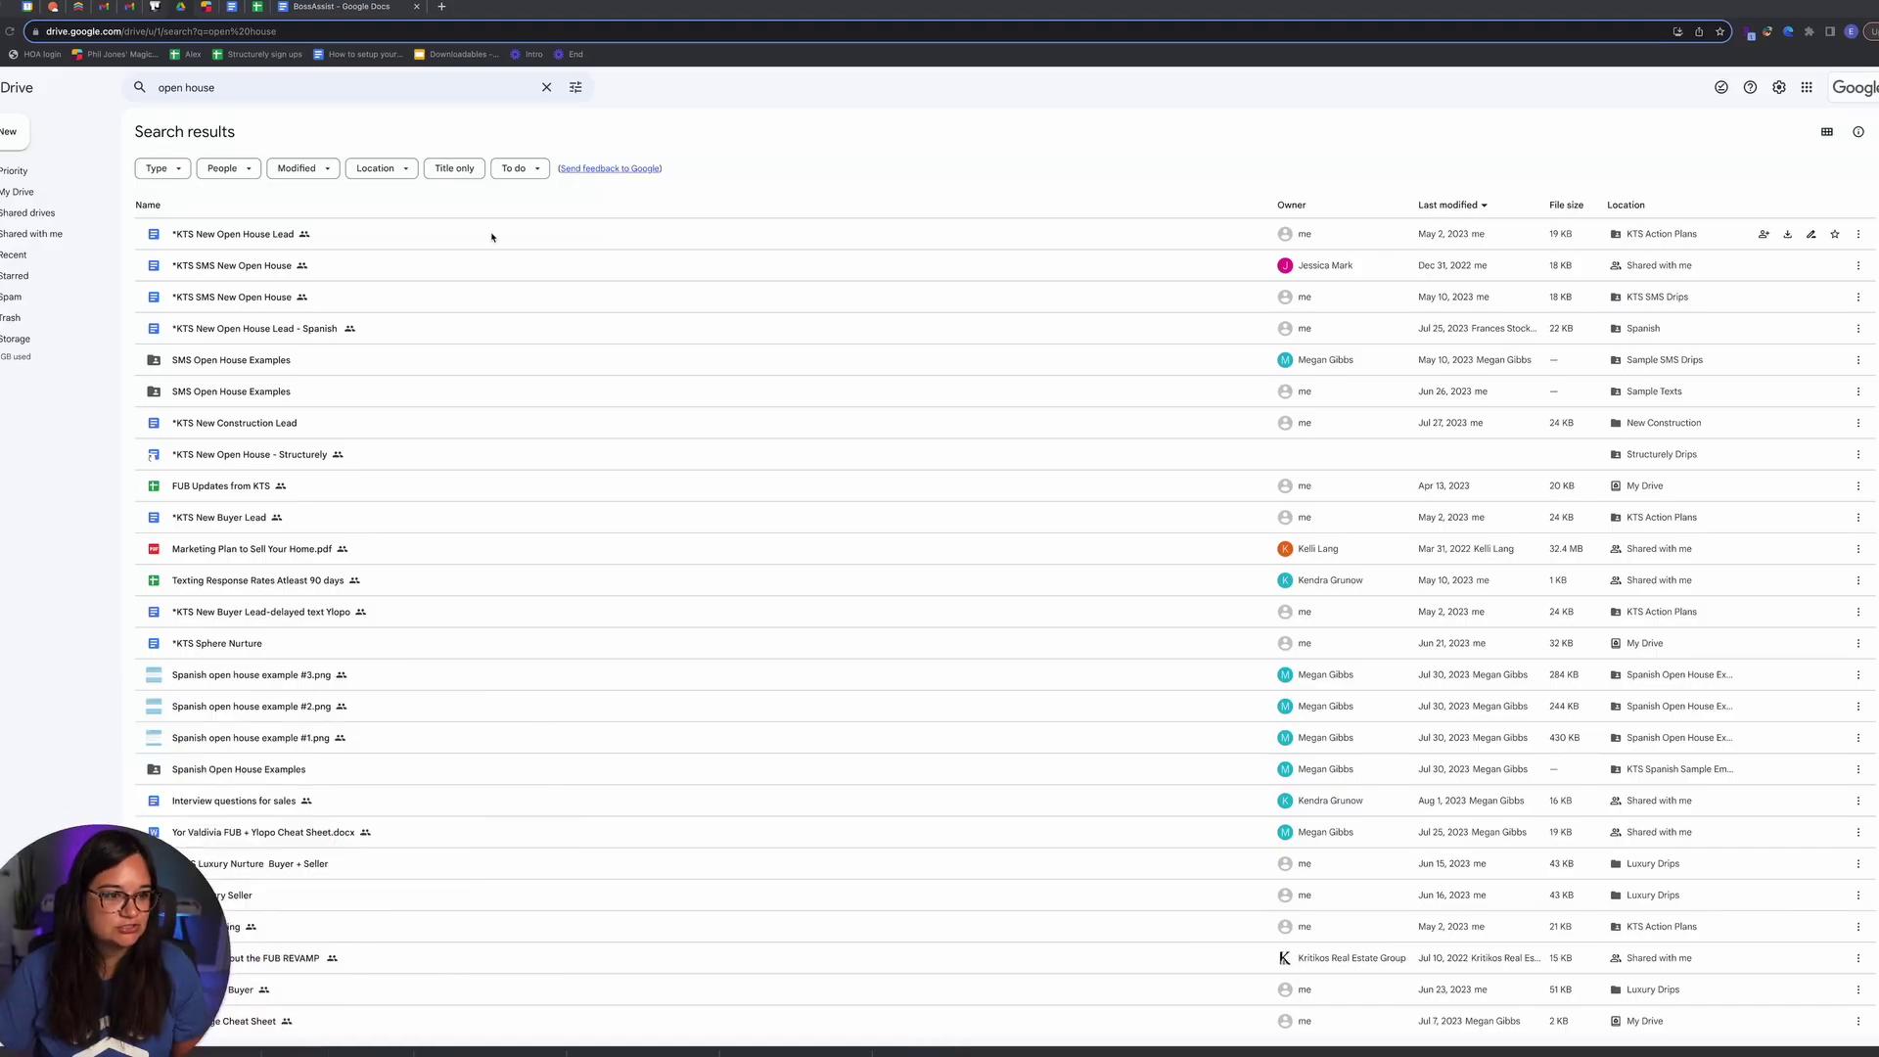
Step: Create a blank Google Form from Google Drive's New menu
click(693, 145)
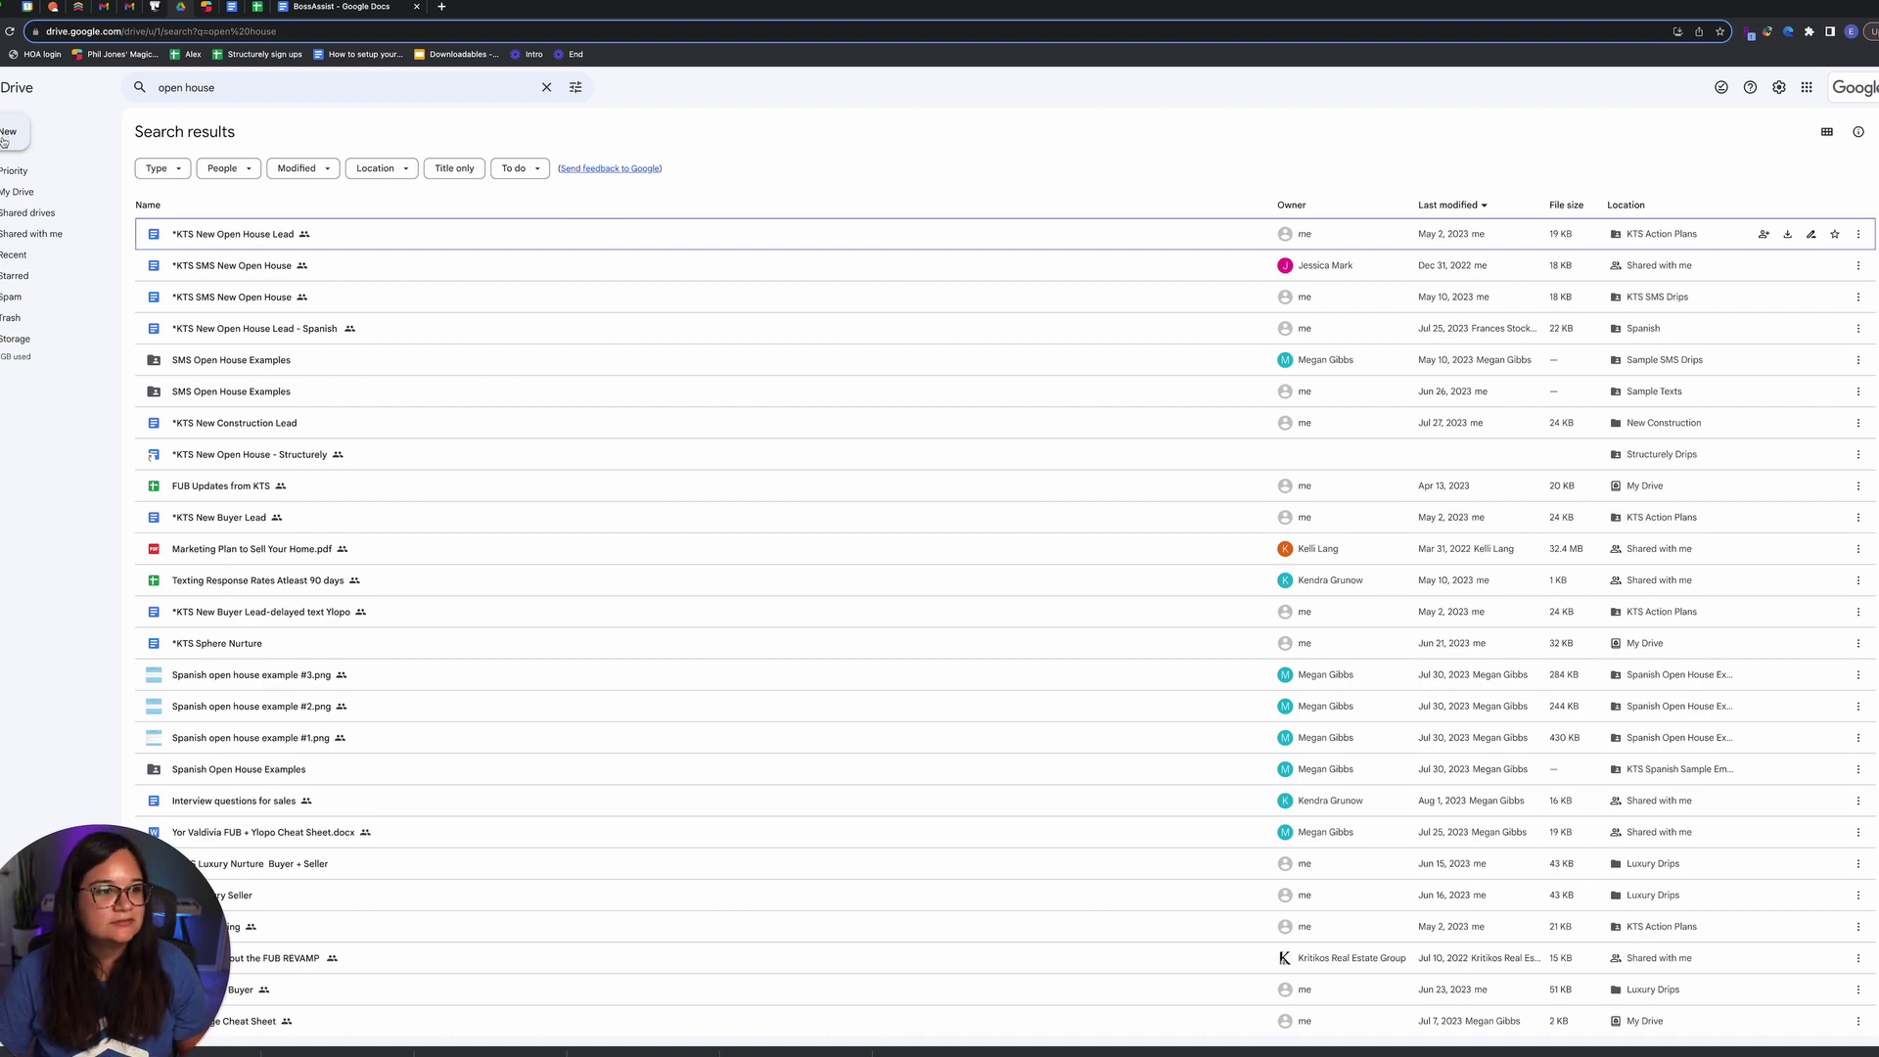
click(5, 137)
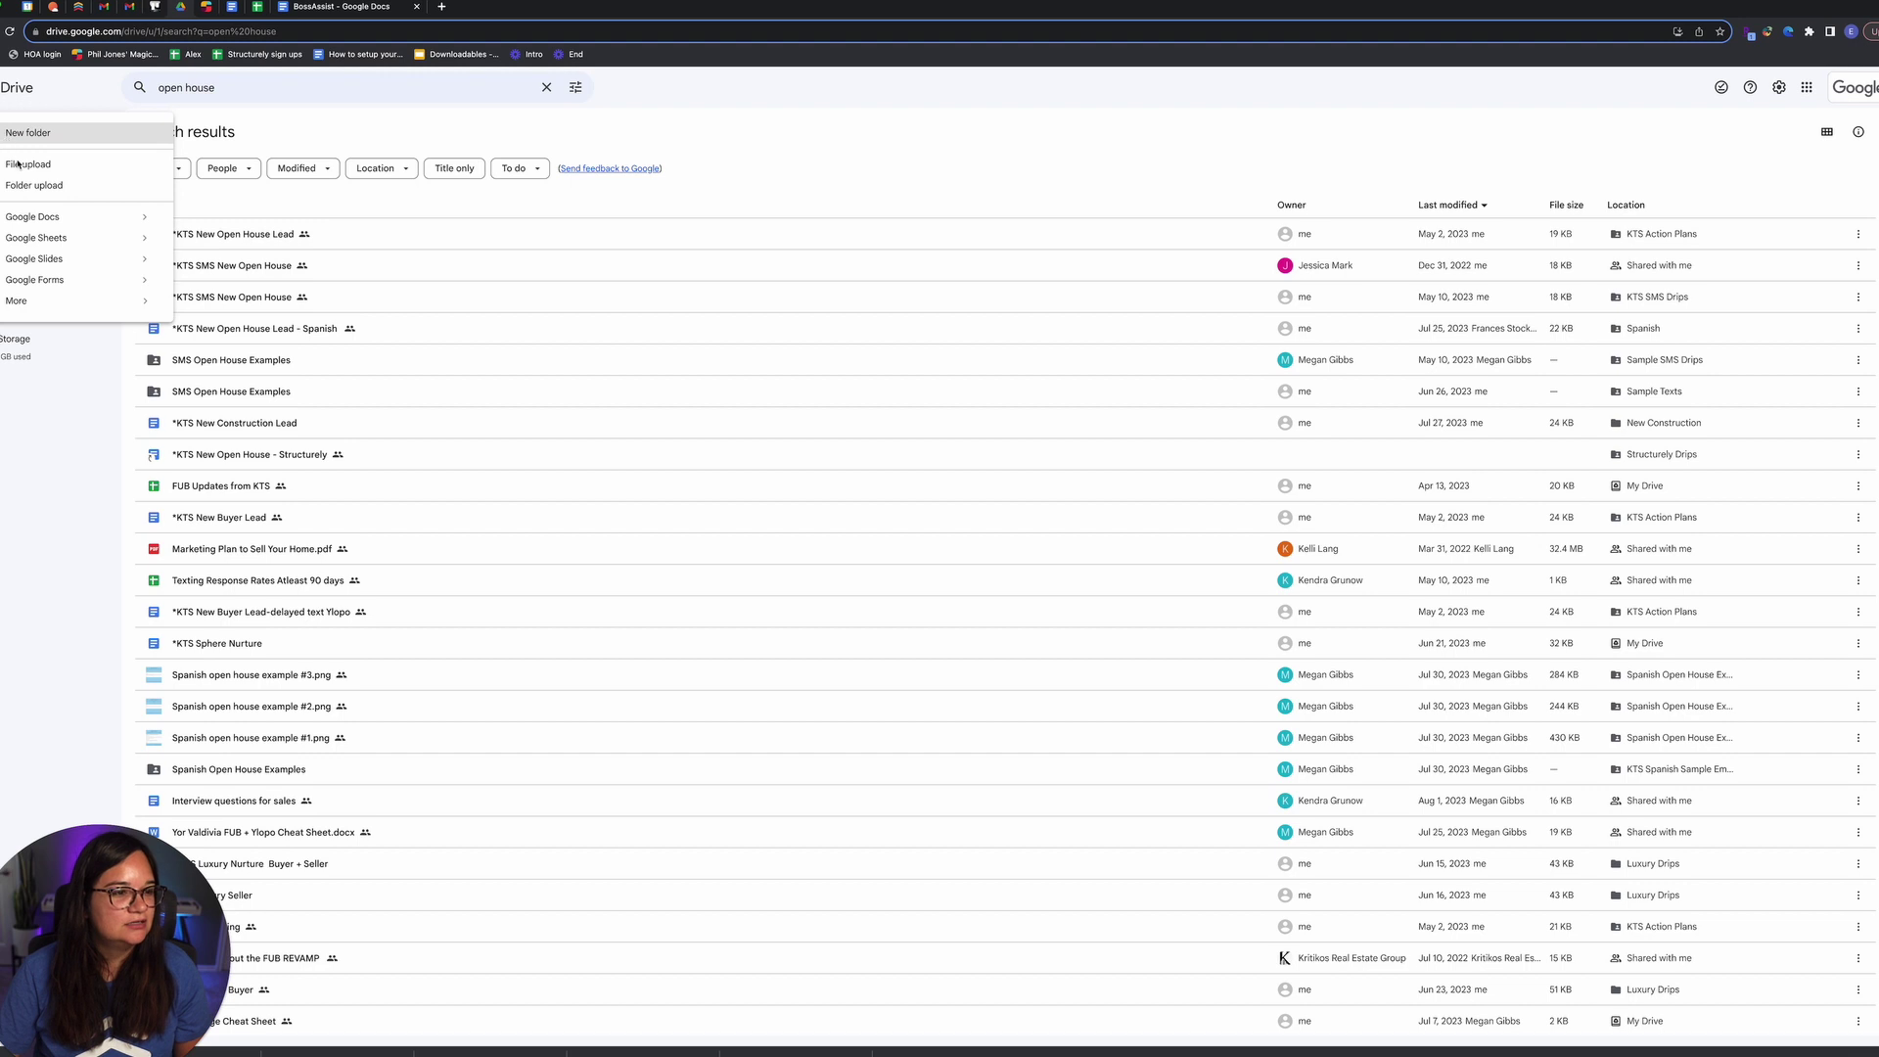
click(39, 280)
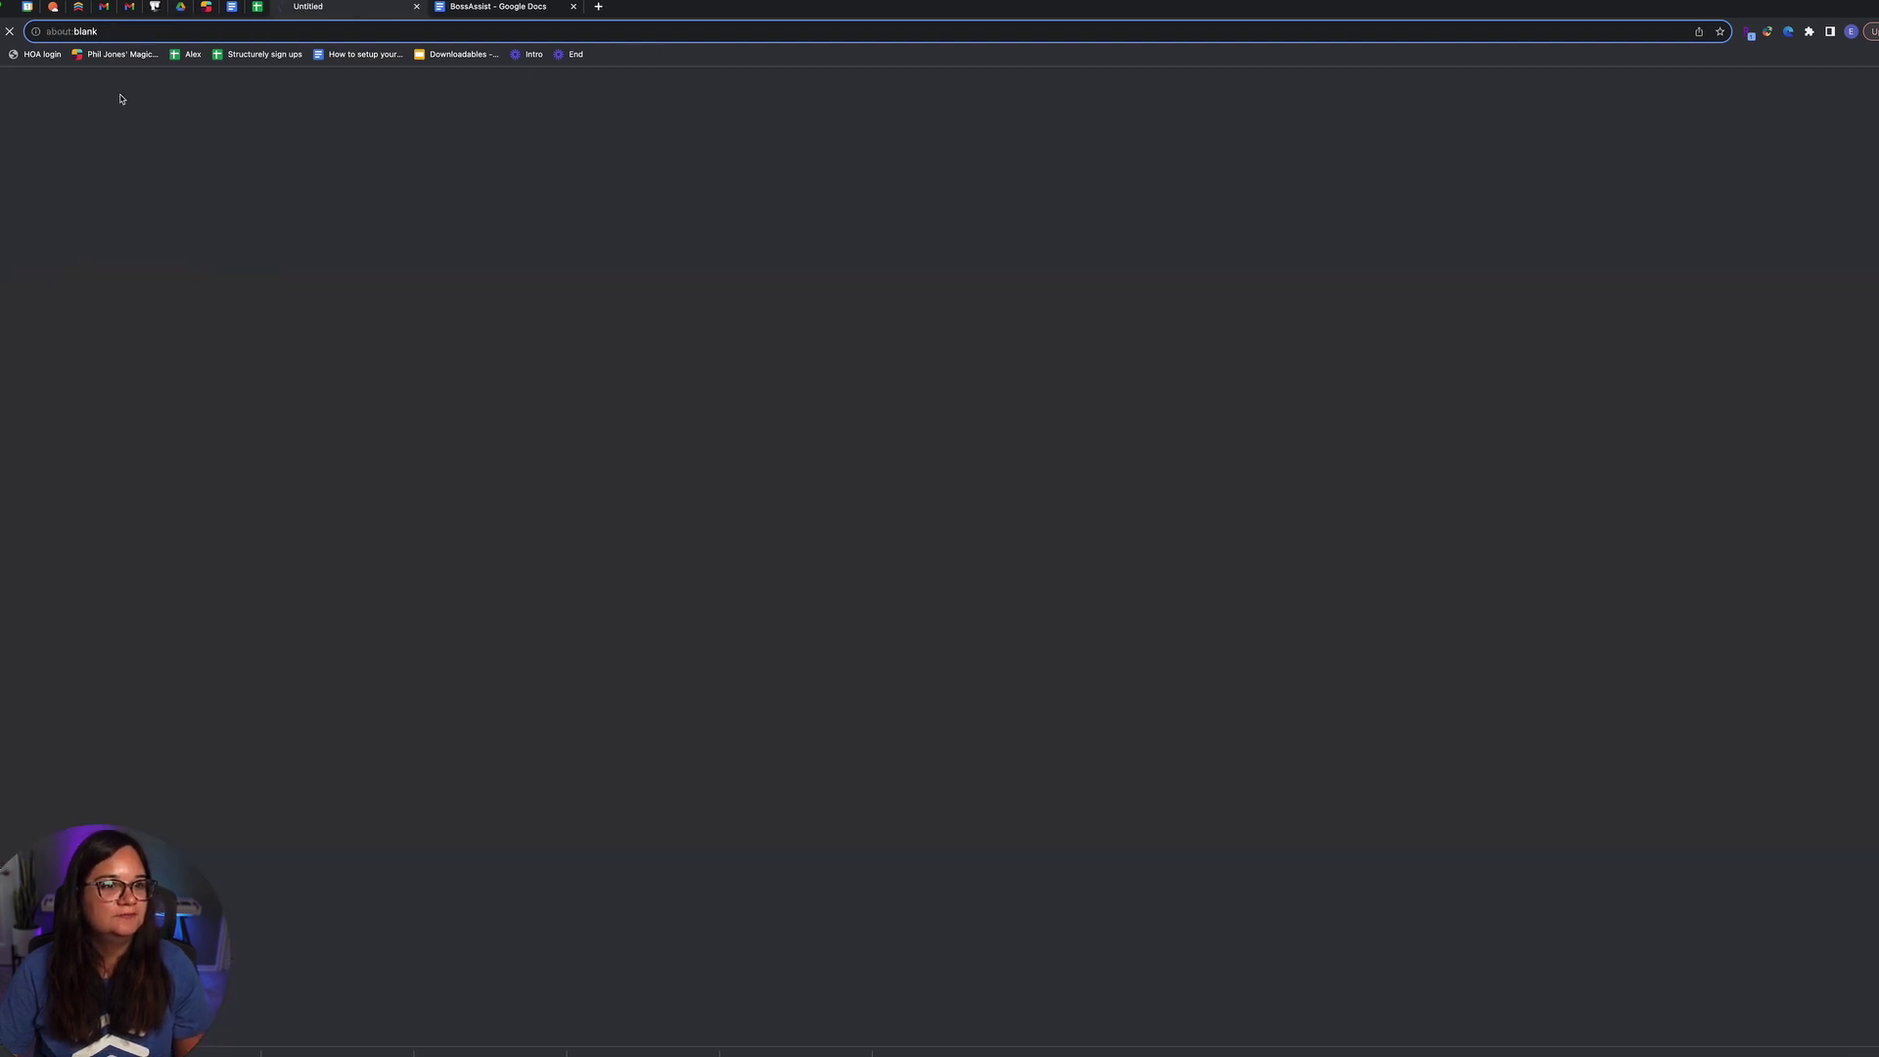
Step: Title the form '123 Main St Open House'
click(130, 99)
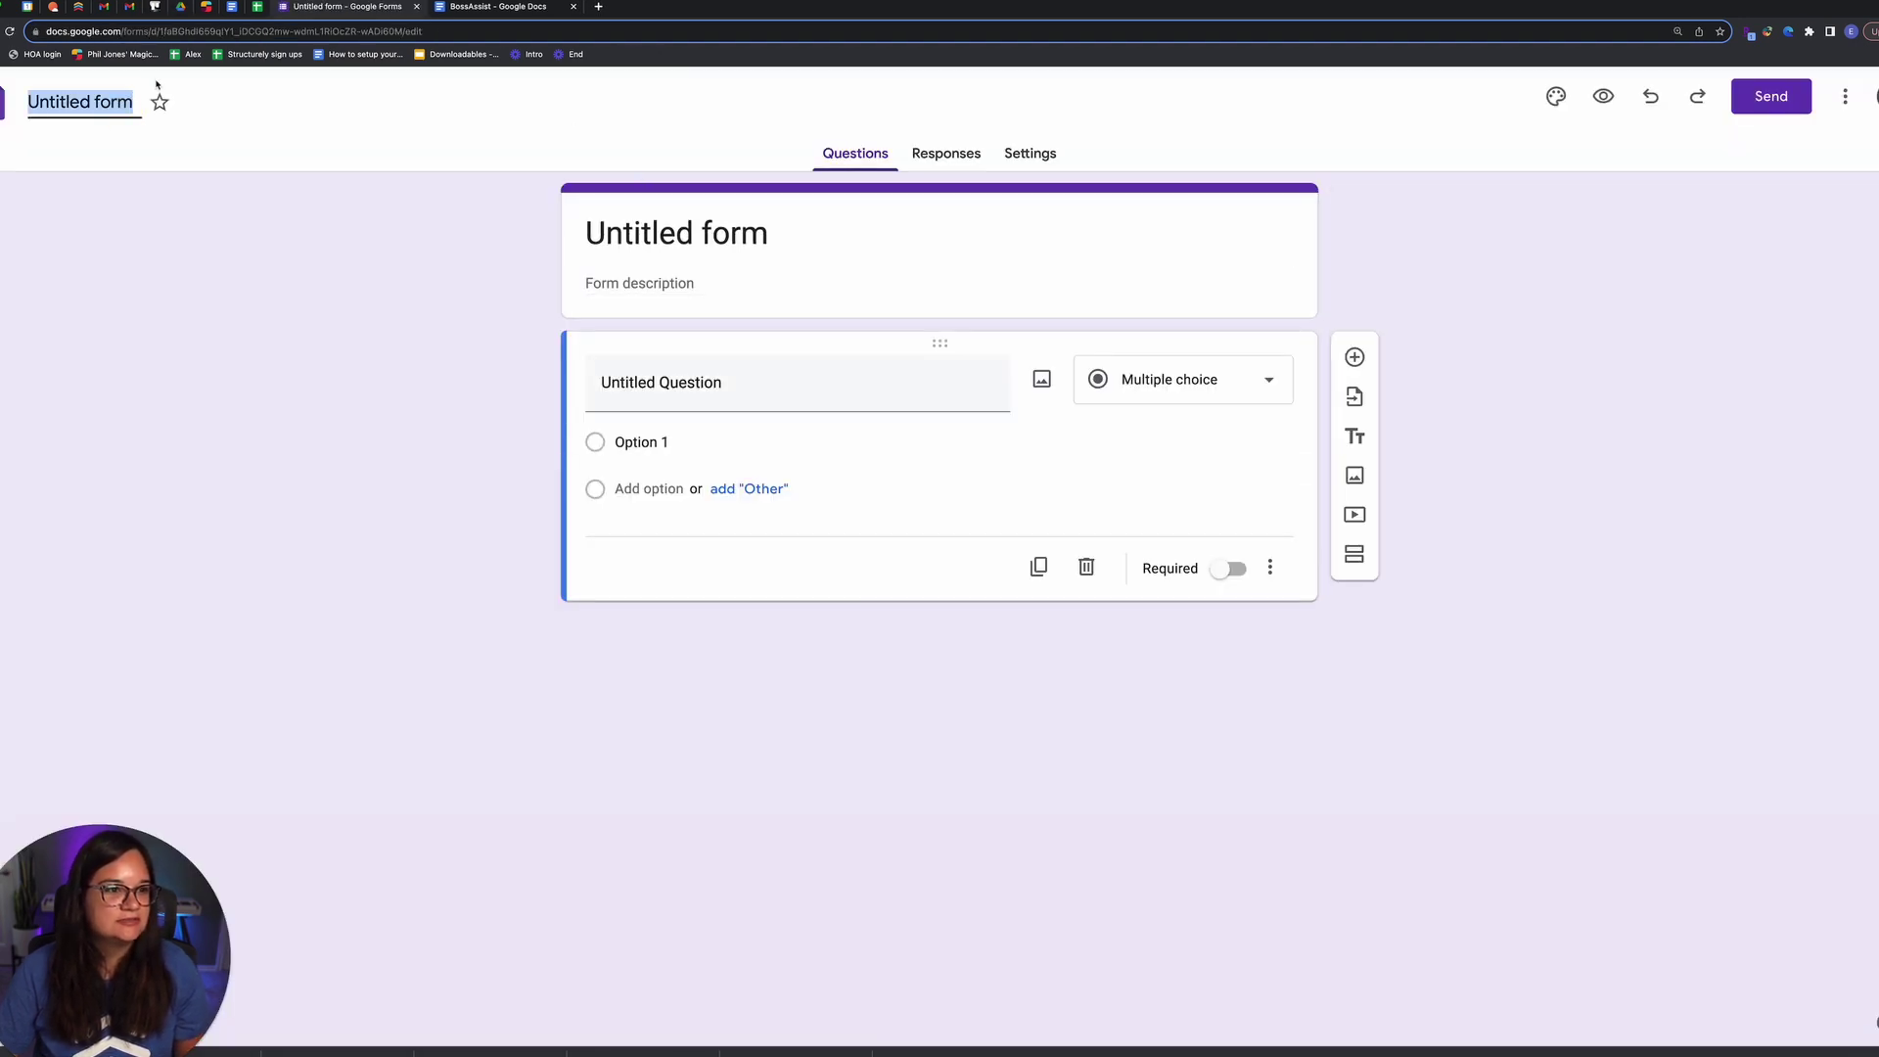
text(123 M)
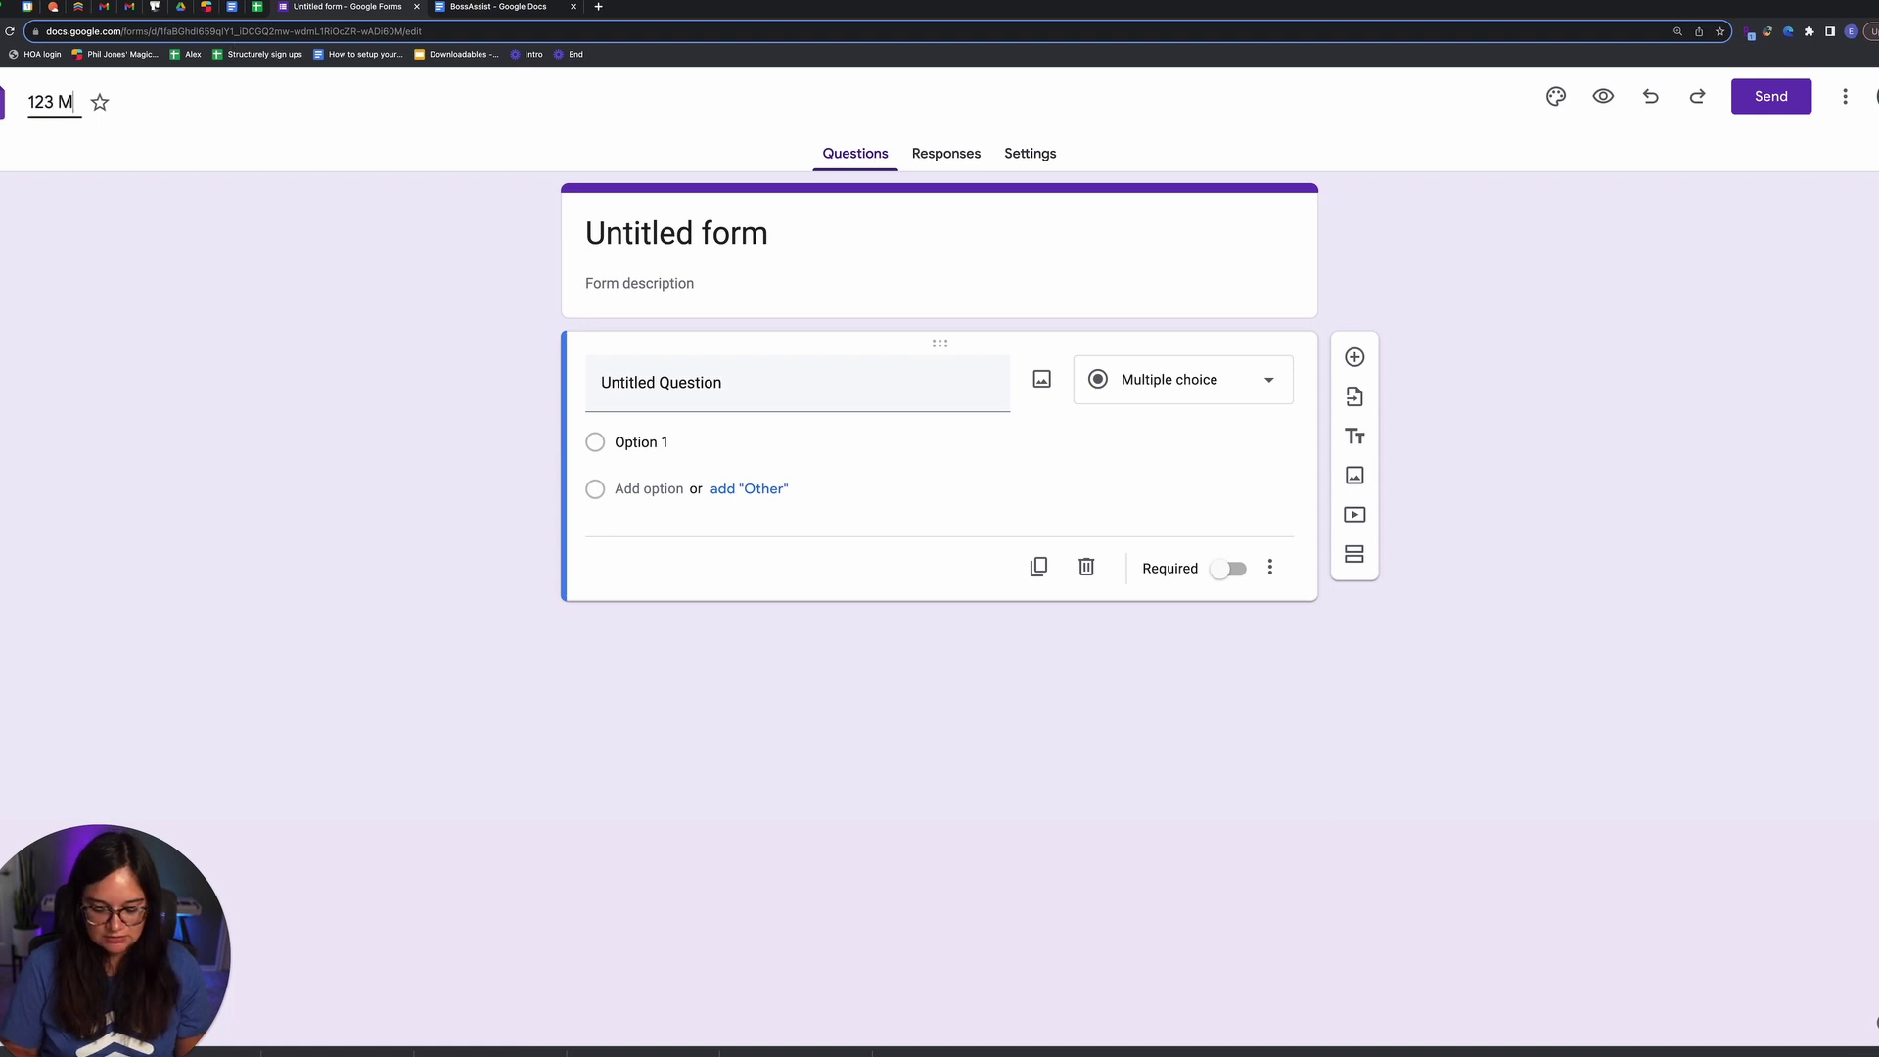
text(ain St Open House)
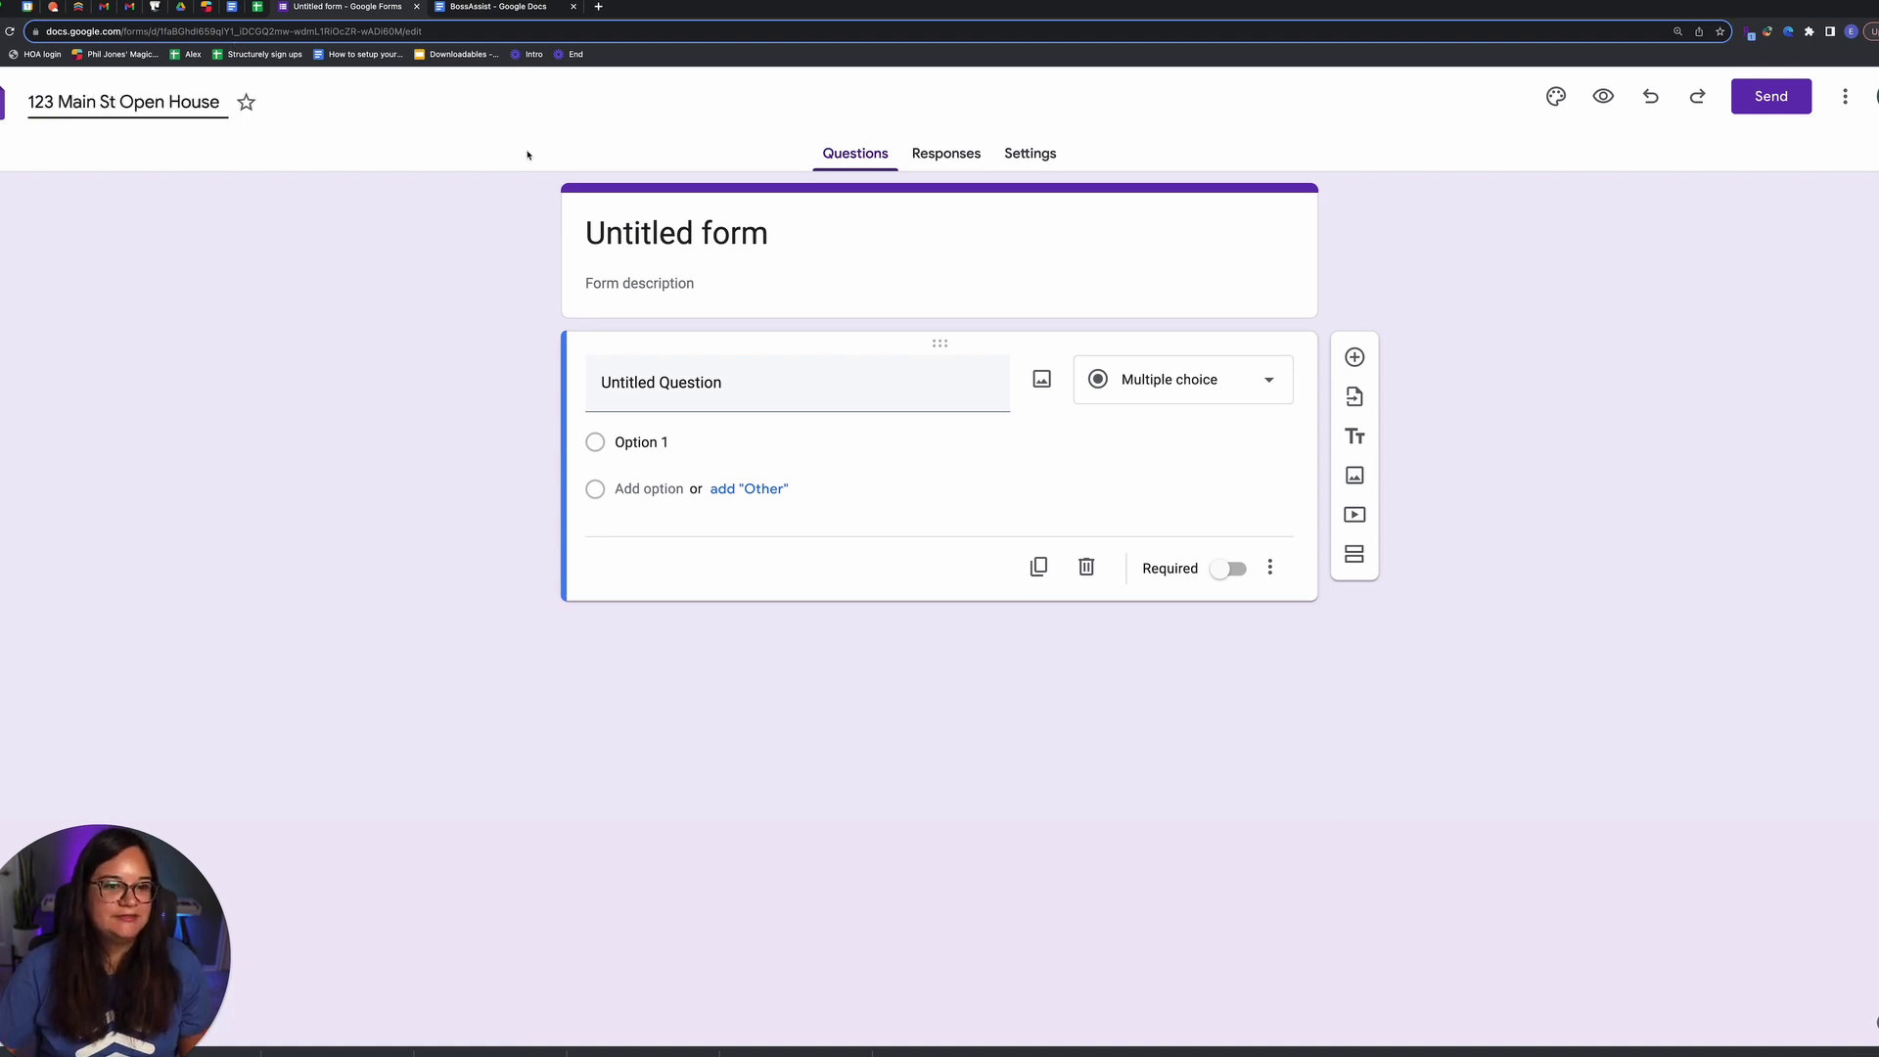
click(650, 220)
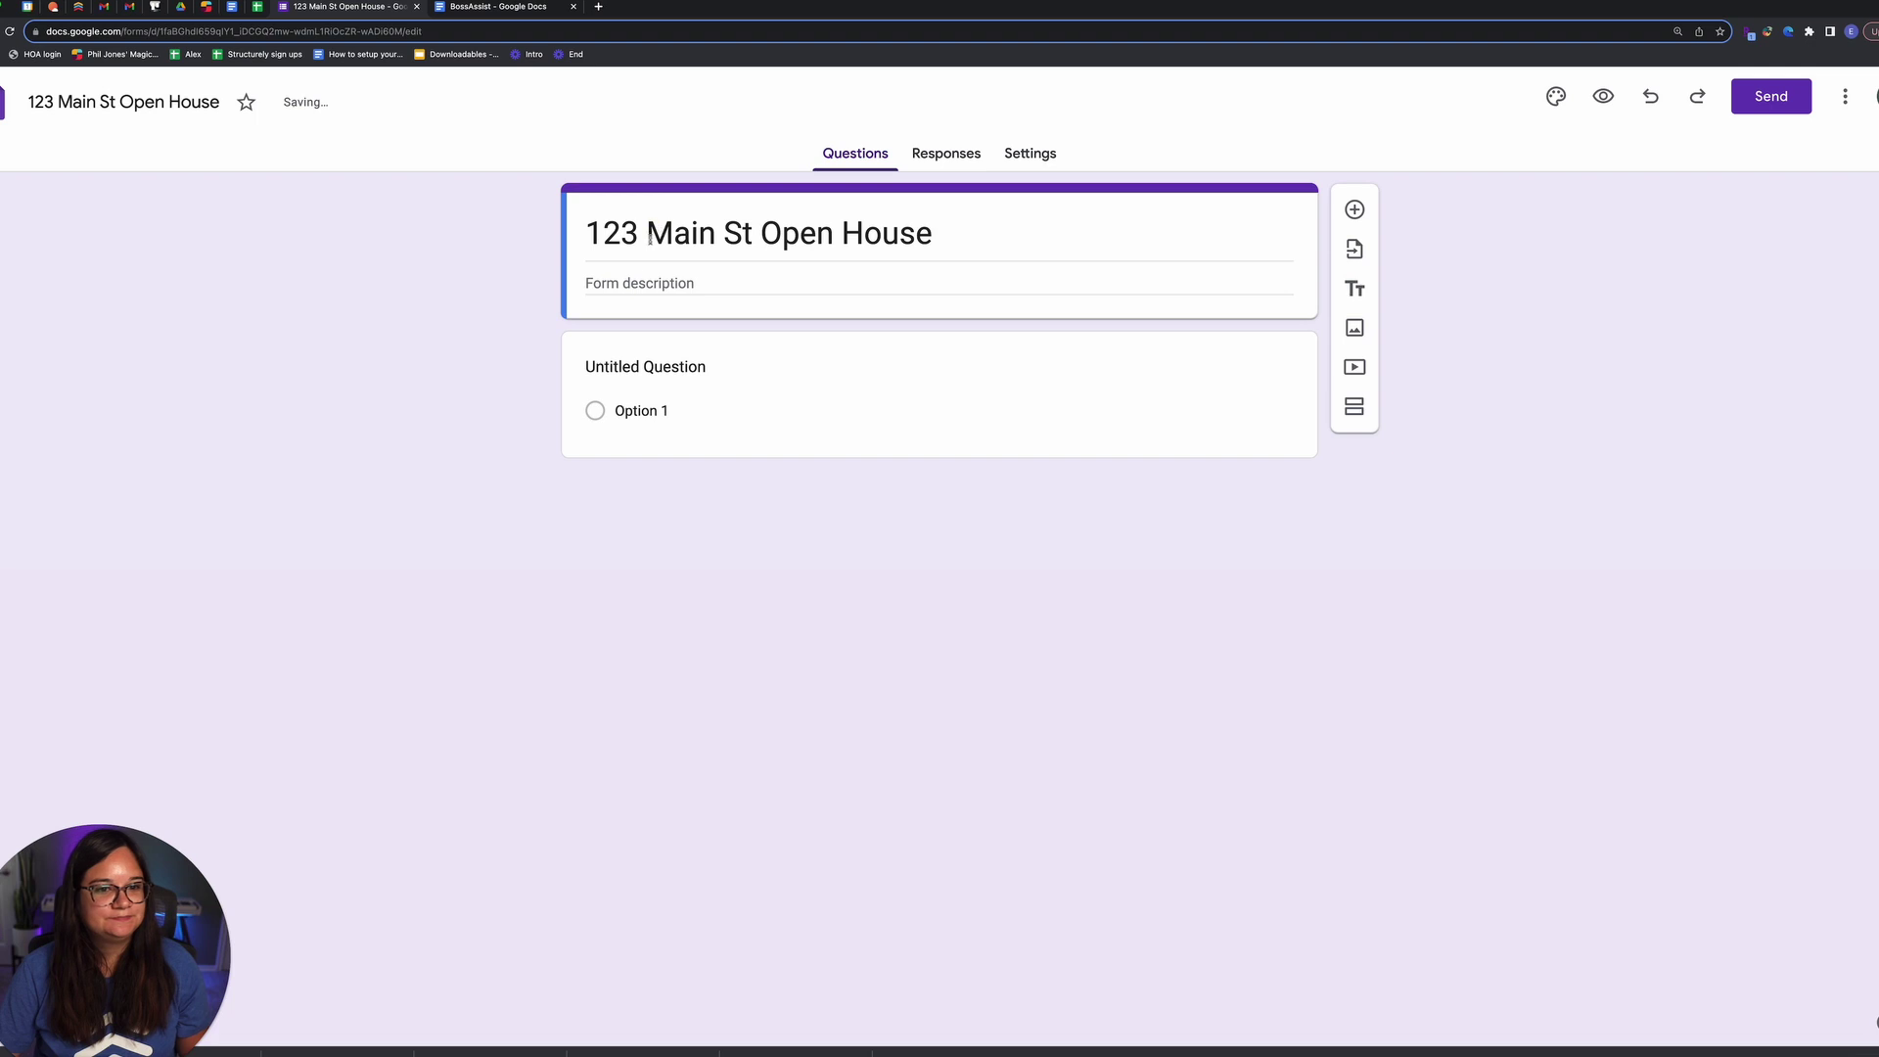
Step: Add a description thanking visitors and asking all attendees to sign in
click(755, 286)
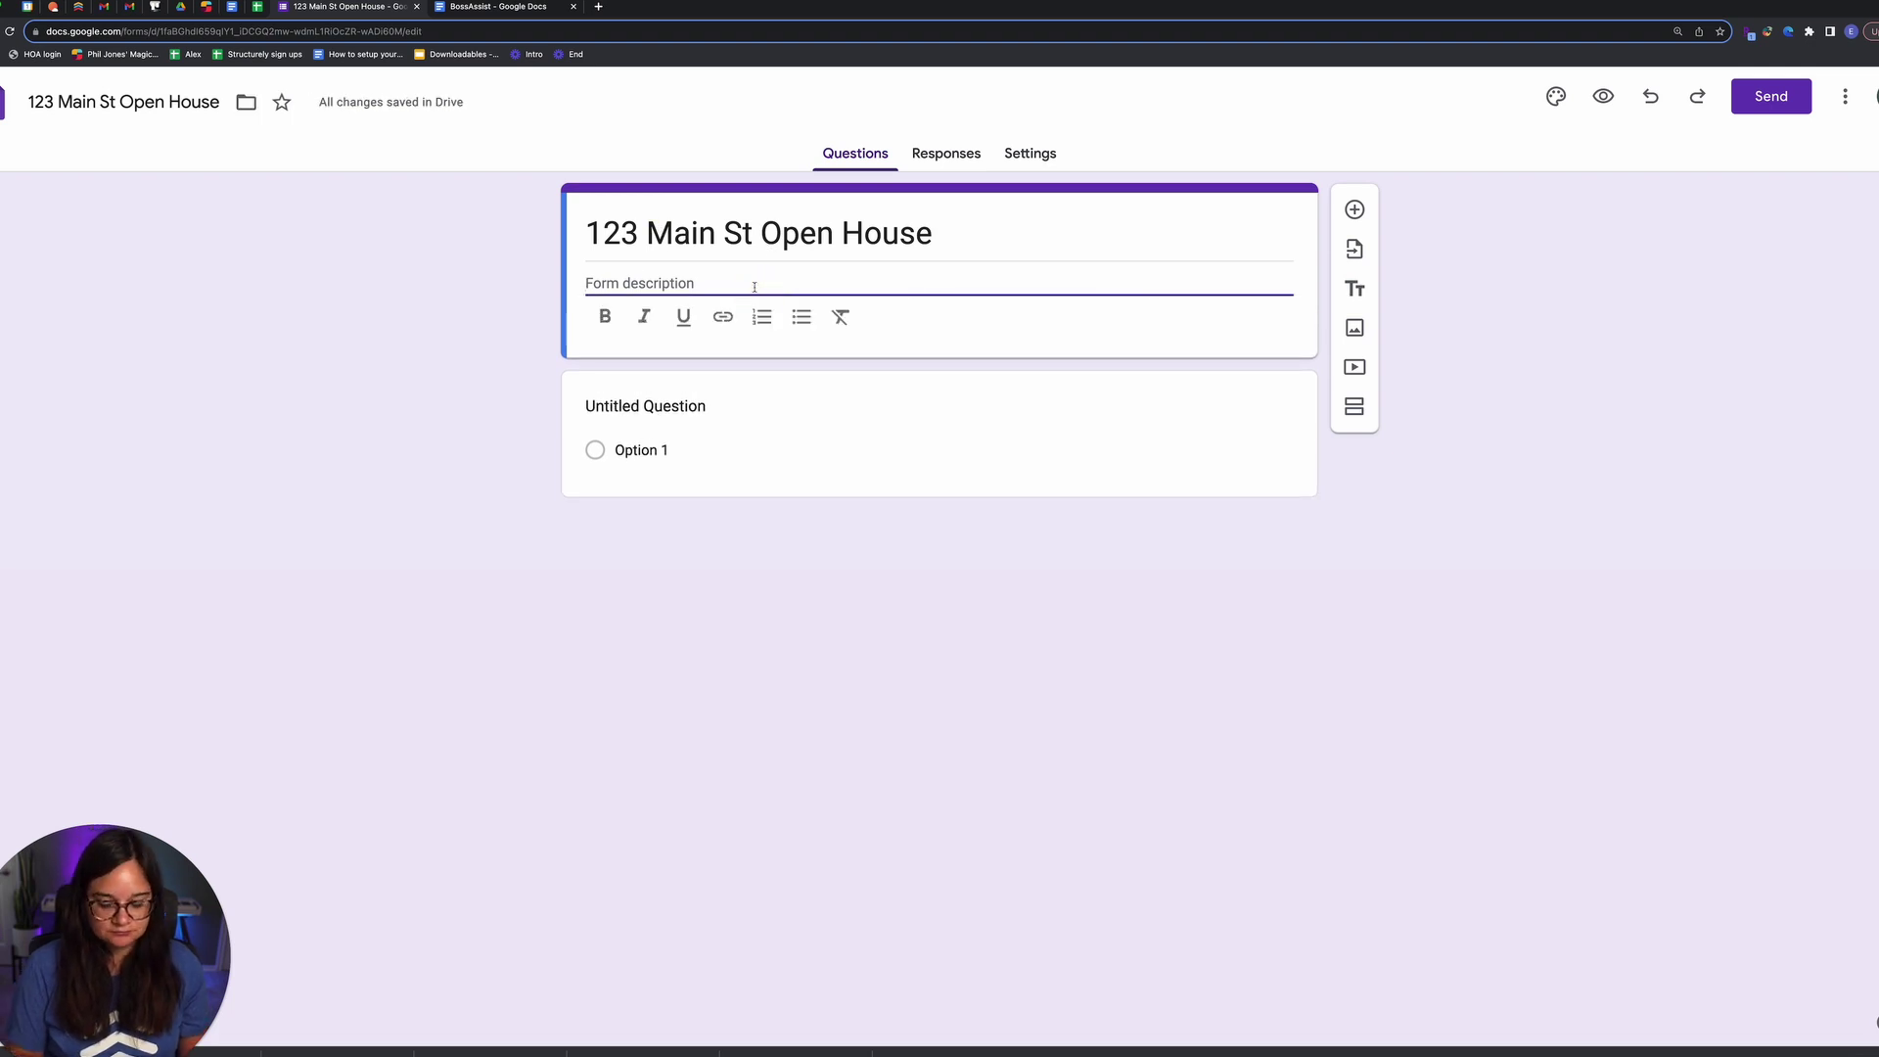
text(Thank you for )
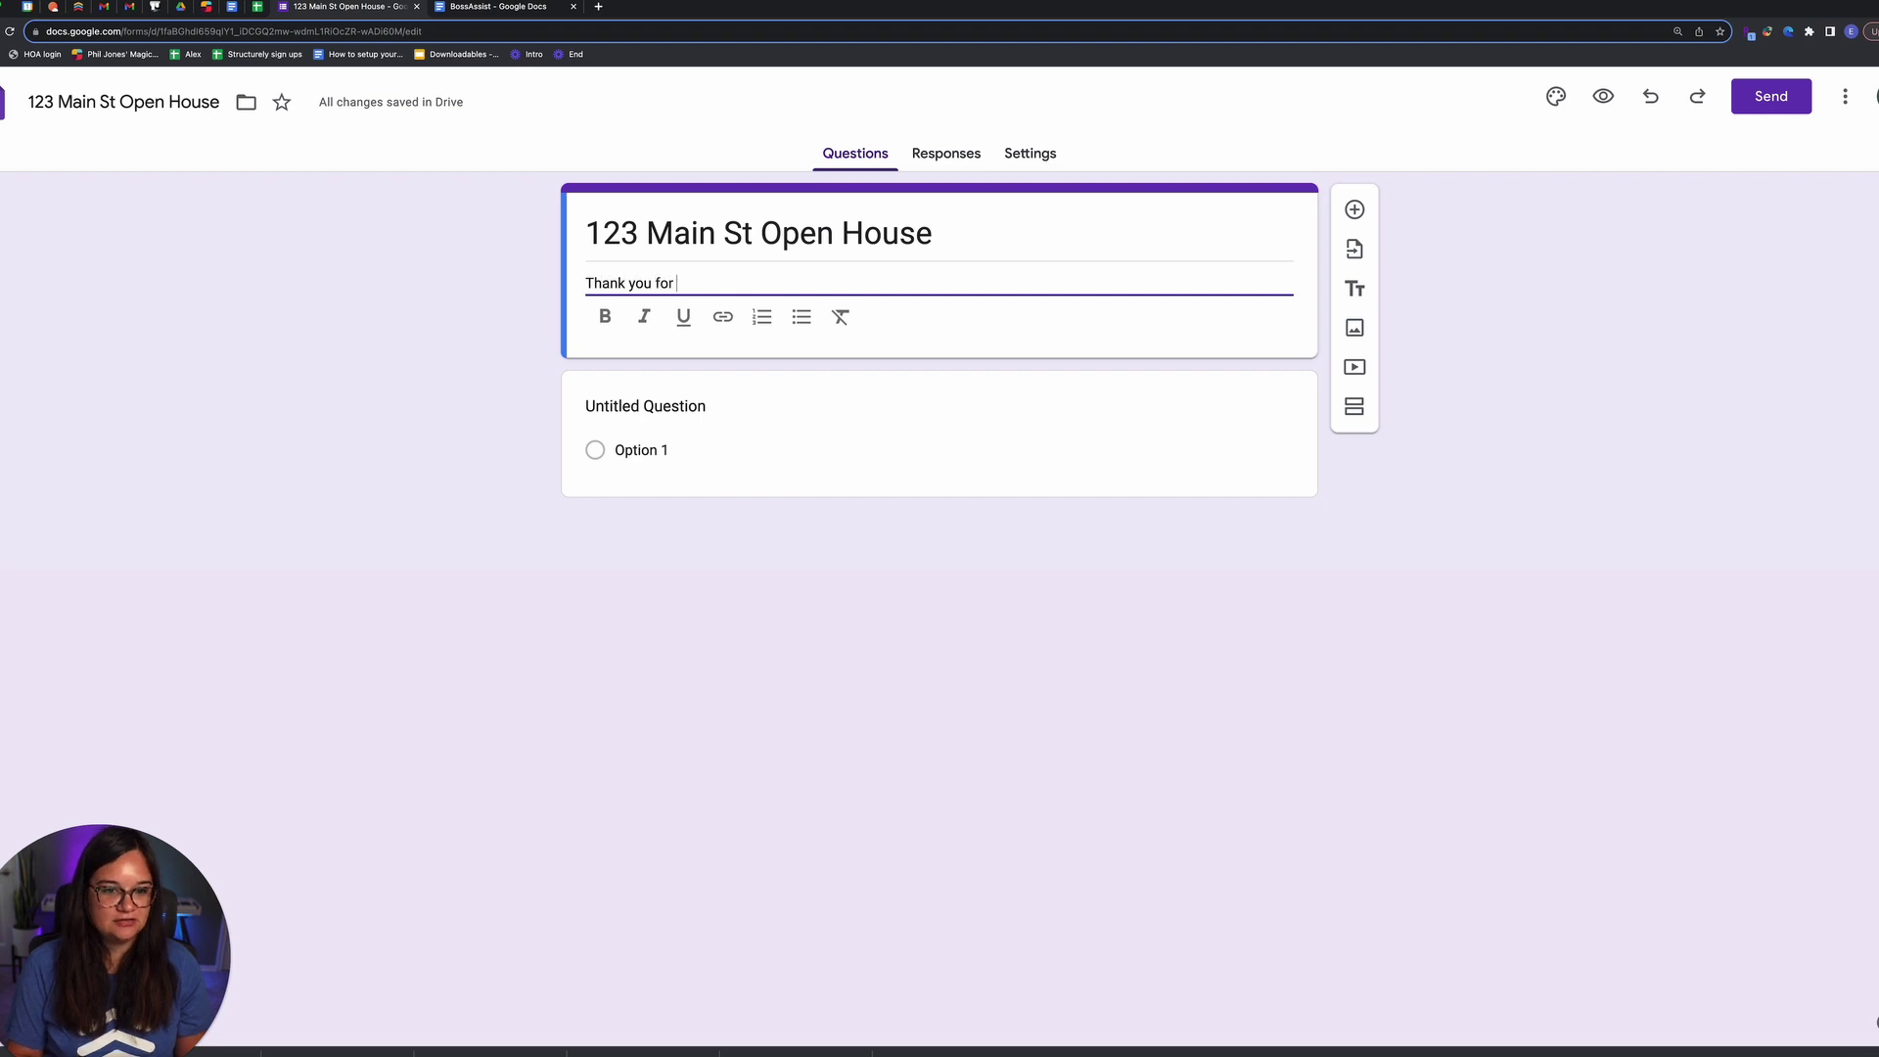
text(visiting)
key(BackSpace)
key(BackSpace)
text(ting the open house toda)
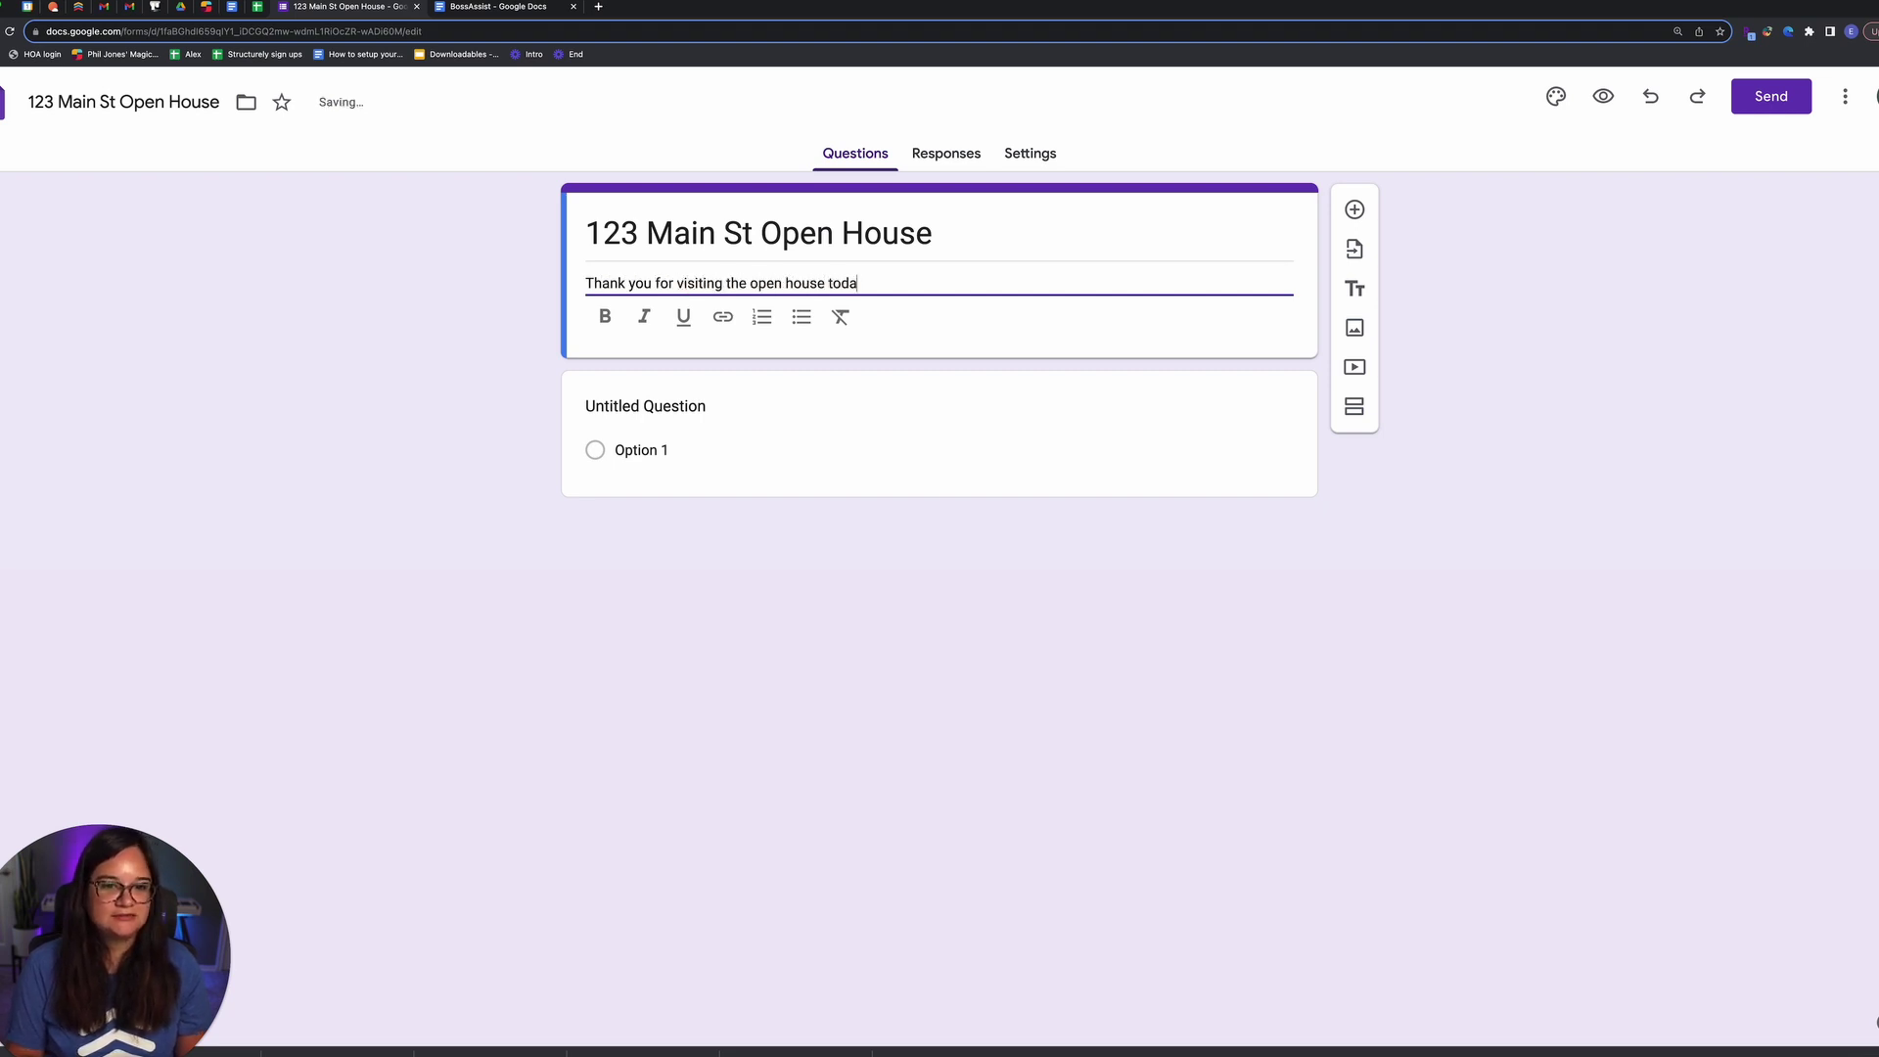
text(y. The homeowner has re)
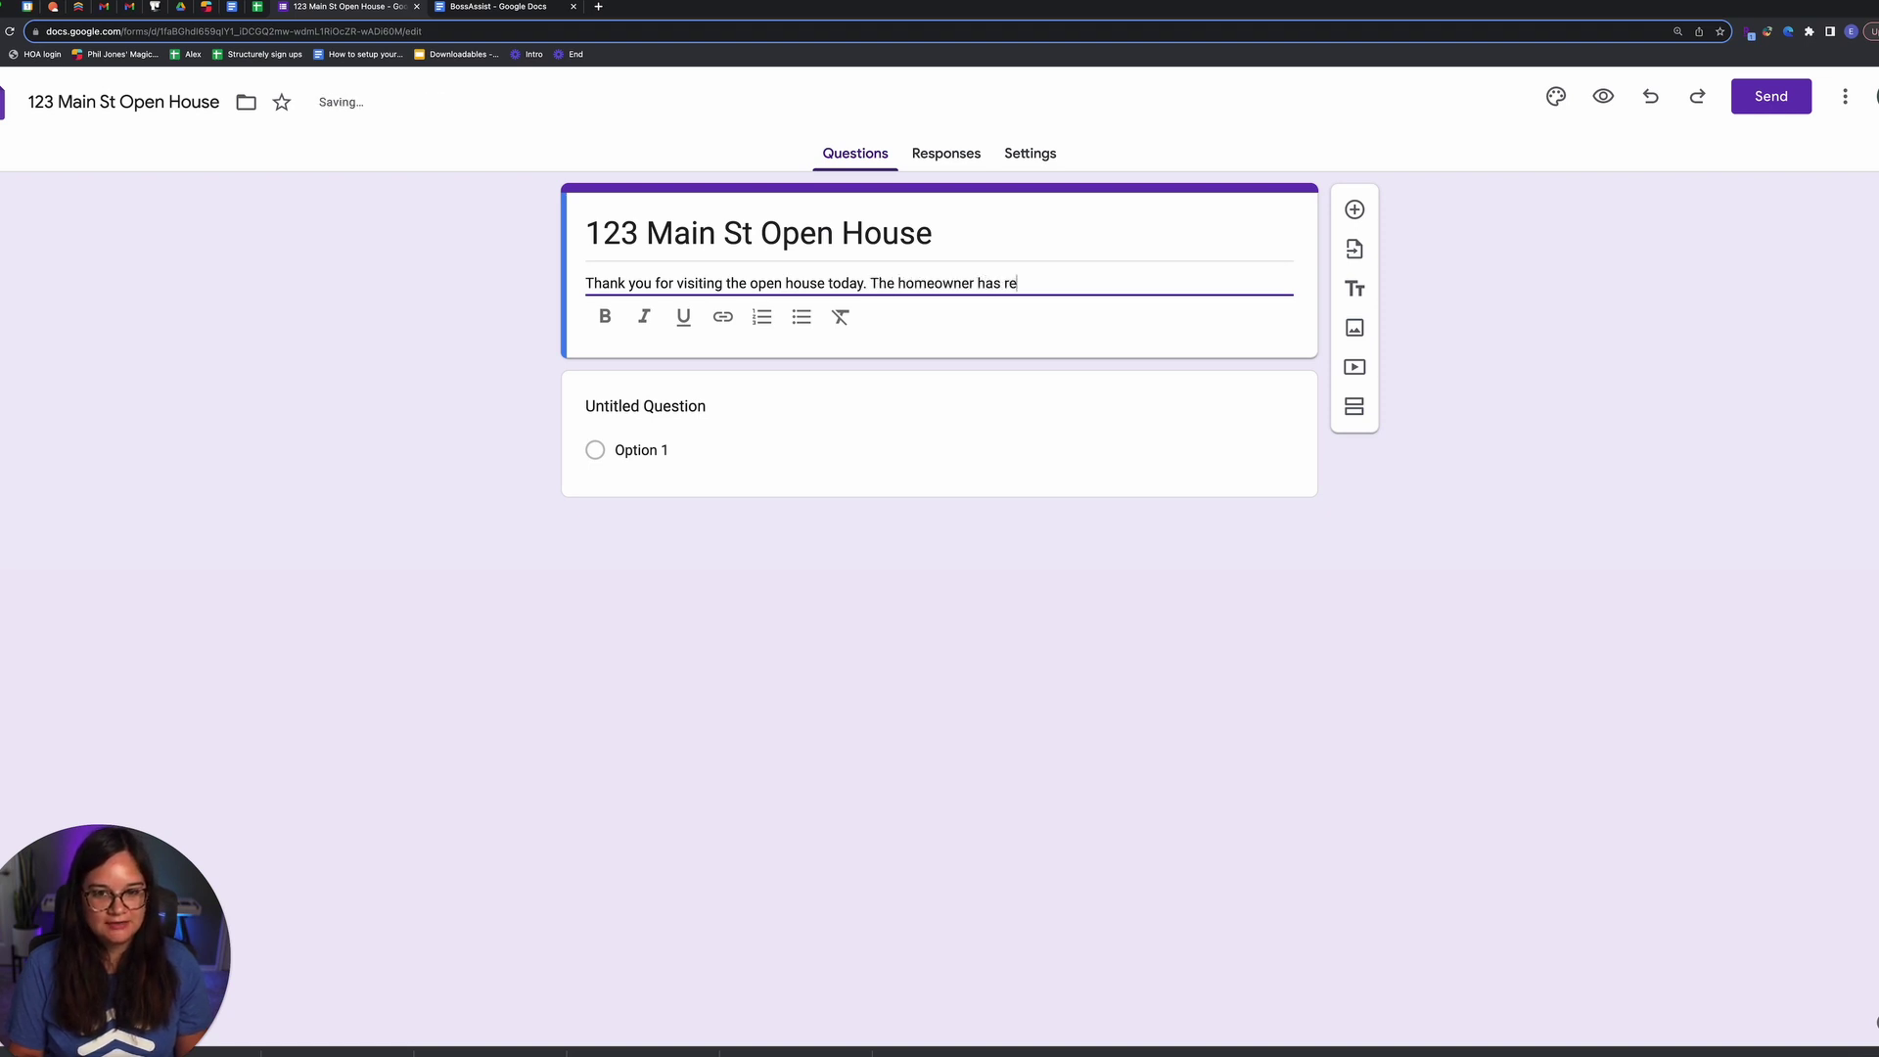
text(quested for a)
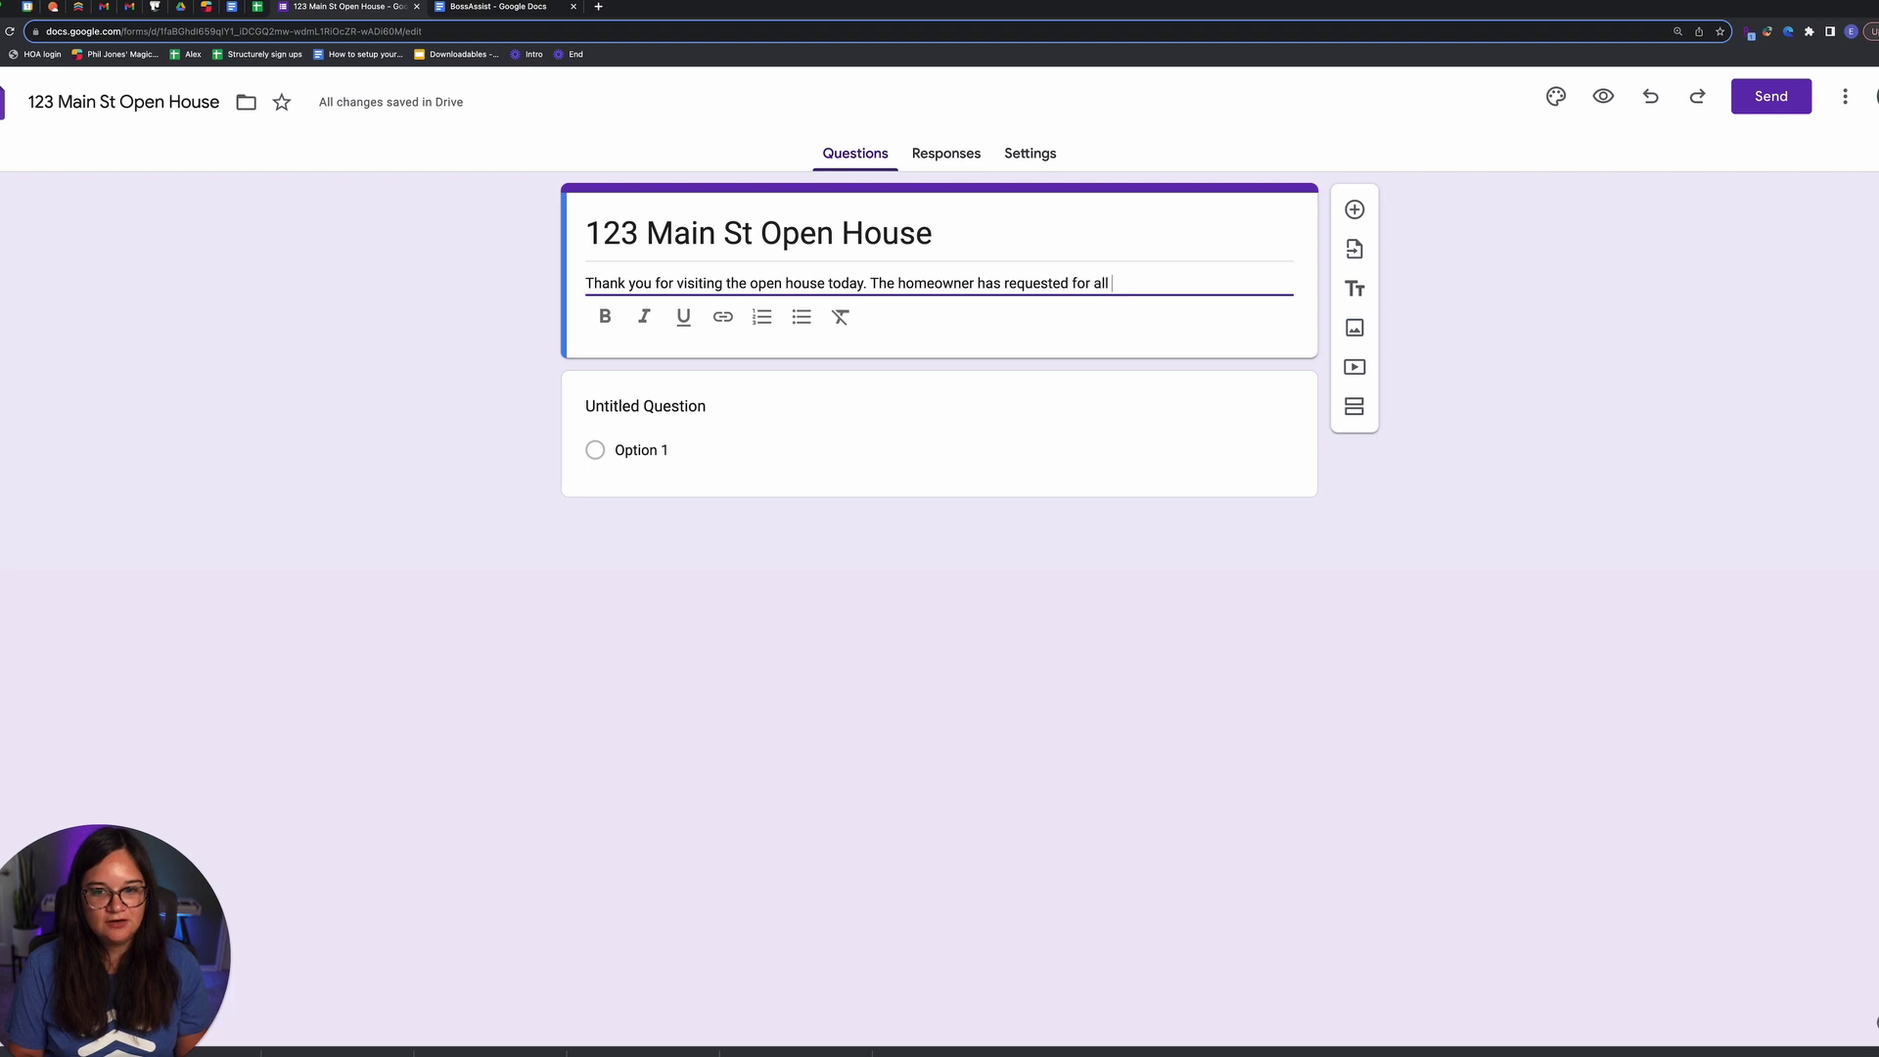
text(ll attende)
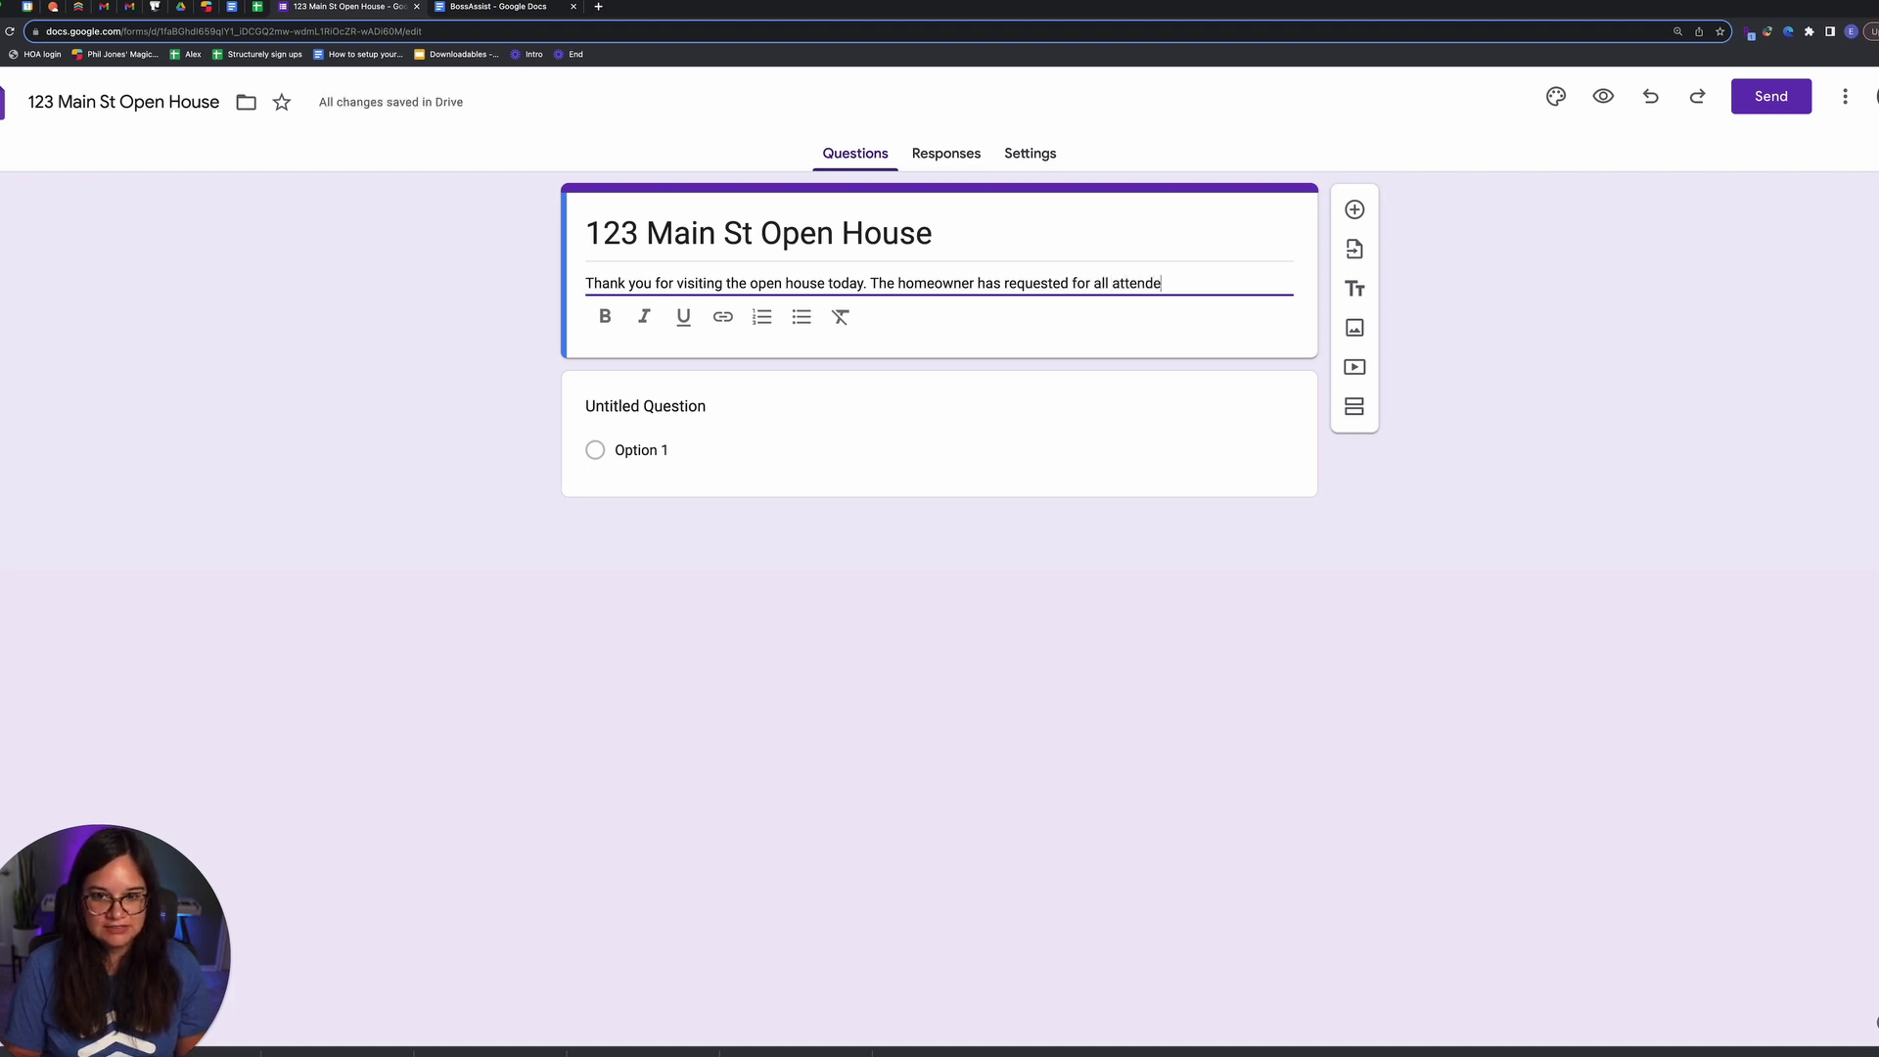
text(es to sign in for se)
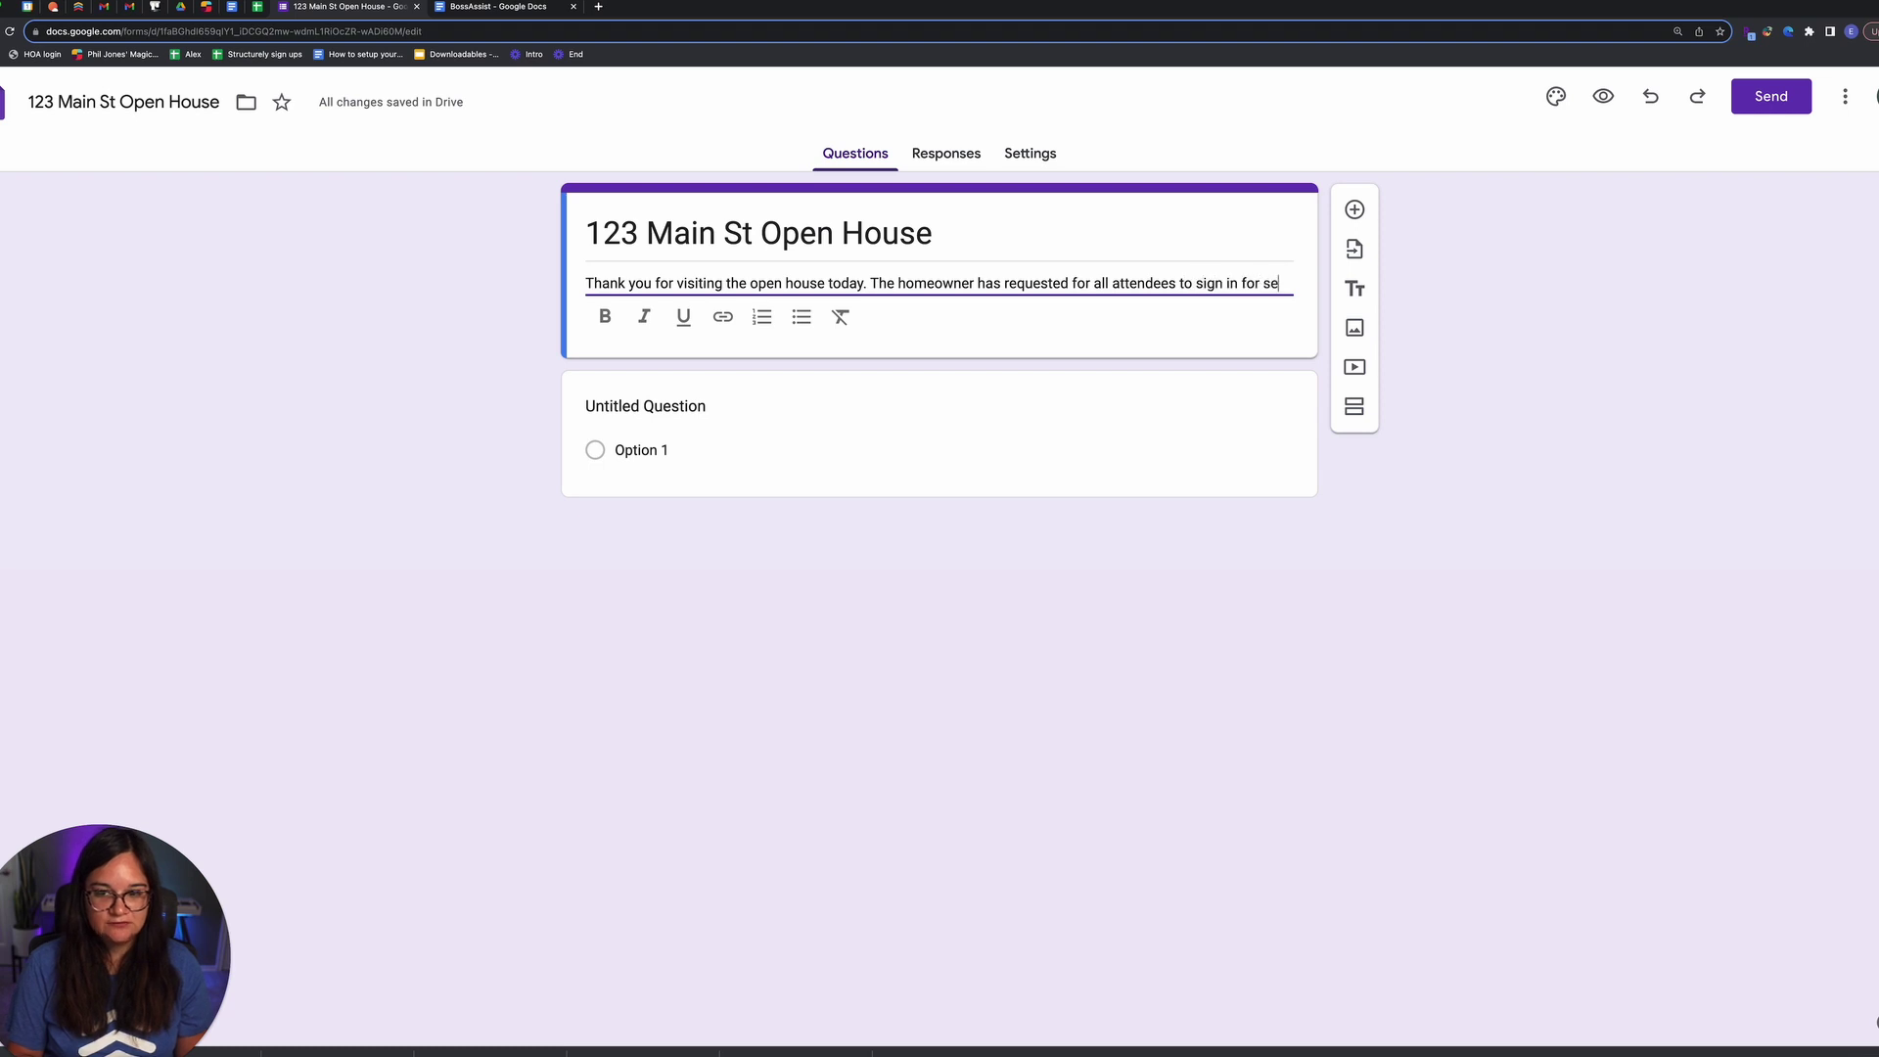
text(curity reasons.)
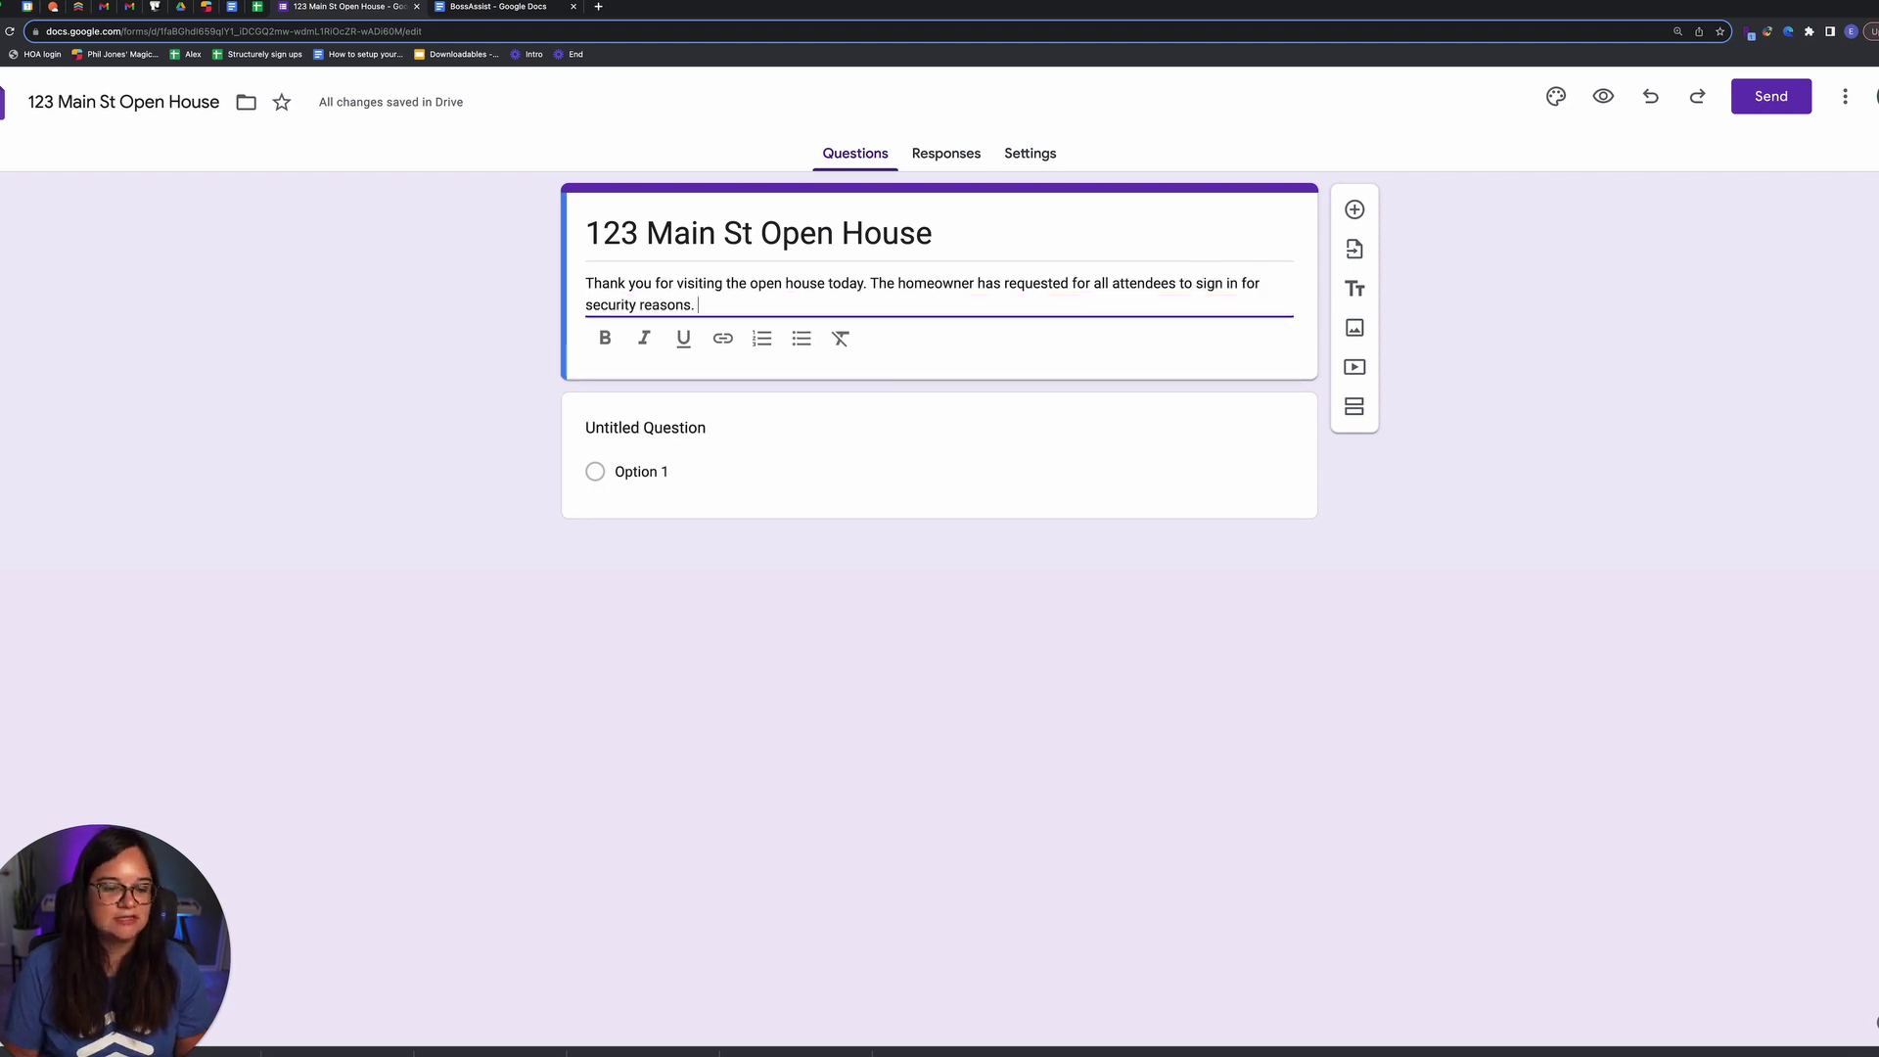
Step: Make the first question a required short-answer 'Name' question
click(692, 434)
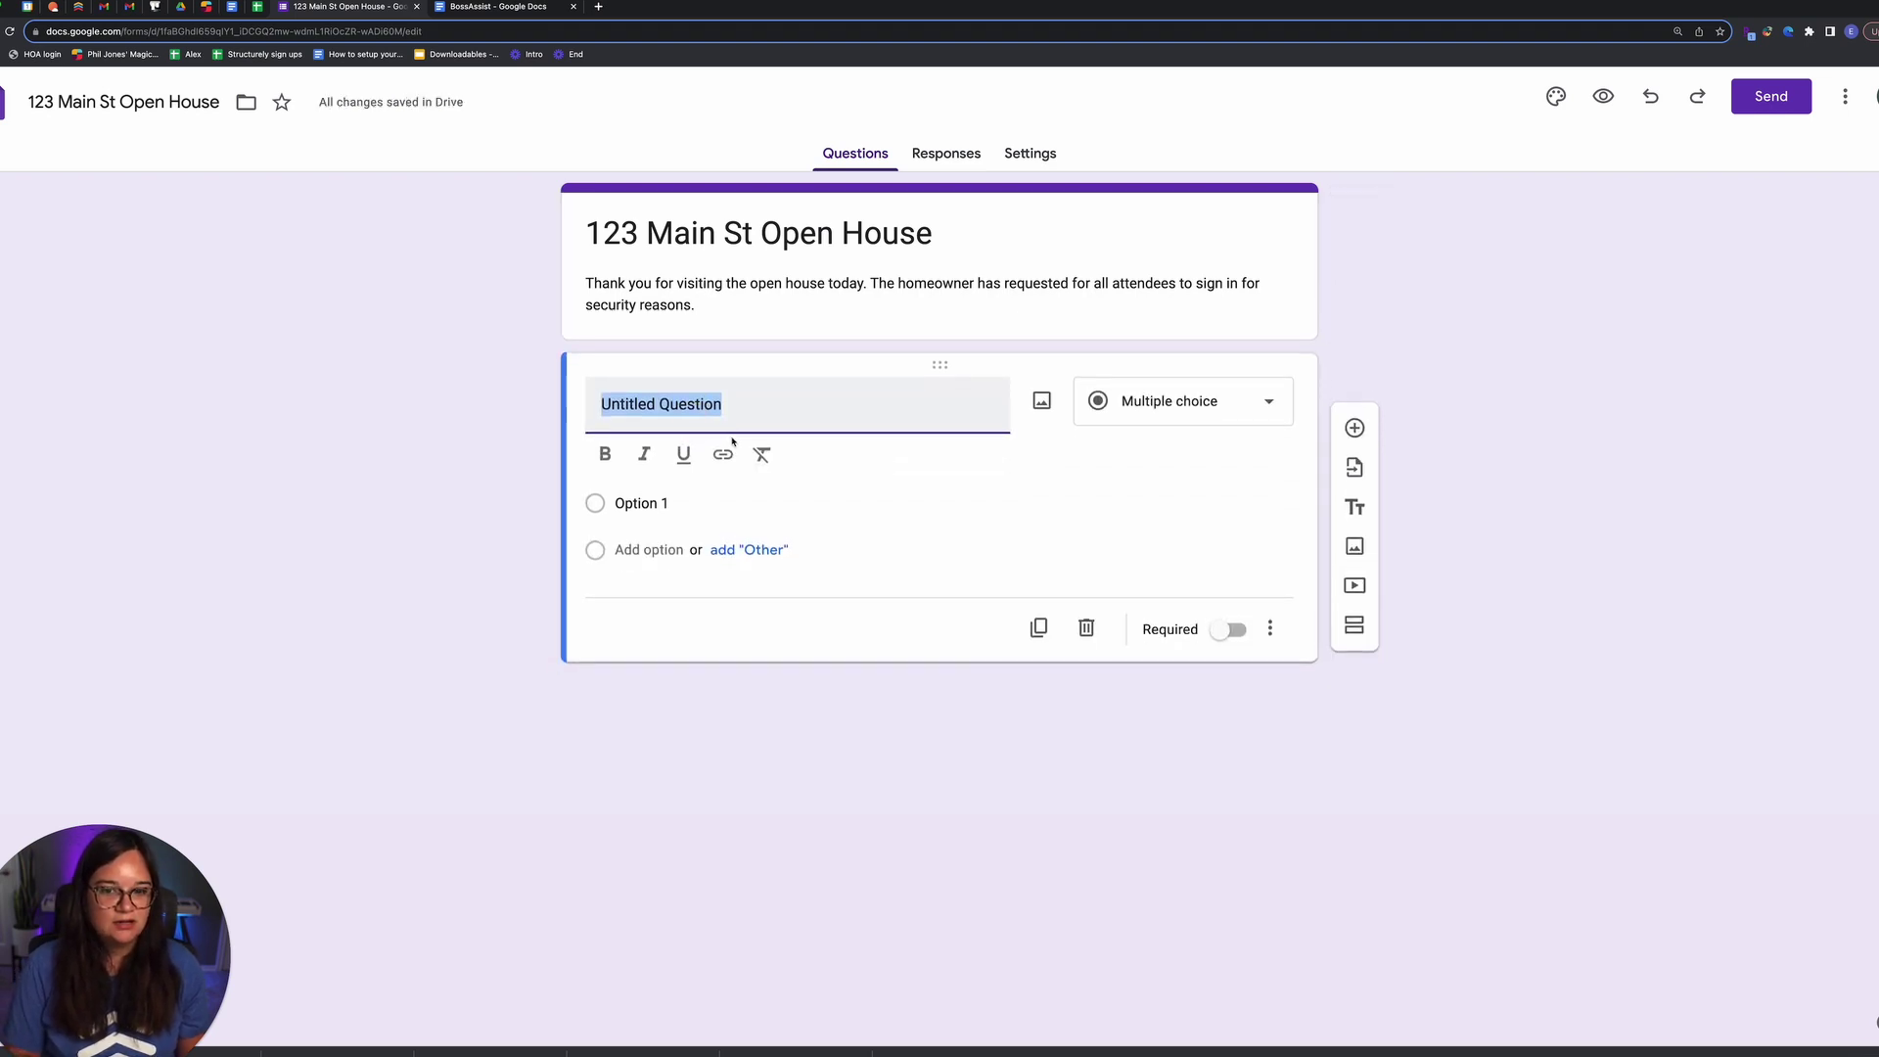
text(Name)
click(1099, 399)
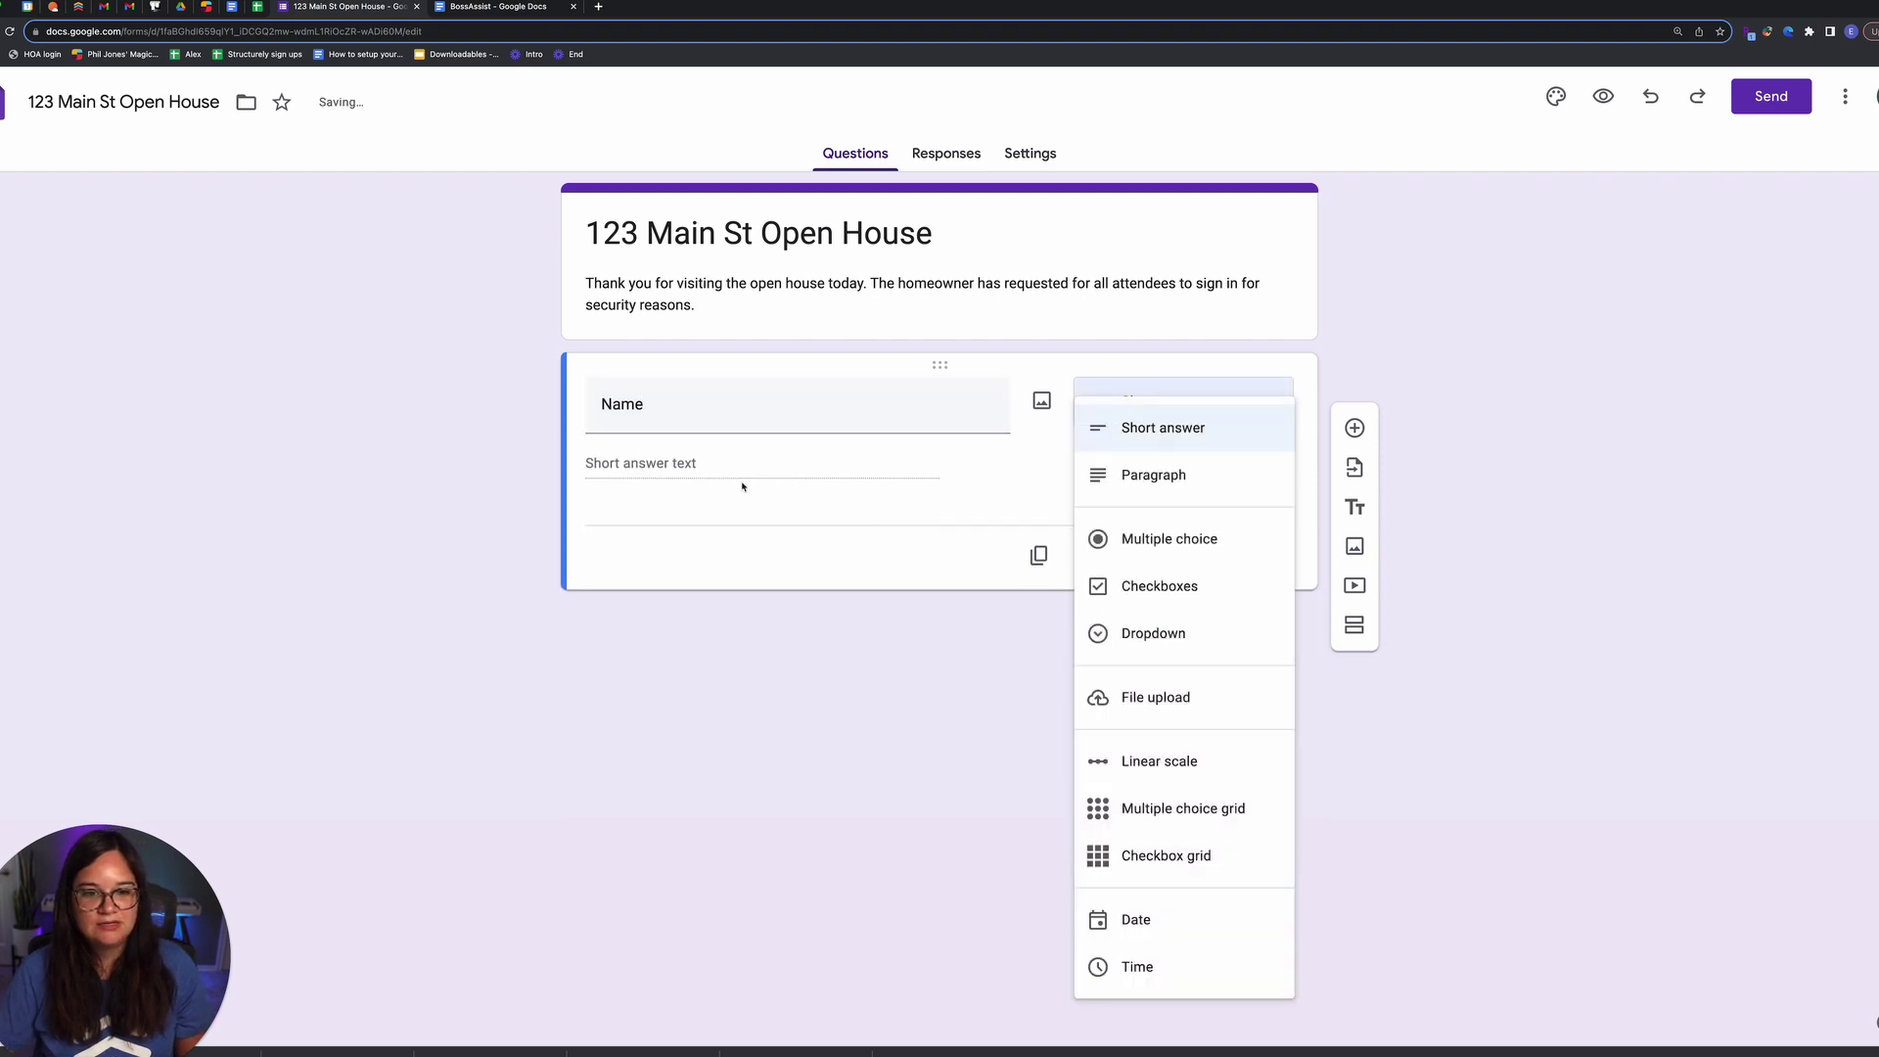
click(323, 508)
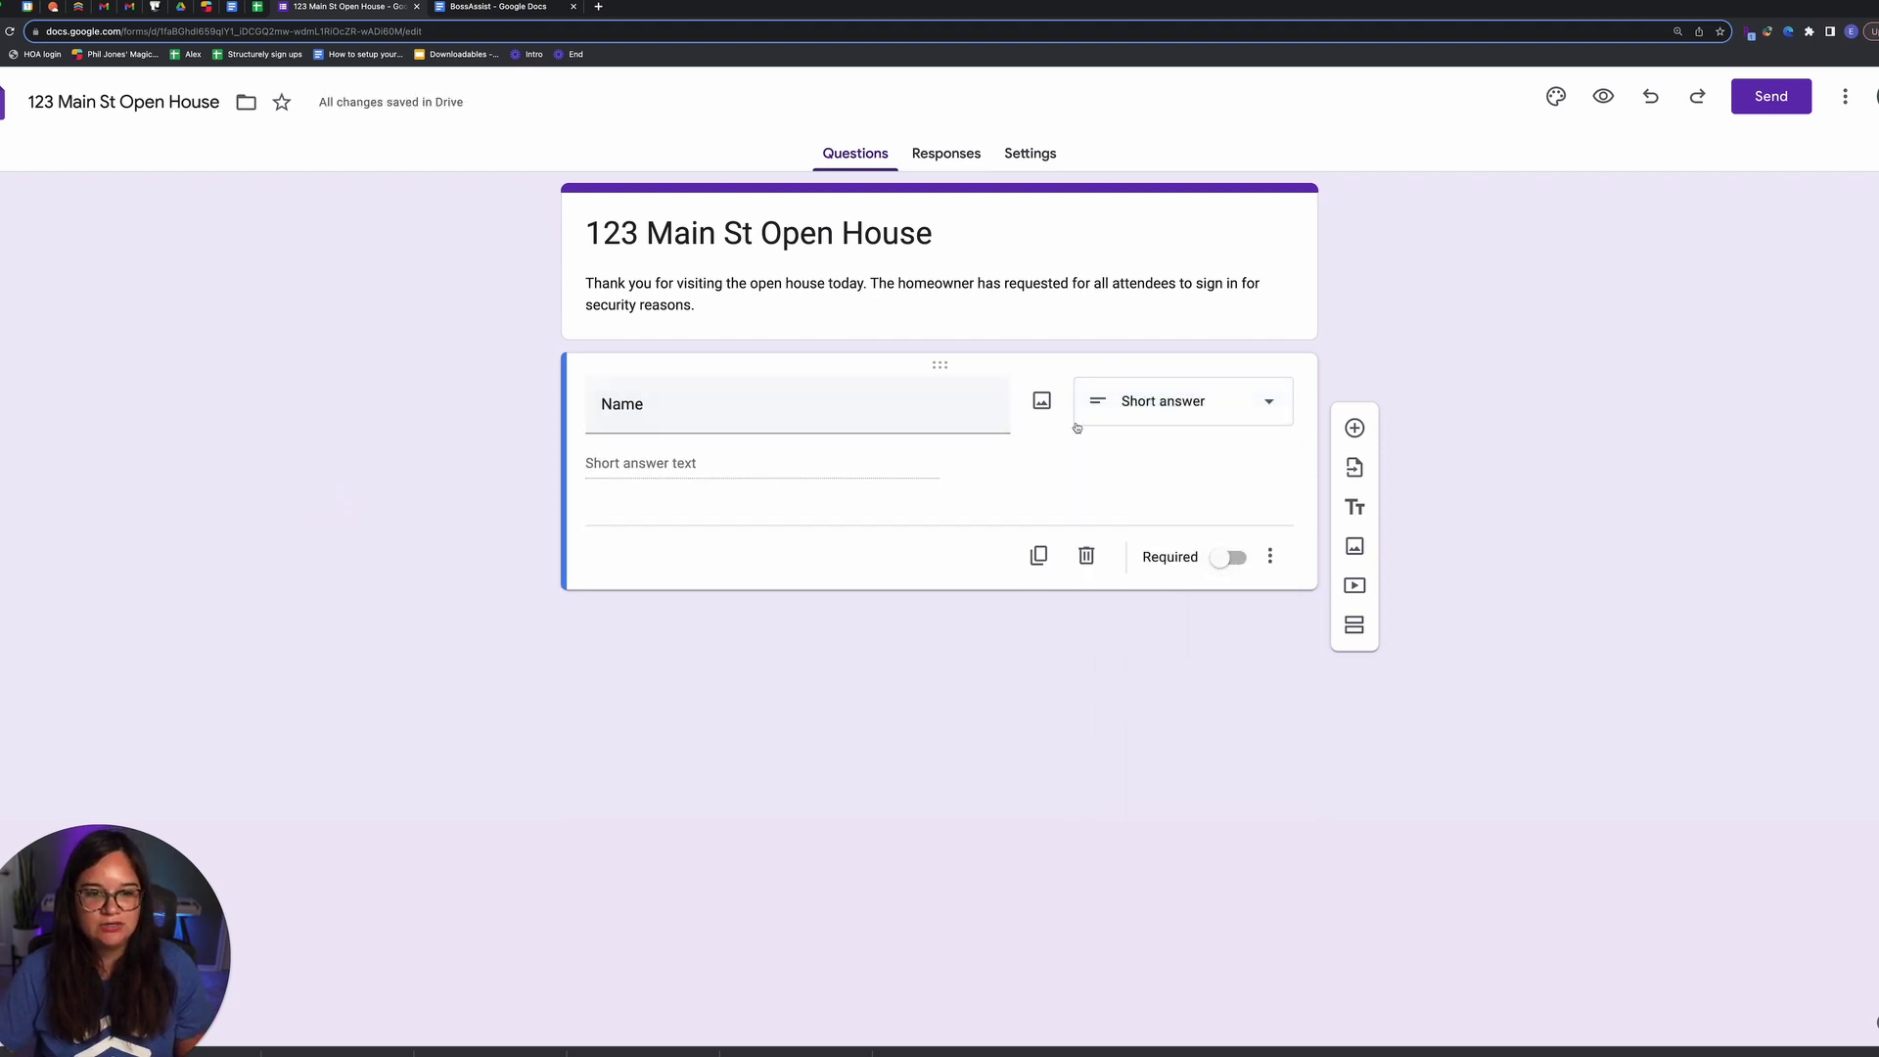
click(1230, 565)
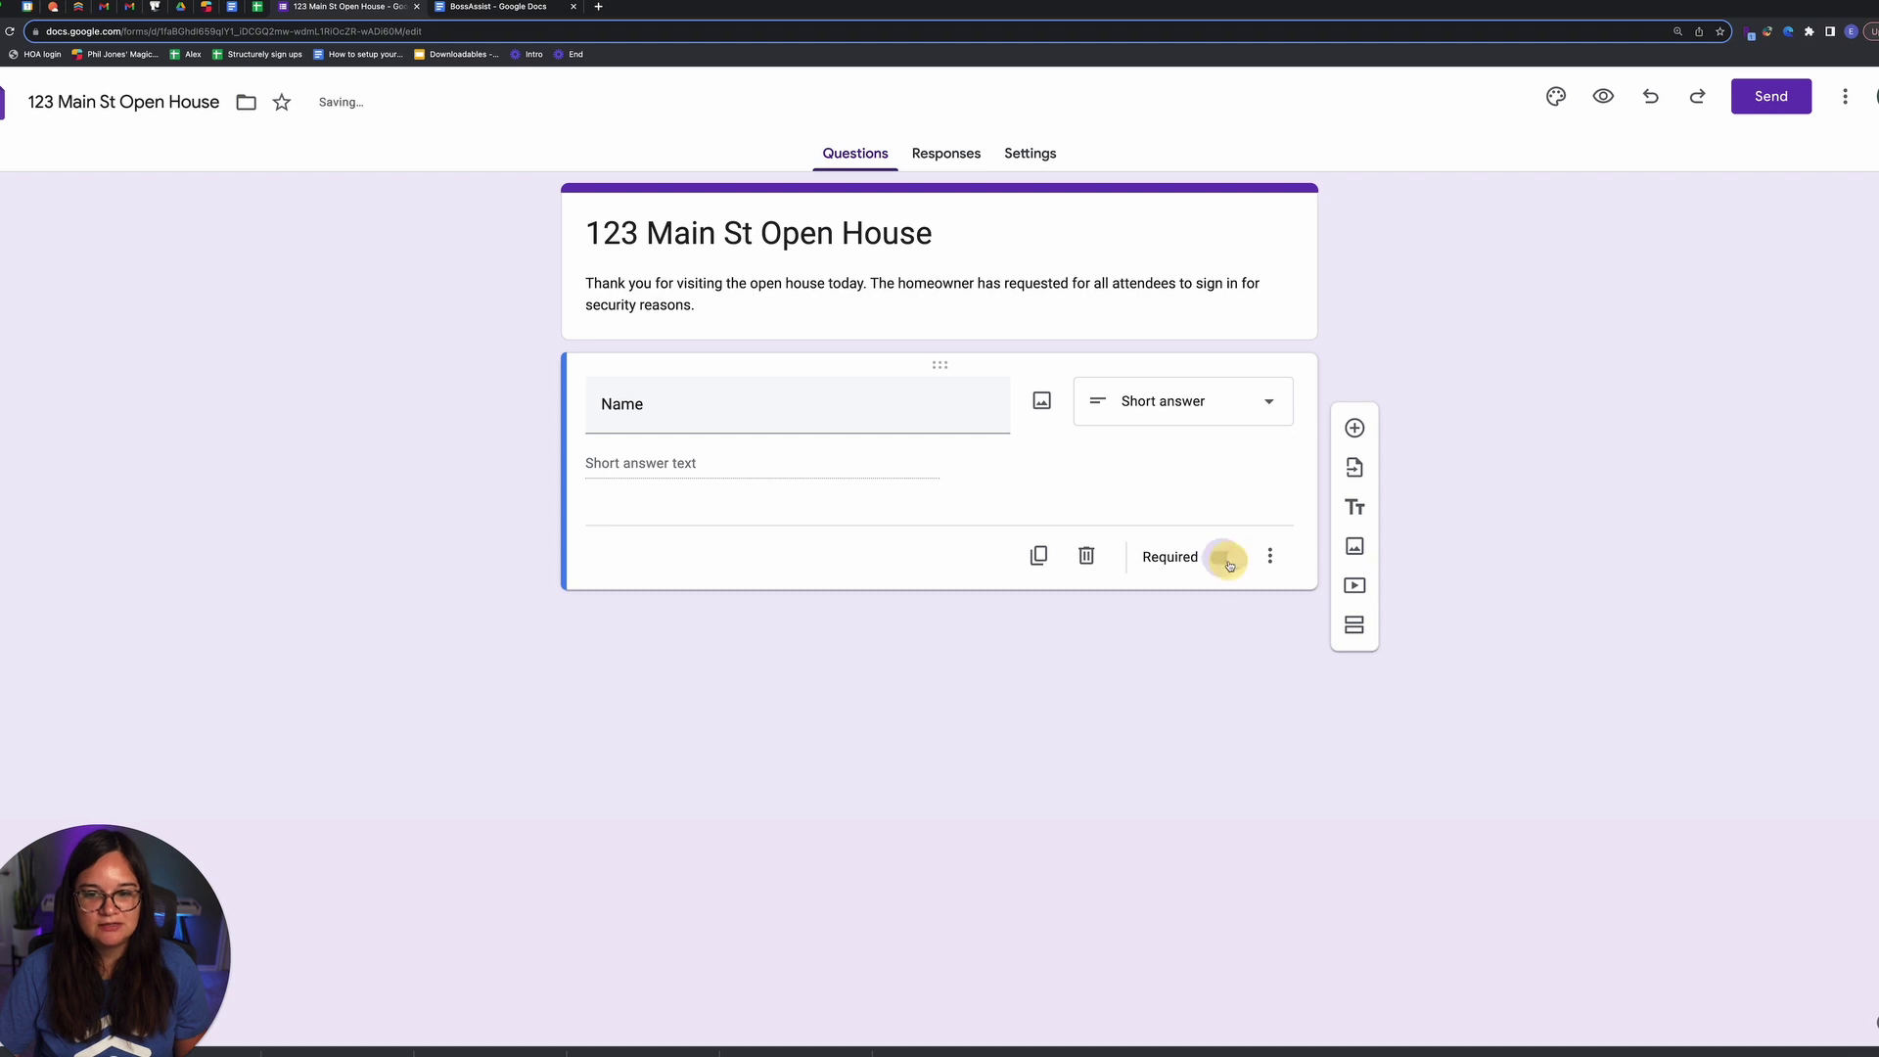
Step: Duplicate it into 'Email Address' and 'Phone Number' questions
click(1038, 556)
drag(776, 541, 519, 533)
text(Email Address)
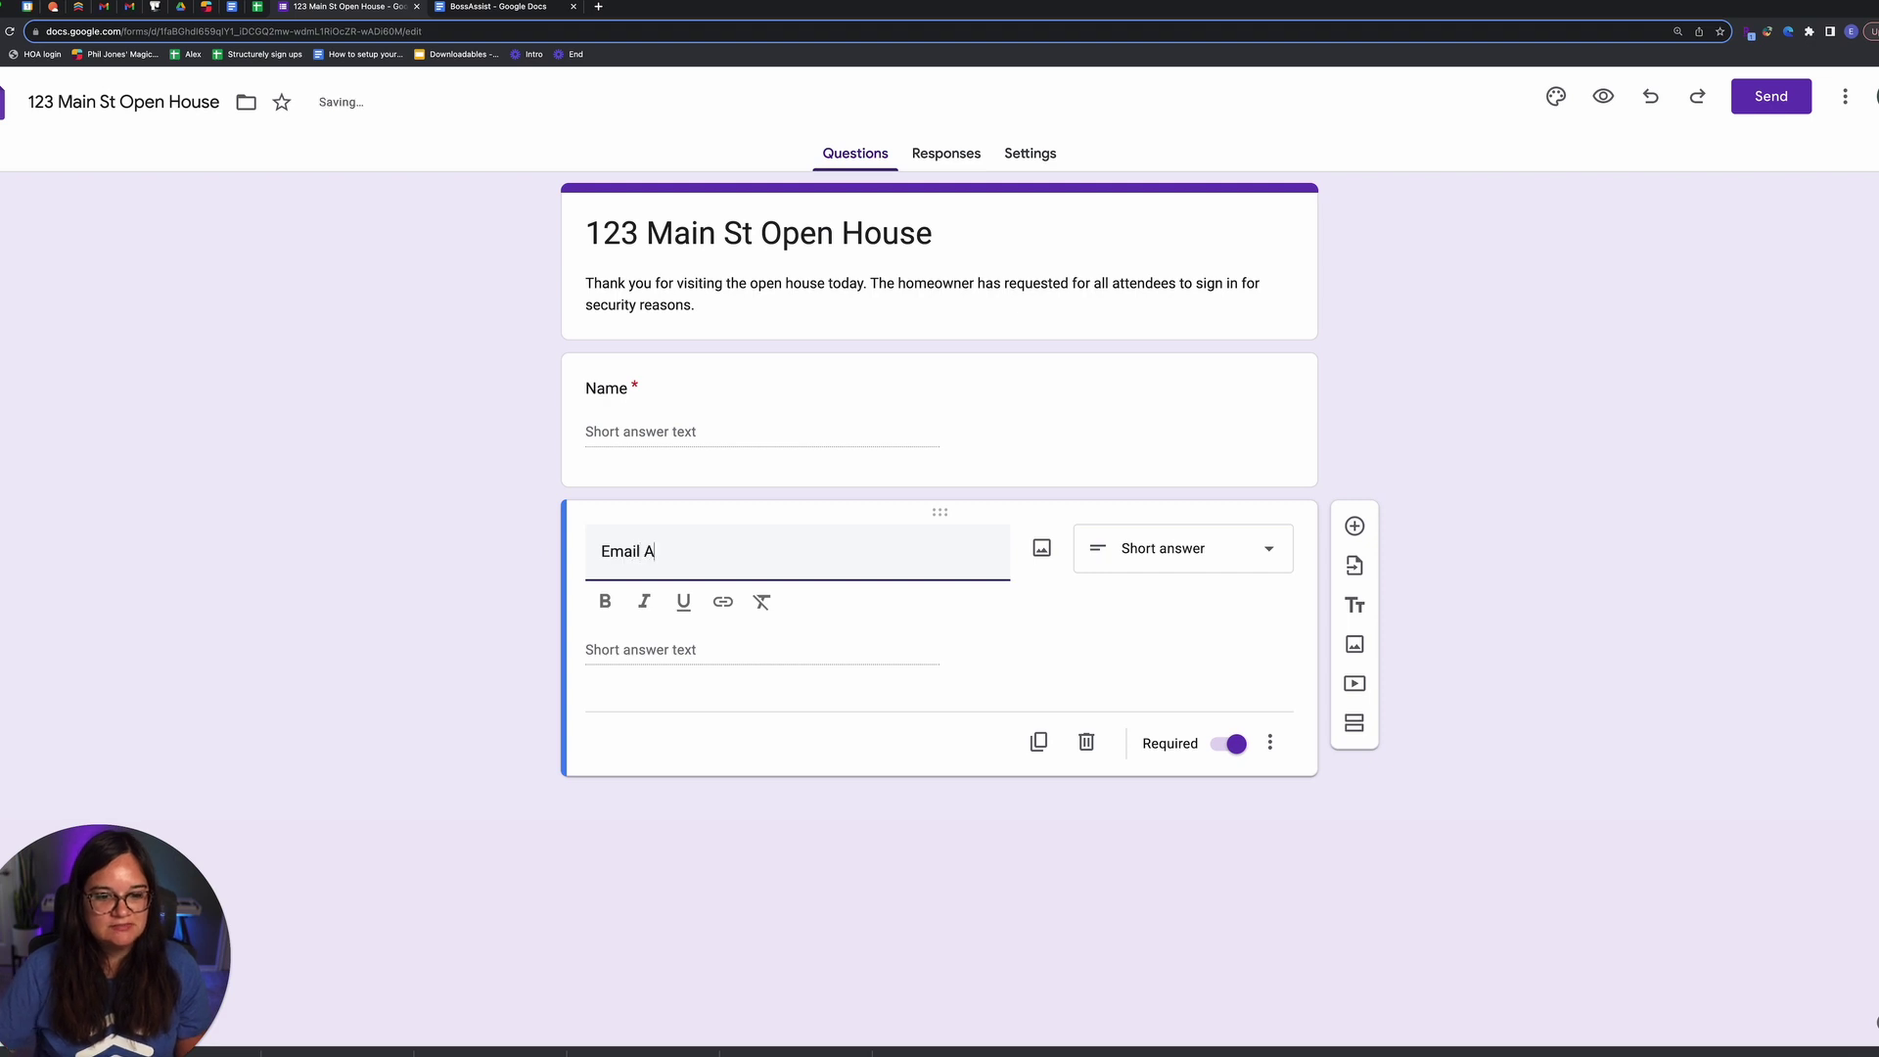
click(1040, 741)
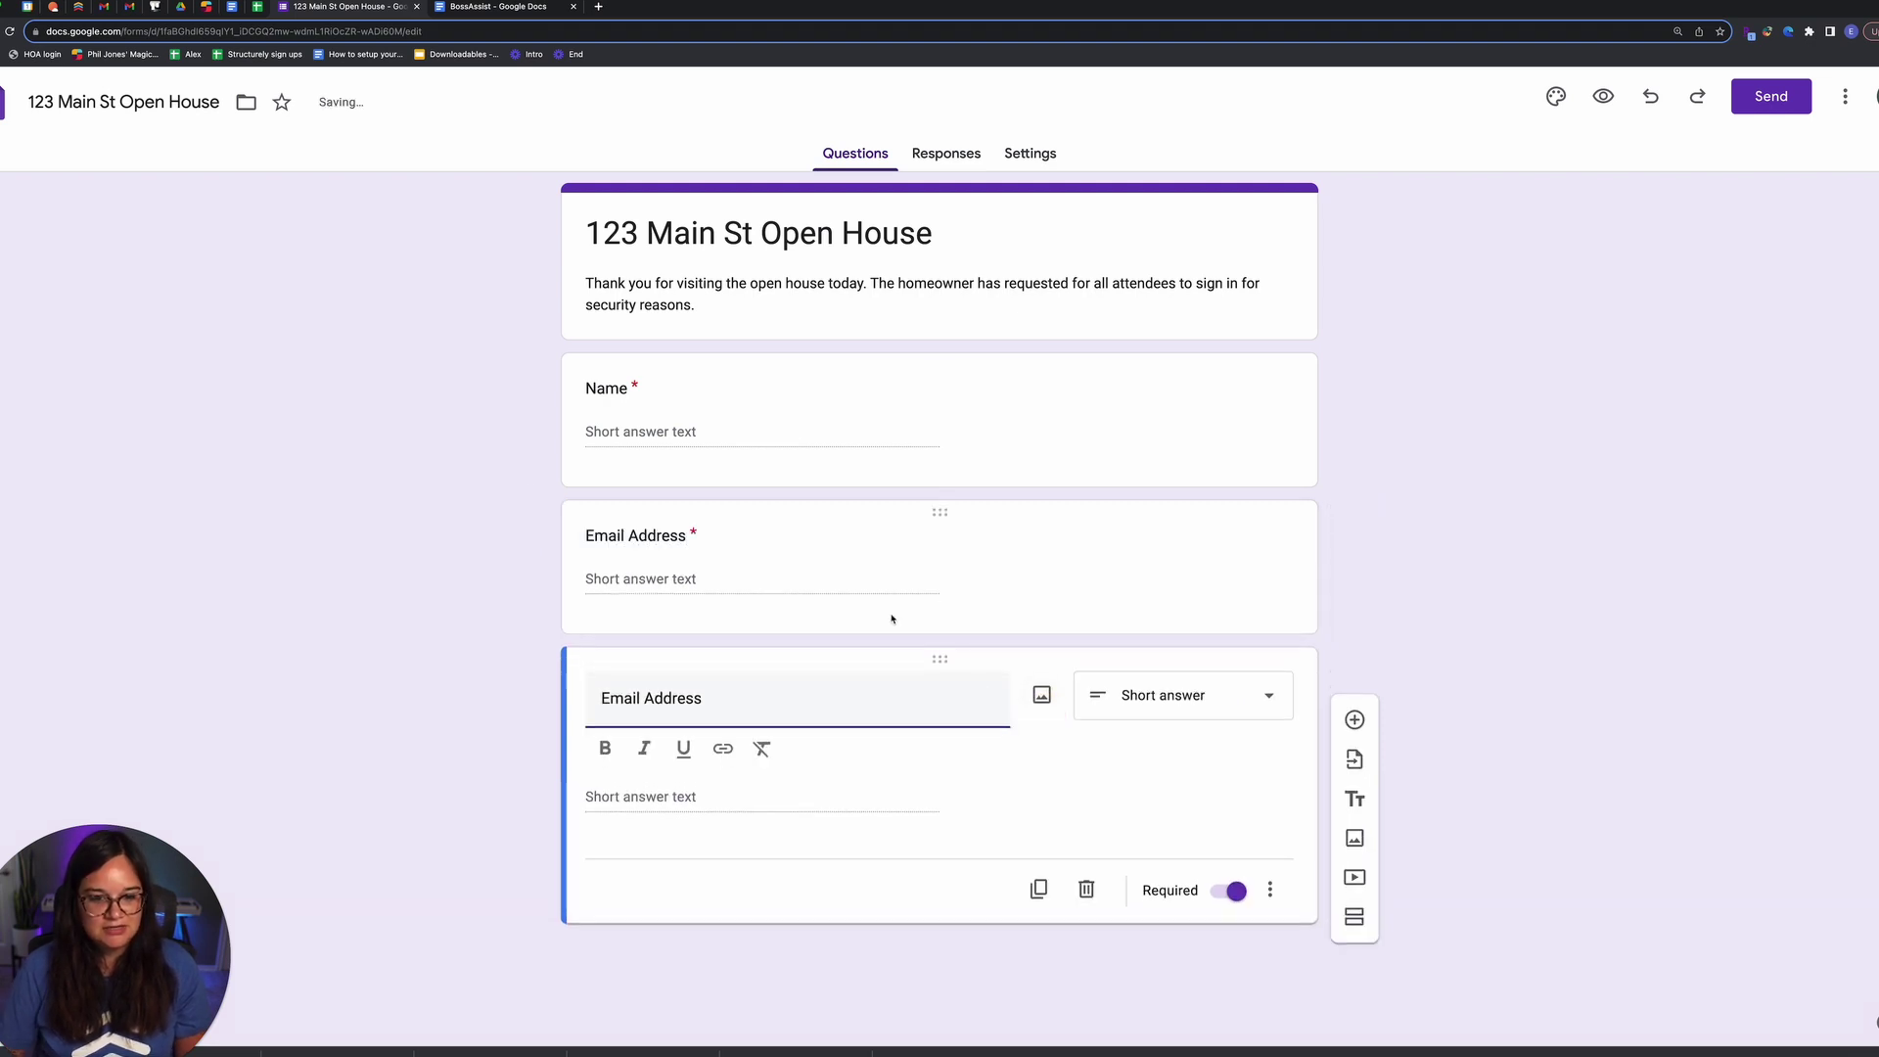
key(super+a)
text(Phone nU)
key(BackSpace)
key(BackSpace)
text(Numbe)
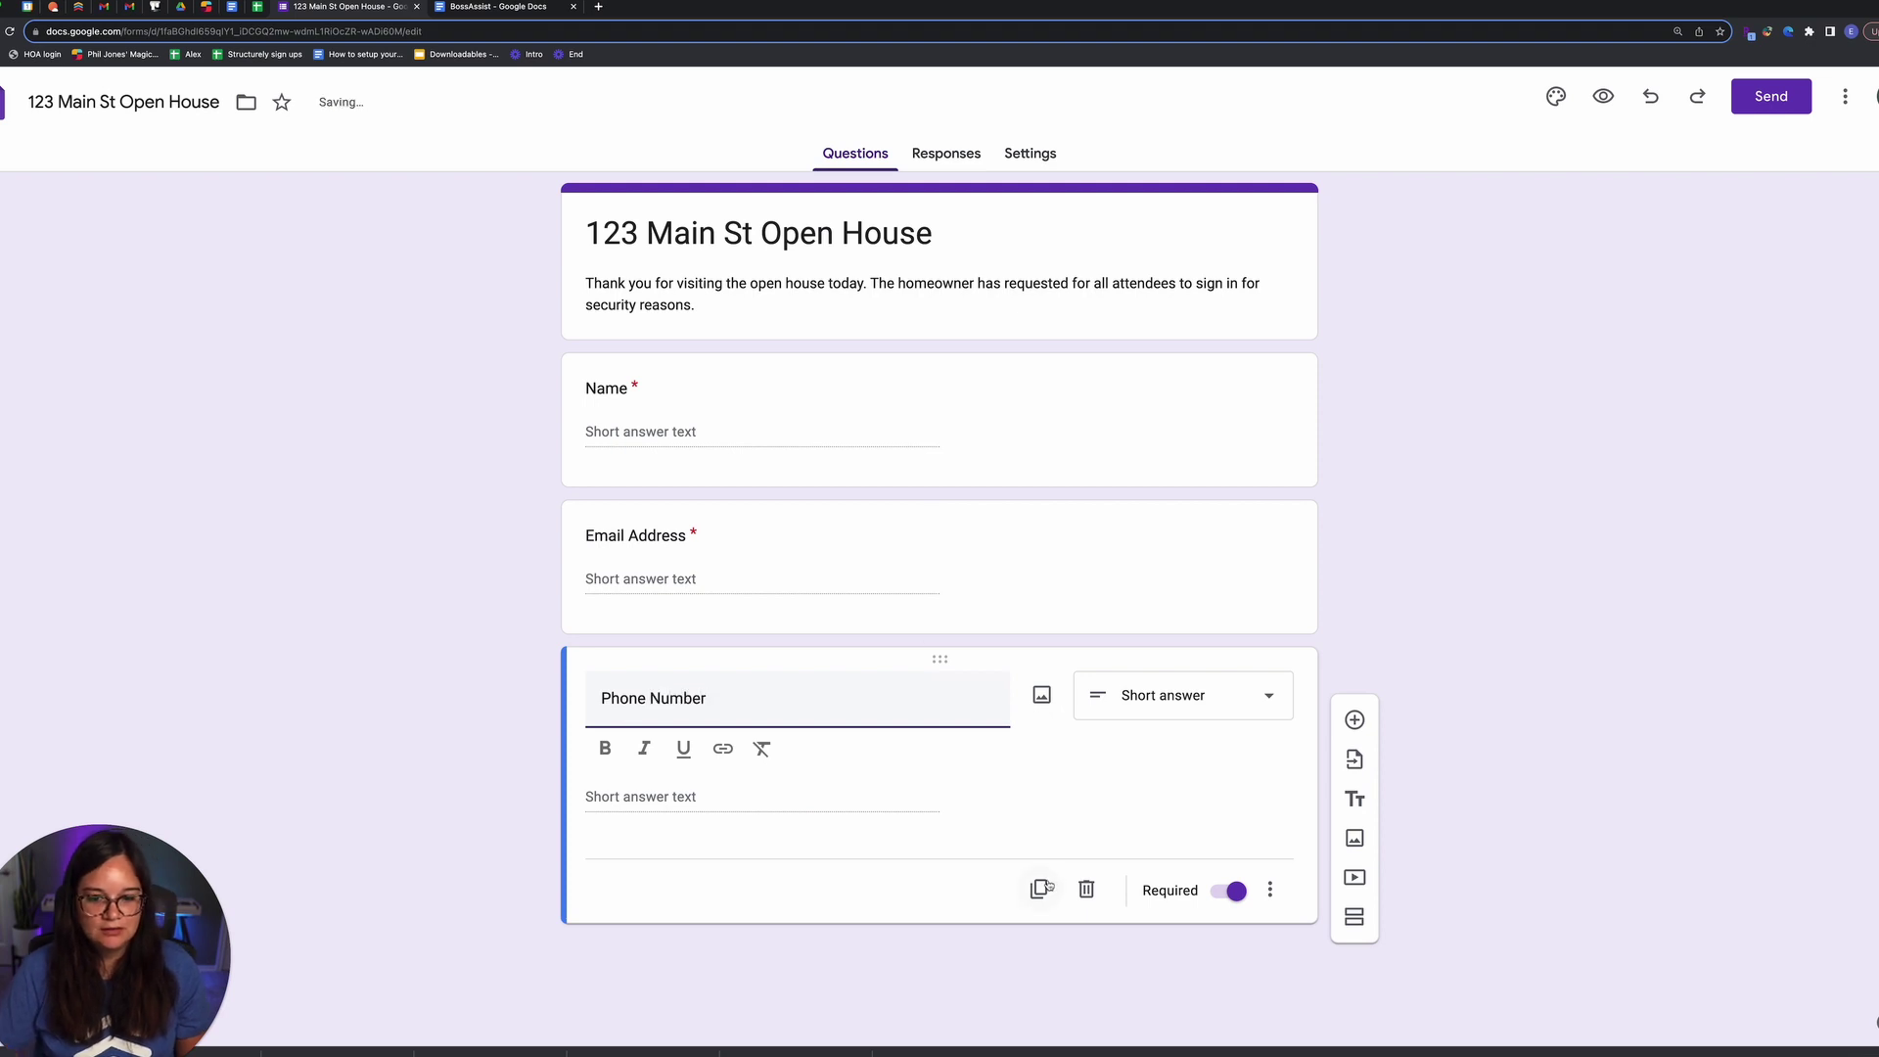
Step: Duplicate again and retitle the copy 'Do you have an agent?'
click(1038, 889)
key(super+a)
text(Do you ha)
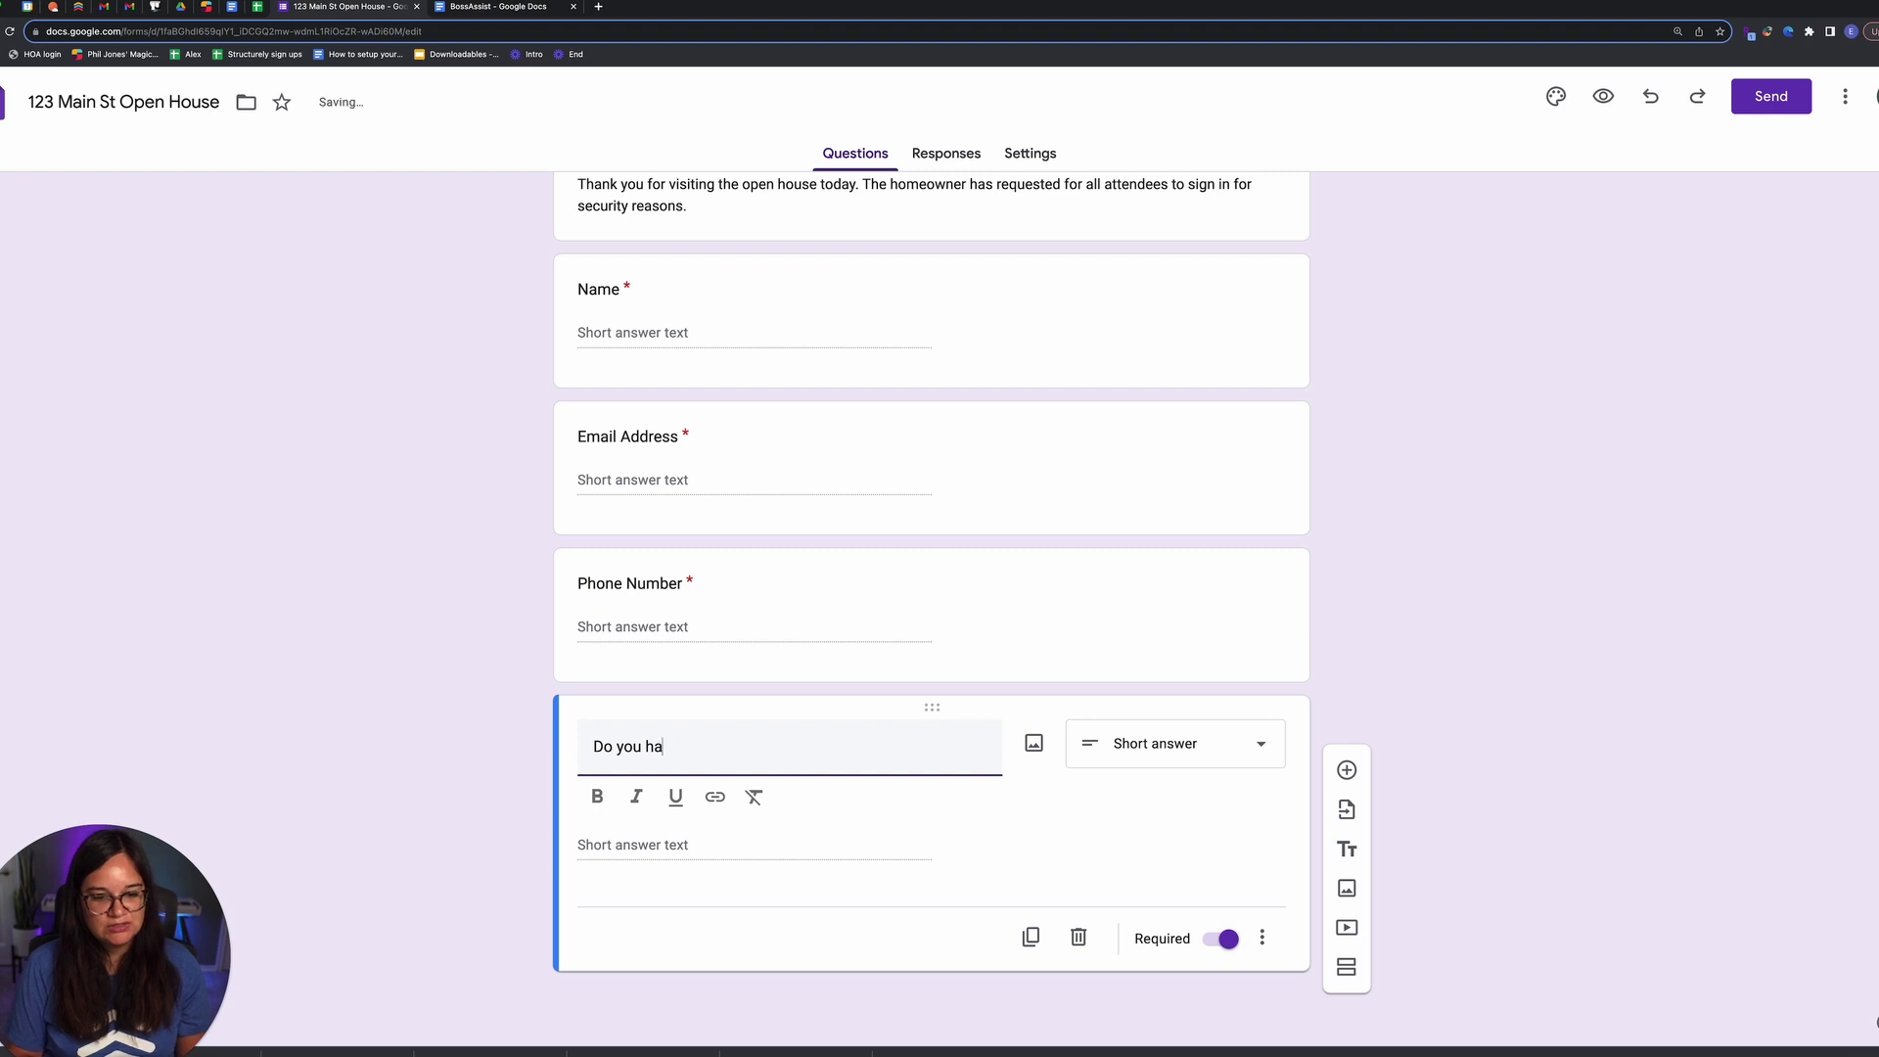
text(ve an agent?)
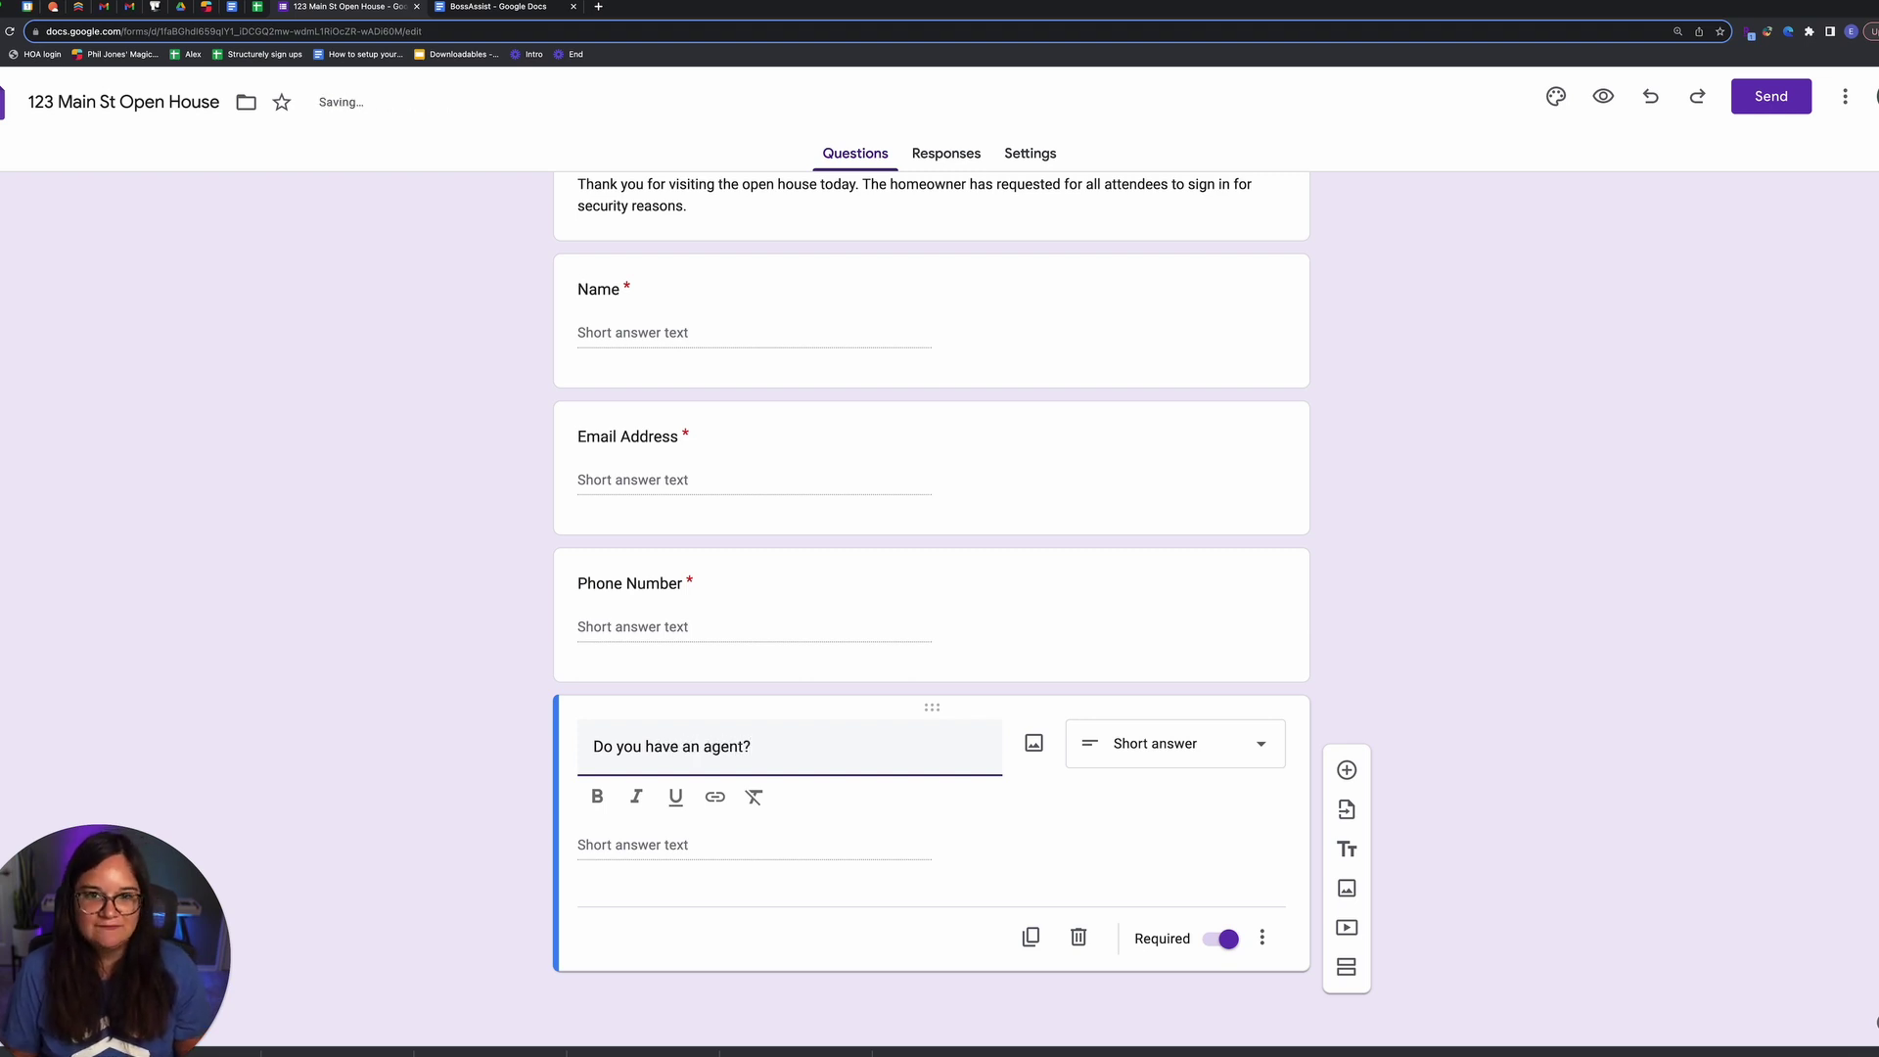
Step: Make the agent question multiple choice with Yes and No options
click(1167, 745)
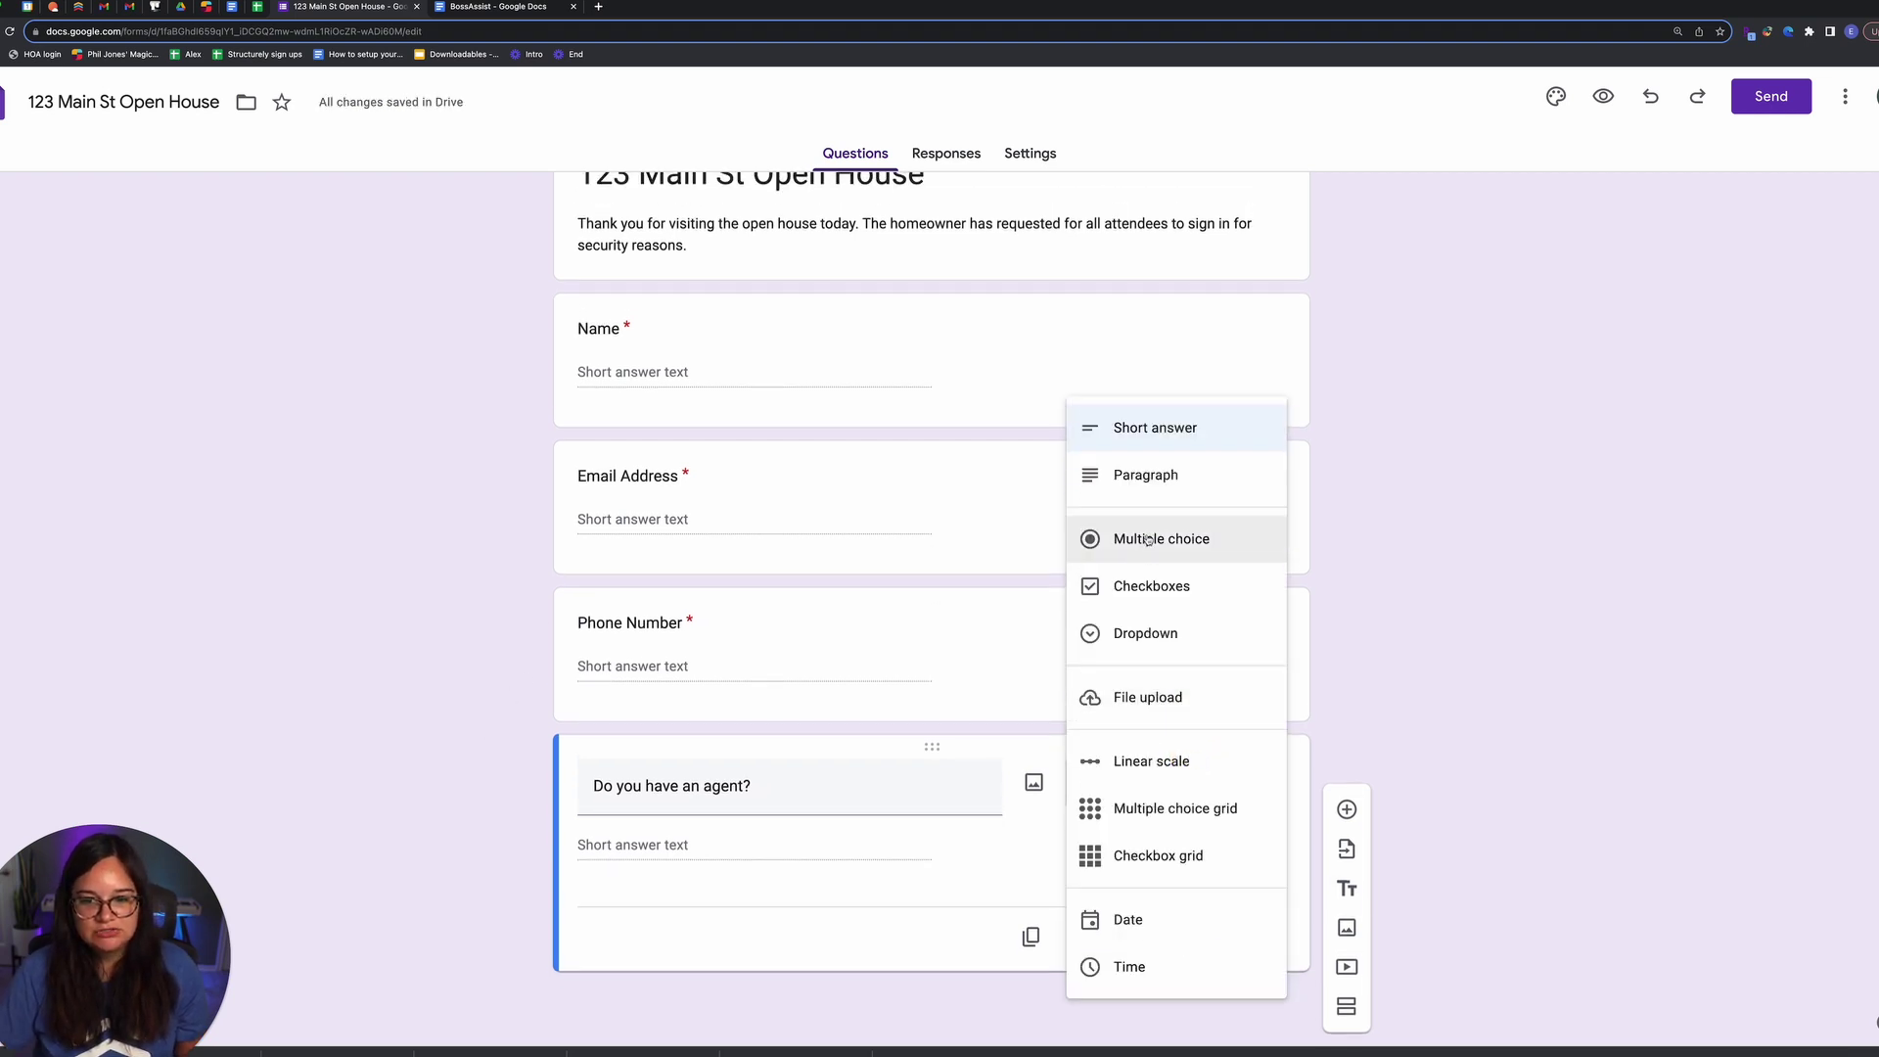
click(1148, 540)
click(755, 844)
text(Yes)
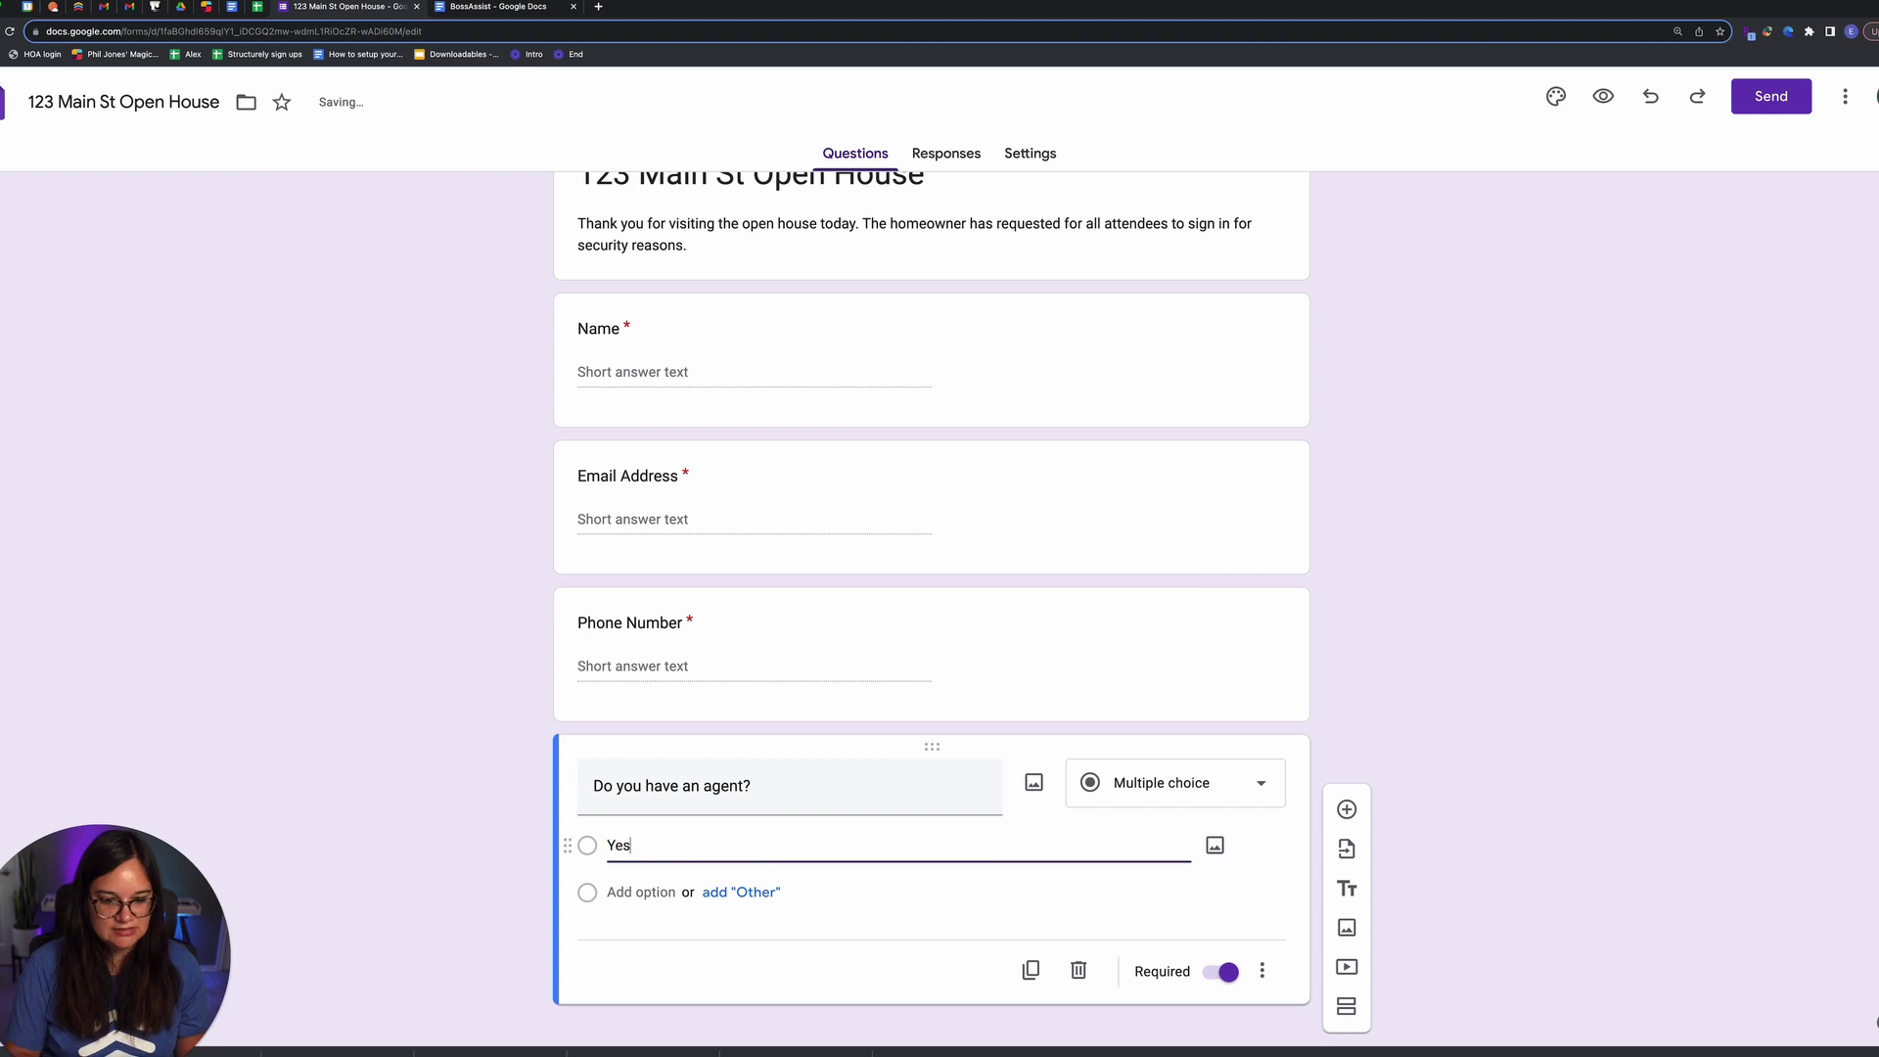
click(671, 886)
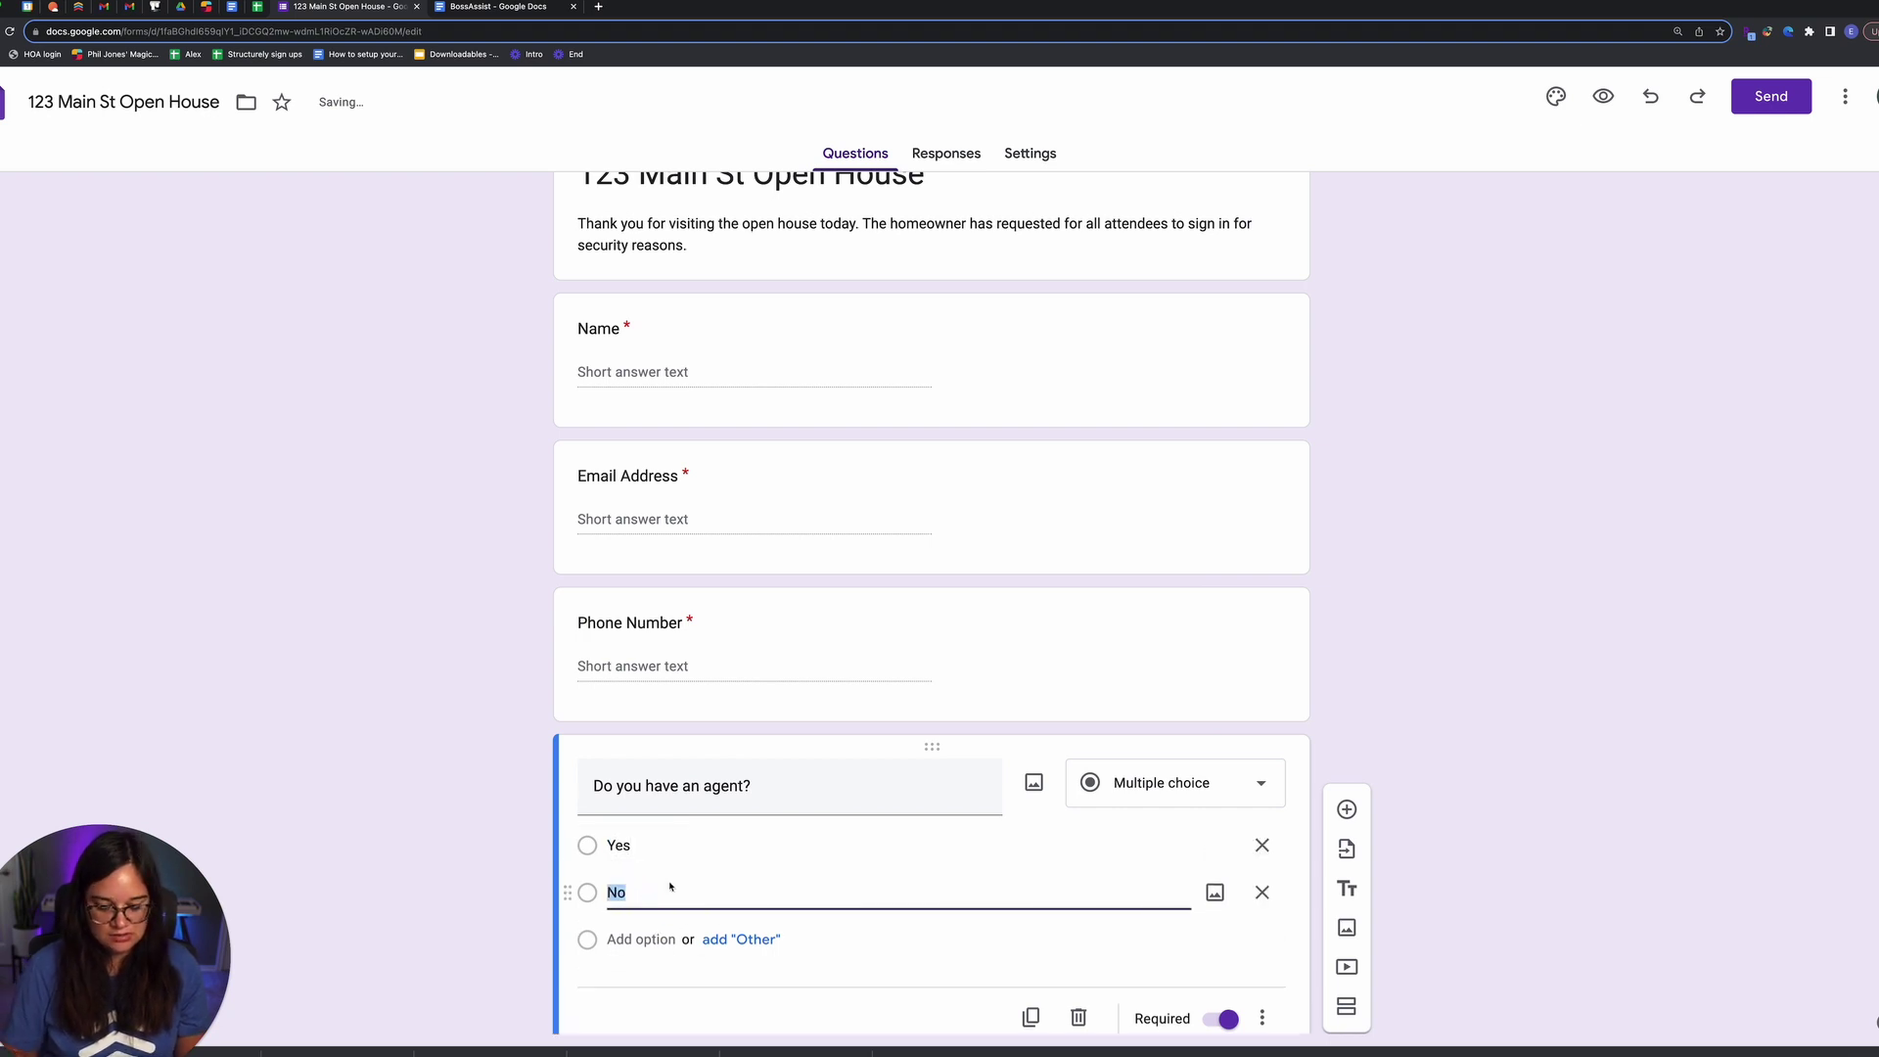
click(536, 783)
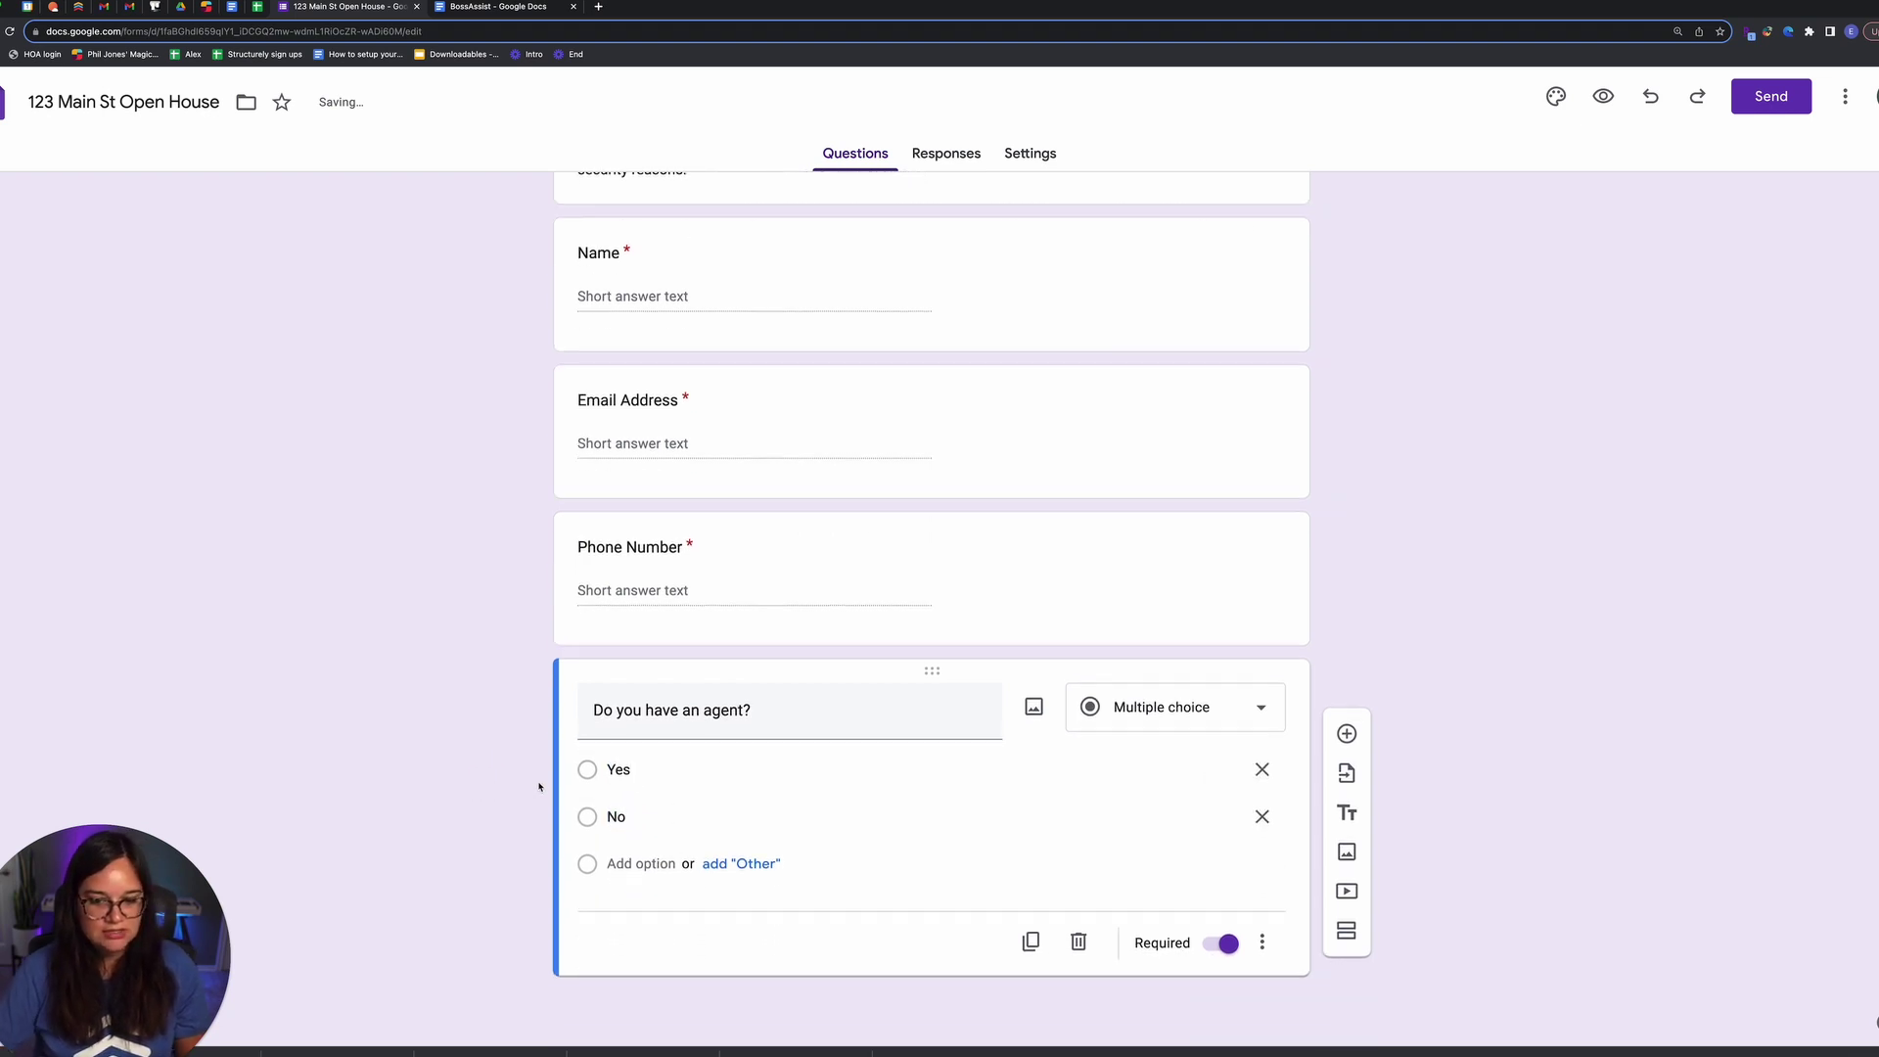
Step: Duplicate it as the question 'Do you have a home to sell?'
click(1031, 940)
drag(823, 888, 532, 884)
text(Do you have a home to se)
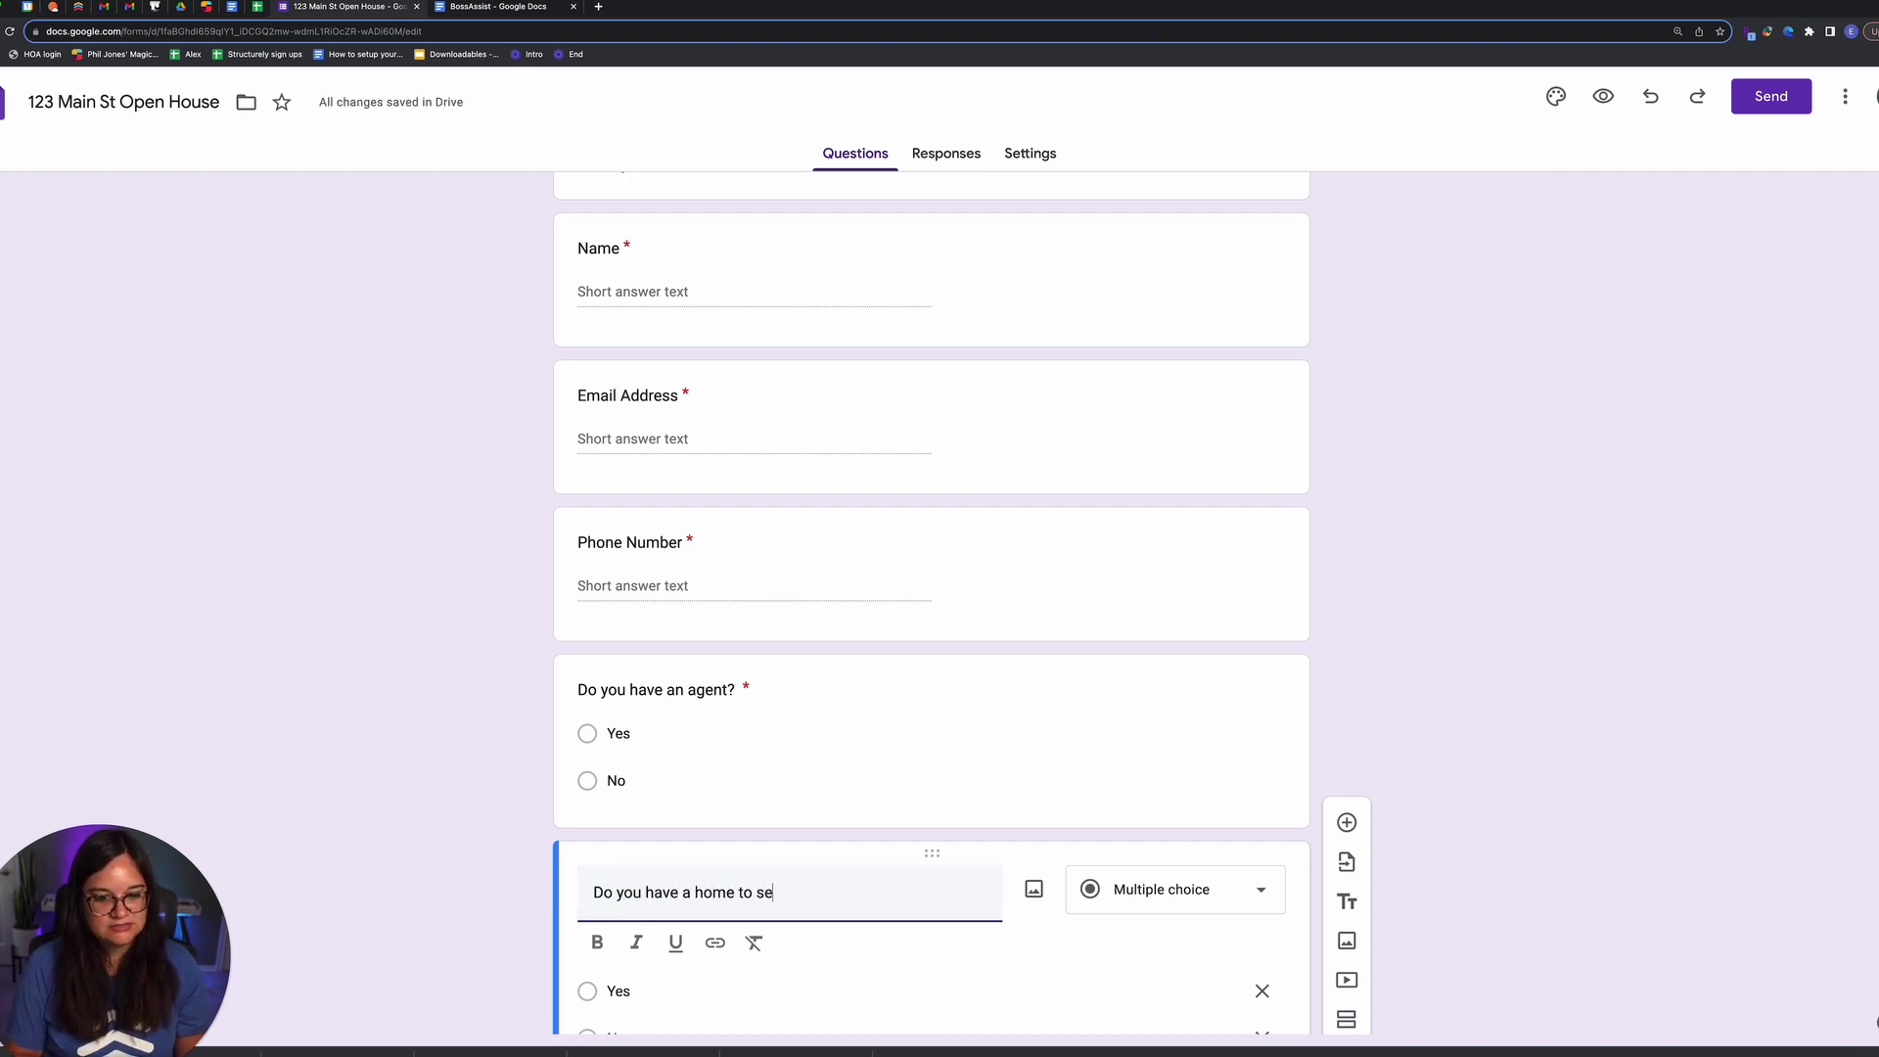
scroll(1051, 896, down, 3)
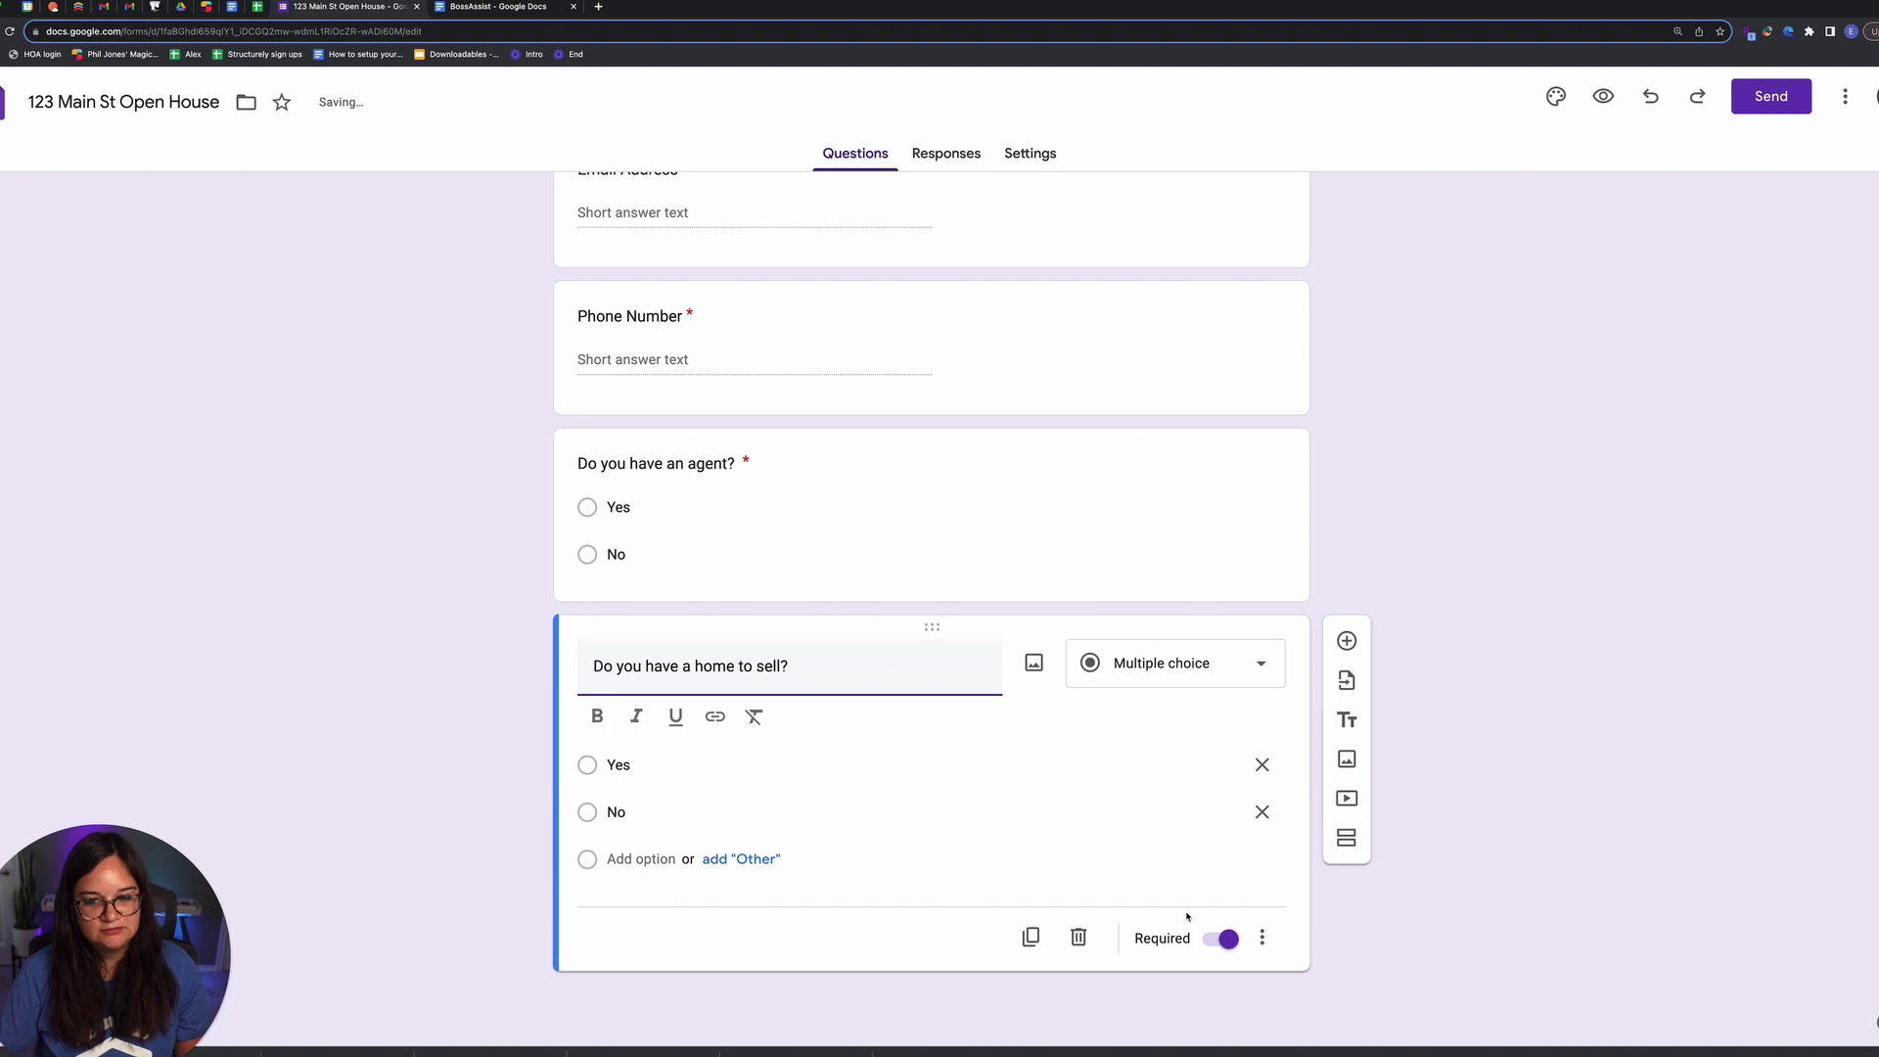
Step: Duplicate again as 'When are you looking to move?' with first choice ASAP
click(1030, 936)
drag(793, 676, 567, 675)
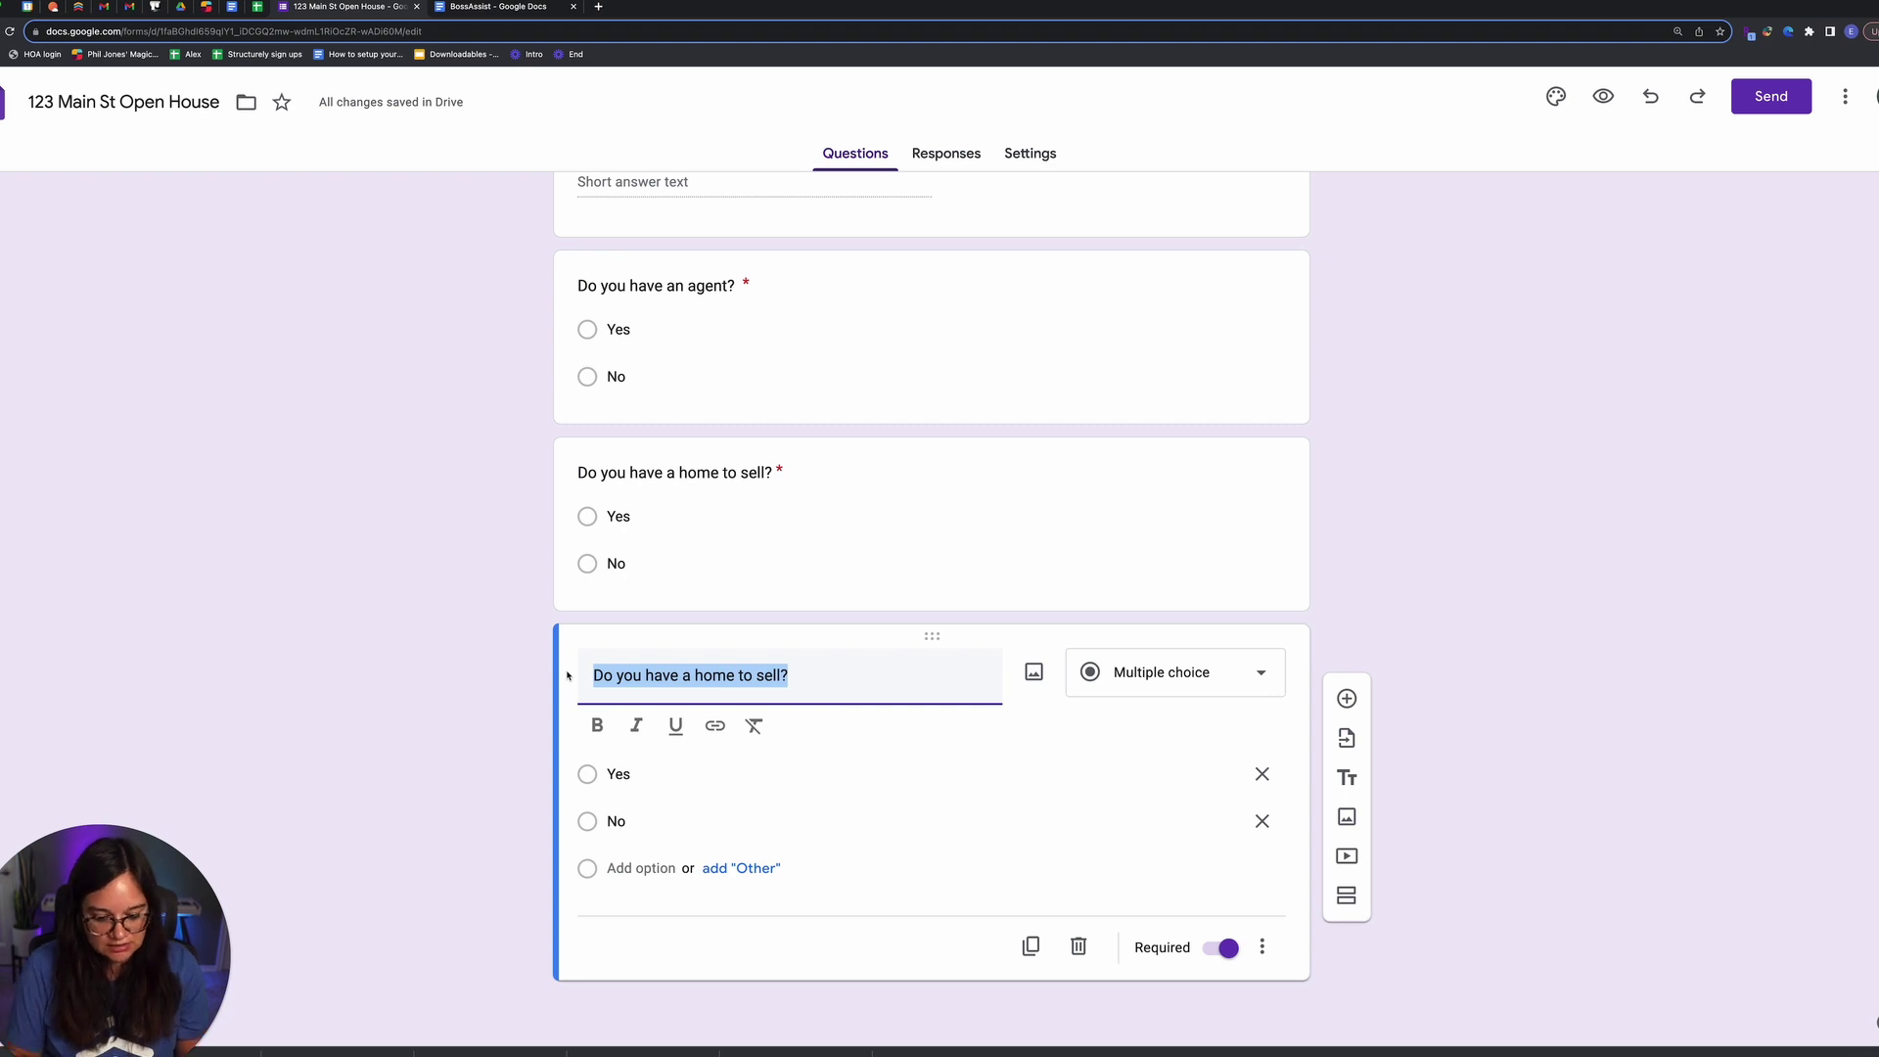
text(When )
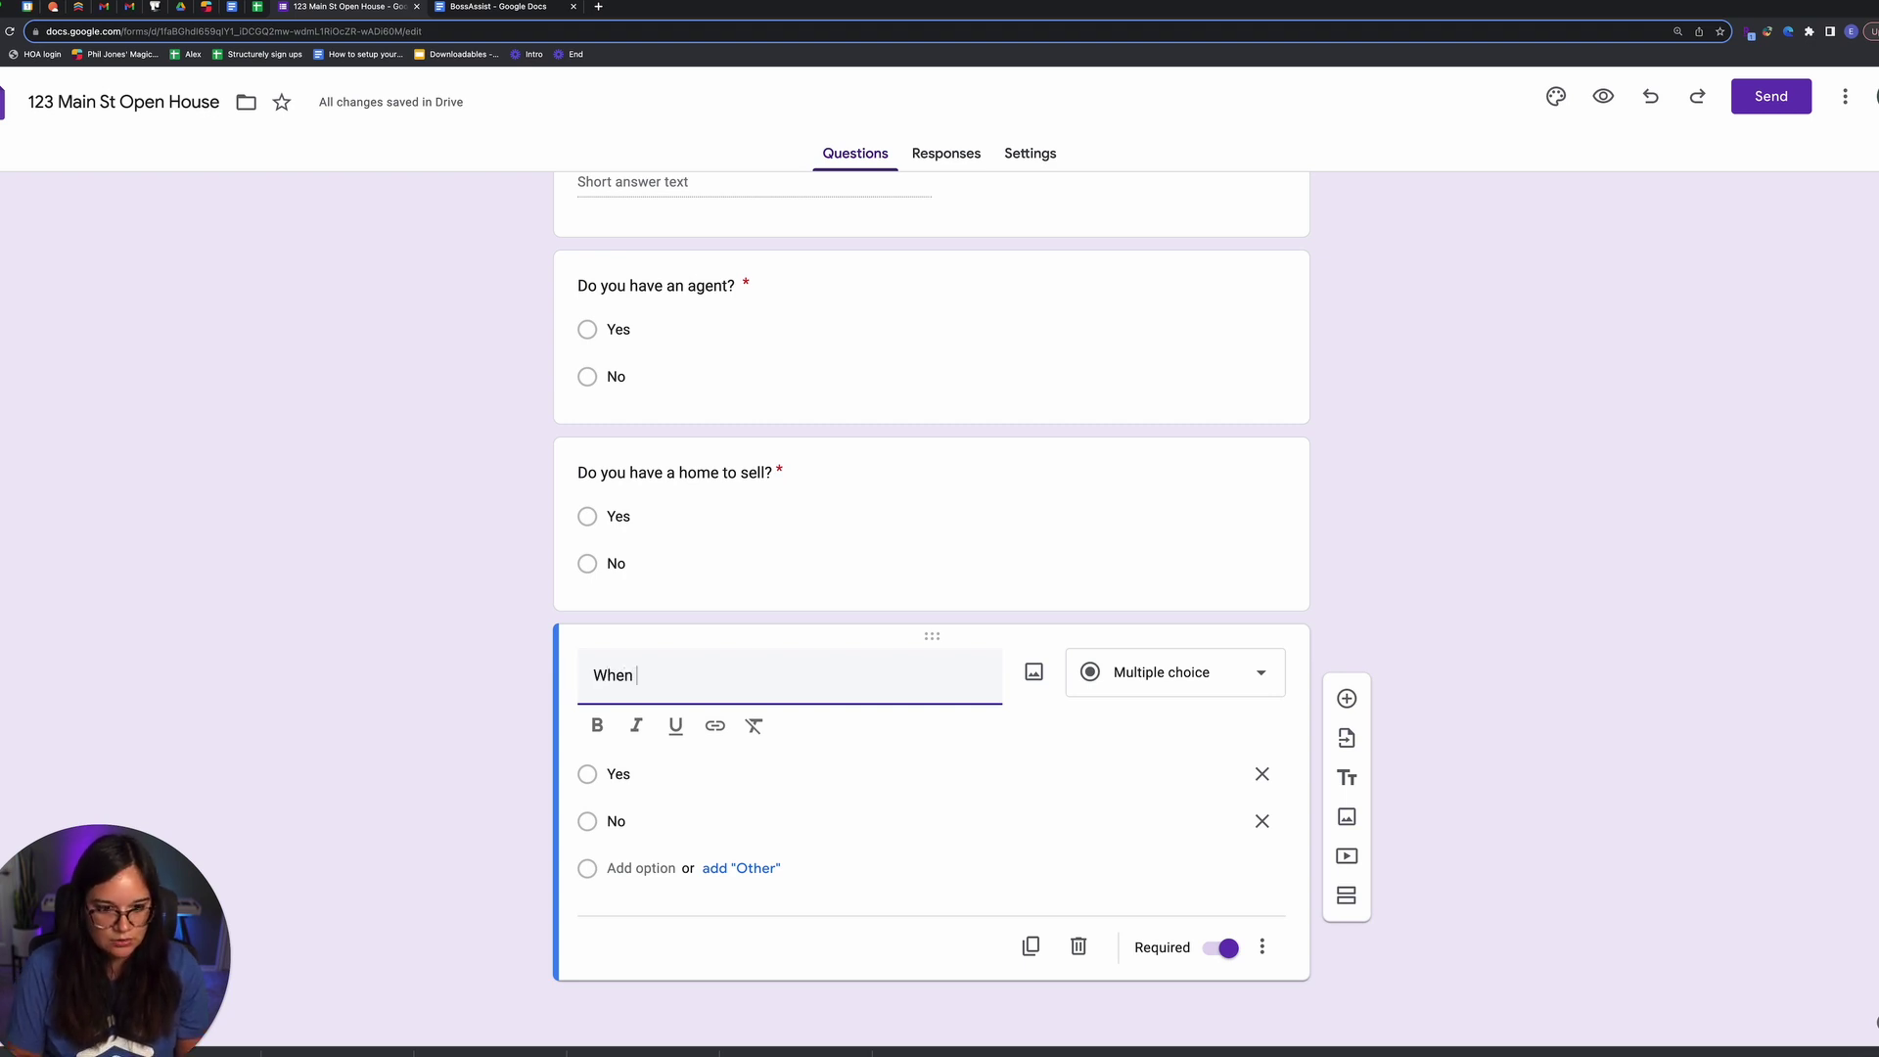
text(are you looking to move?)
click(669, 773)
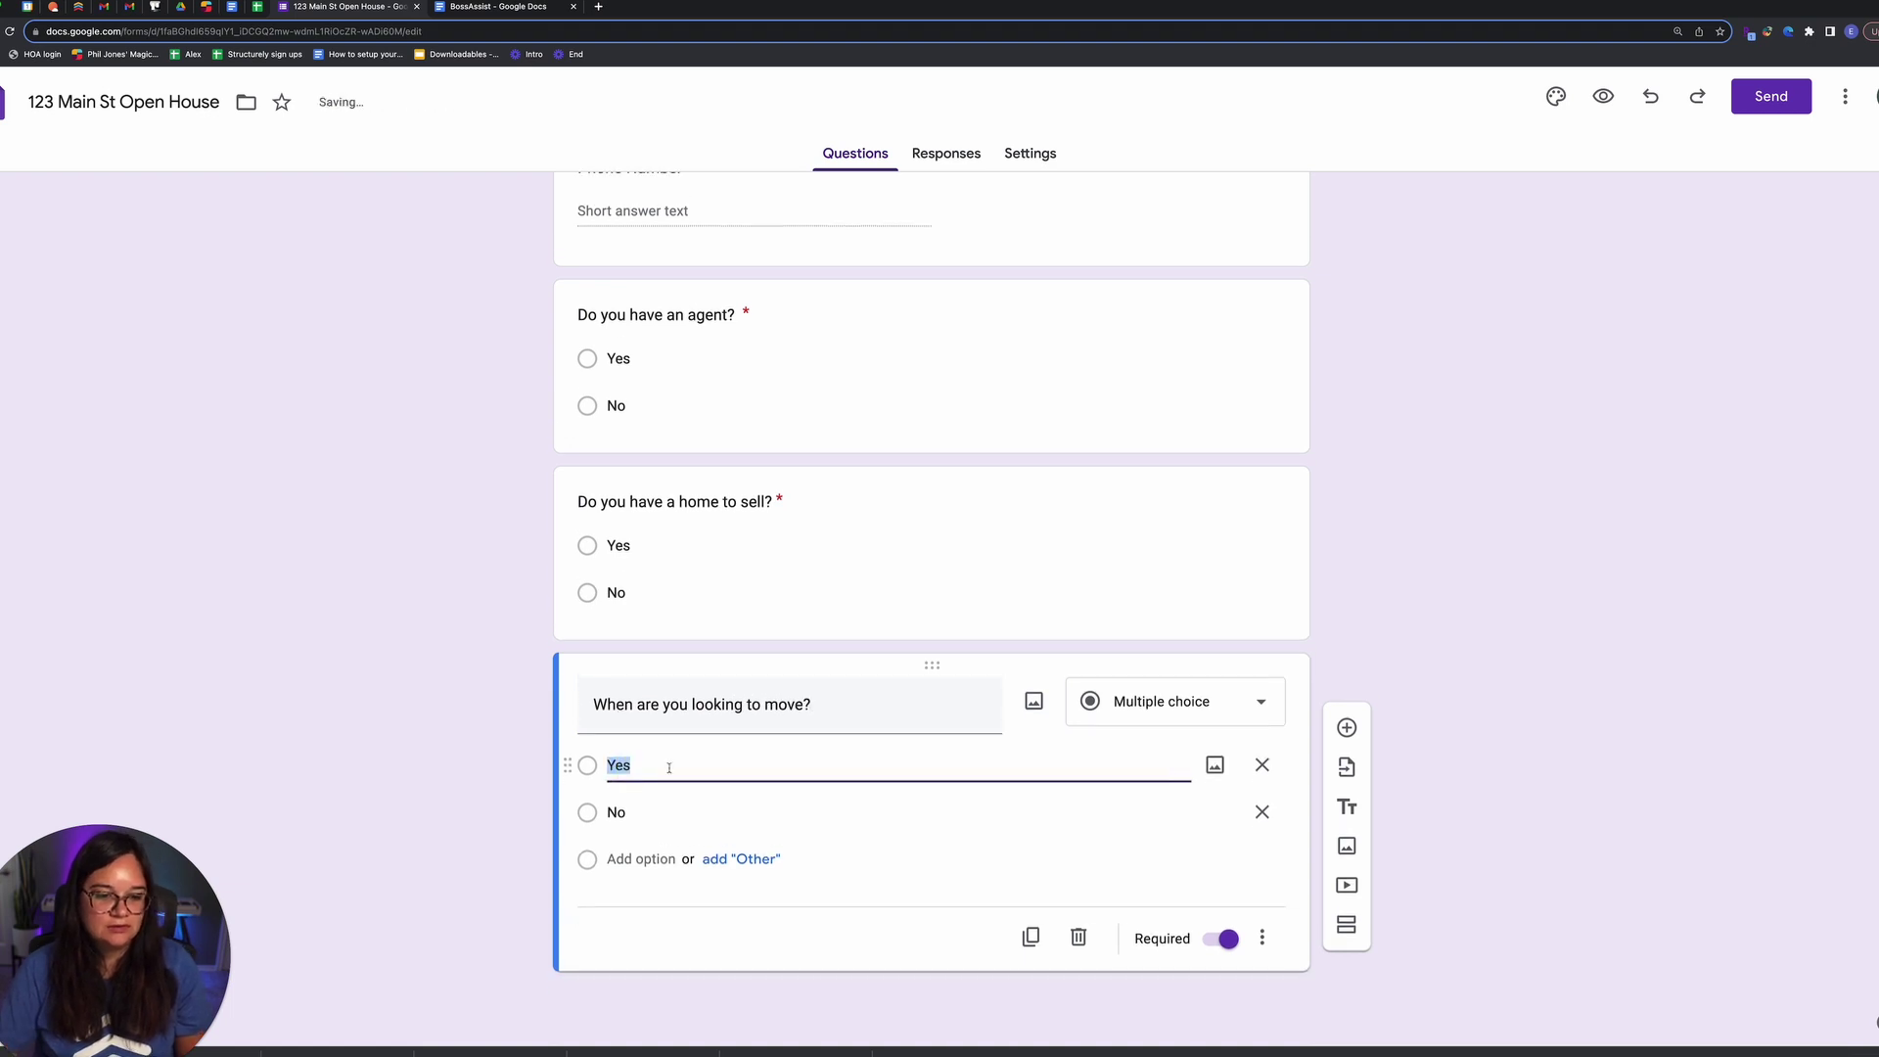
text(ASAP)
Step: Add choices 1-3 months, 3-6 months, 6+ months and Just looking, then view responses
click(869, 804)
text(1-6)
text(32)
key(BackSpace)
text(month)
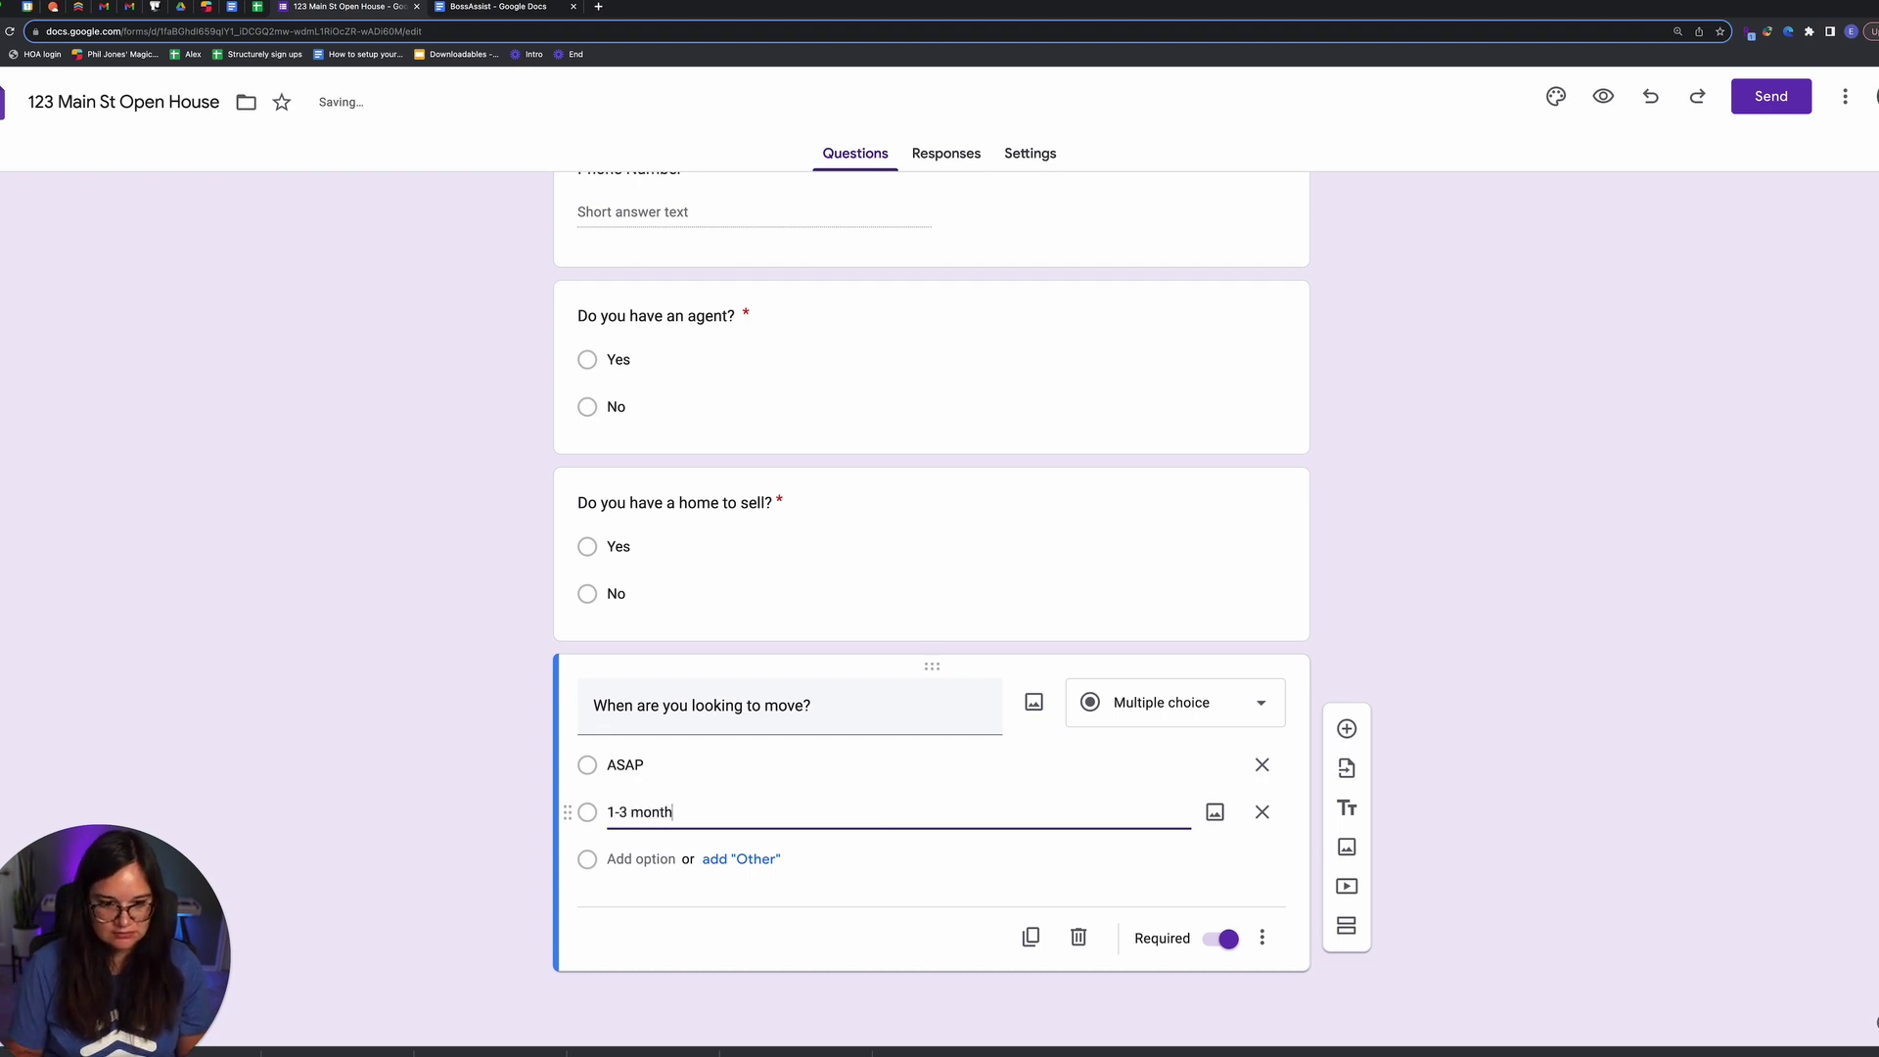
text(s)
click(668, 858)
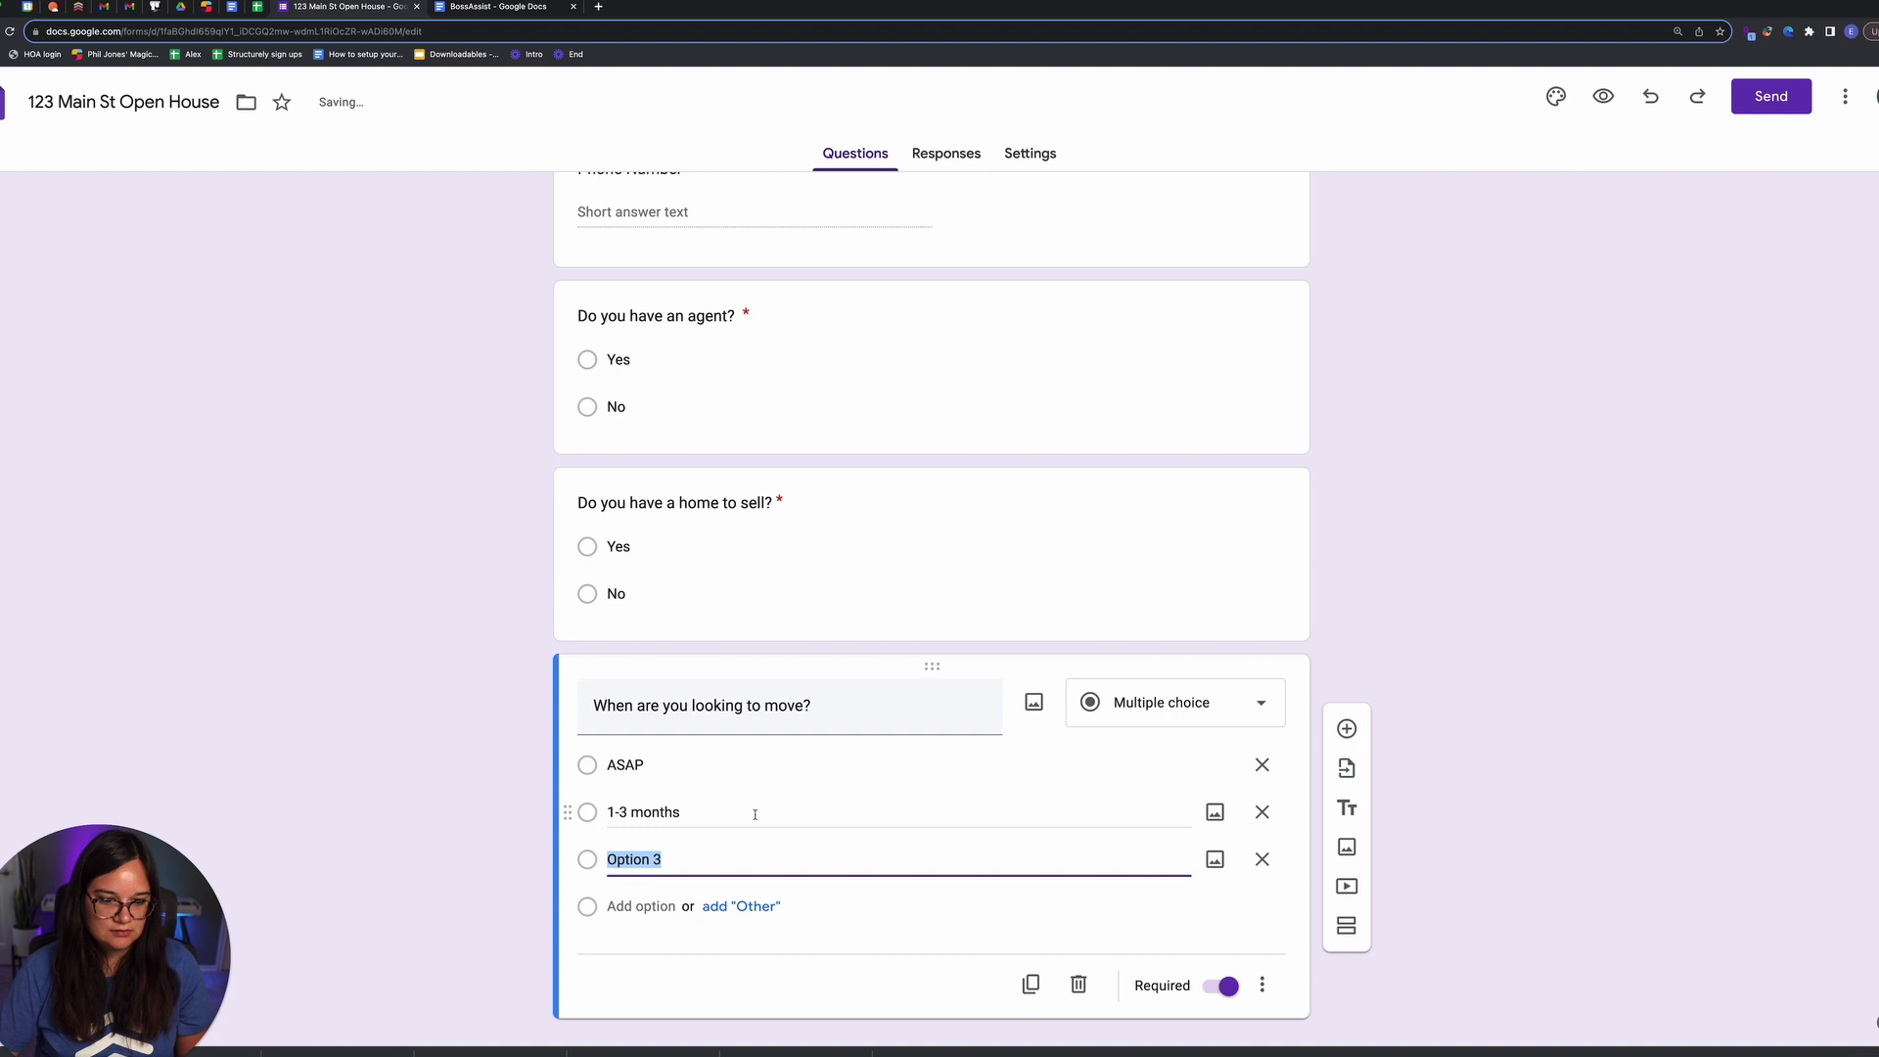
text(3-6 months)
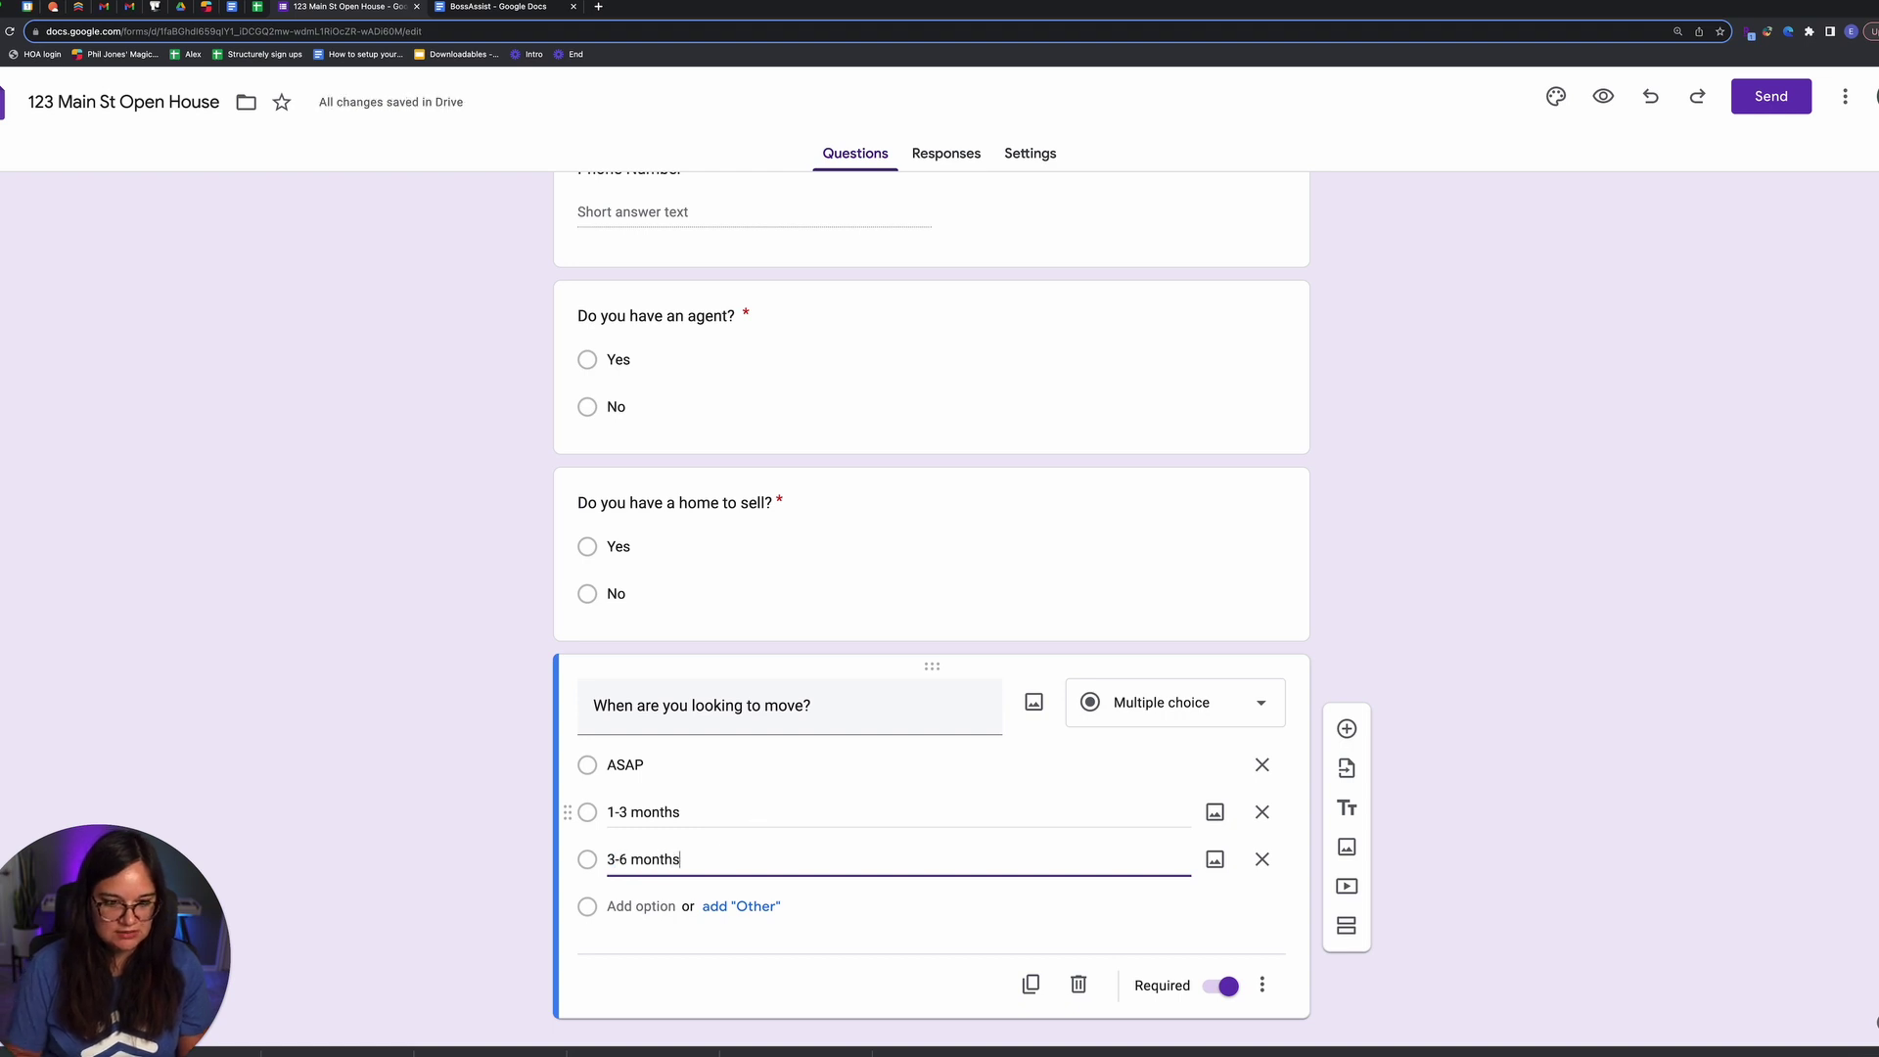
click(644, 906)
text(6+ )
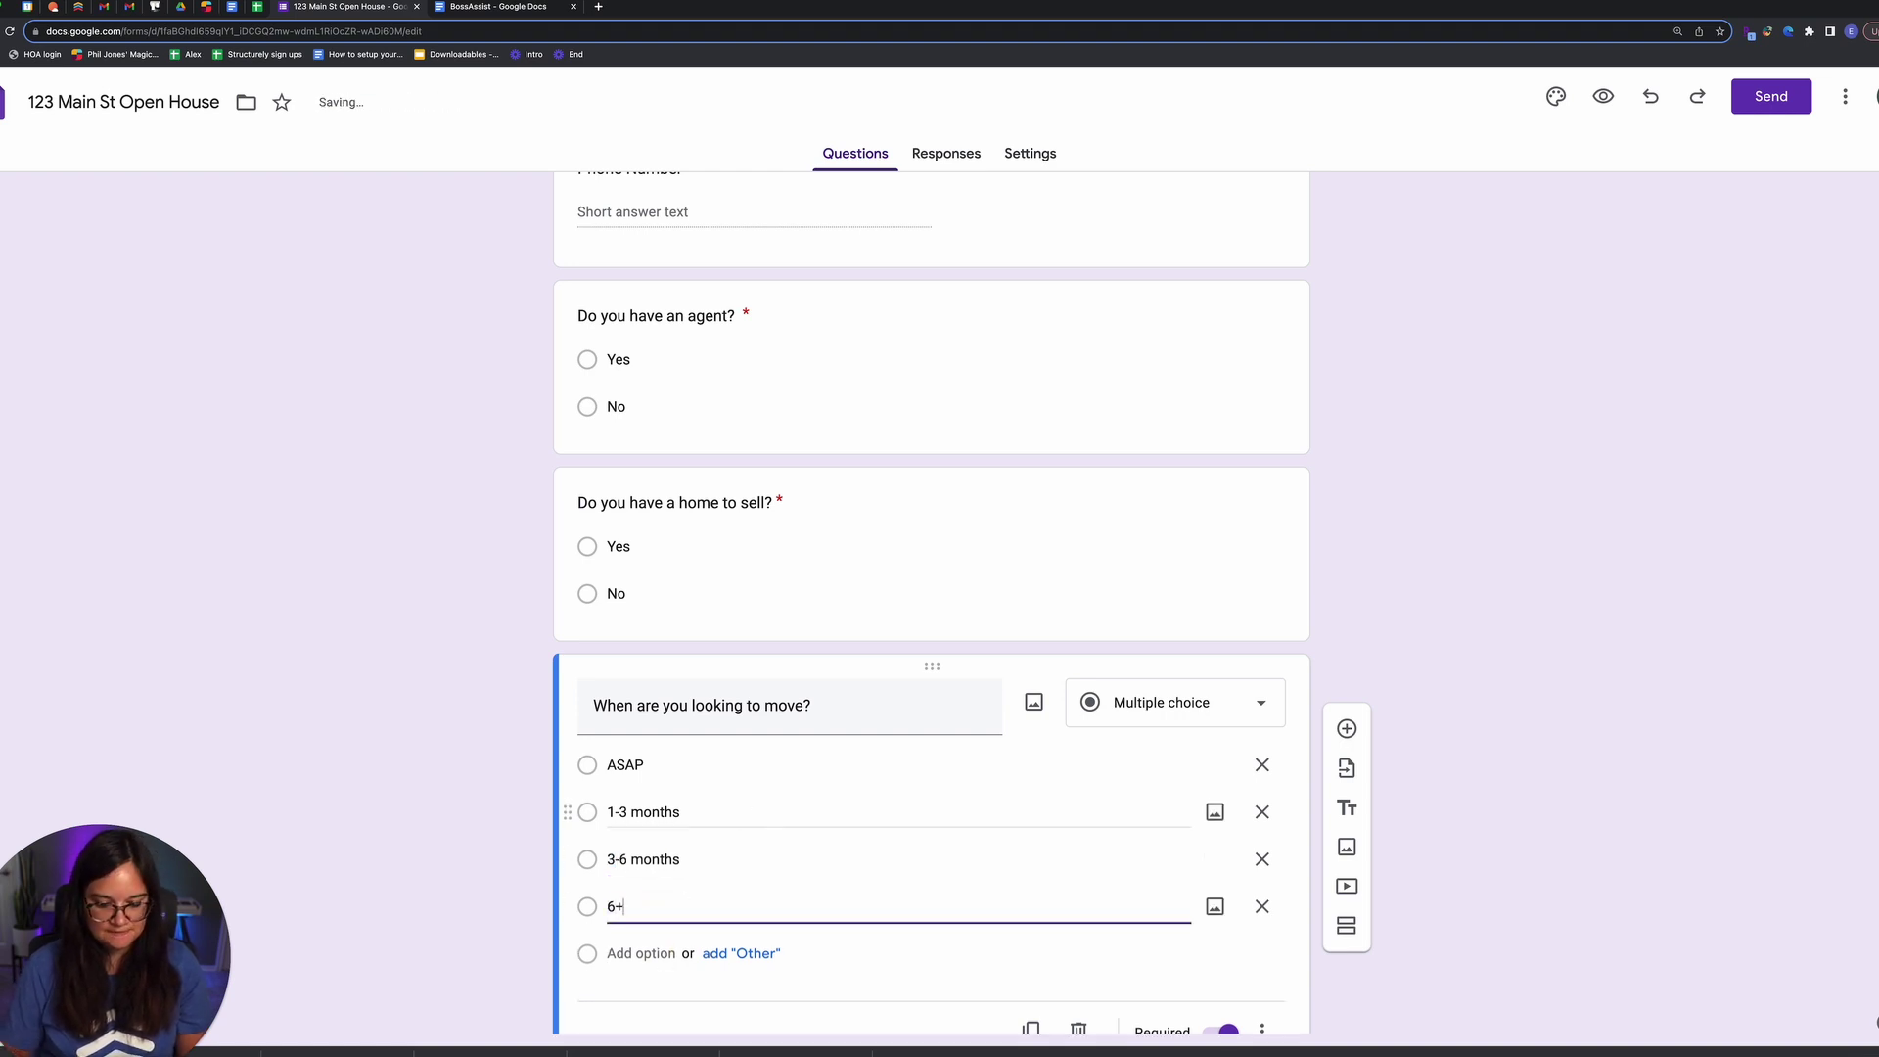
text(months)
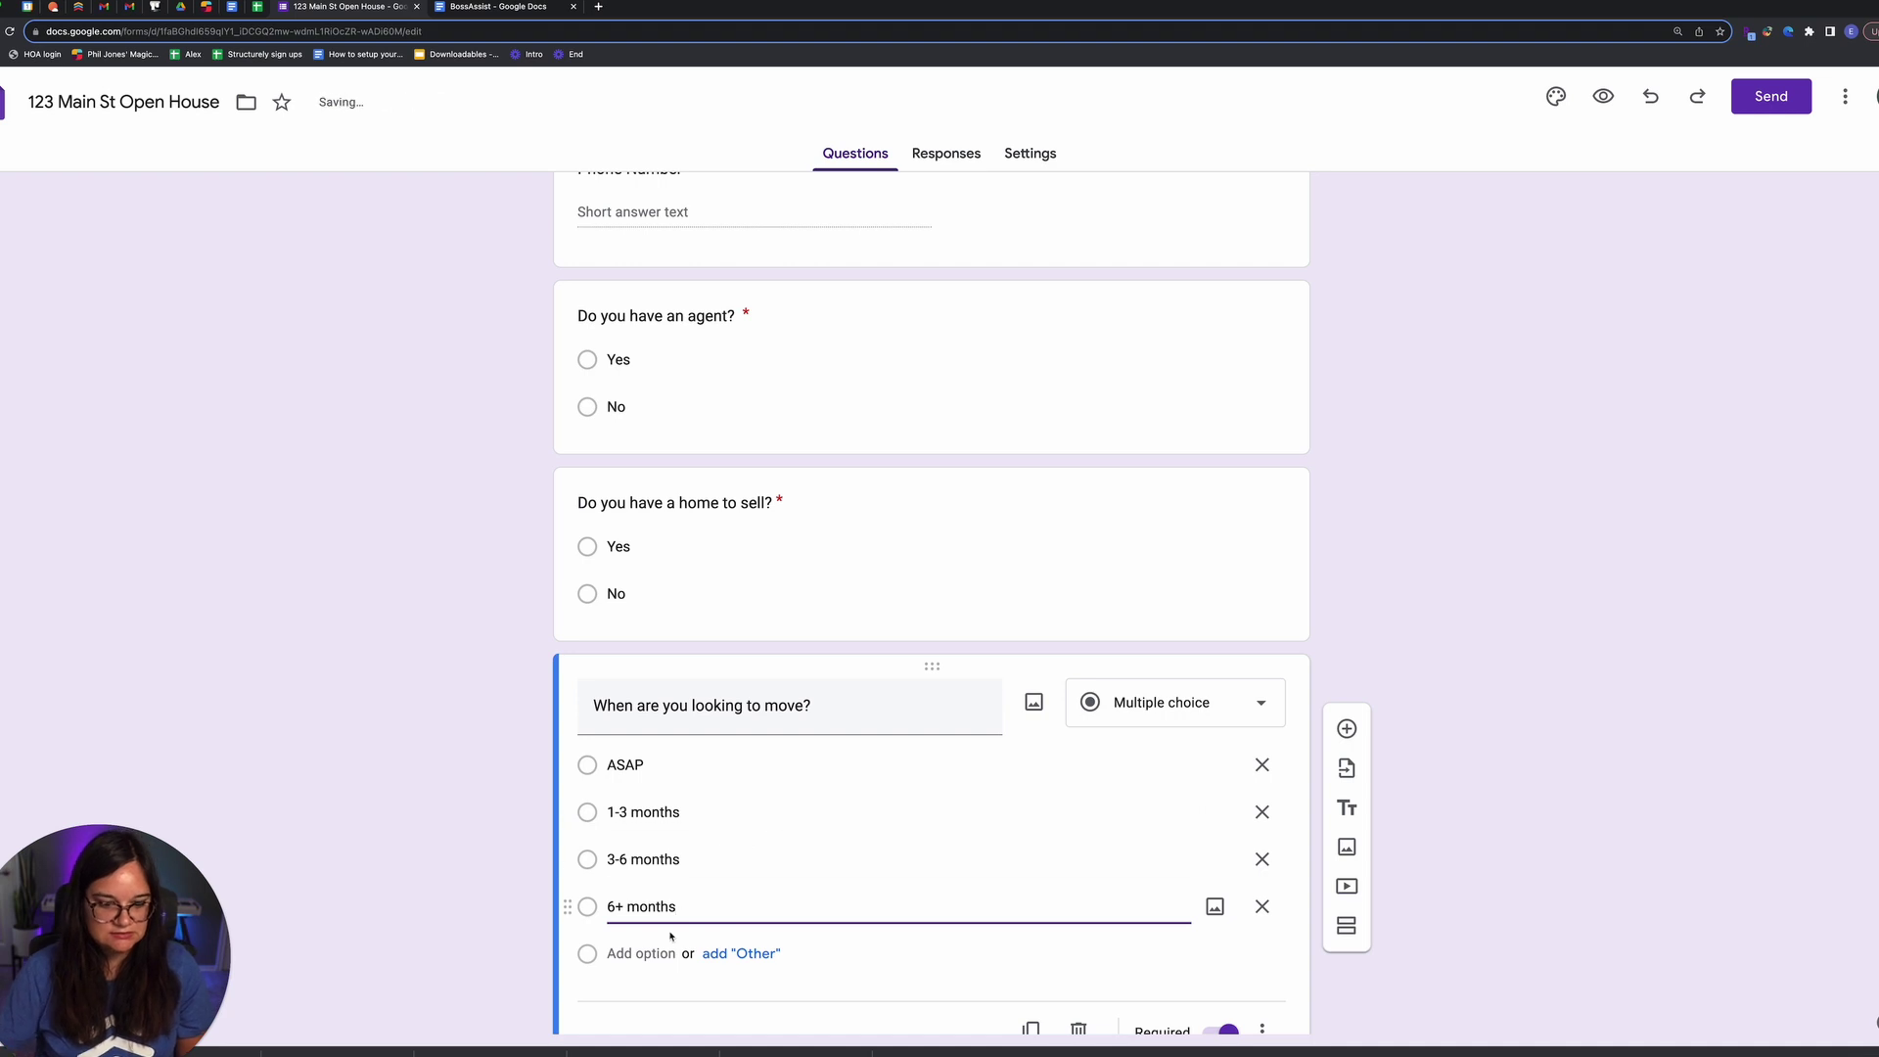
click(638, 953)
text(Just looking)
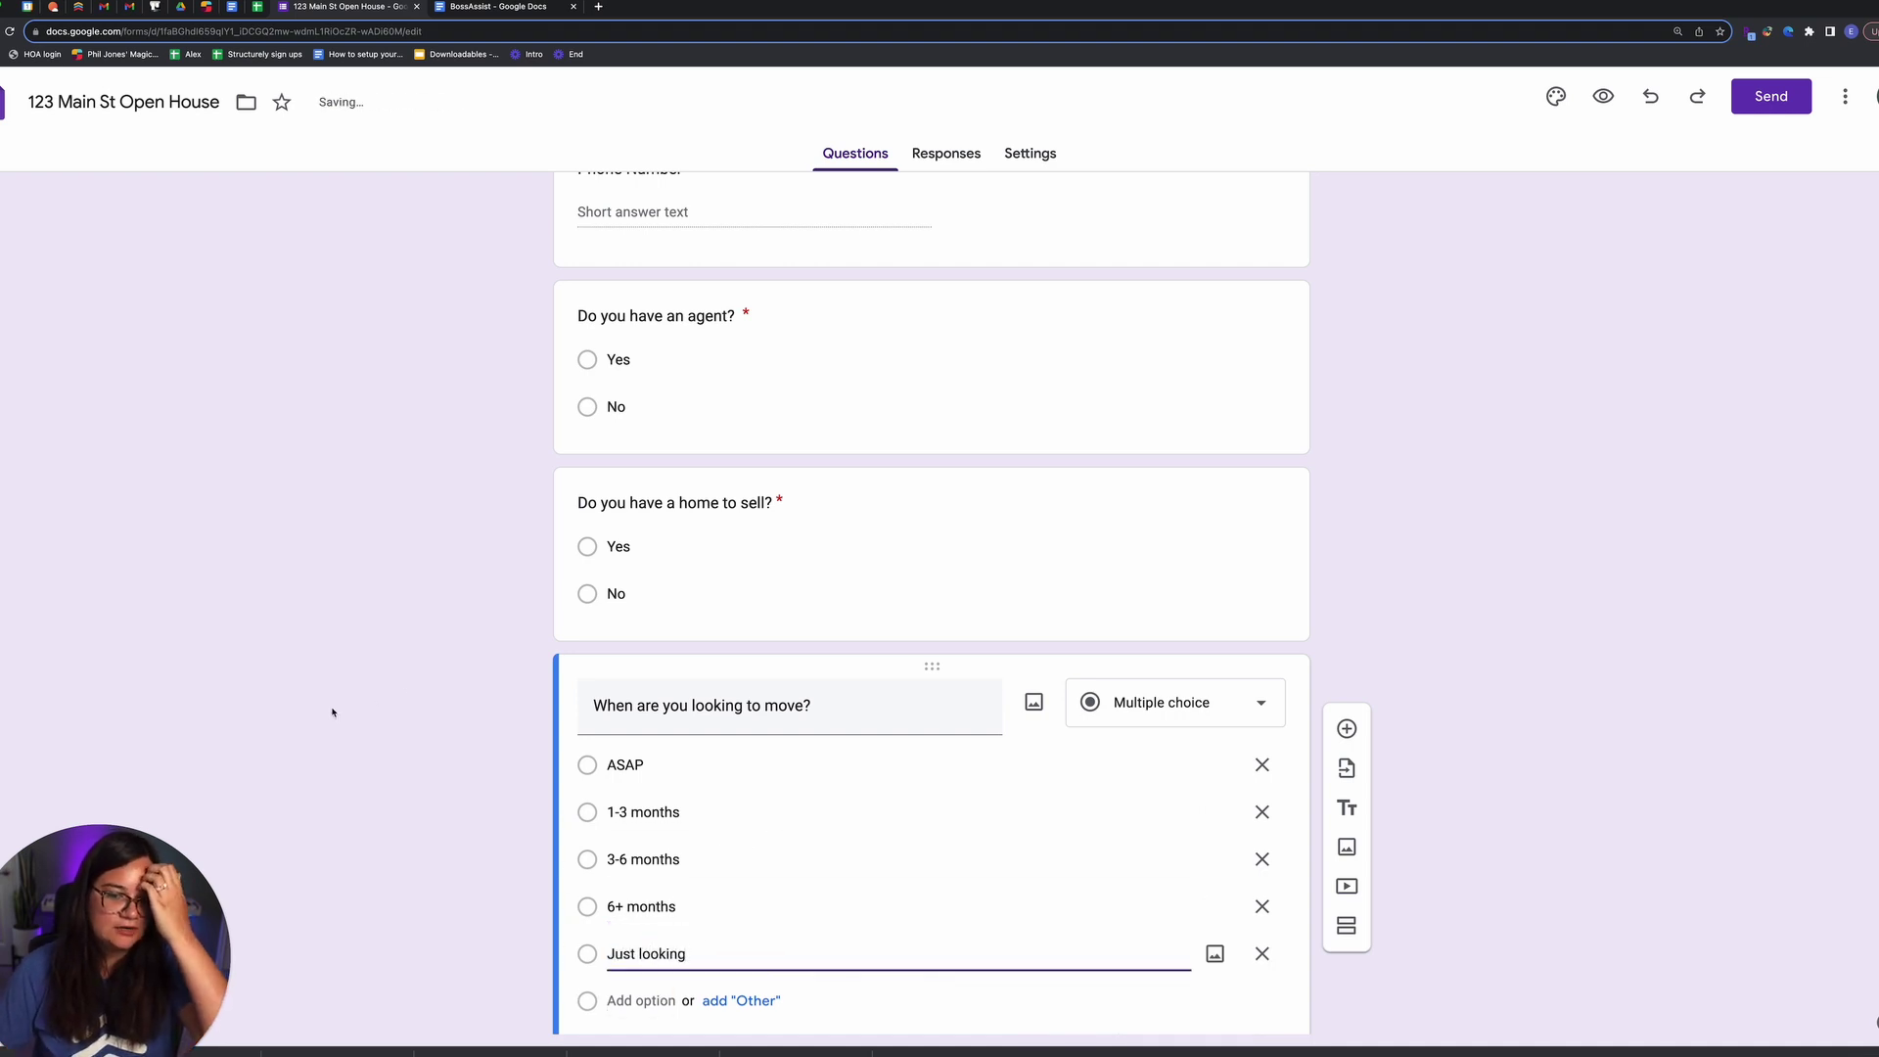
scroll(332, 713, down, 2)
scroll(361, 718, up, 10)
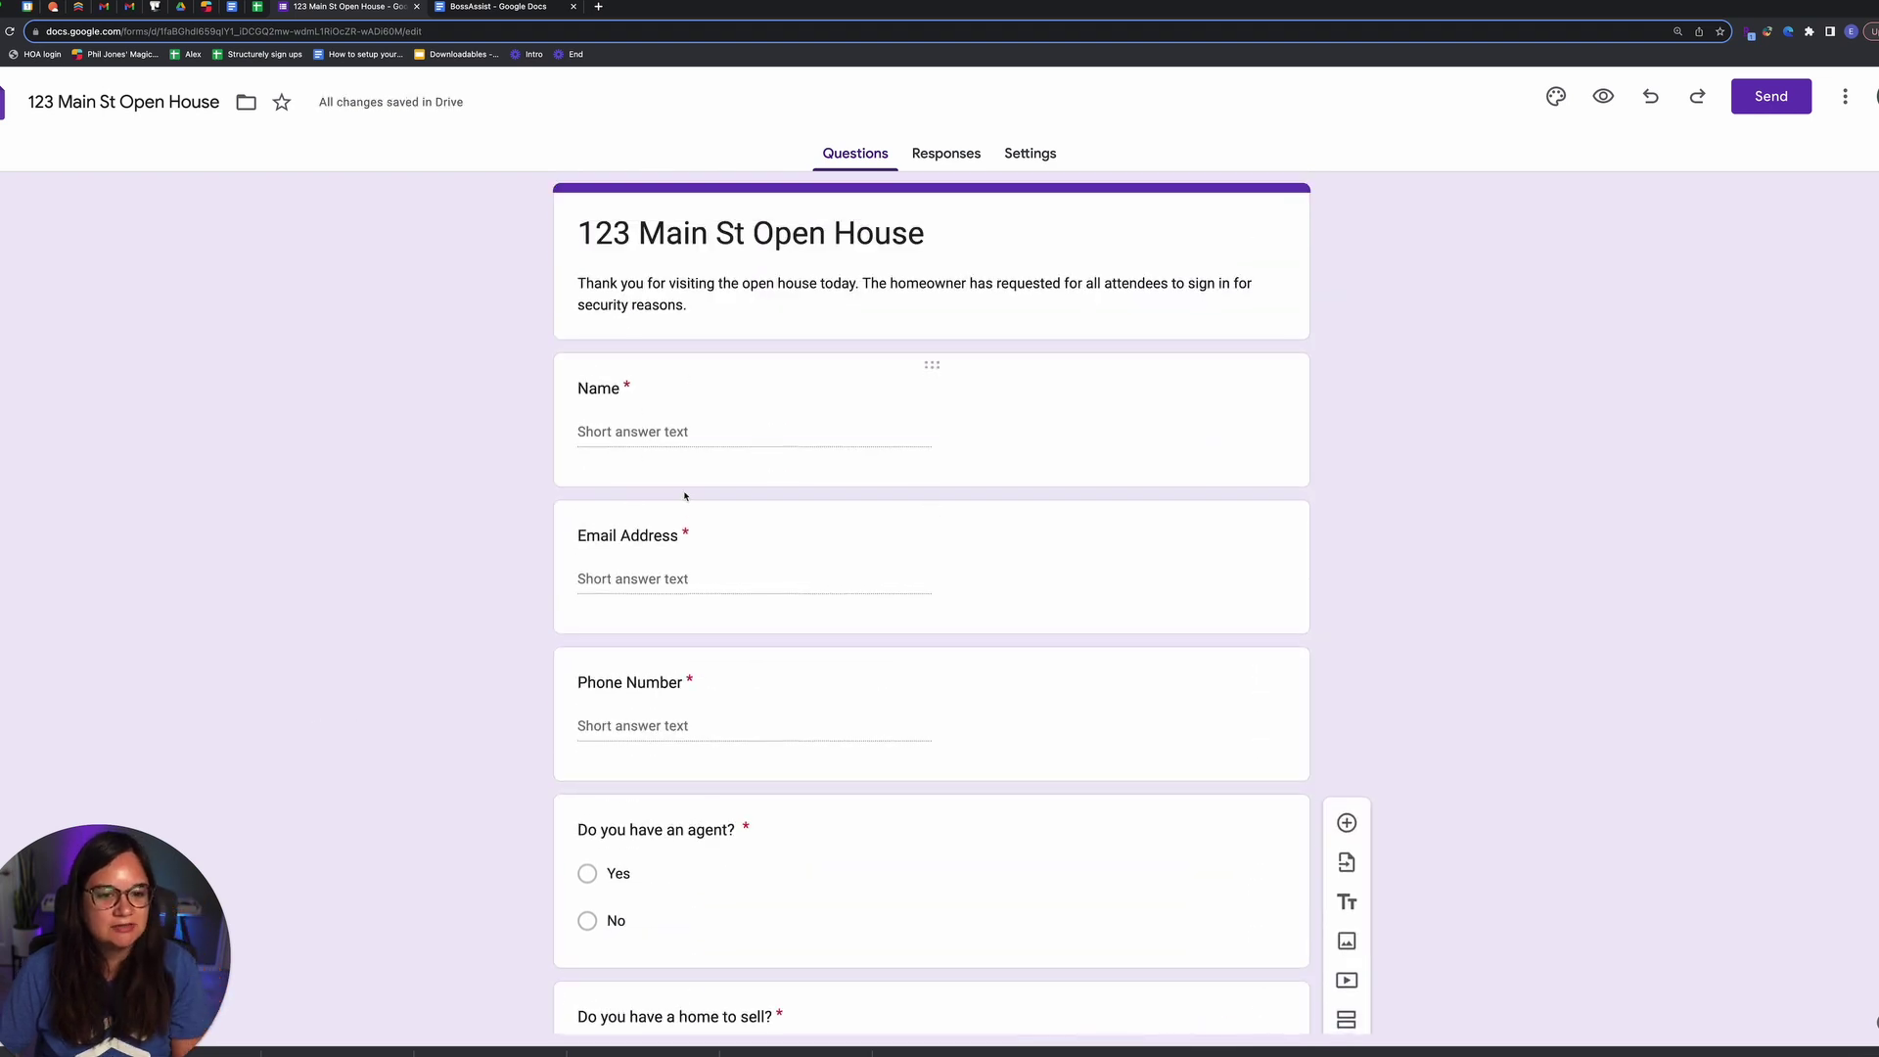
scroll(686, 497, down, 6)
click(365, 593)
click(1546, 511)
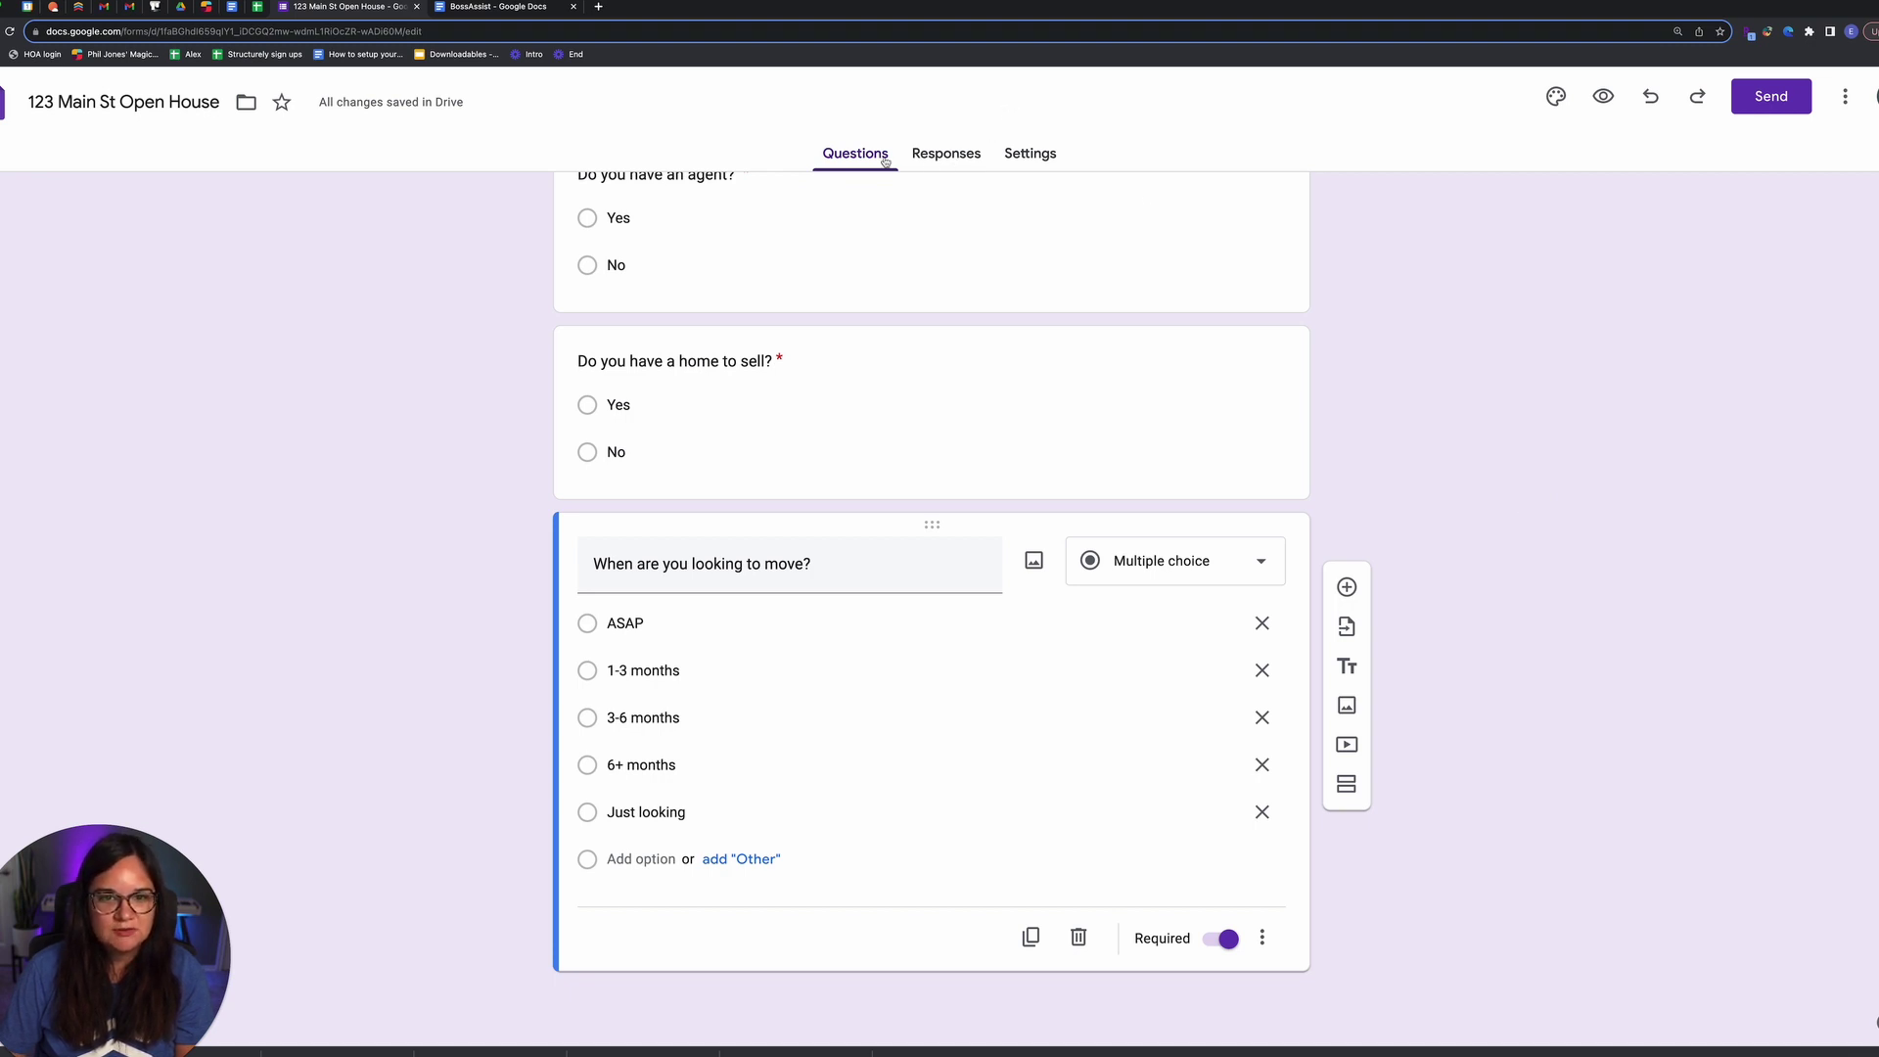
click(919, 155)
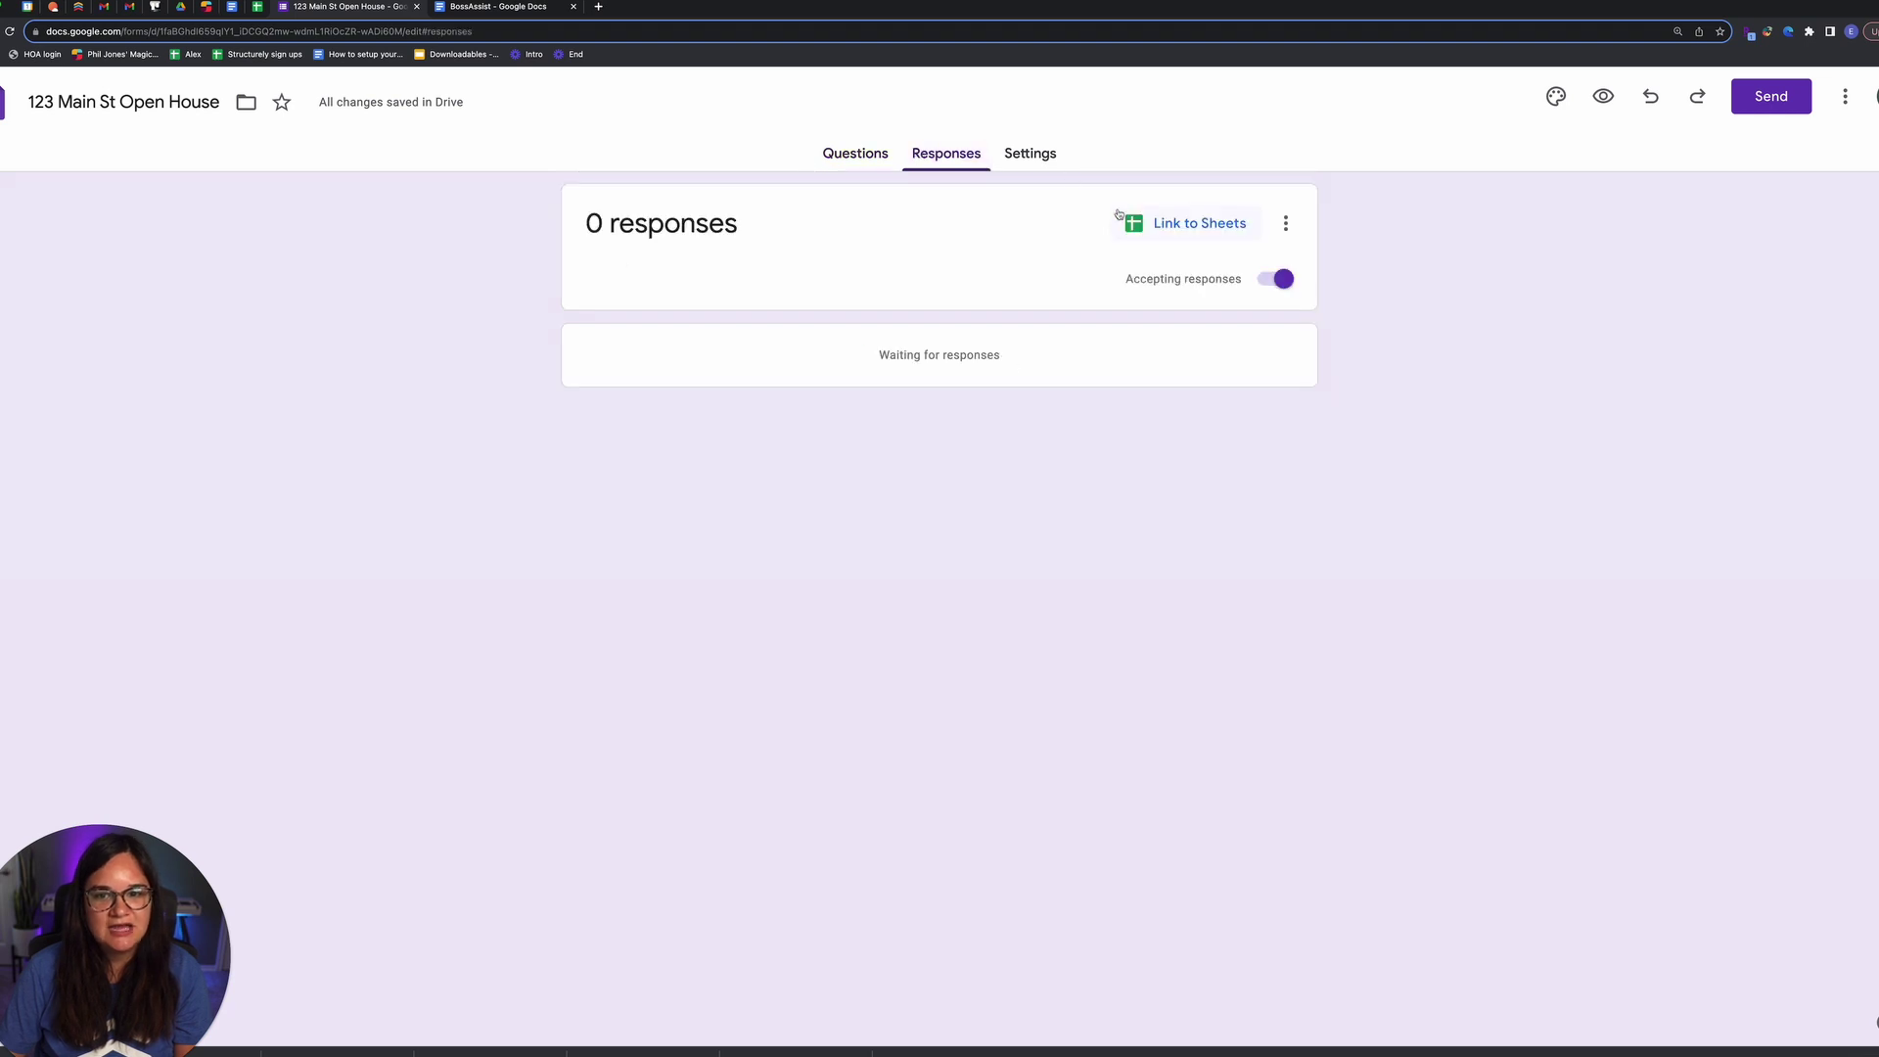
Step: Link responses to a new '123 Main St Open House (Responses)' spreadsheet and check its headers
click(1156, 228)
click(1027, 209)
click(1170, 351)
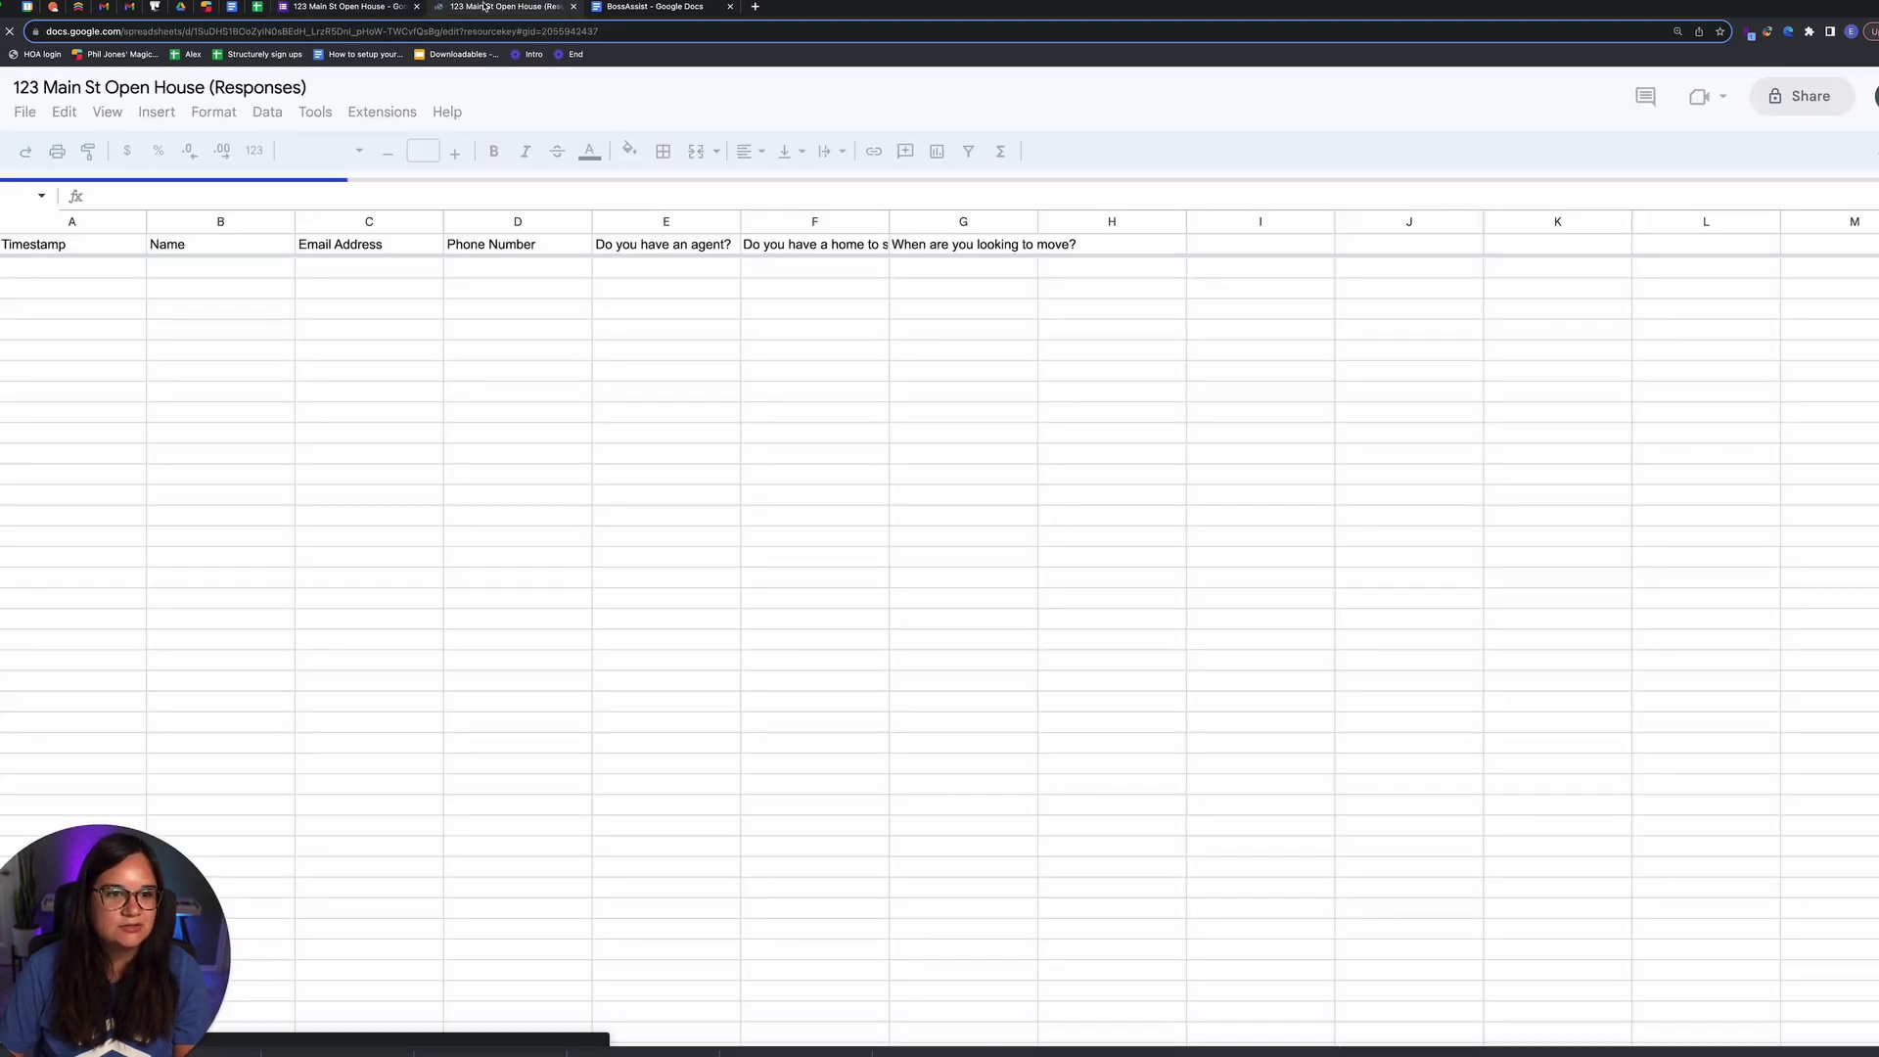
click(92, 265)
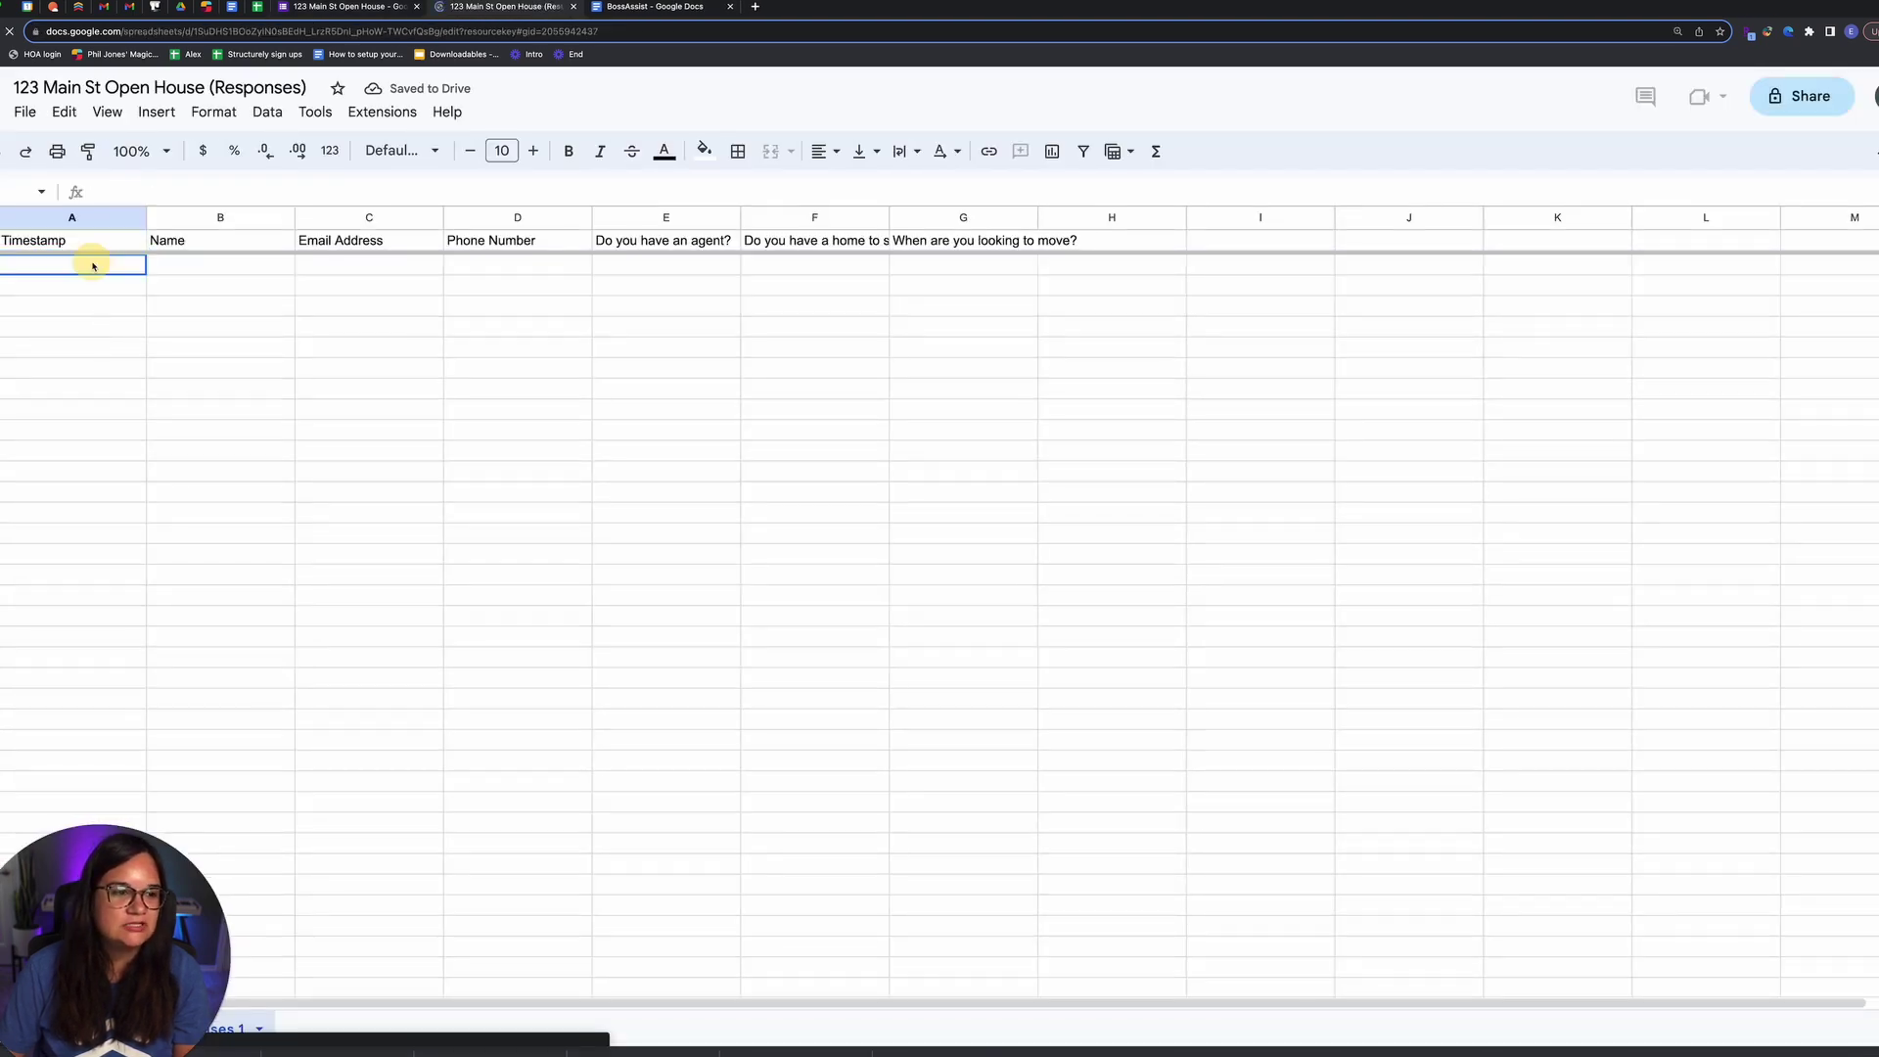
click(172, 268)
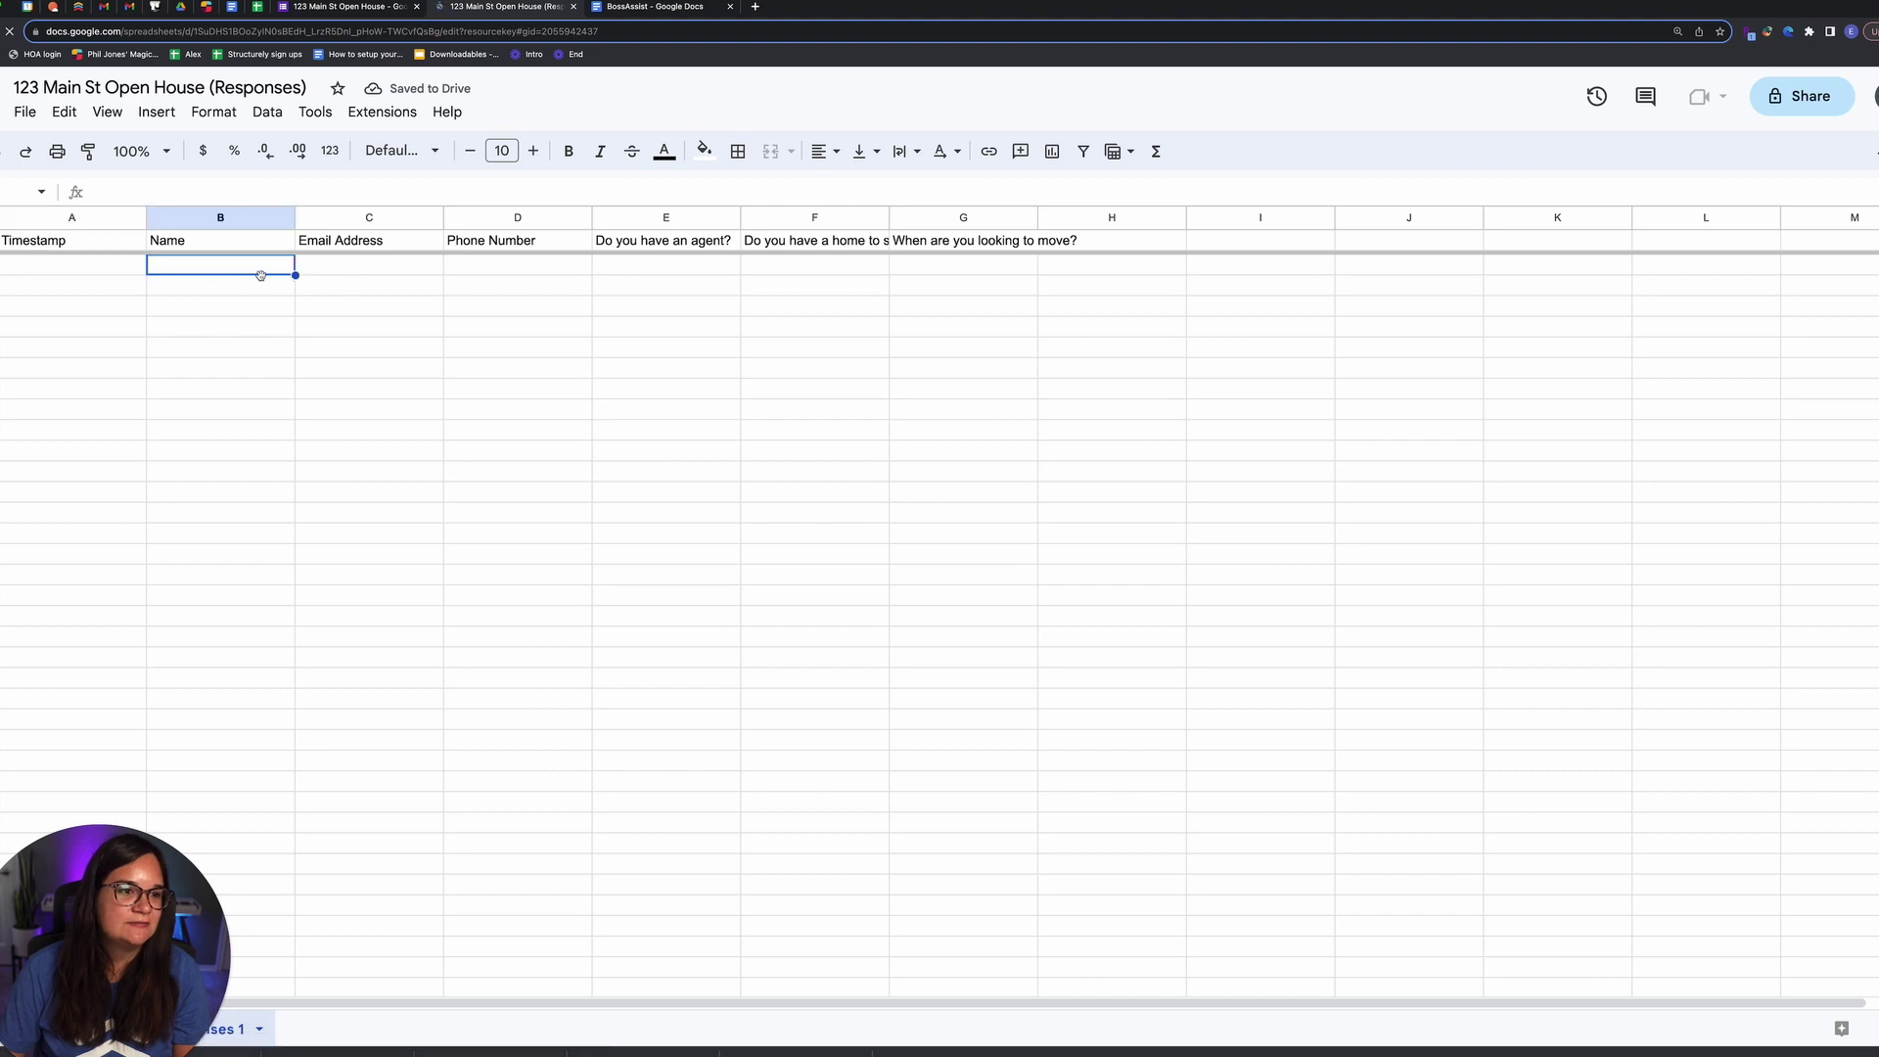
click(372, 269)
click(525, 273)
click(349, 8)
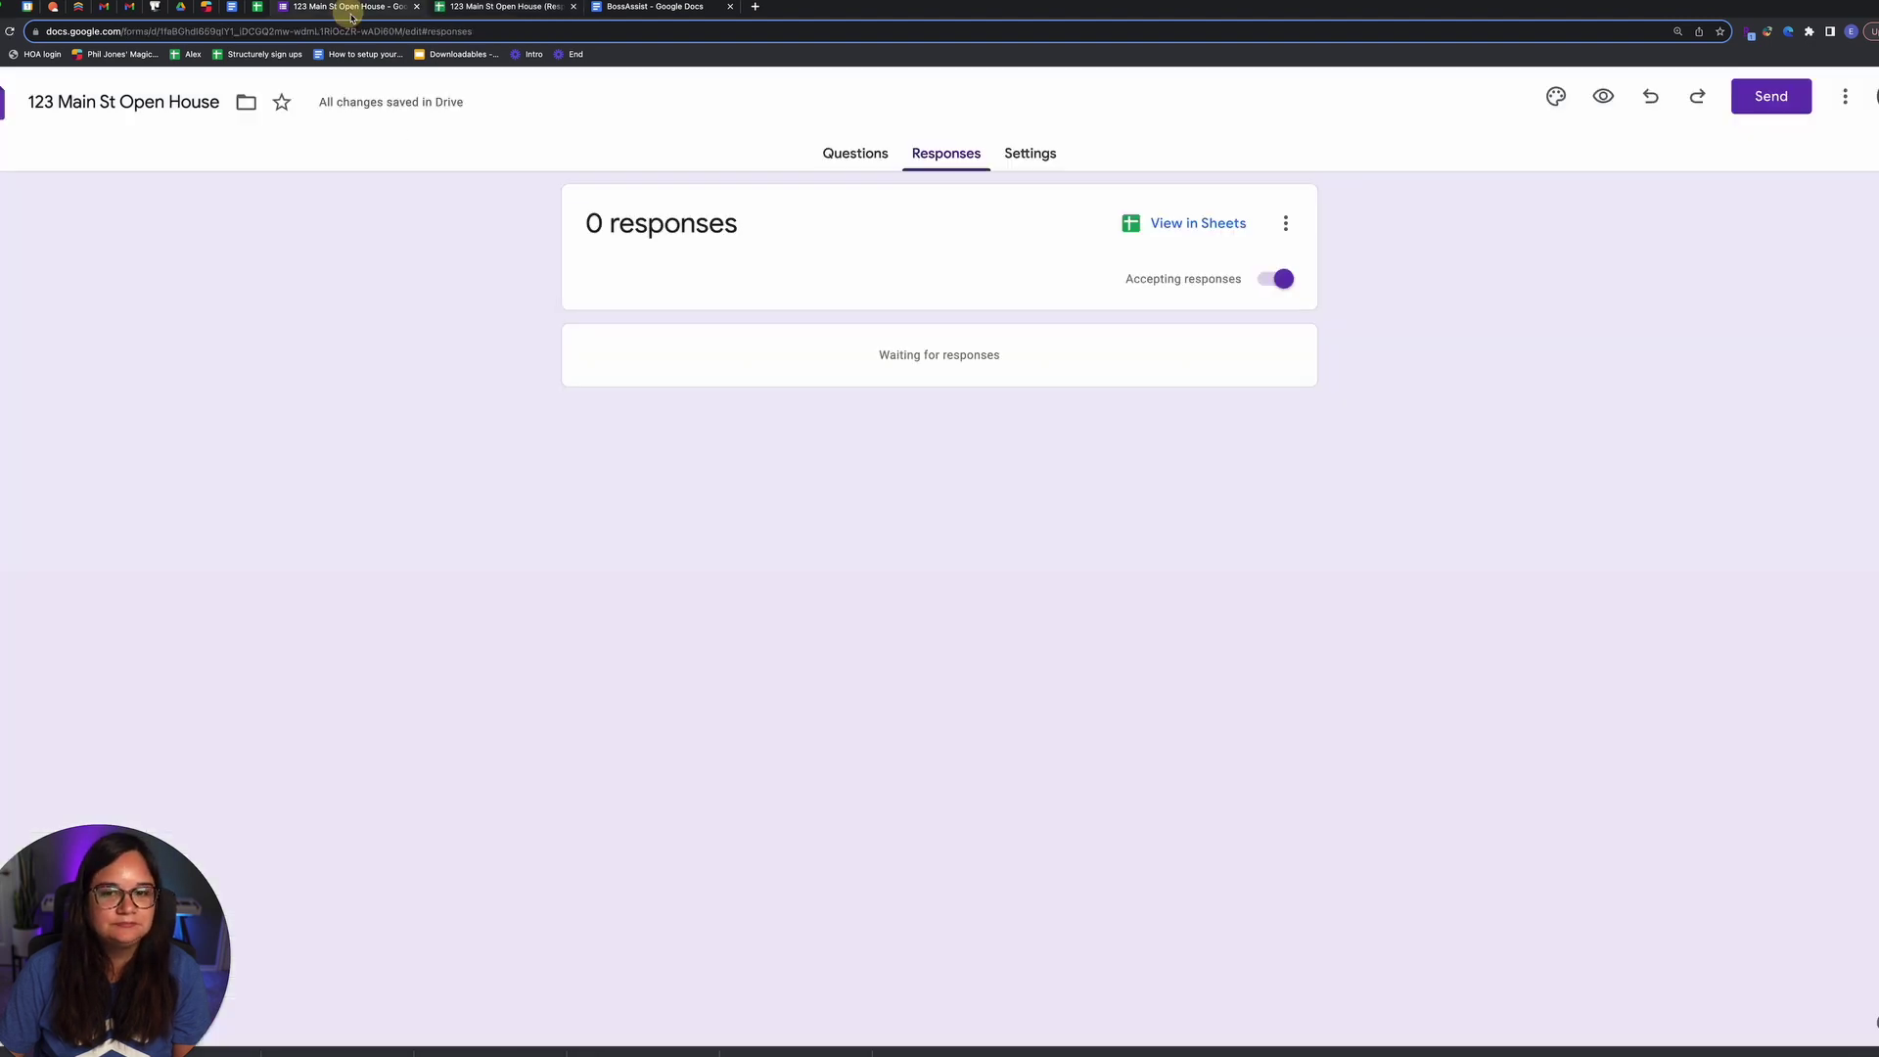
Step: Review the form's questions and the responses sheet, then open the form's Settings page
click(839, 152)
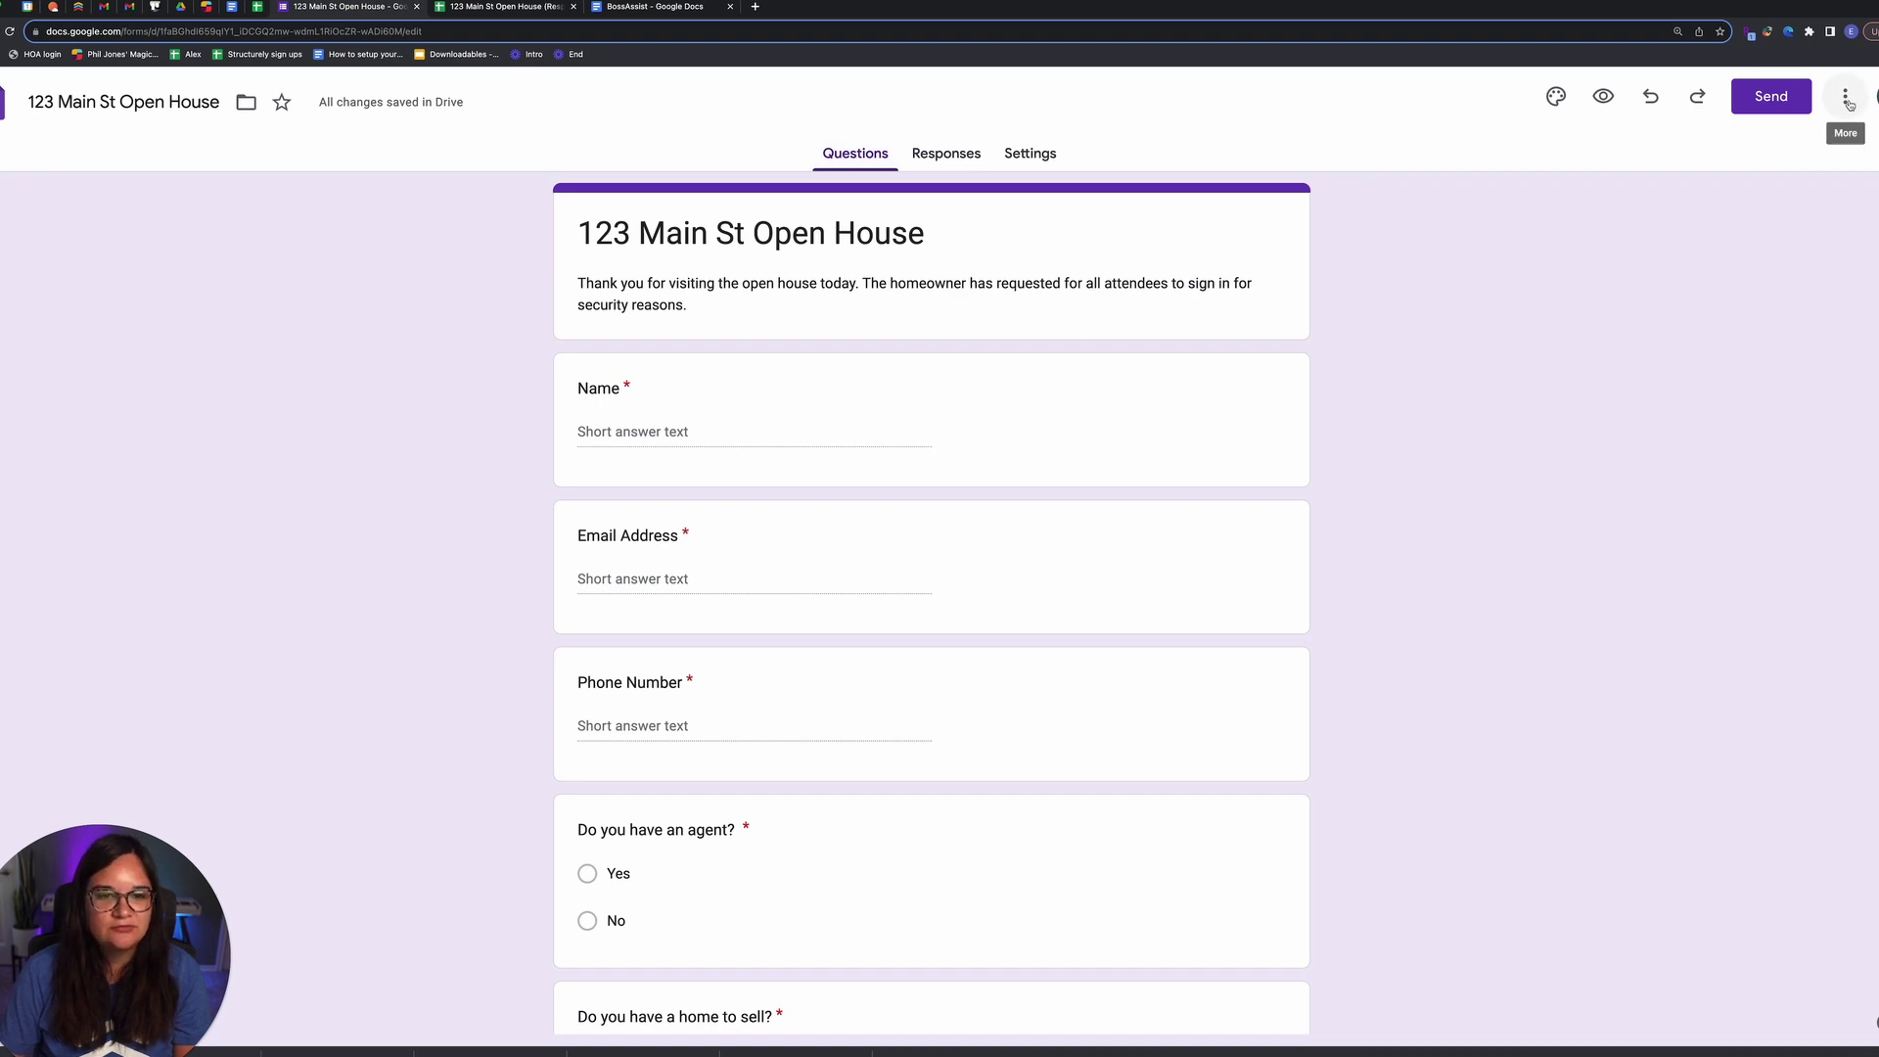
click(1848, 99)
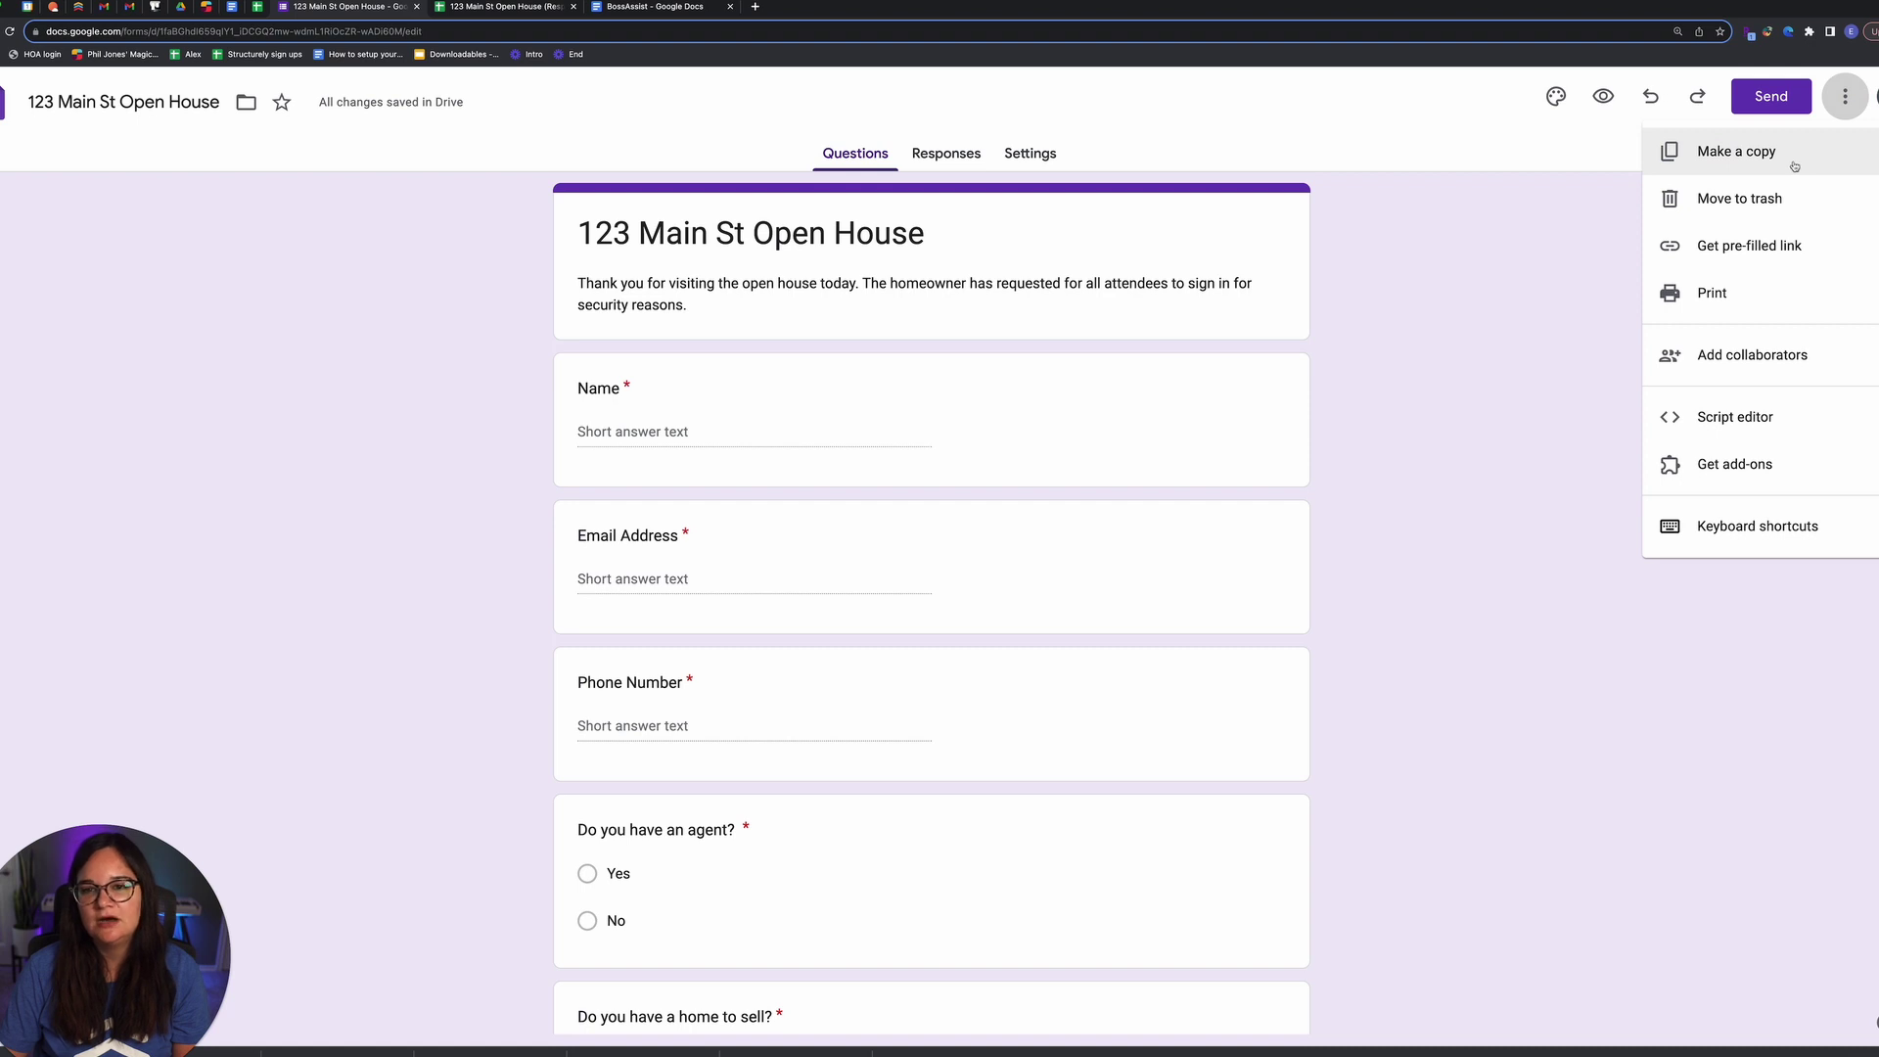
click(209, 285)
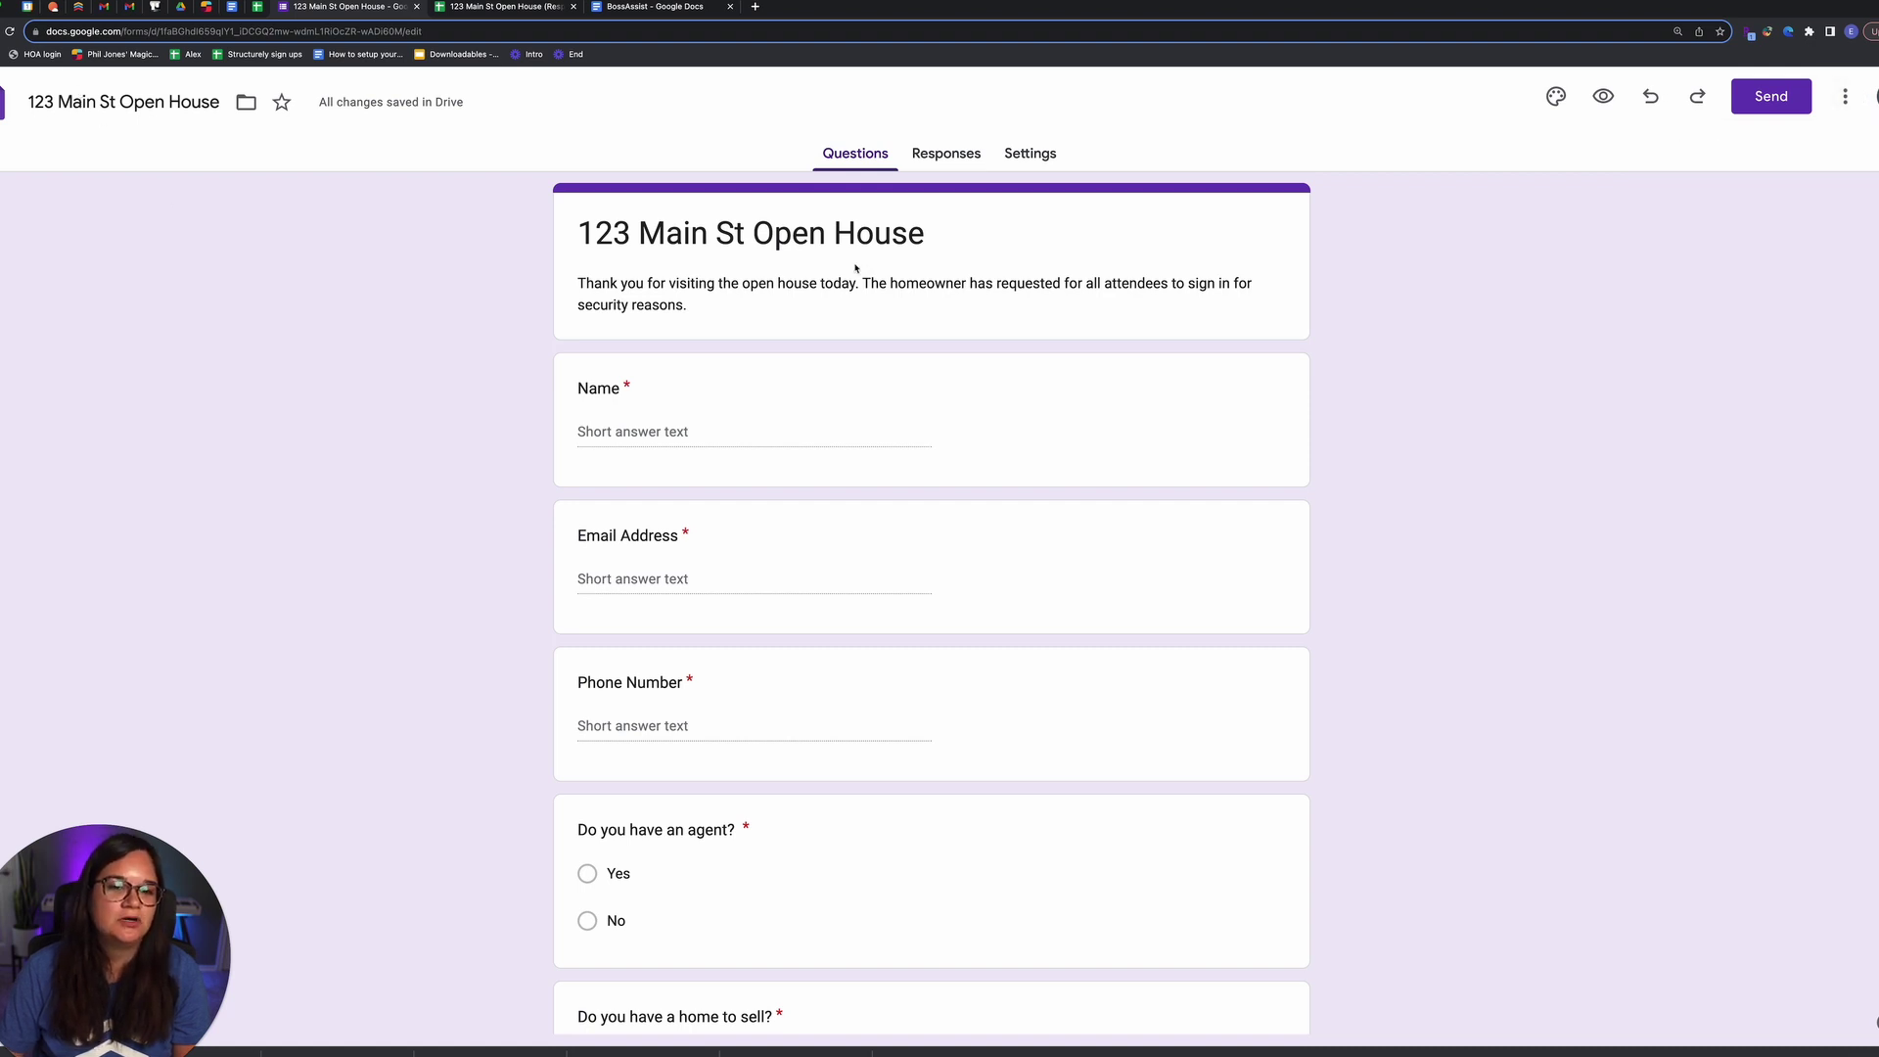
scroll(340, 295, down, 3)
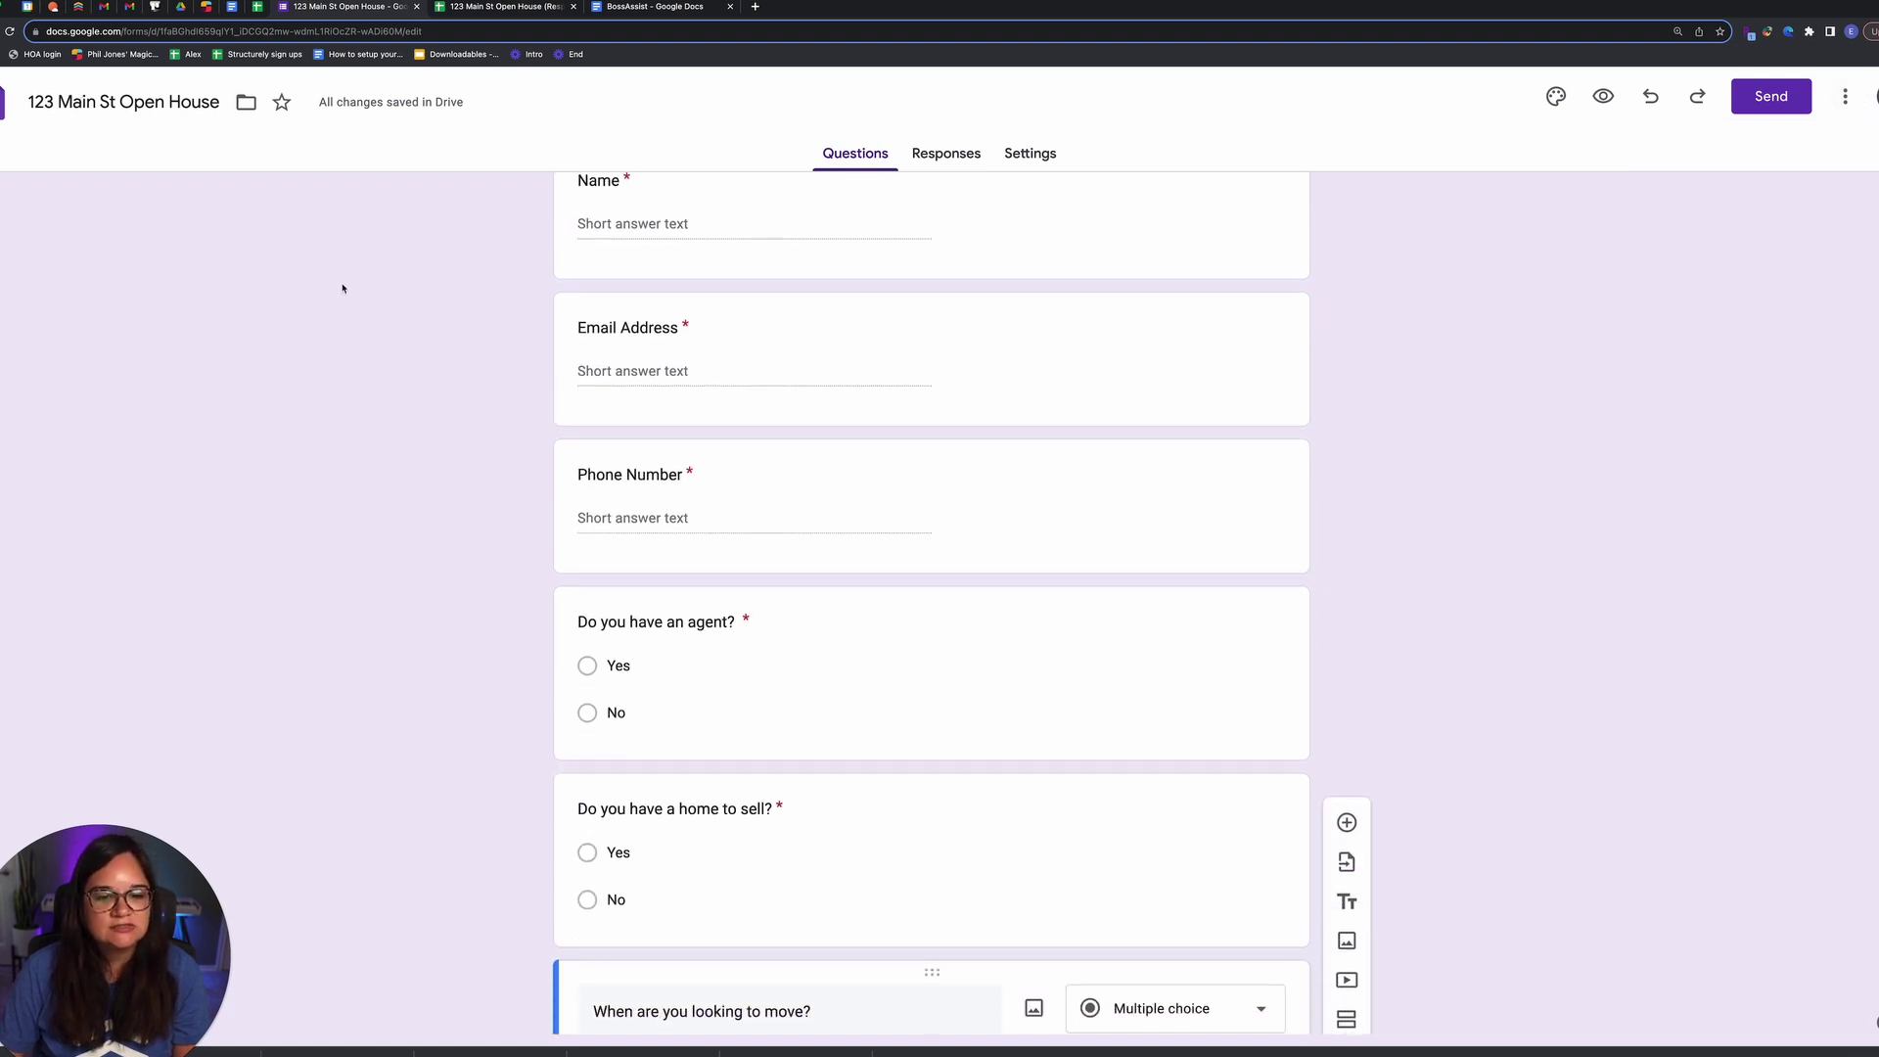
scroll(341, 284, up, 4)
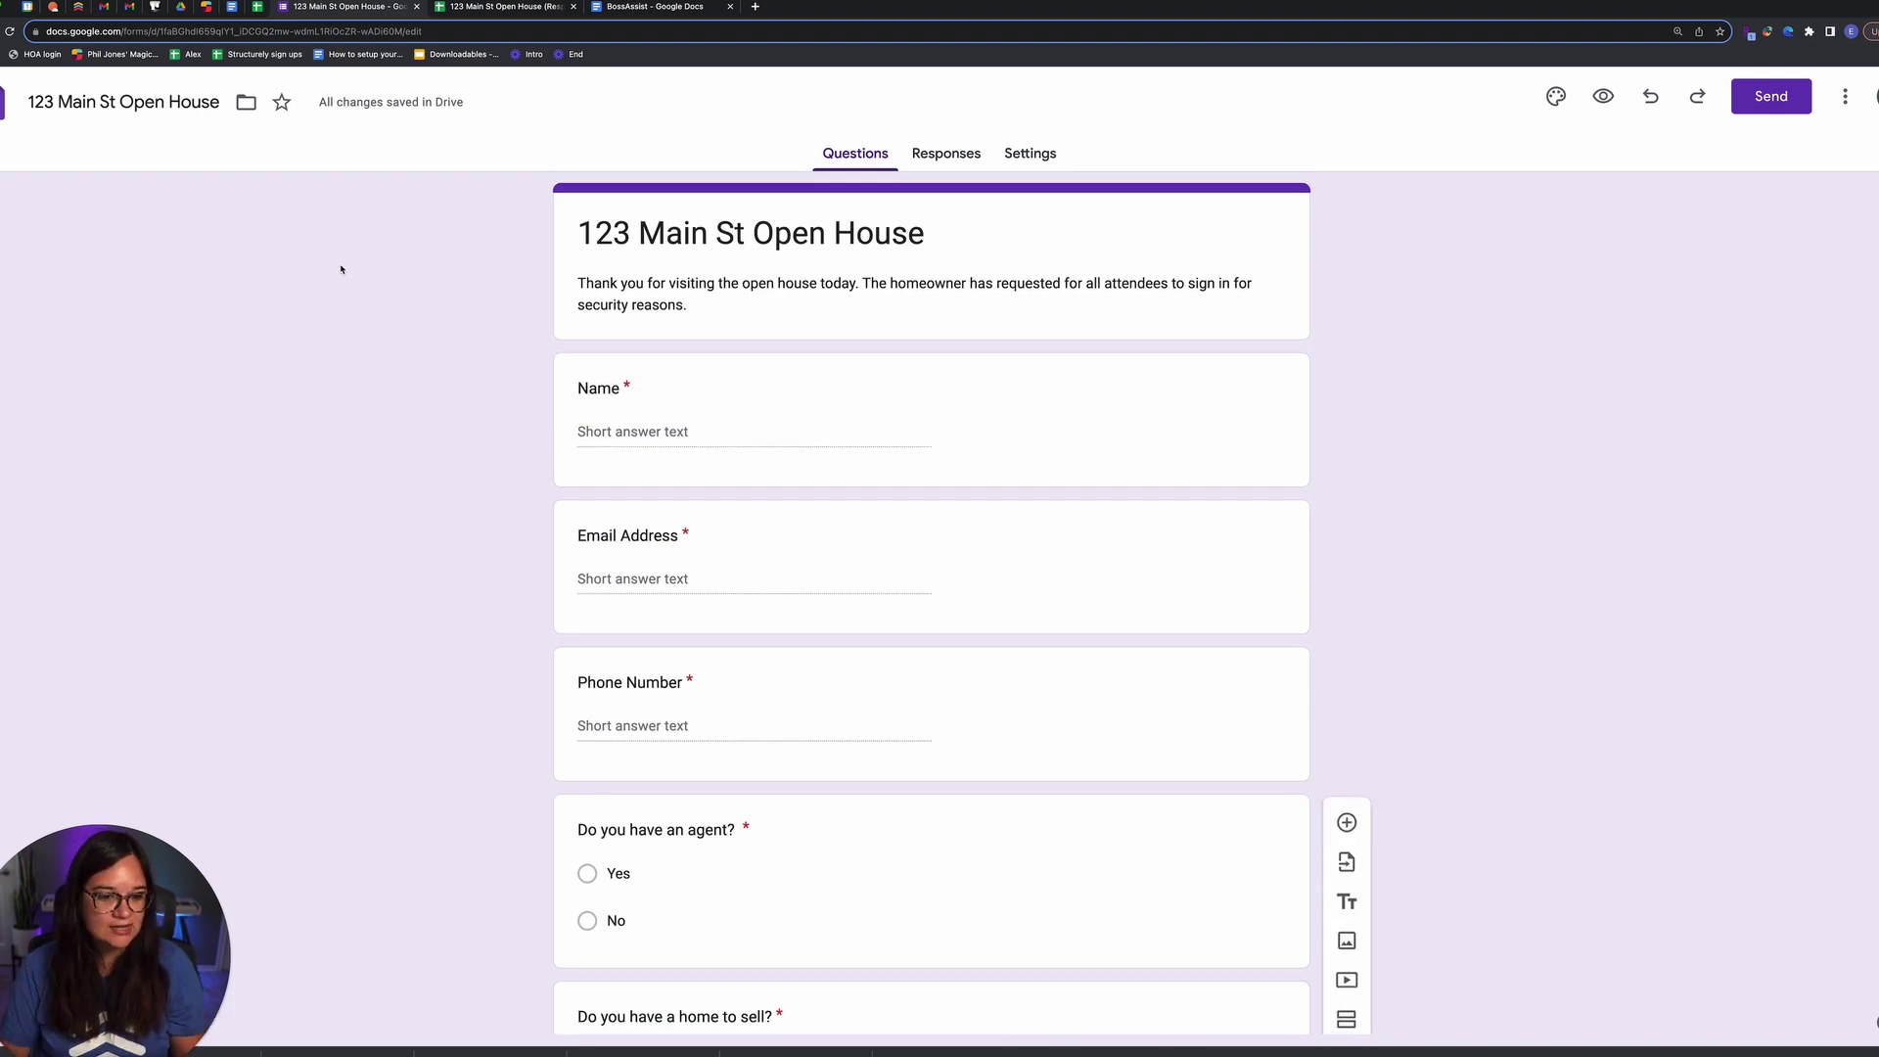
scroll(398, 292, down, 3)
scroll(405, 290, down, 3)
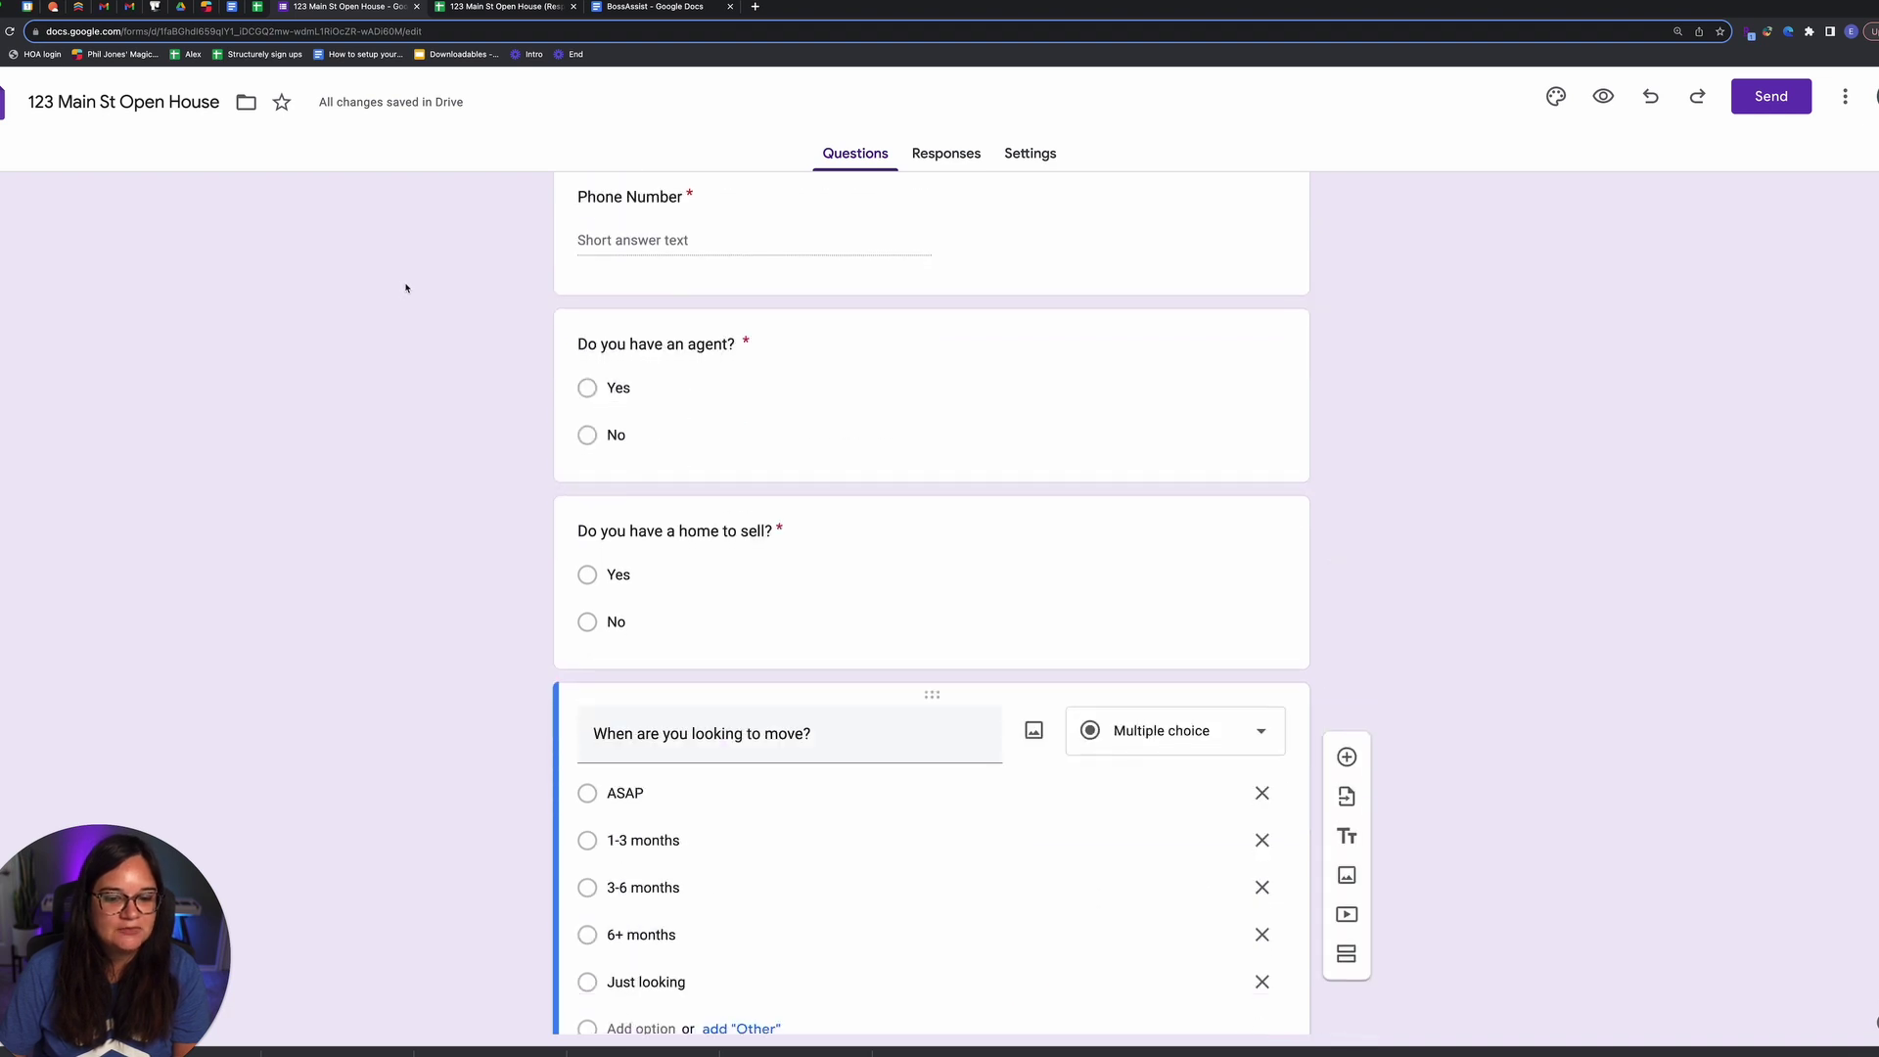
scroll(405, 289, up, 3)
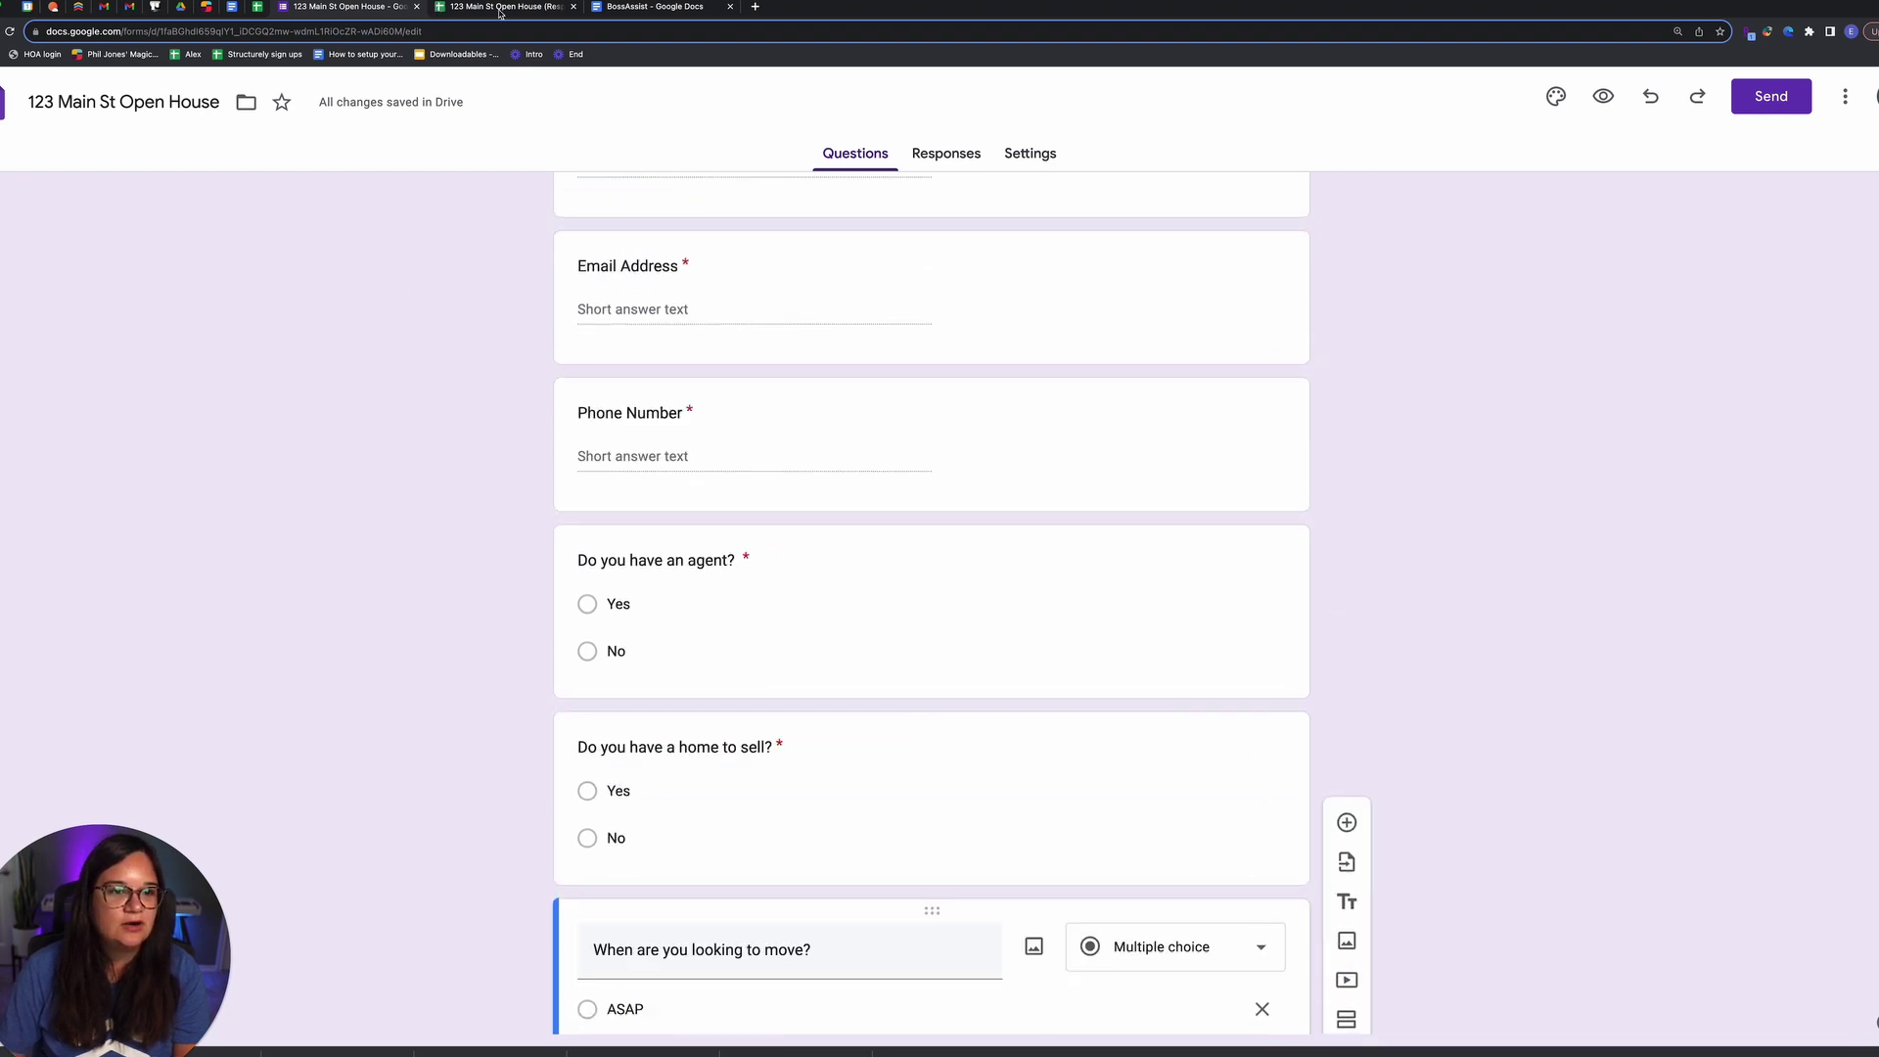
click(500, 9)
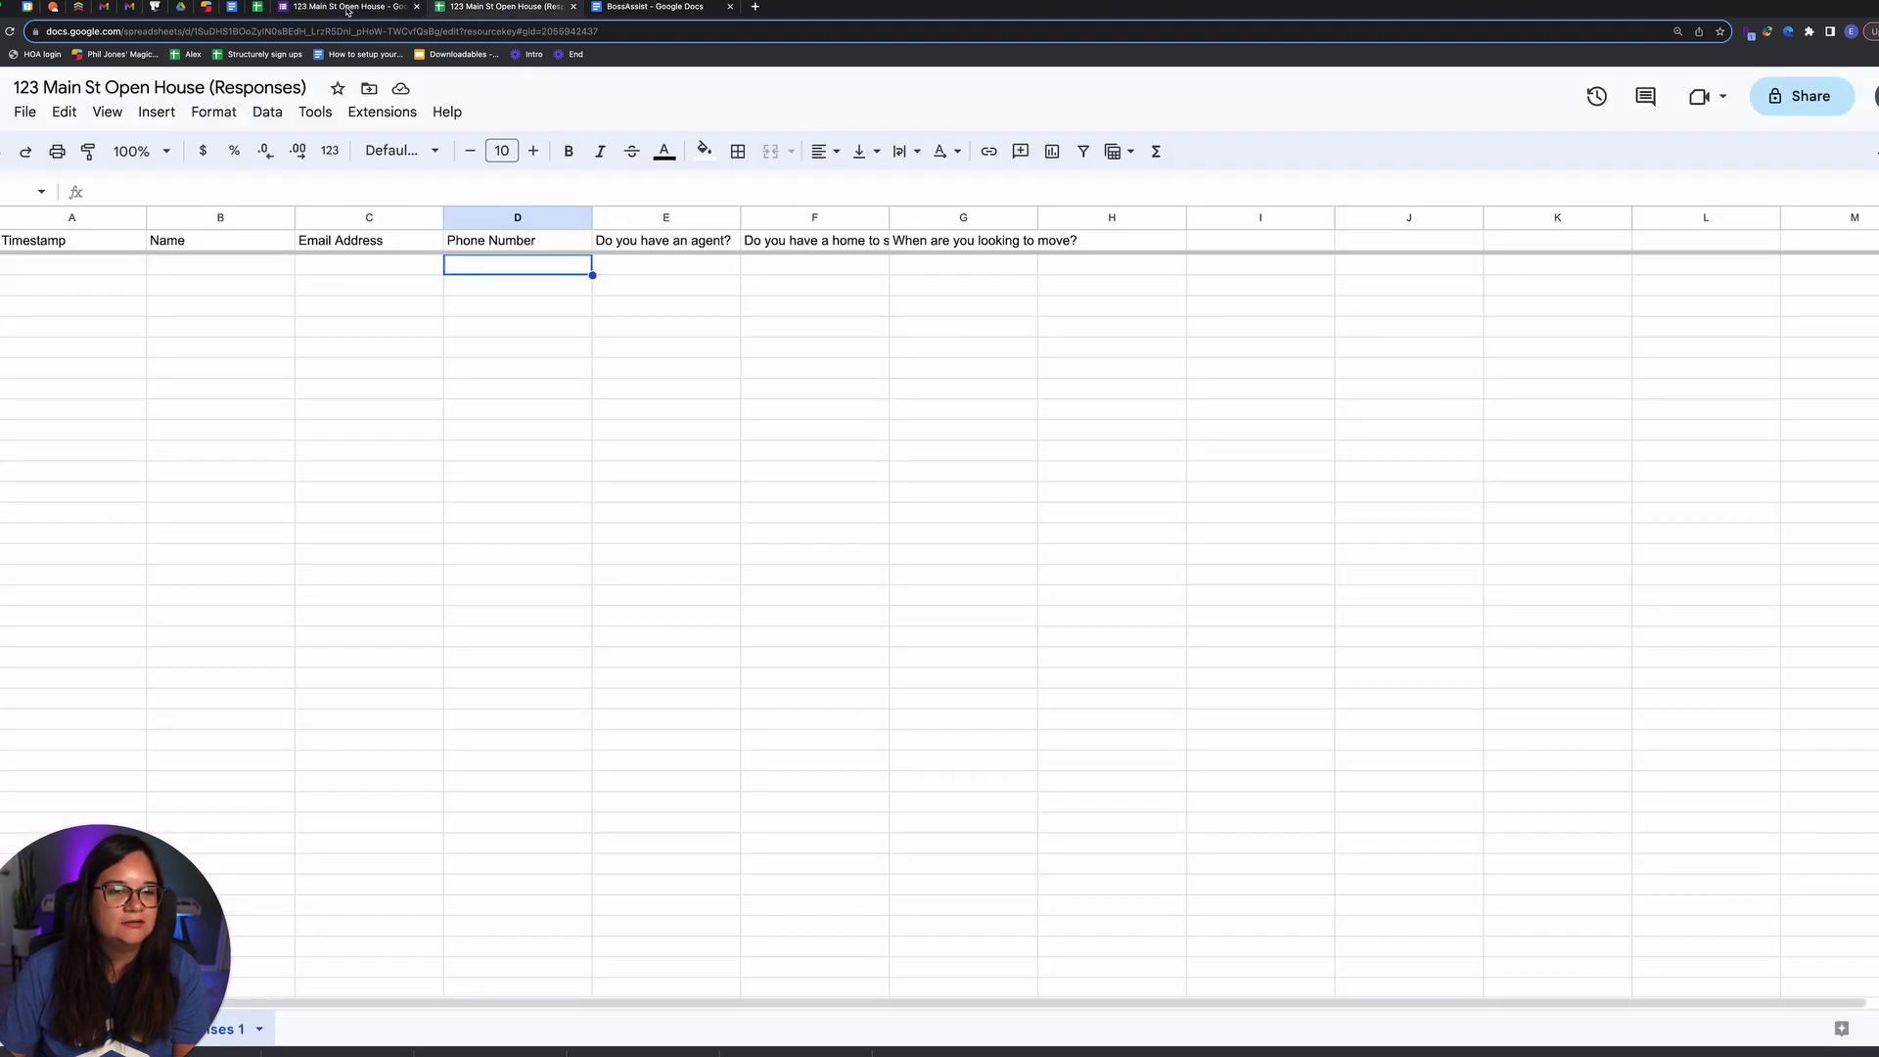
click(348, 9)
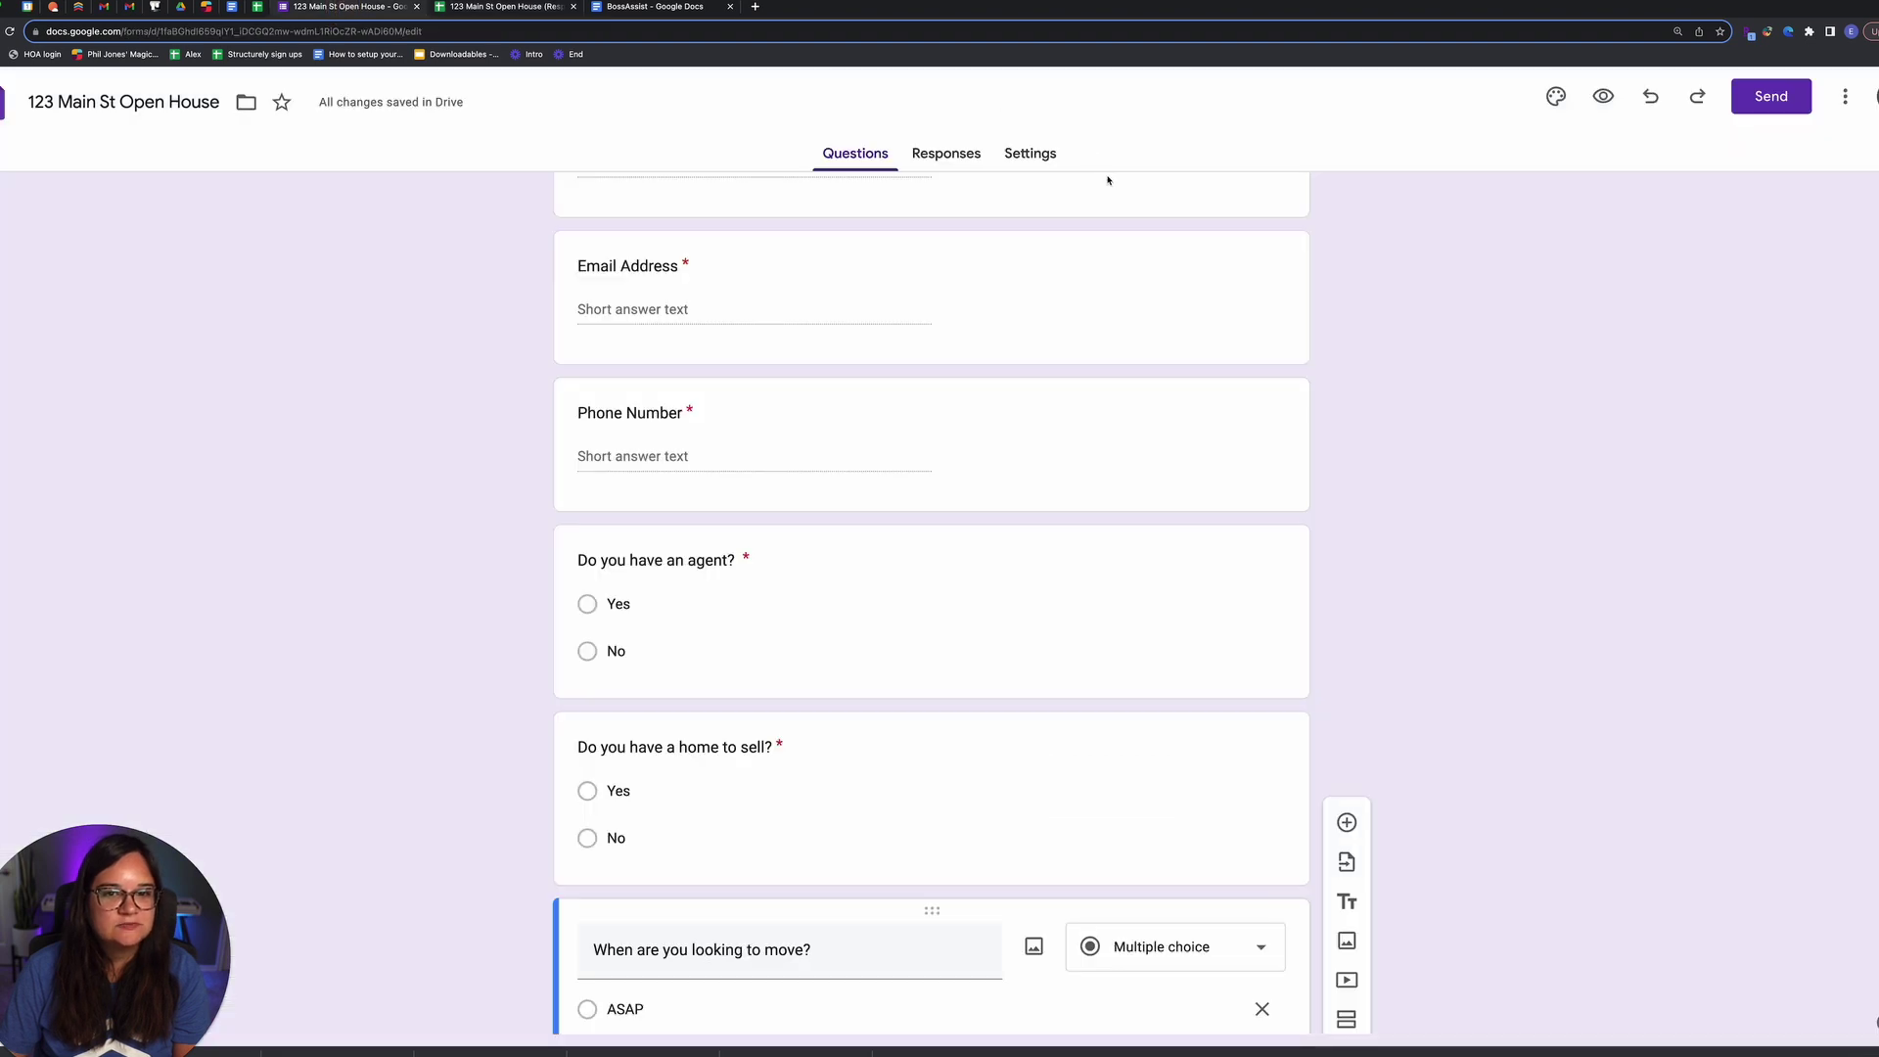
click(1038, 162)
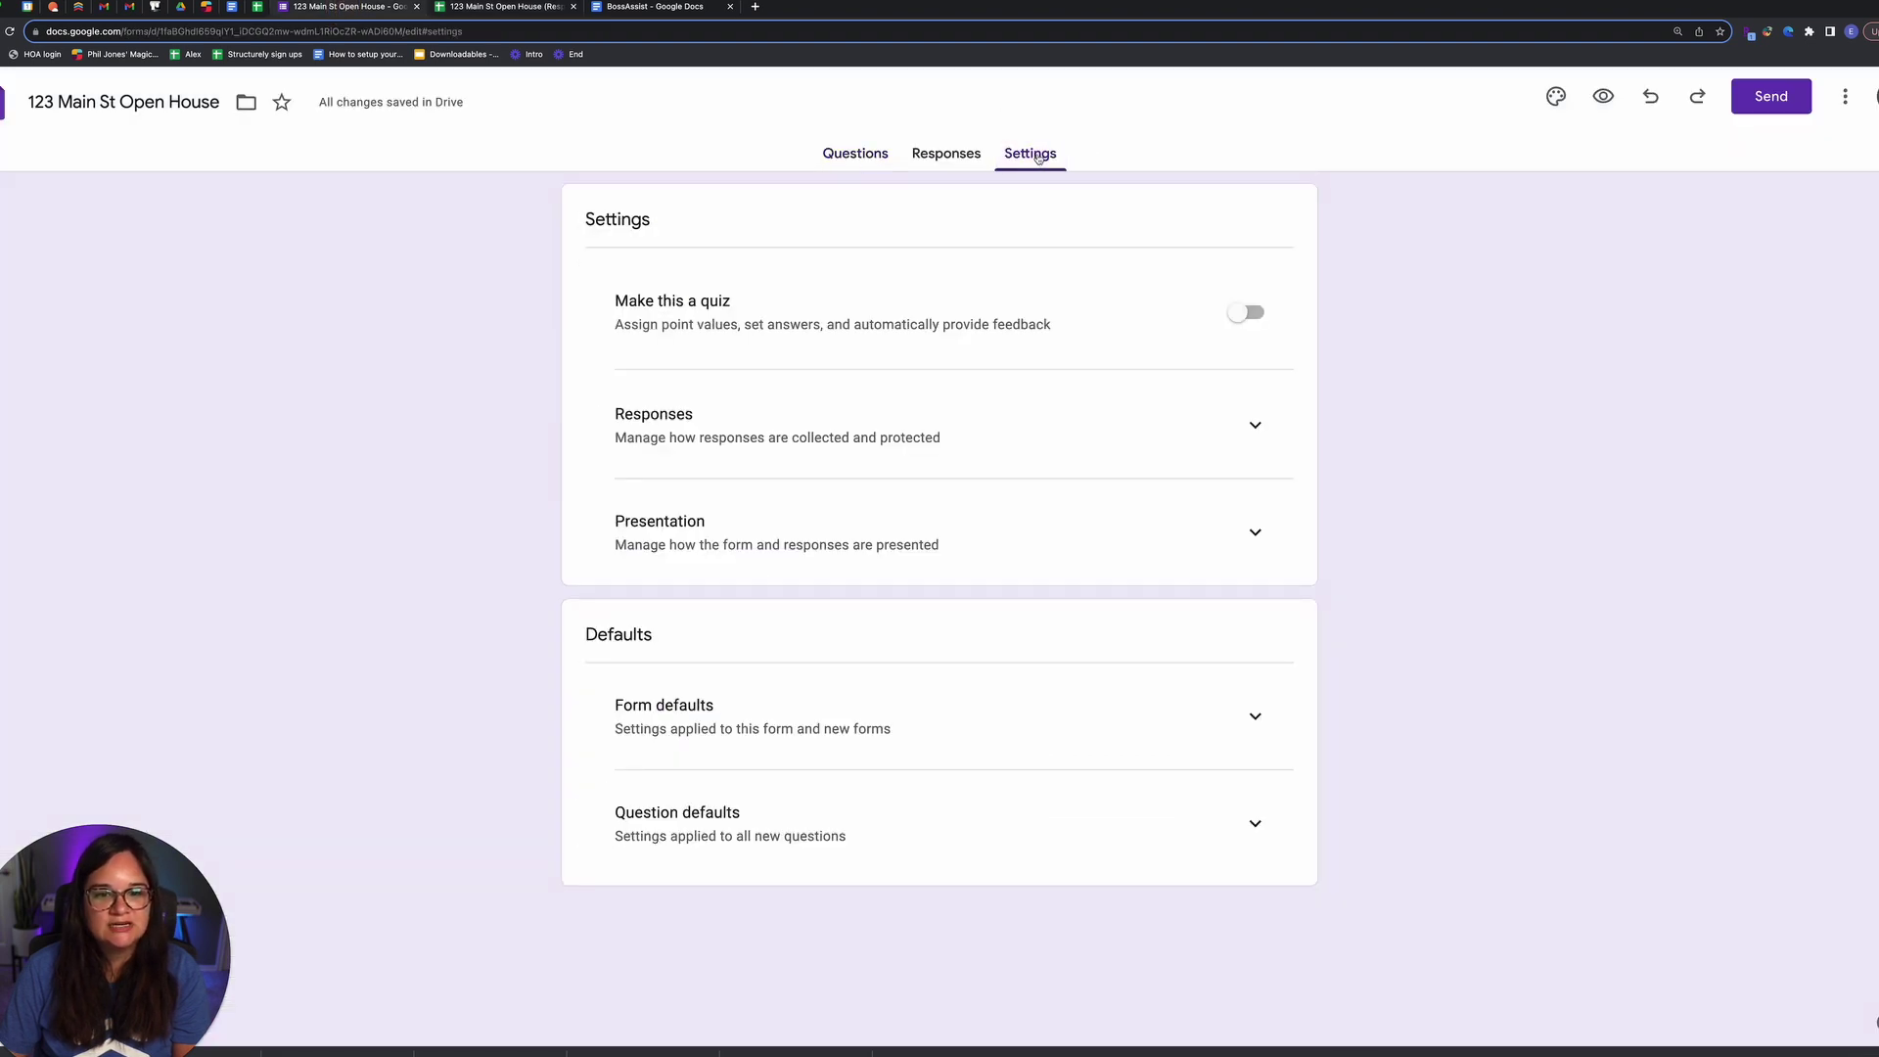
Step: Turn off the organization-only sign-in restriction in Responses settings, then return to Questions
click(1276, 437)
scroll(1277, 443, down, 2)
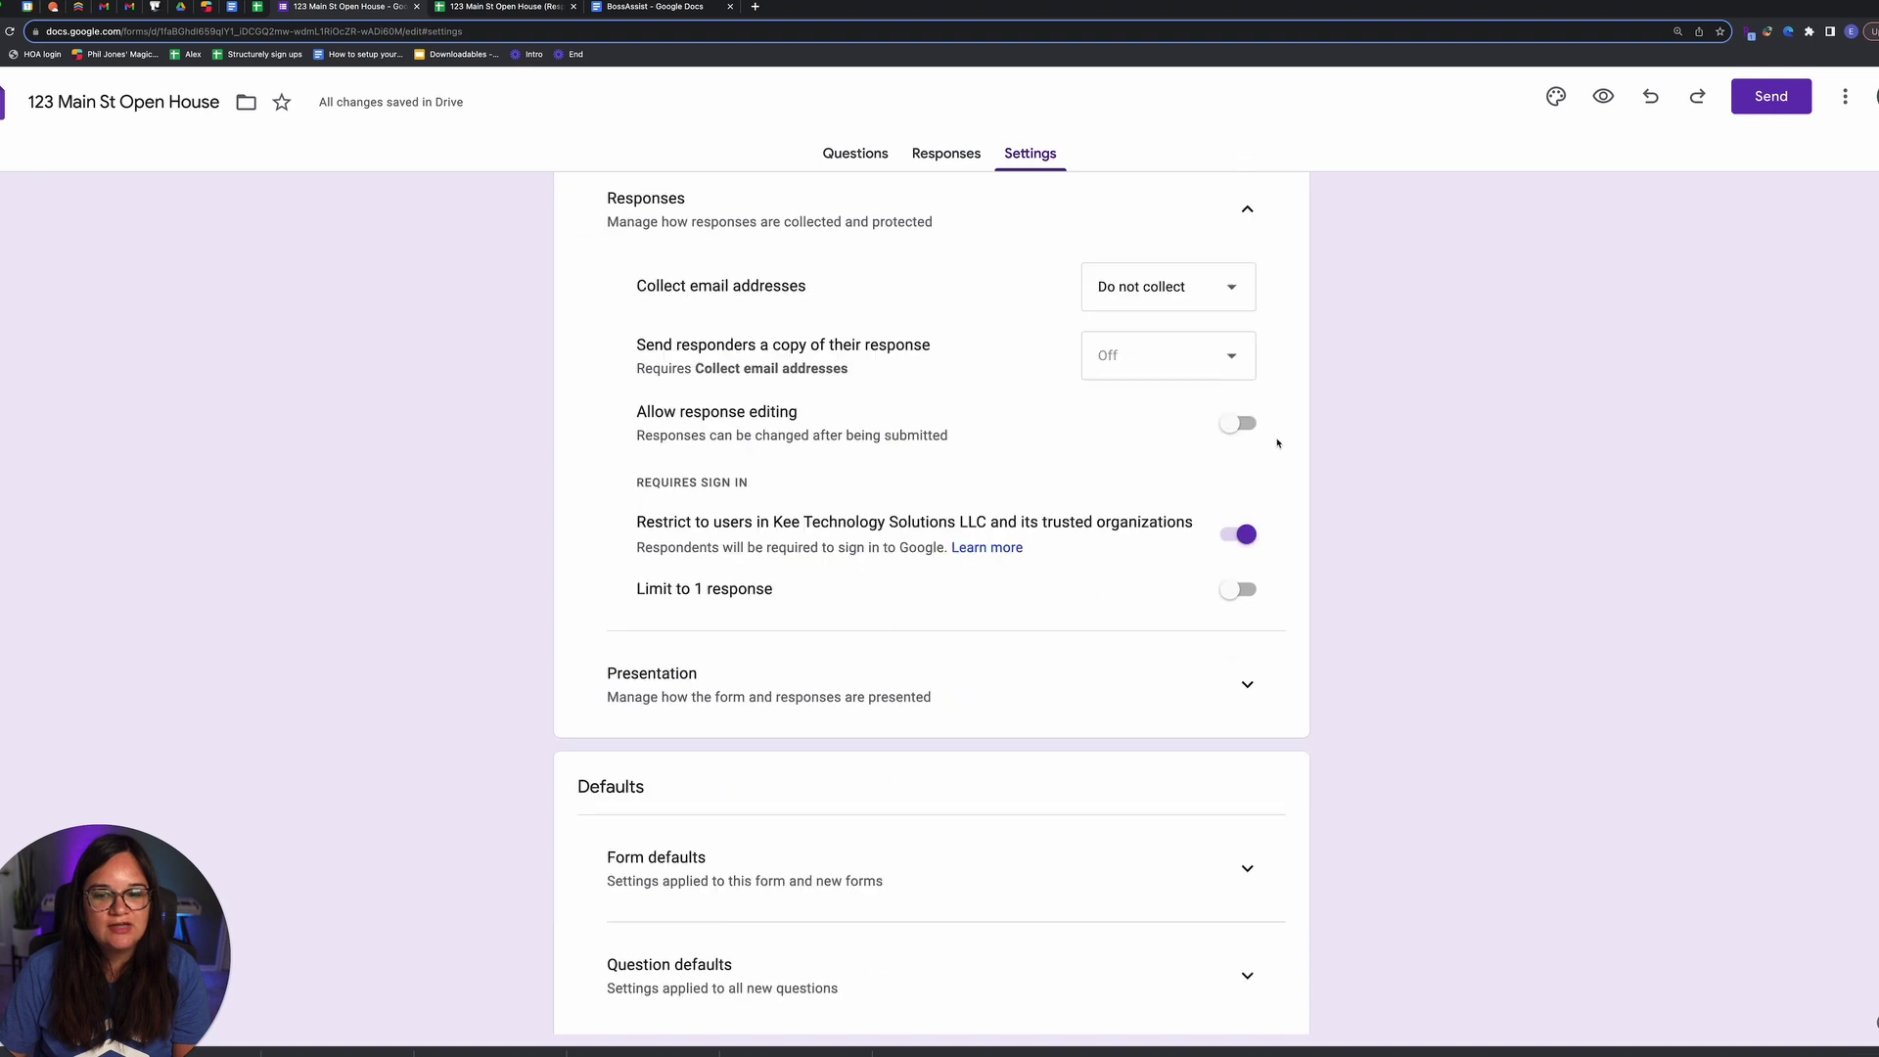
drag(643, 526, 861, 518)
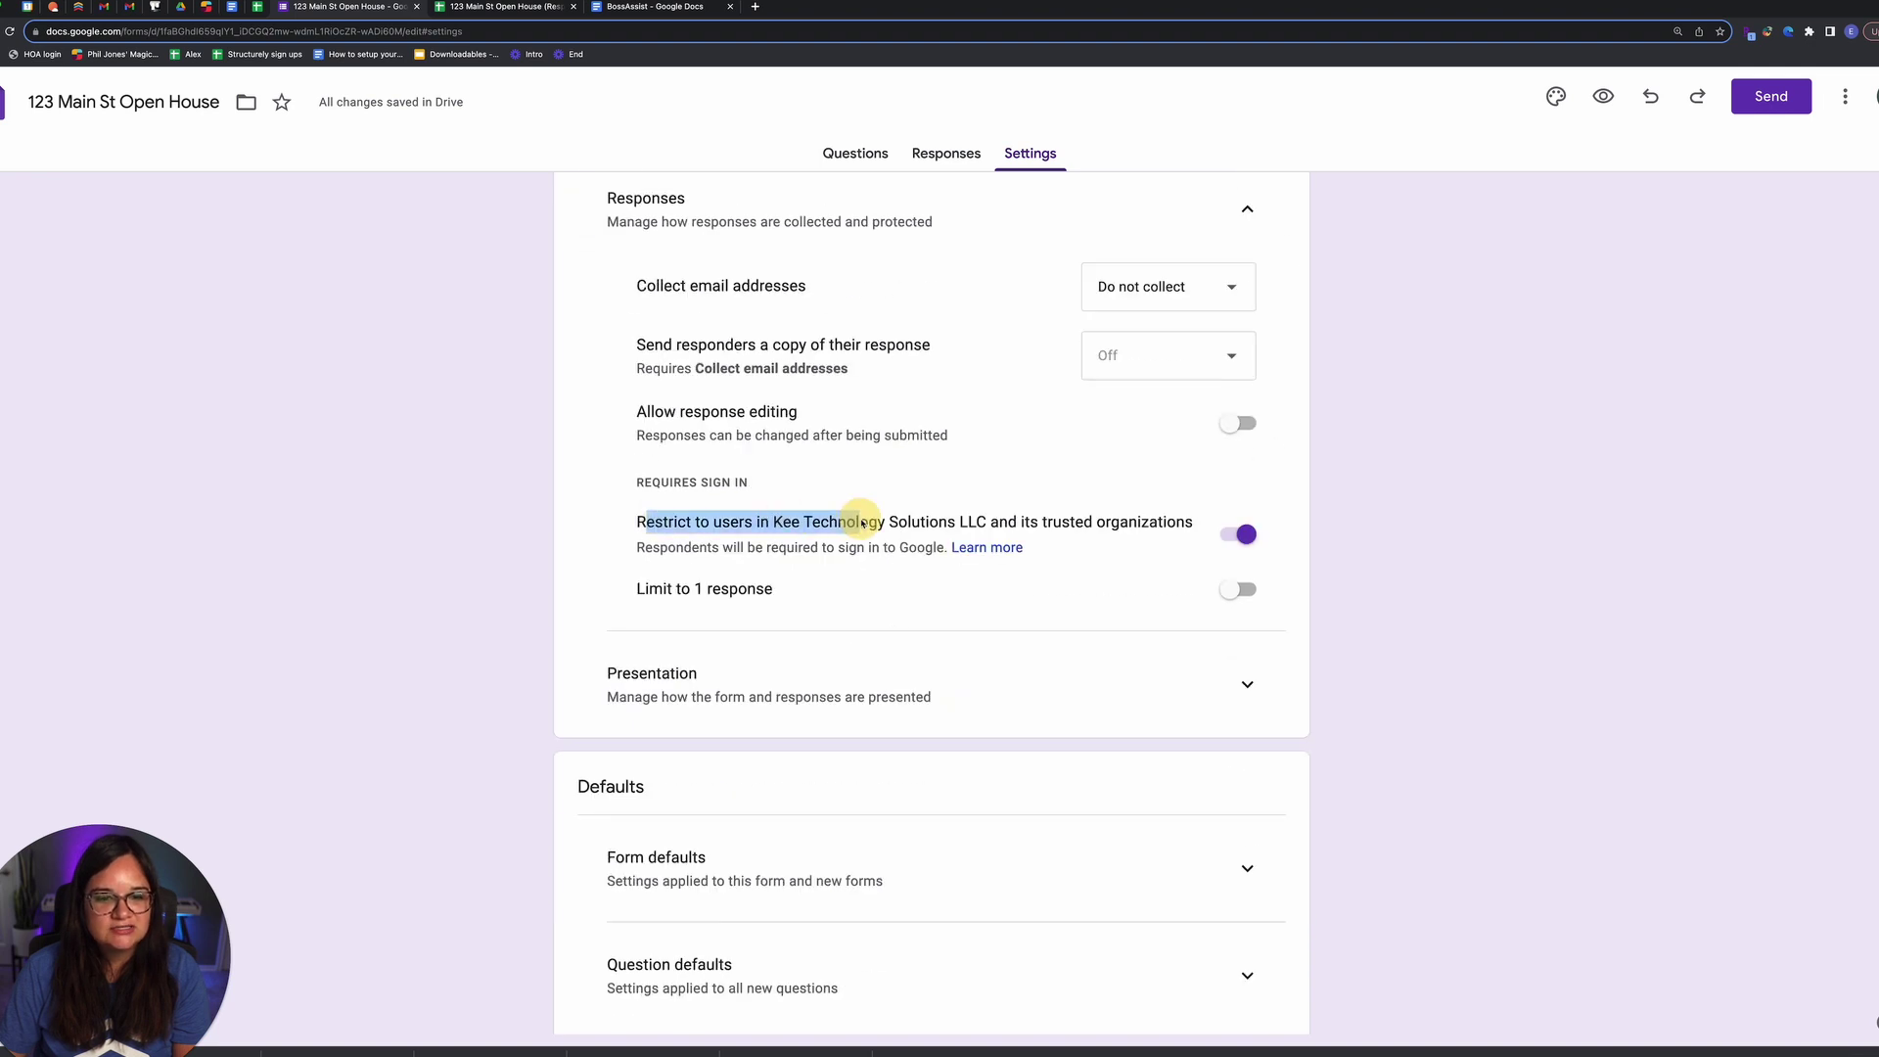
double_click(844, 522)
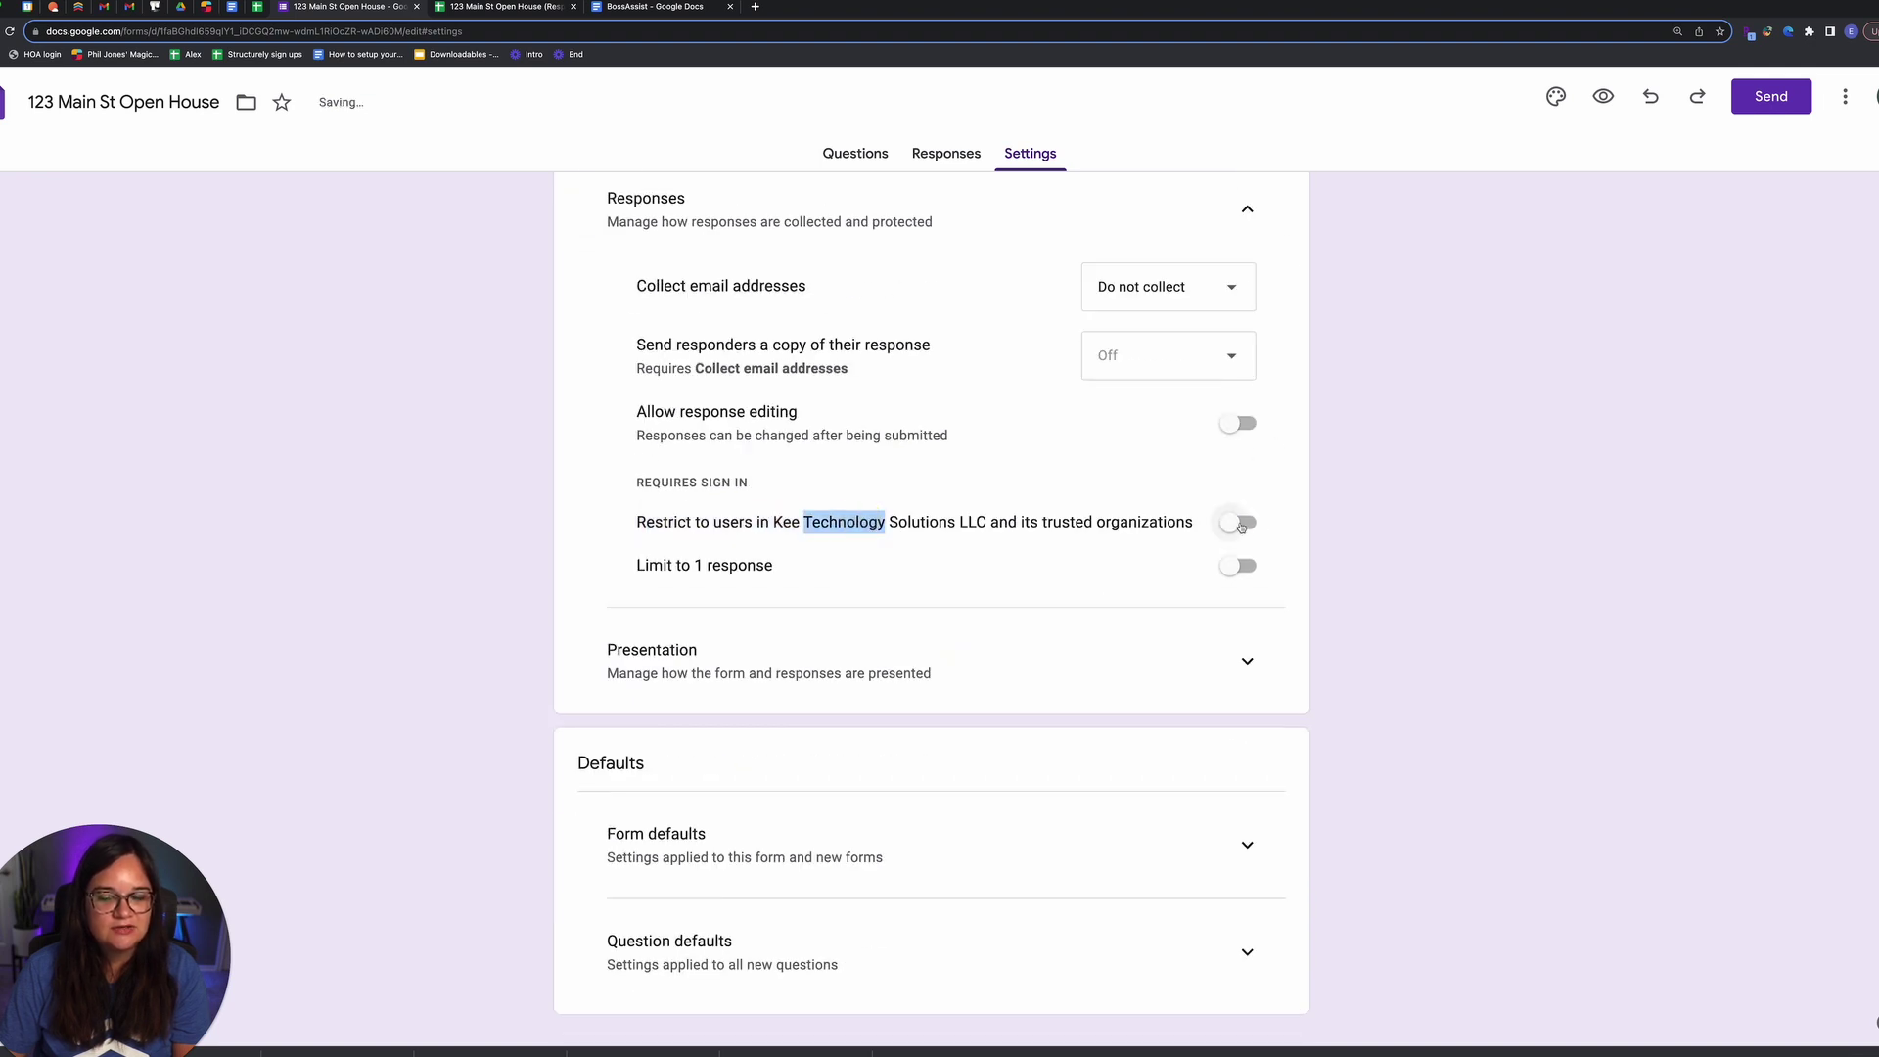
drag(640, 526, 642, 532)
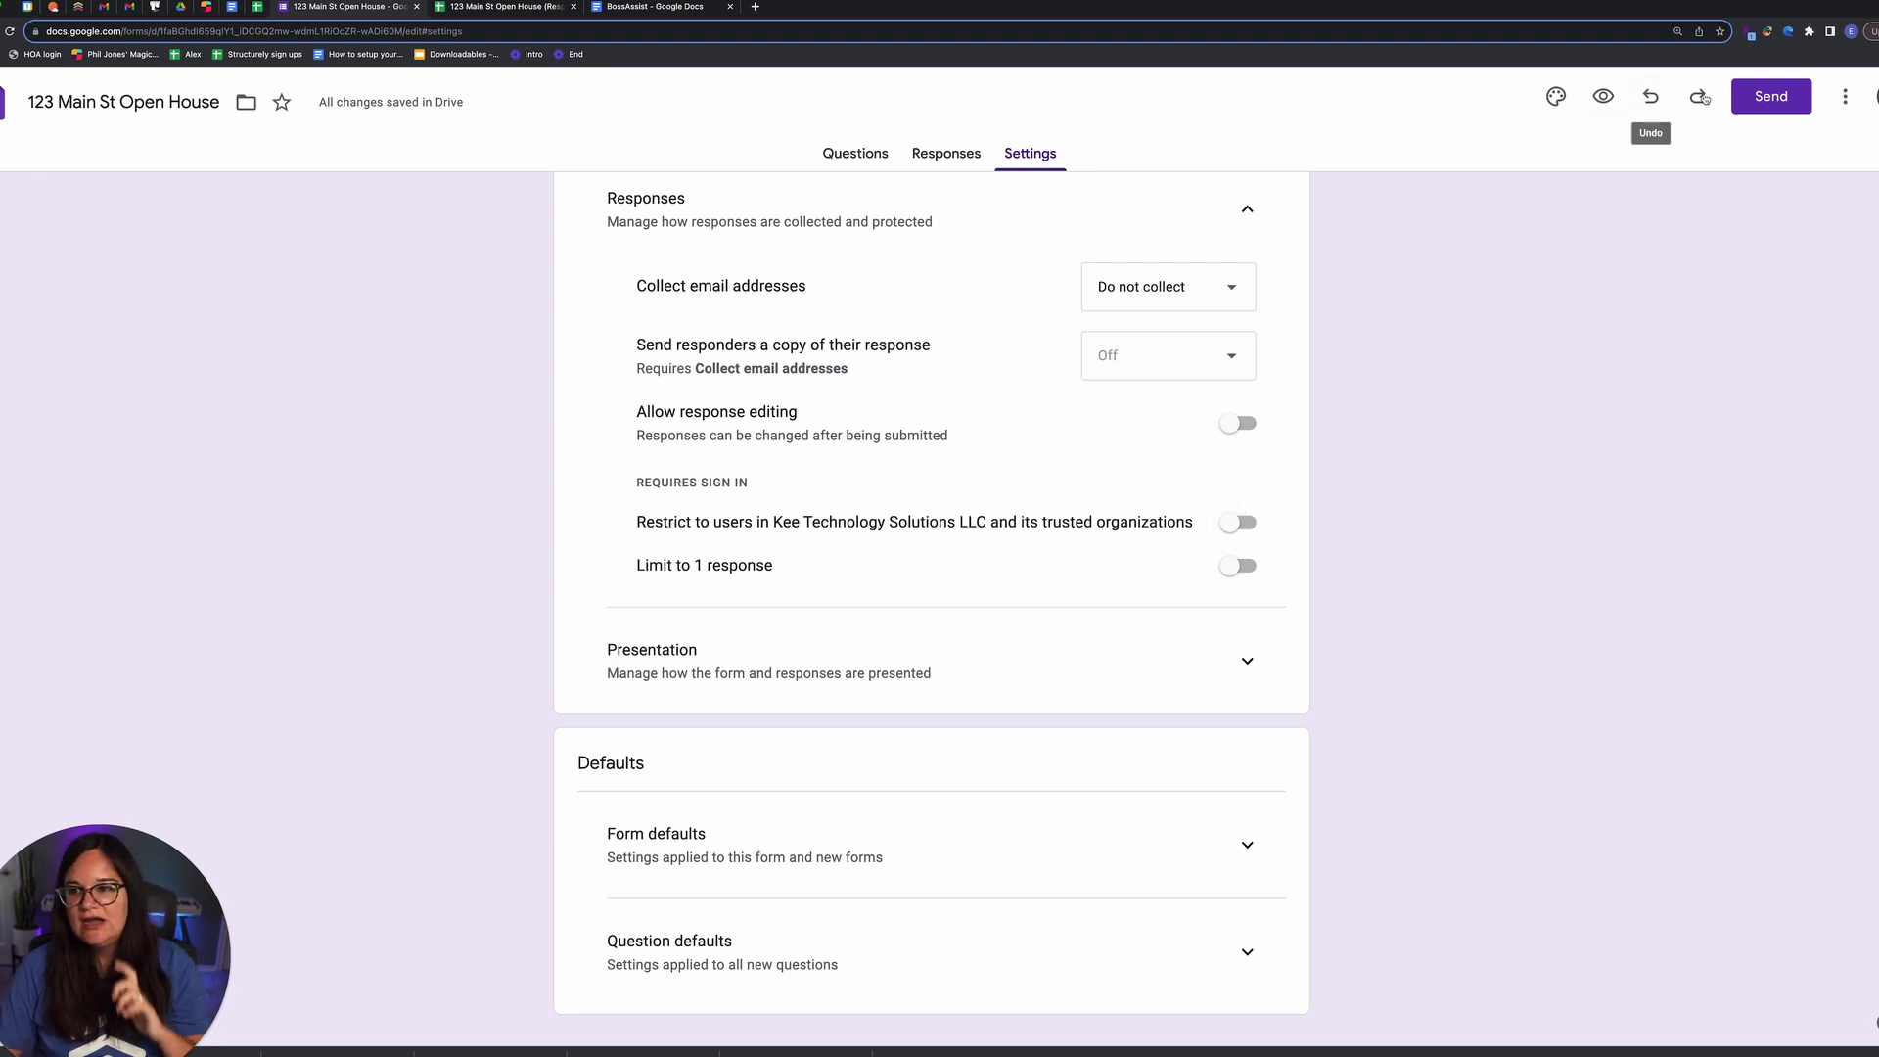
click(1844, 96)
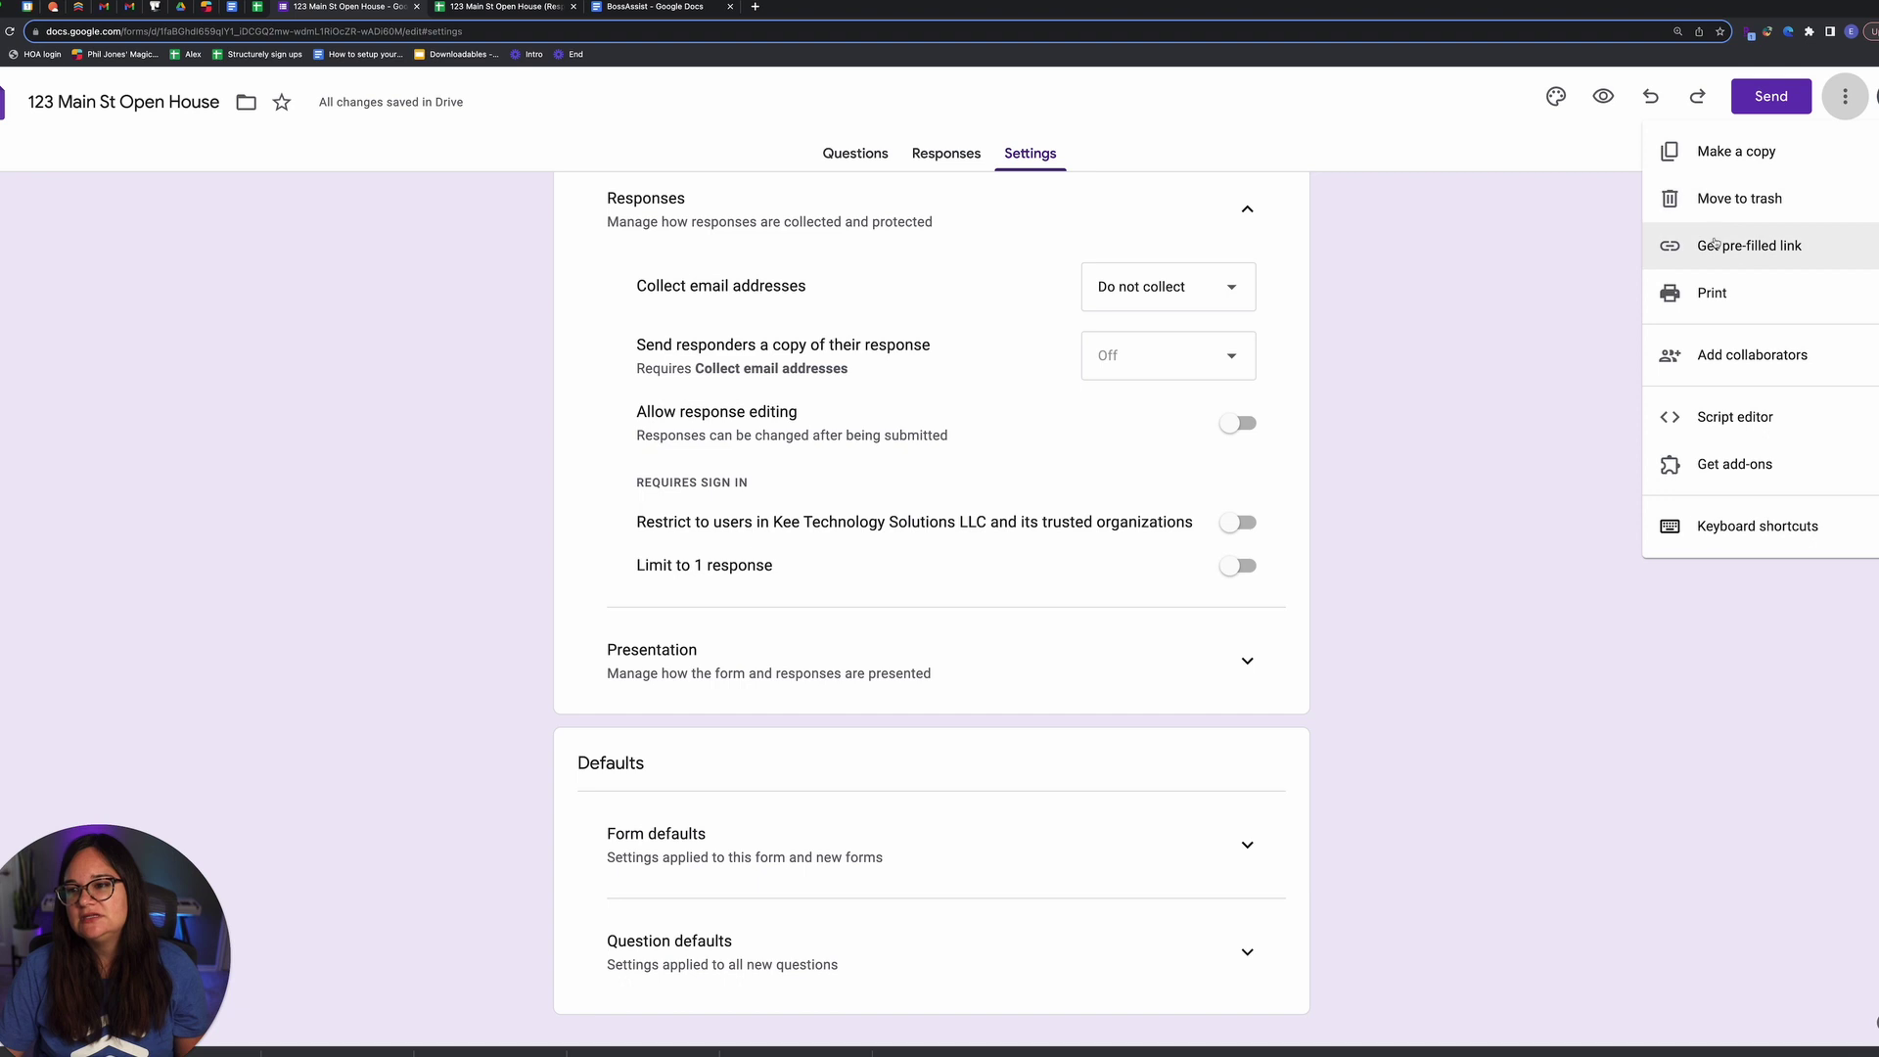
click(1497, 265)
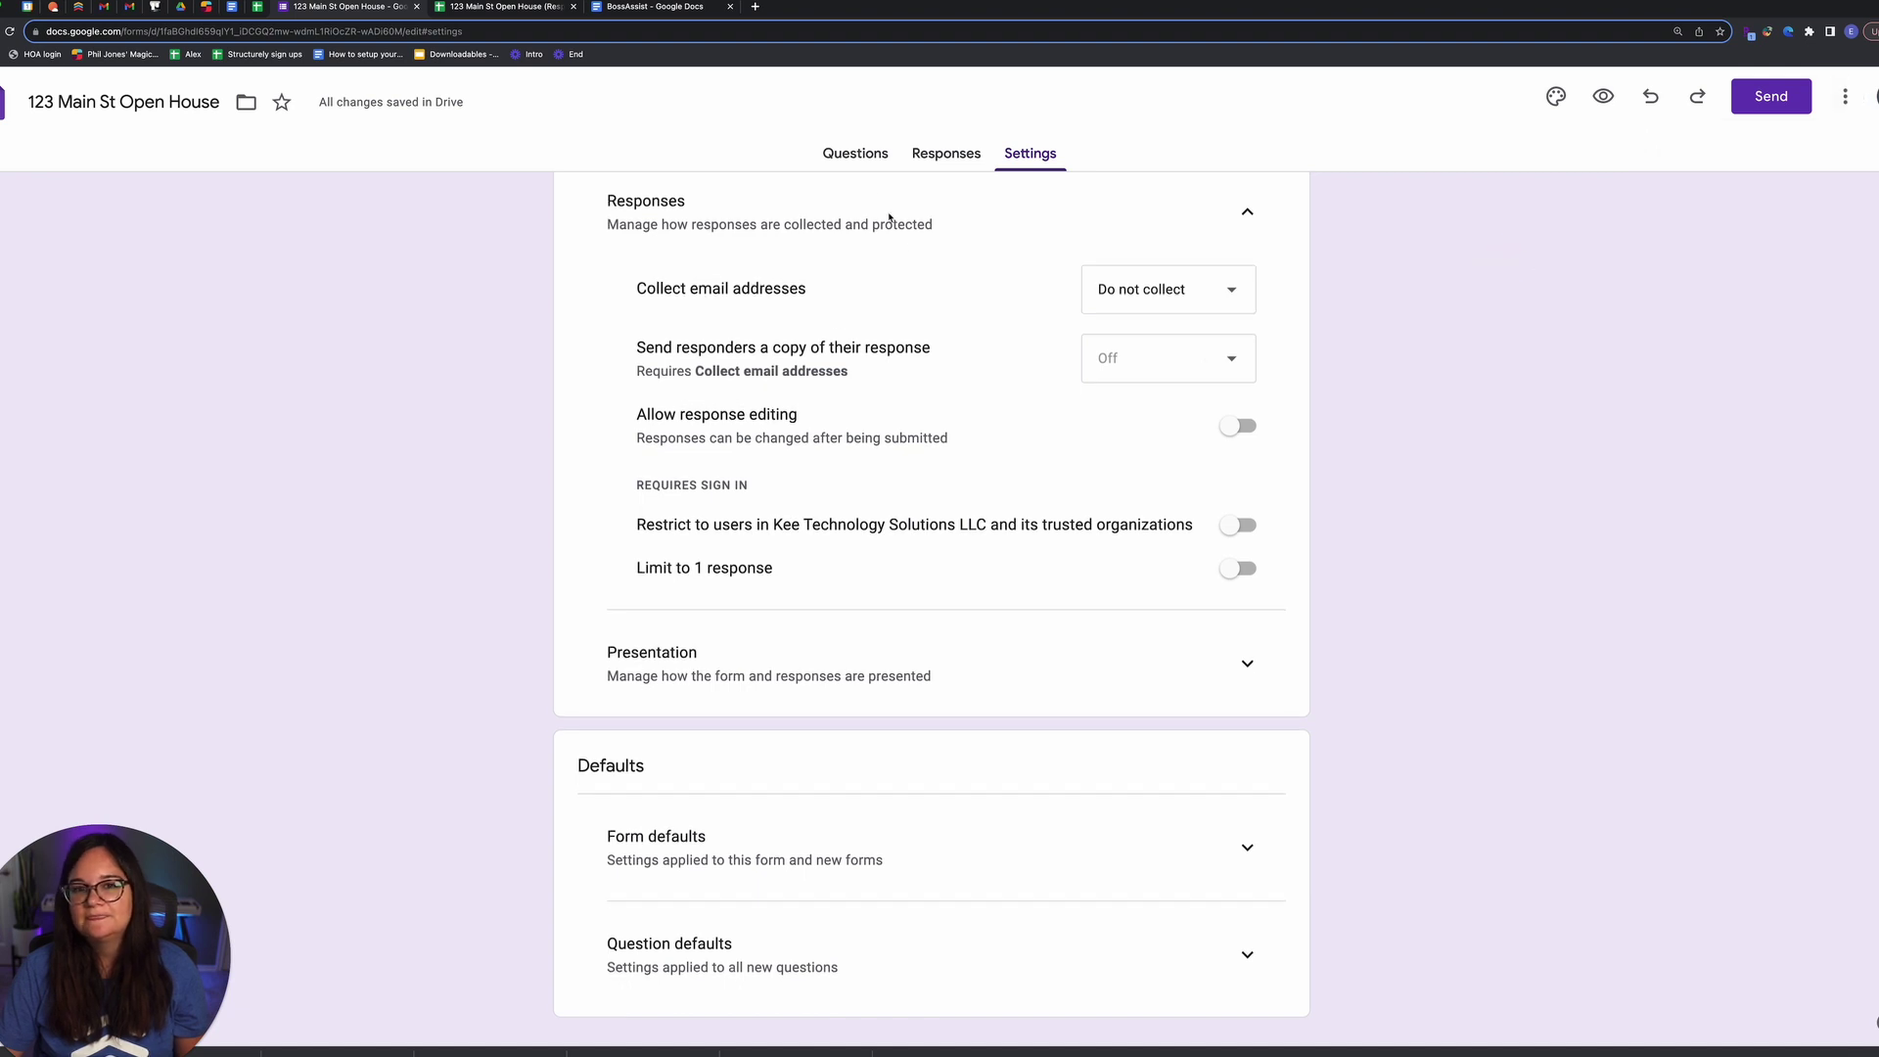
click(856, 153)
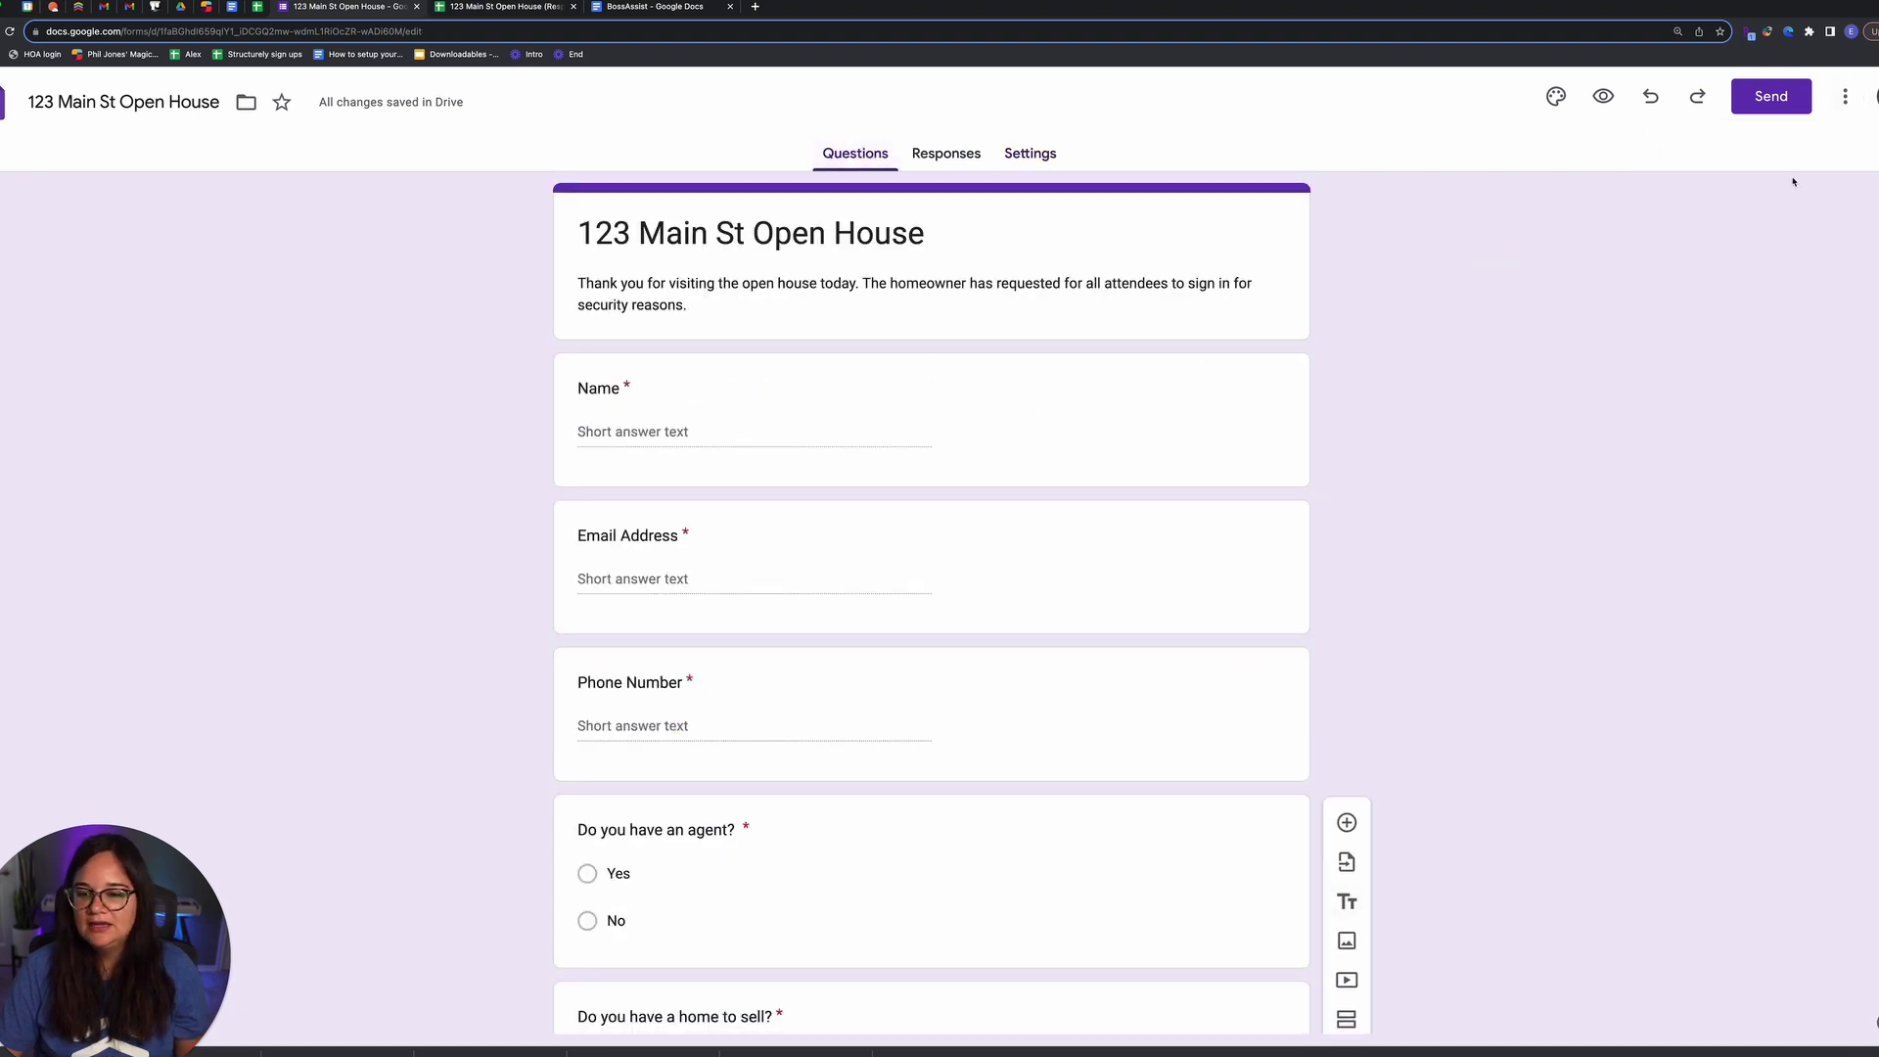
click(1845, 96)
Step: Copy the form's shortened share link from the Send dialog
click(1742, 244)
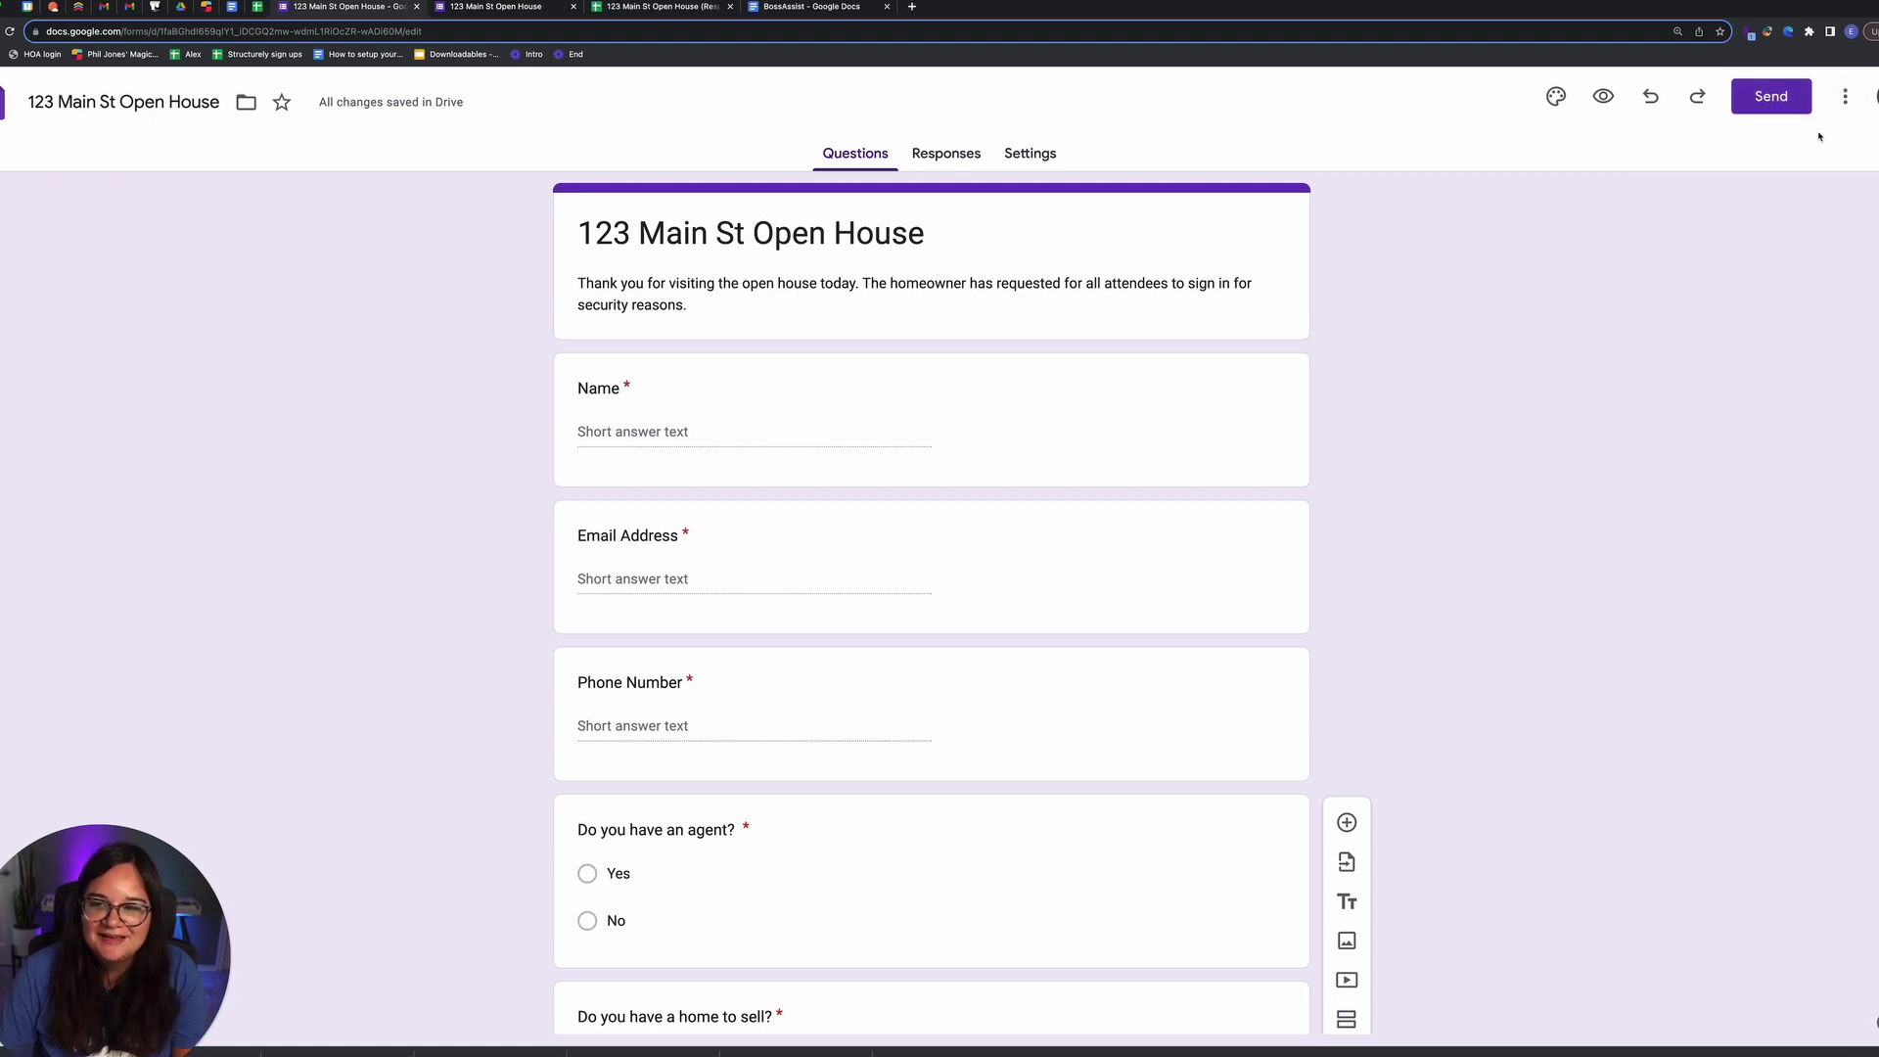
click(1771, 96)
click(862, 283)
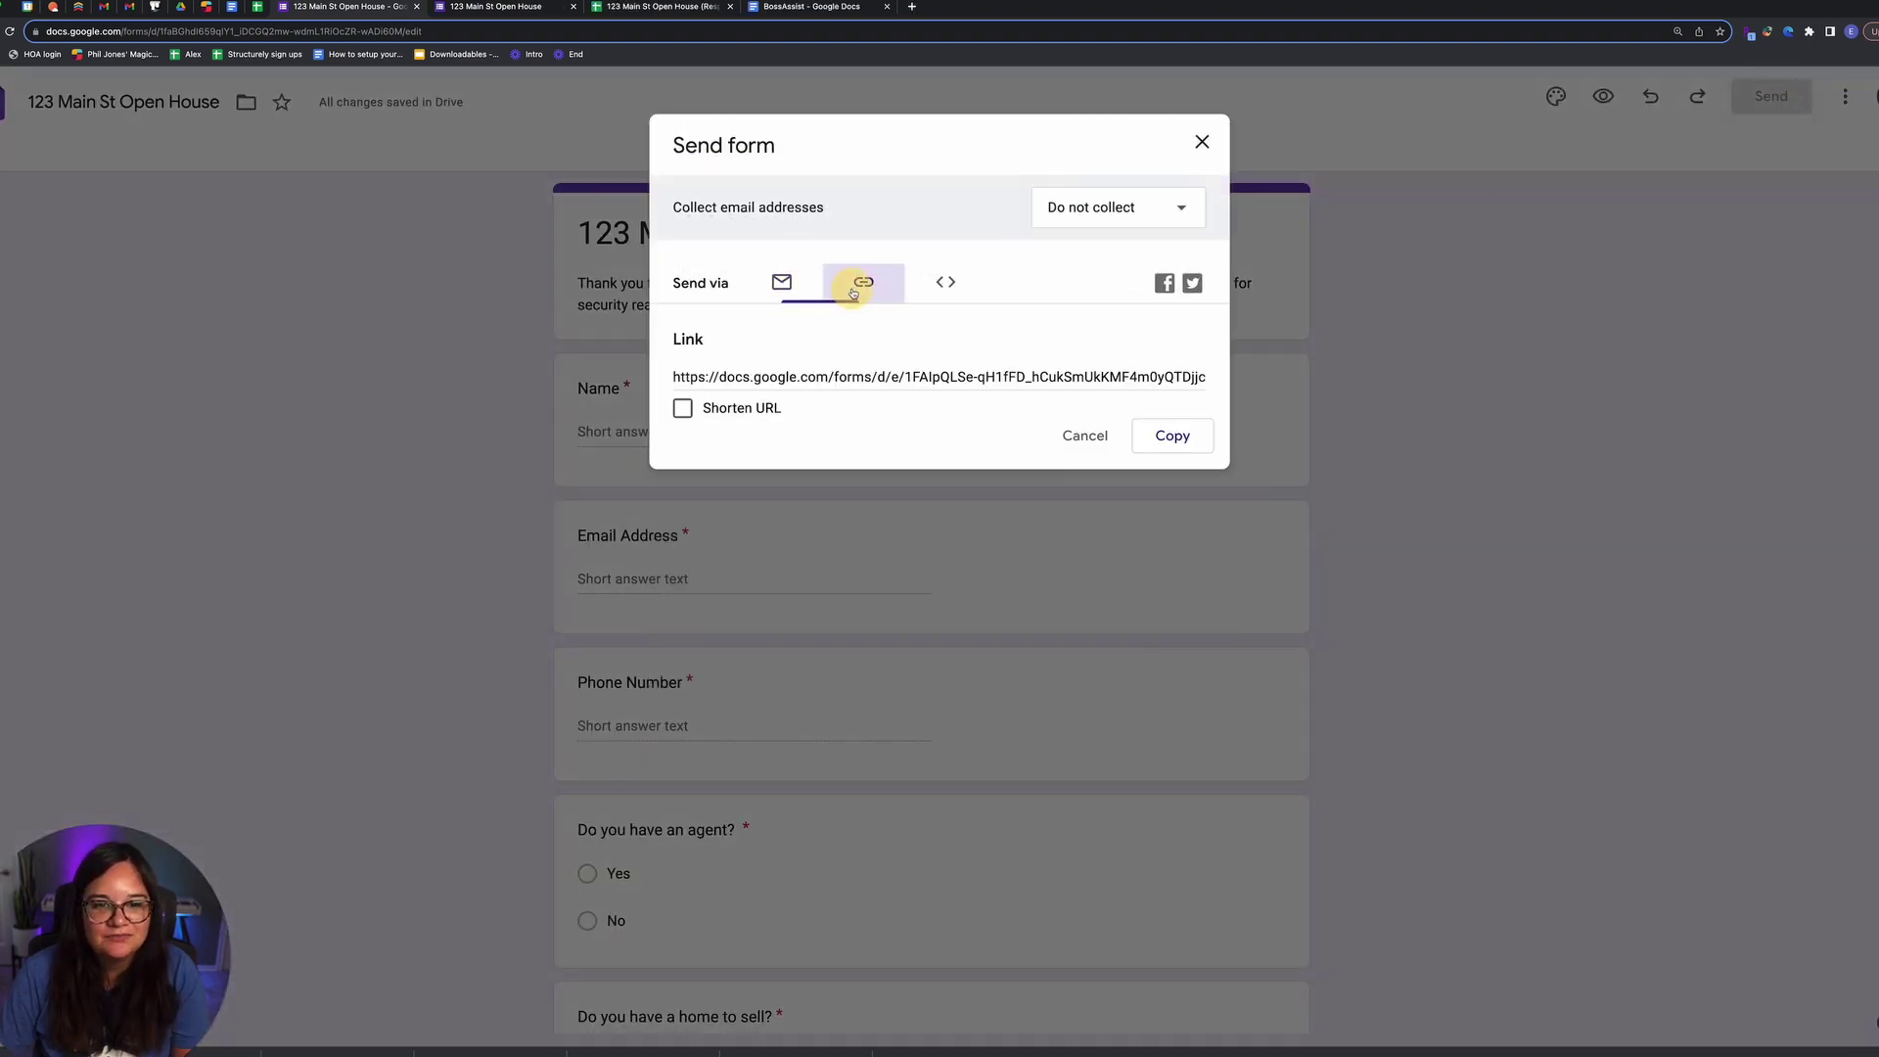
click(683, 408)
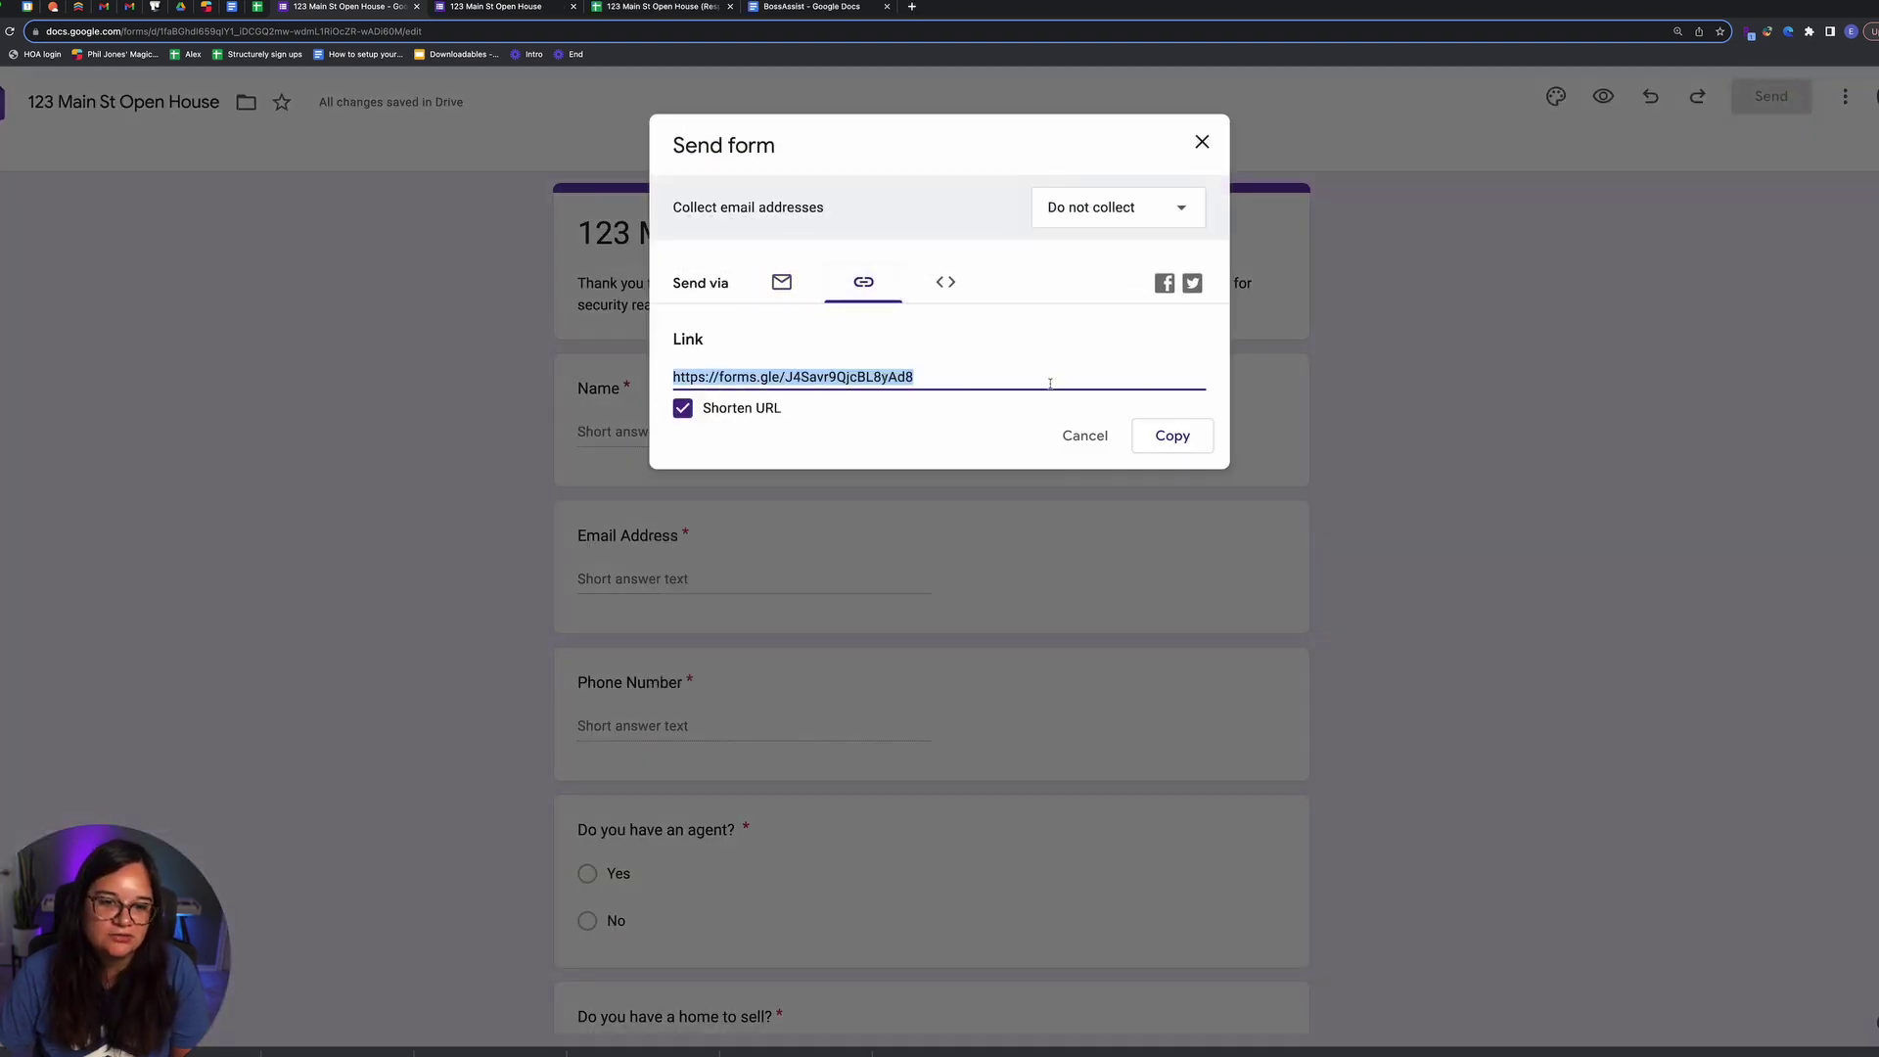
click(1165, 435)
Step: Load the copied link in a new Incognito window
click(44, 8)
click(73, 30)
key(super+v)
key(Return)
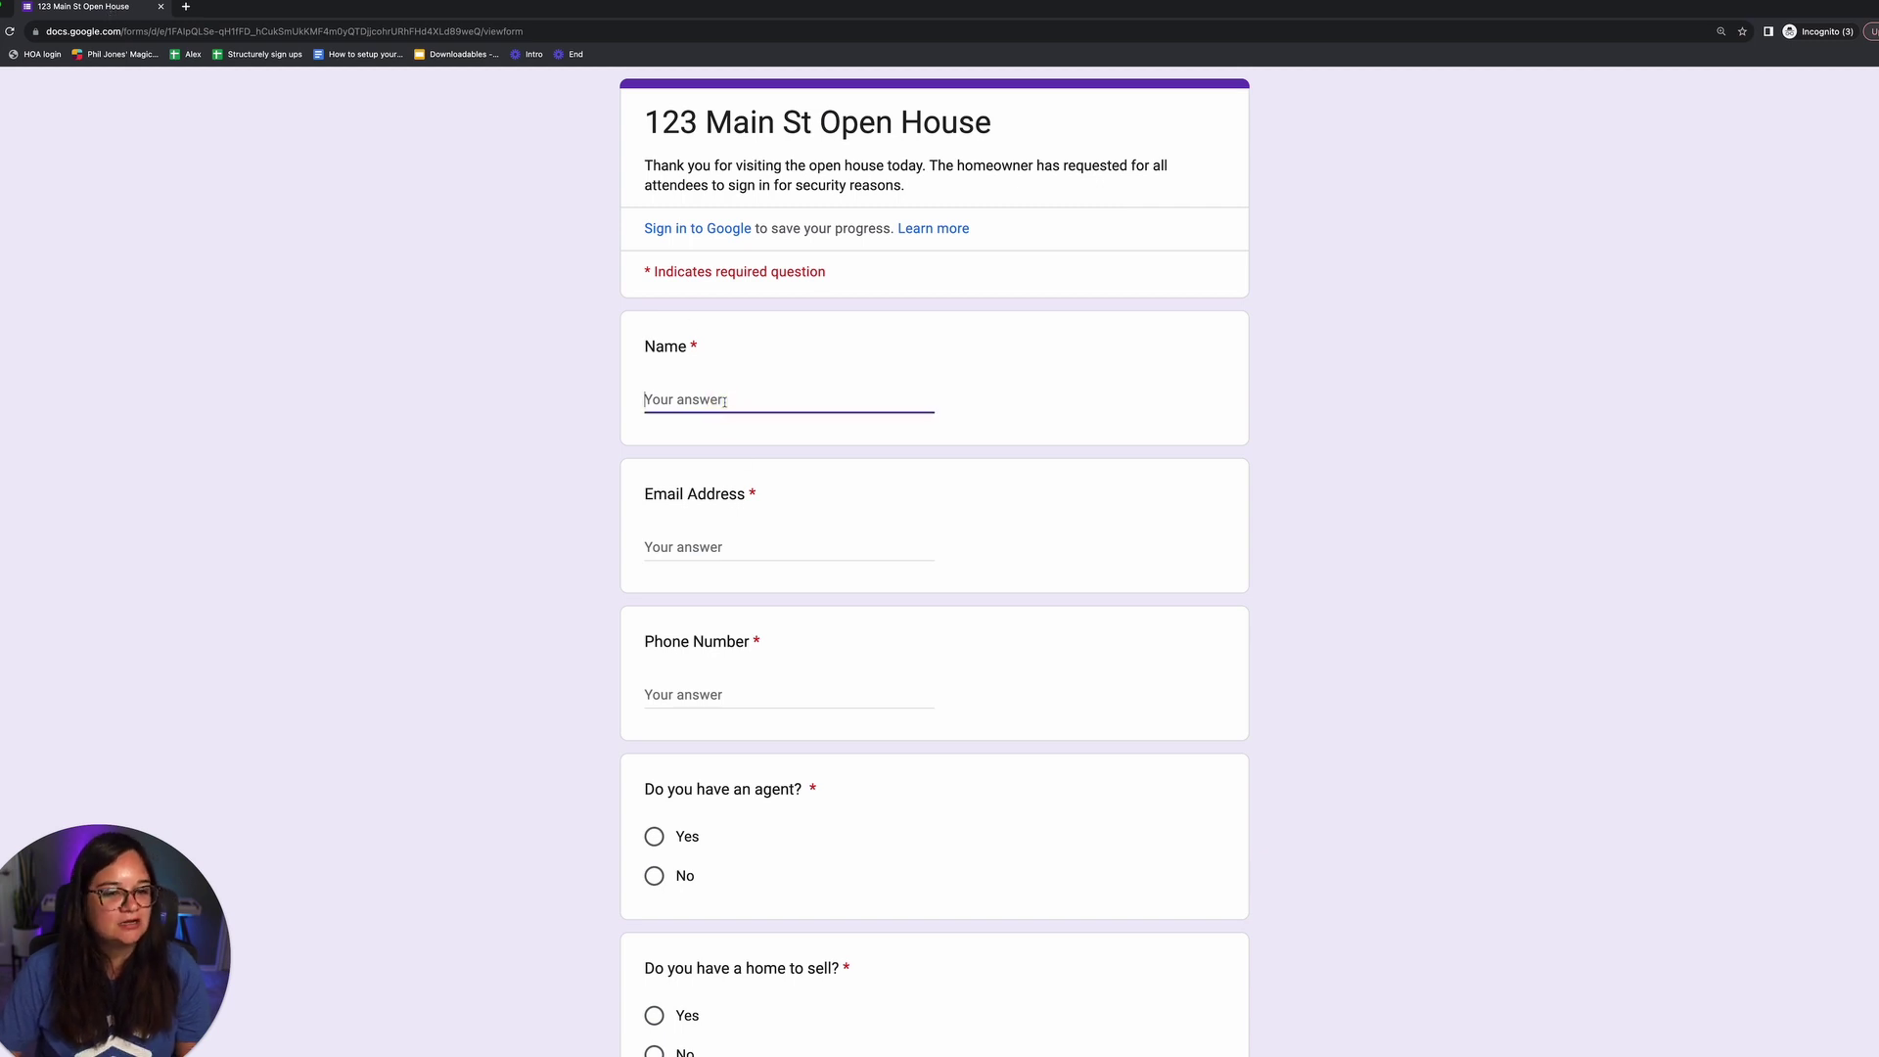
Step: Fill in a test name, email address and phone number
text(Dummy)
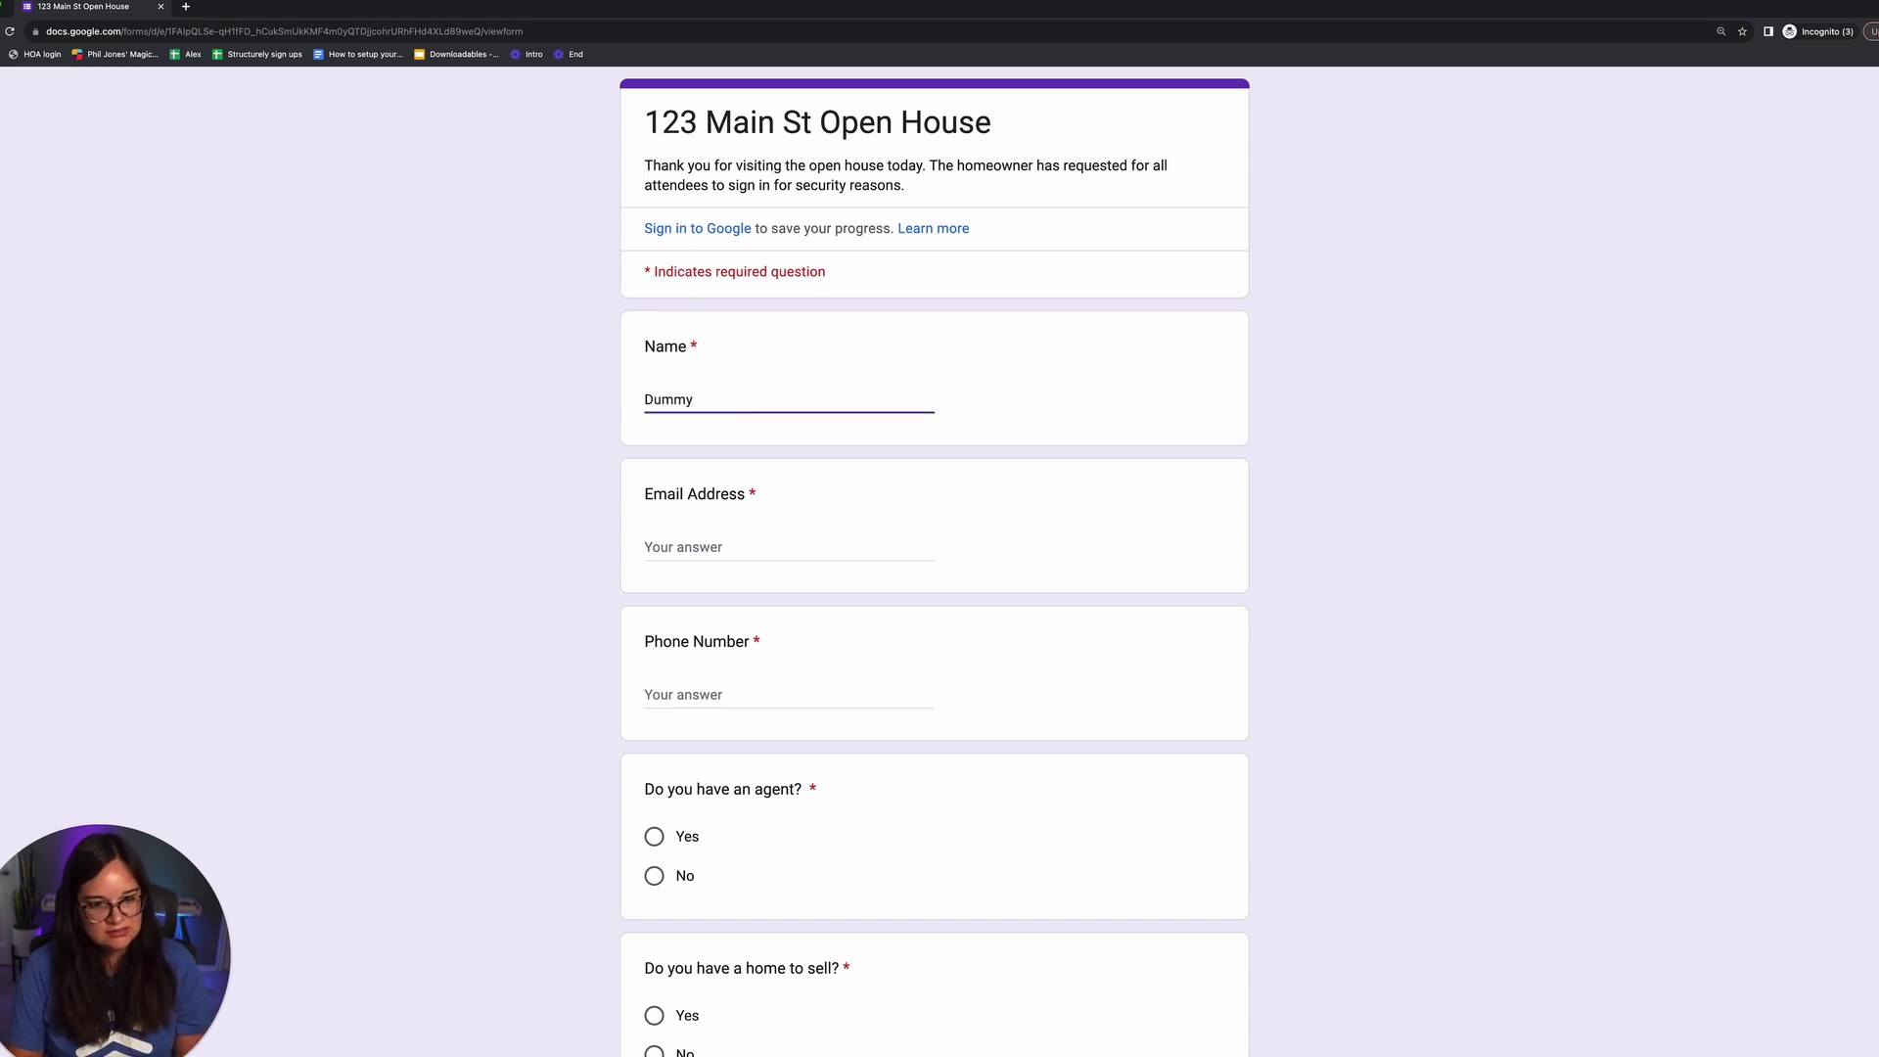
text(1 Testing)
key(Tab)
text(dumm)
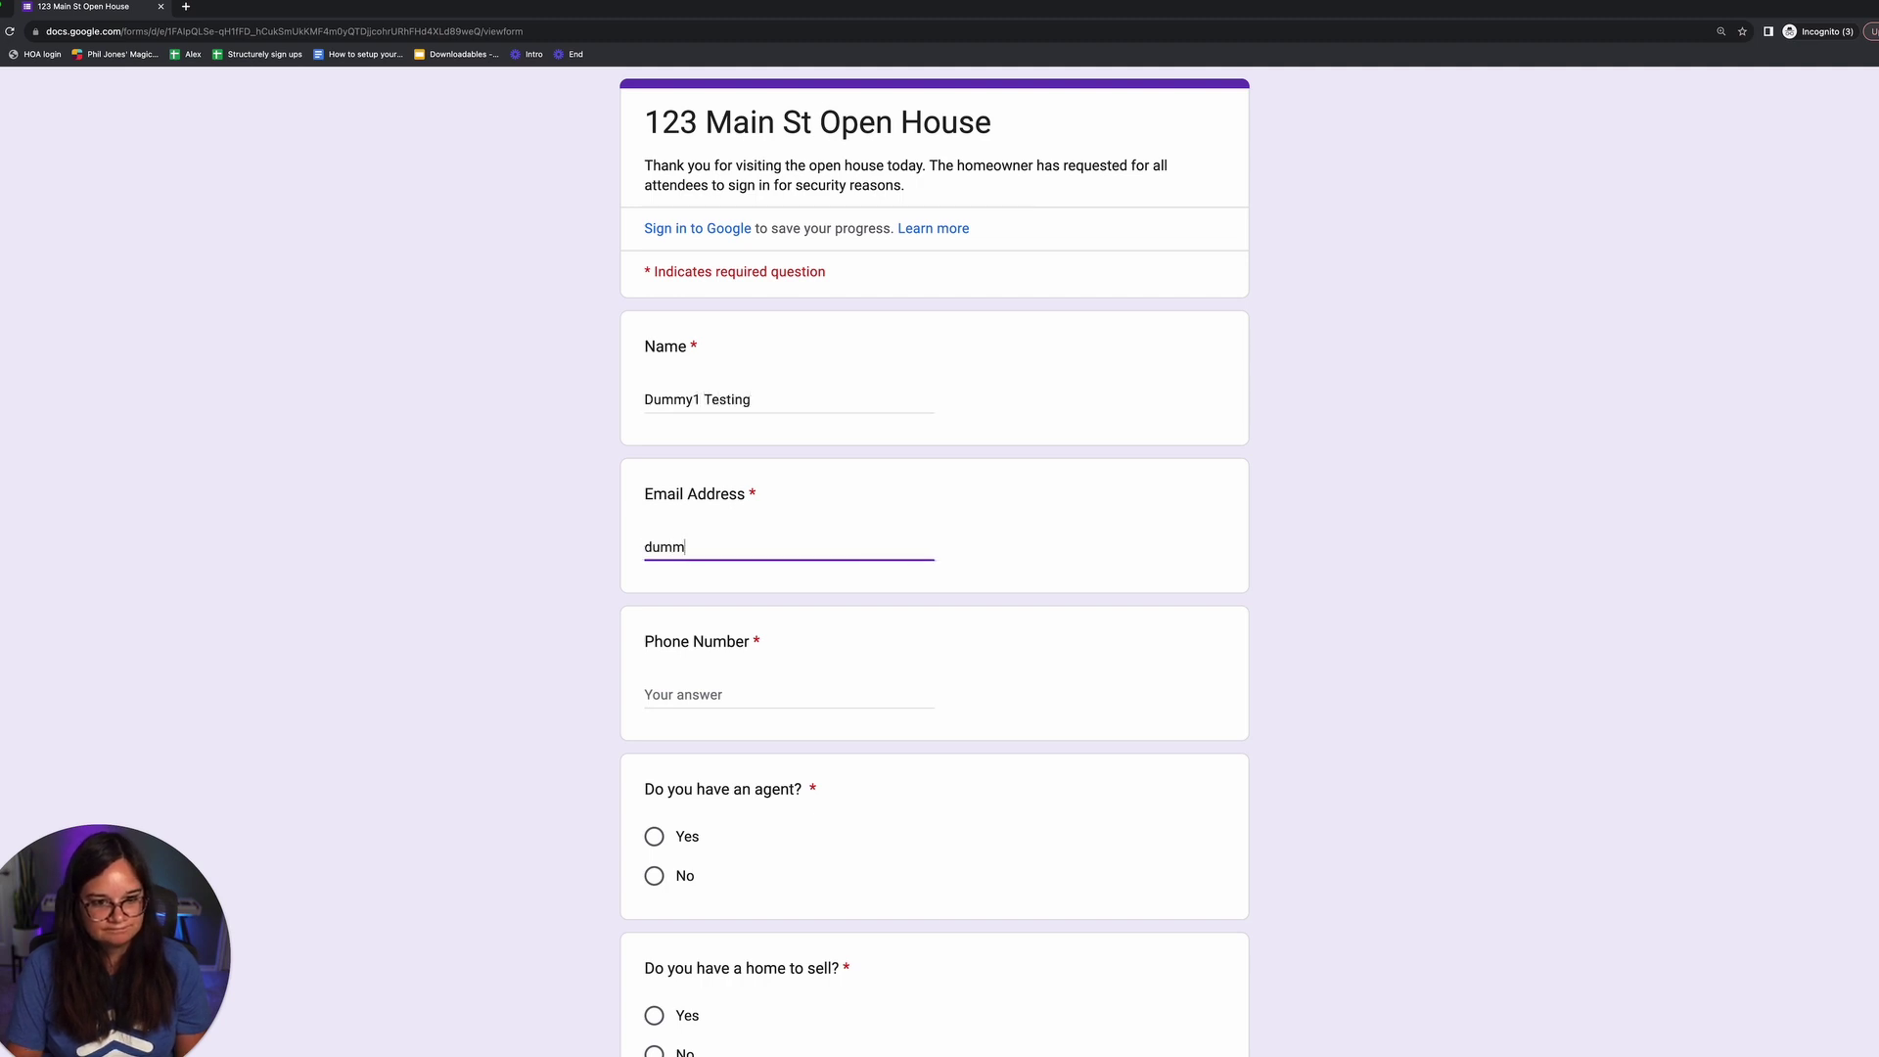
text(y2@testing.com)
key(Tab)
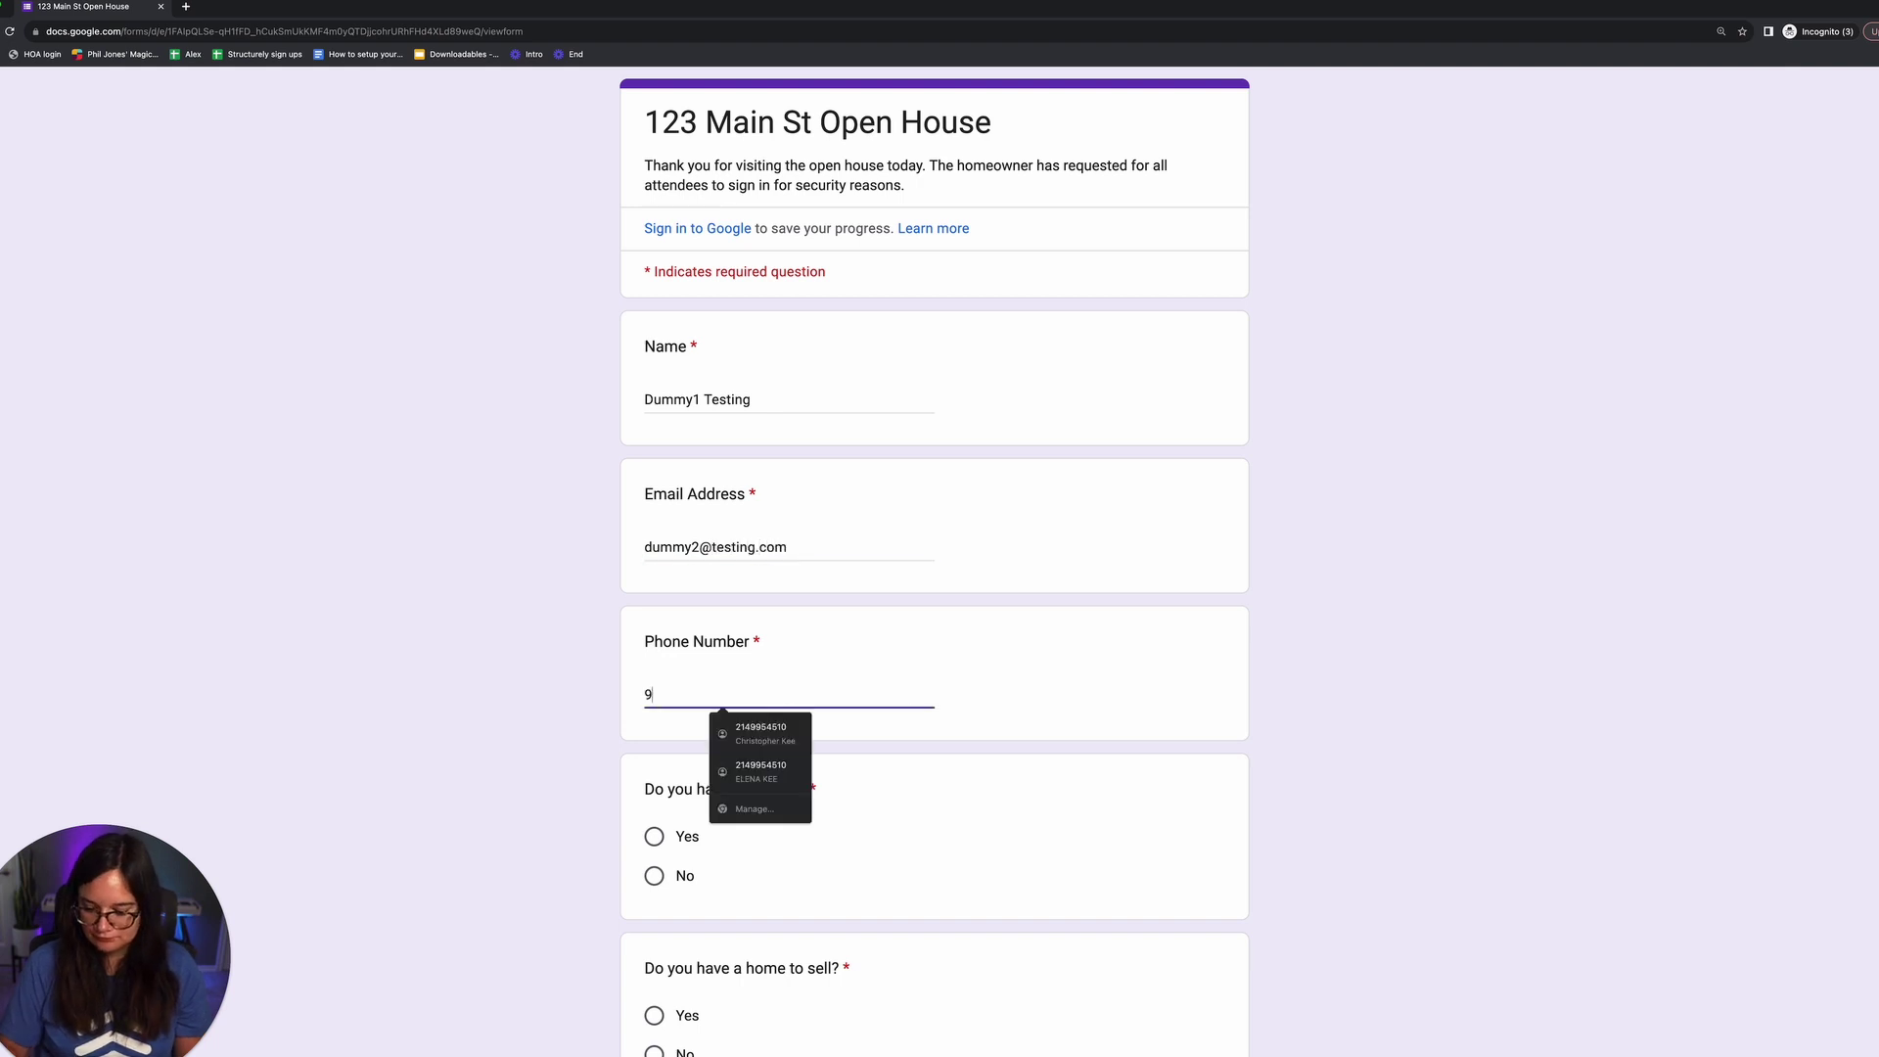
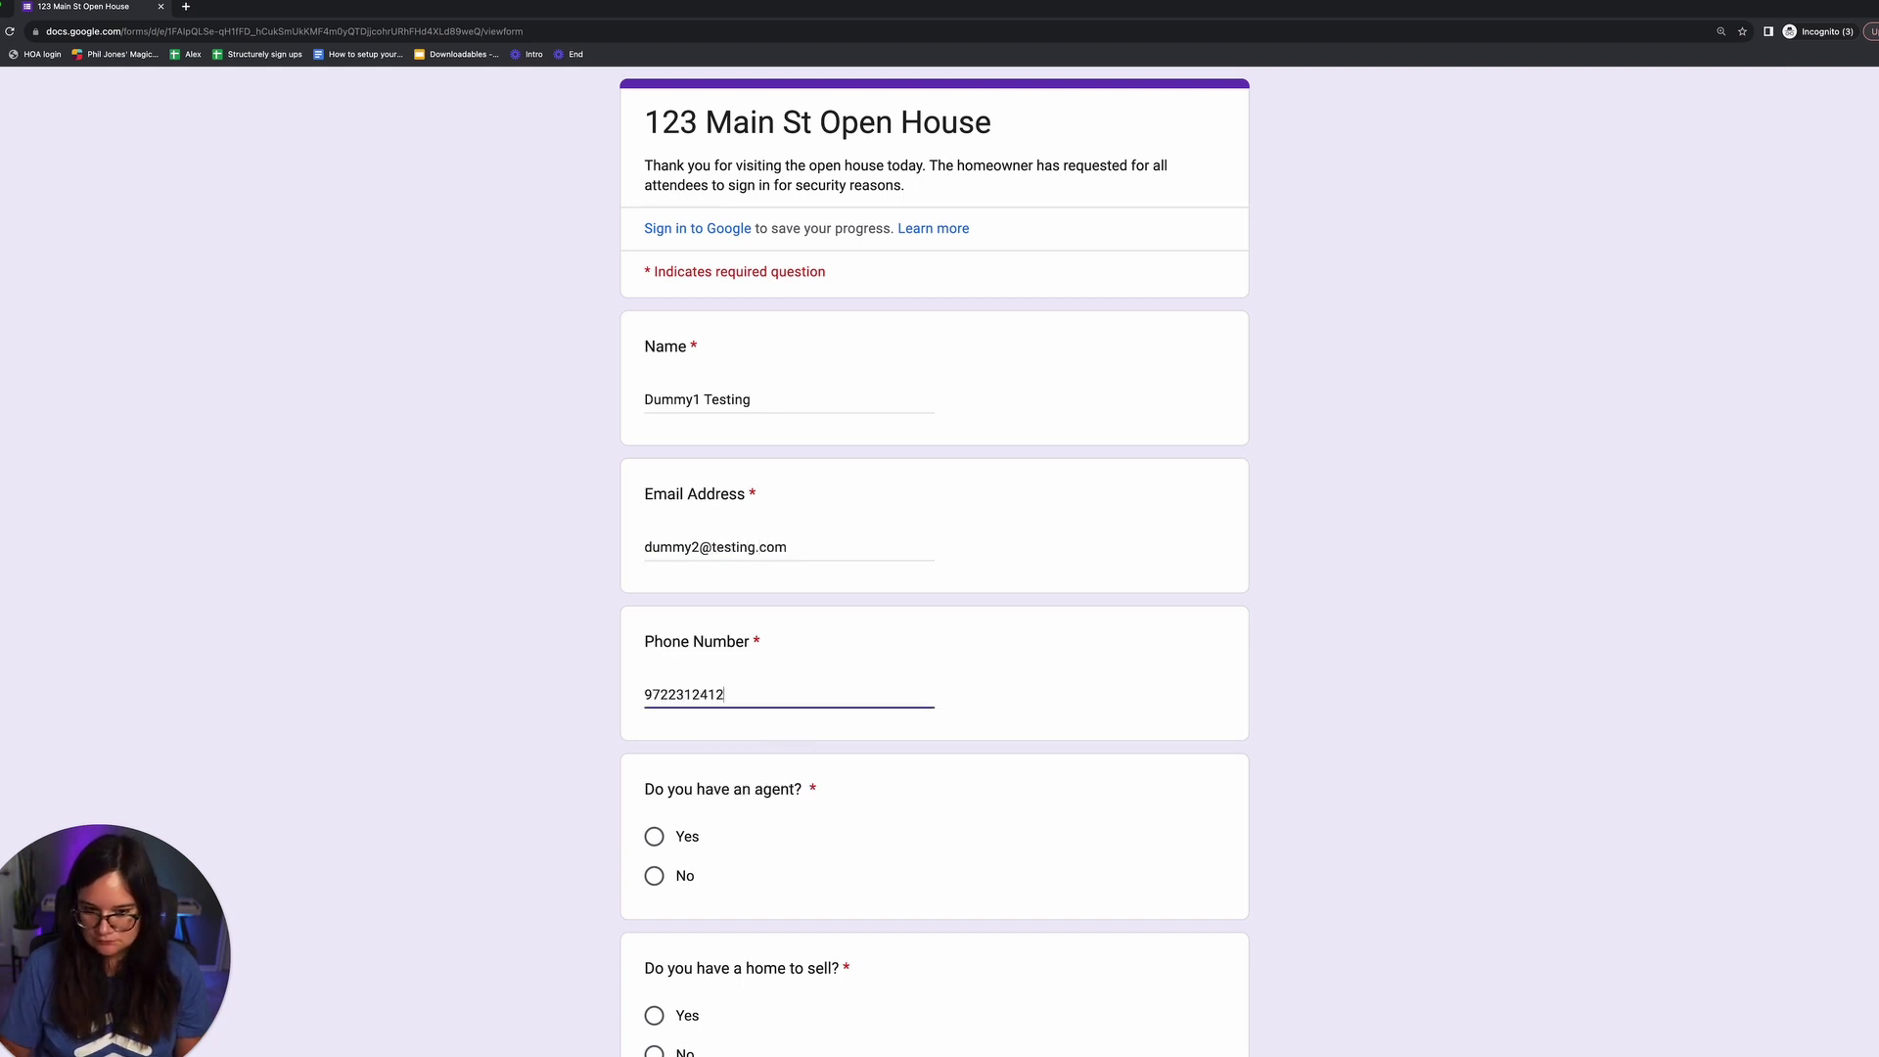
Step: Answer Yes, Yes and 6+ months, submit, and close the private window
click(656, 838)
scroll(660, 832, down, 5)
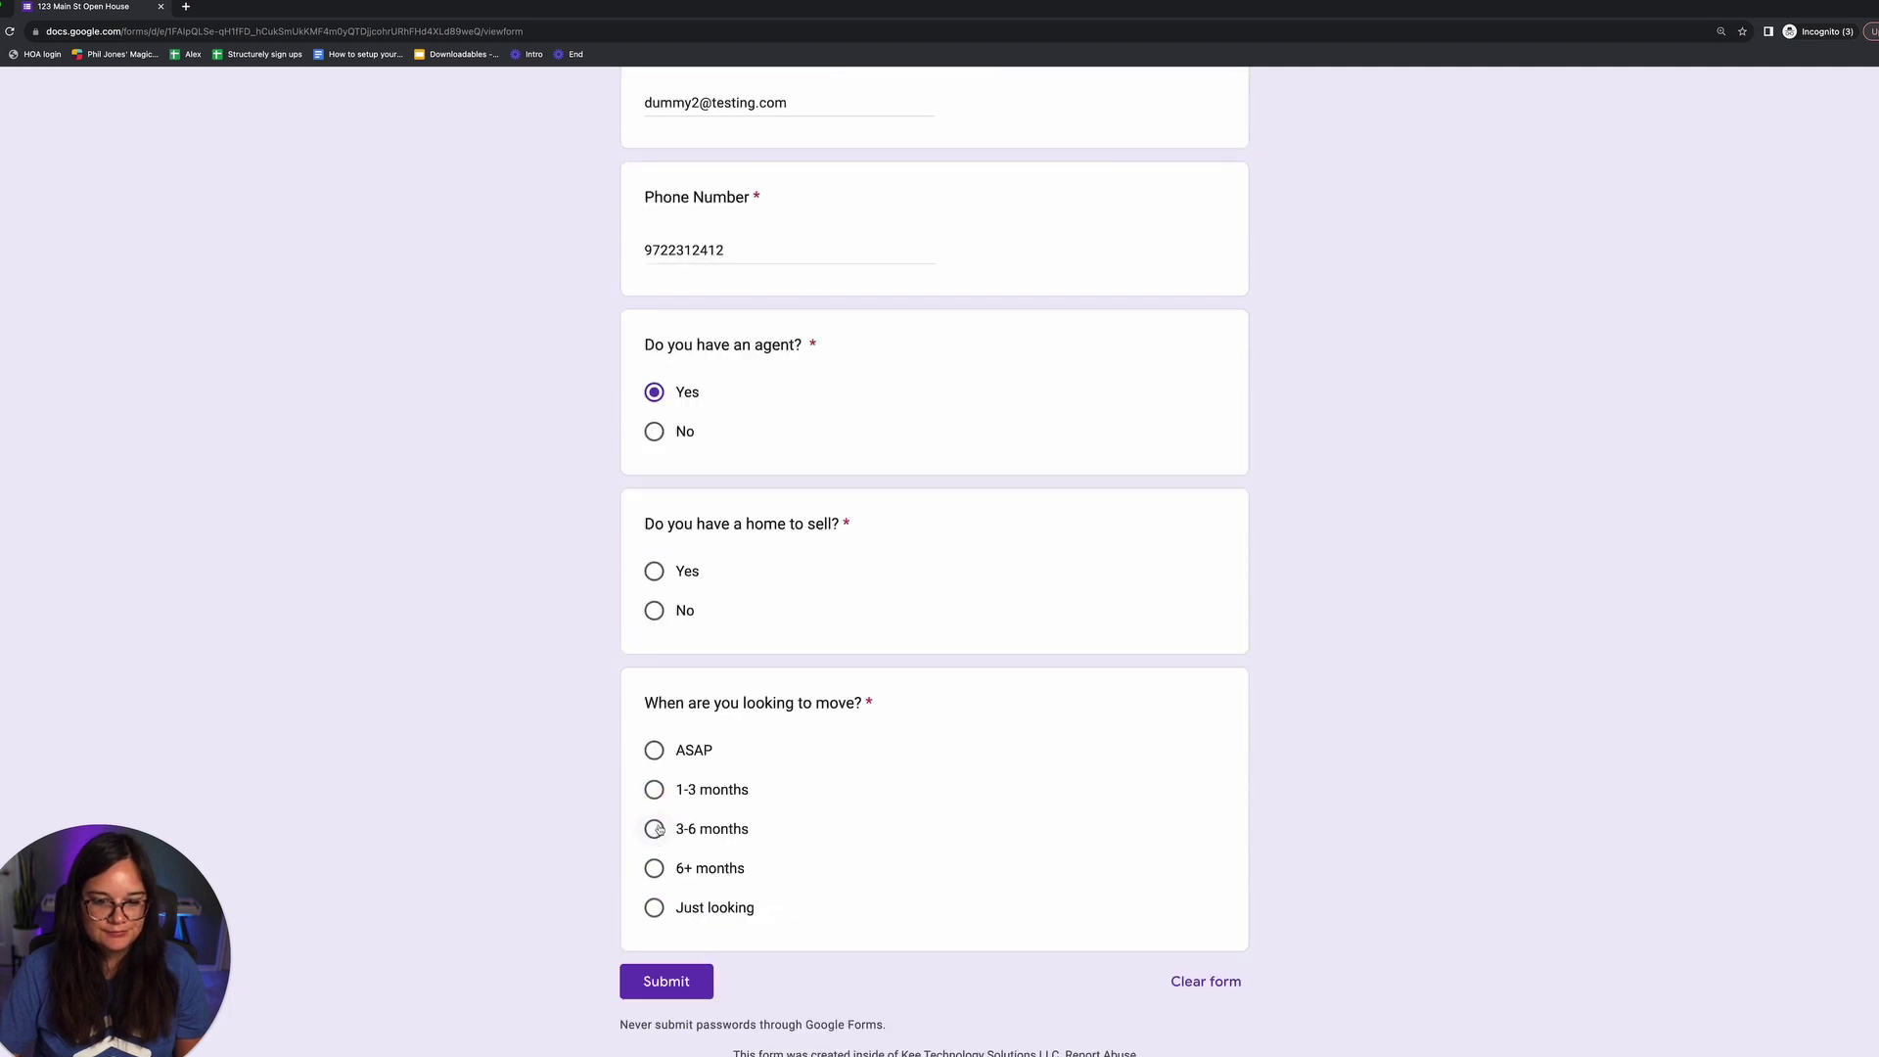
click(655, 572)
click(654, 868)
click(665, 981)
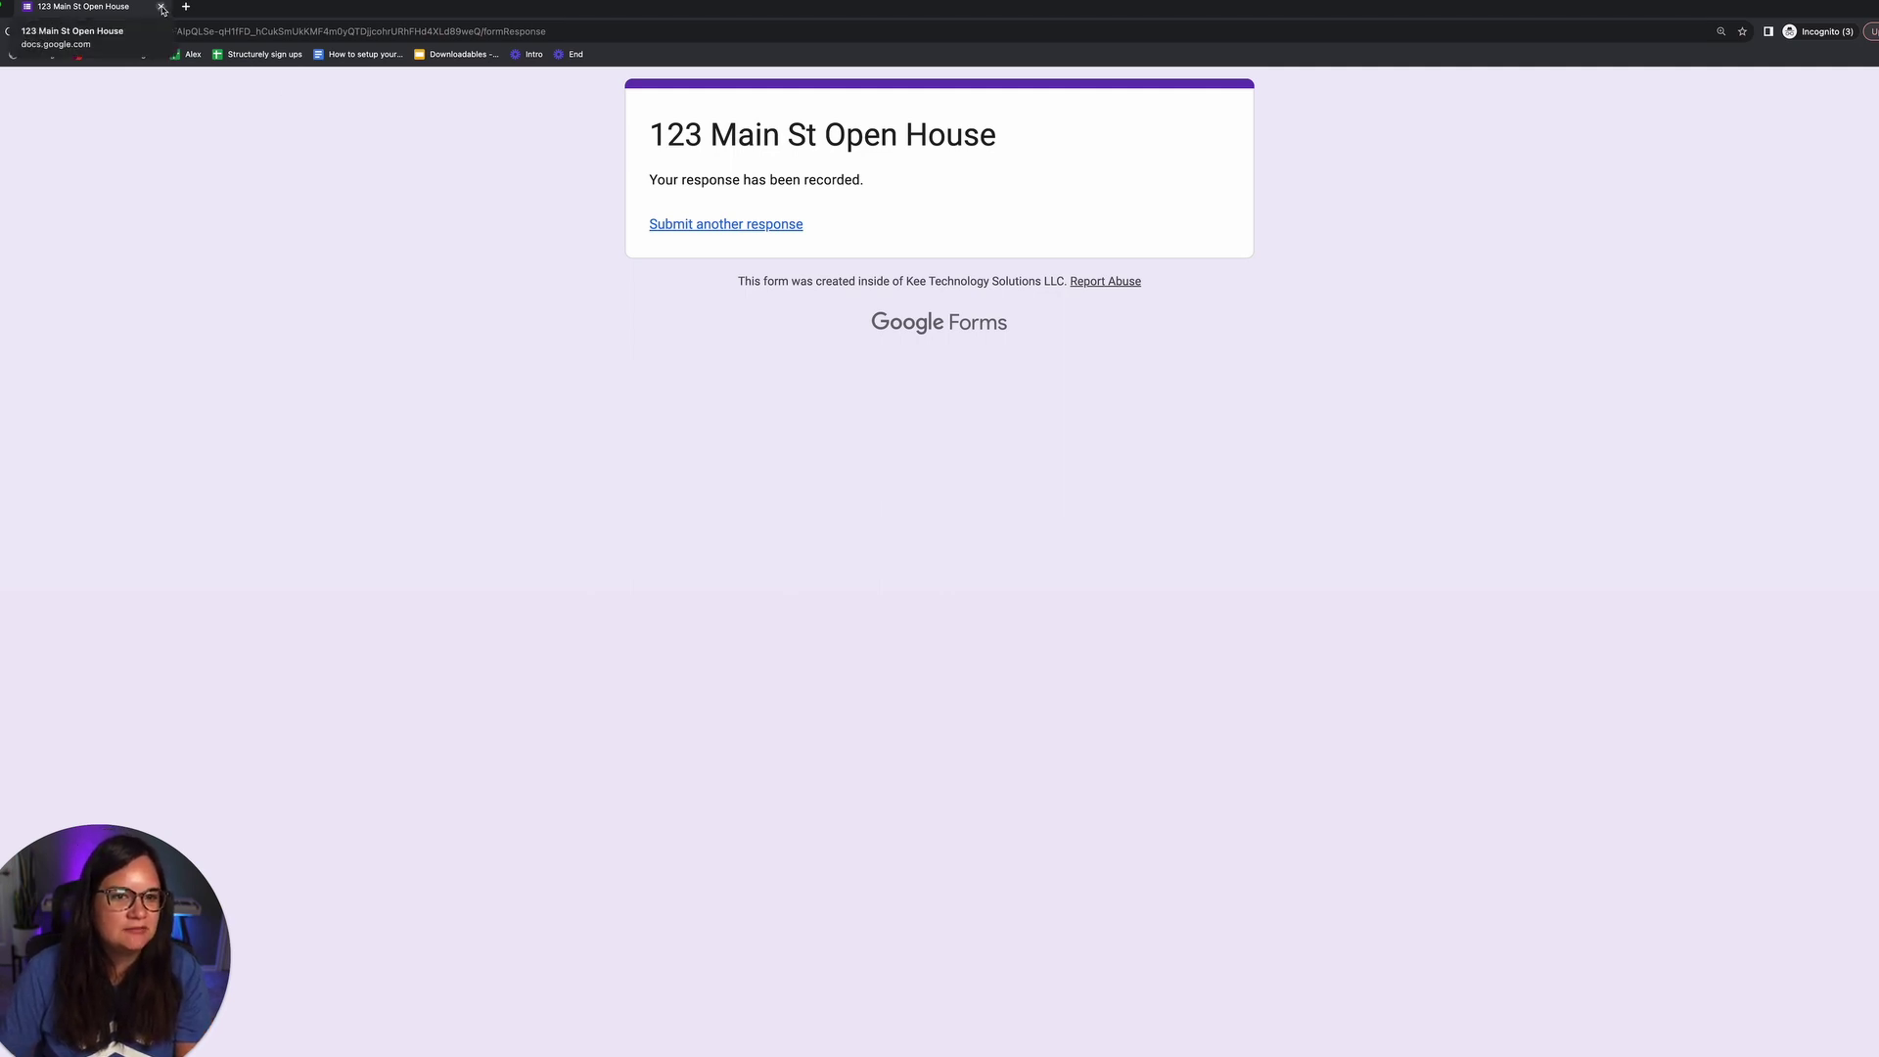
click(163, 9)
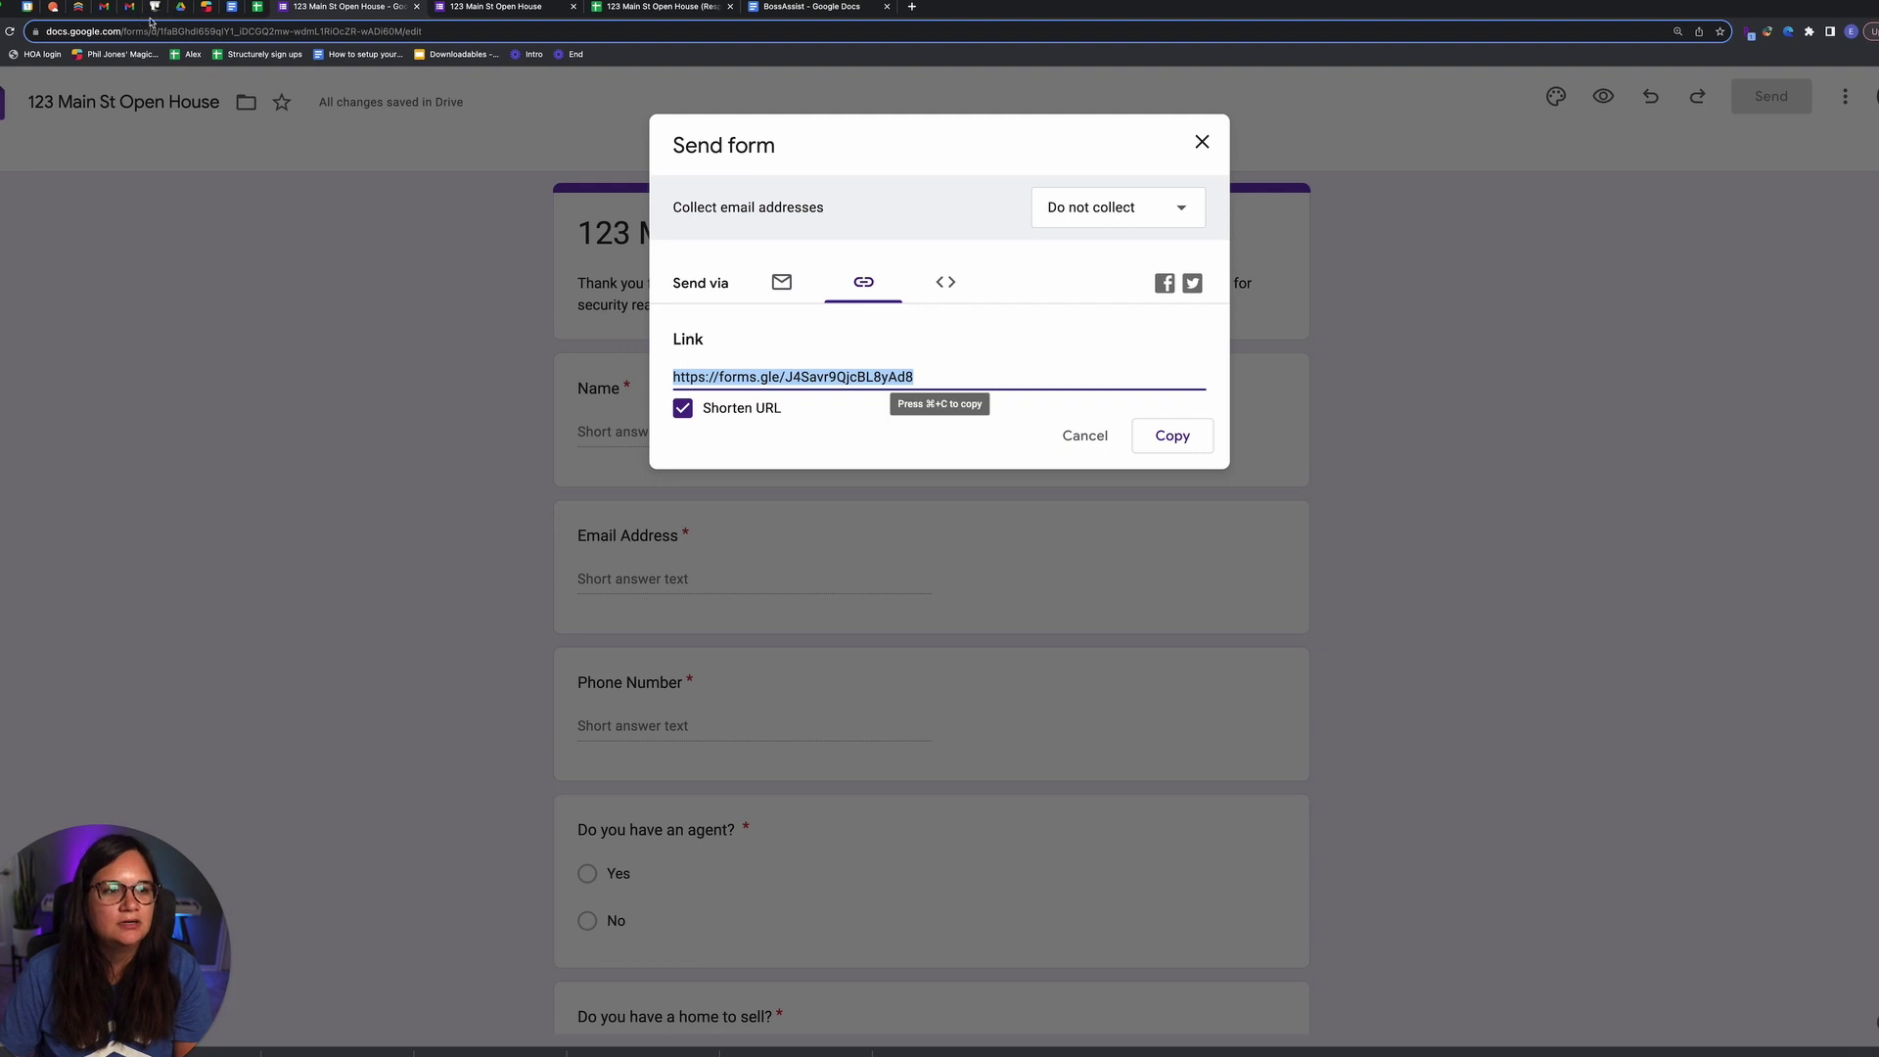
Step: Go to the Zapier site in a new browser tab
click(913, 8)
text(zapier)
key(Return)
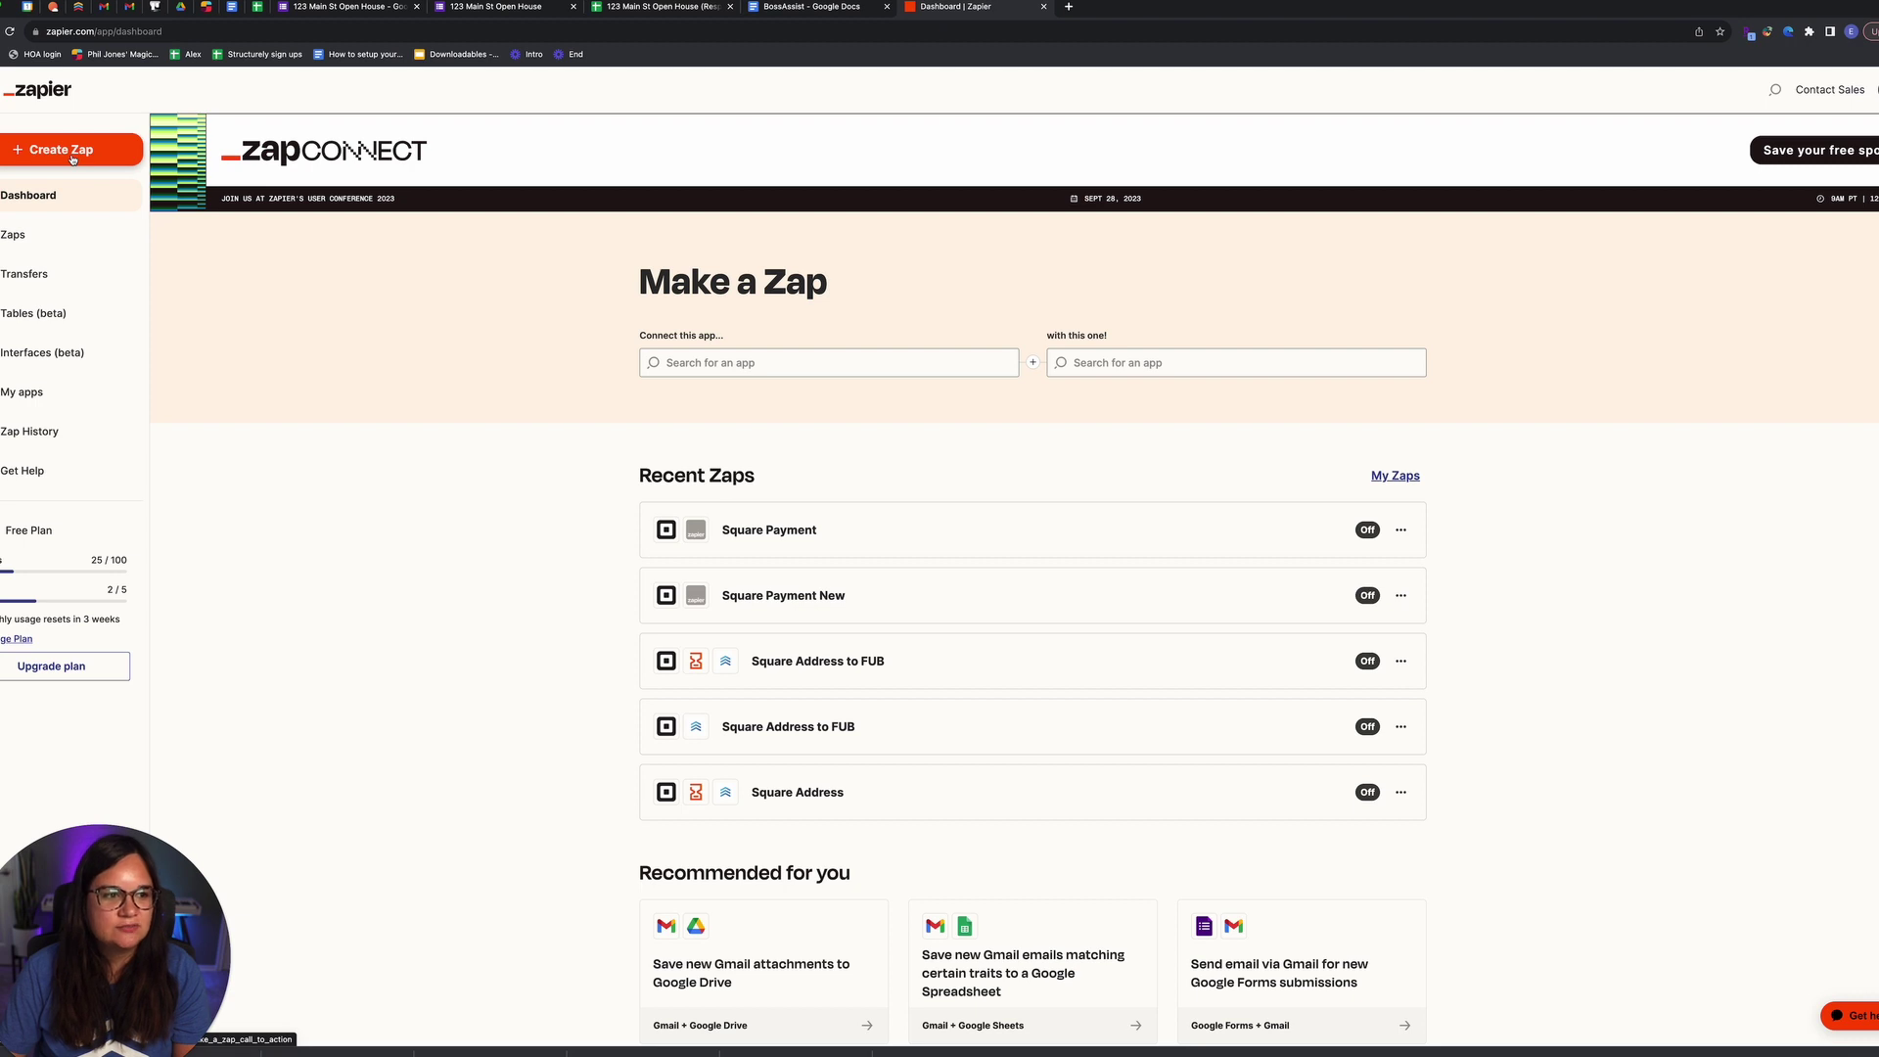
Step: Create a new Zap with a Google Sheets 'New or Updated Spreadsheet Row' trigger
click(61, 149)
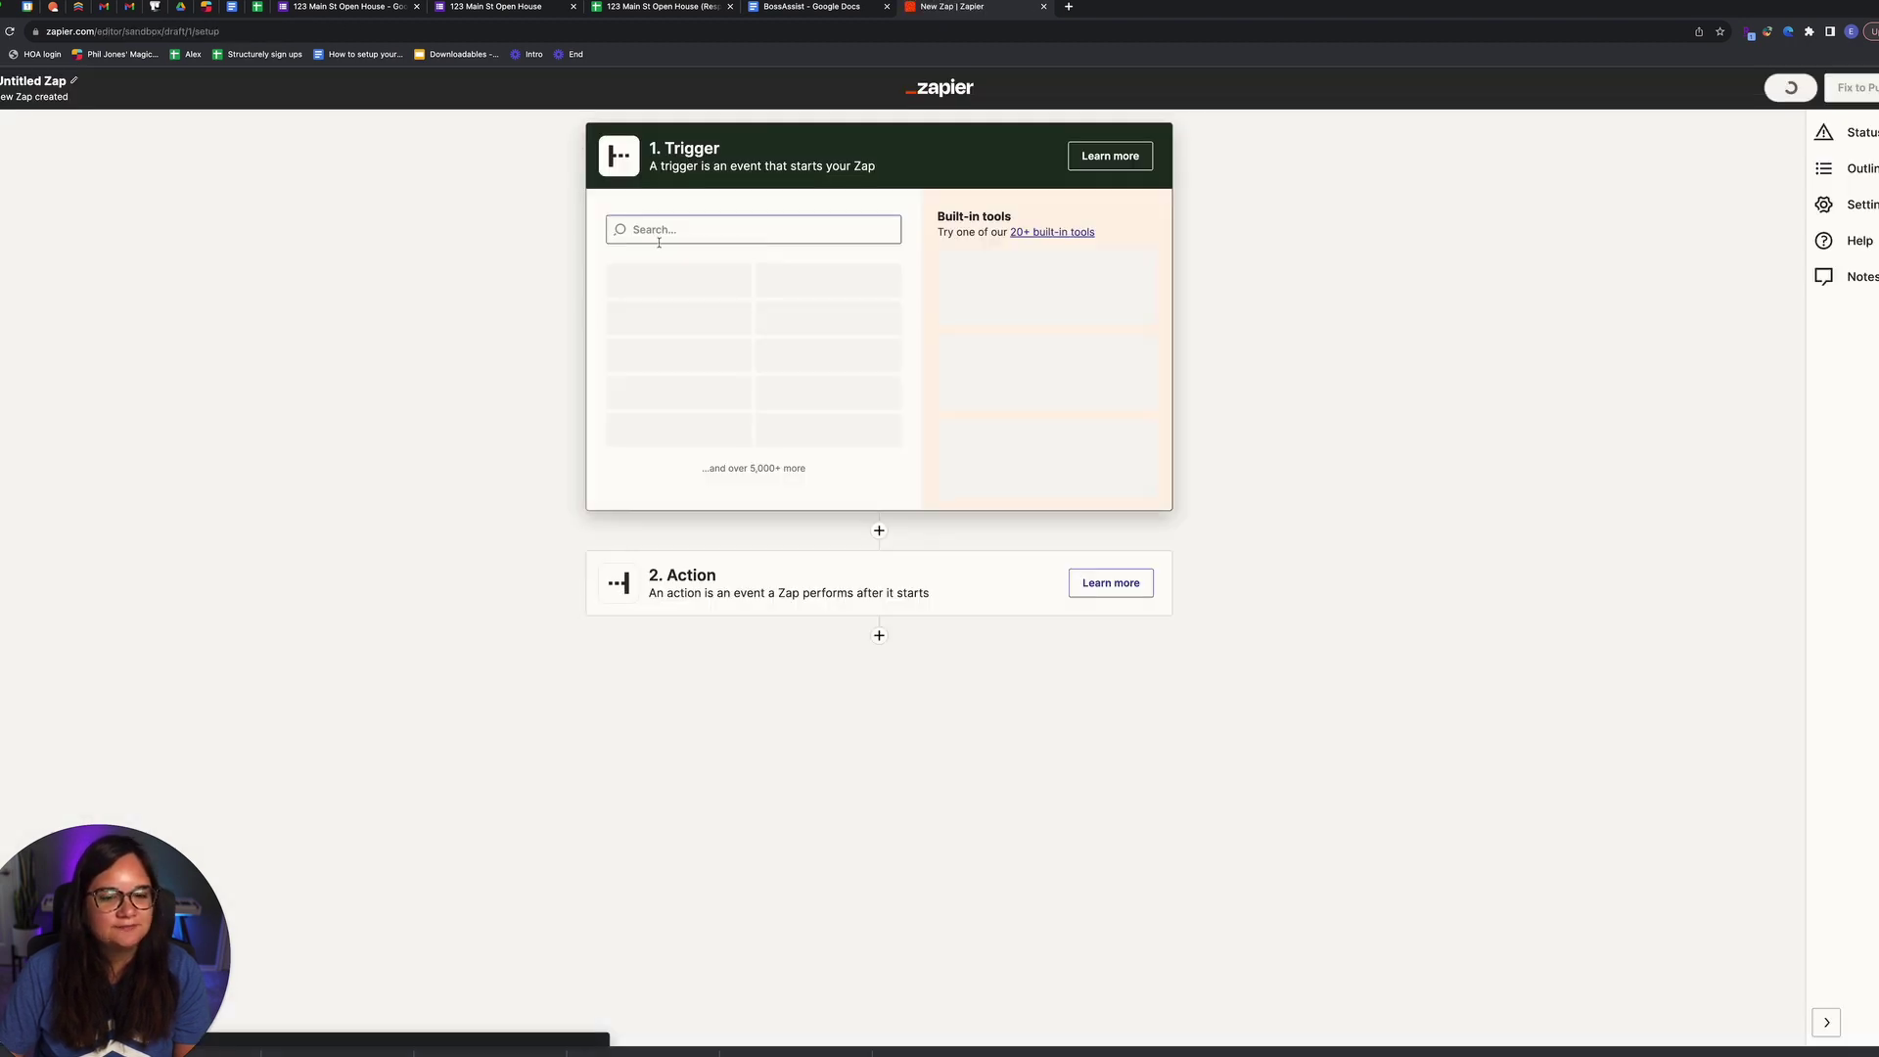
click(662, 231)
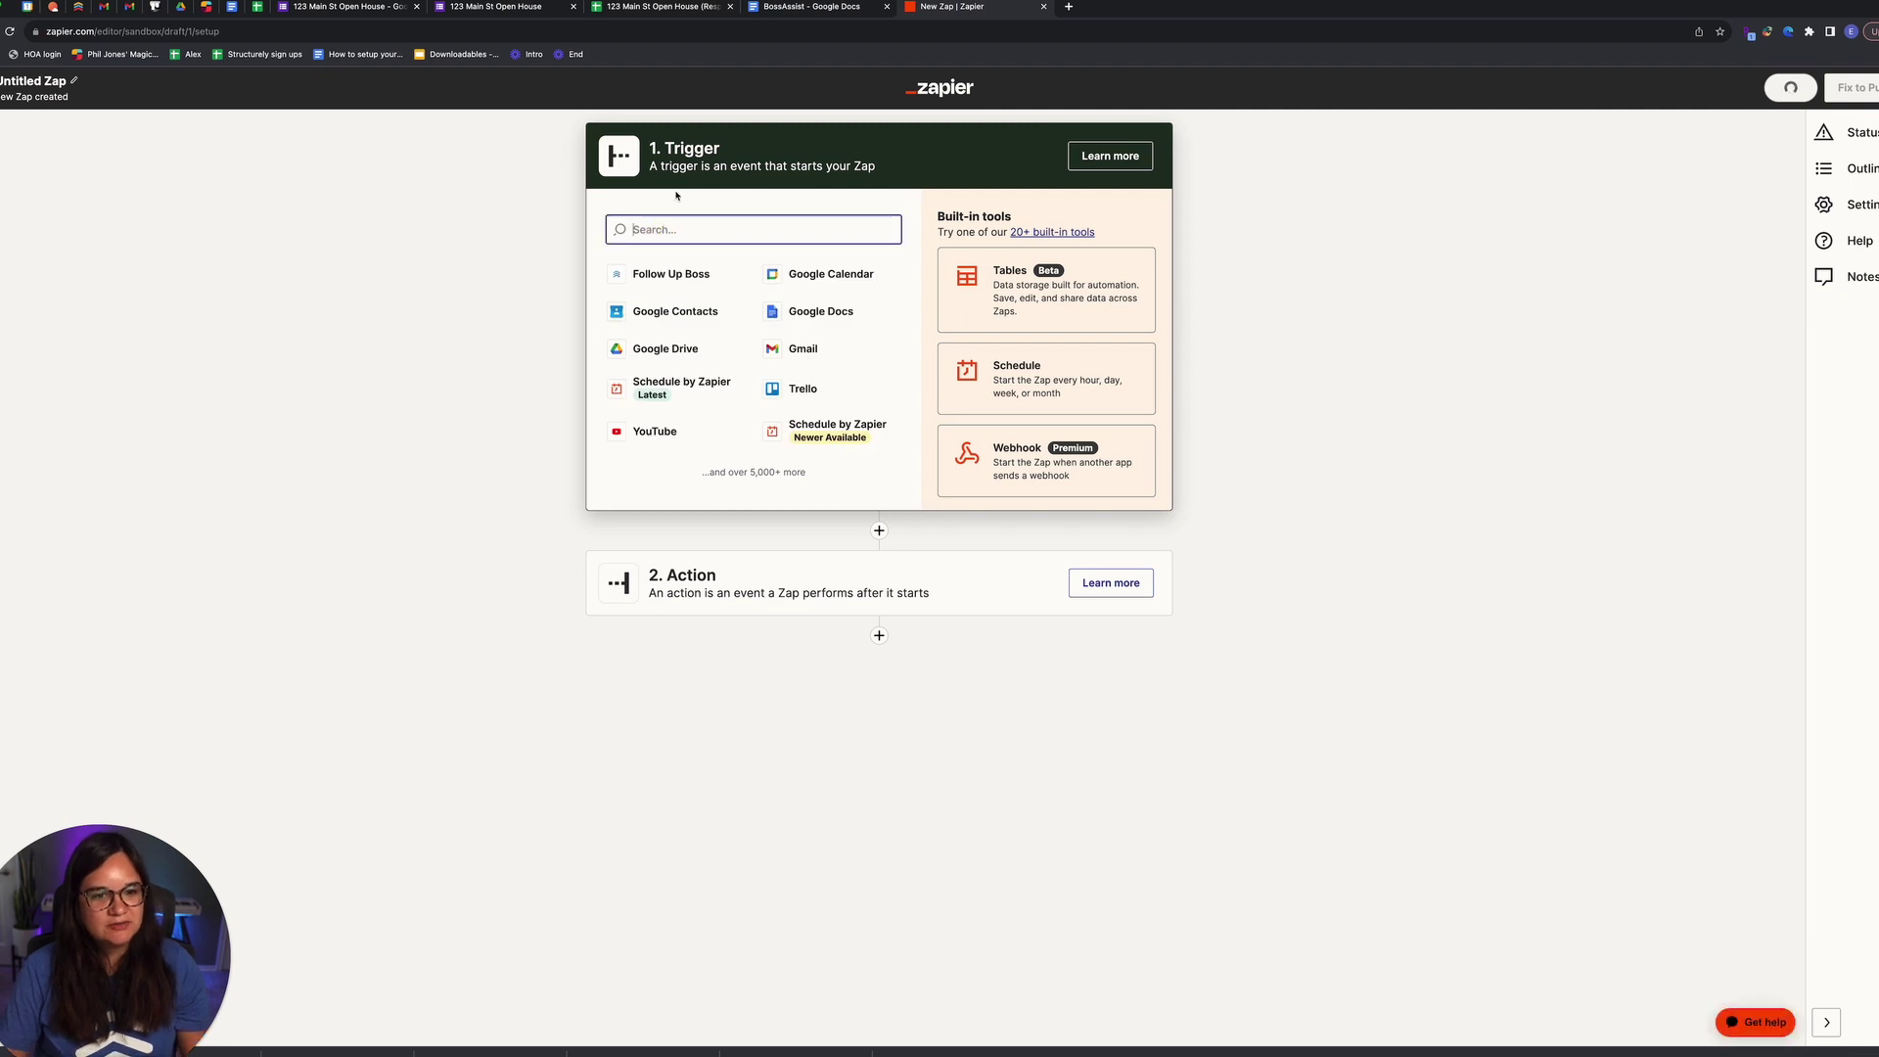
text(Sheet)
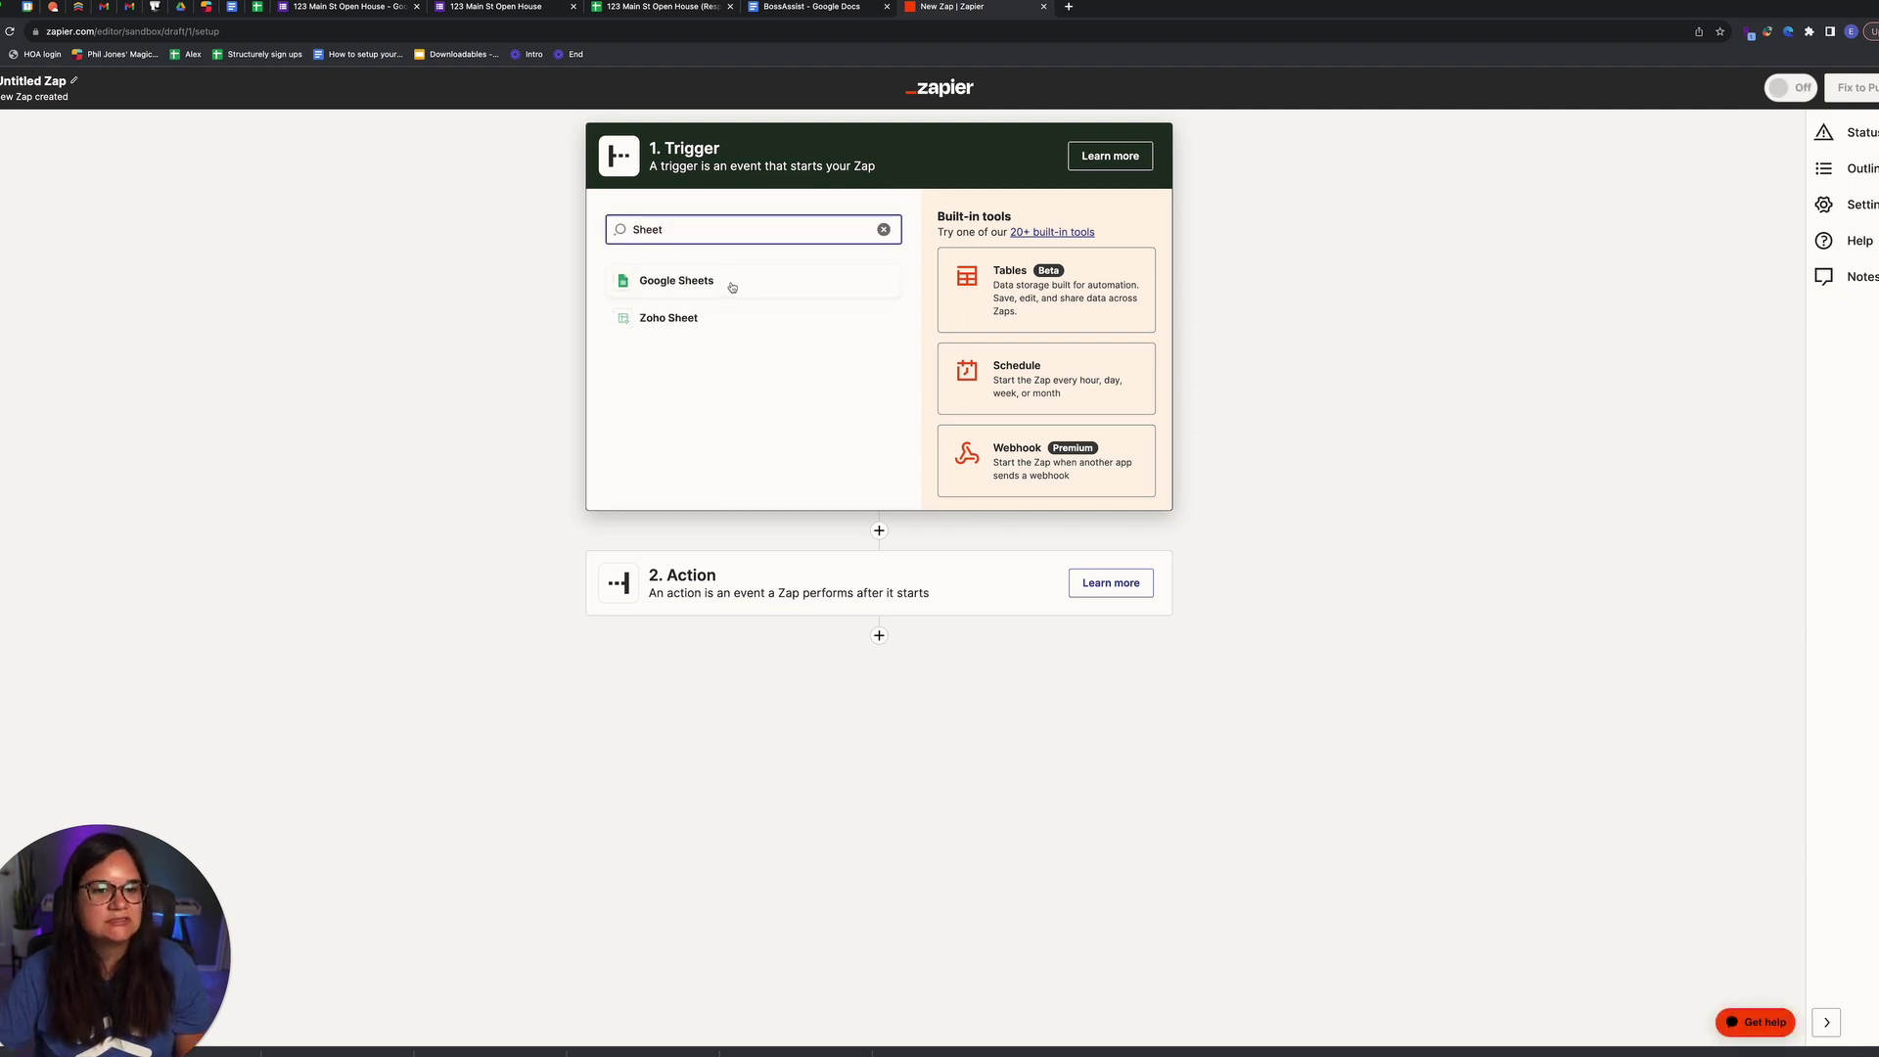
click(732, 287)
click(741, 332)
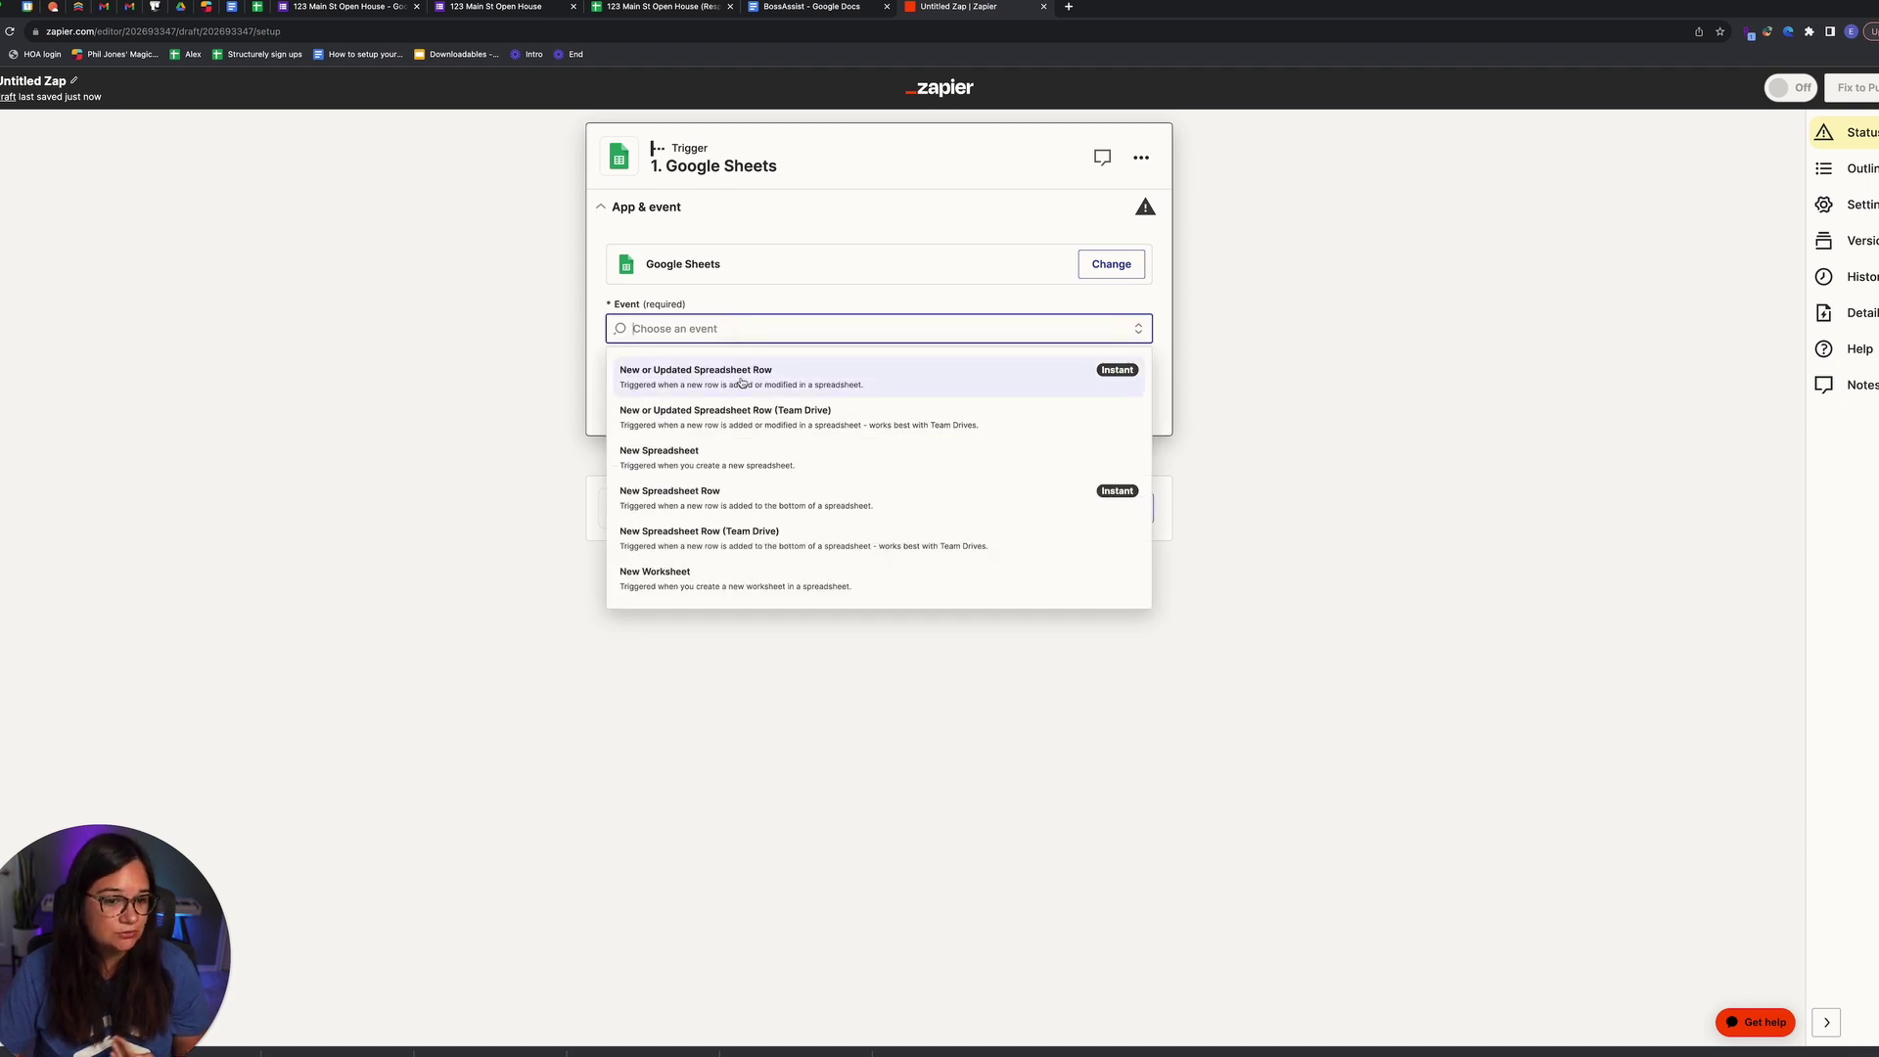
click(740, 381)
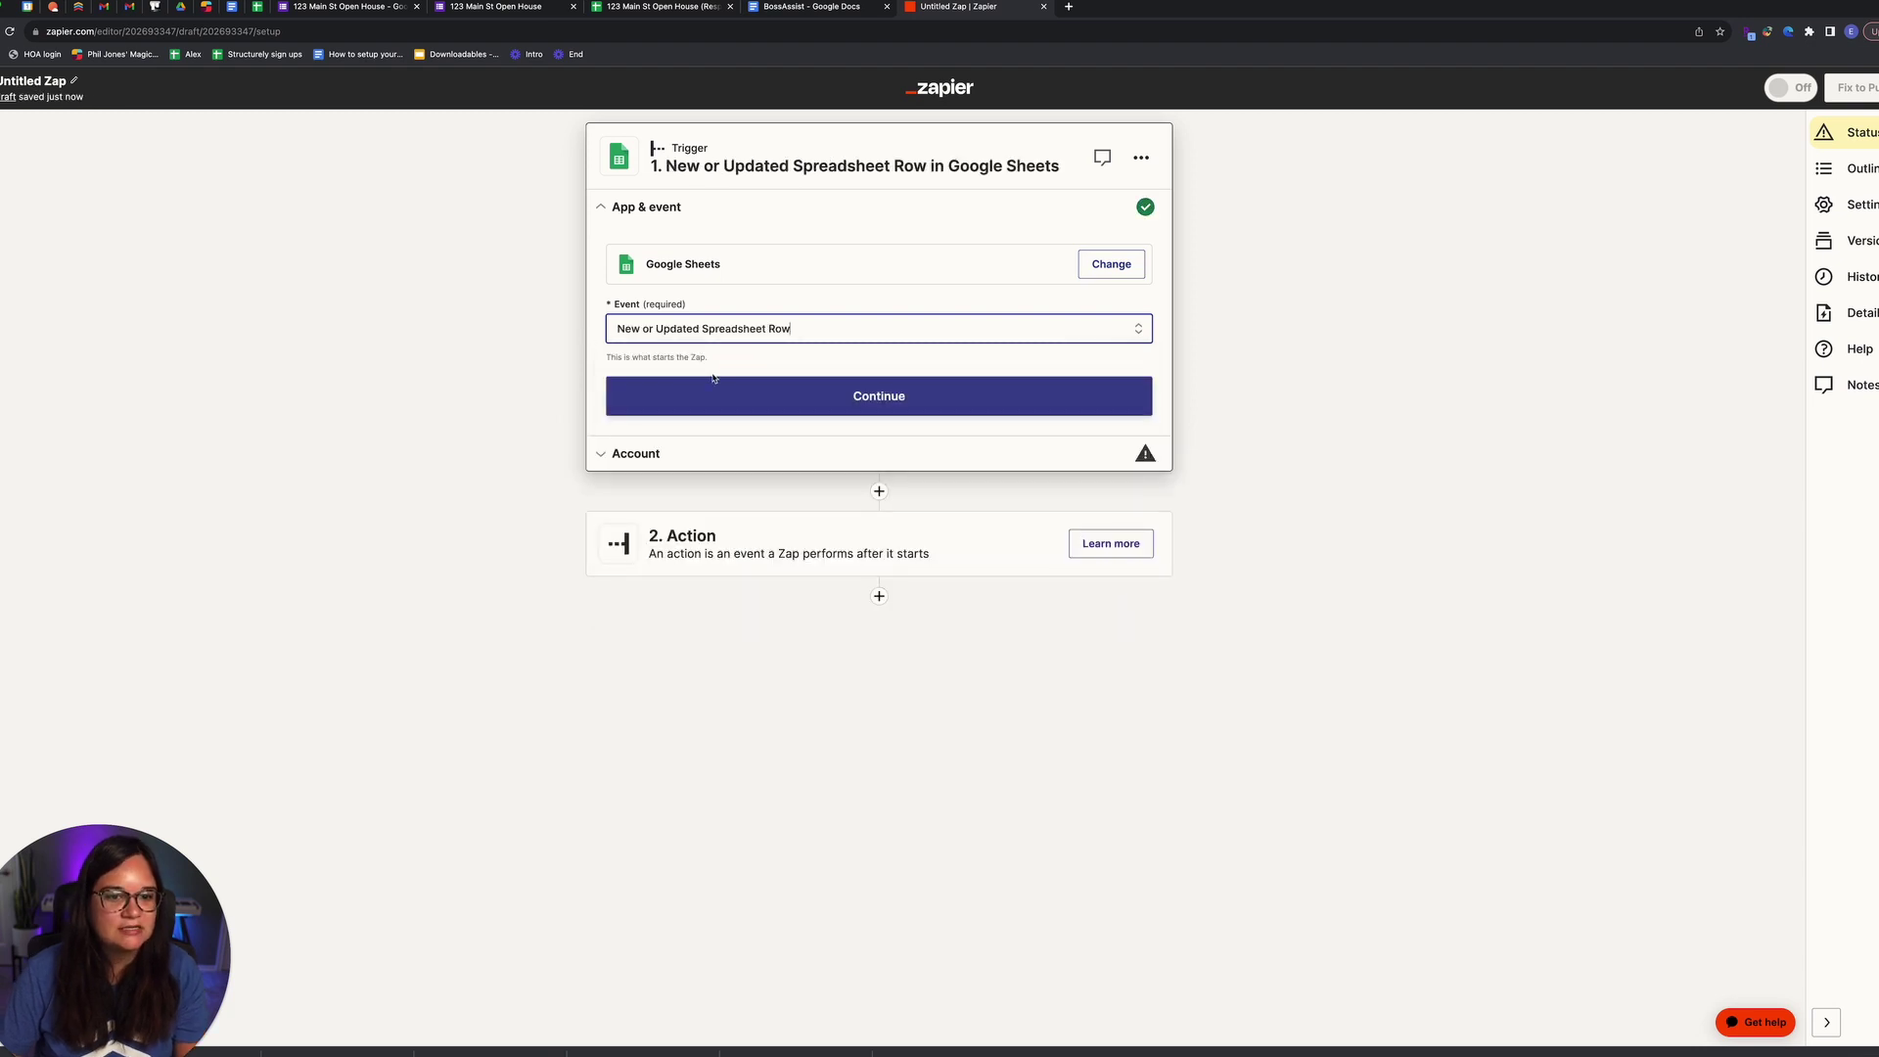
click(803, 409)
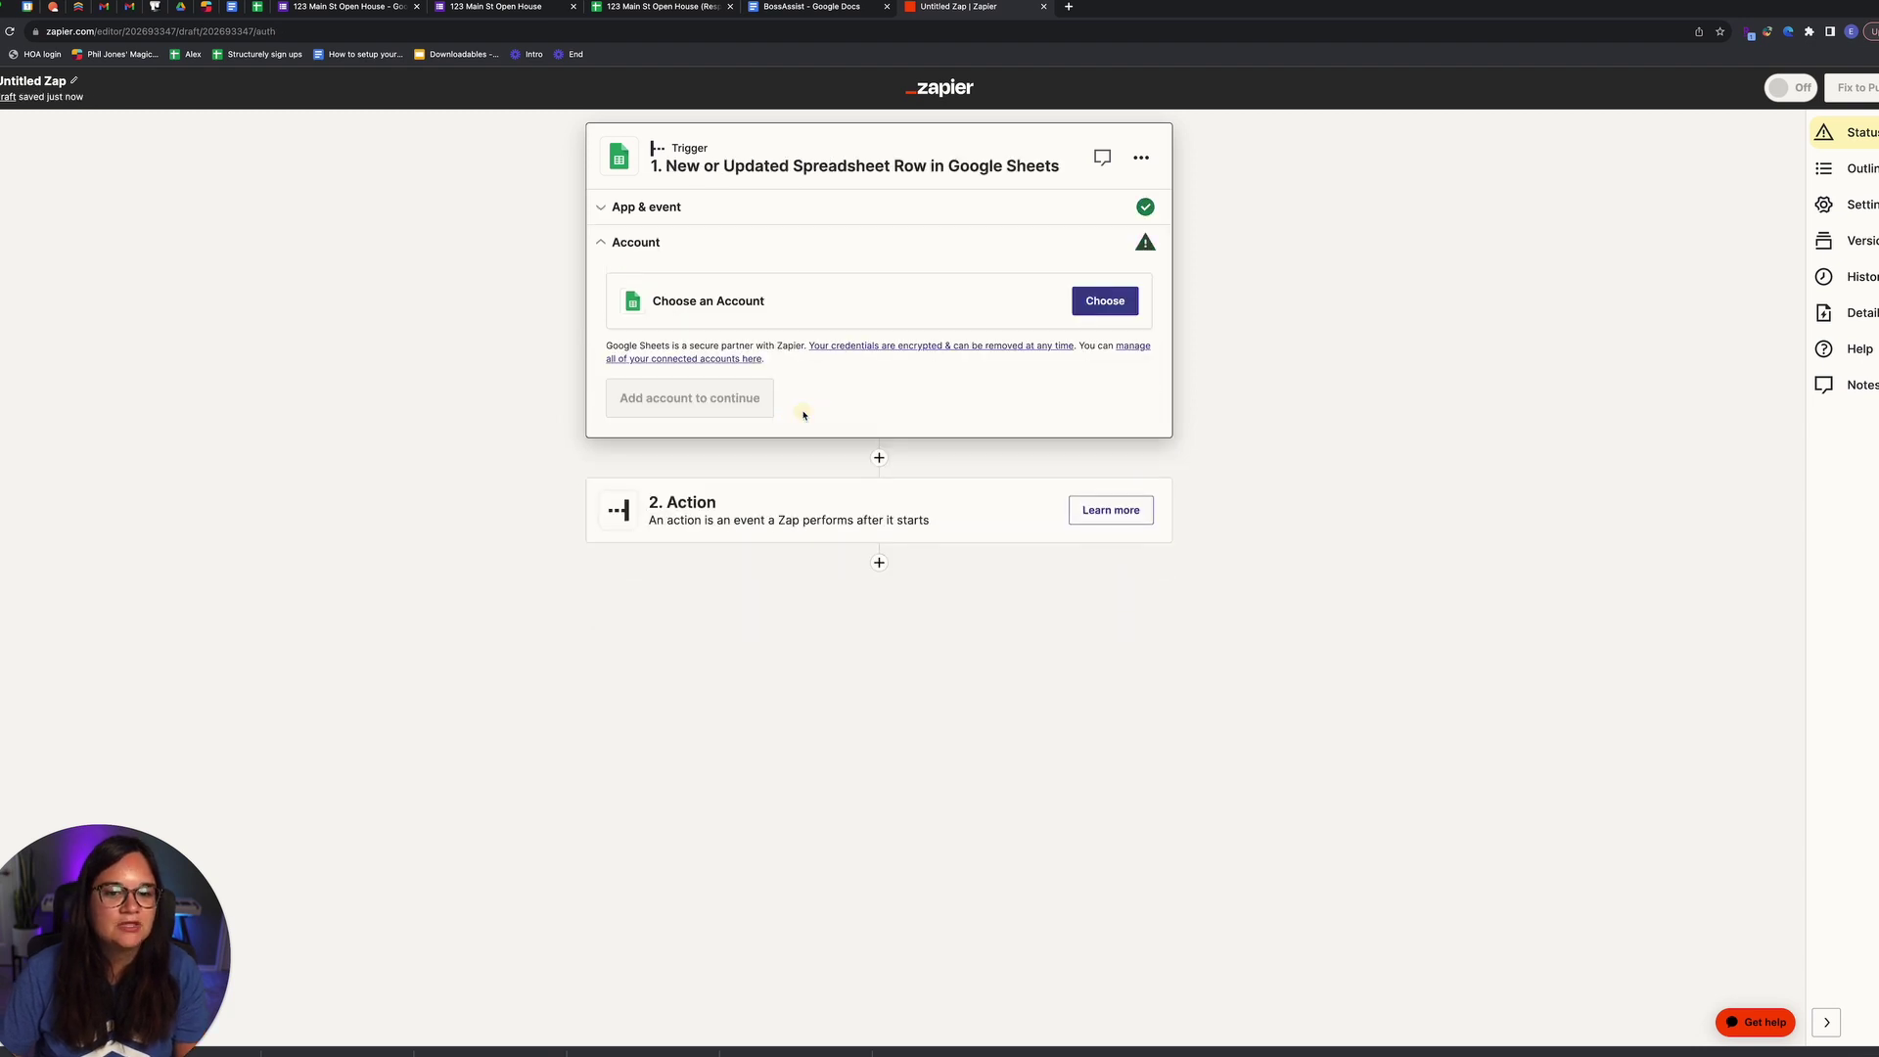
Step: Connect the Google account to the Zap's Google Sheets trigger
click(1112, 310)
click(783, 466)
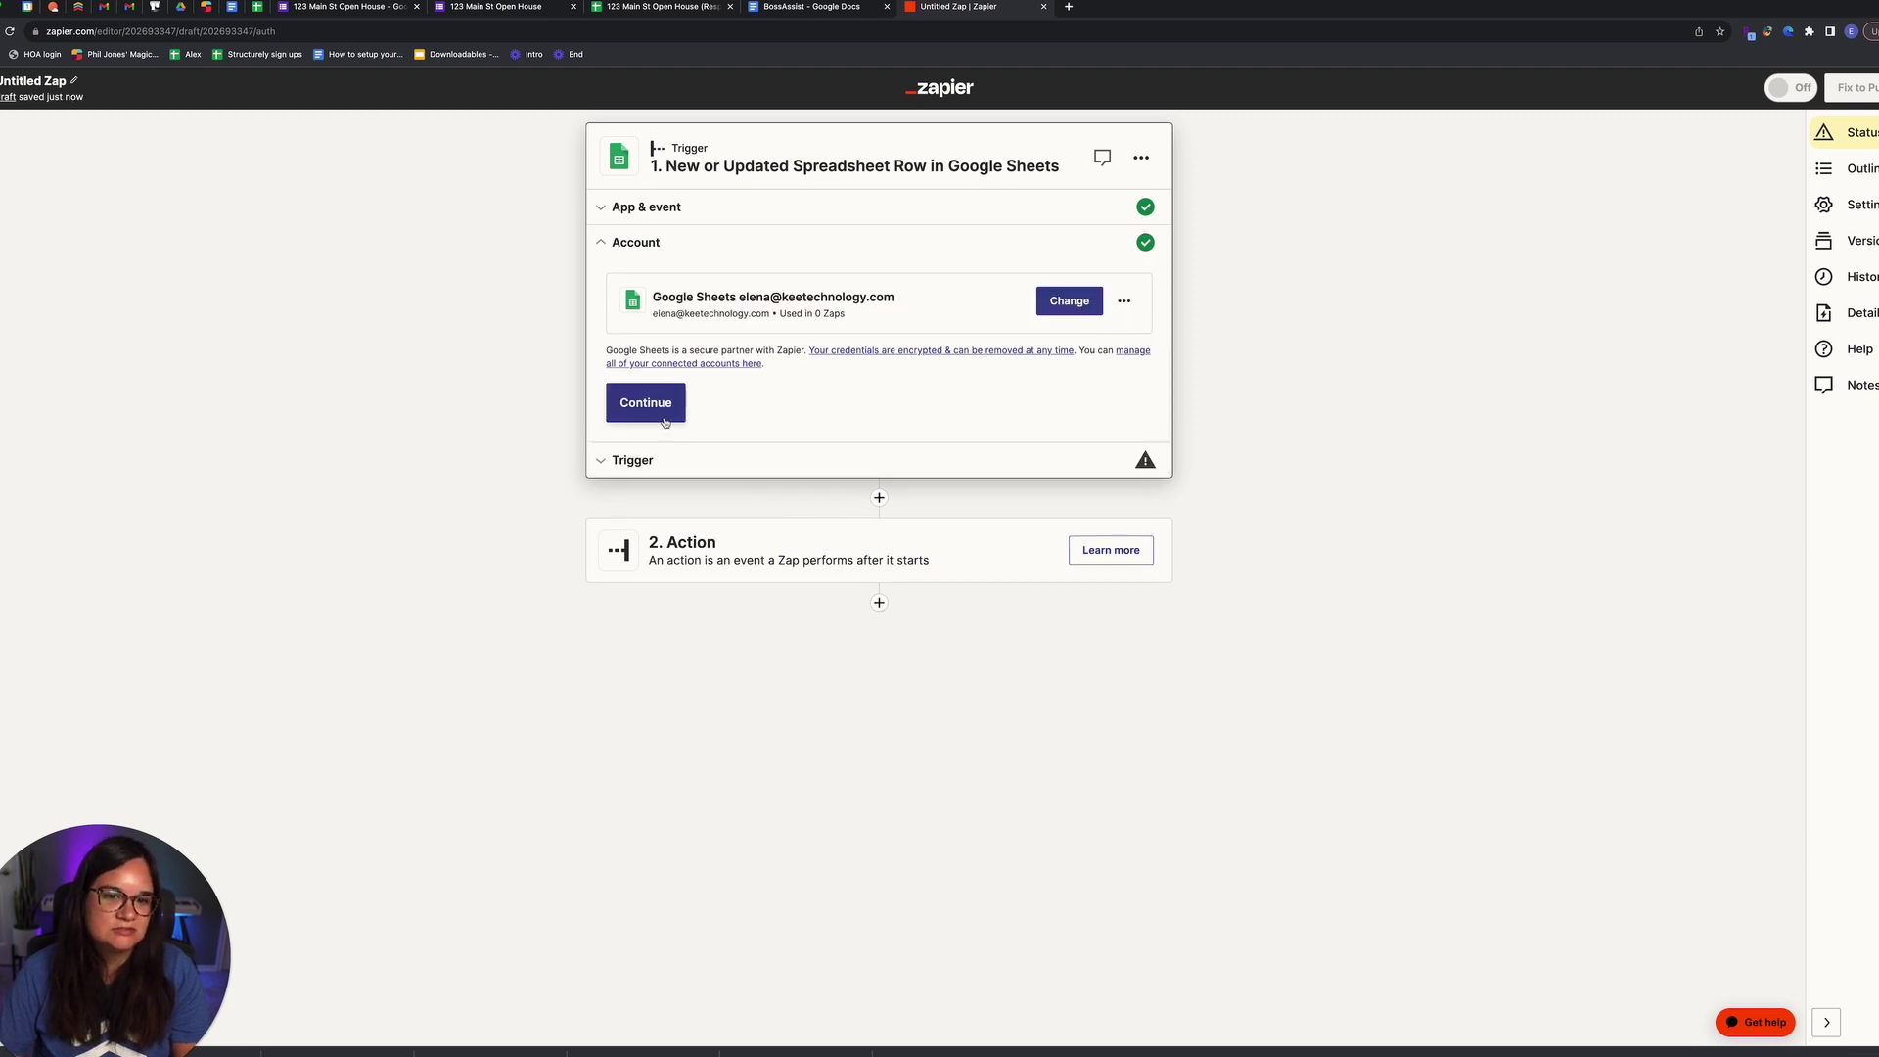
click(664, 423)
Step: Set the trigger spreadsheet to '123 Main St Open House (Responses)' and view that sheet
click(674, 409)
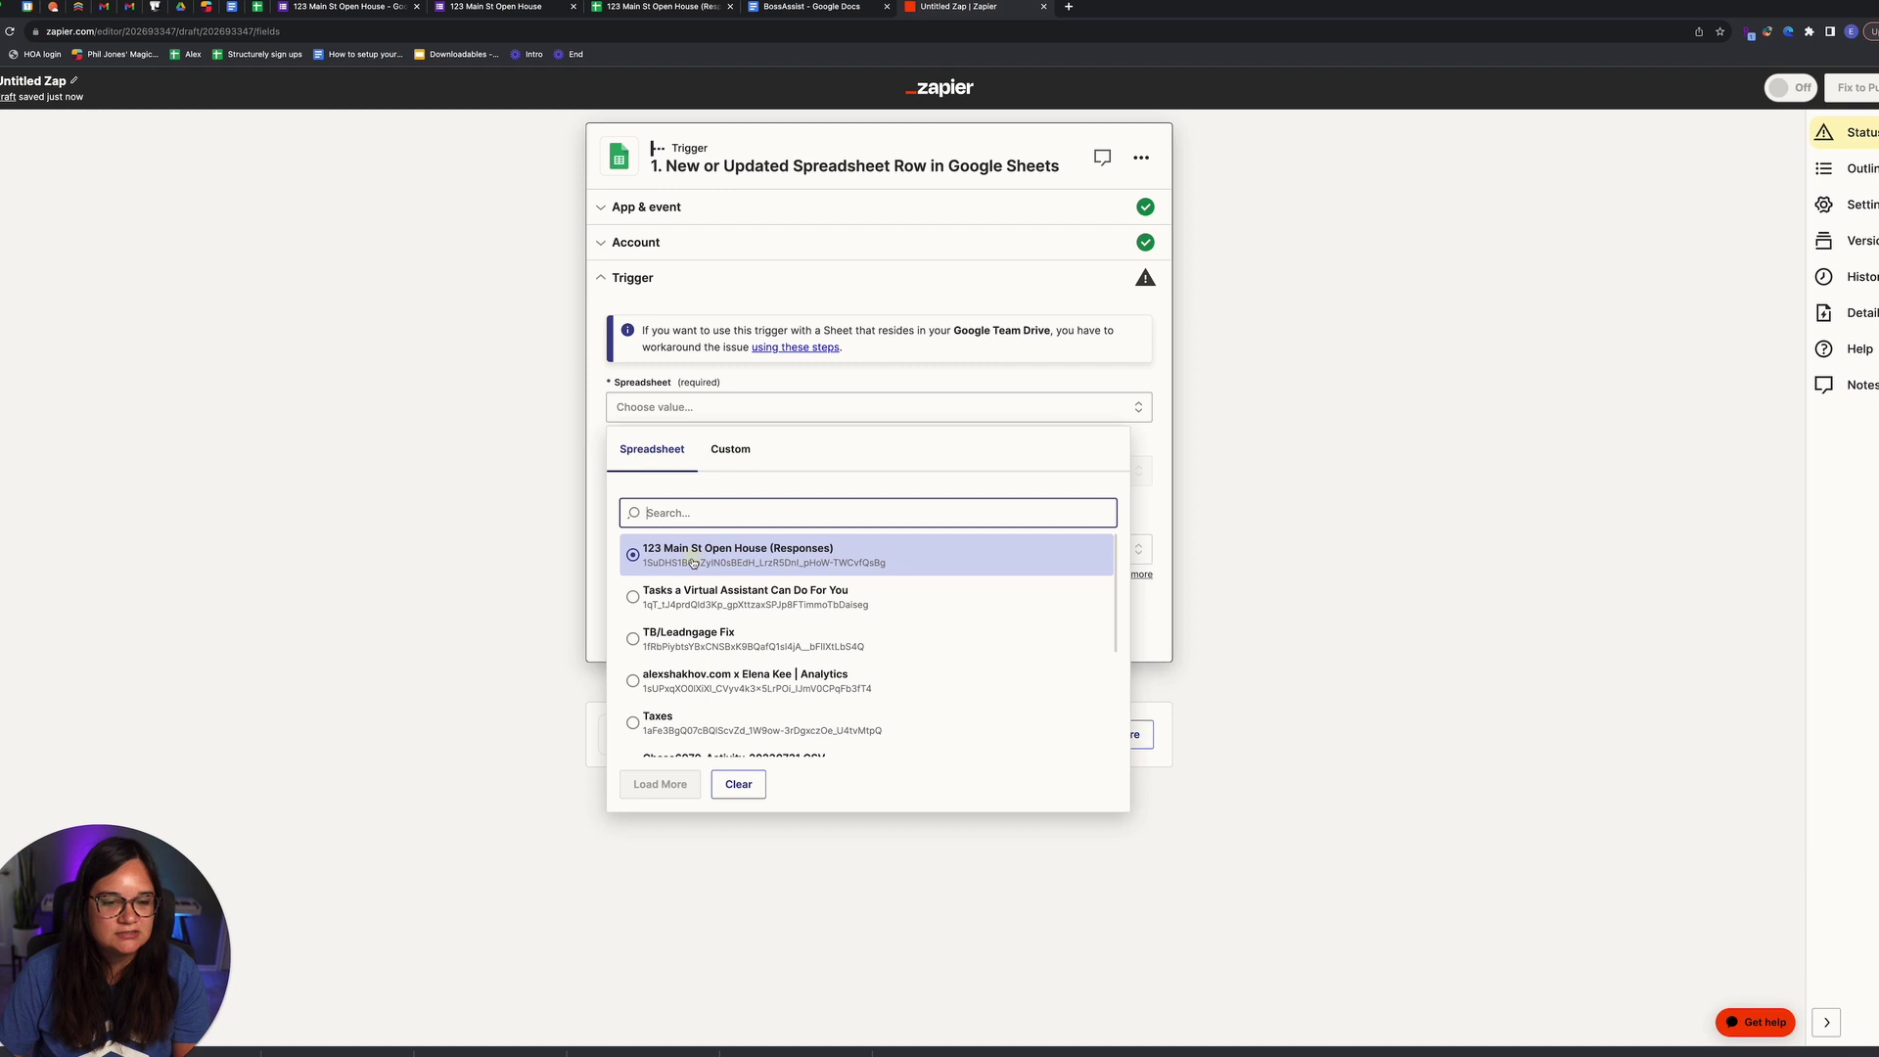
click(693, 557)
click(663, 473)
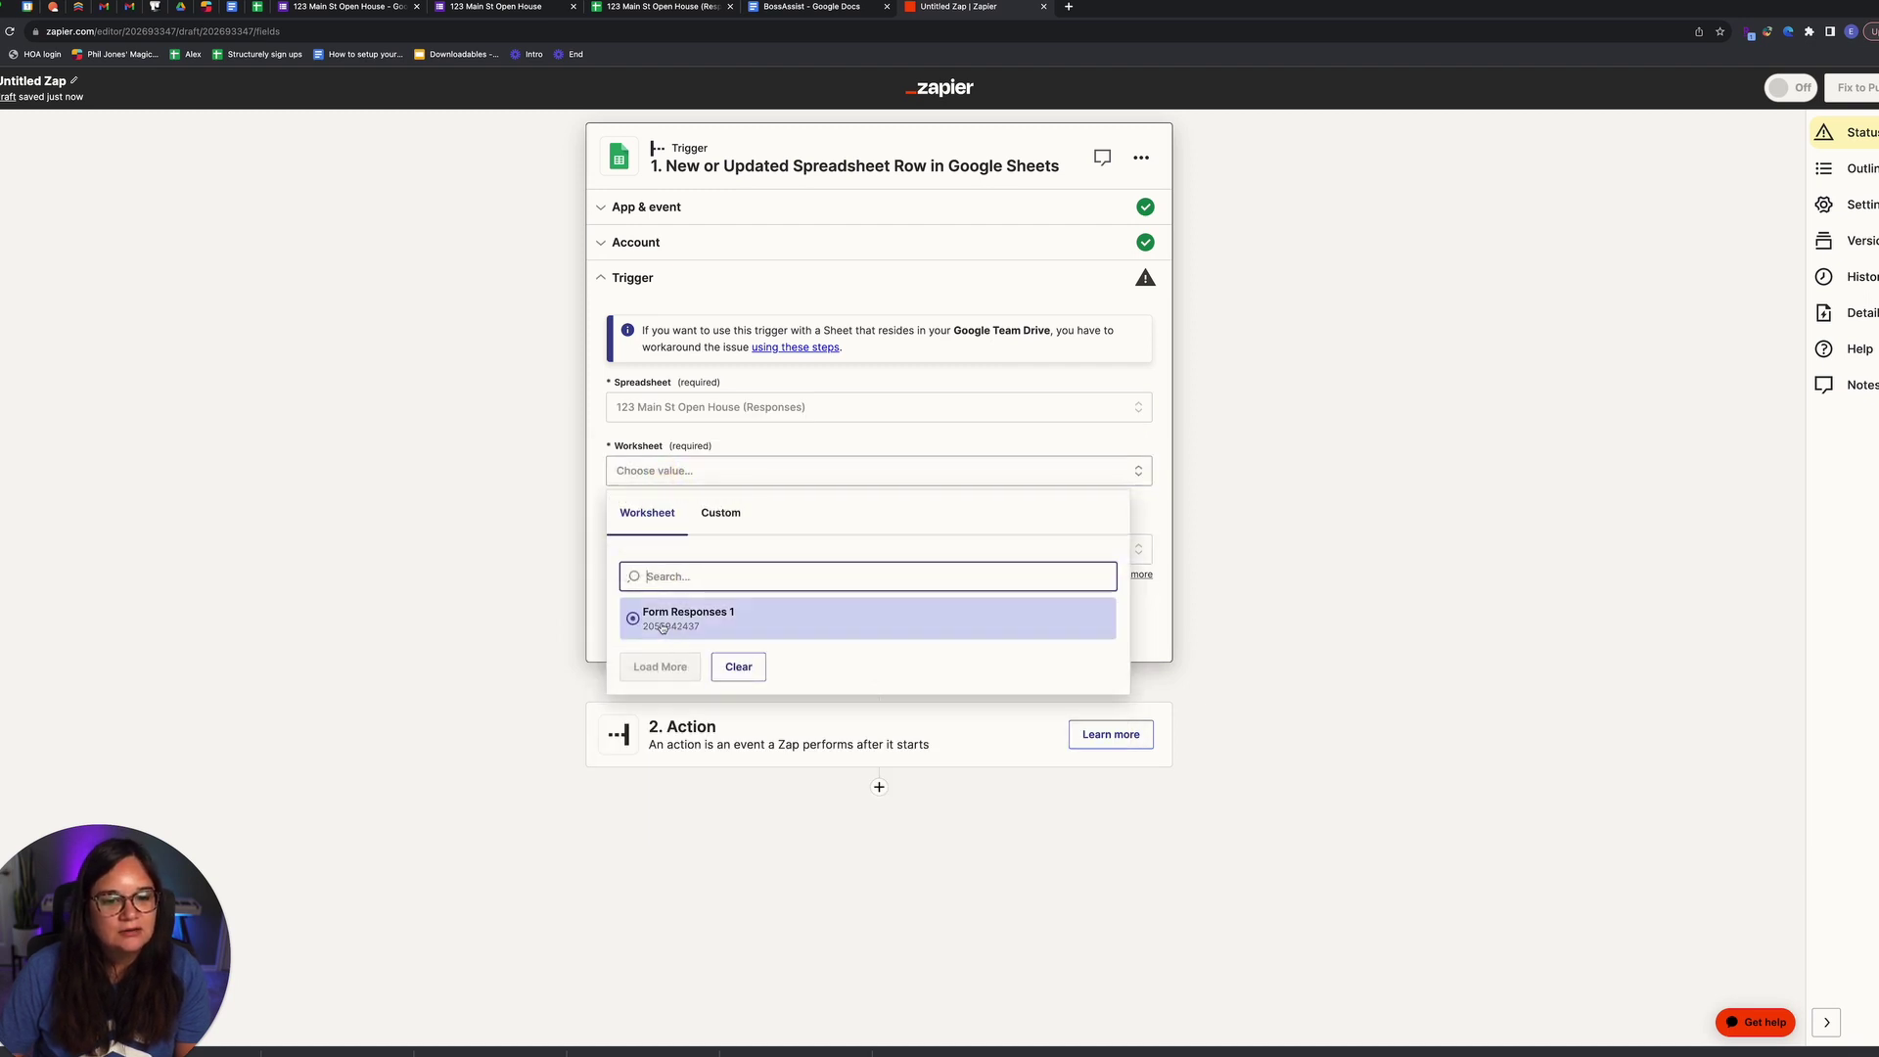
click(662, 6)
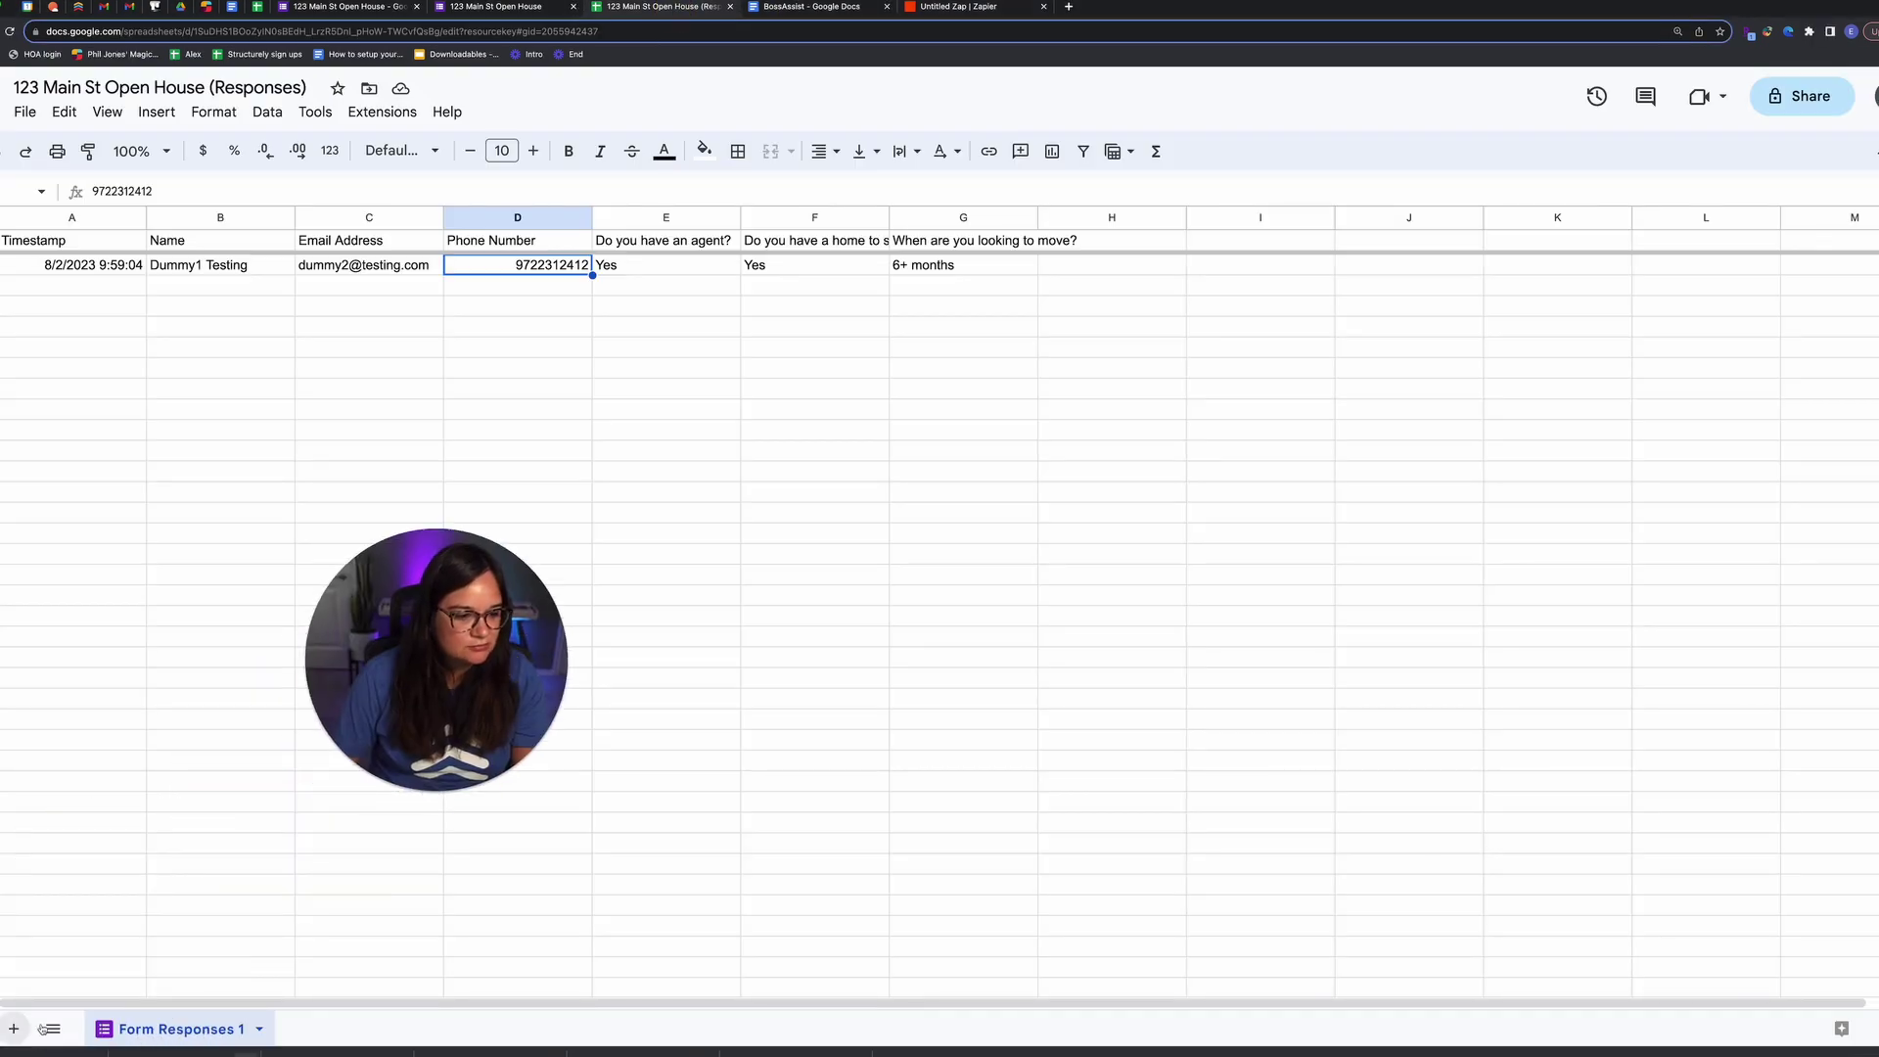
Step: Check the Form Responses 1 sheet, then set Form Responses 1 as the trigger worksheet
click(14, 1029)
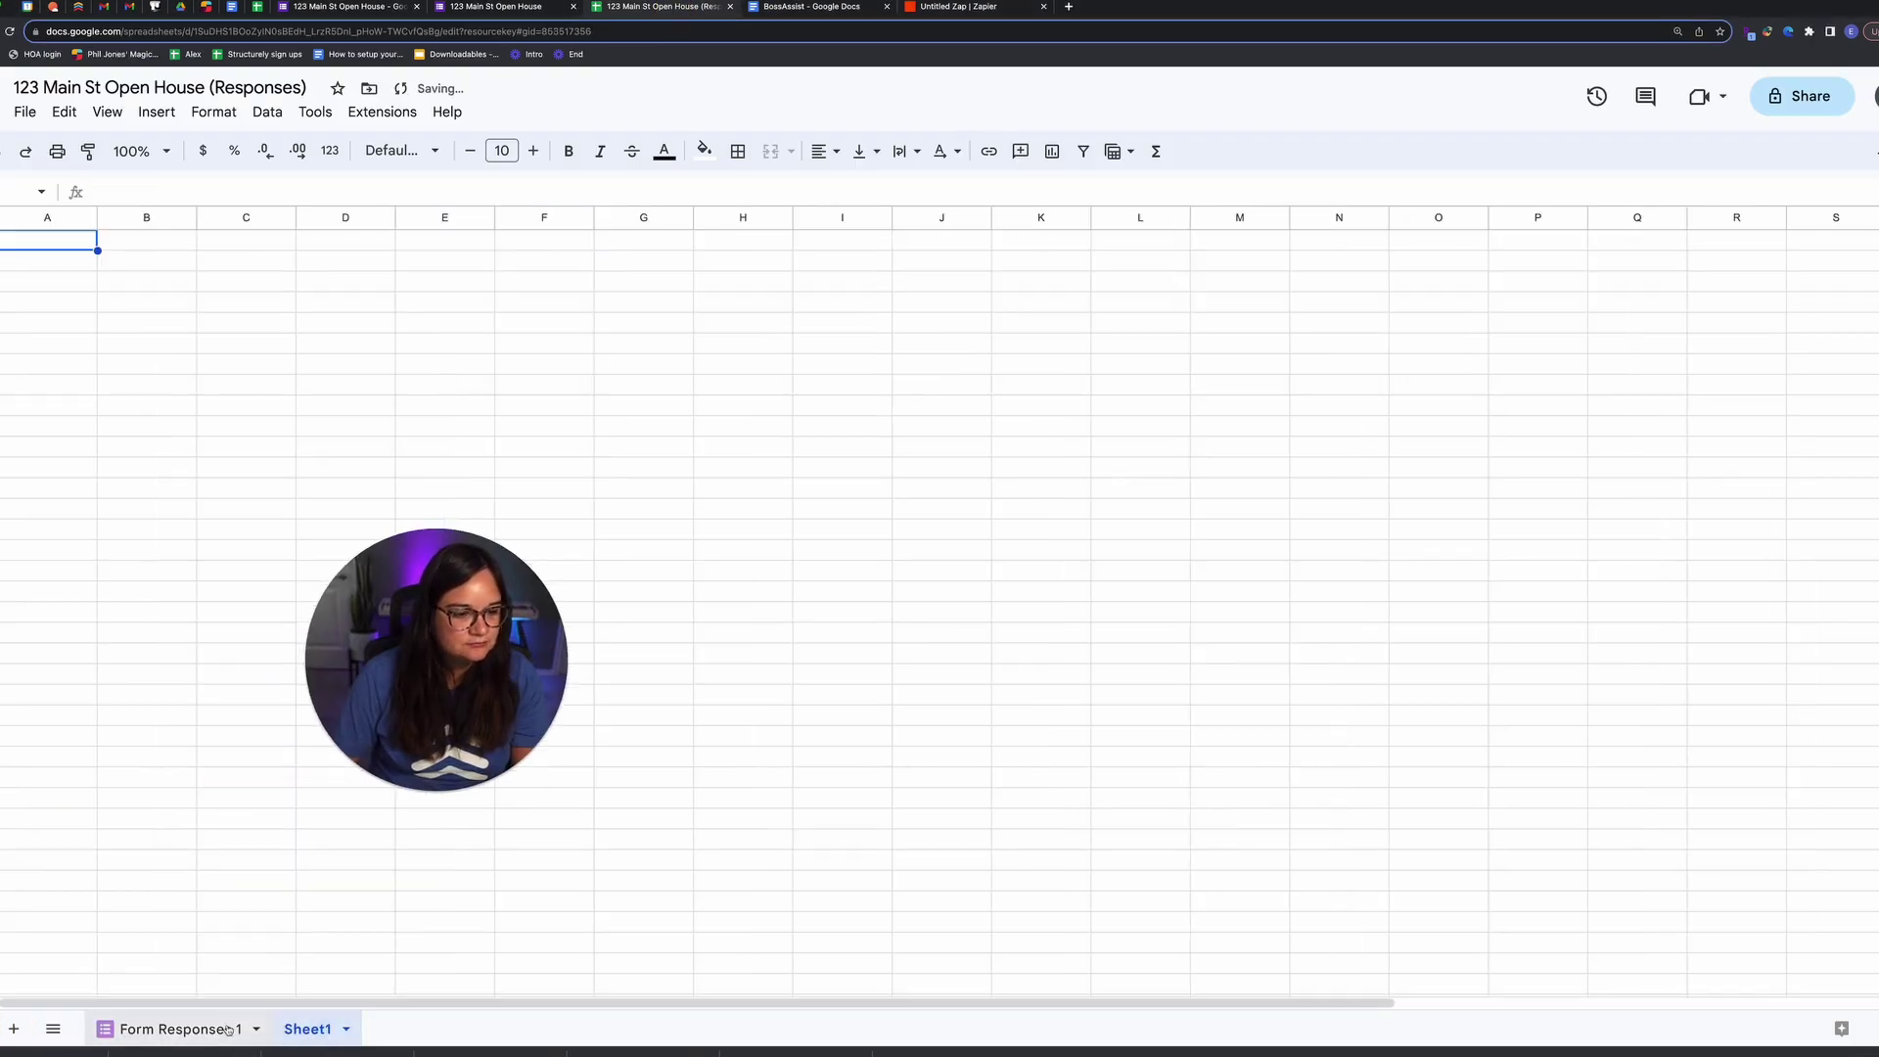
click(205, 1029)
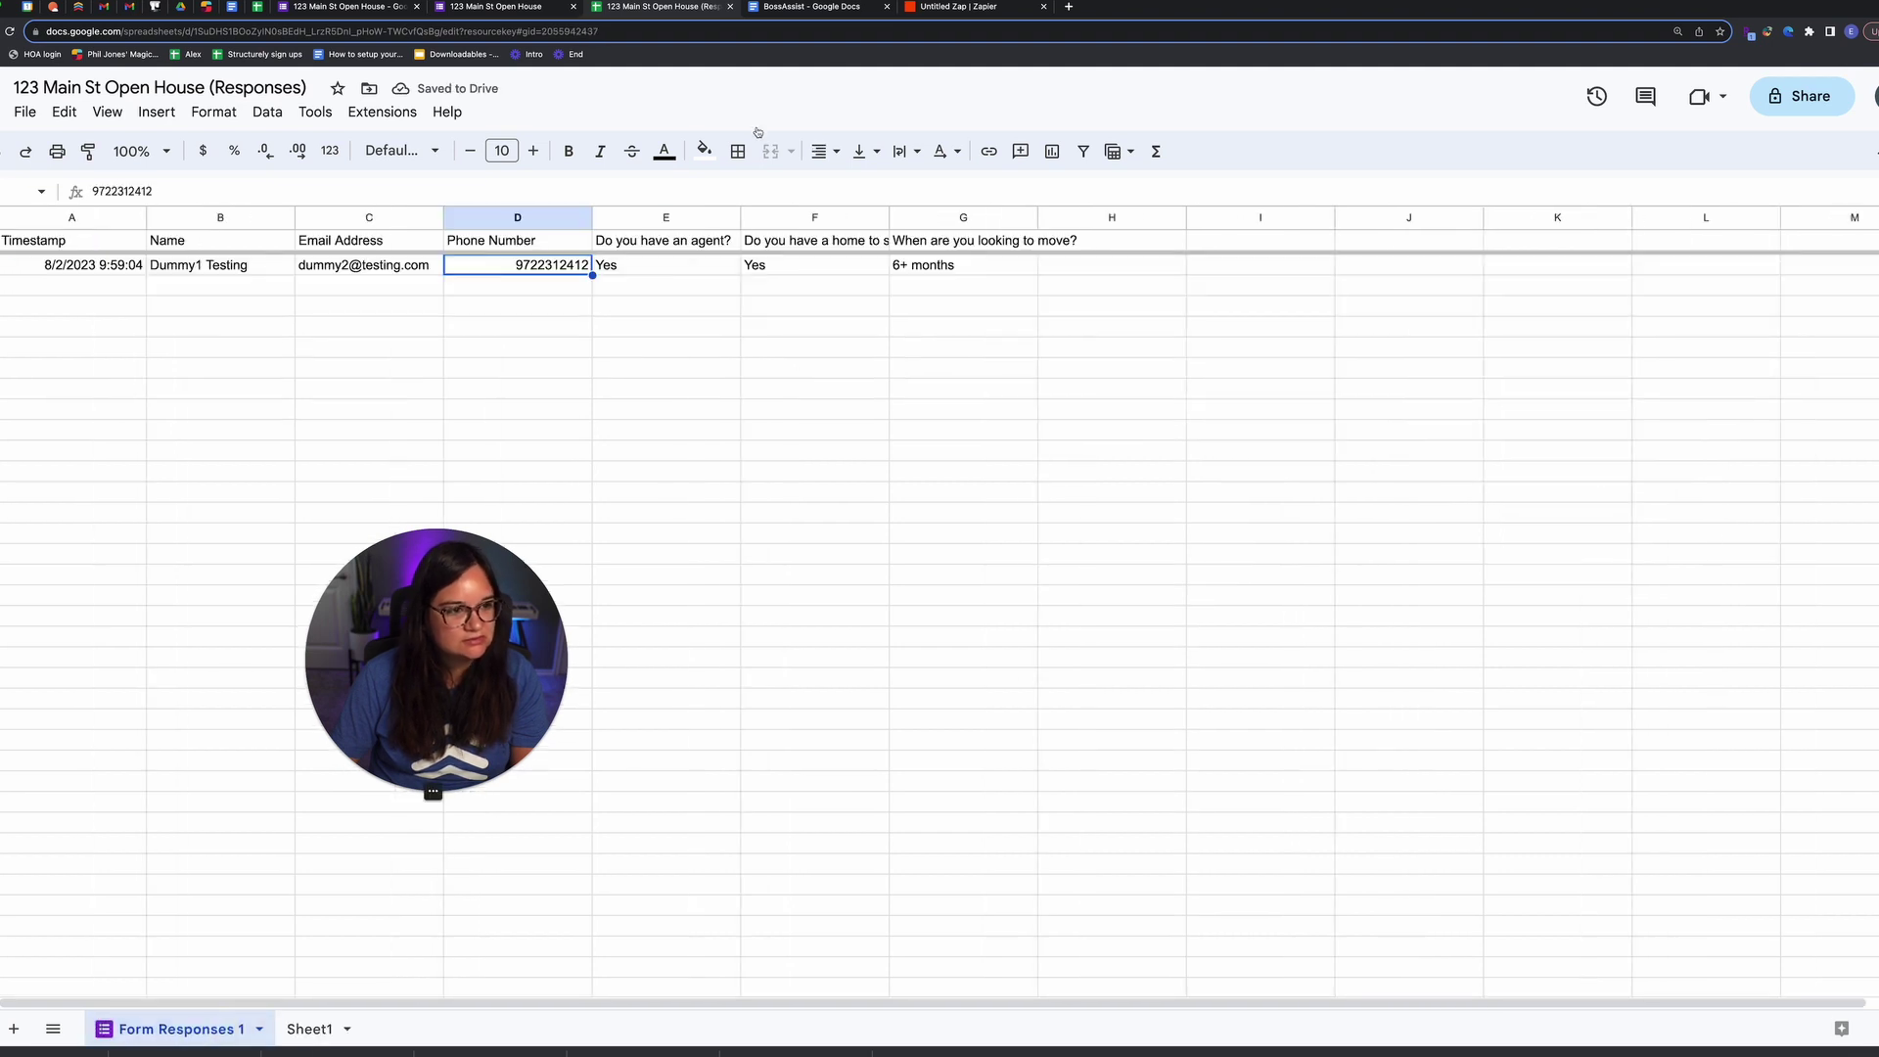
key(ctrl+Tab)
key(ctrl+Tab)
click(717, 638)
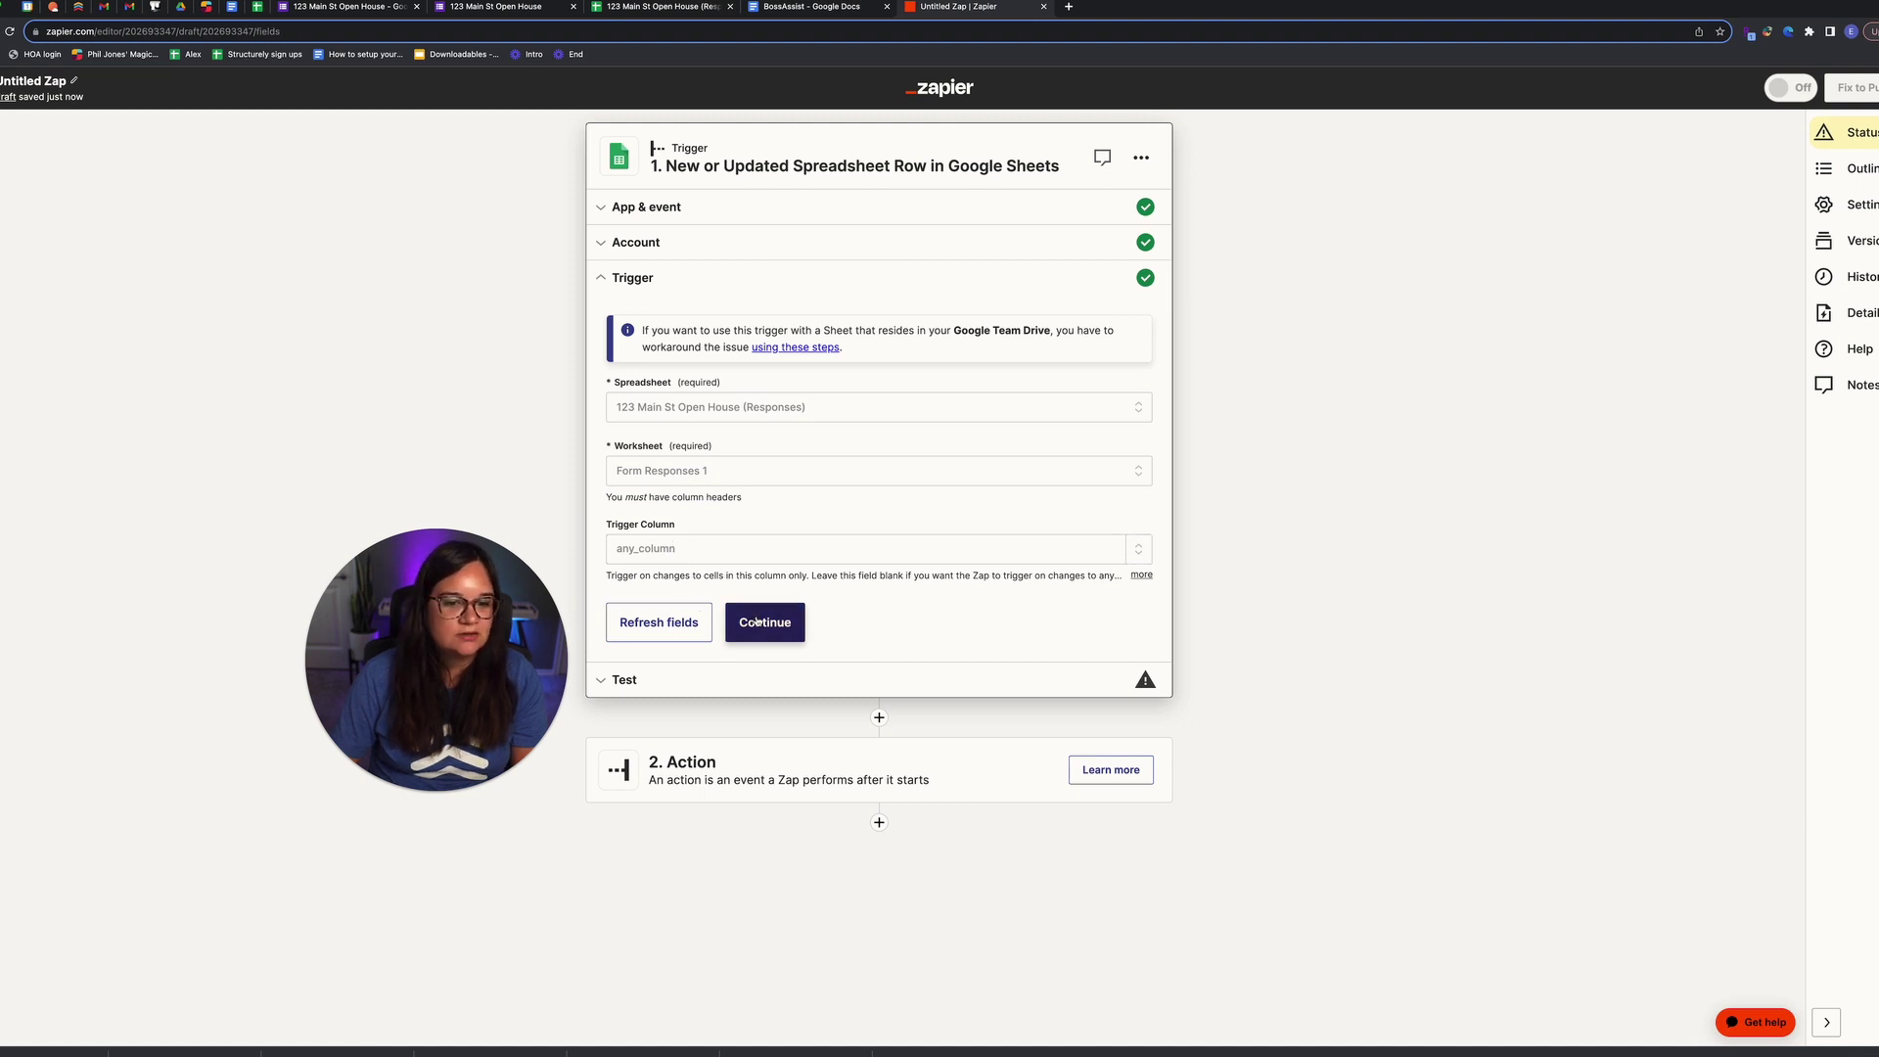
Step: Test the Google Sheets trigger and continue with the fetched response record
click(764, 622)
click(899, 537)
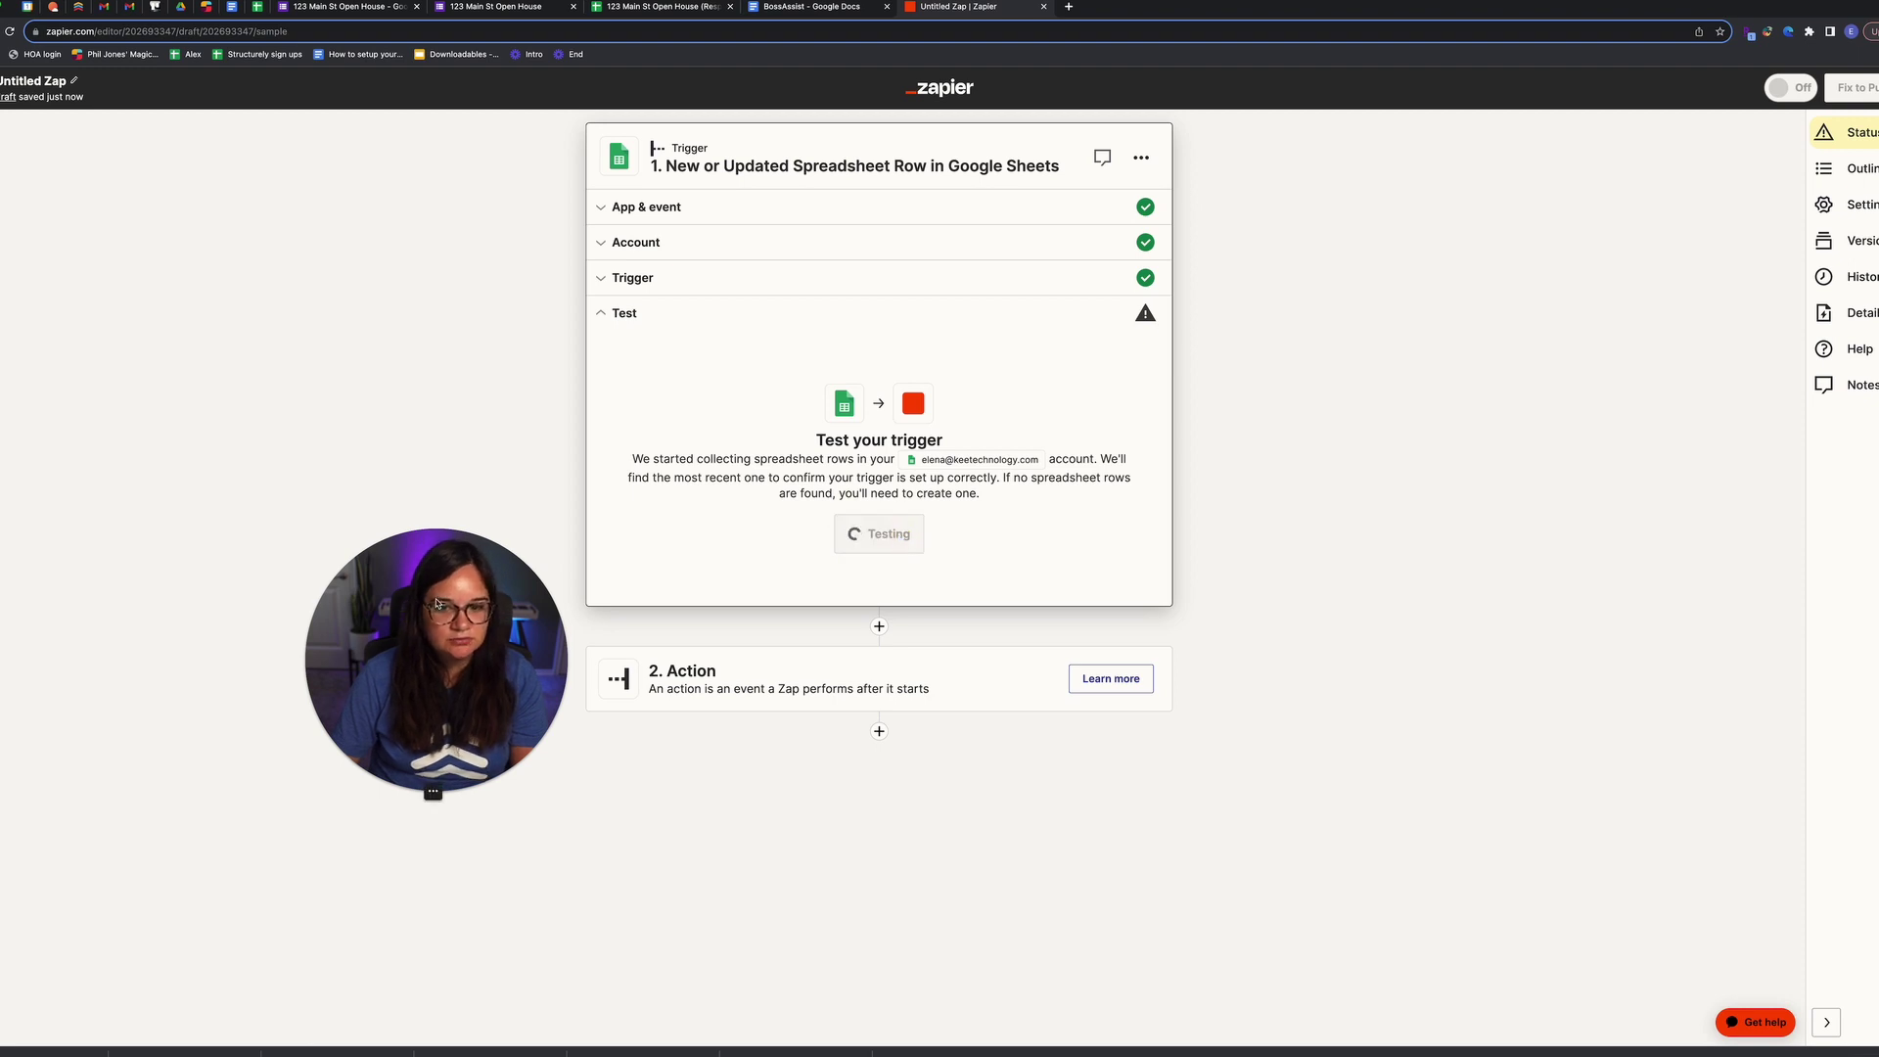
drag(418, 643, 259, 594)
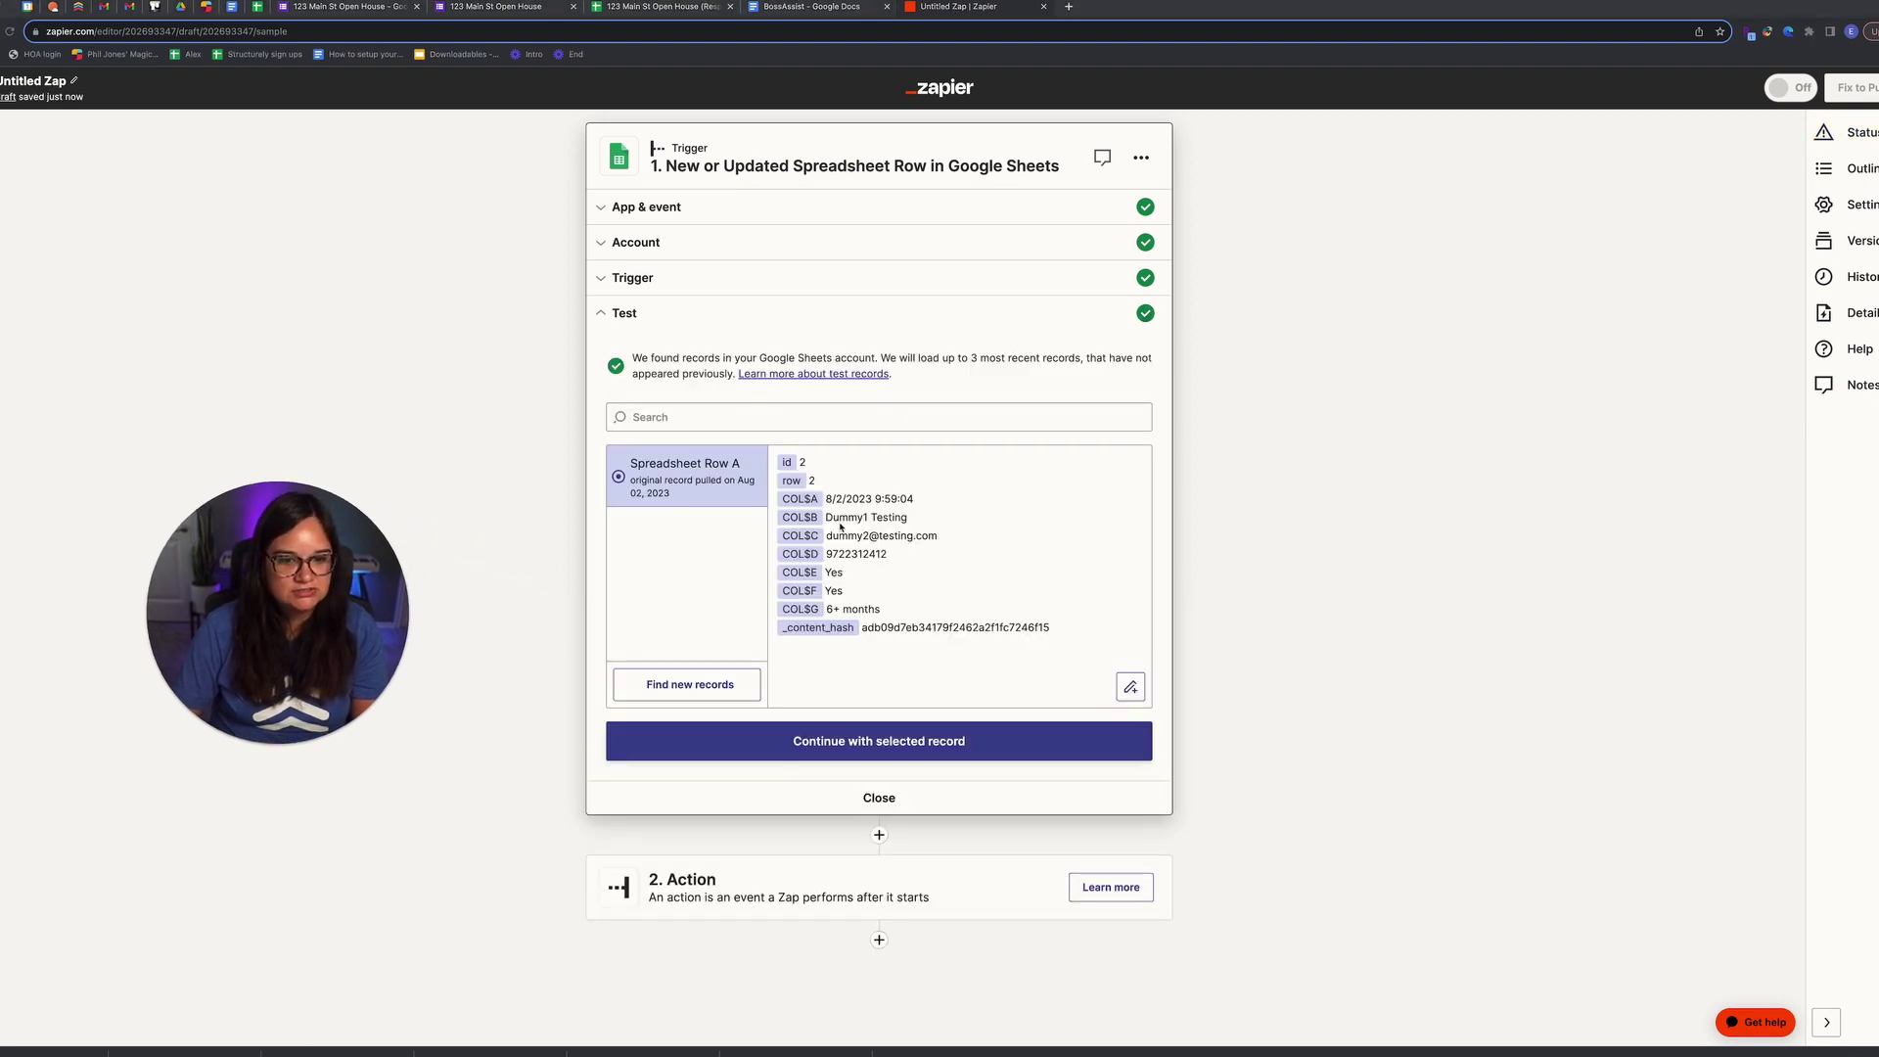
click(955, 746)
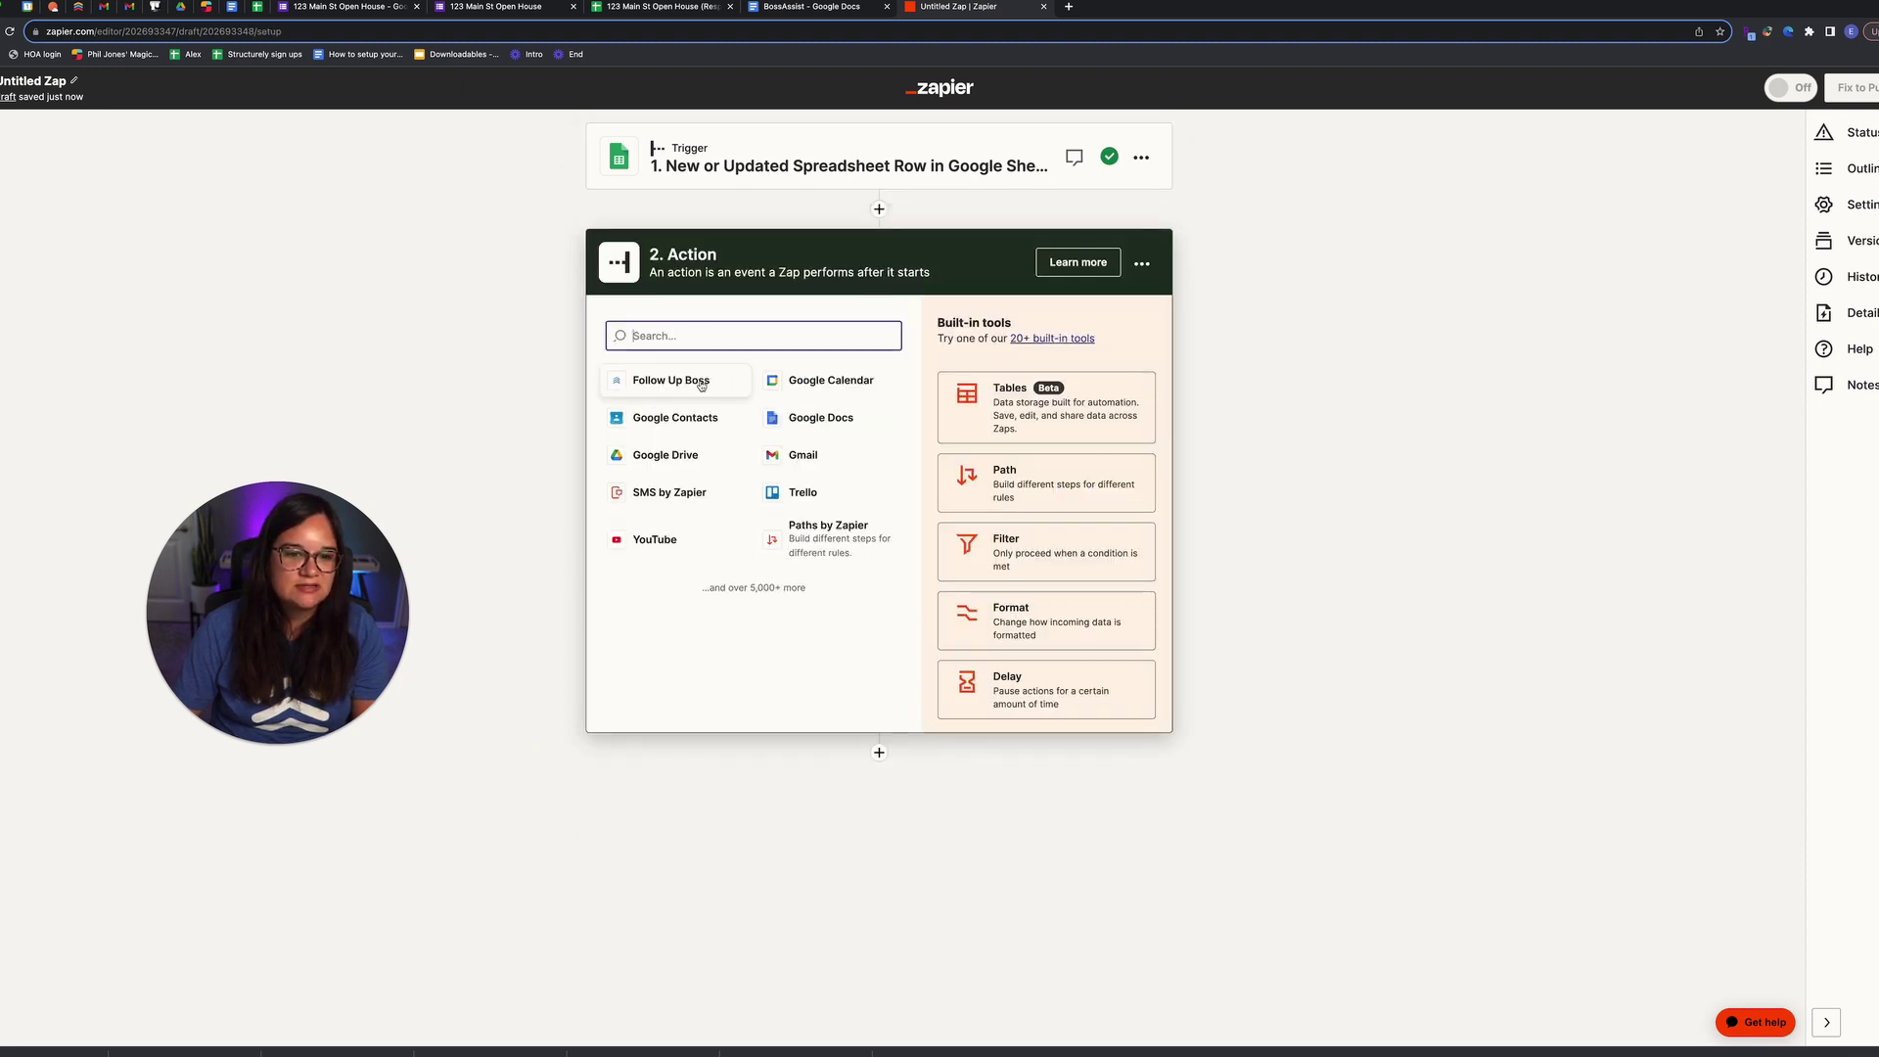
Step: Set the action to Follow Up Boss's 'New Inquiry or Website Event'
click(698, 376)
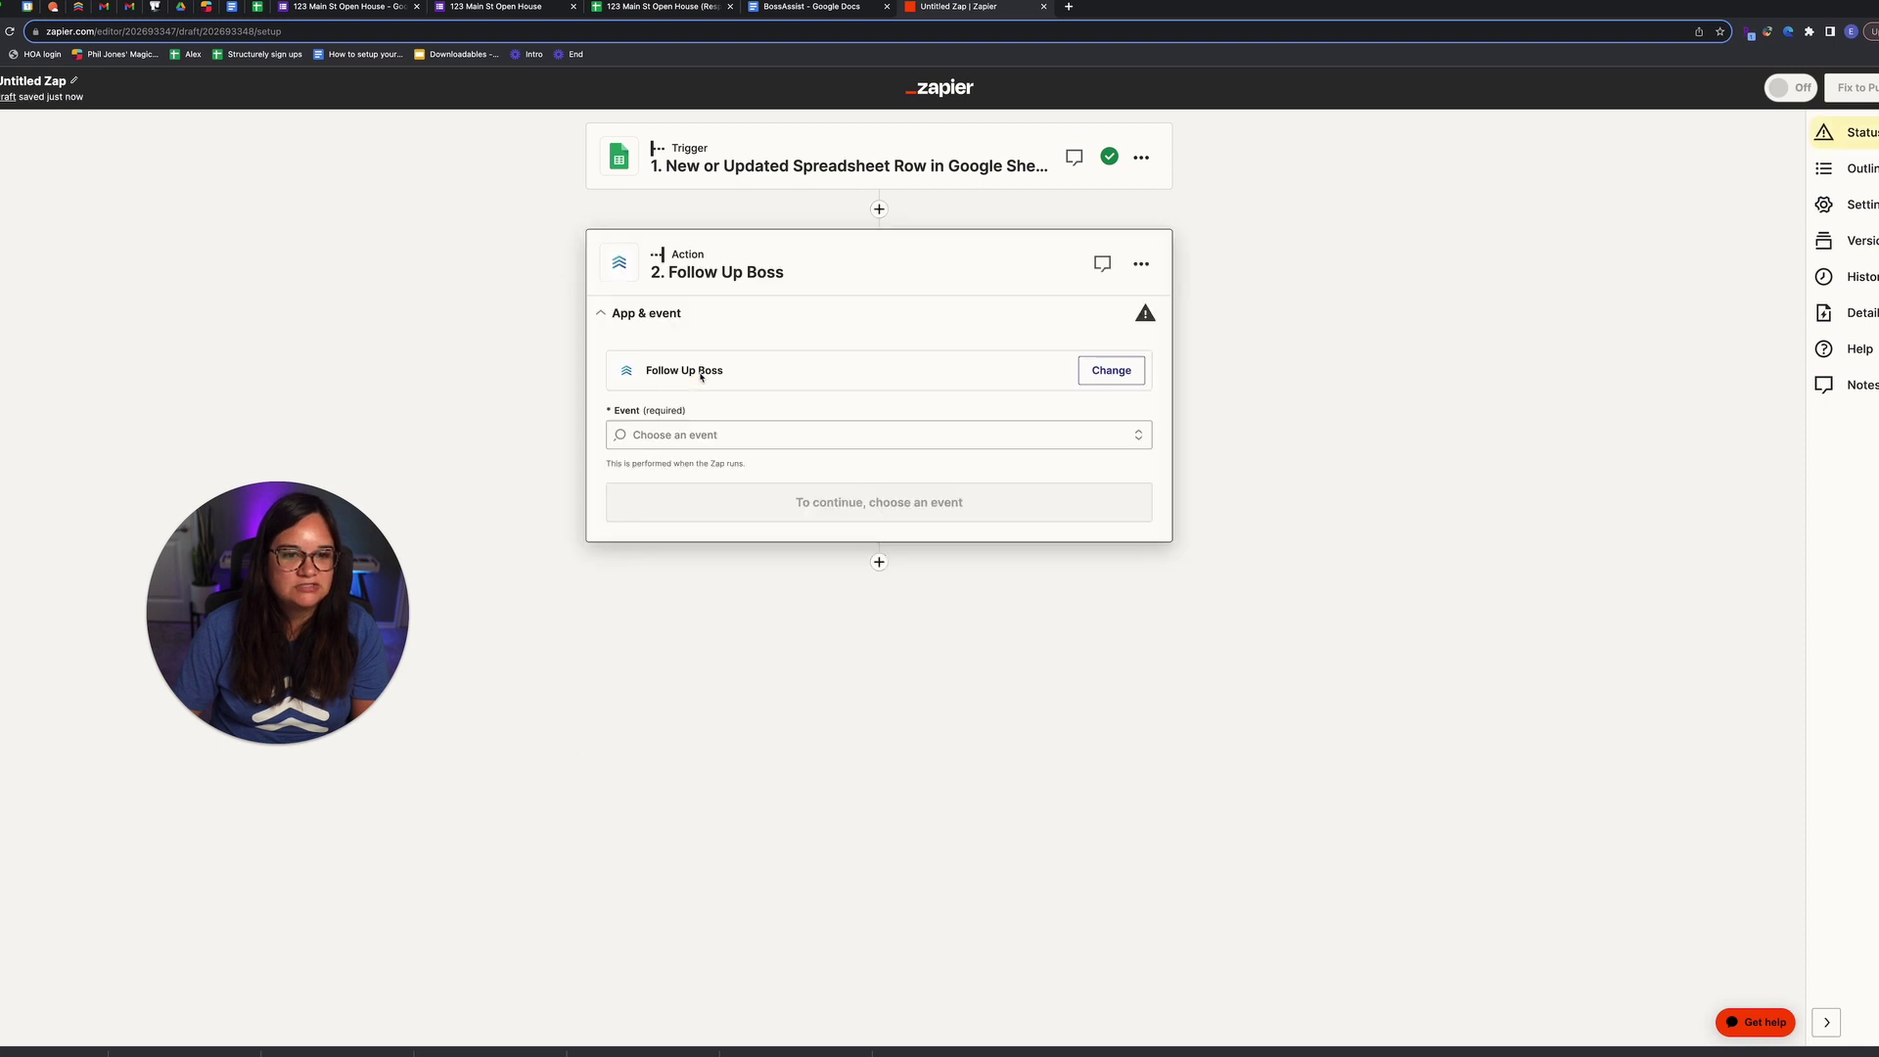
click(706, 427)
scroll(741, 624, down, 5)
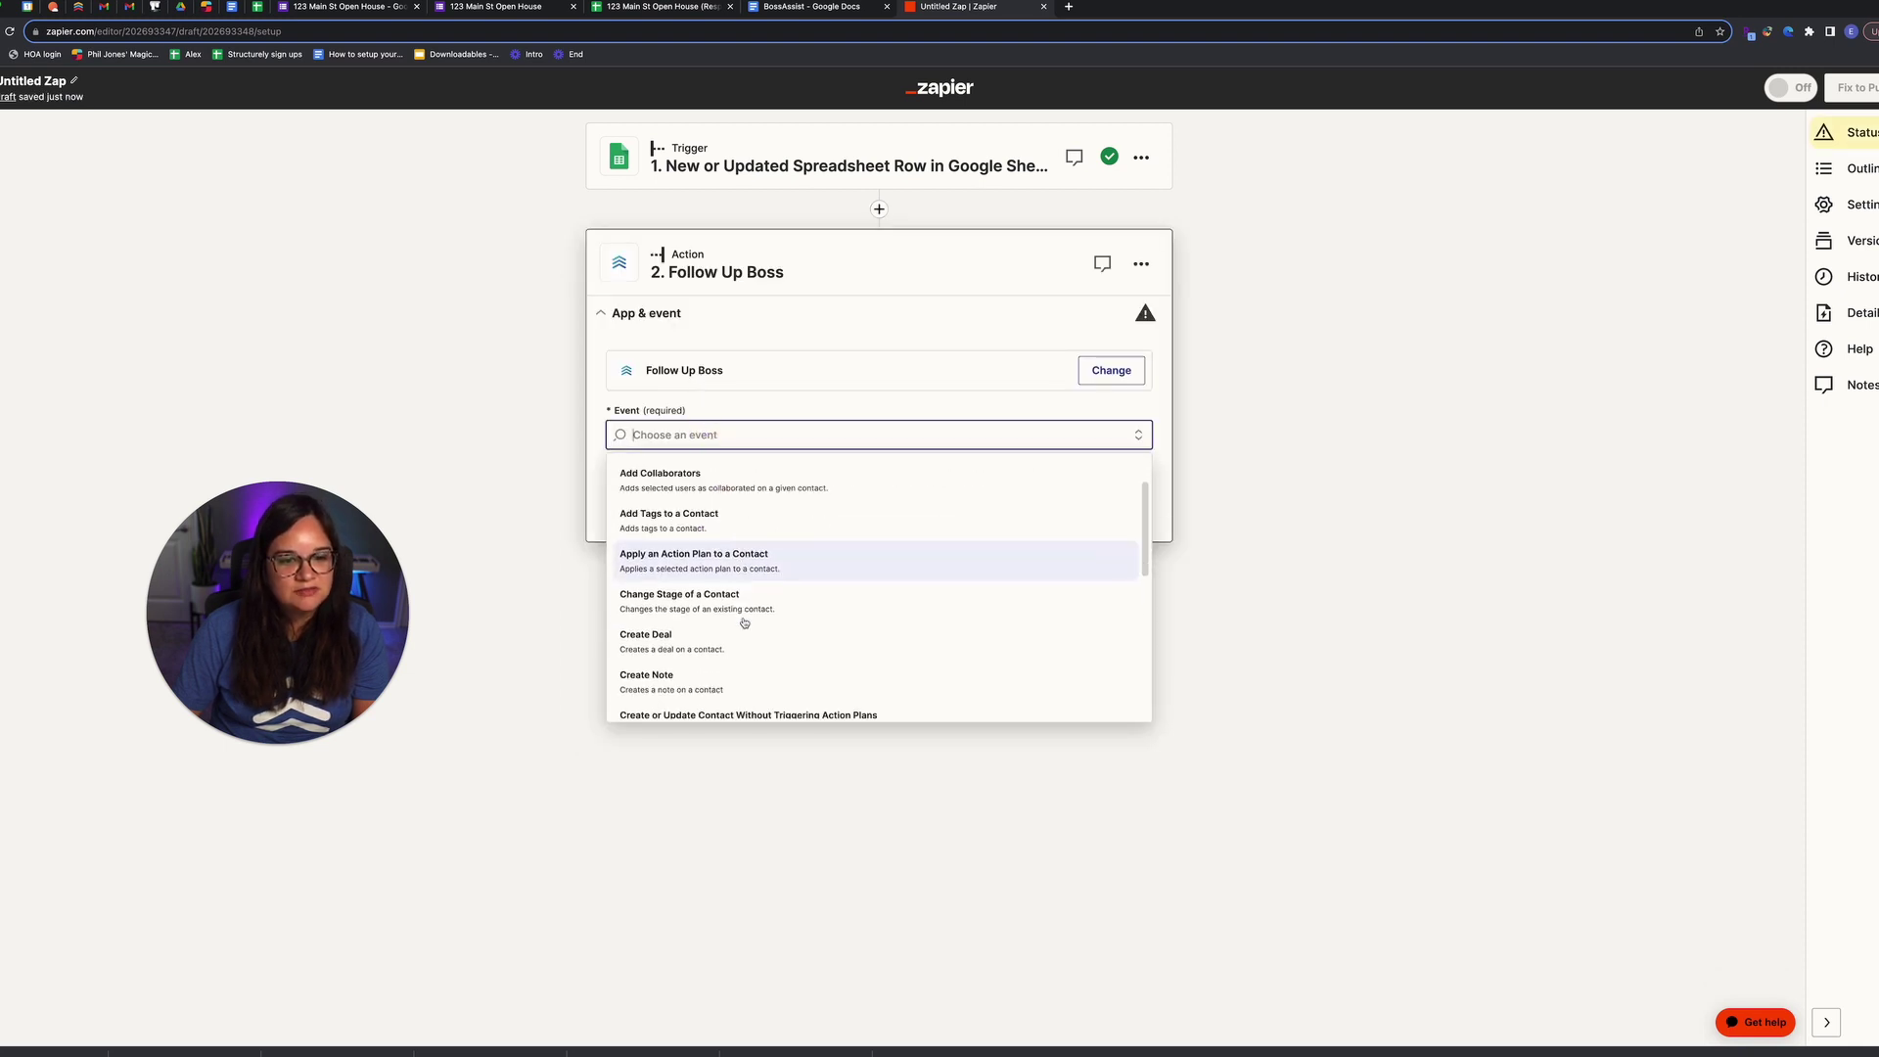
scroll(744, 622, down, 2)
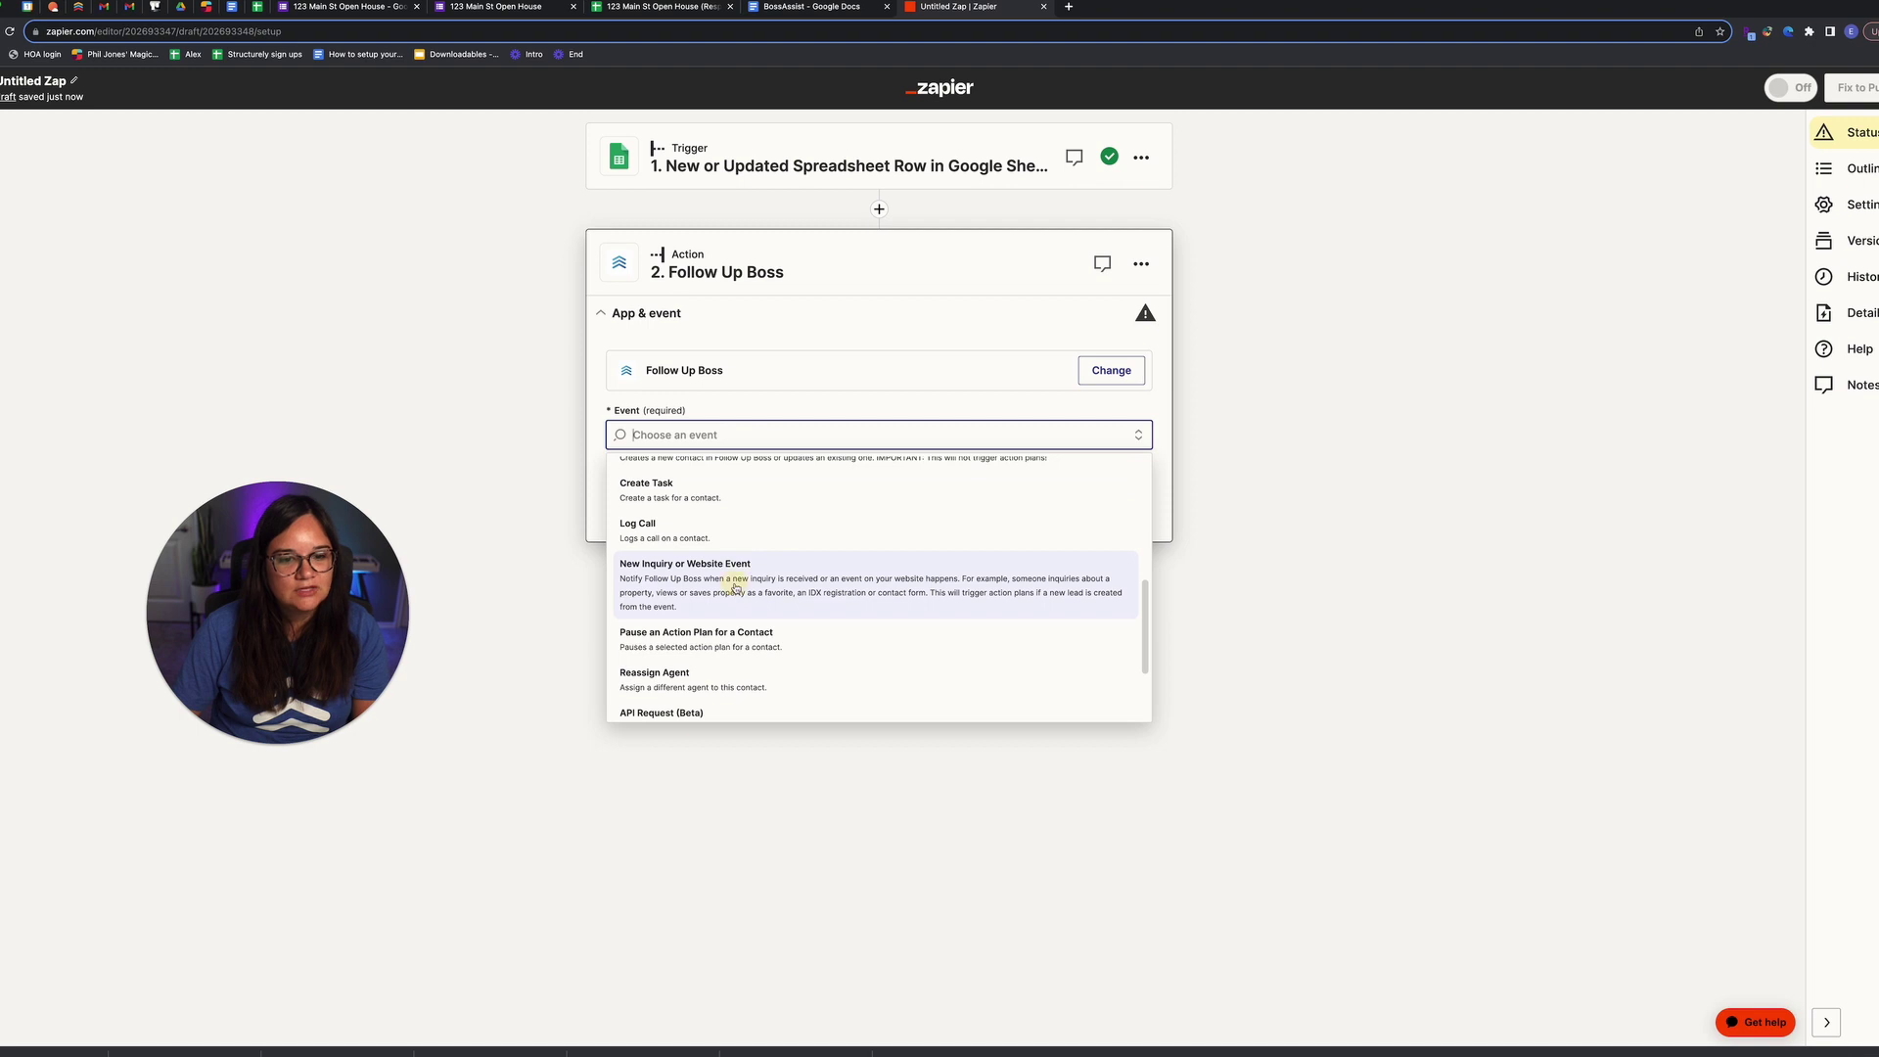
click(737, 590)
click(827, 505)
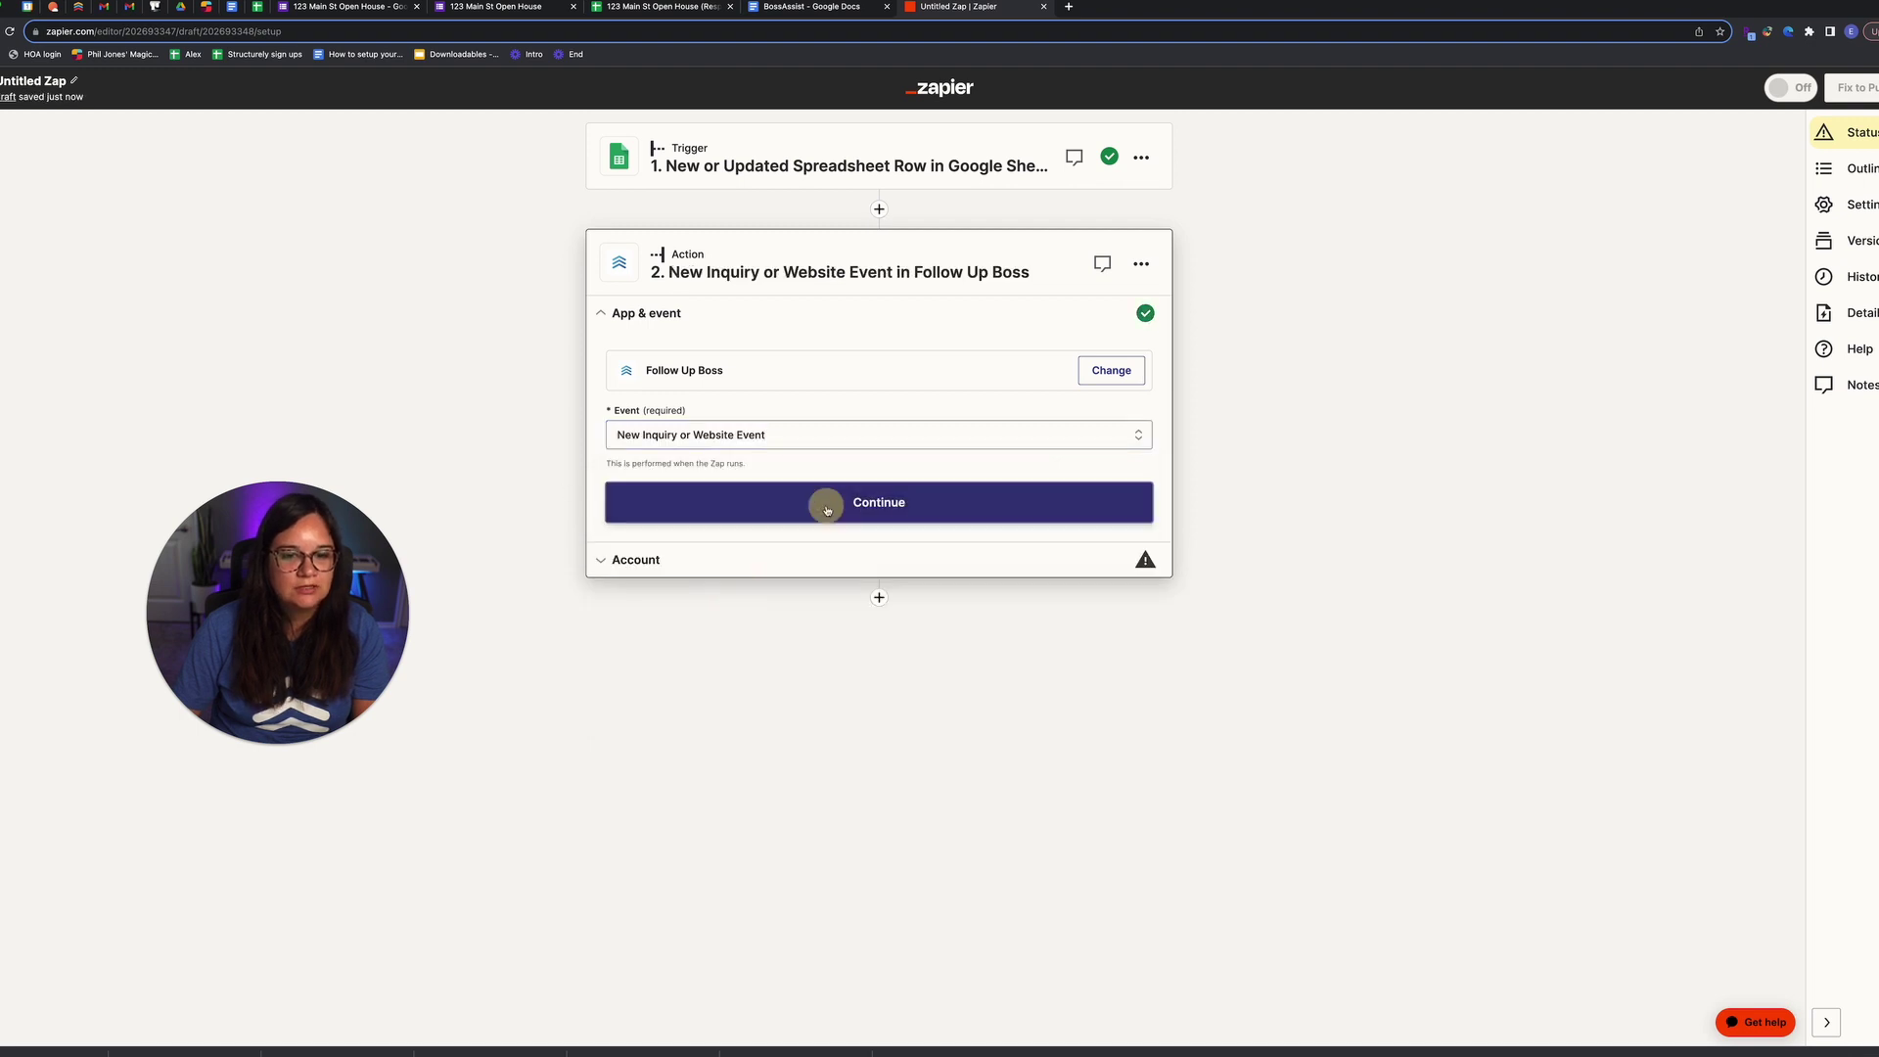
Step: Confirm the connected Follow Up Boss account for the action
click(1112, 413)
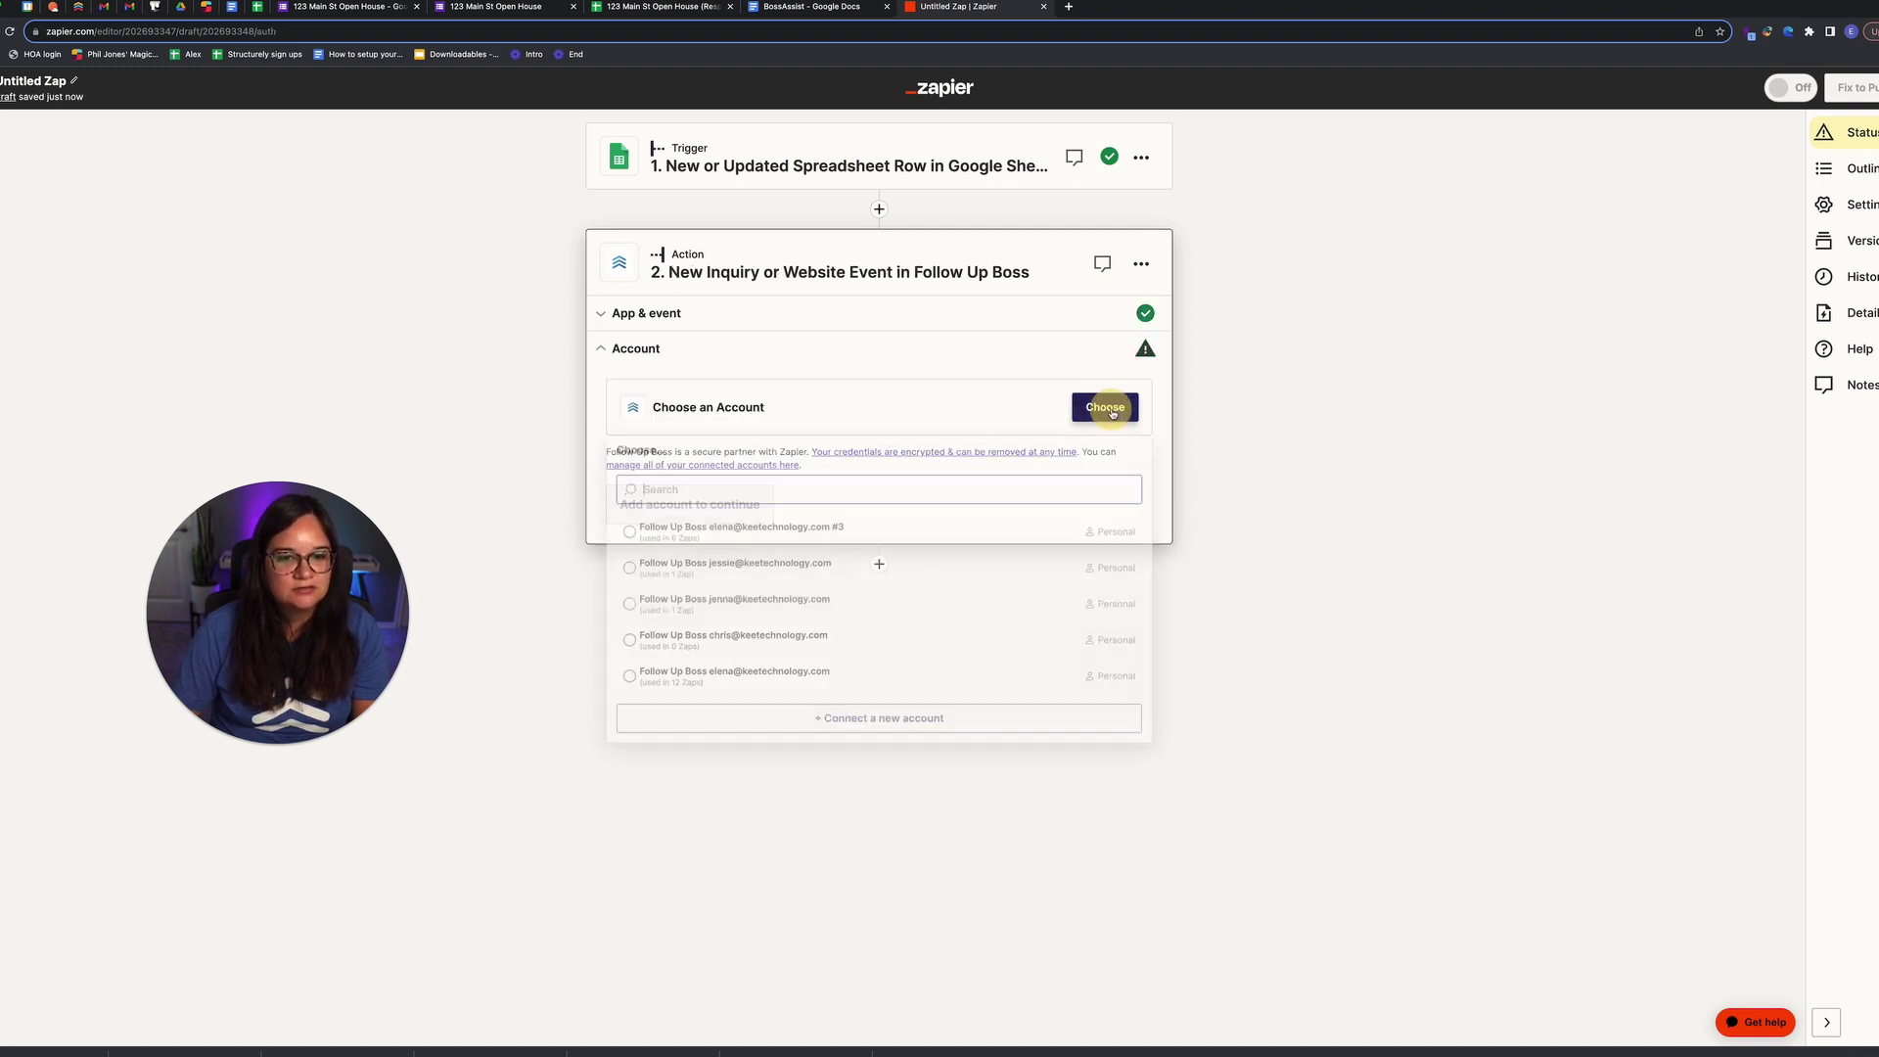
key(Escape)
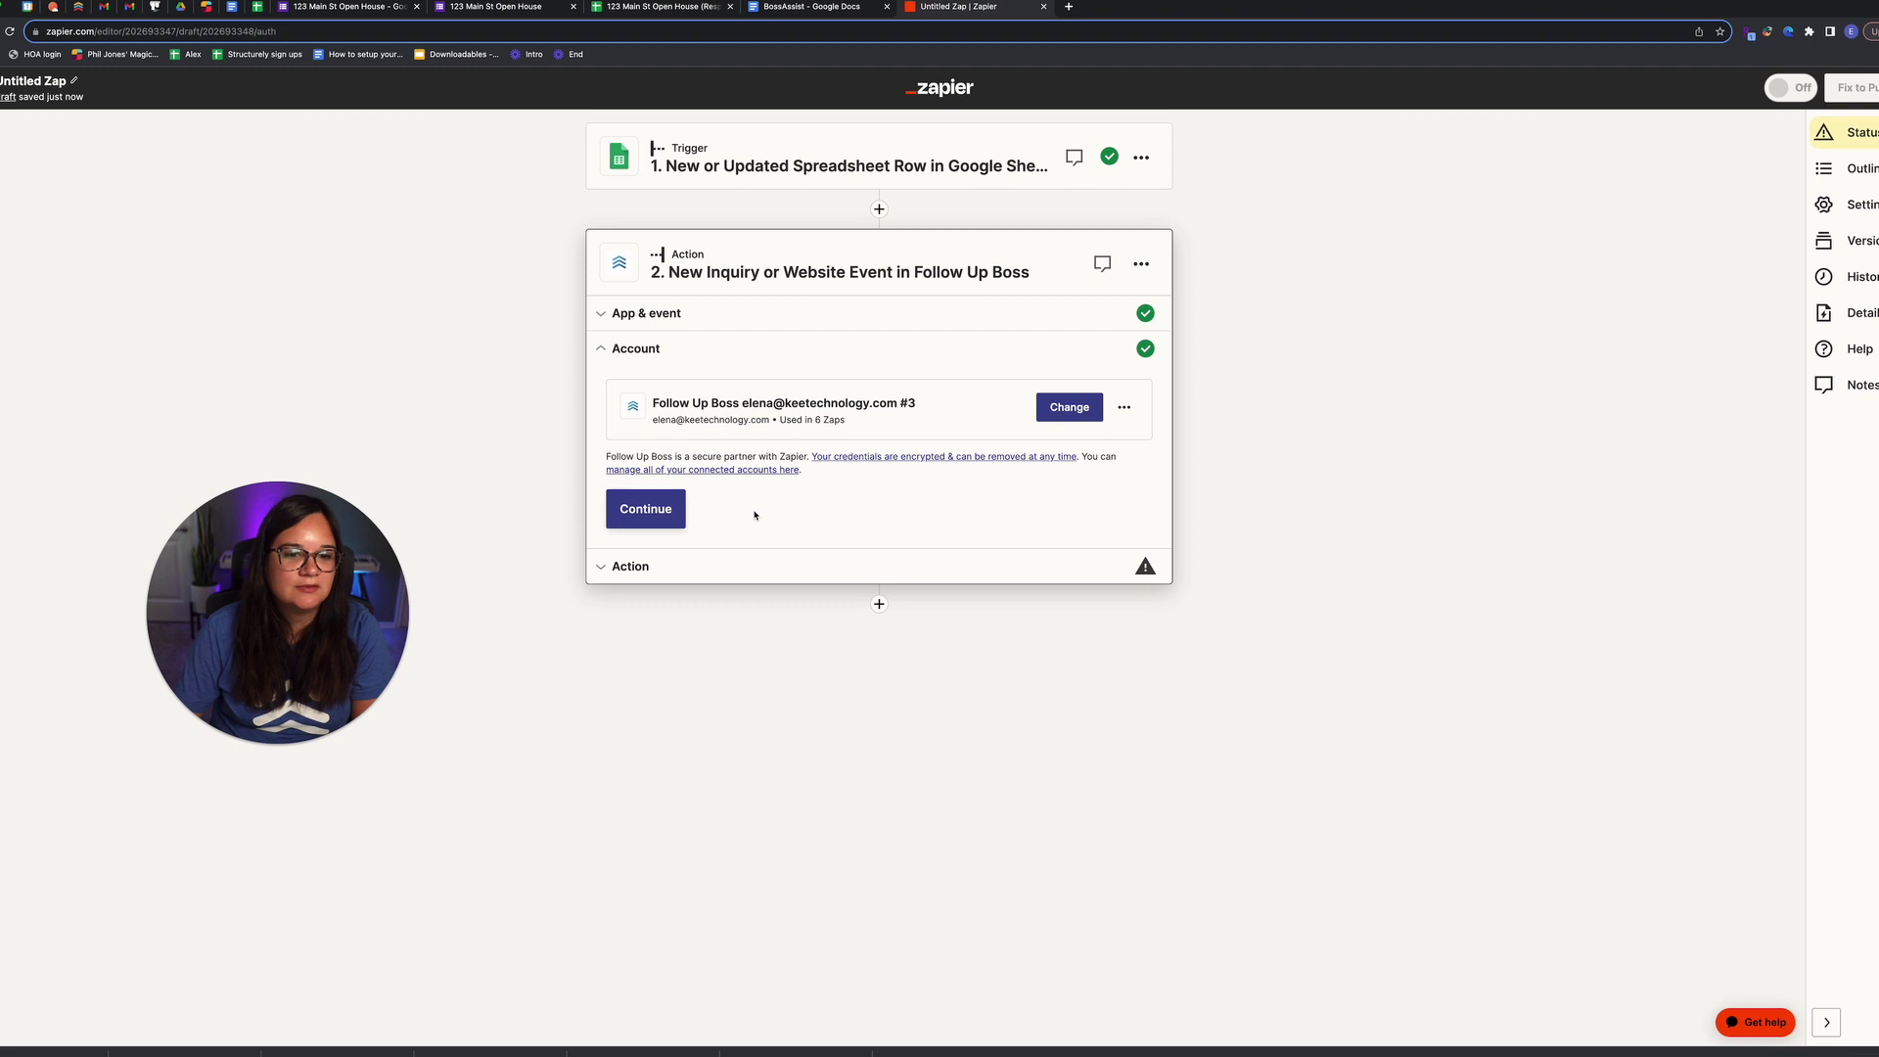
click(669, 519)
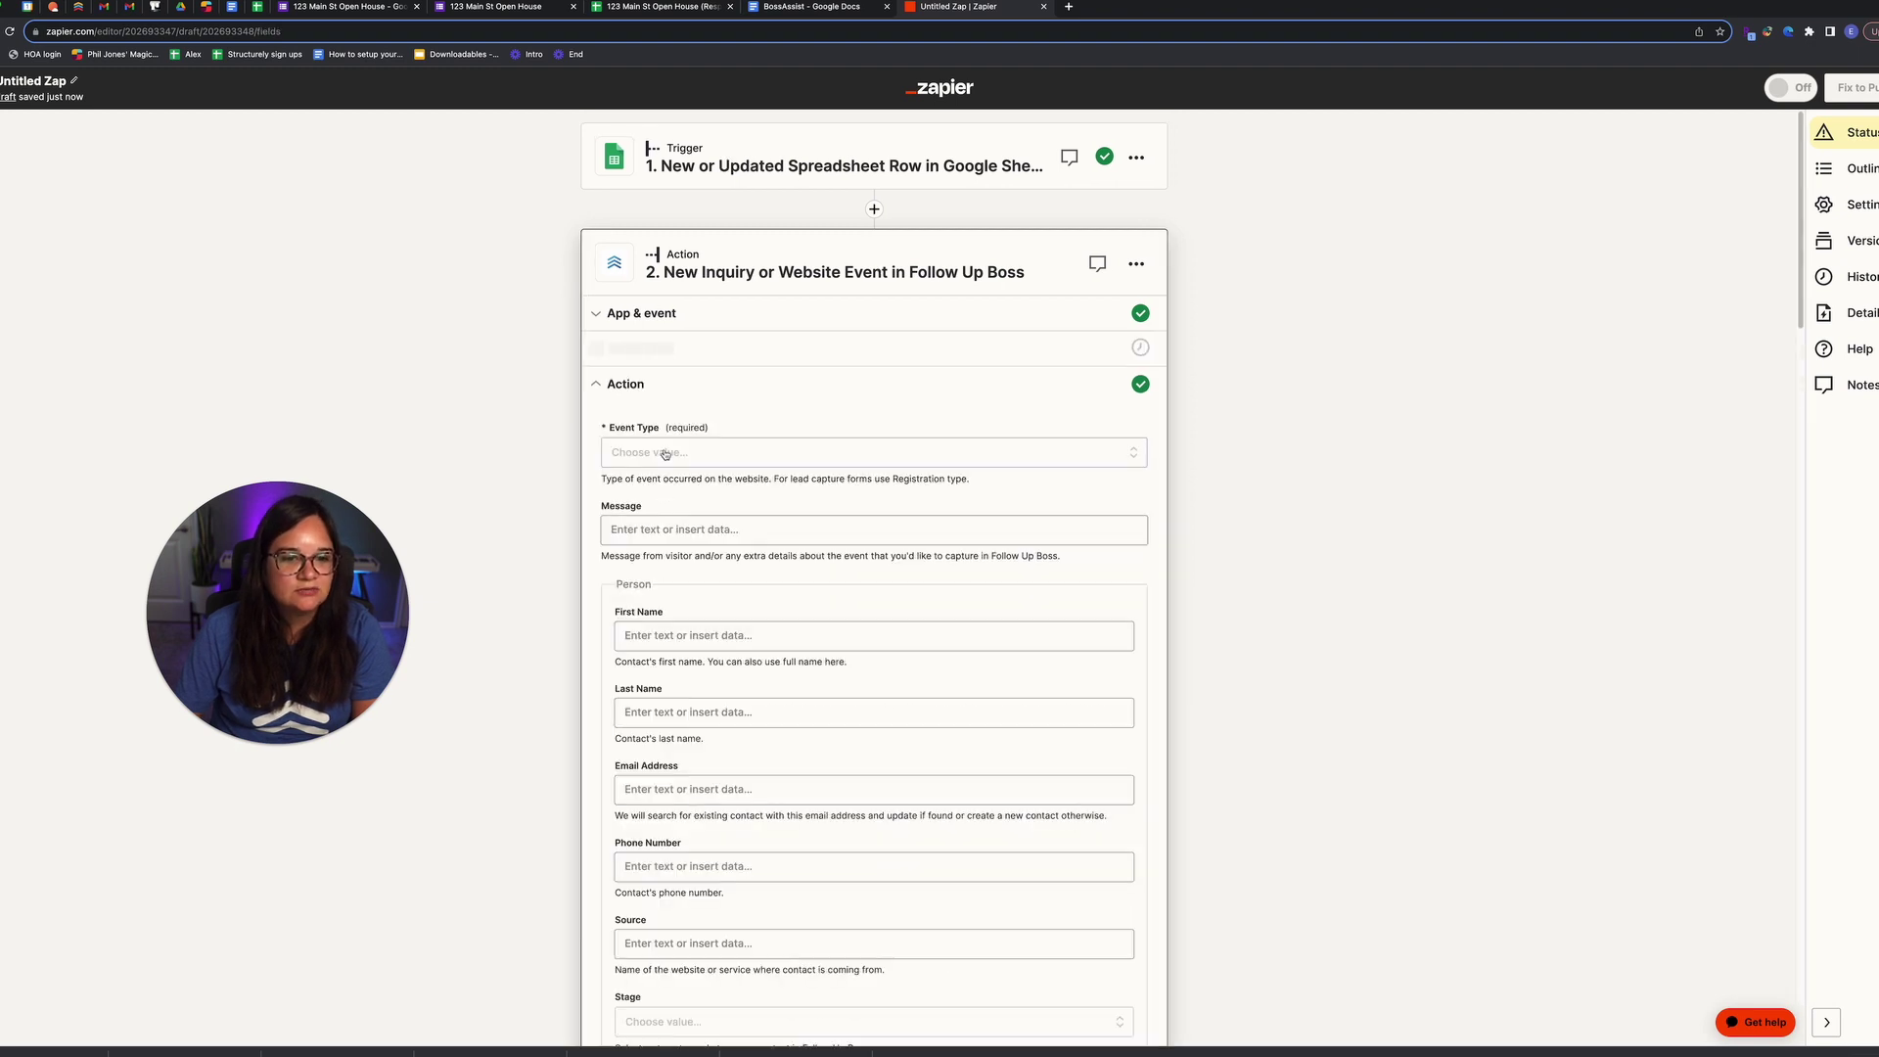
Step: Set Event Type to Property Inquiry and start the message with 'New Open House Lead'
click(666, 453)
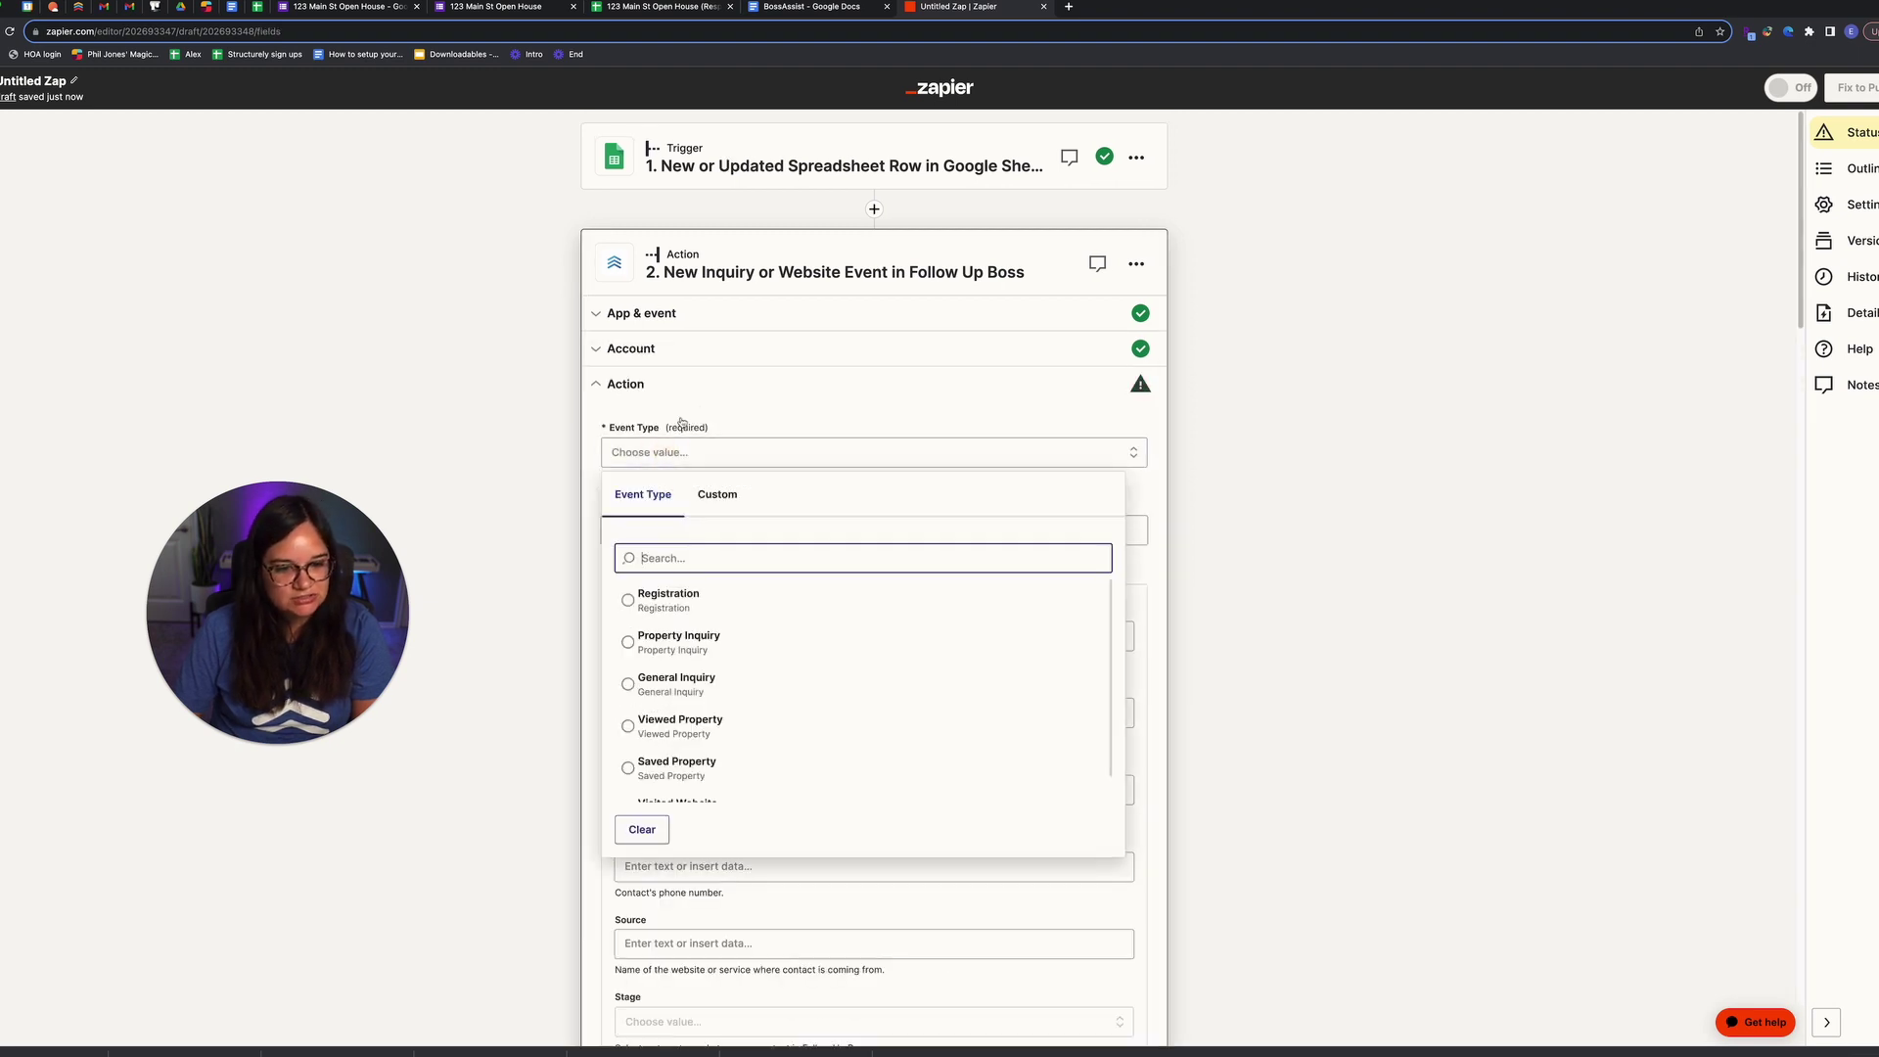
click(701, 652)
click(692, 528)
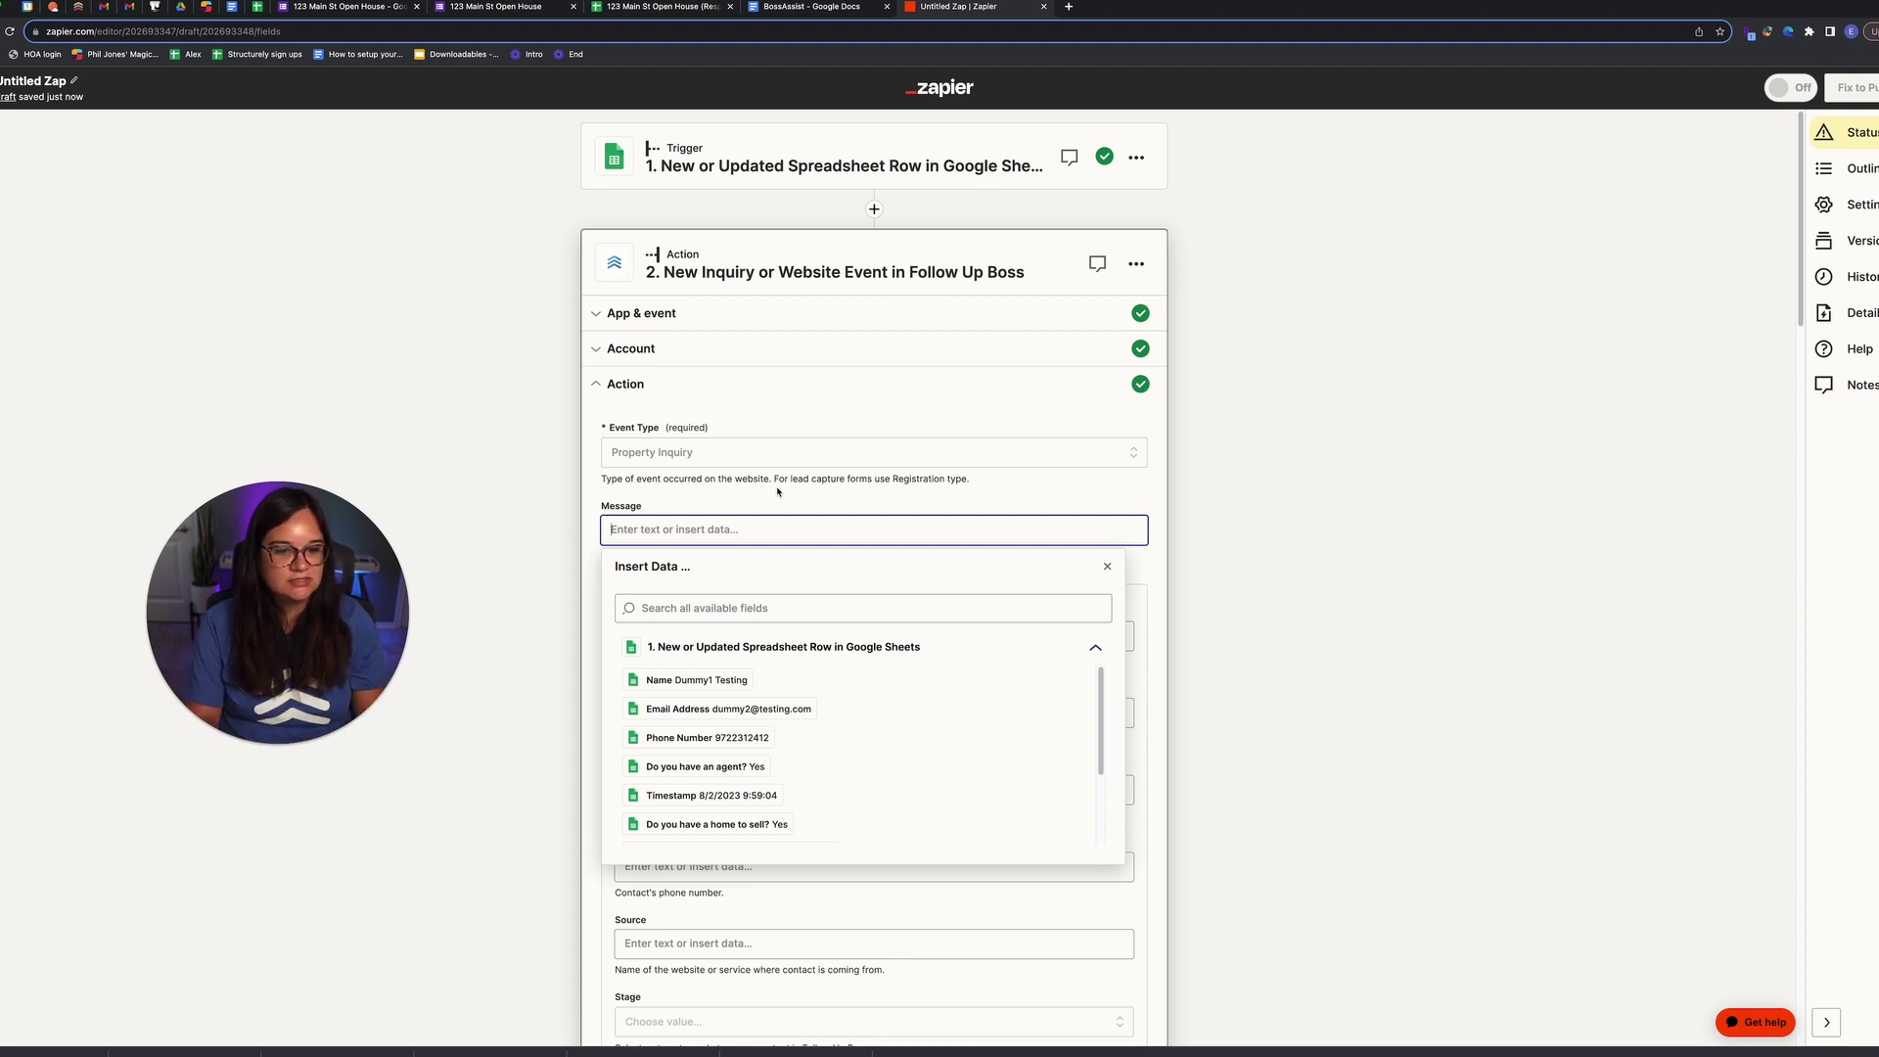
text(New Open House Lead)
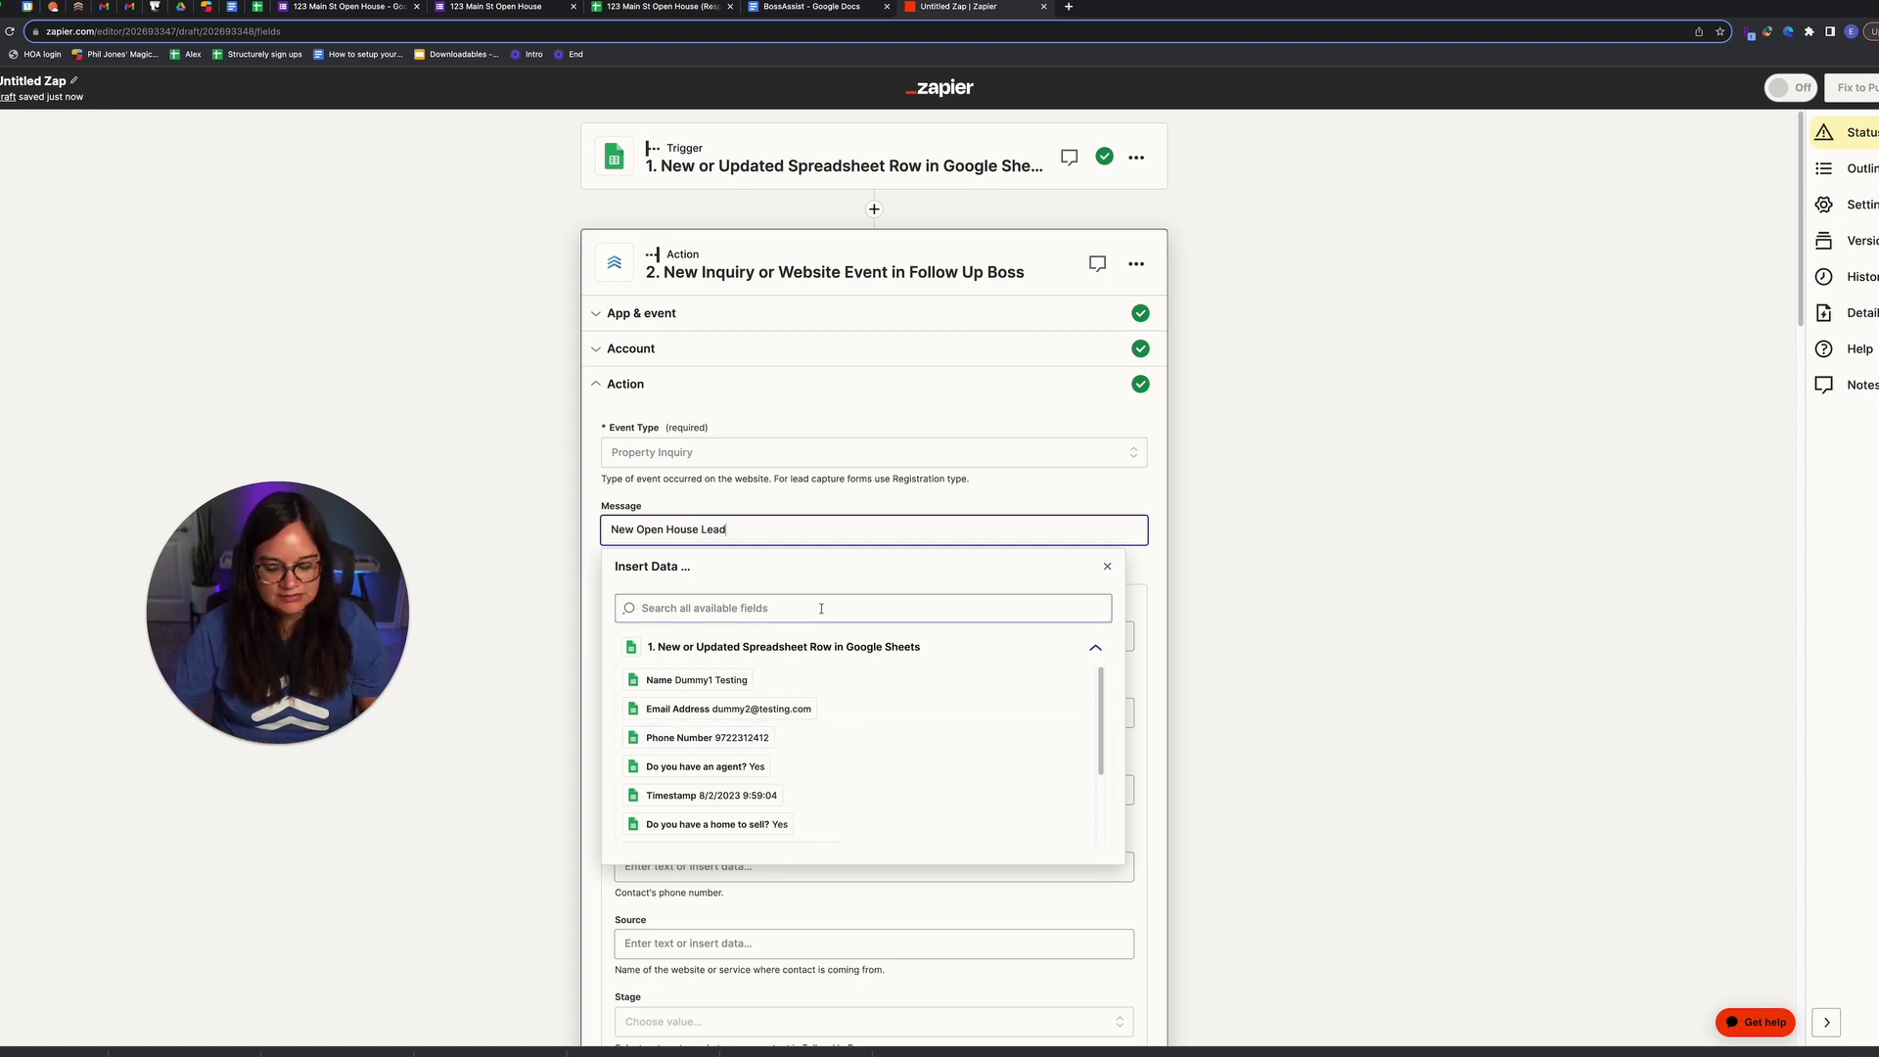
key(Return)
Step: Add a 'Home to sell?' message line mapped to the sheet's 'Do you have a home to sell?' answer
scroll(788, 784, down, 3)
scroll(783, 773, down, 1)
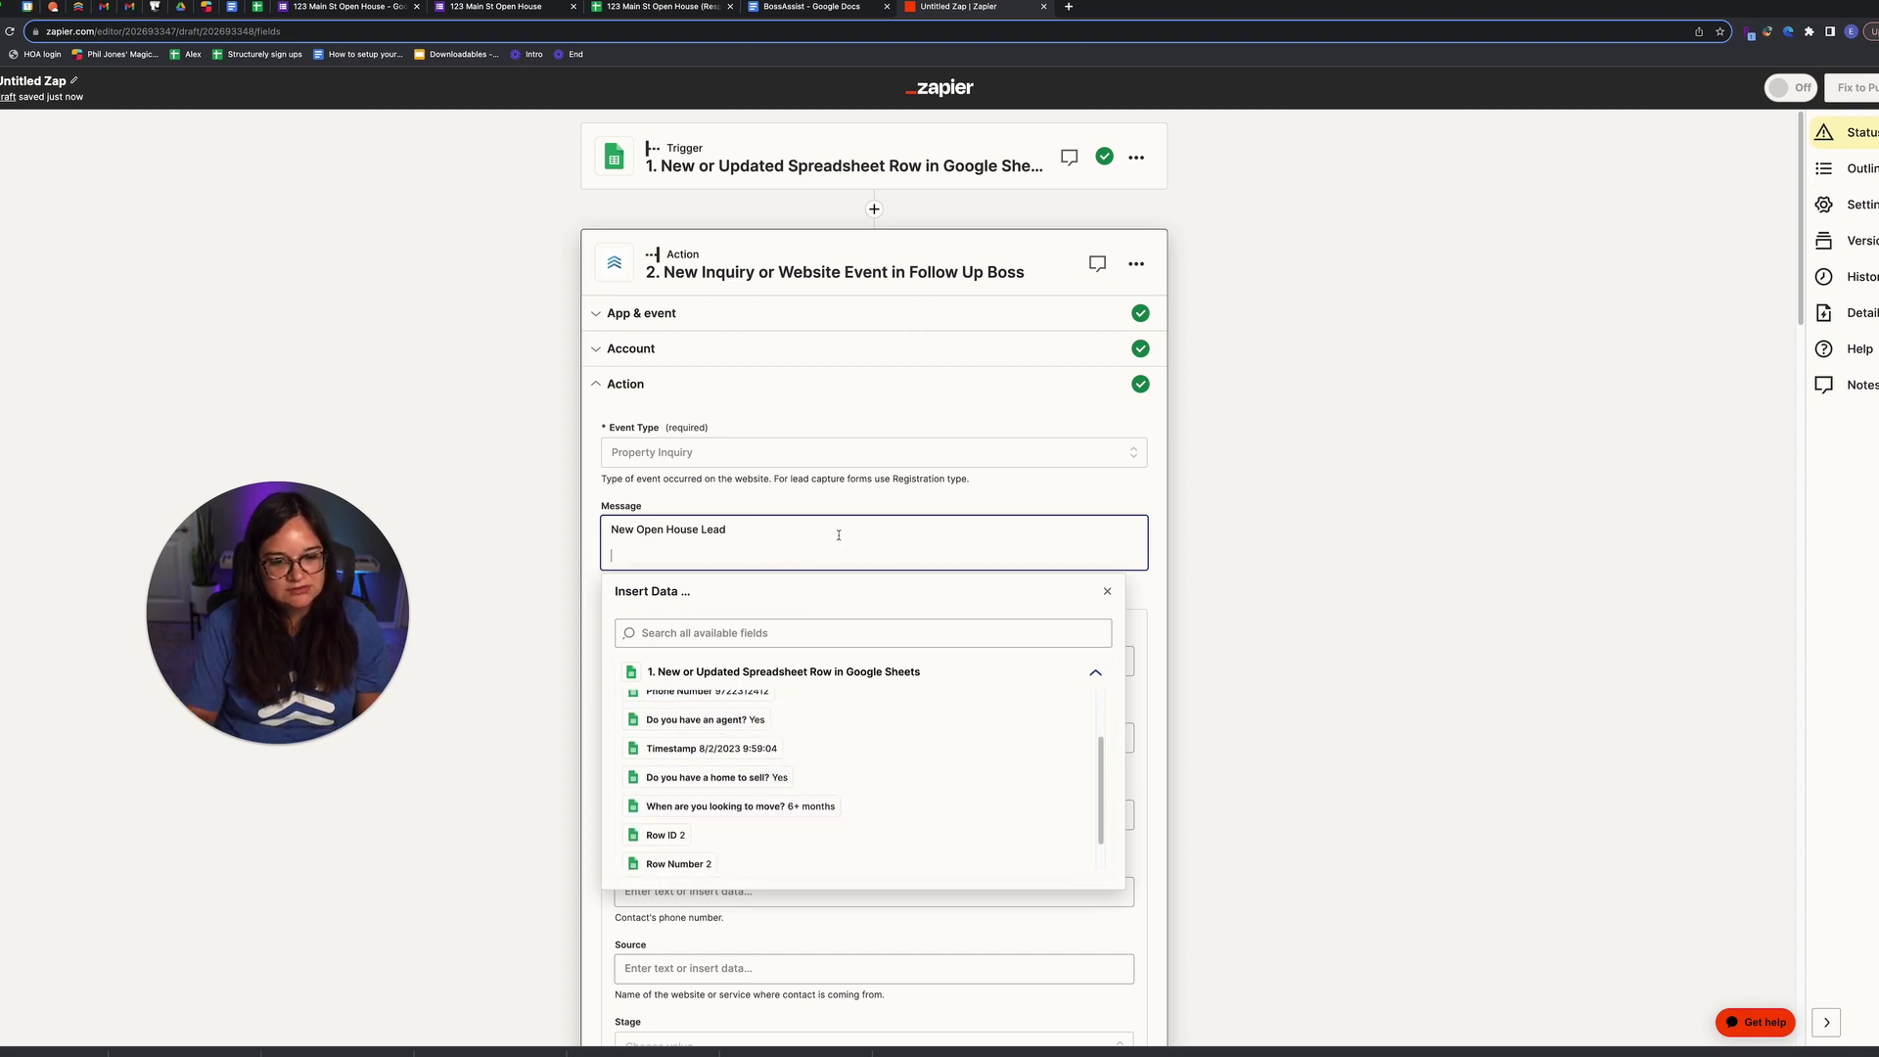
text(Home to sell?)
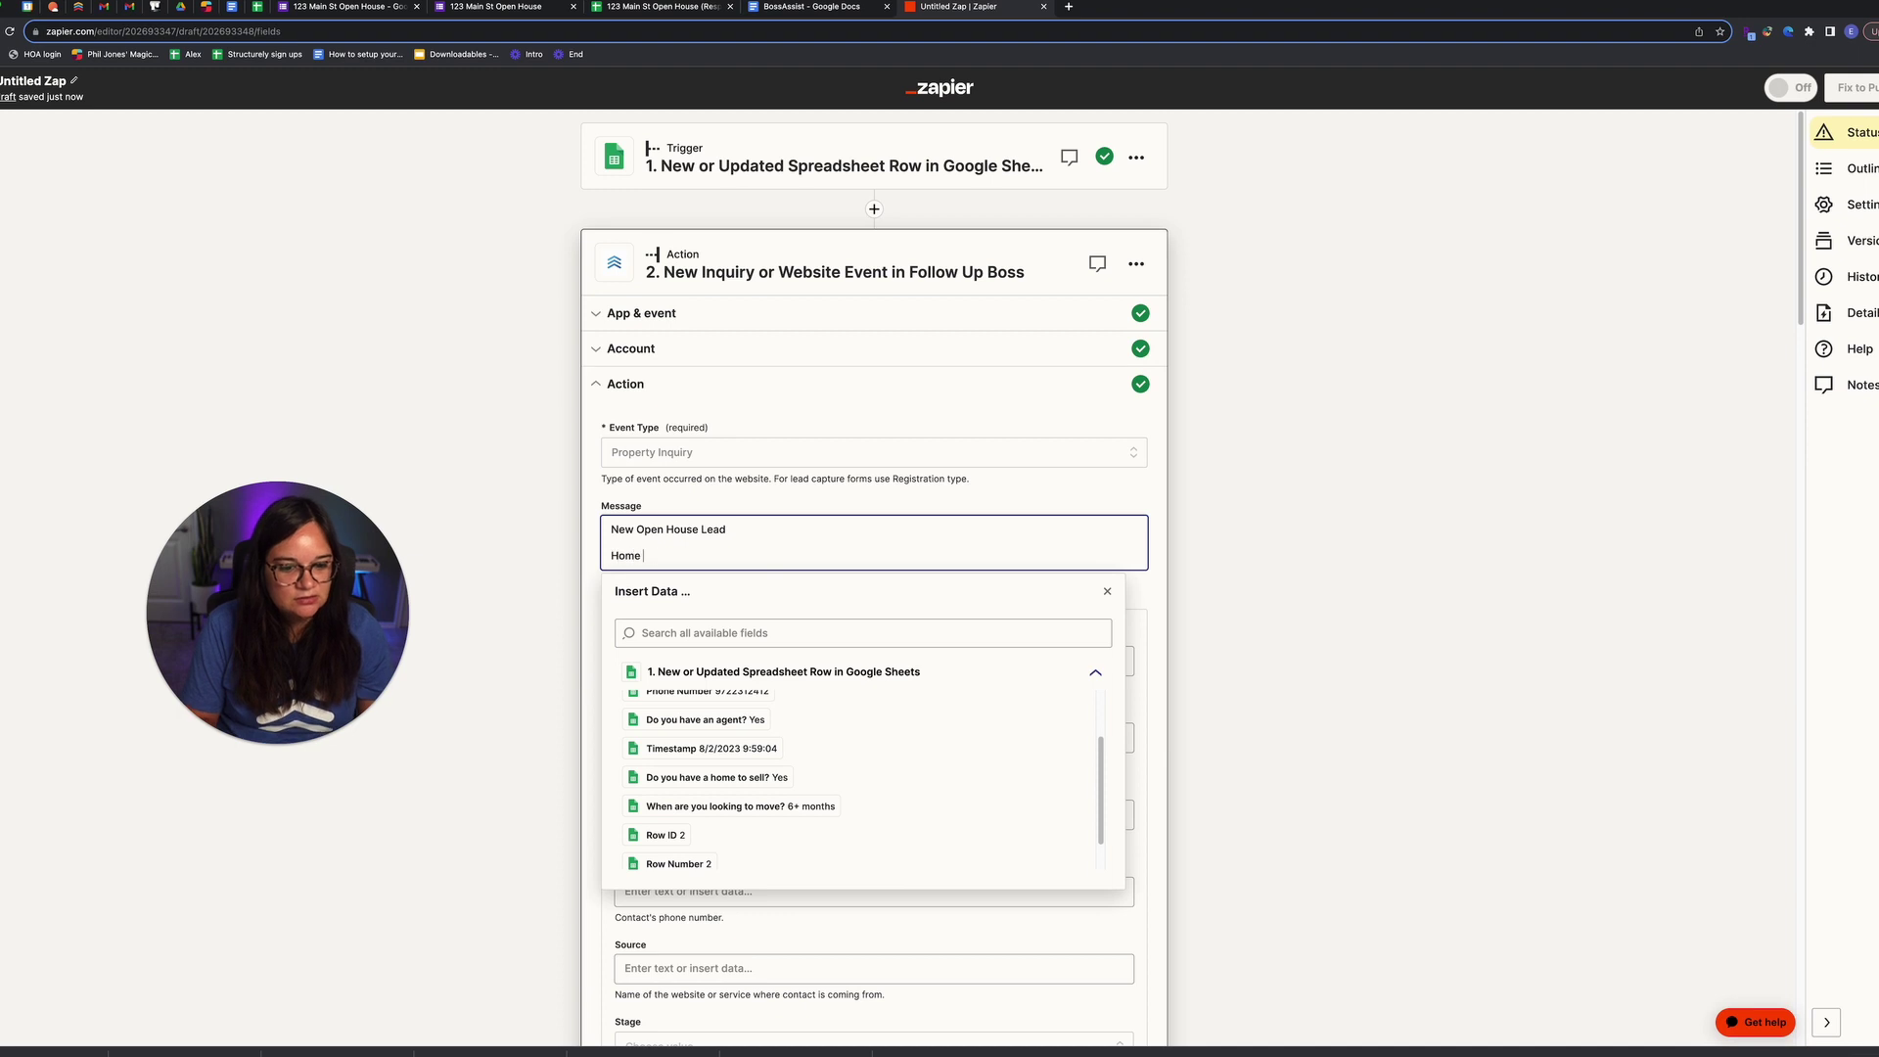
click(773, 778)
key(Return)
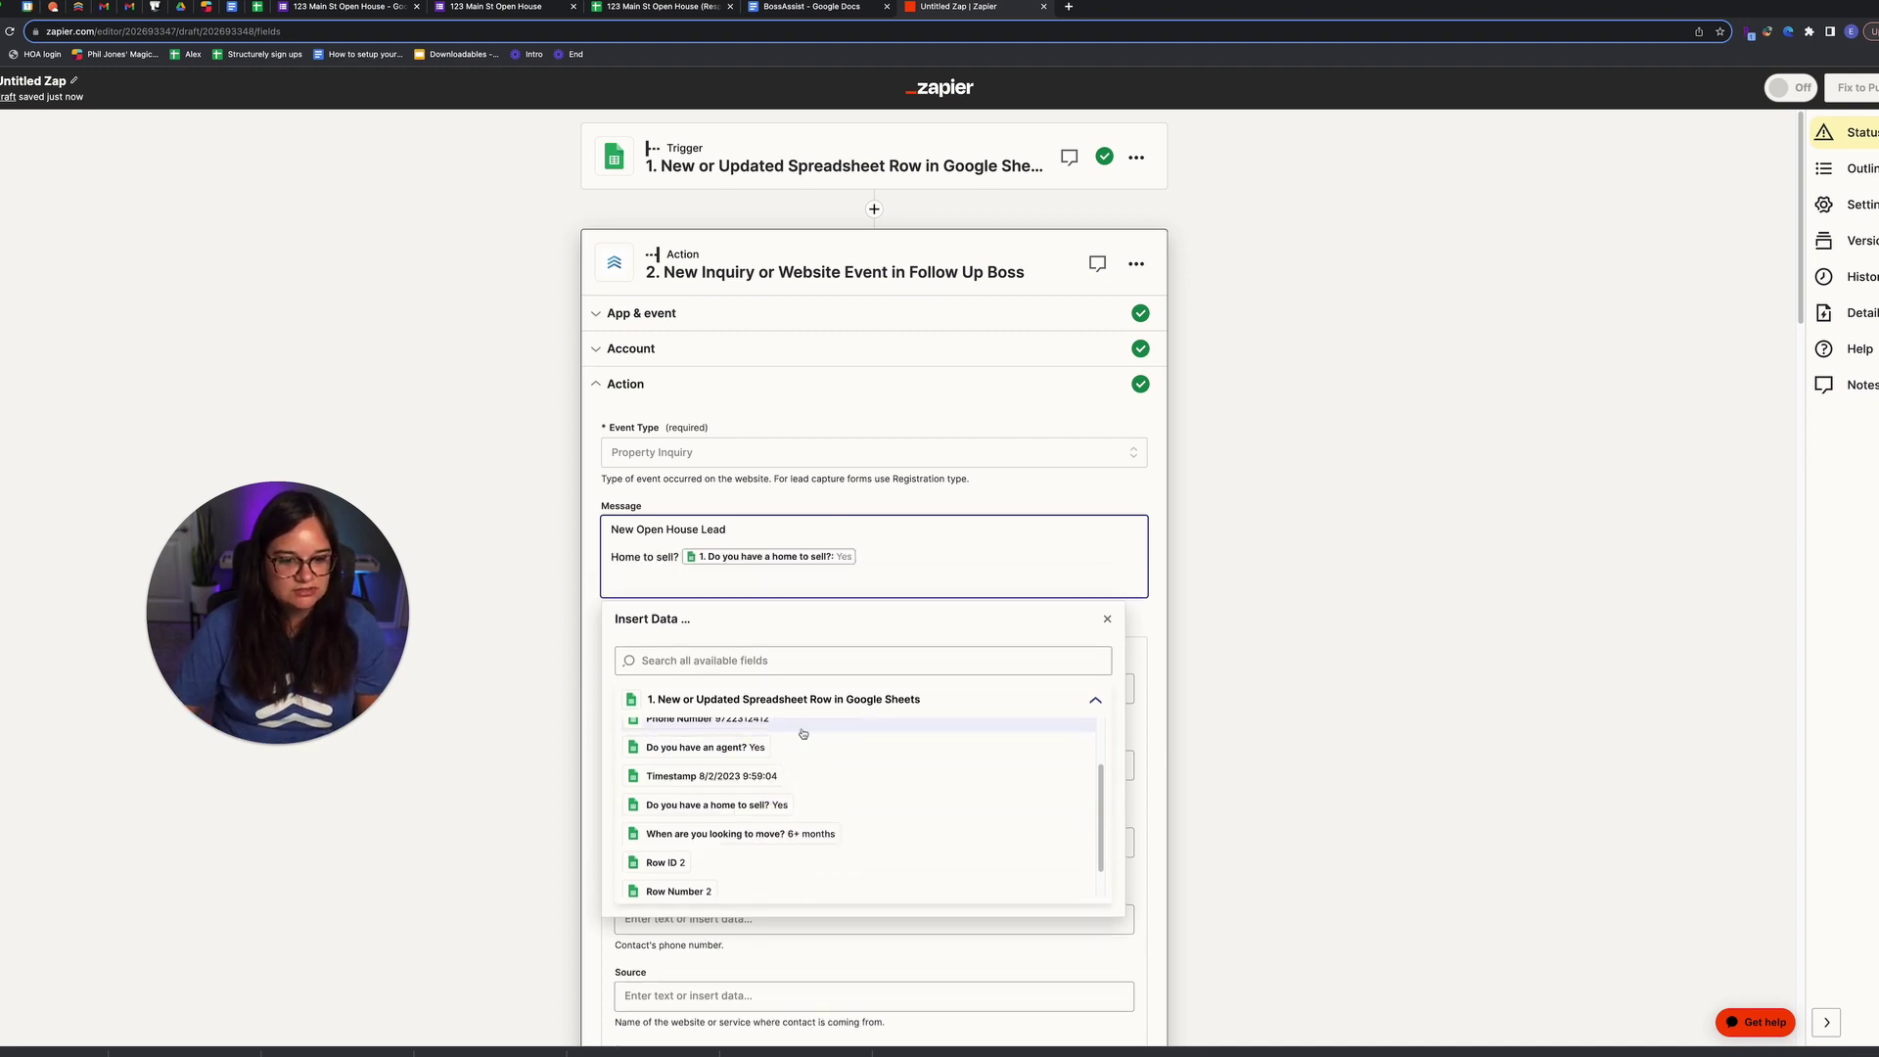
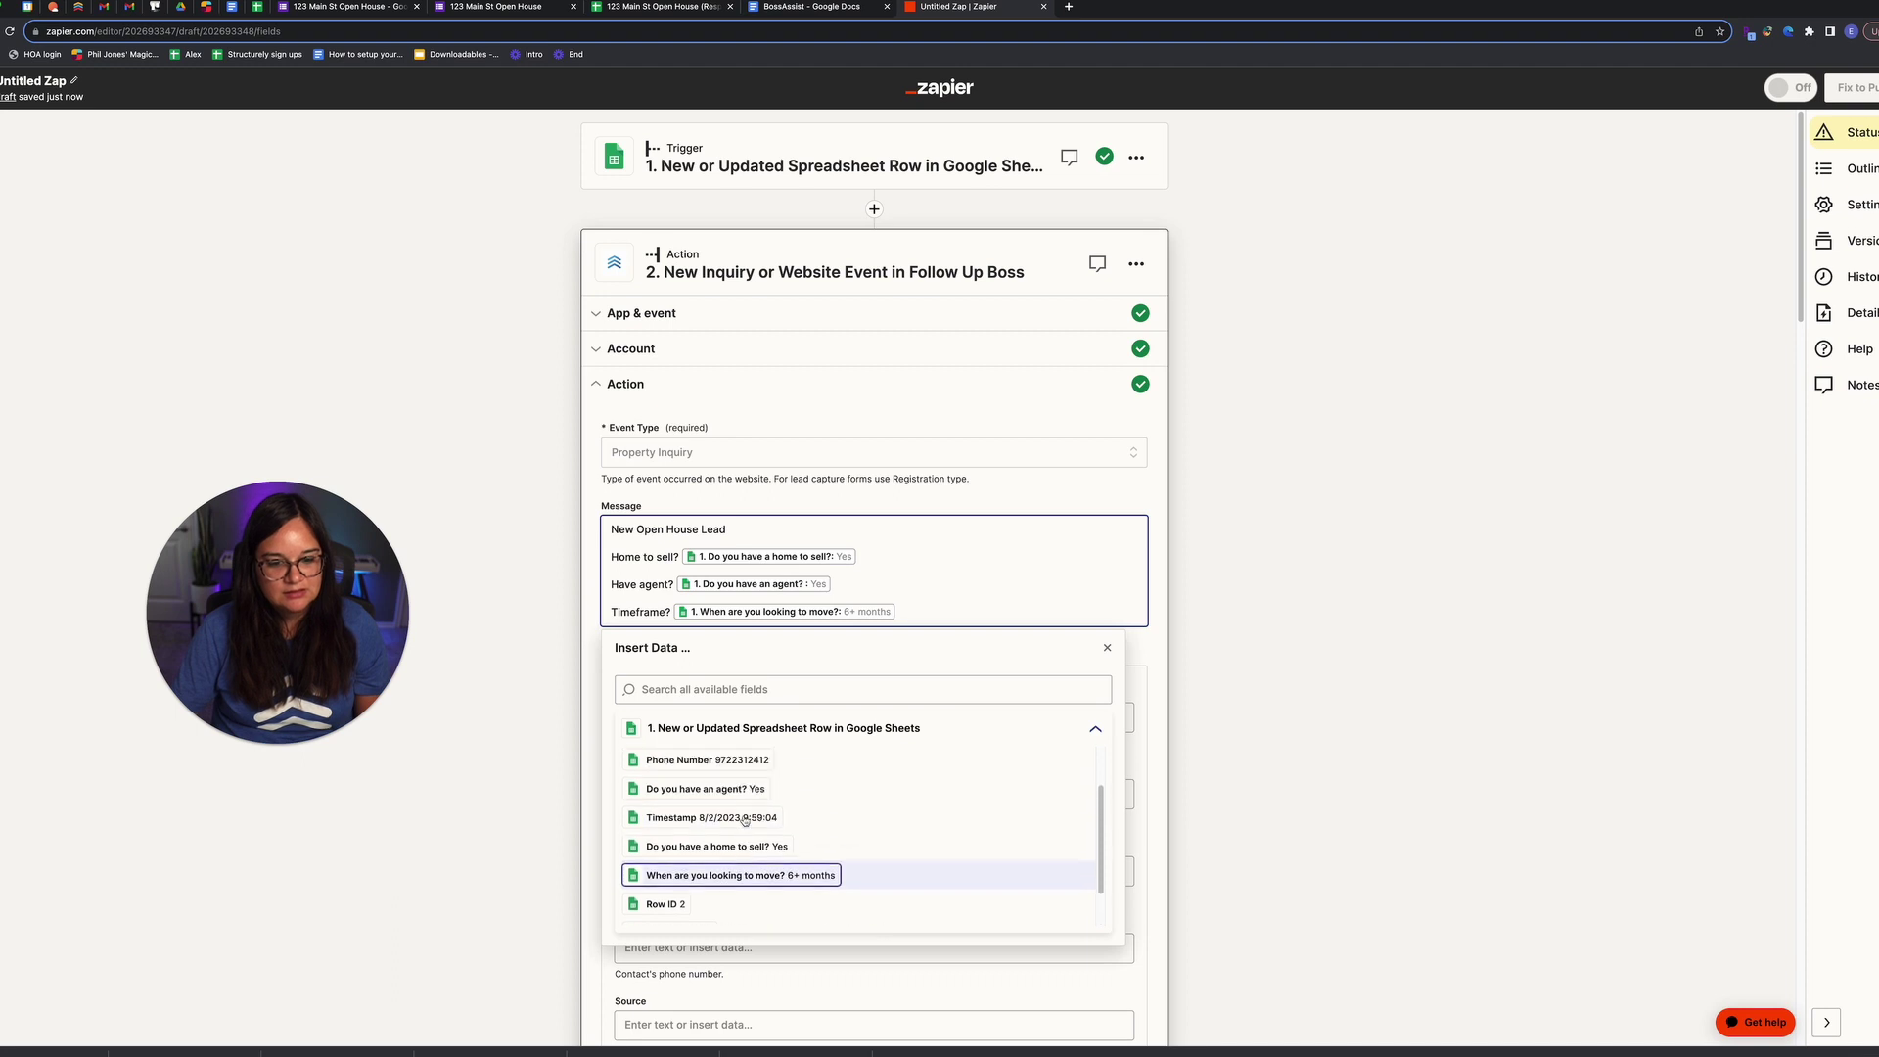
Step: Map the sheet's Name, Email Address and Phone Number into the lead's First Name, email and phone fields
click(495, 809)
click(709, 685)
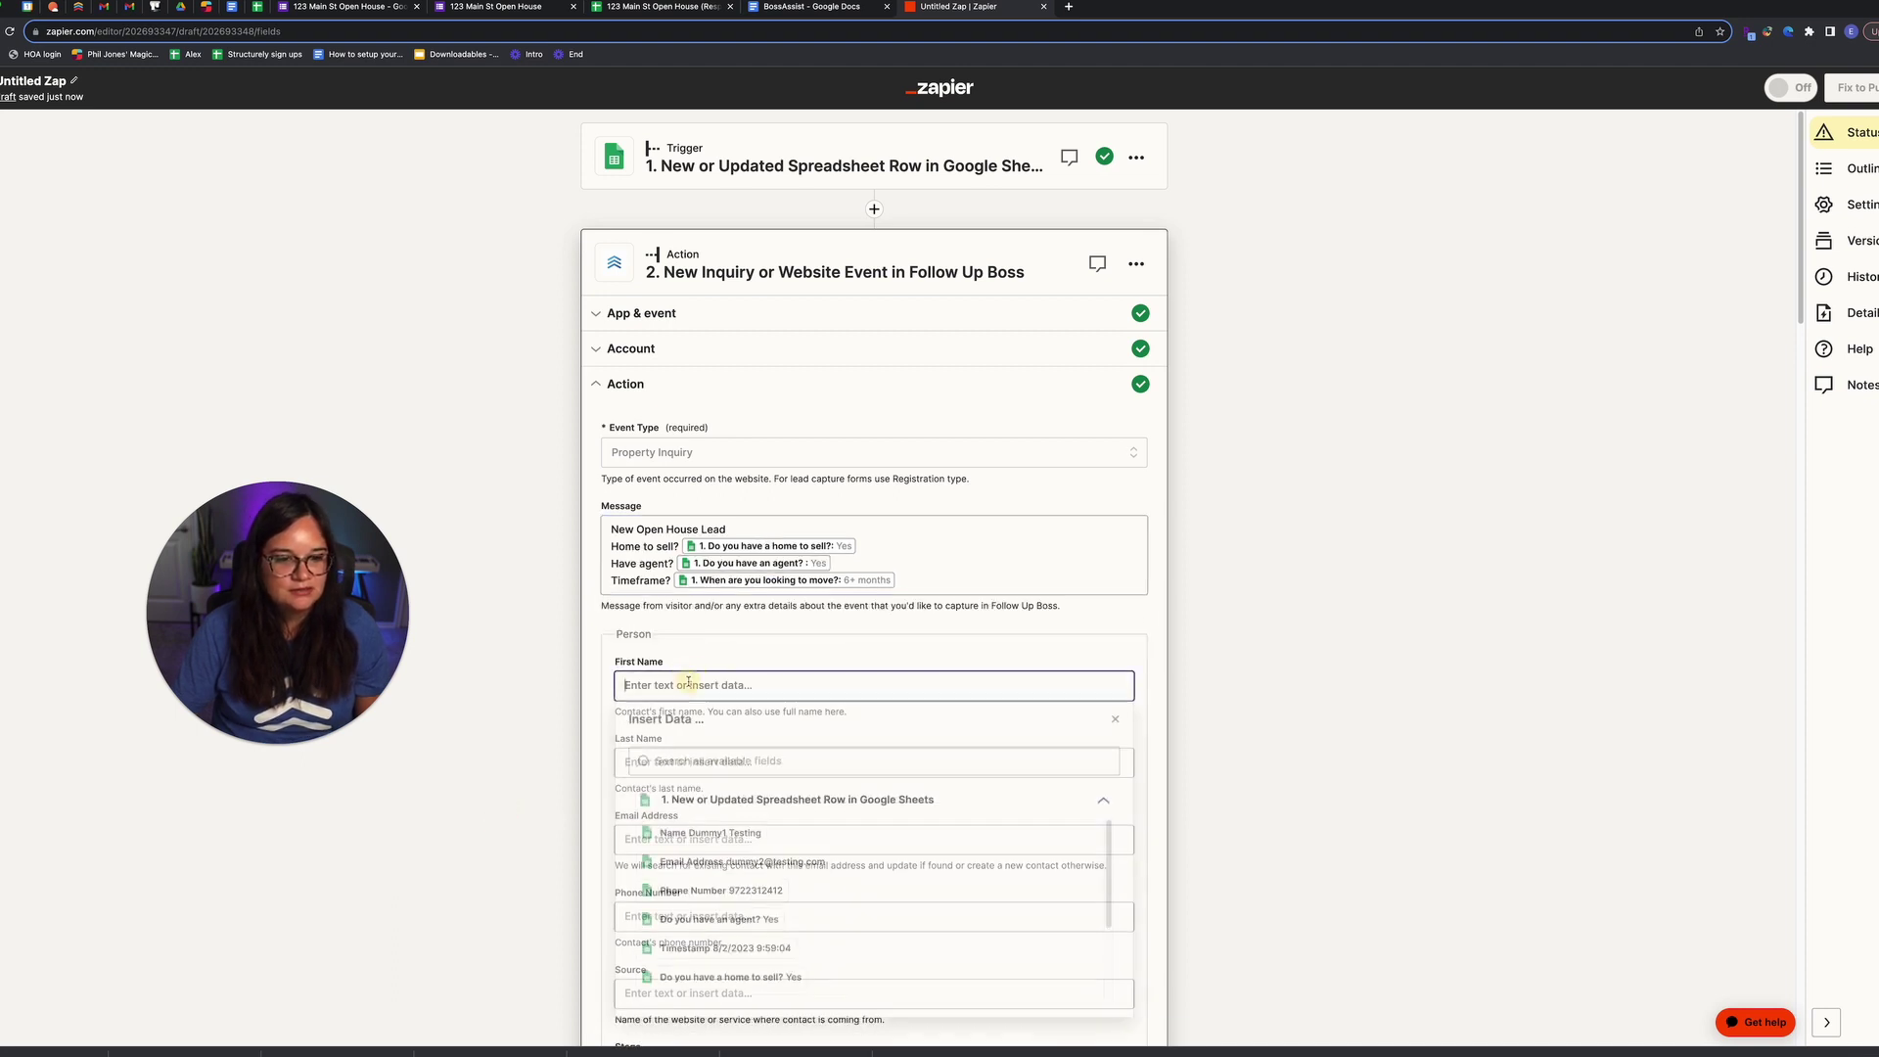
click(752, 835)
click(495, 744)
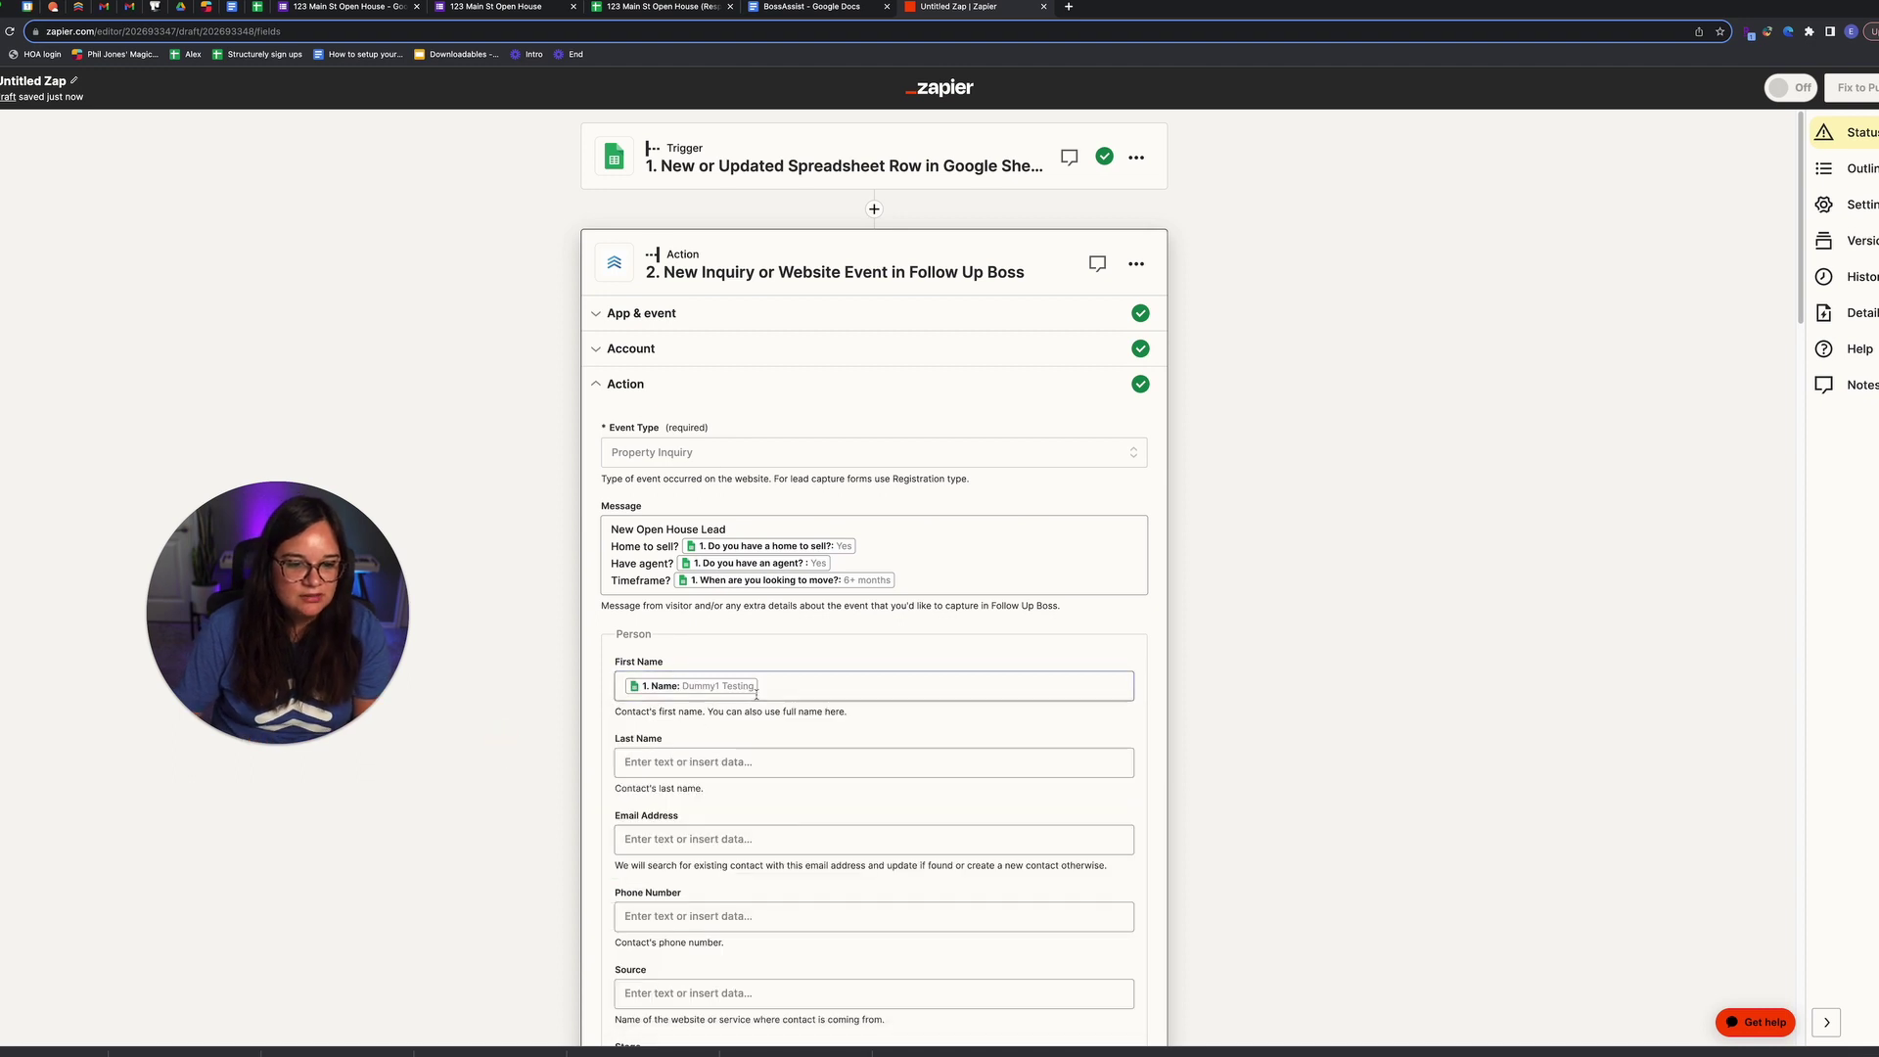
scroll(719, 753, down, 1)
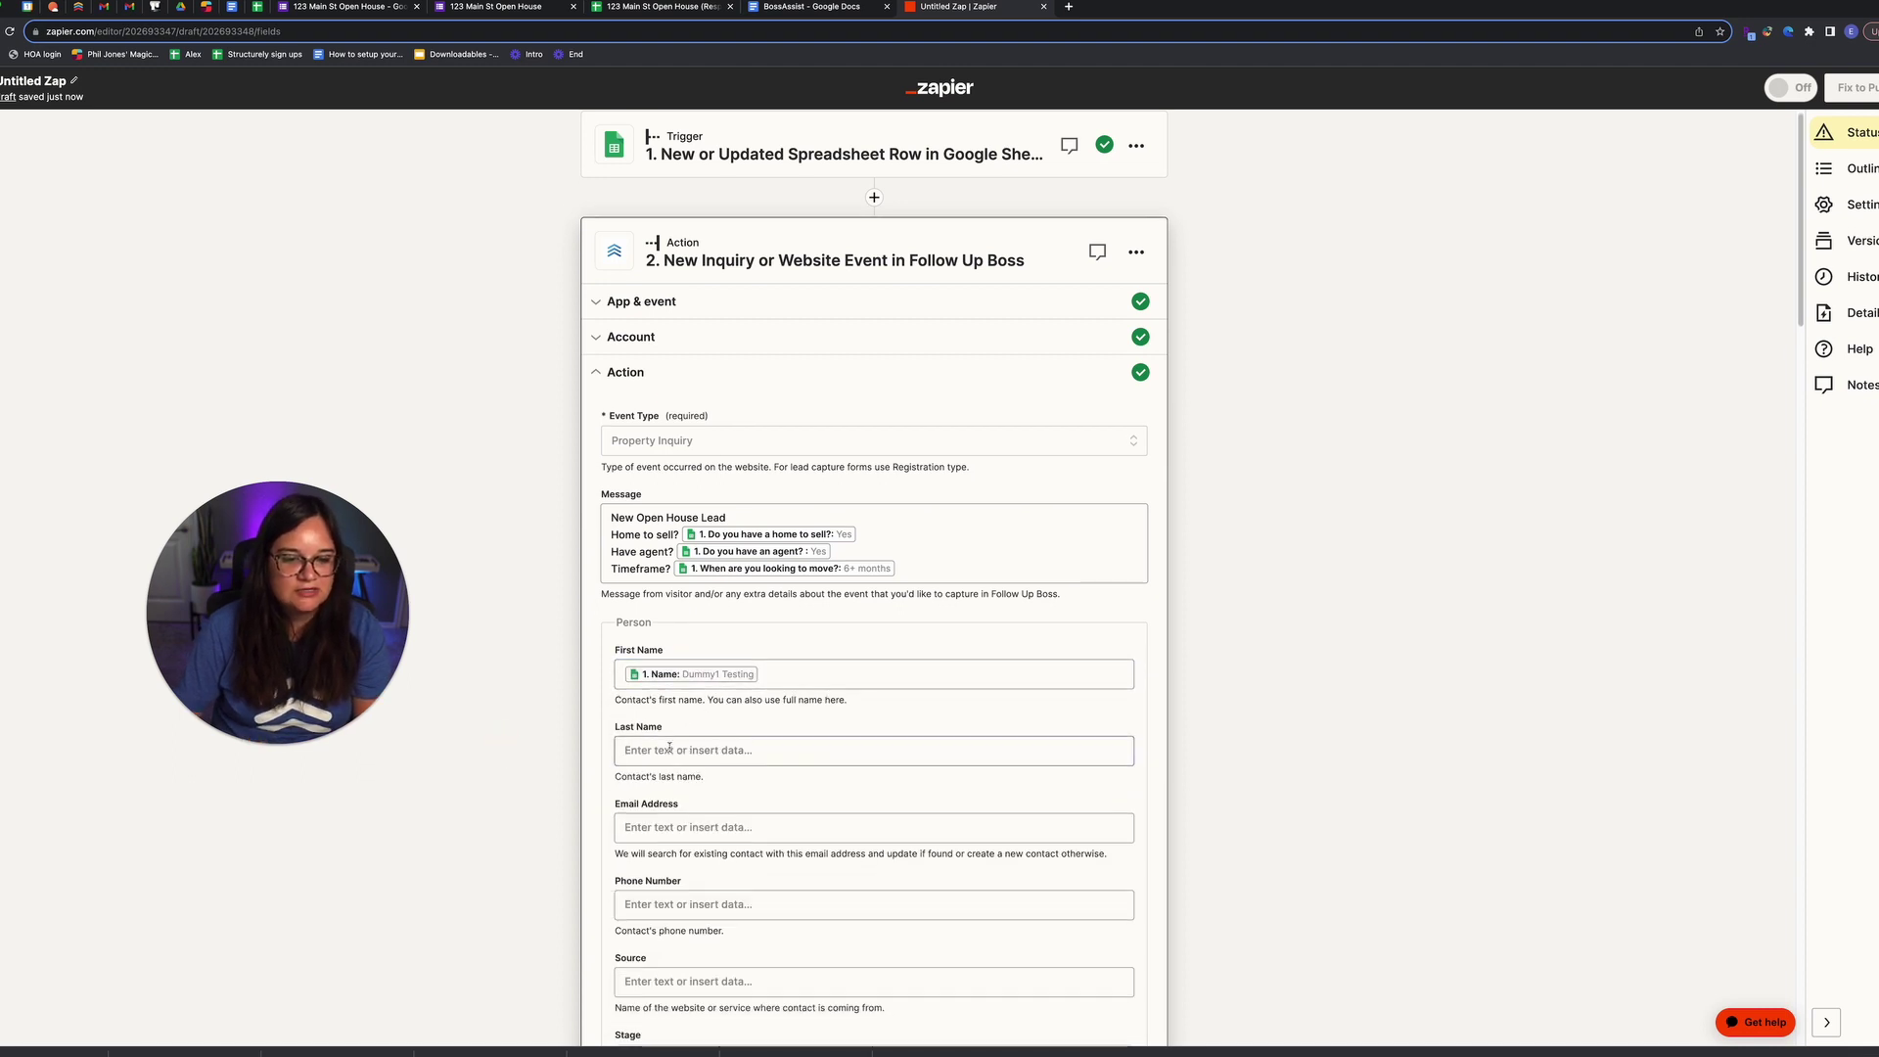
click(708, 793)
click(734, 977)
click(540, 906)
scroll(545, 911, down, 4)
scroll(546, 911, down, 2)
click(701, 620)
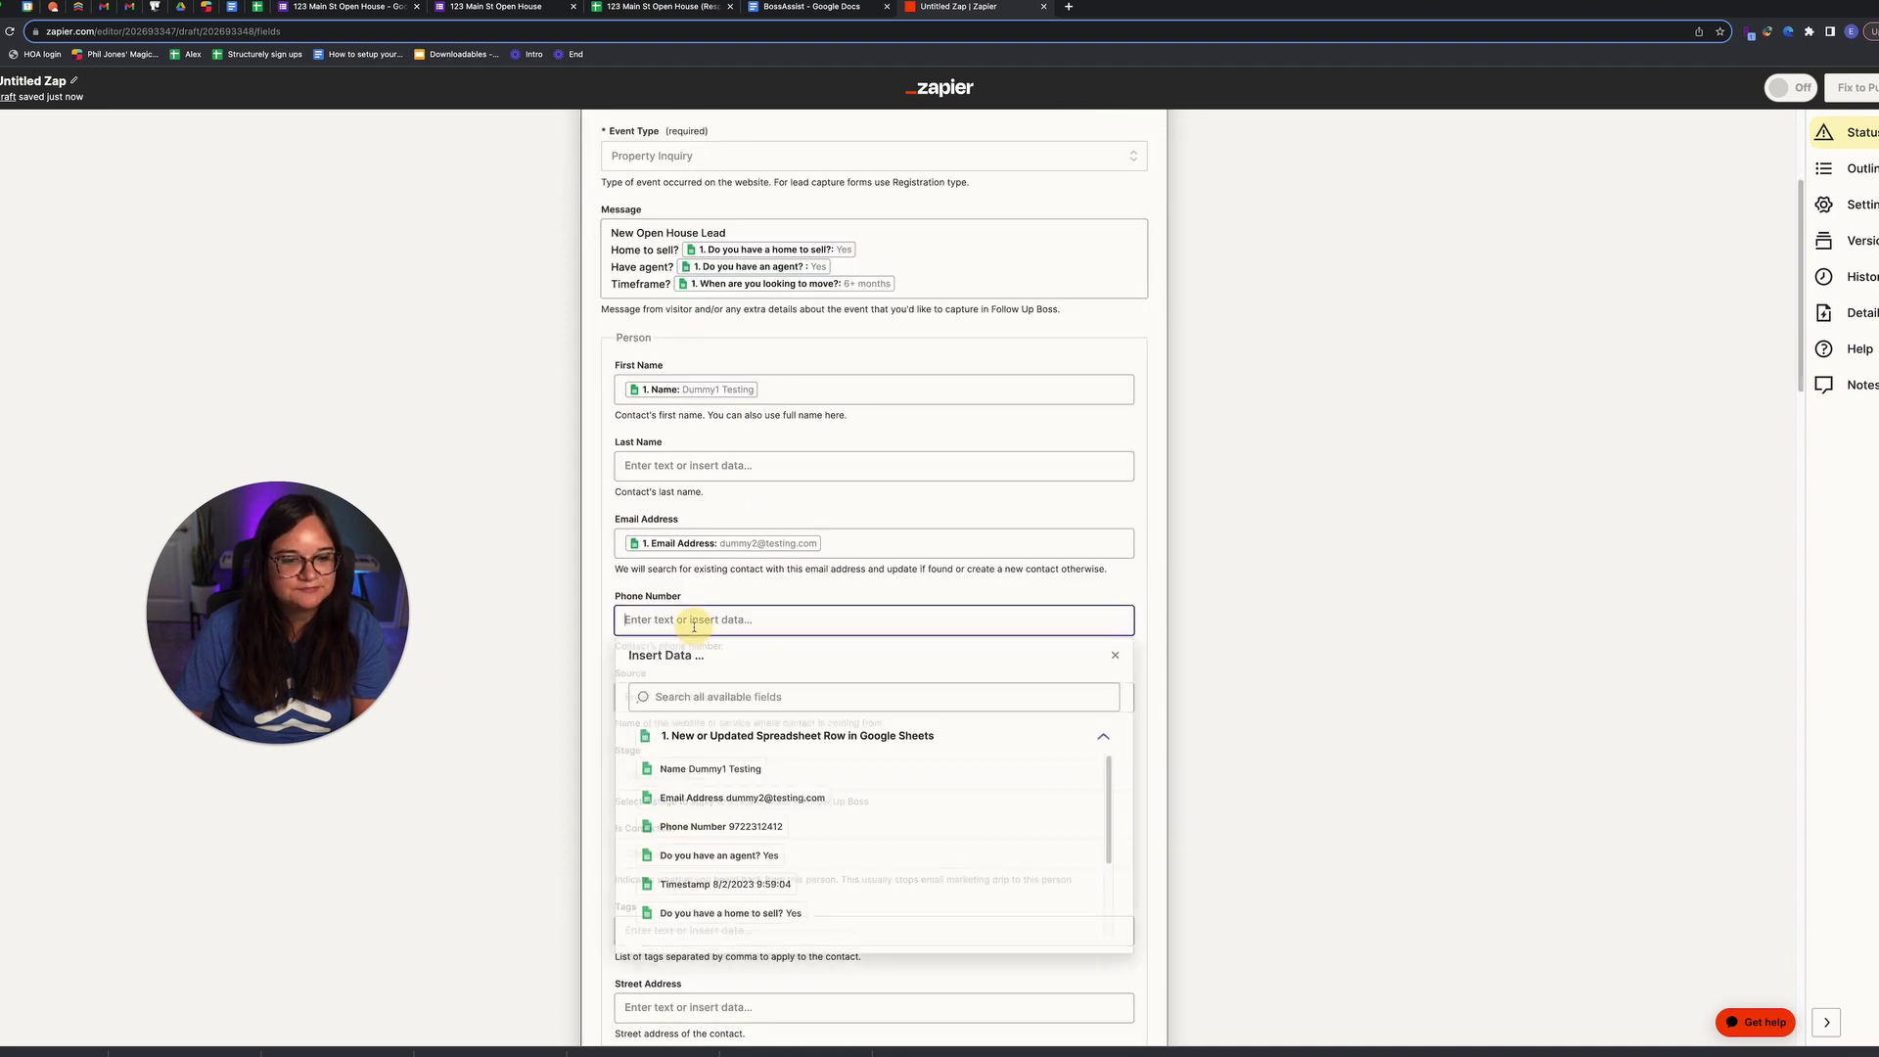
click(739, 829)
click(584, 800)
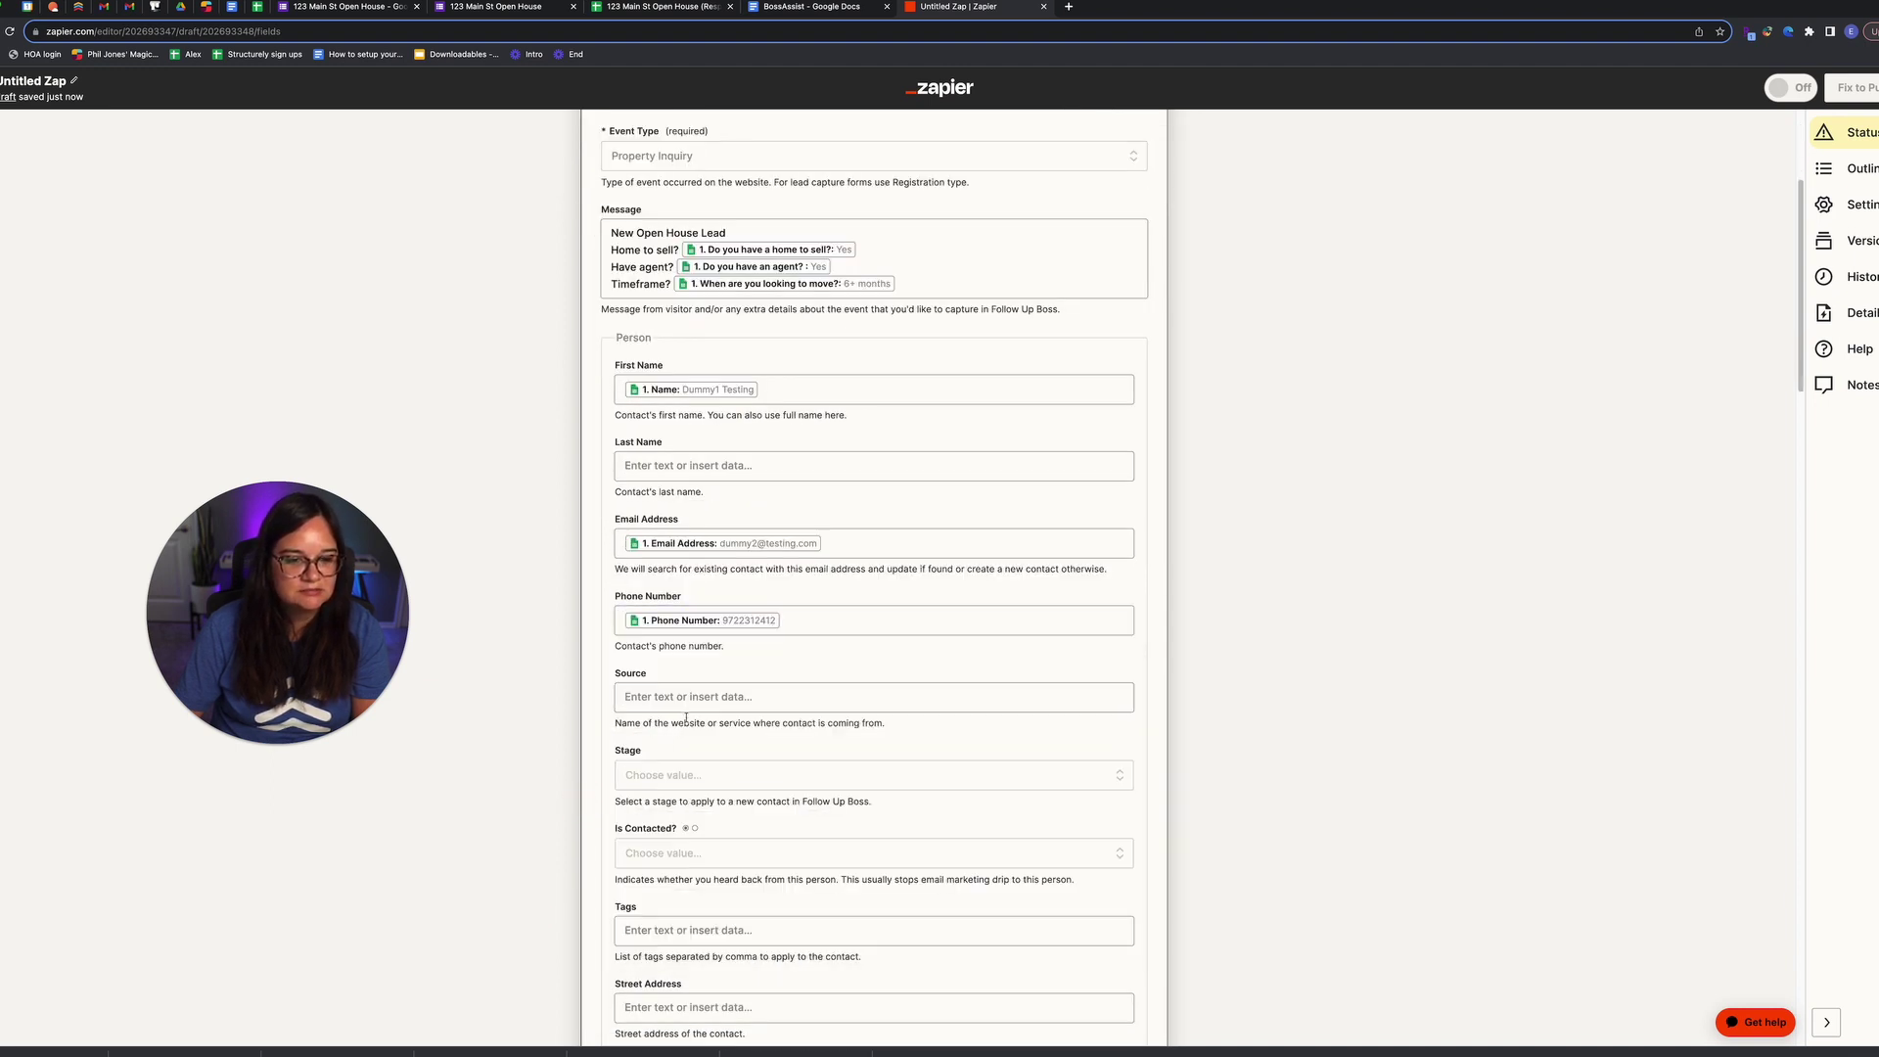
Step: Set Source to 'Open House' and tag the lead with the sheet's home-to-sell answer
click(697, 695)
text(Open House)
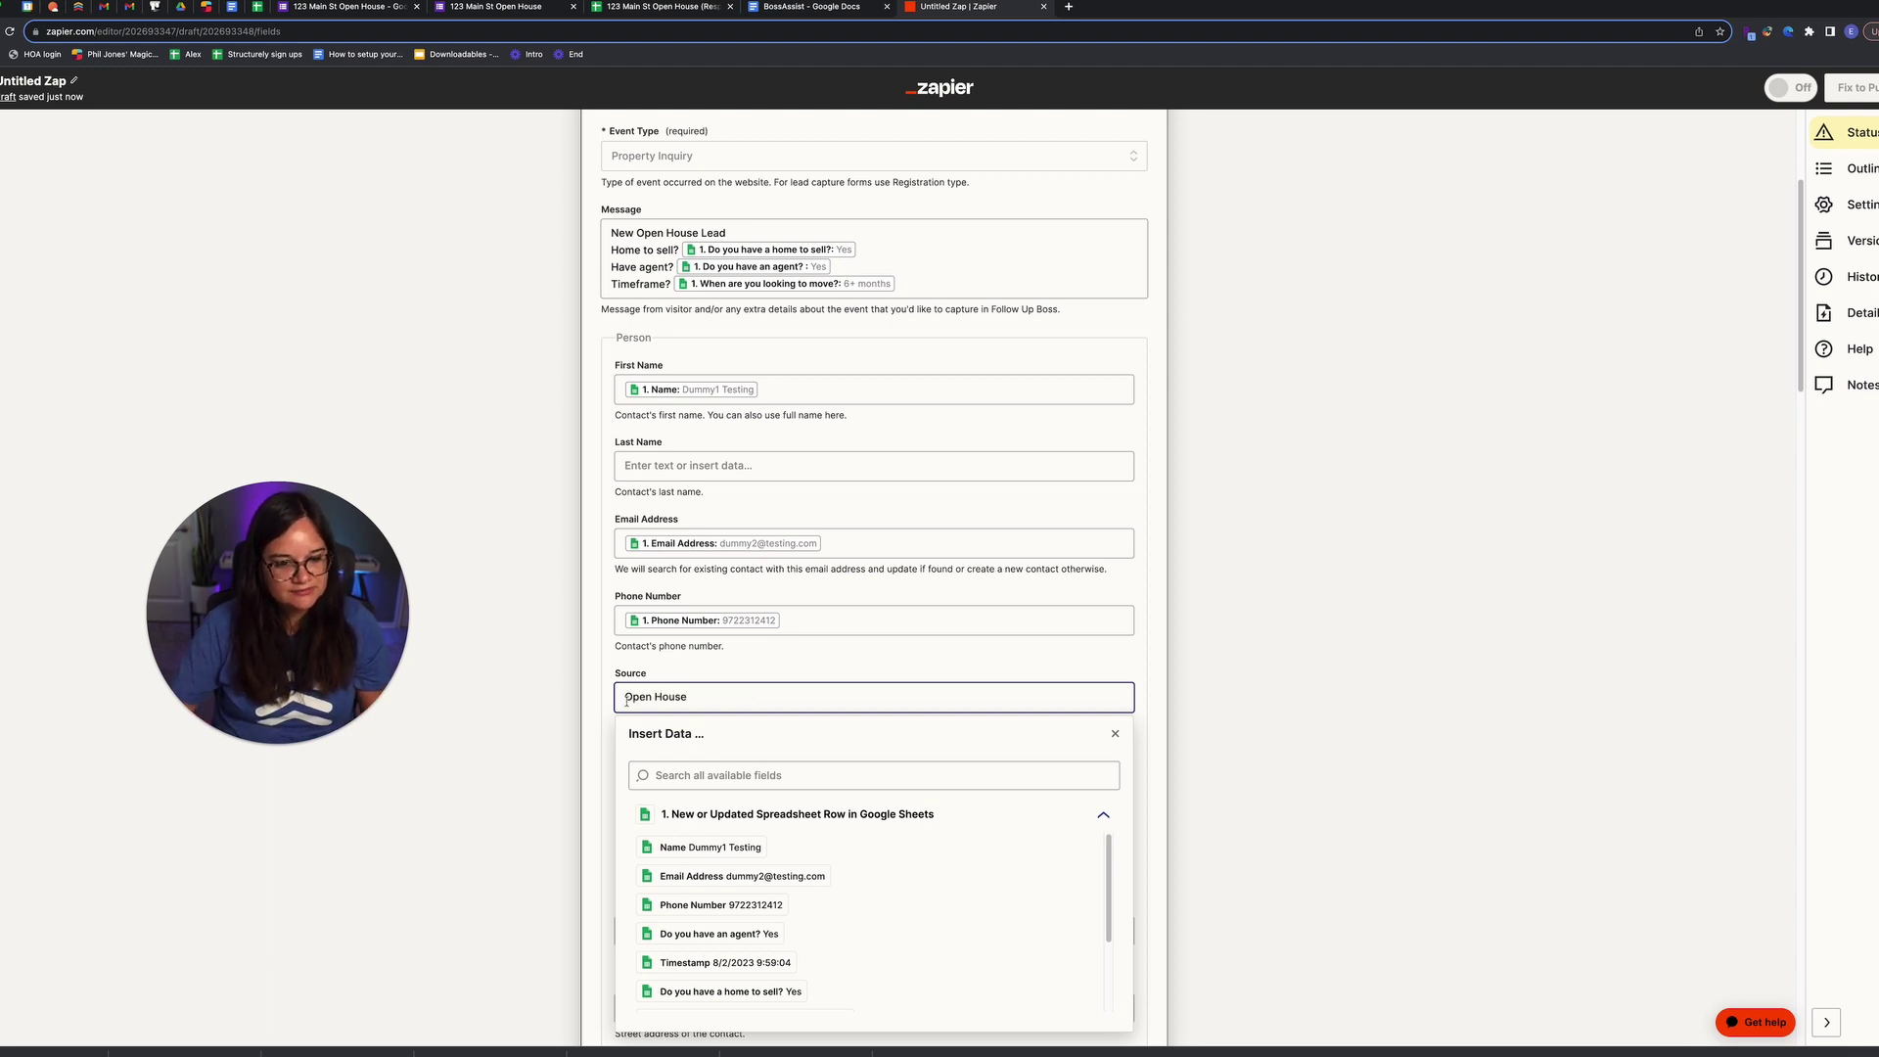
click(558, 705)
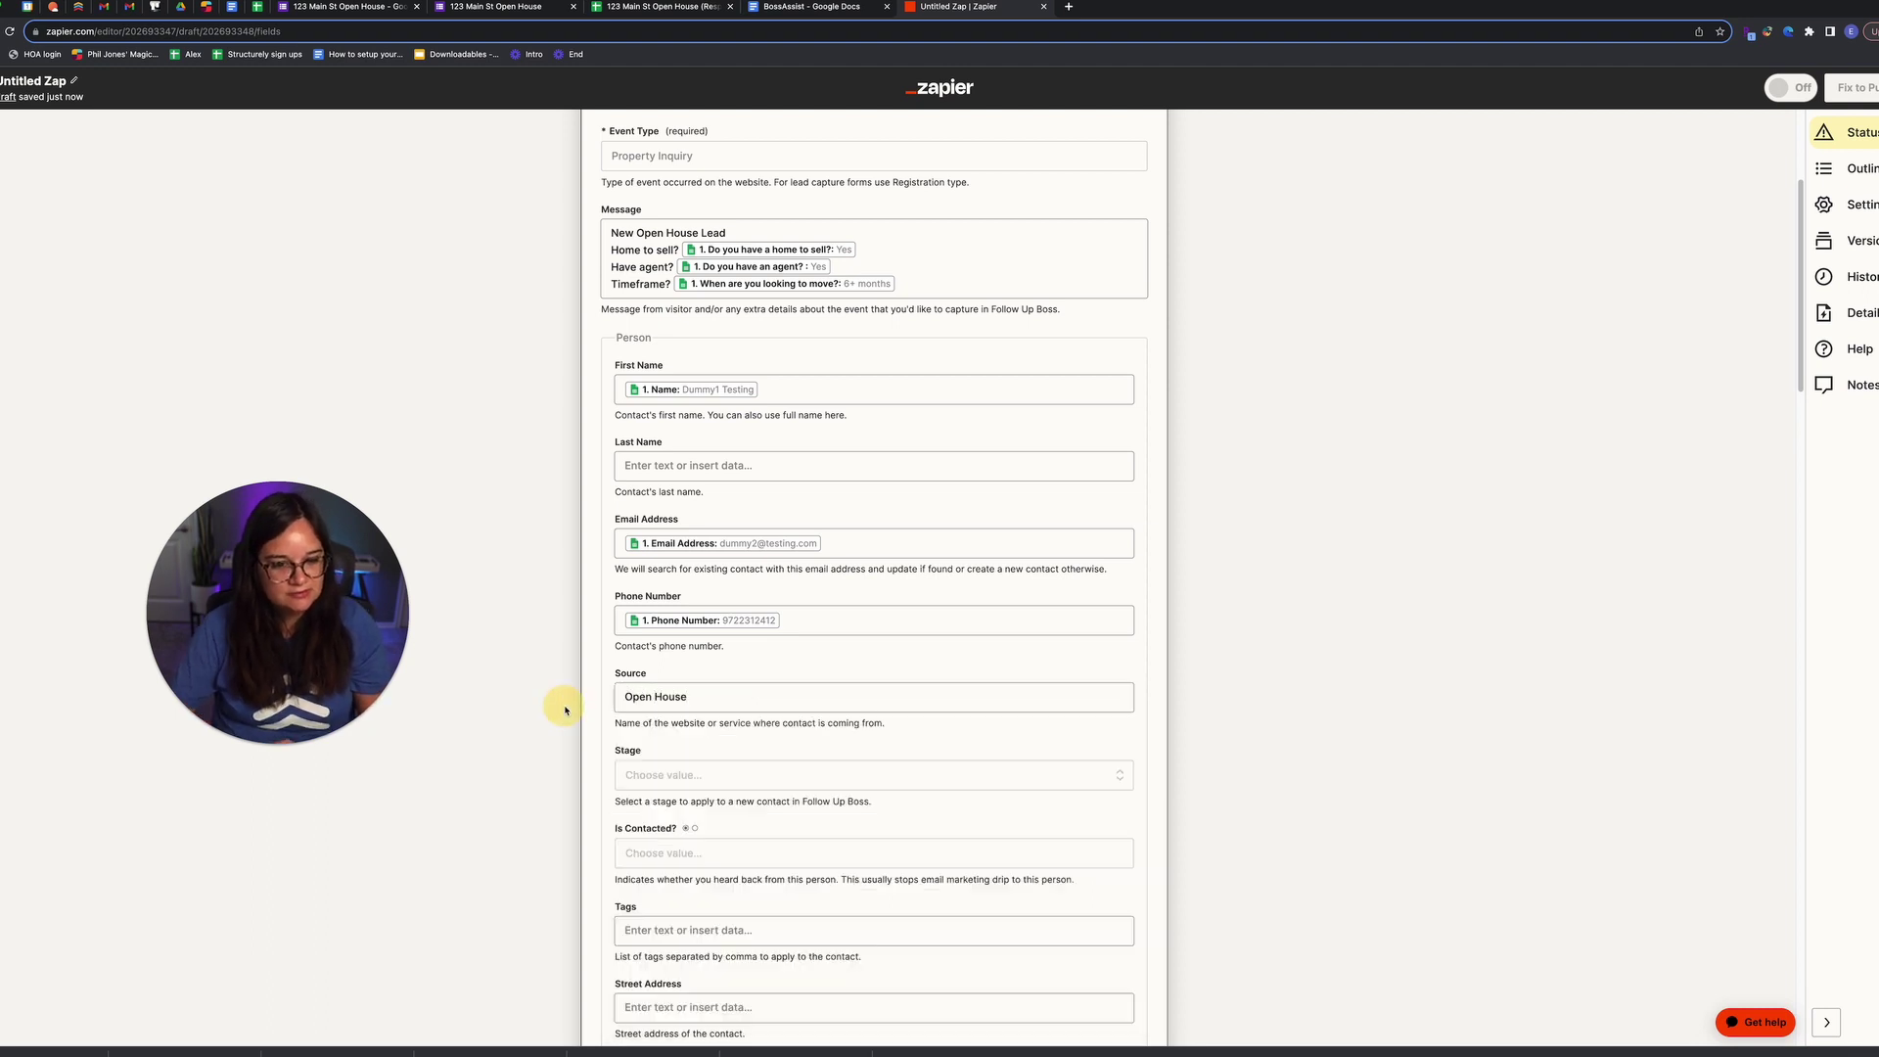
scroll(685, 685, down, 1)
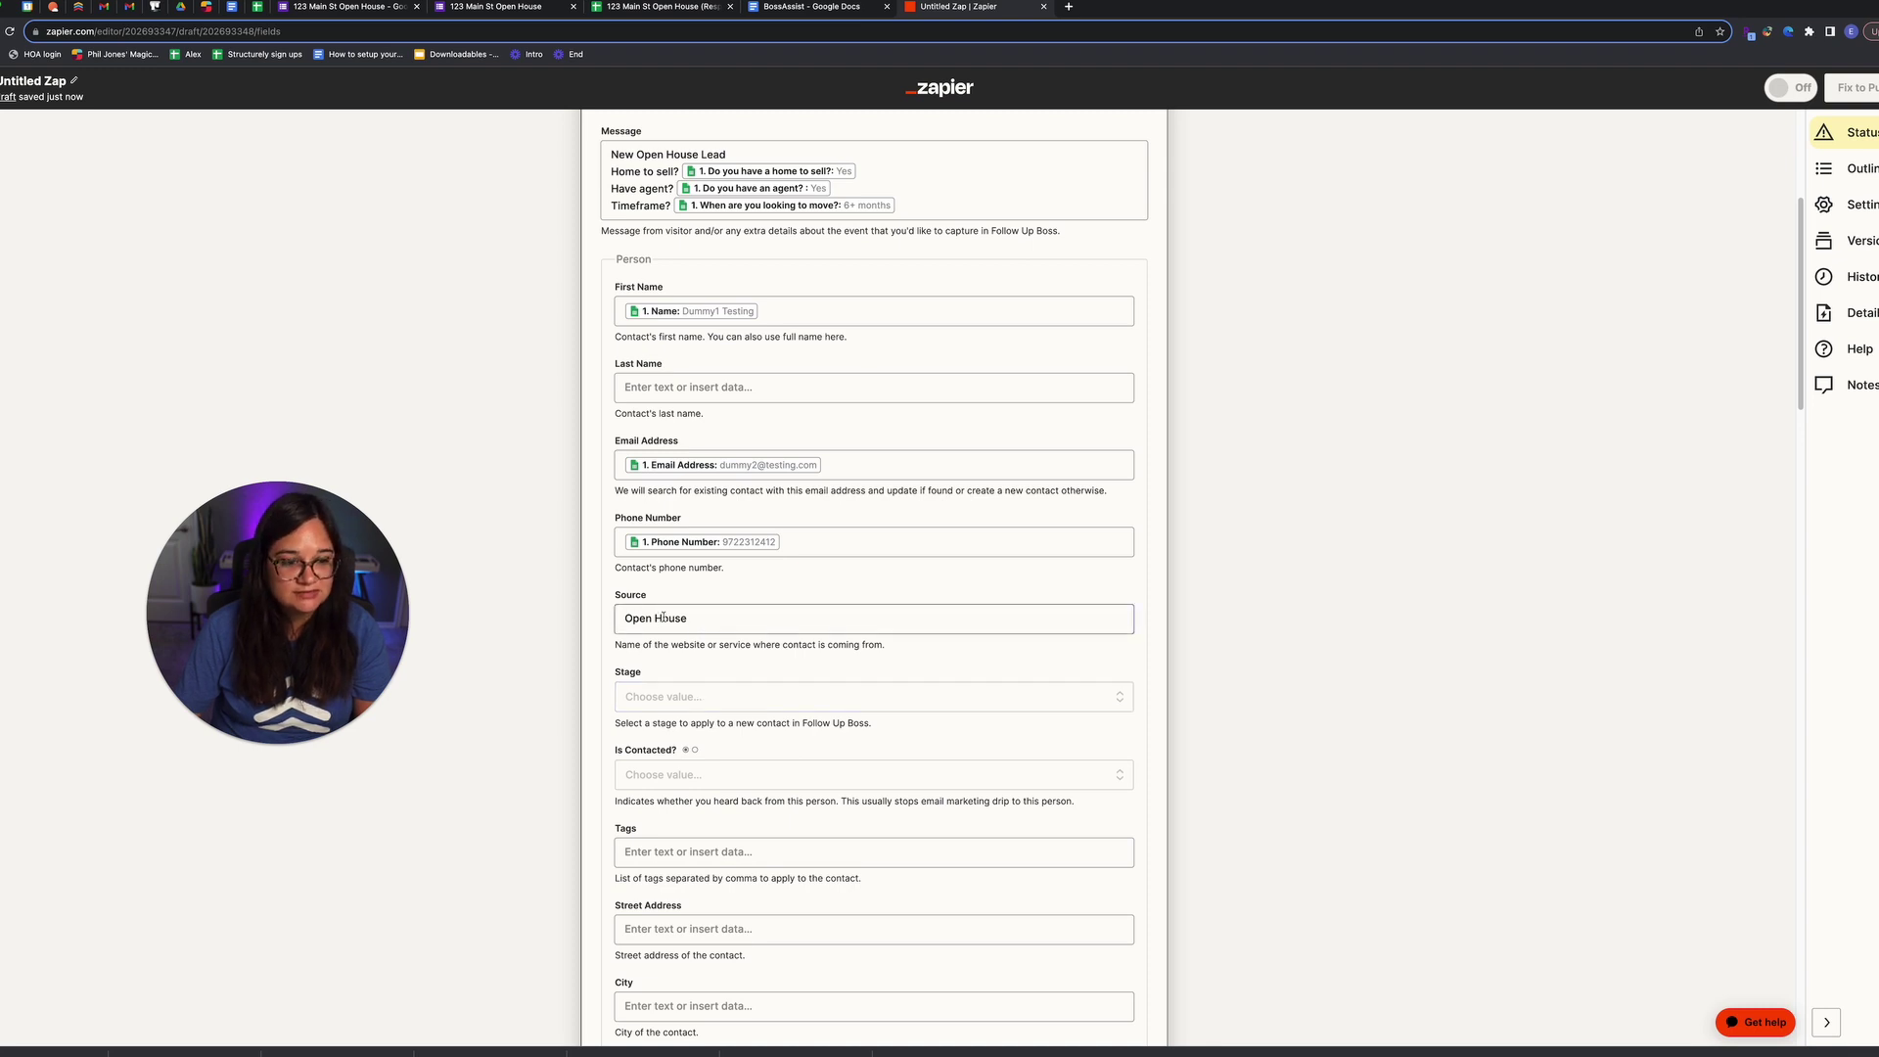
scroll(723, 708, down, 1)
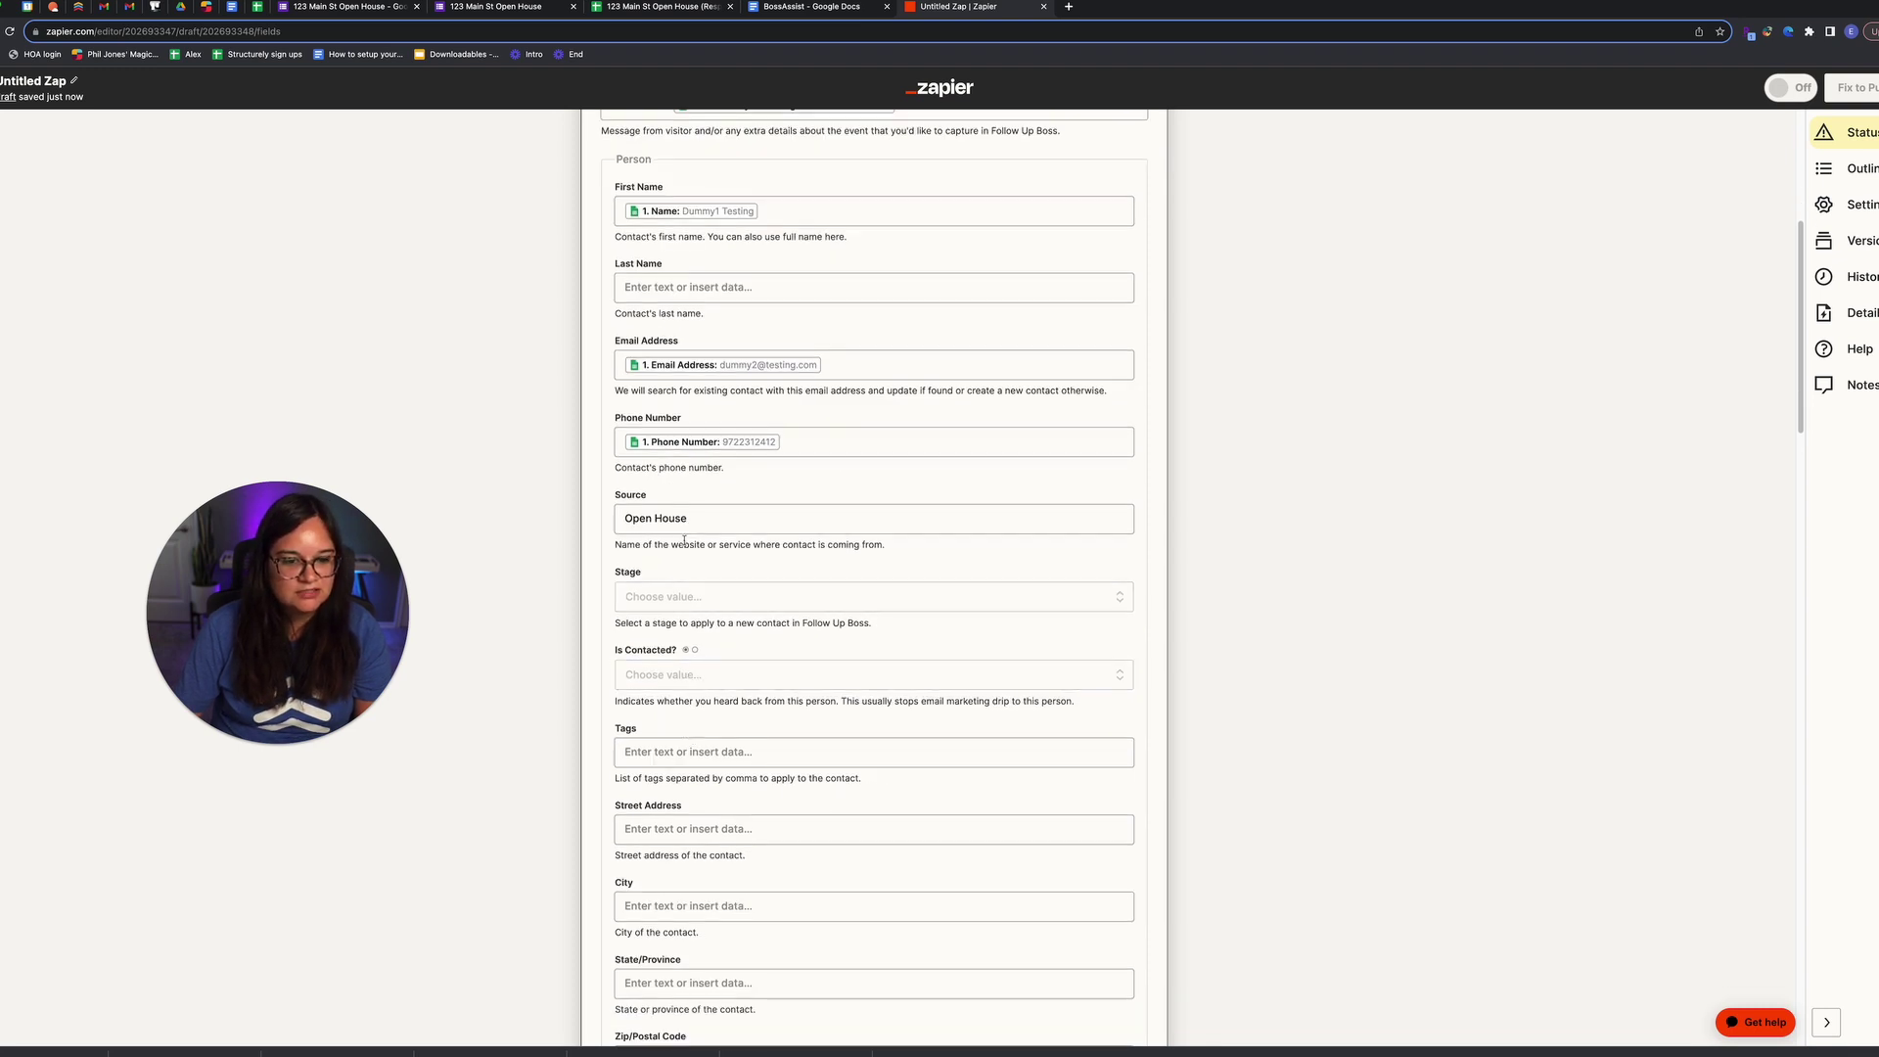
scroll(700, 676, down, 1)
click(712, 690)
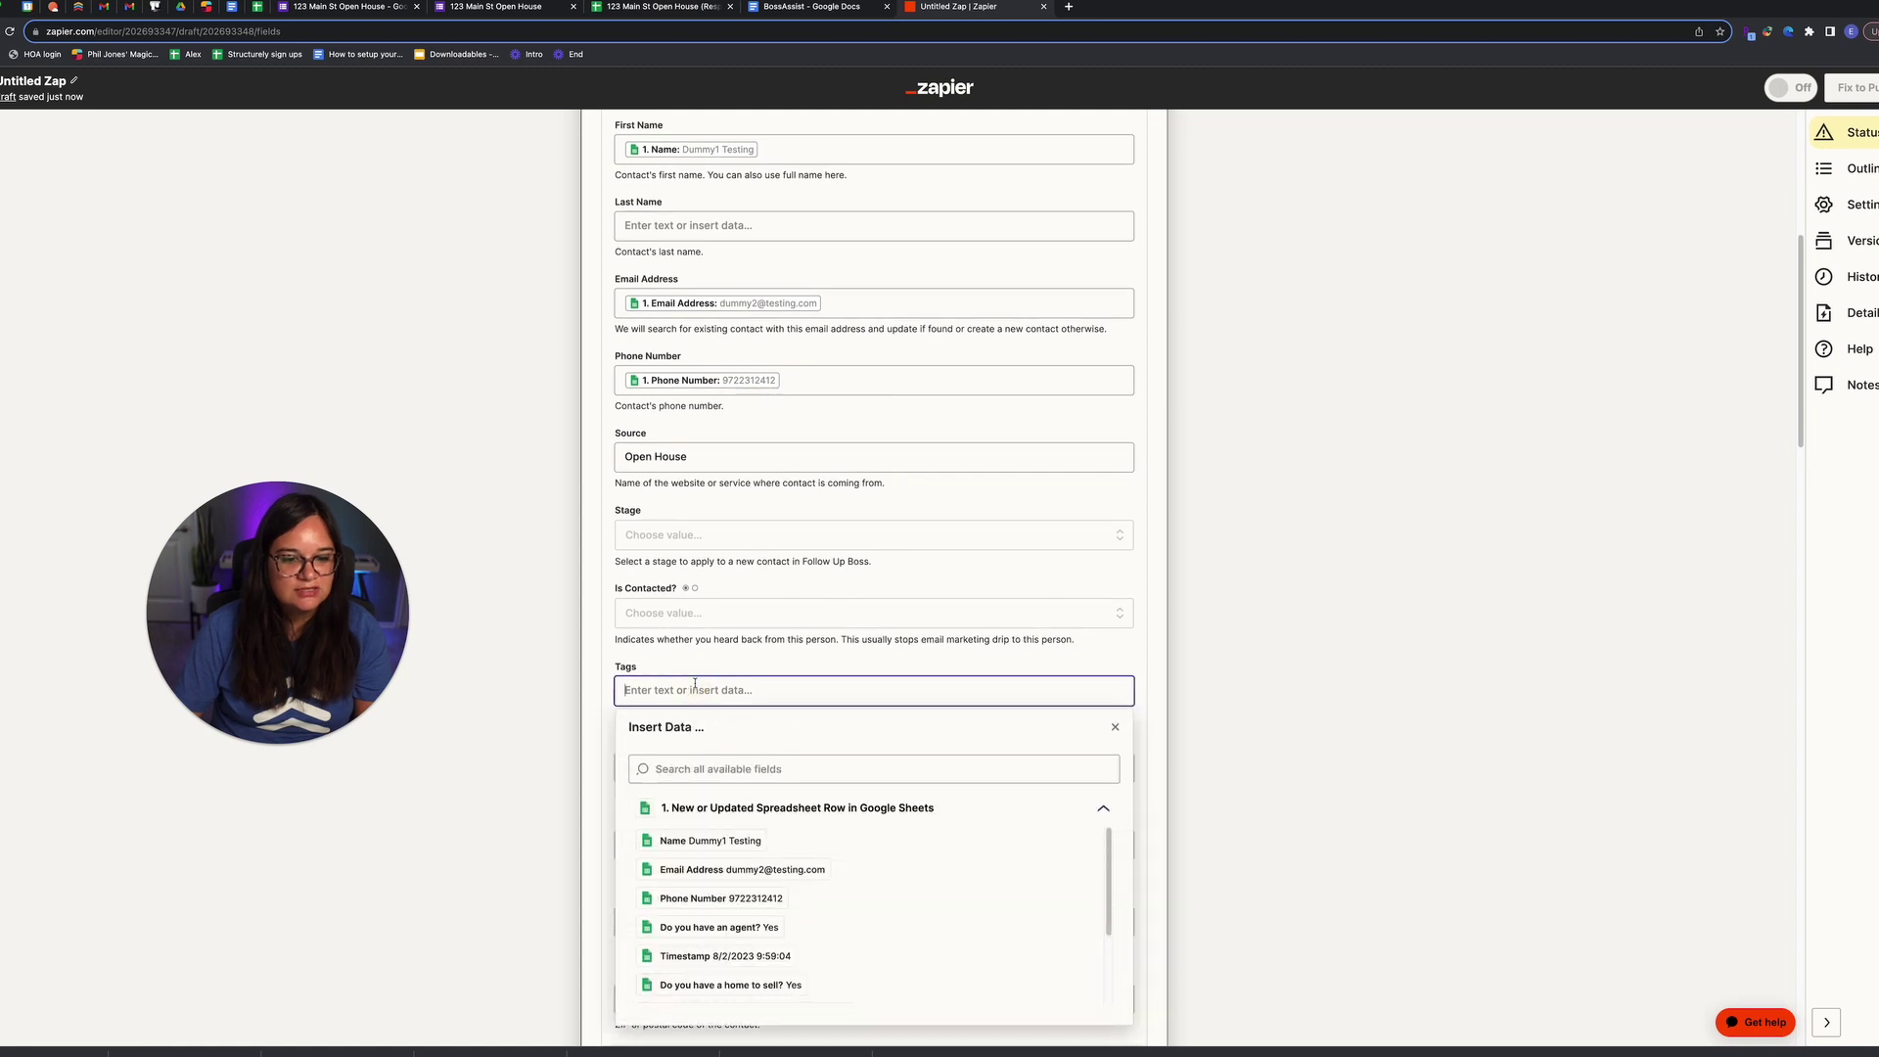
scroll(729, 785, down, 3)
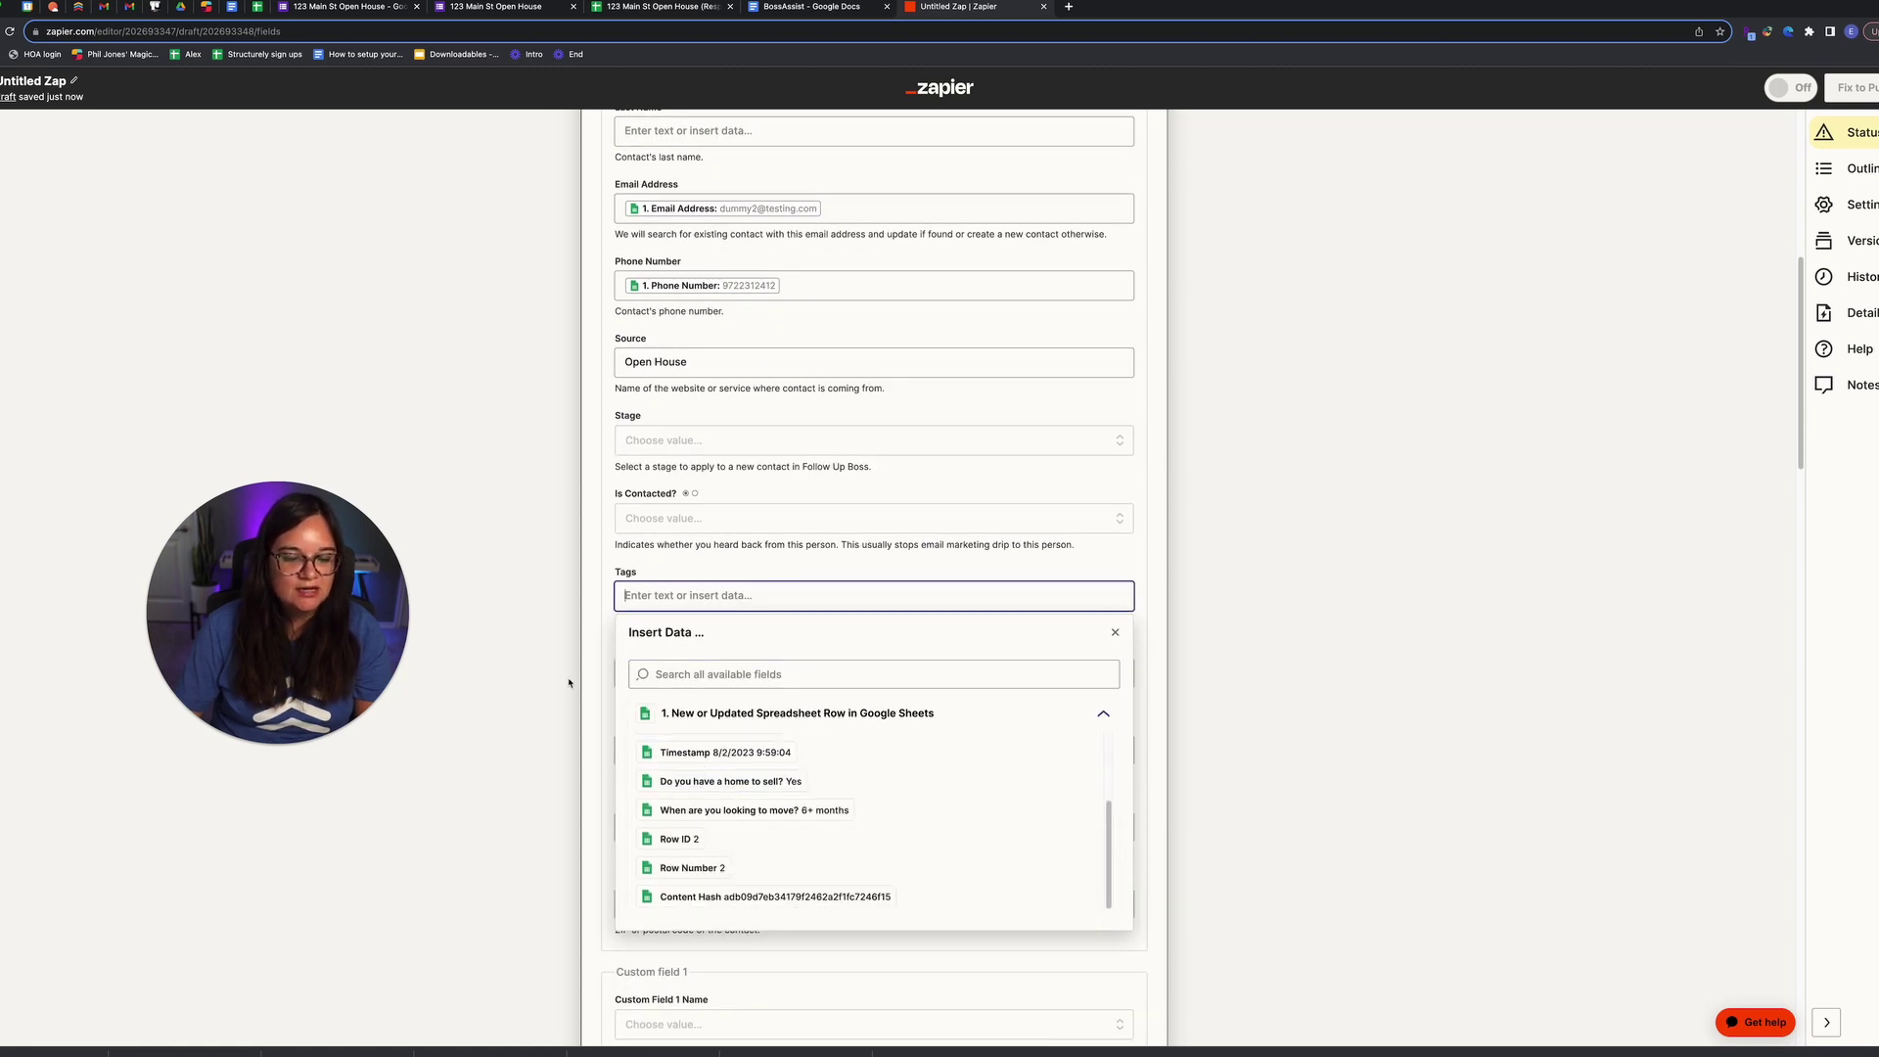
click(785, 783)
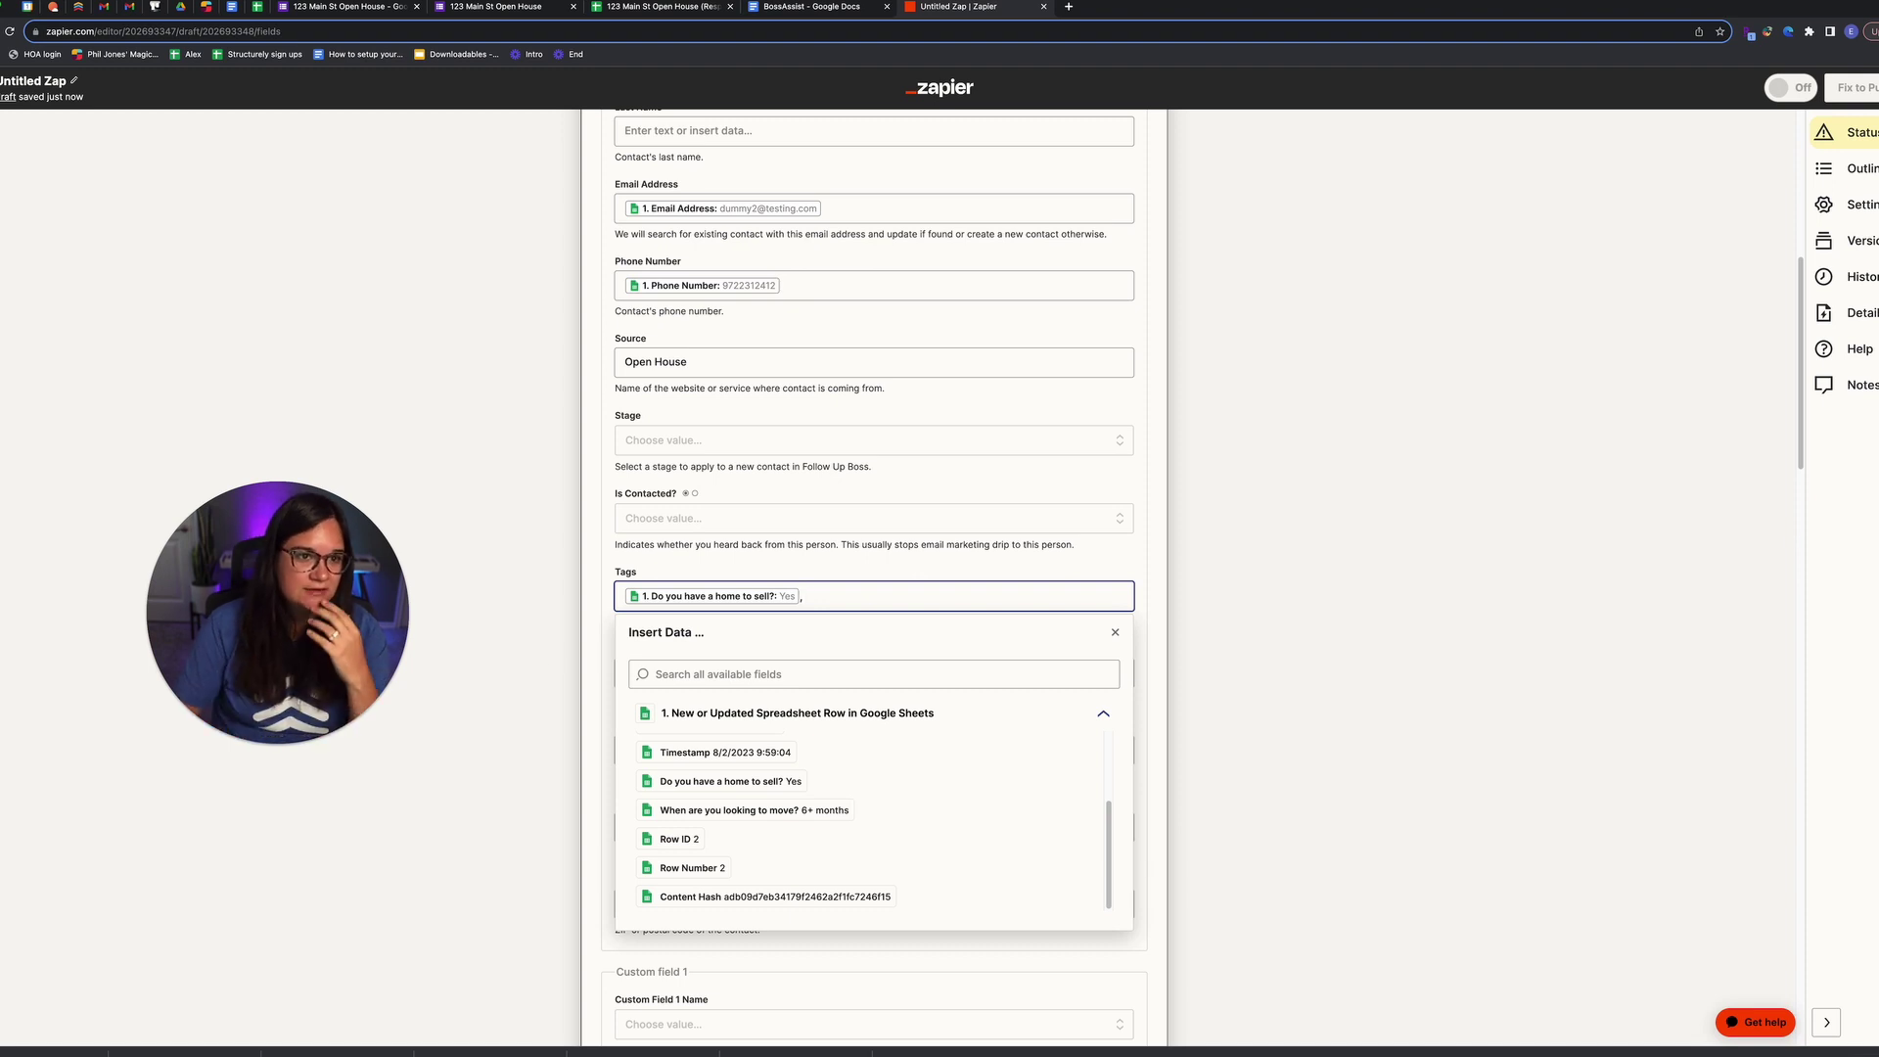
click(529, 8)
Step: Reword the agent choices to 'Yes, I have an agent' and 'No, I don't have an agent'
scroll(783, 568, down, 1)
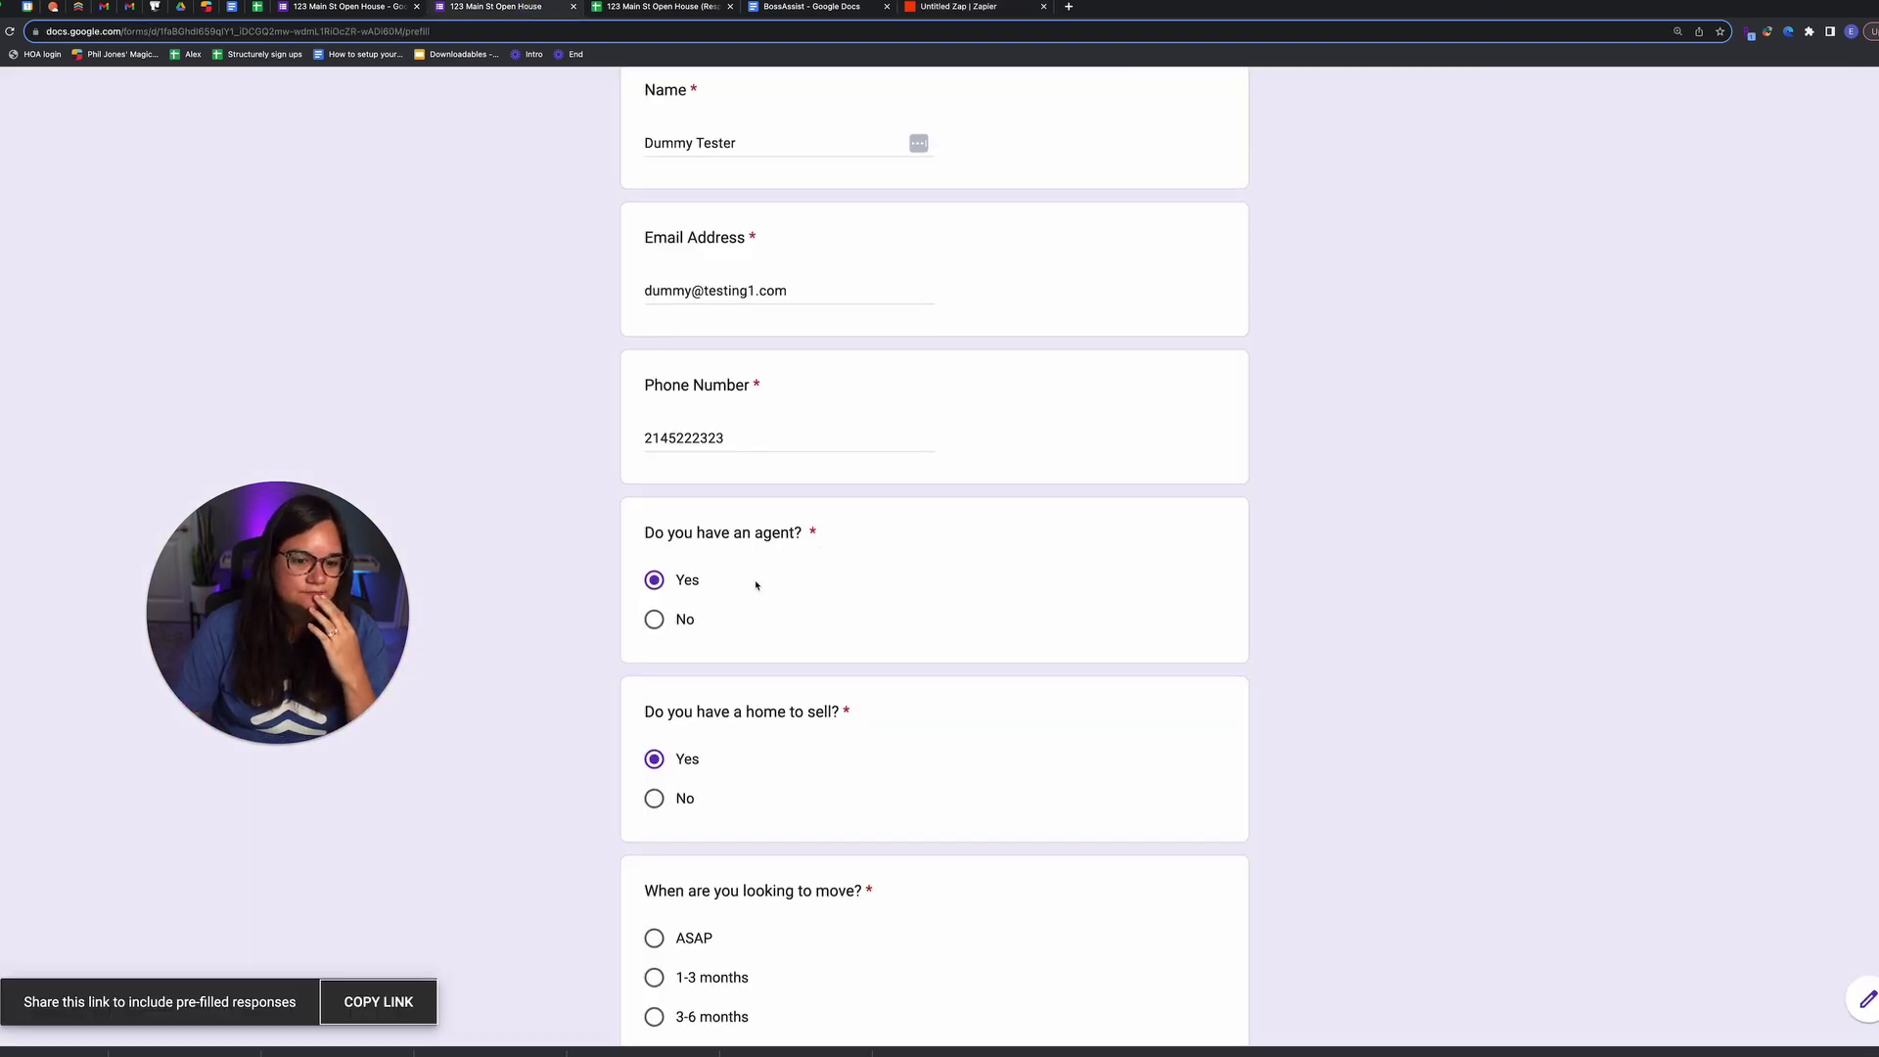
click(352, 8)
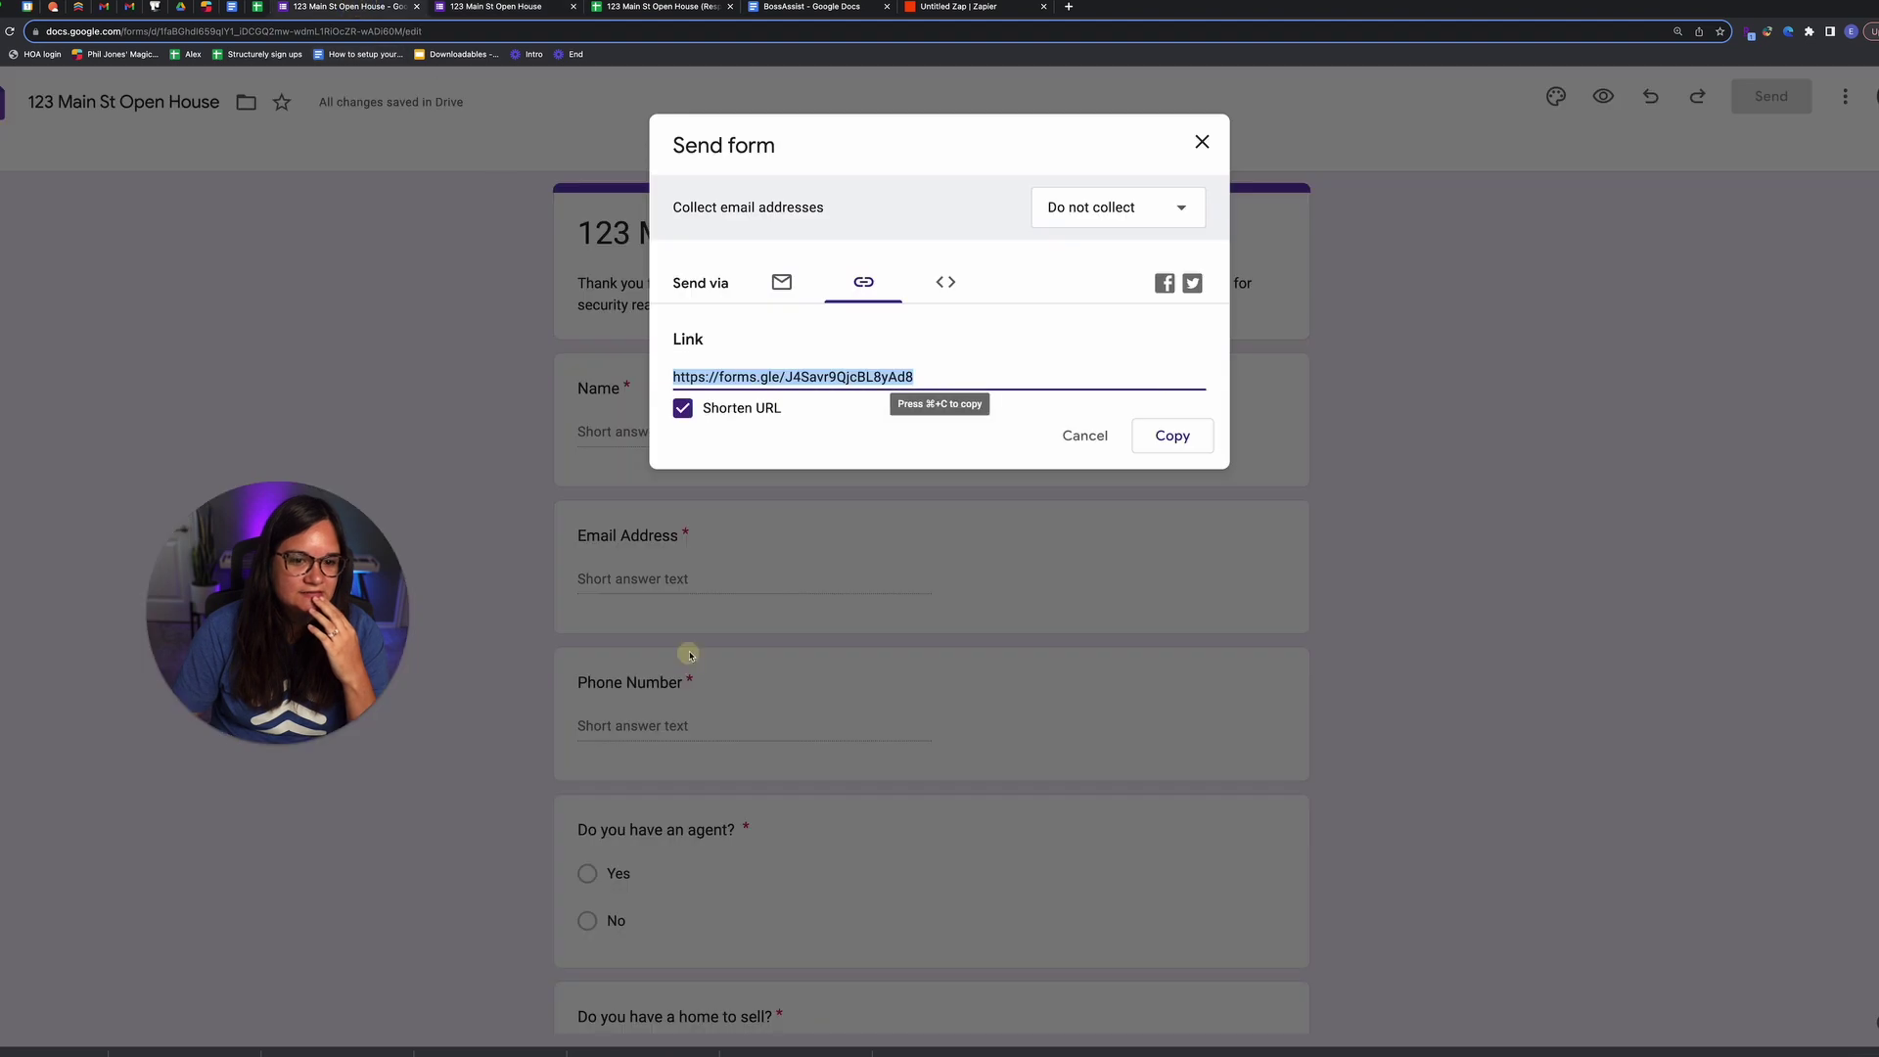
click(1082, 435)
scroll(929, 533, down, 2)
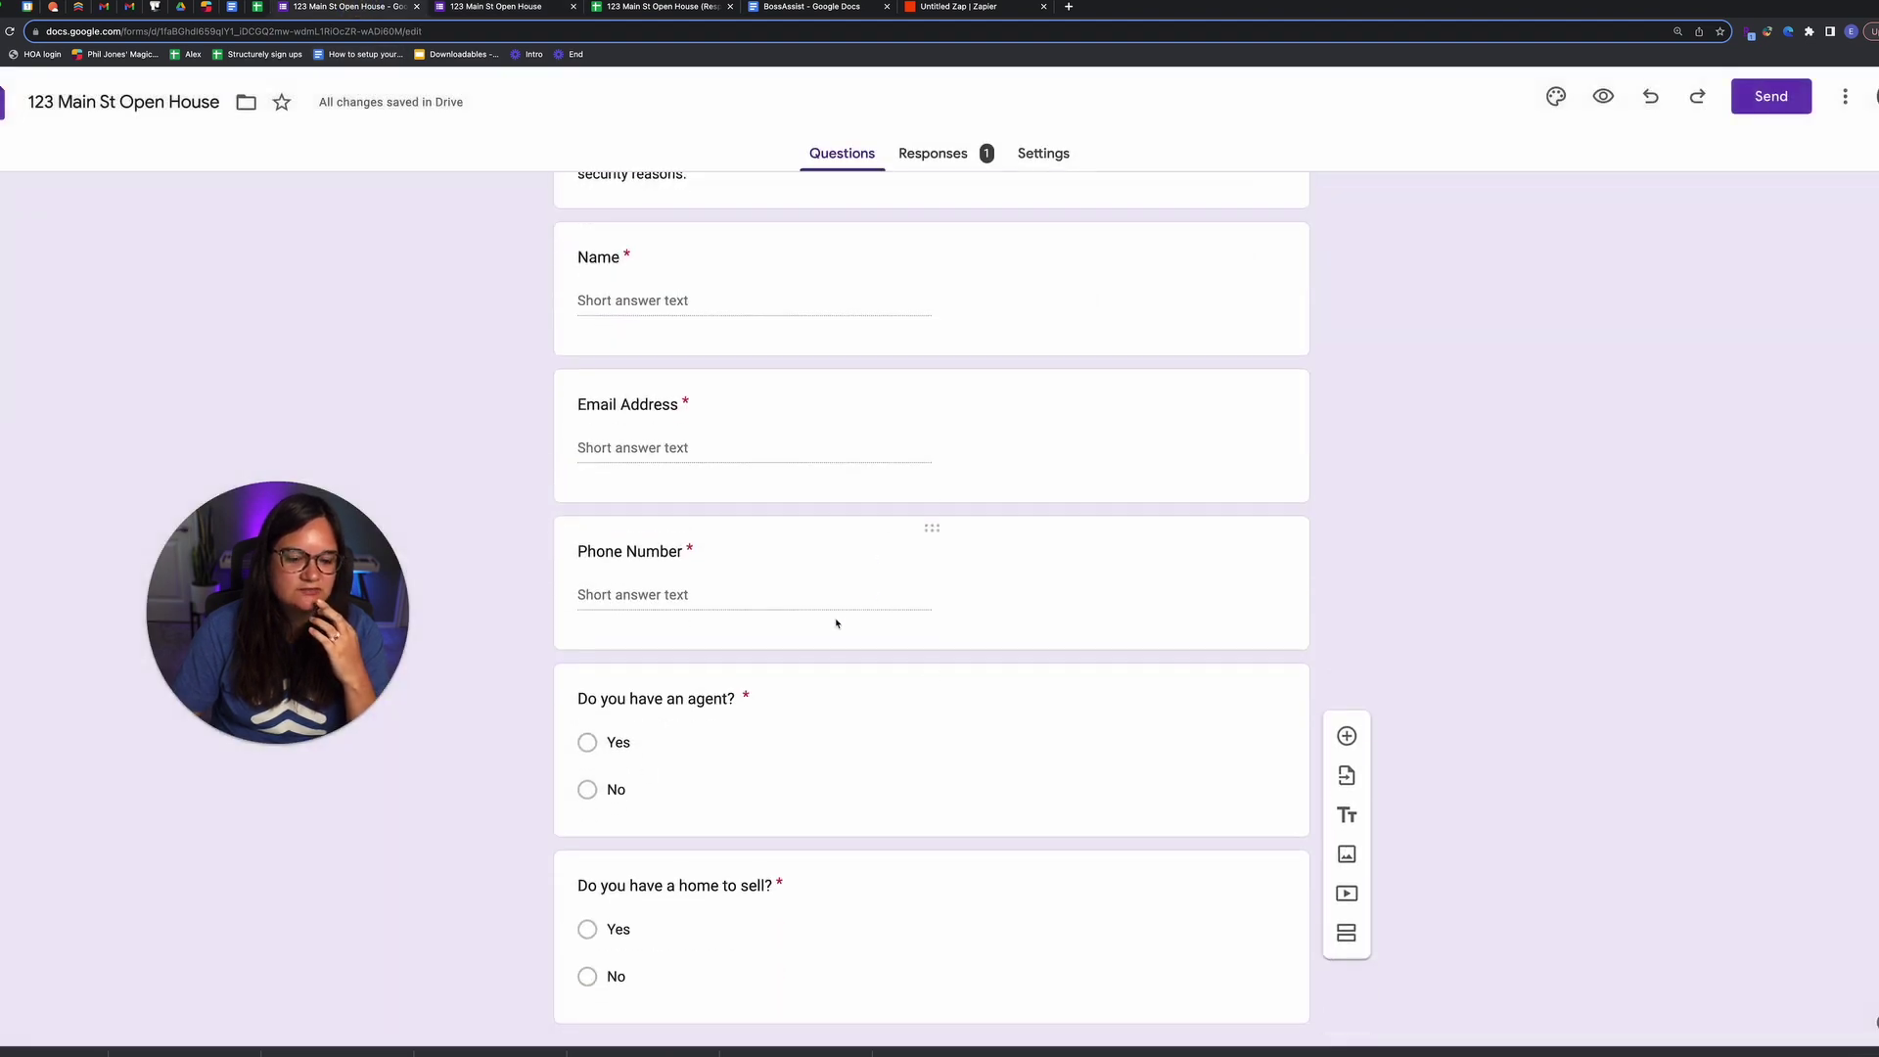
click(636, 746)
text(Yes, I have an agent)
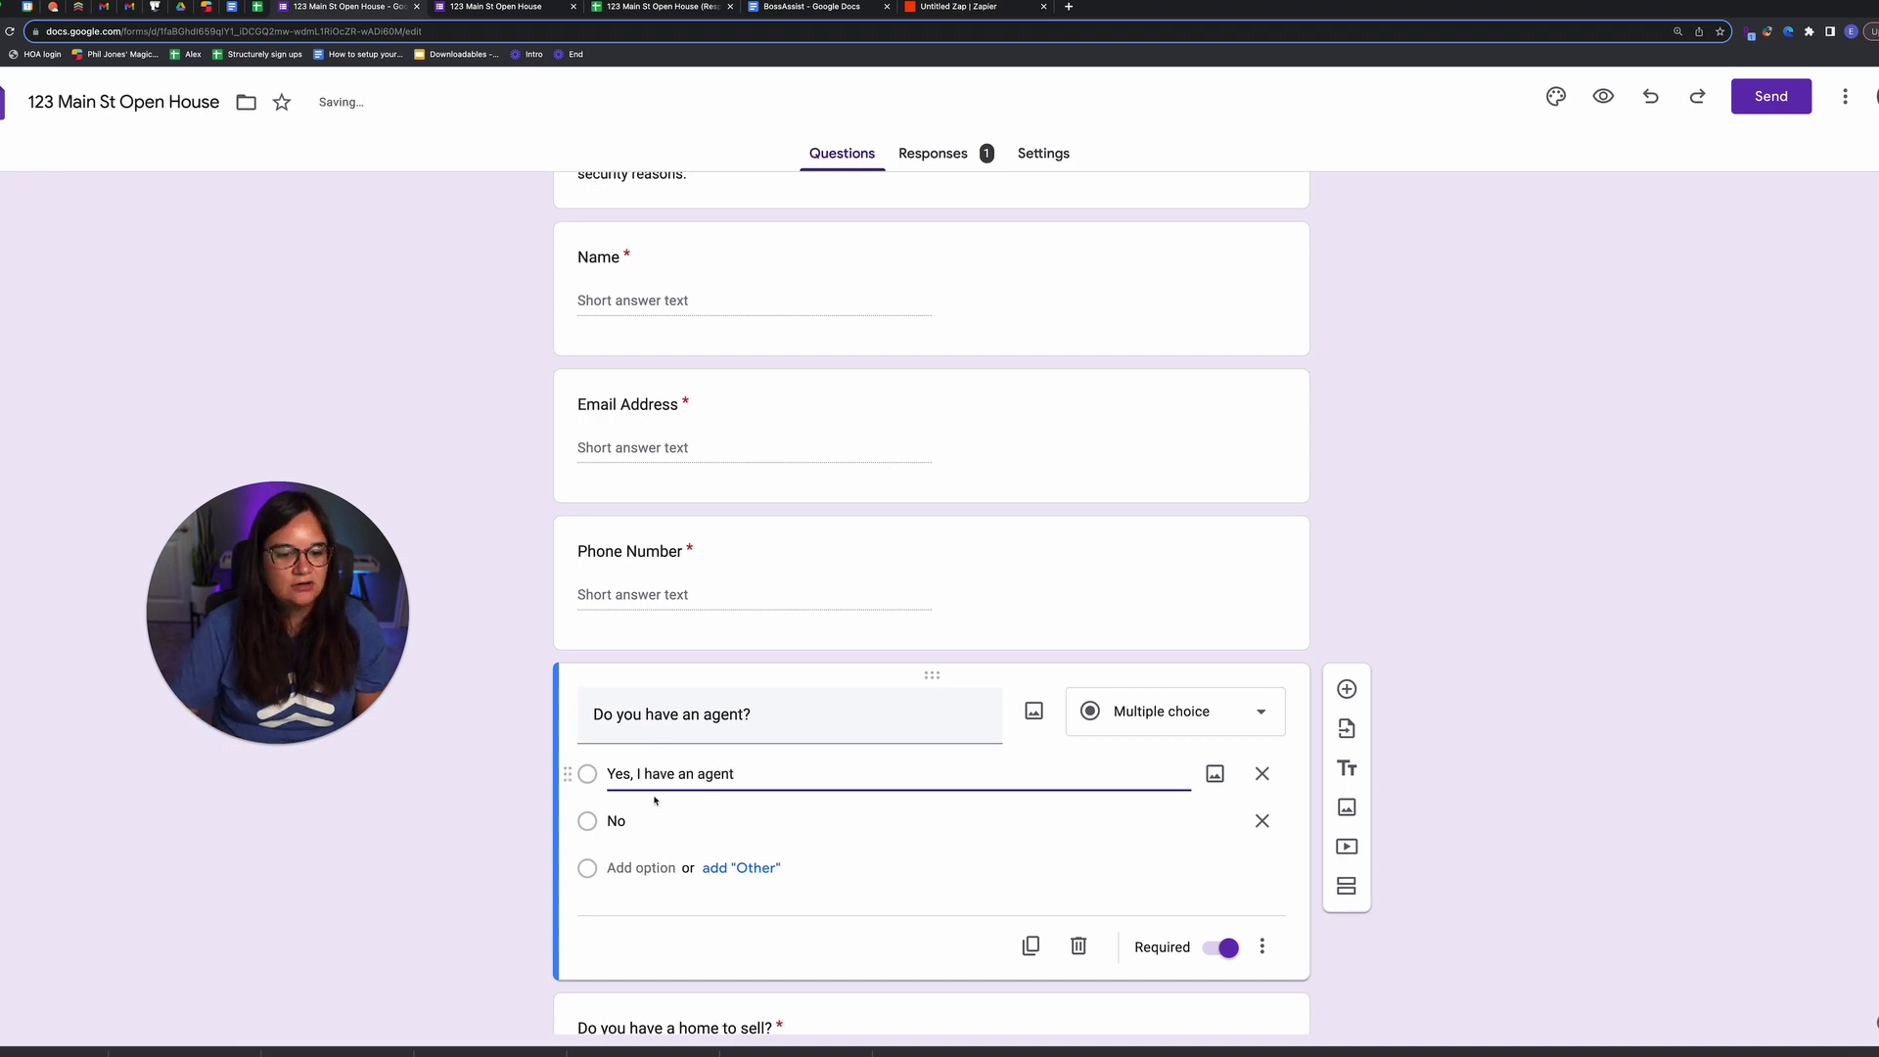
click(685, 820)
text(, I don't have an agent)
Step: Reword the home-to-sell choices to 'Yes, I have a home to sell' and 'No, I don't have a home to sell'
scroll(738, 634, down, 5)
click(651, 684)
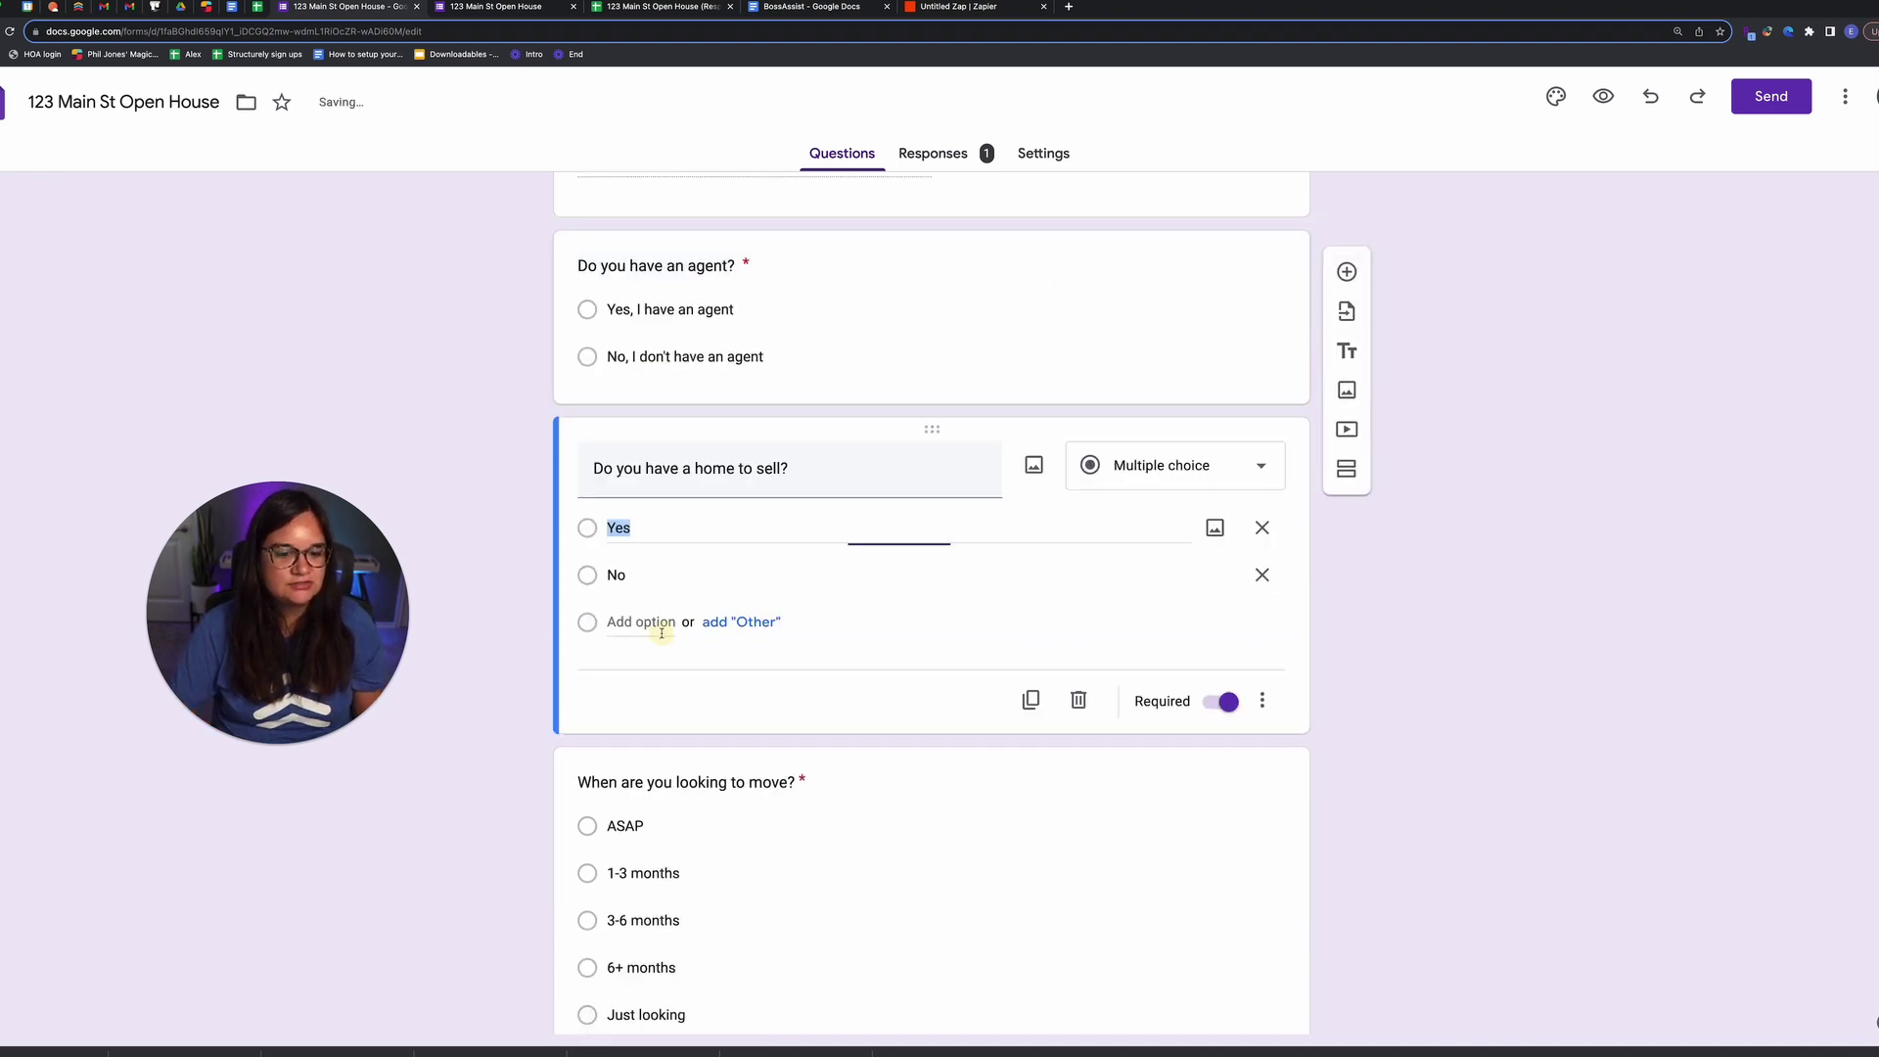
click(707, 533)
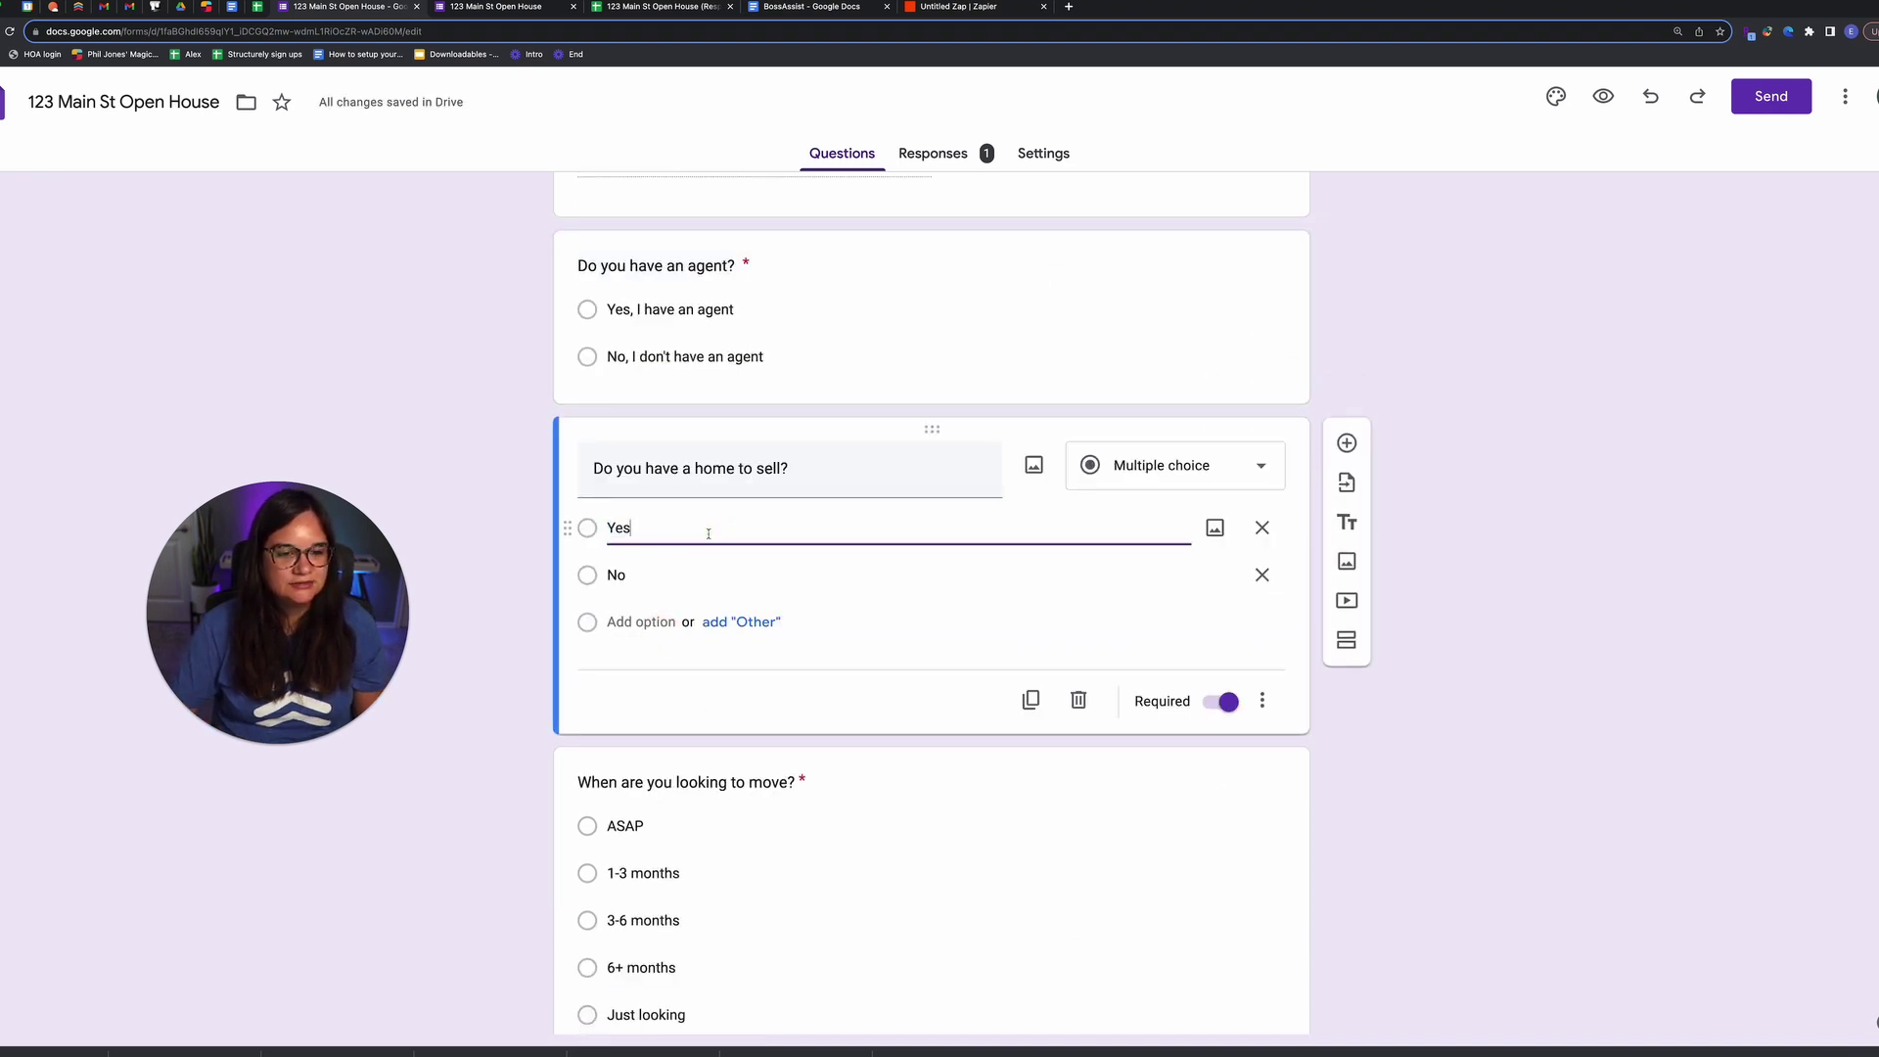
text(, I have a home to sell)
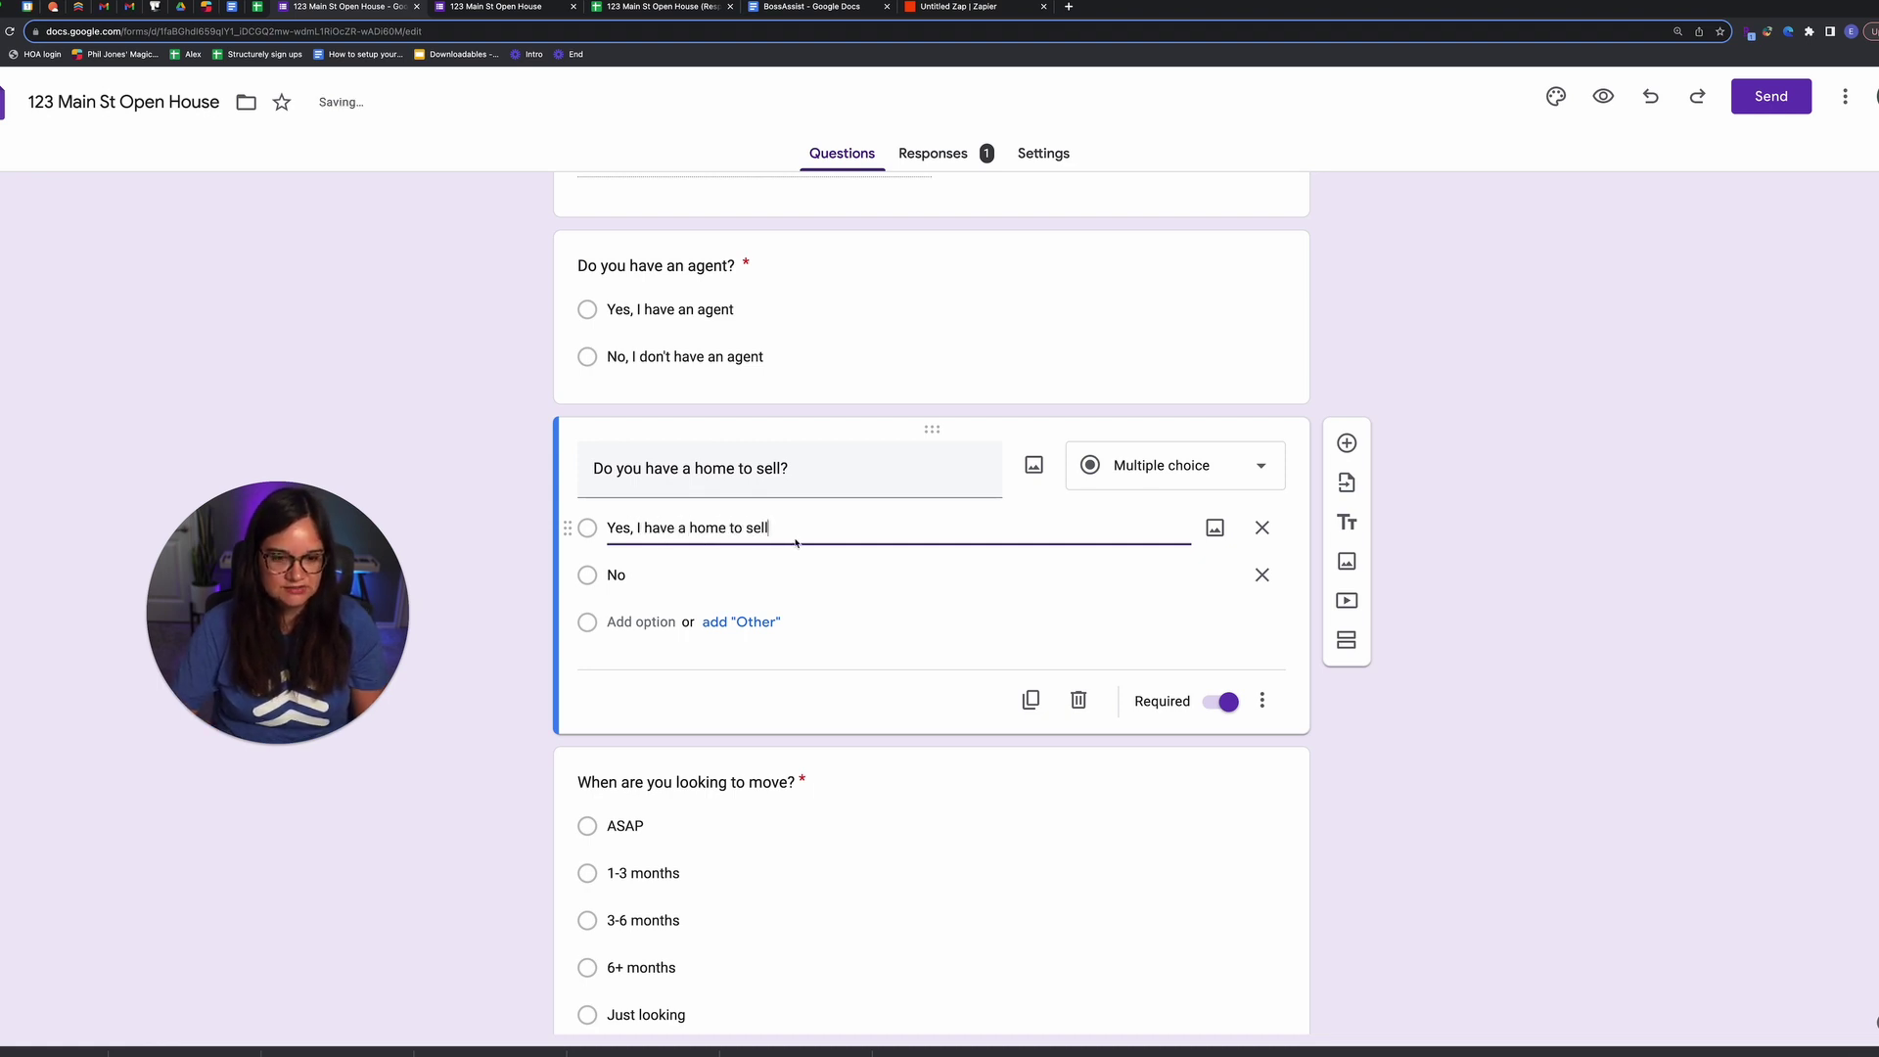
drag(772, 529, 600, 528)
click(650, 575)
text(, I don't have )
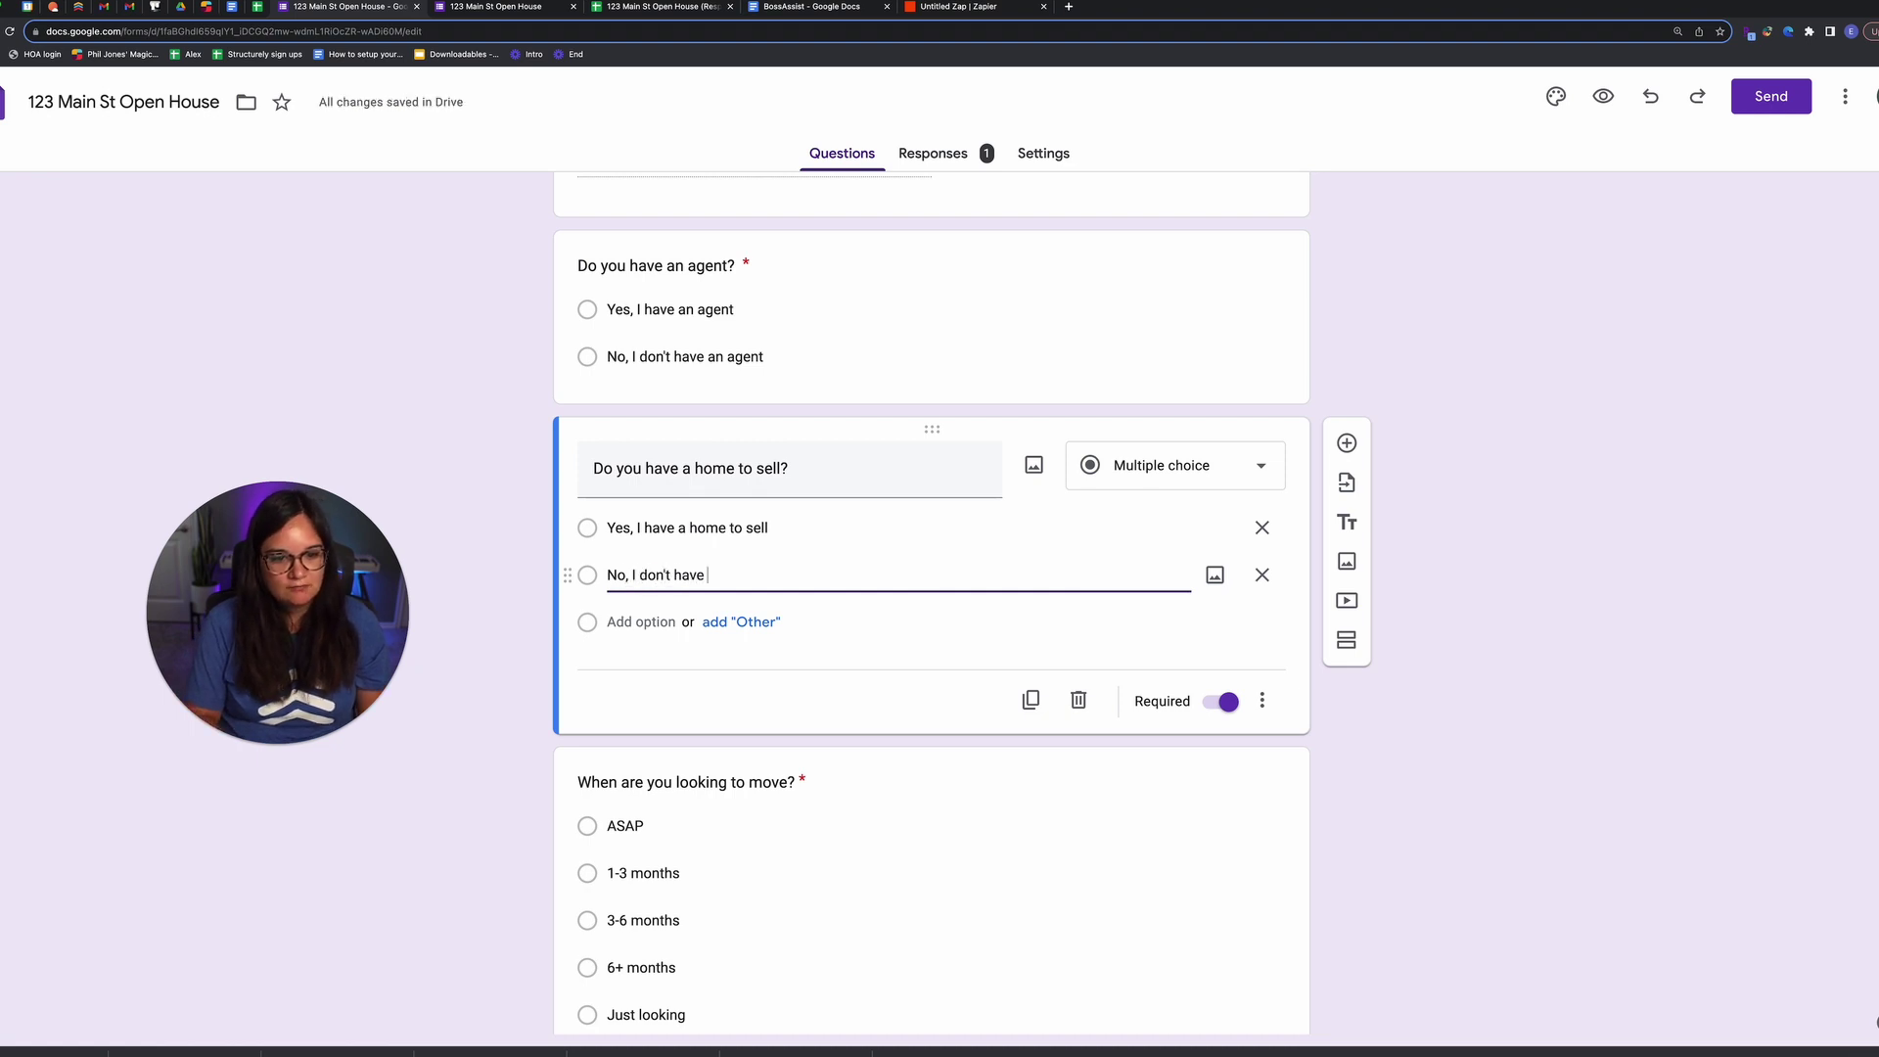
text(a home to sell)
click(394, 327)
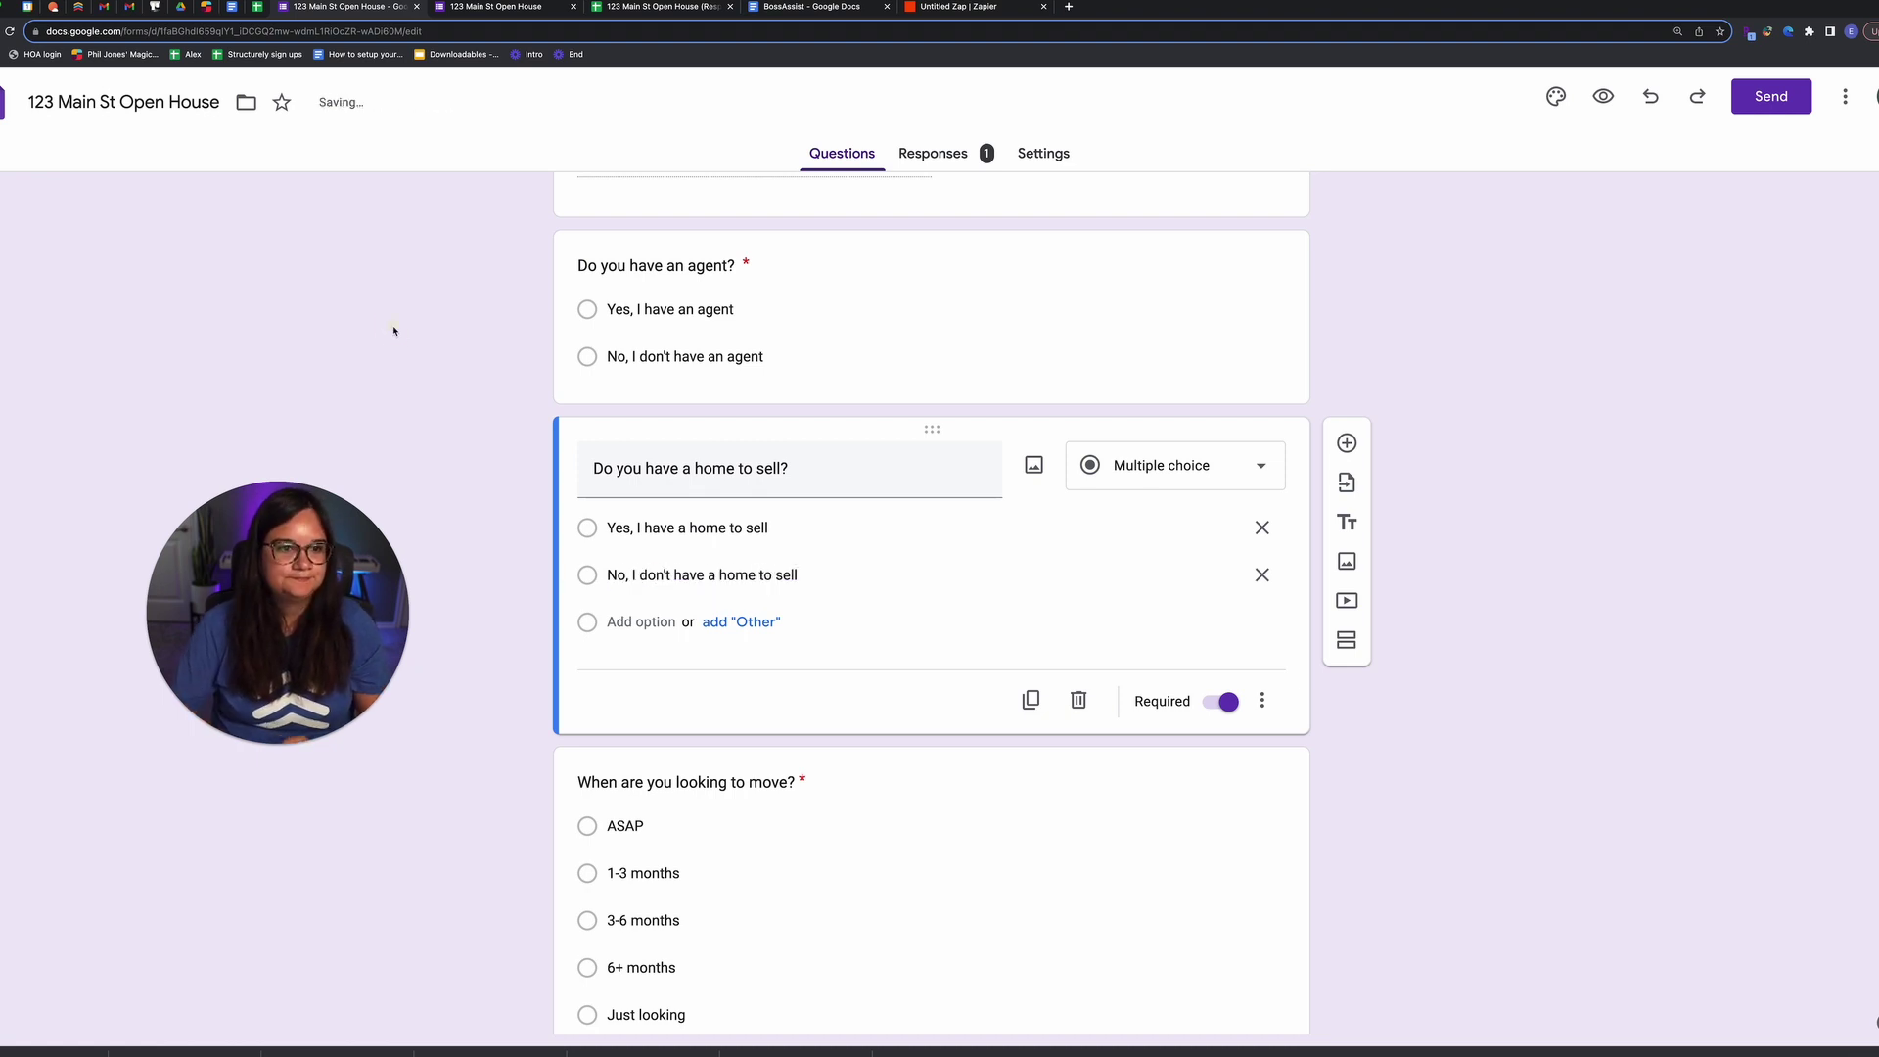
Step: Recheck the agent question's answers, undo the last change, and close the Tags field list in the zap
click(958, 7)
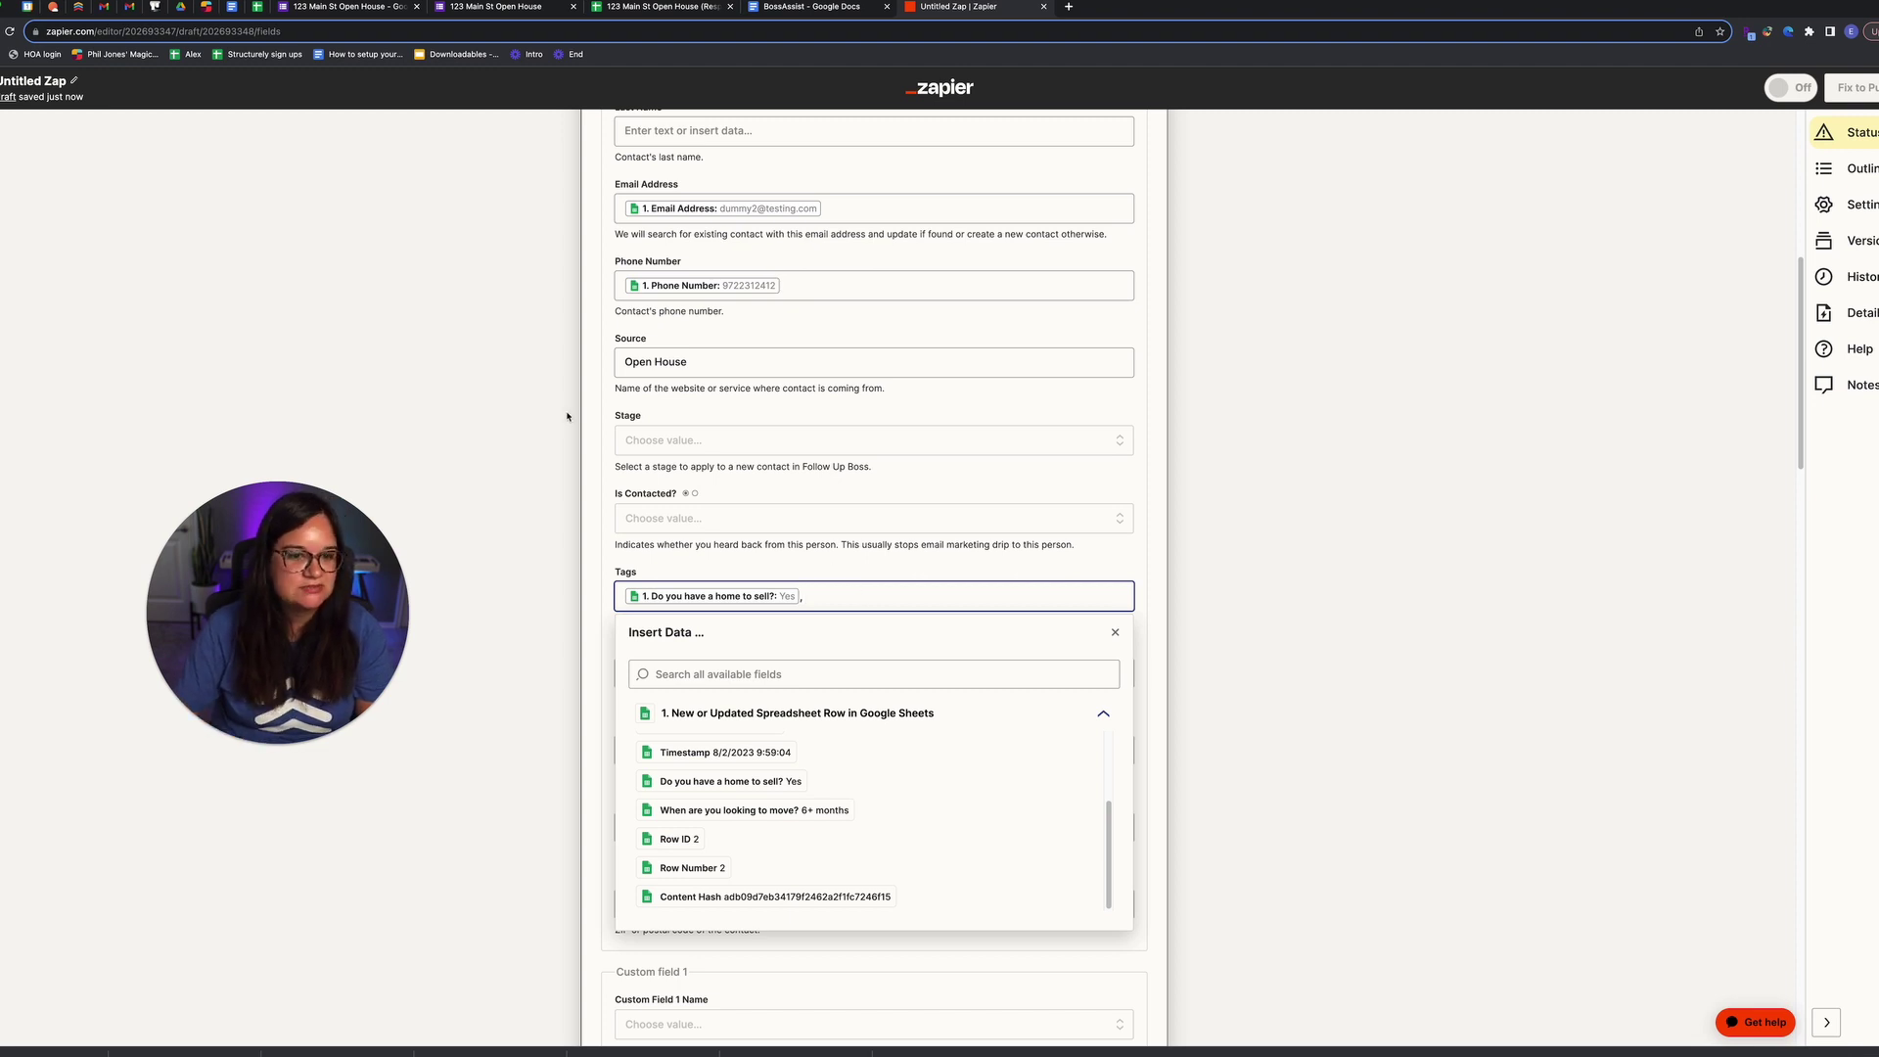
click(393, 8)
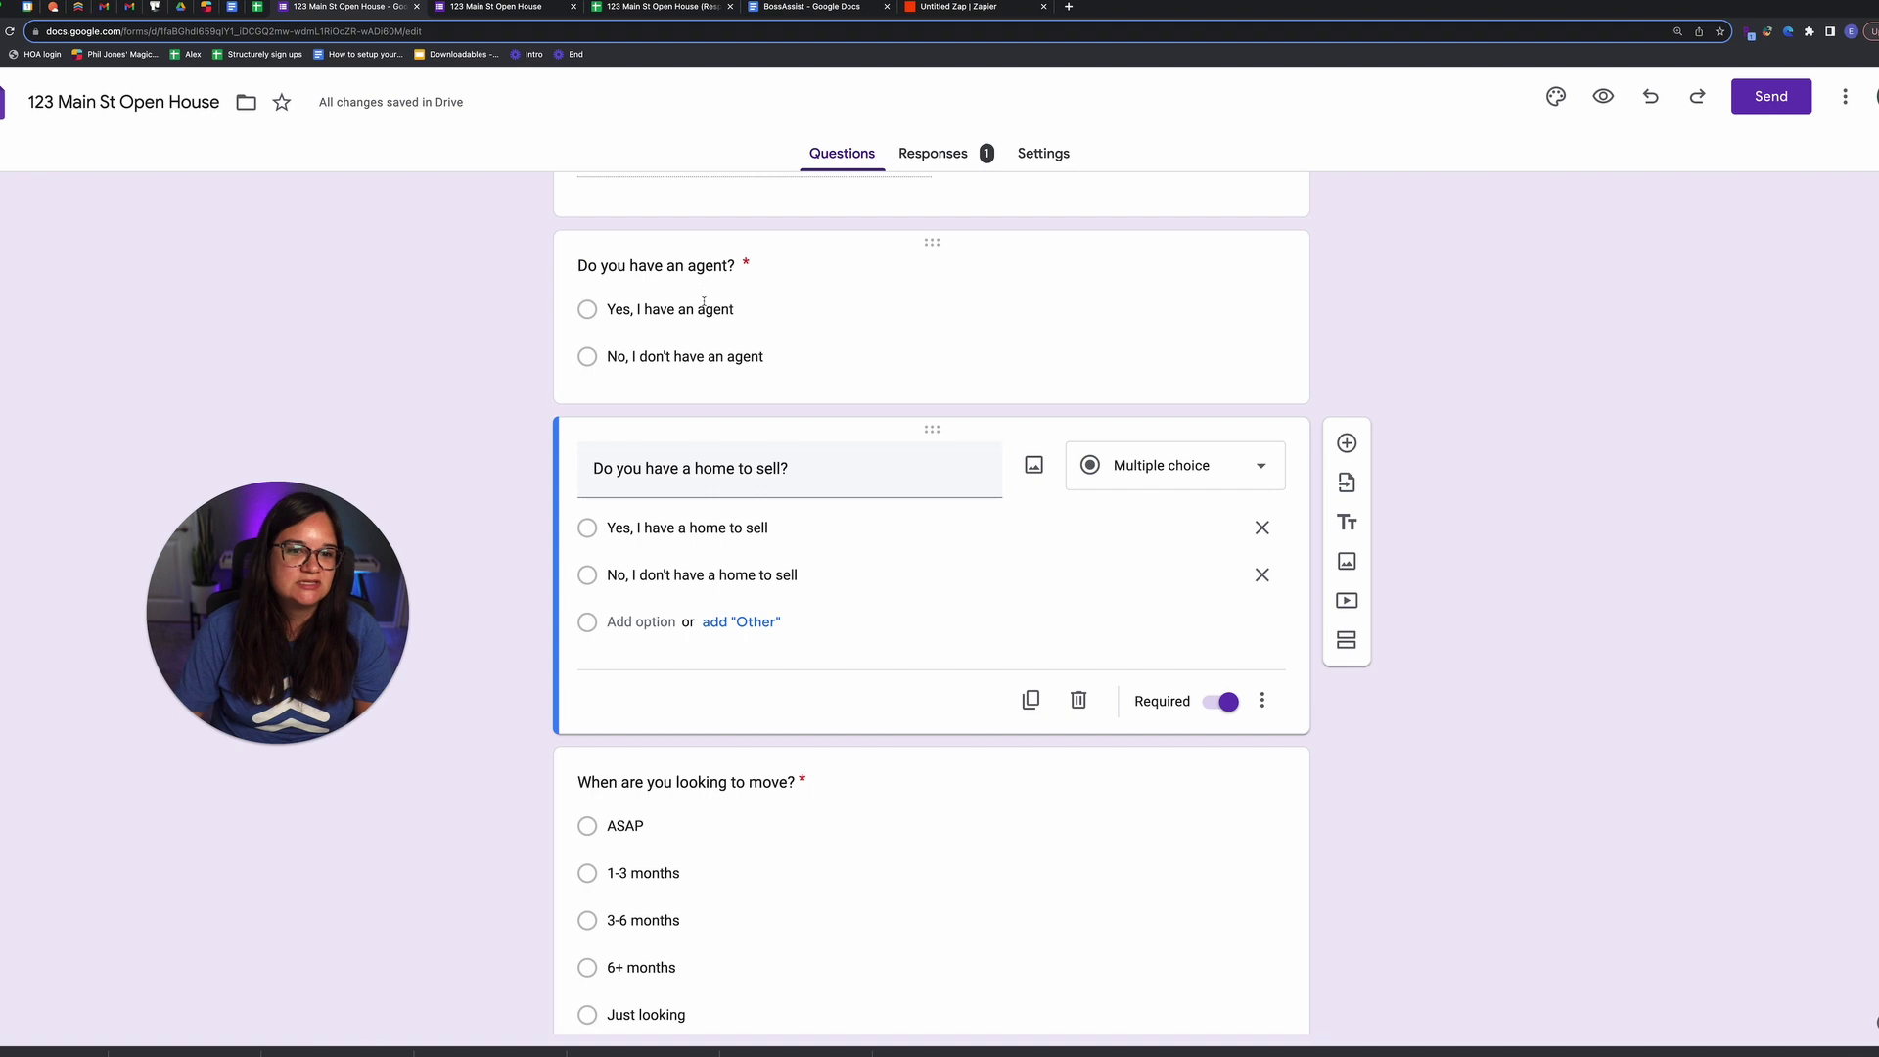
click(704, 309)
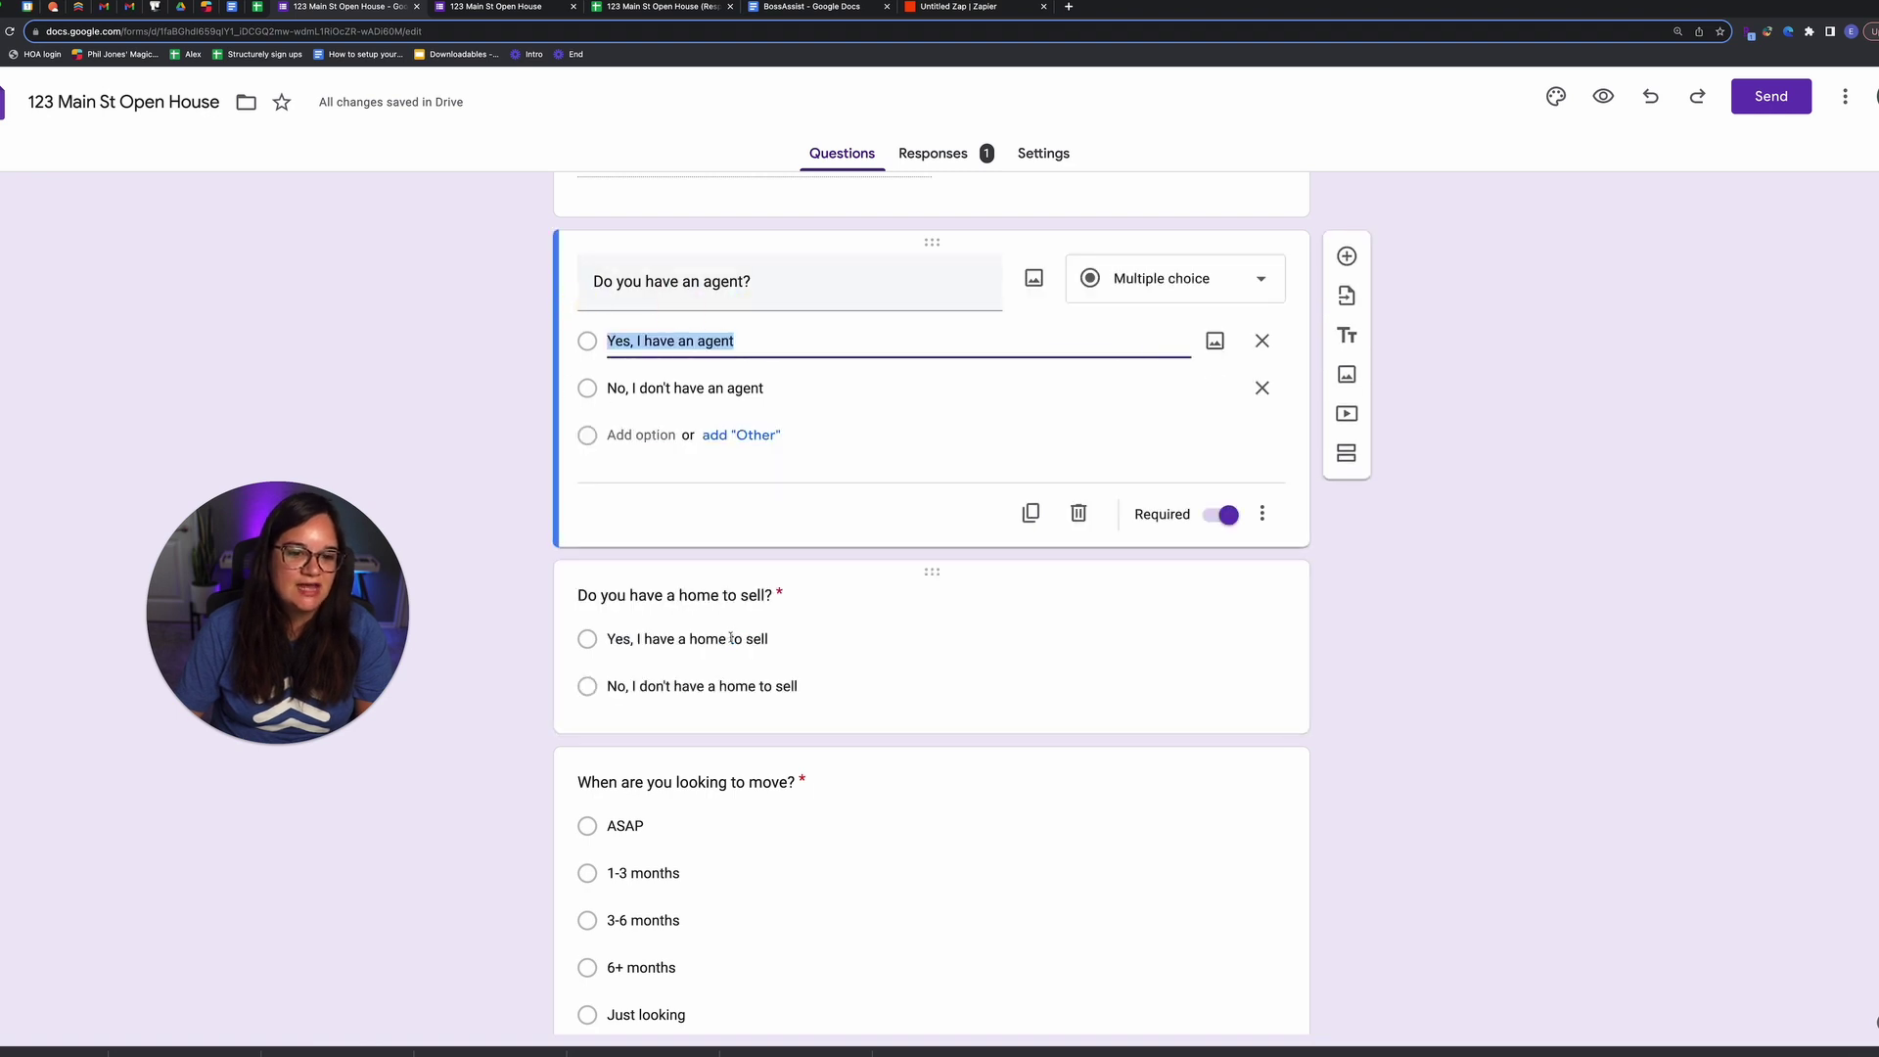
key(super+z)
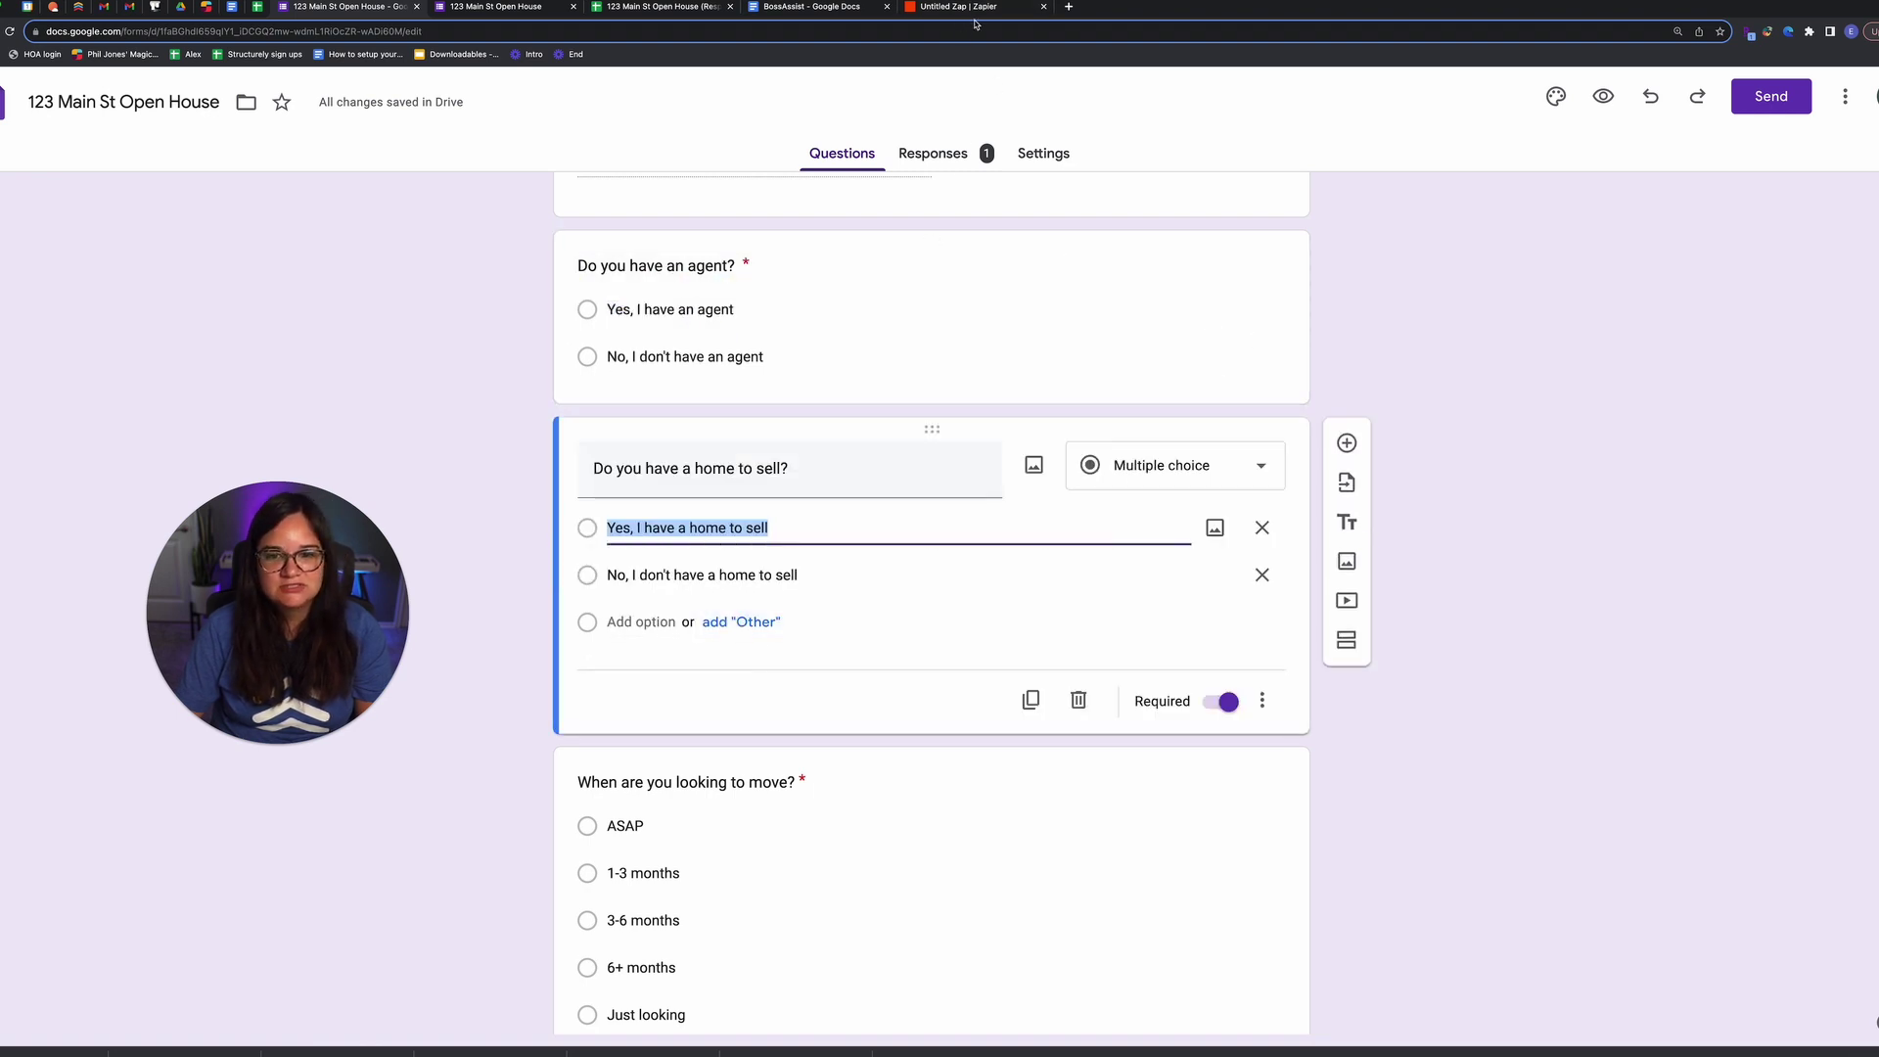
click(976, 19)
click(585, 439)
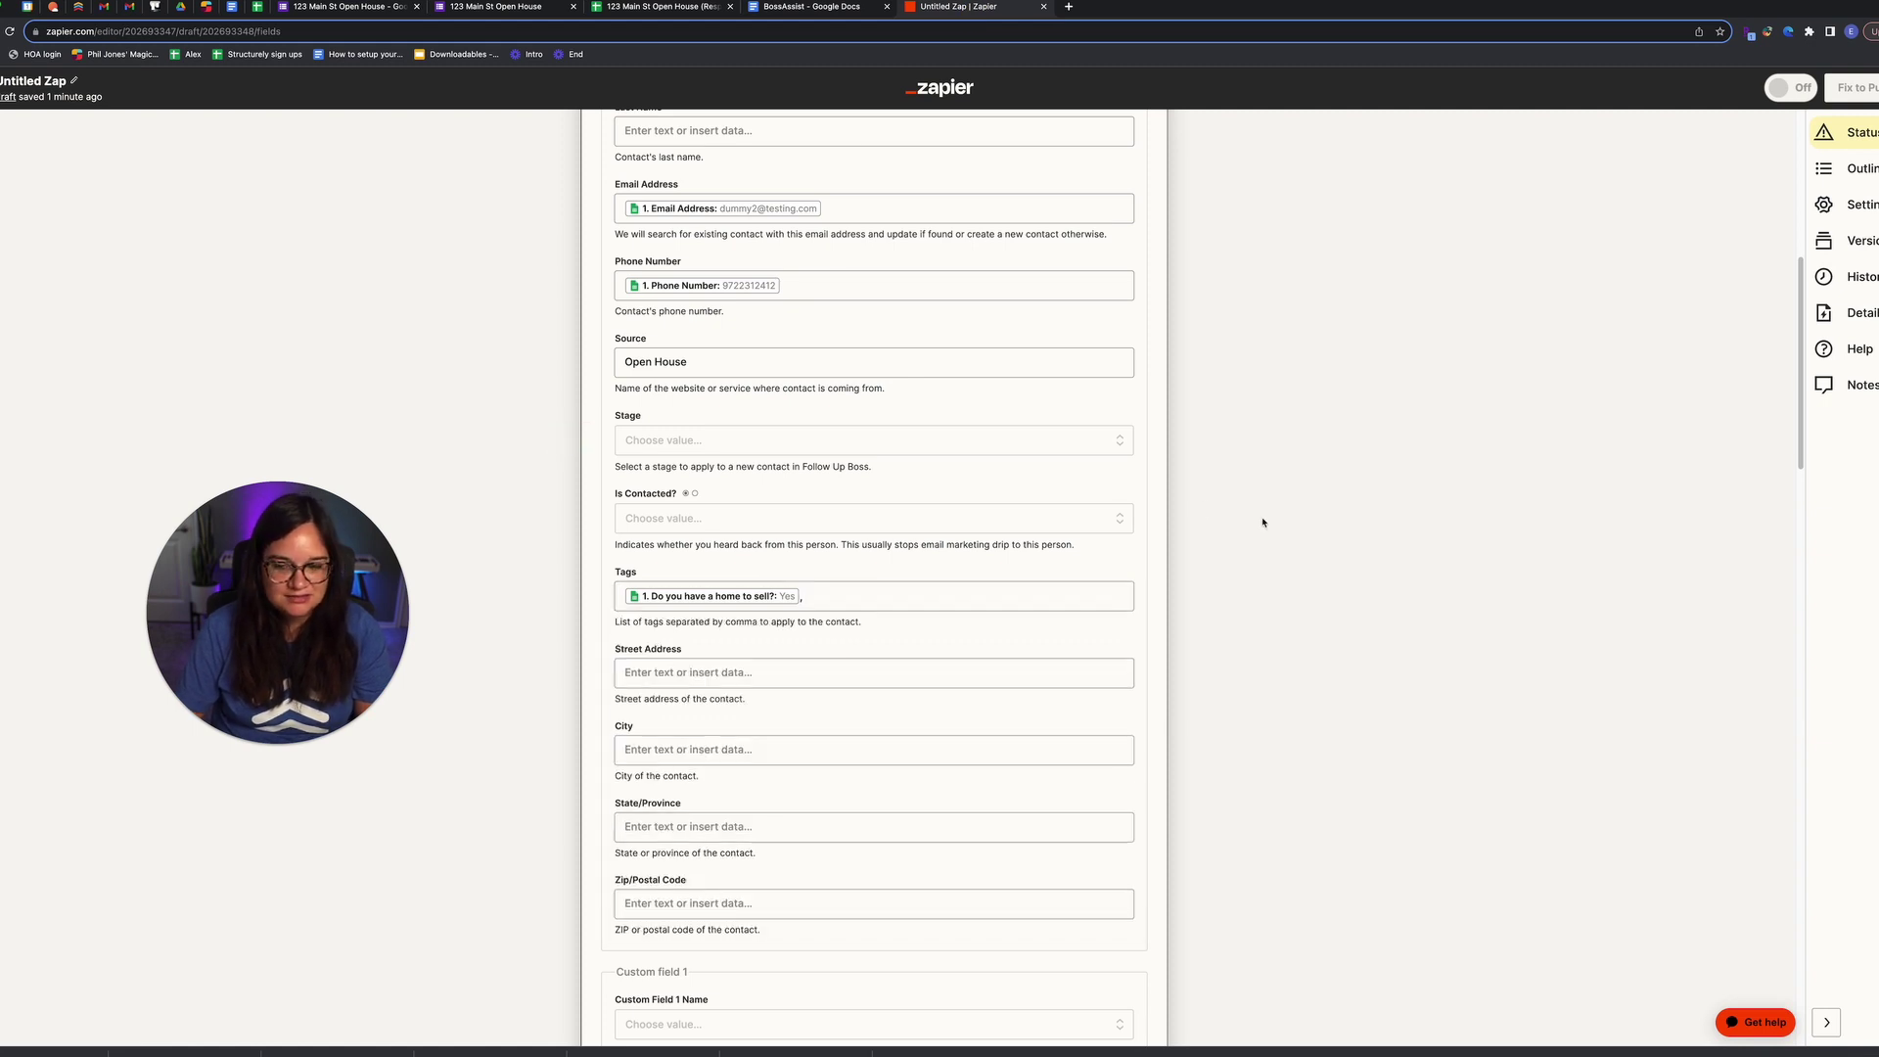
Step: Look over the Follow Up Boss fields, checking property type options and locating the Listing property section
scroll(1009, 523, down, 2)
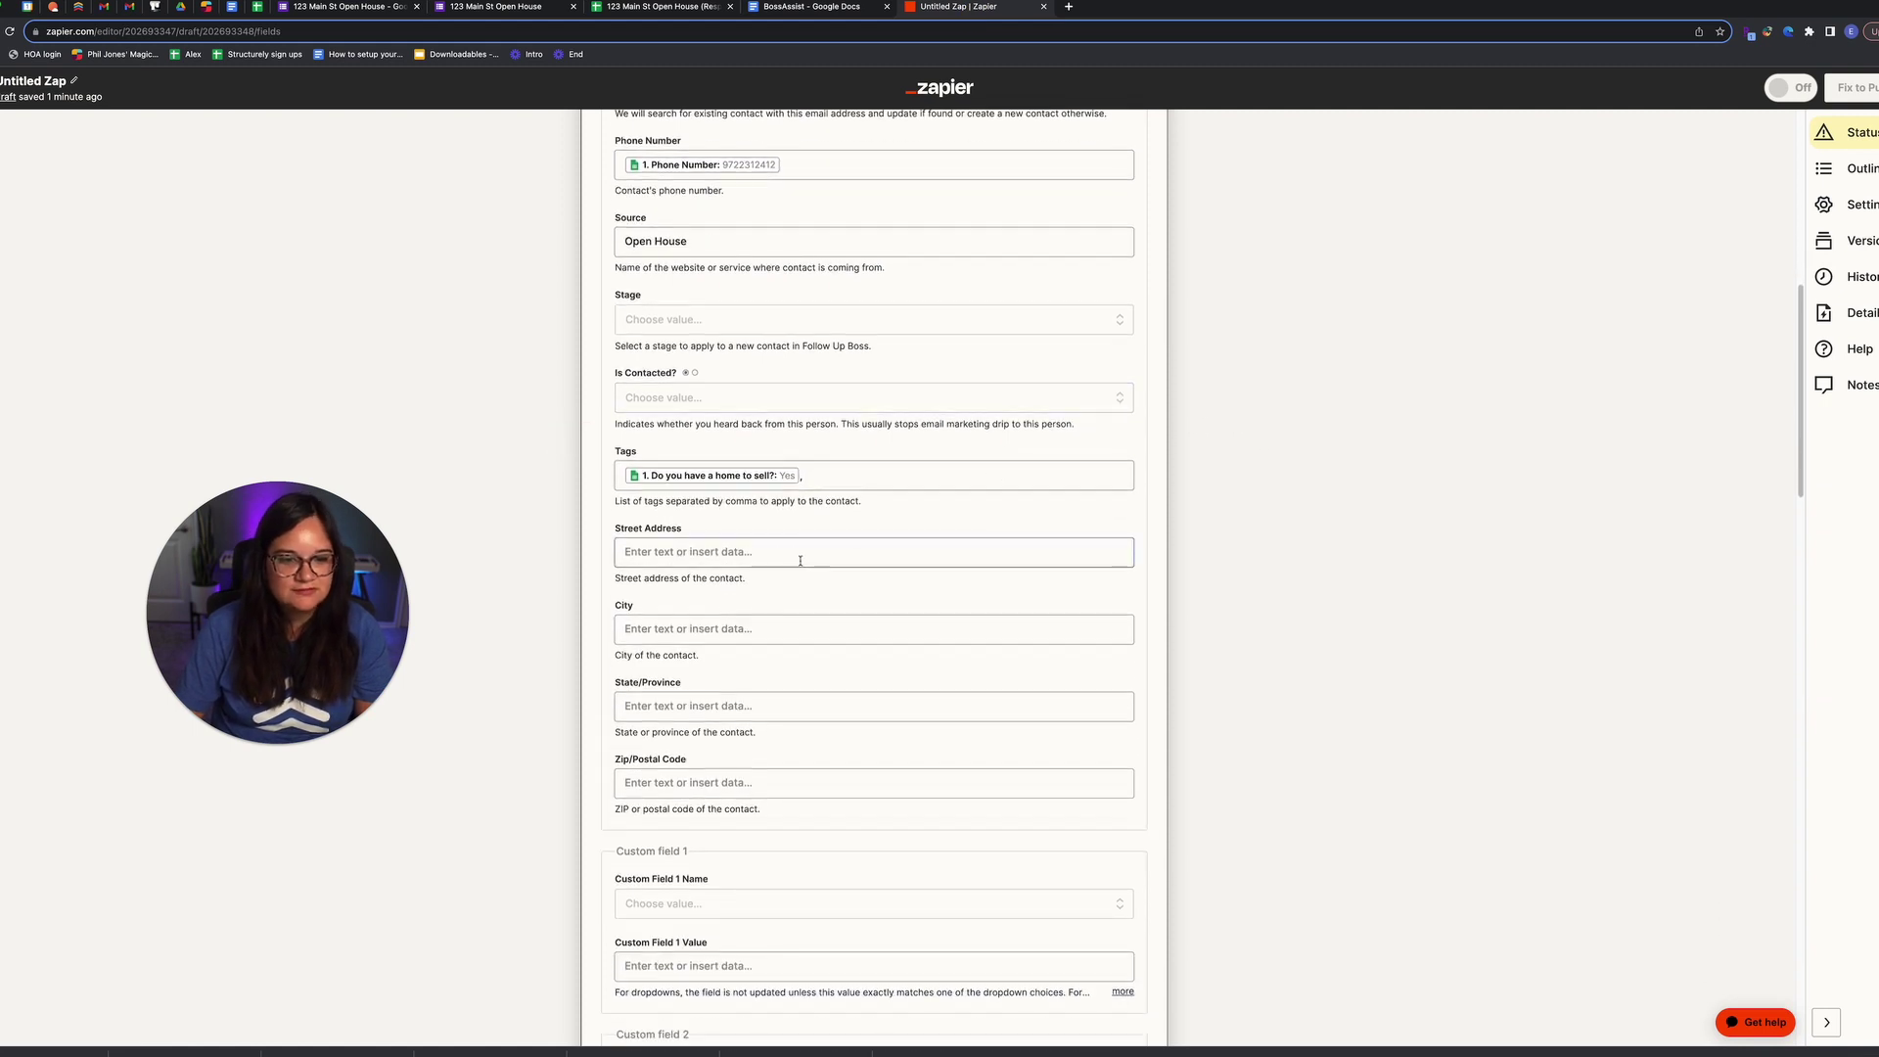
scroll(801, 558, down, 3)
scroll(783, 489, down, 12)
scroll(797, 503, down, 12)
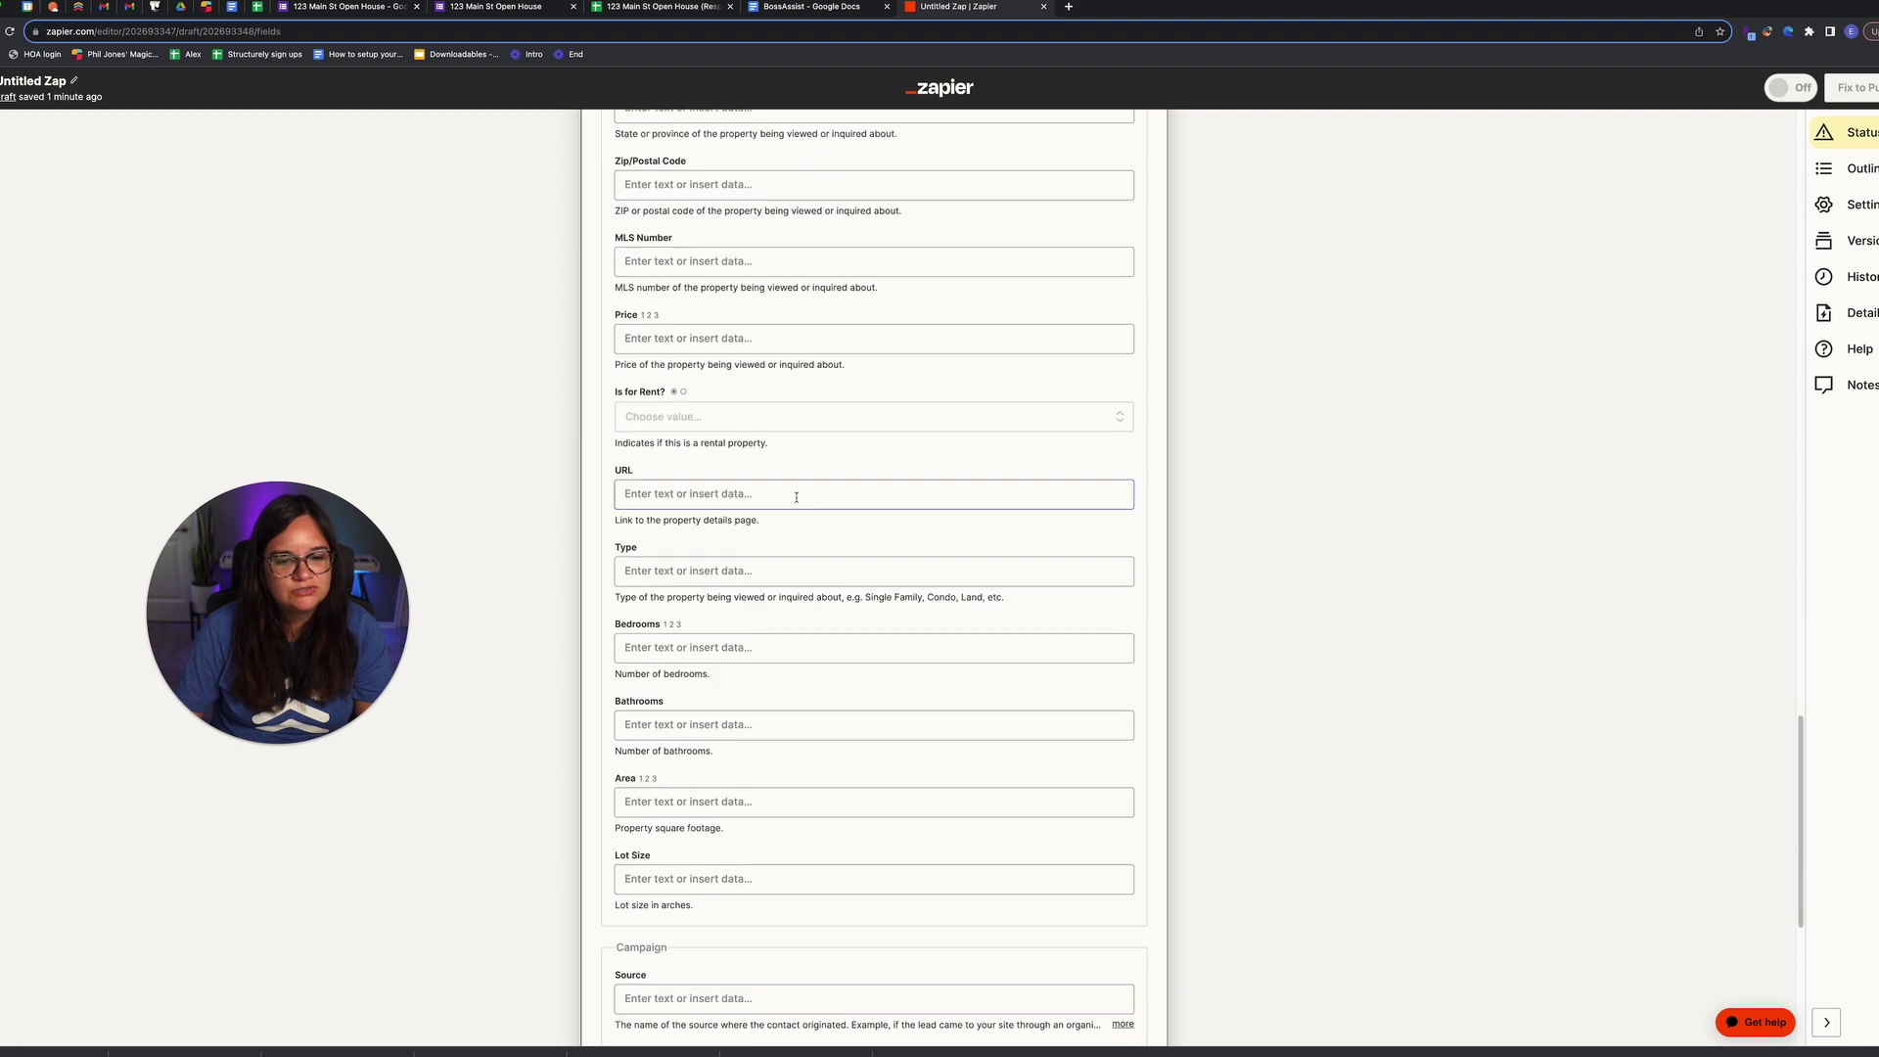
scroll(797, 497, down, 6)
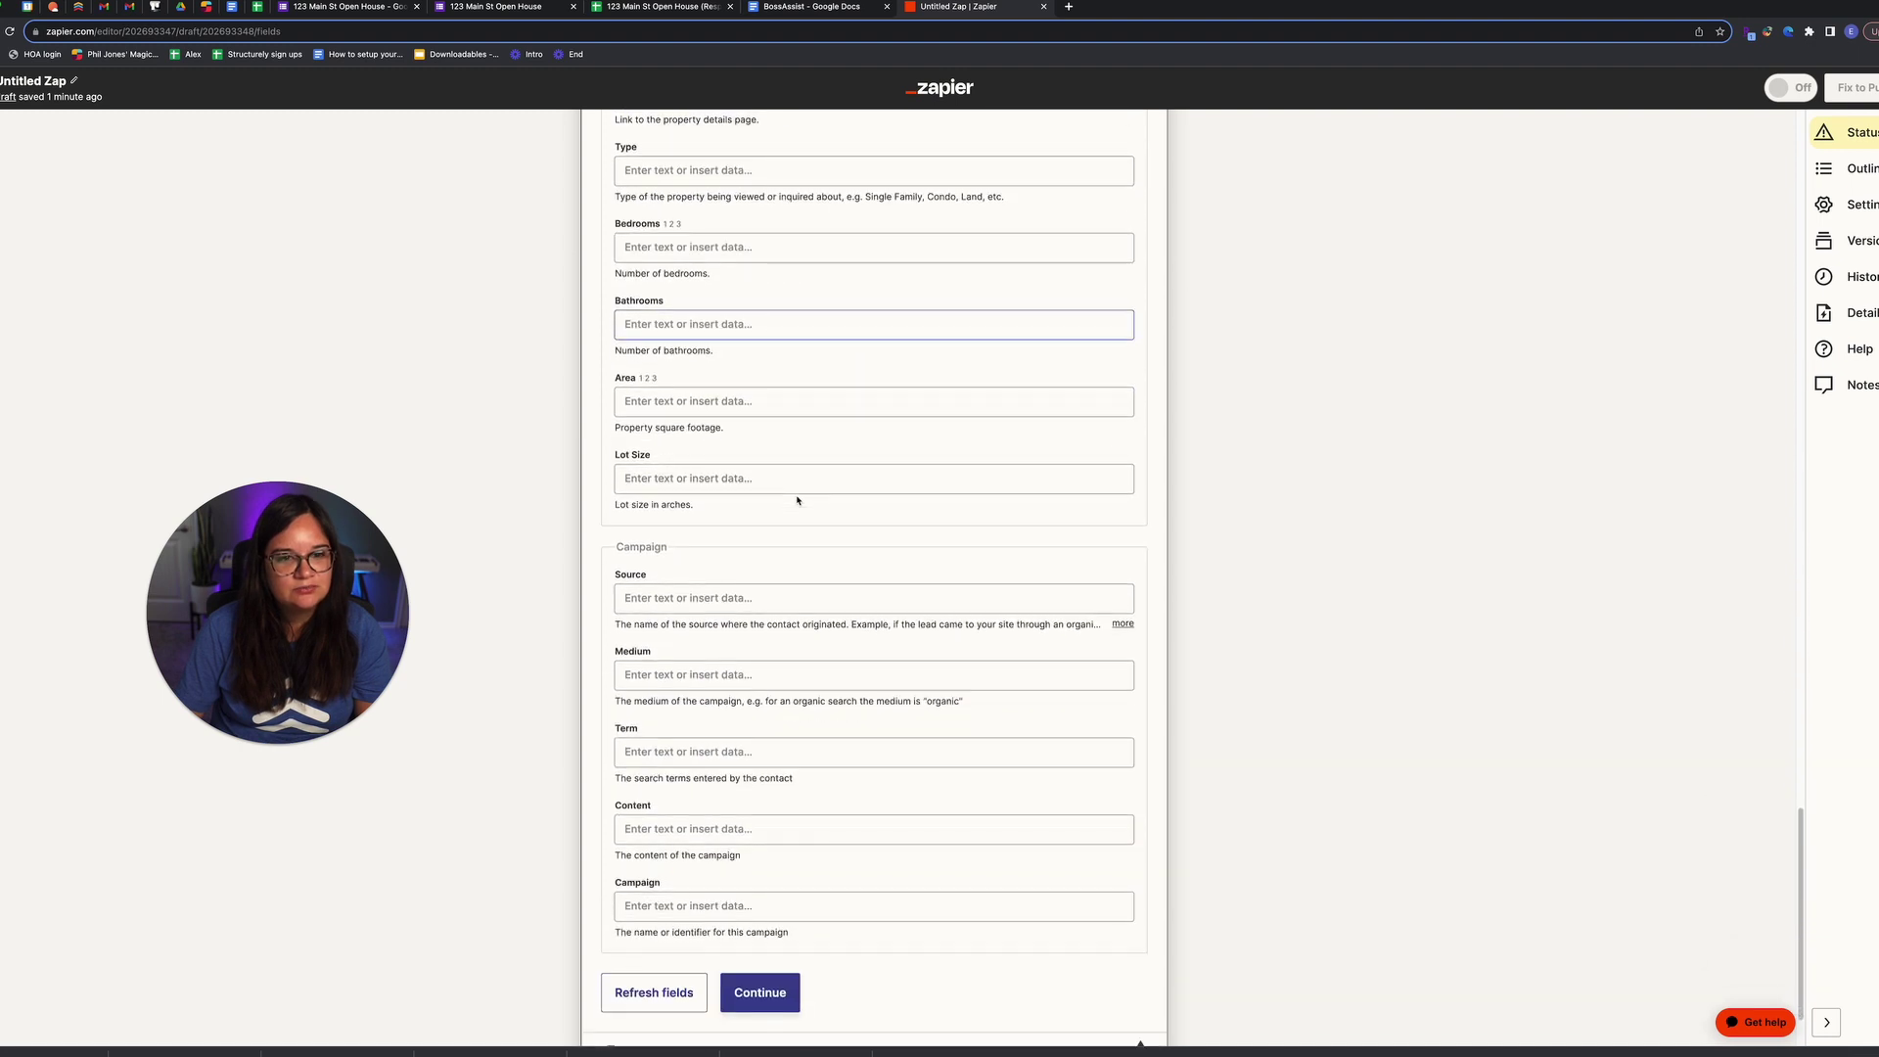
scroll(798, 501, up, 4)
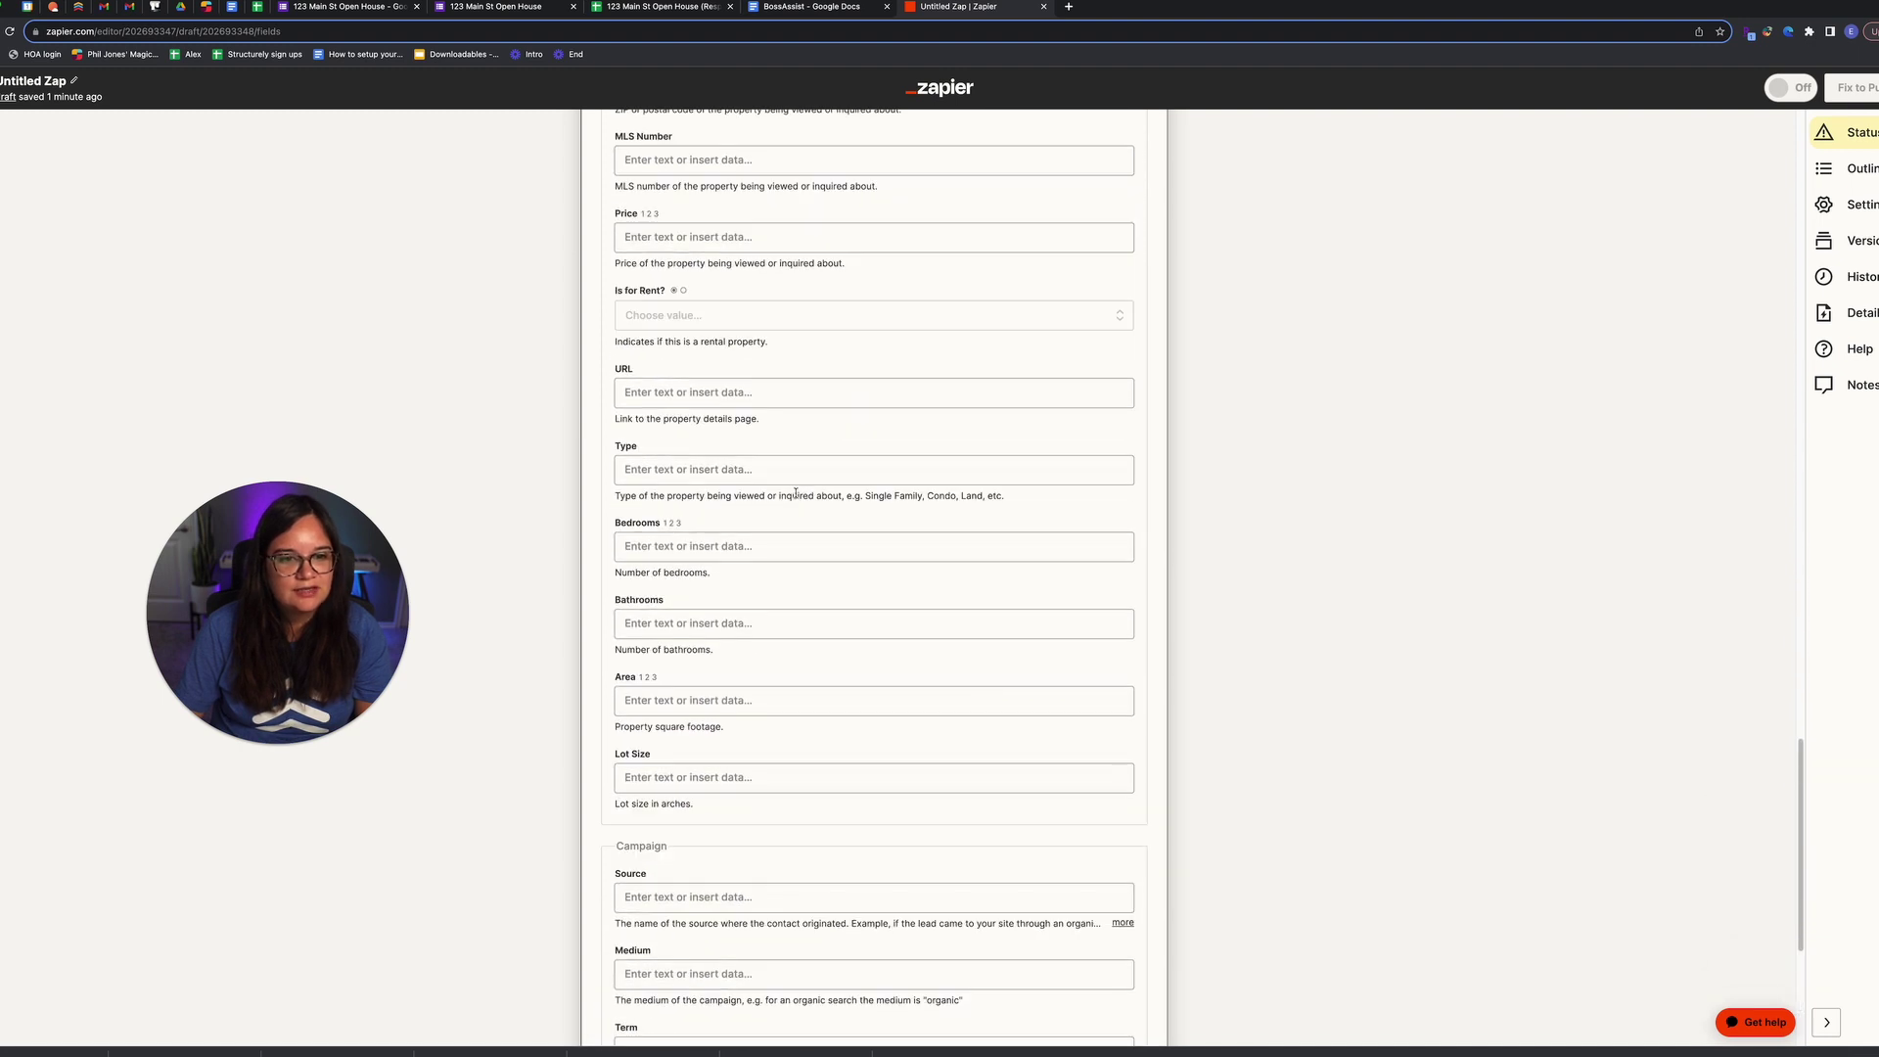
click(803, 472)
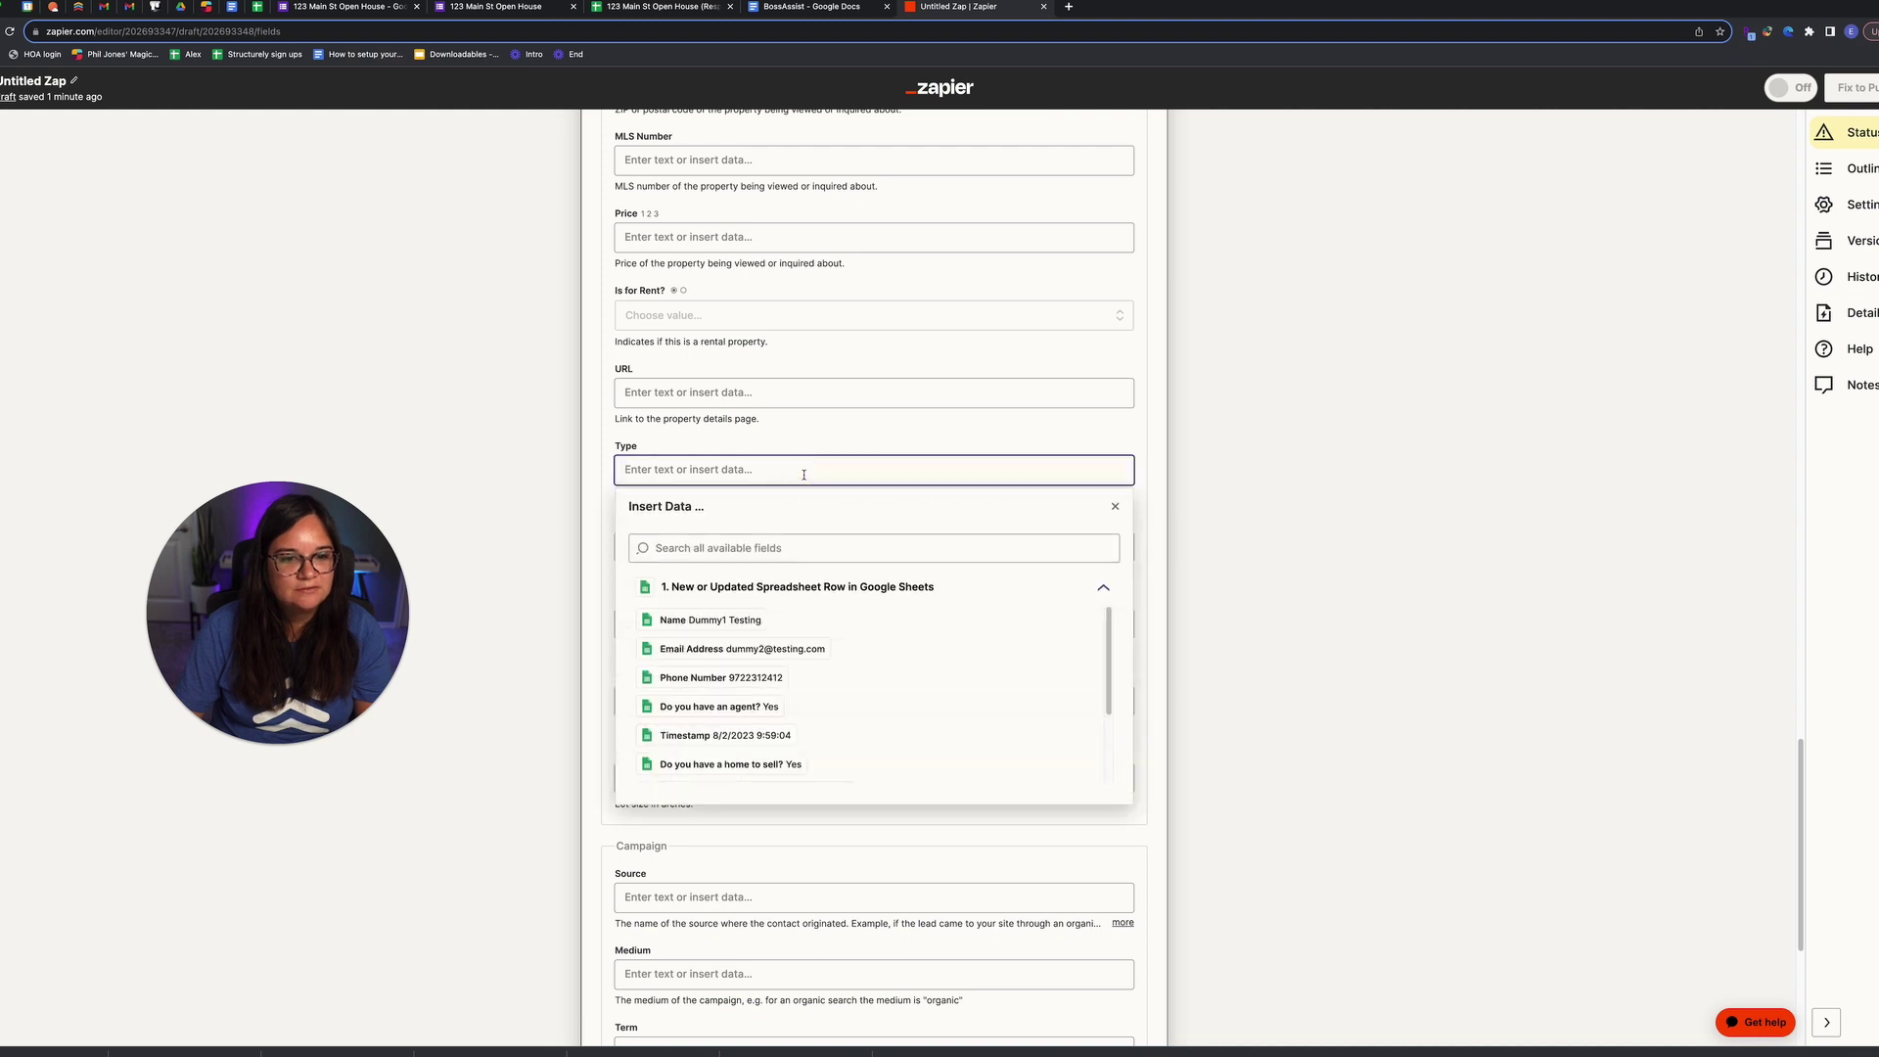
click(549, 436)
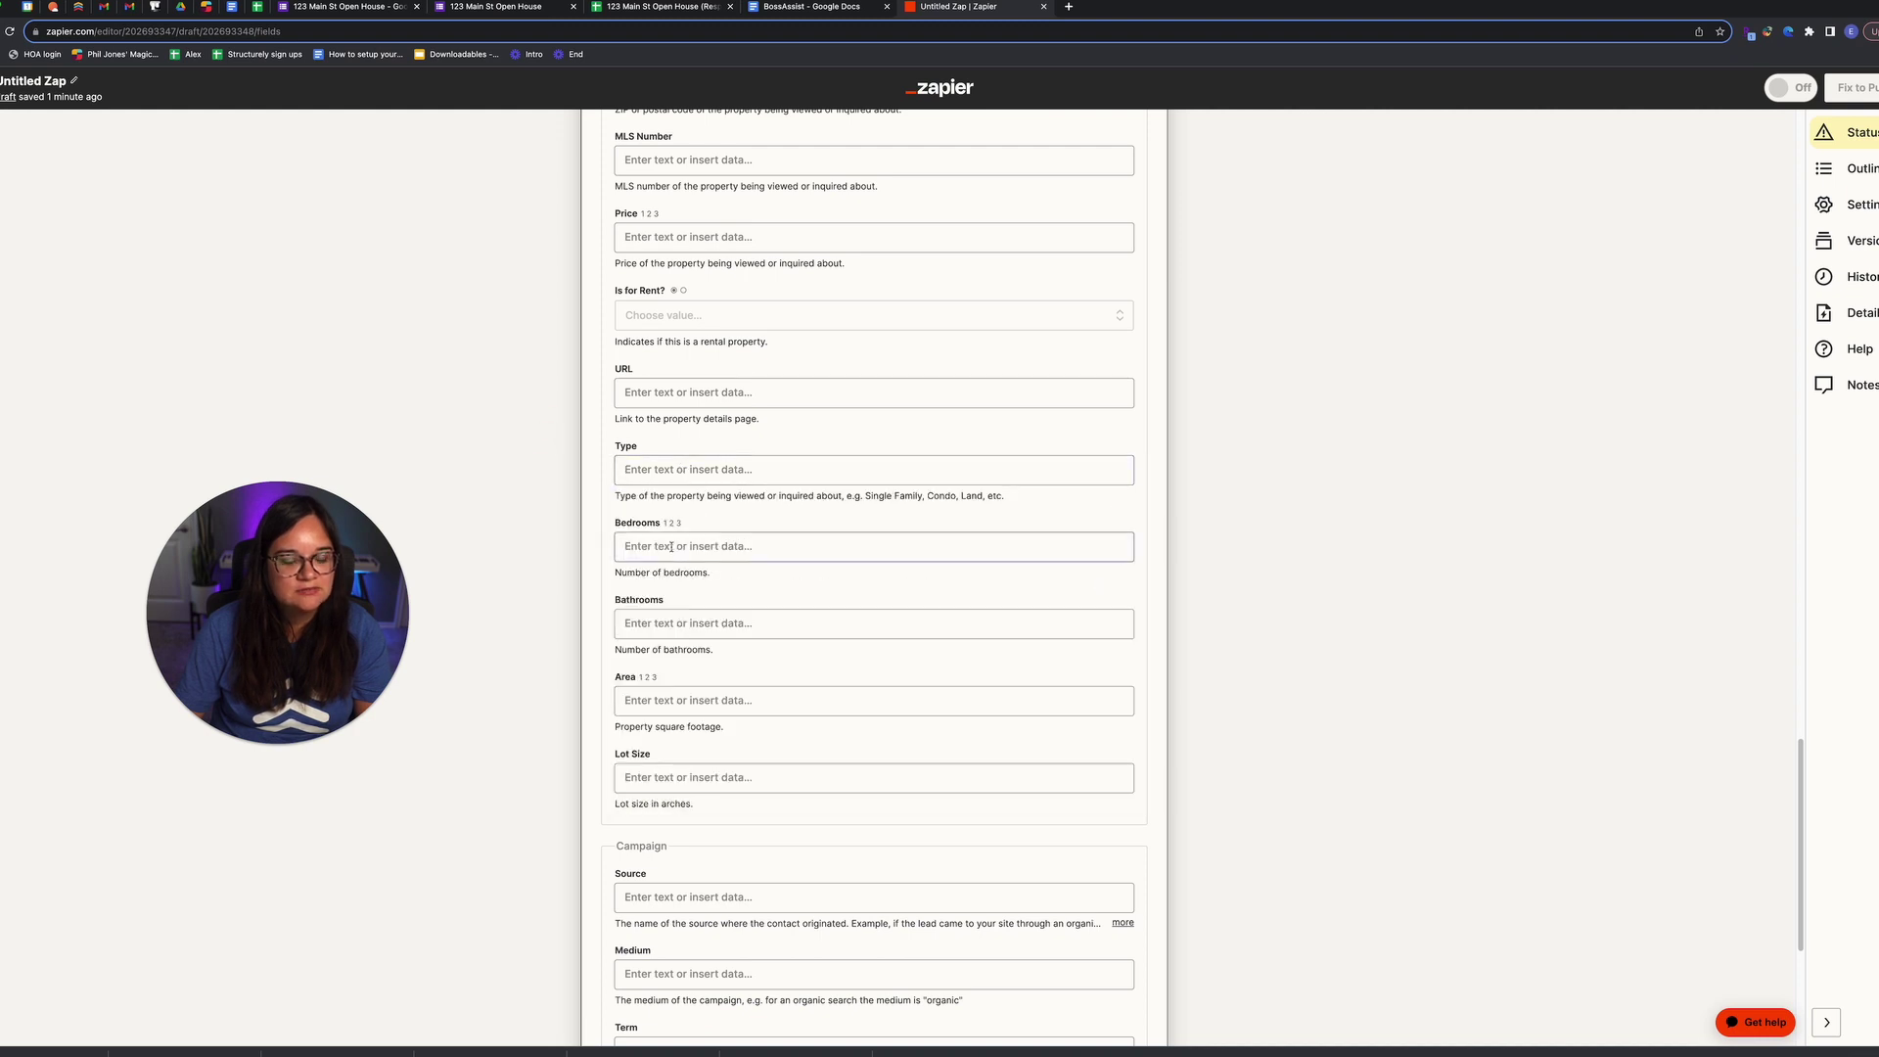
scroll(670, 544, up, 1)
scroll(670, 545, up, 4)
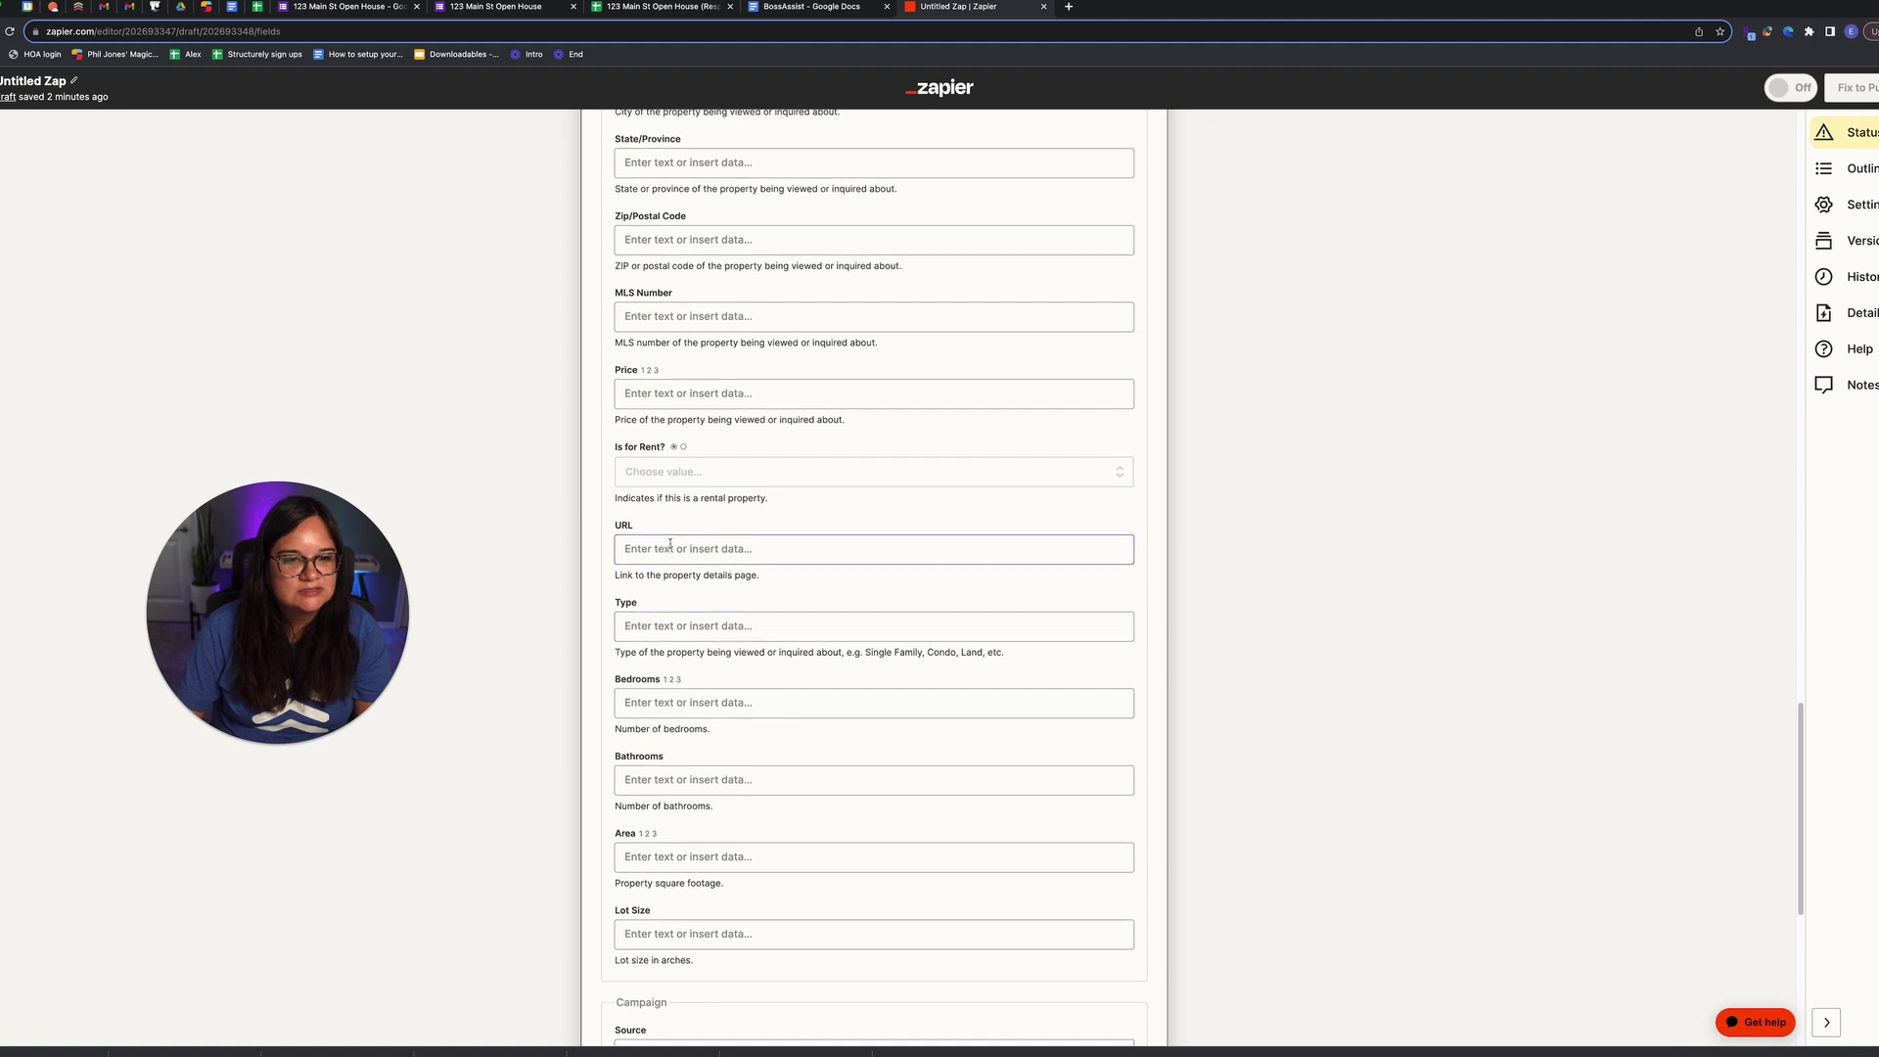
drag(704, 192, 616, 186)
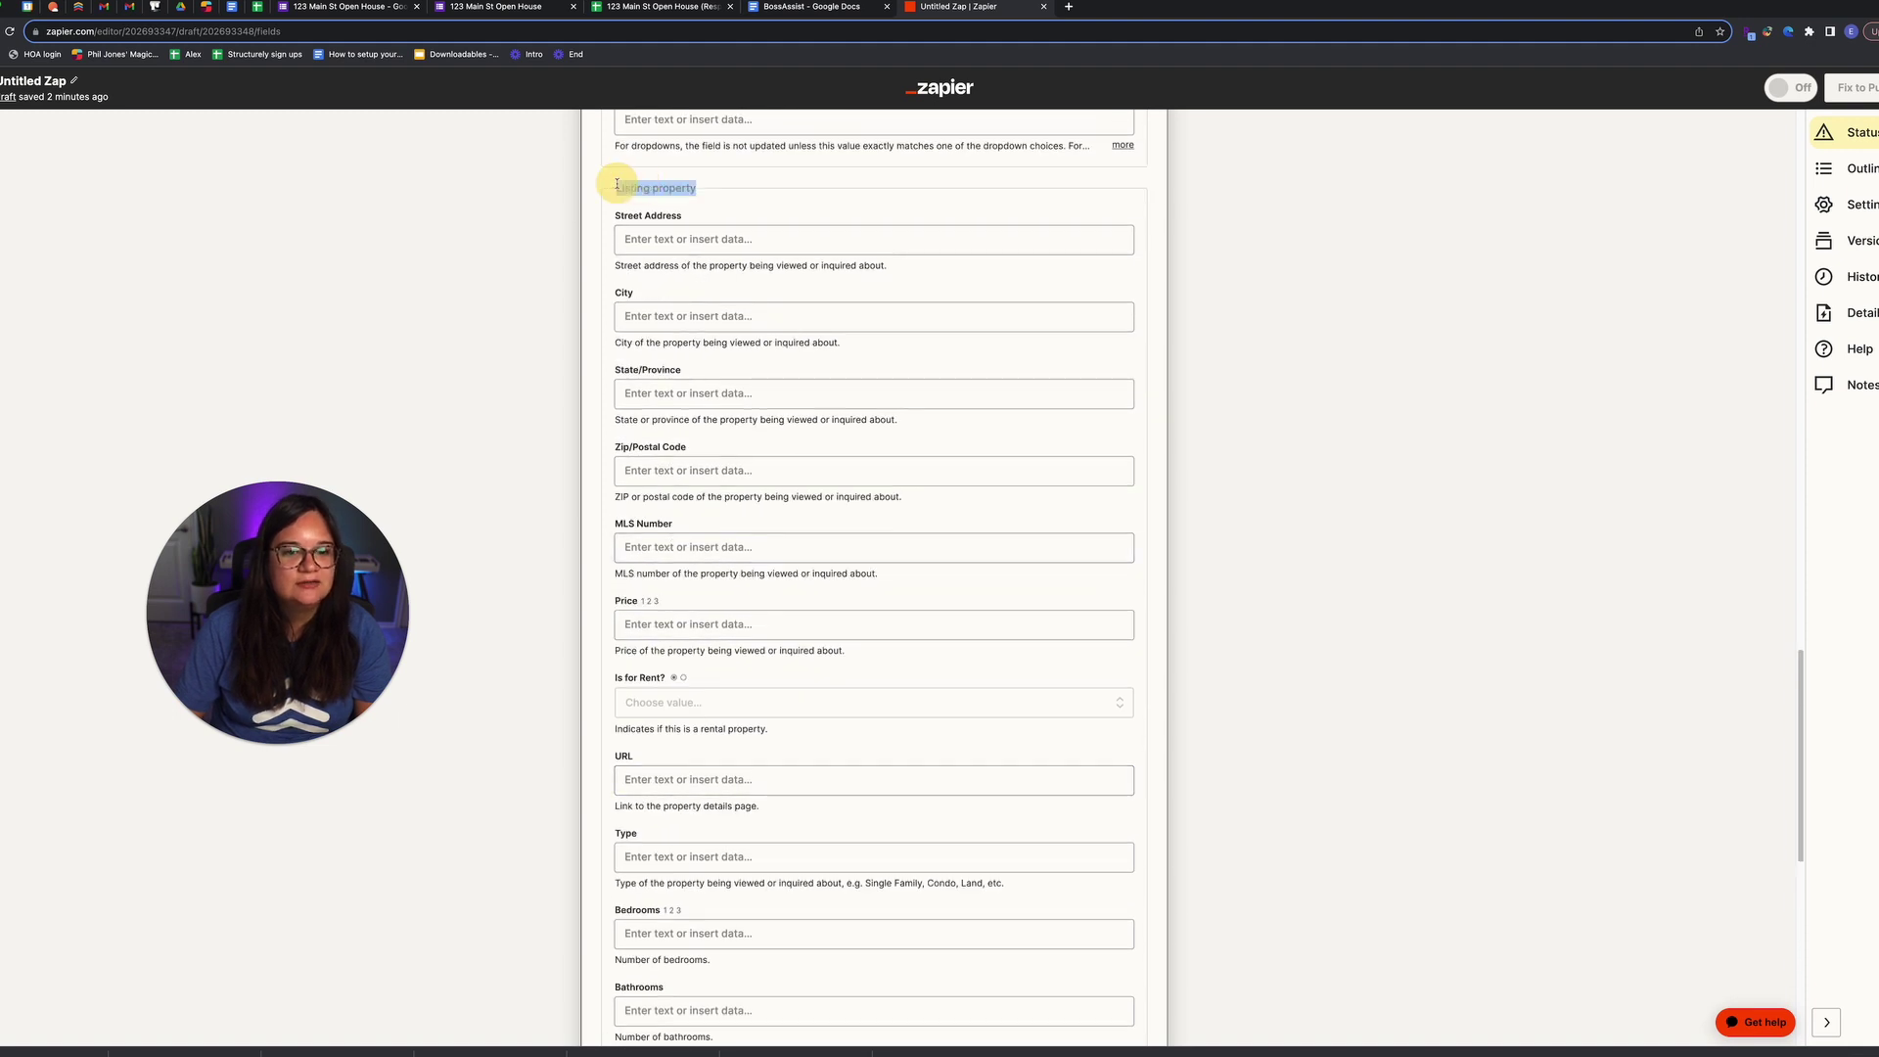
drag(616, 265, 890, 265)
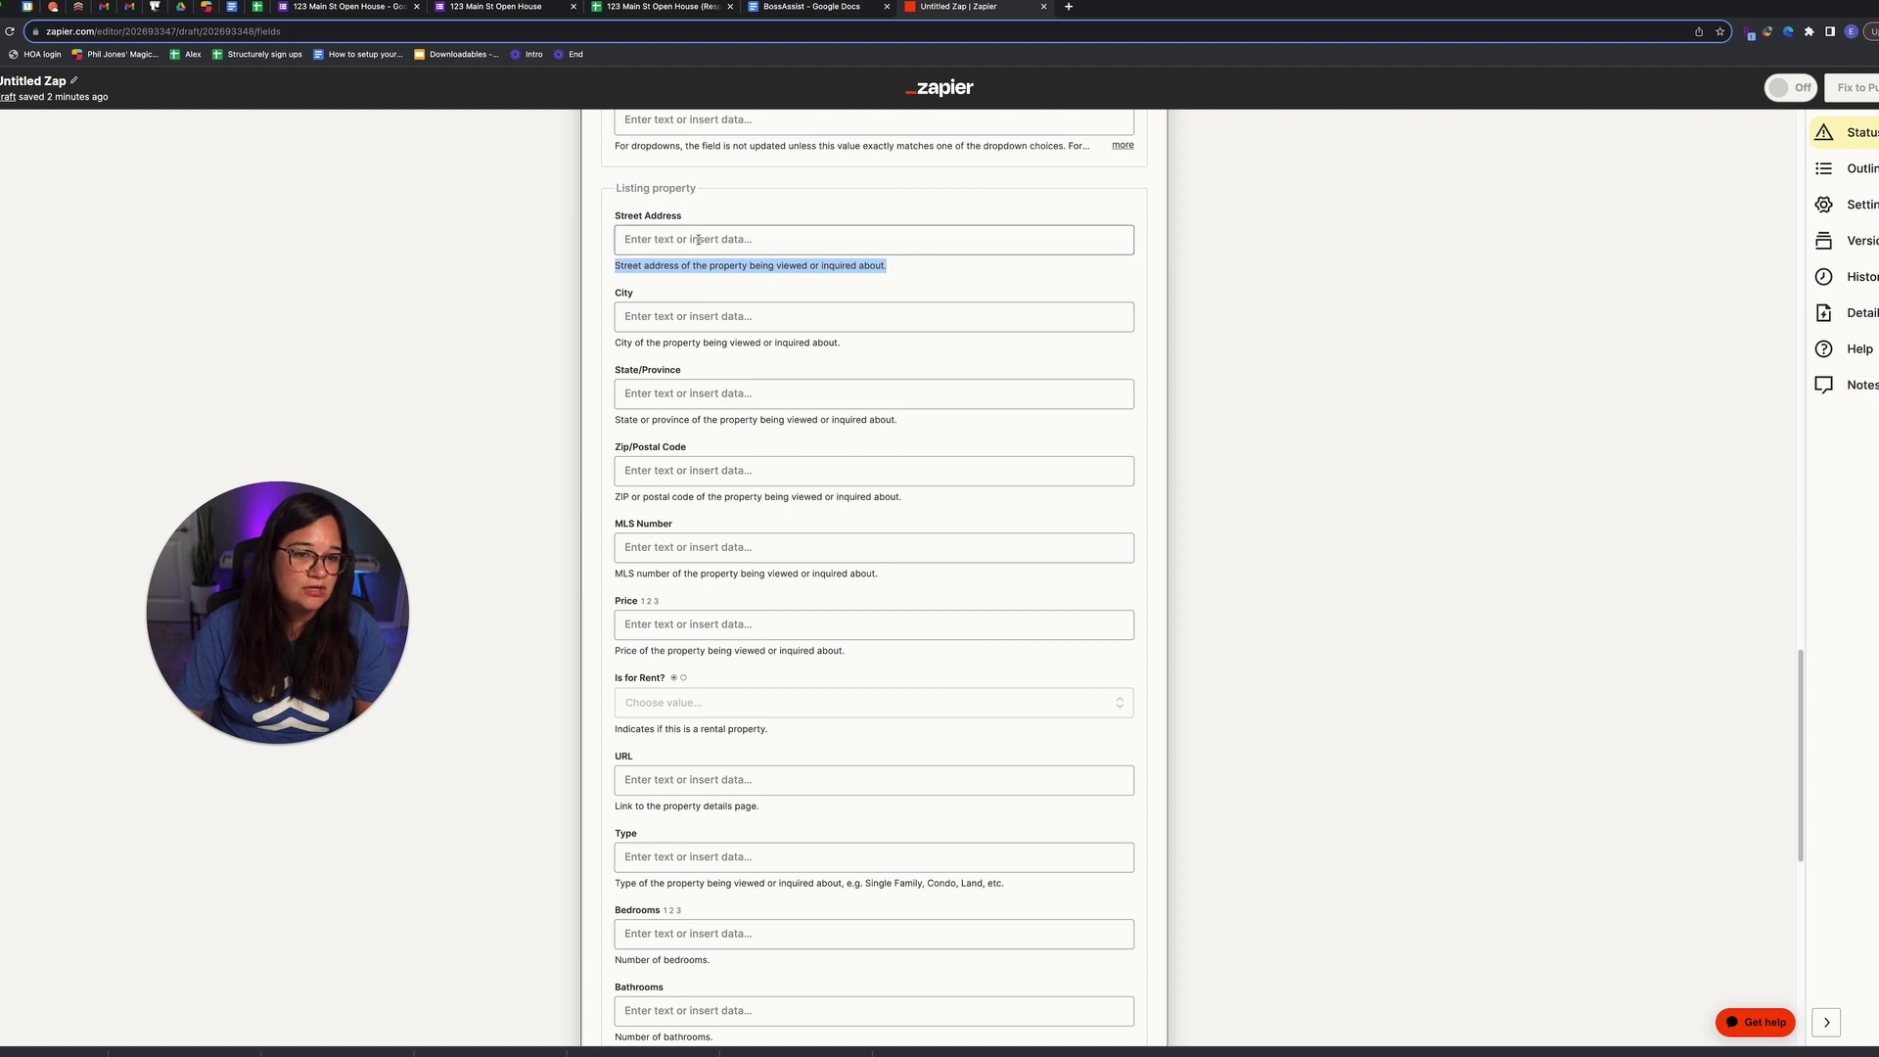
Step: Enter the listing address: 123 Main Street, Fort Worth, TX, 76177
click(698, 239)
text(123)
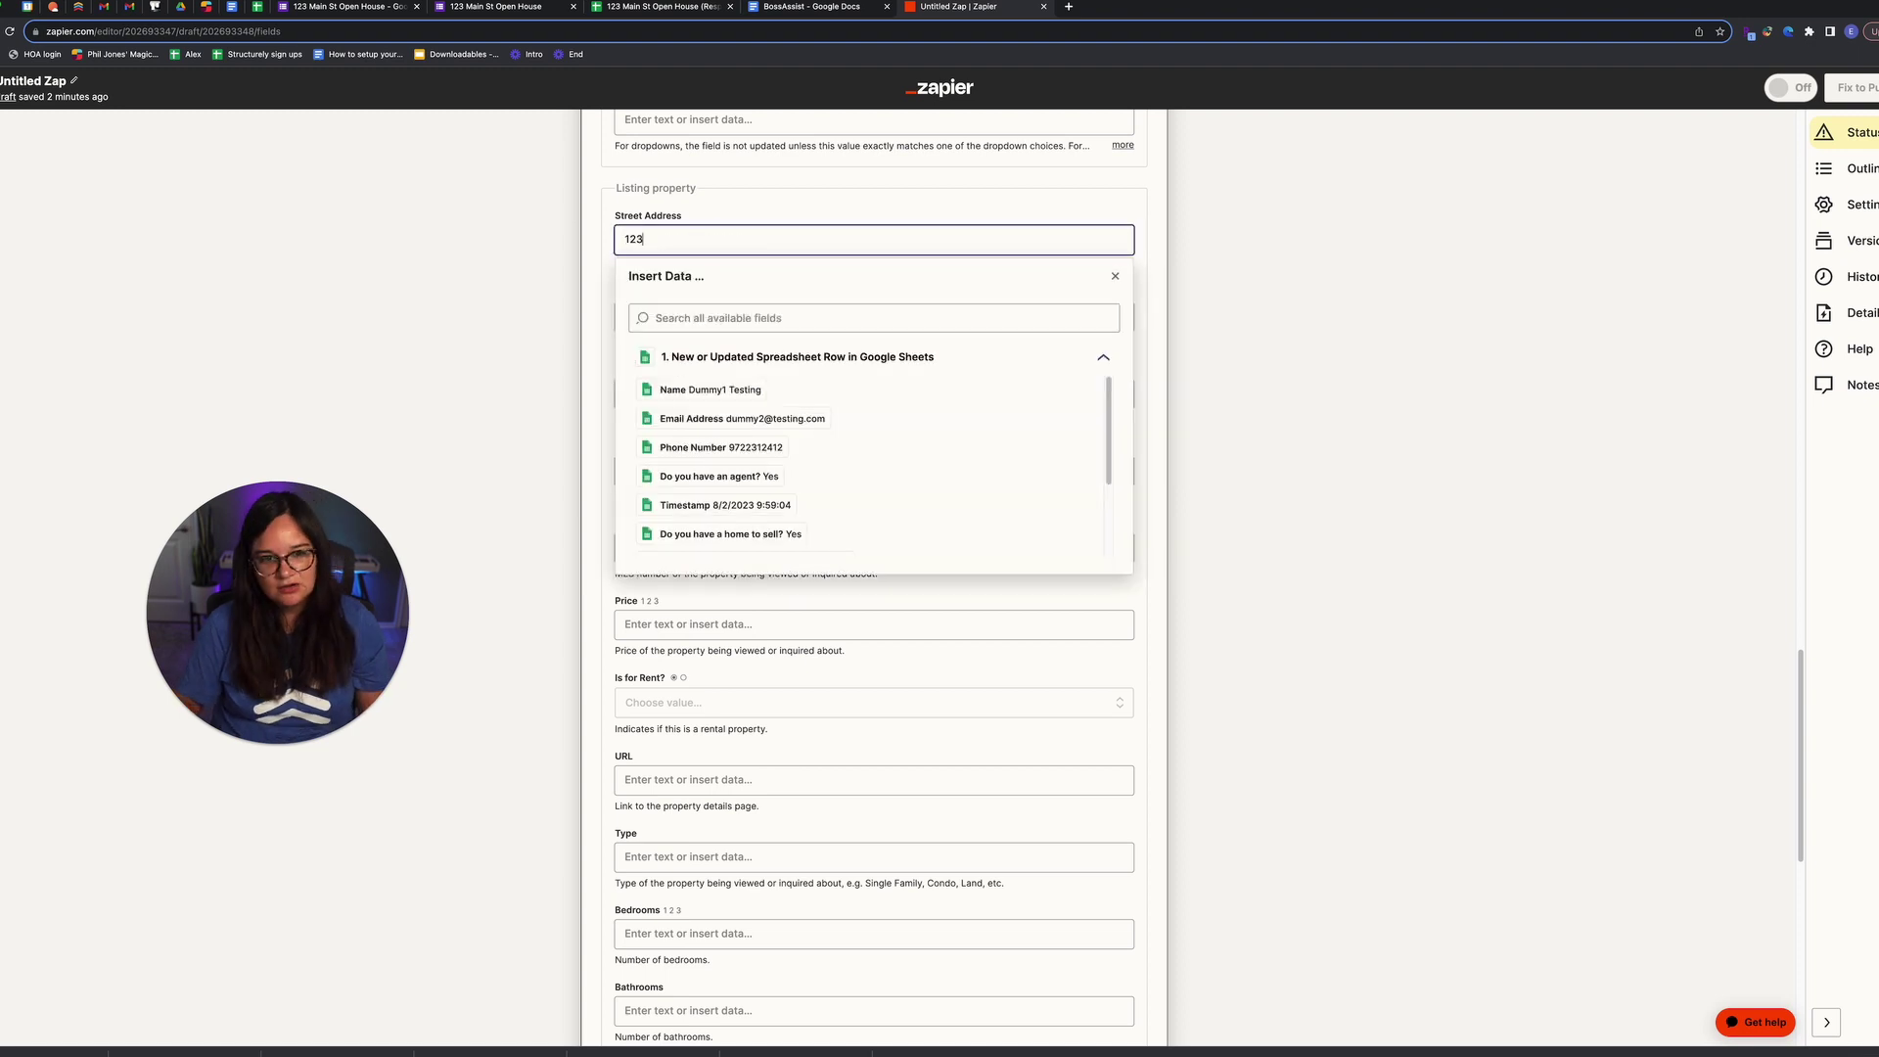
text( Main Street)
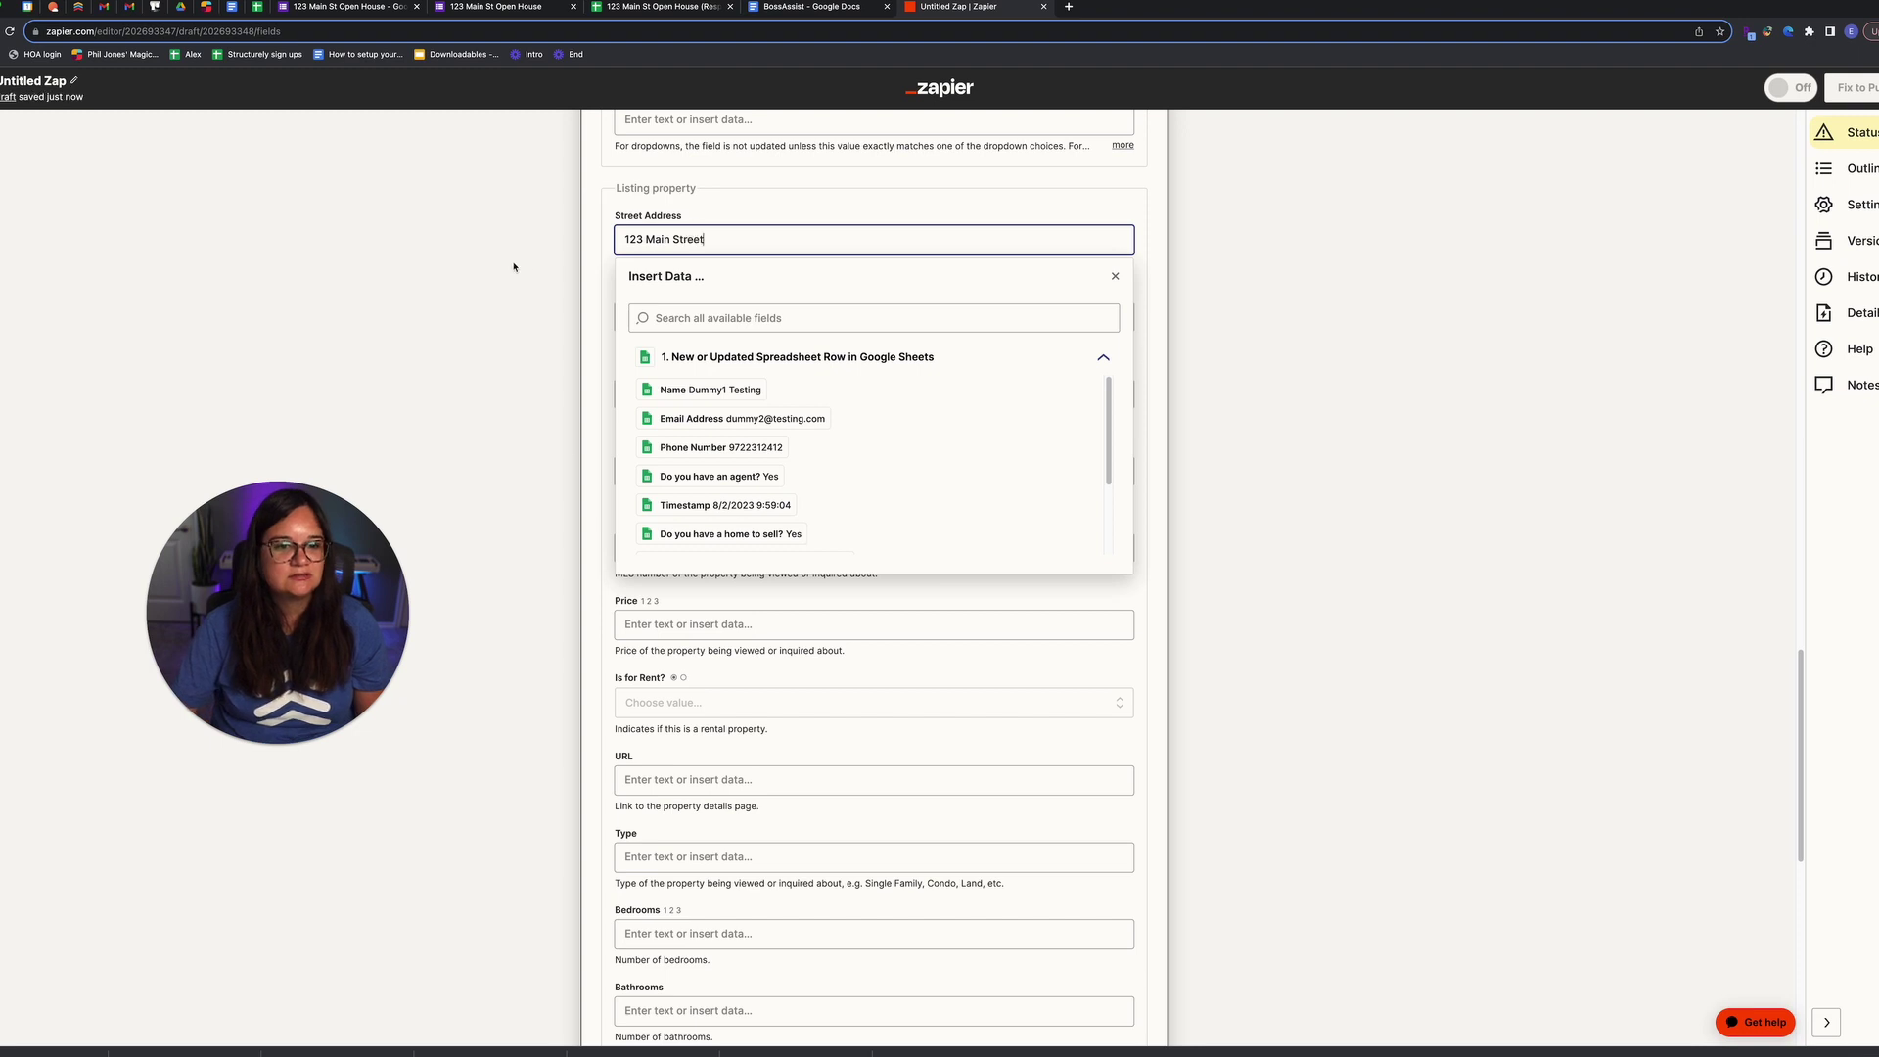
click(514, 266)
click(700, 316)
text(Fort Worth)
click(596, 256)
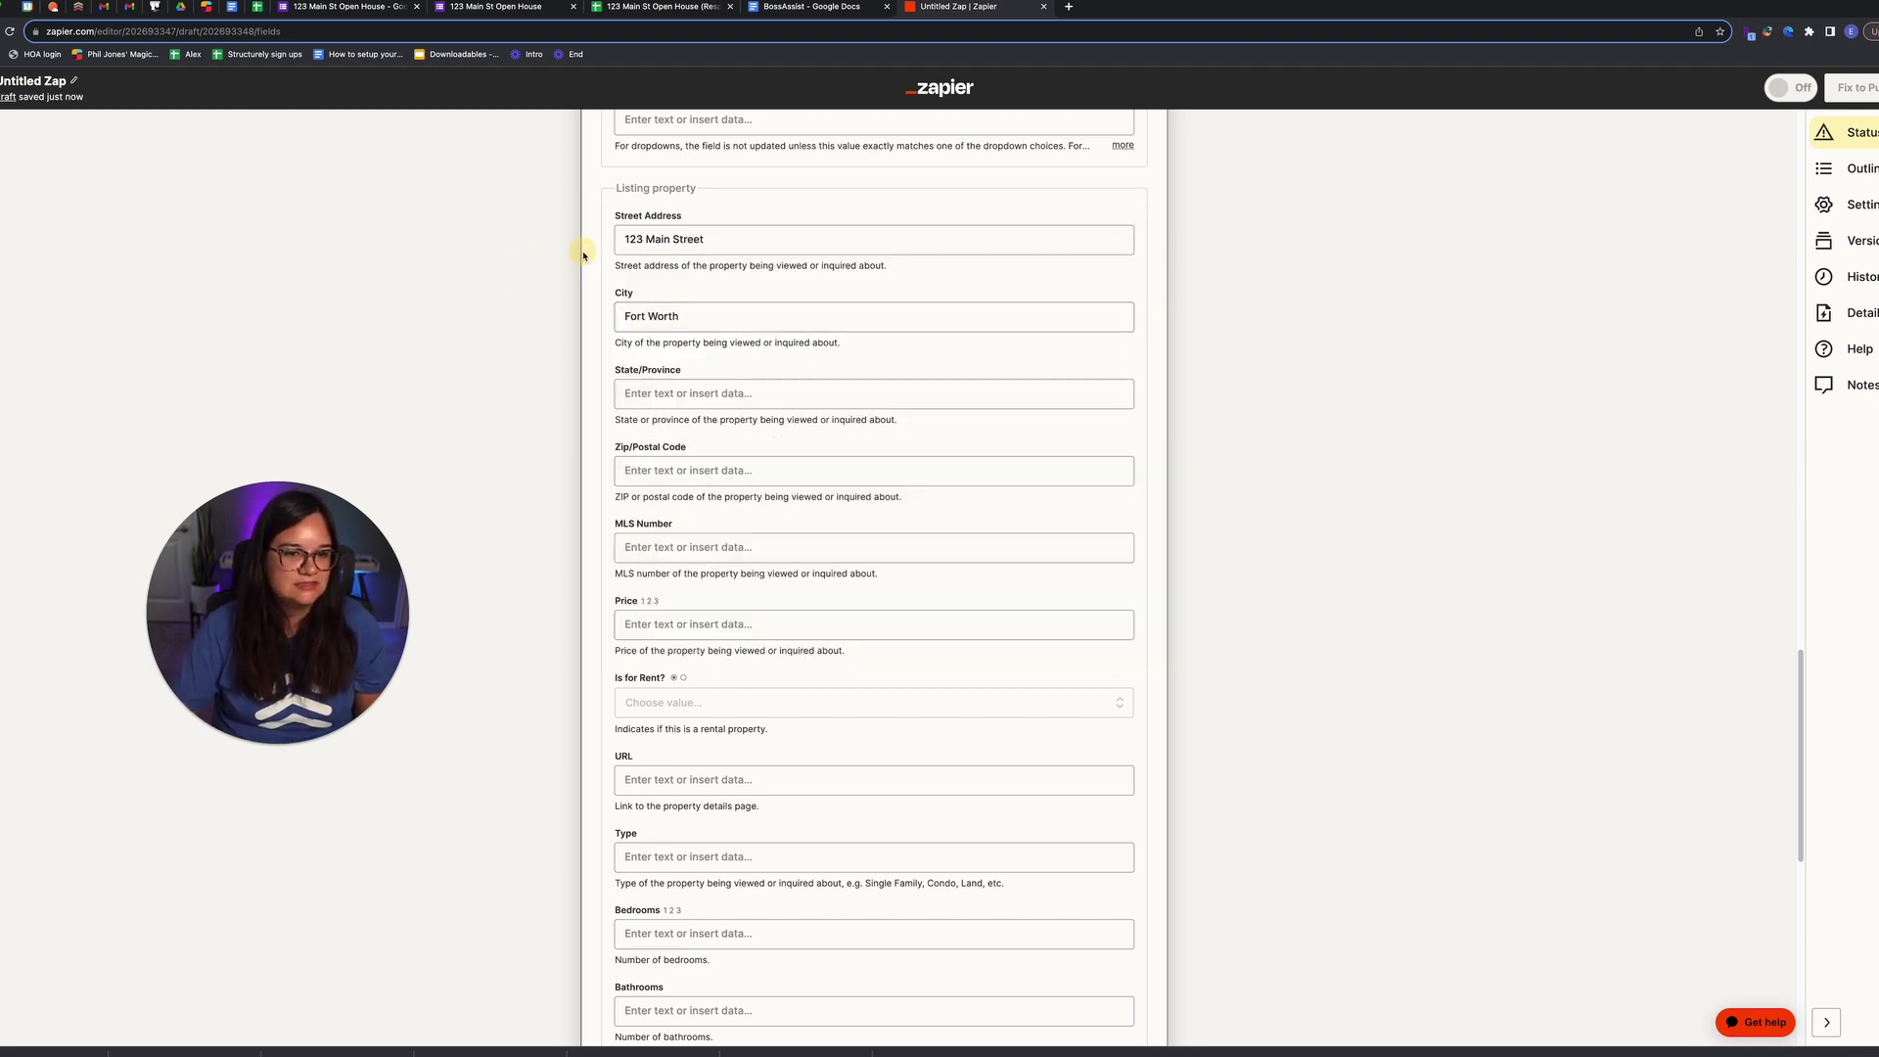
click(658, 389)
text(TX)
click(539, 341)
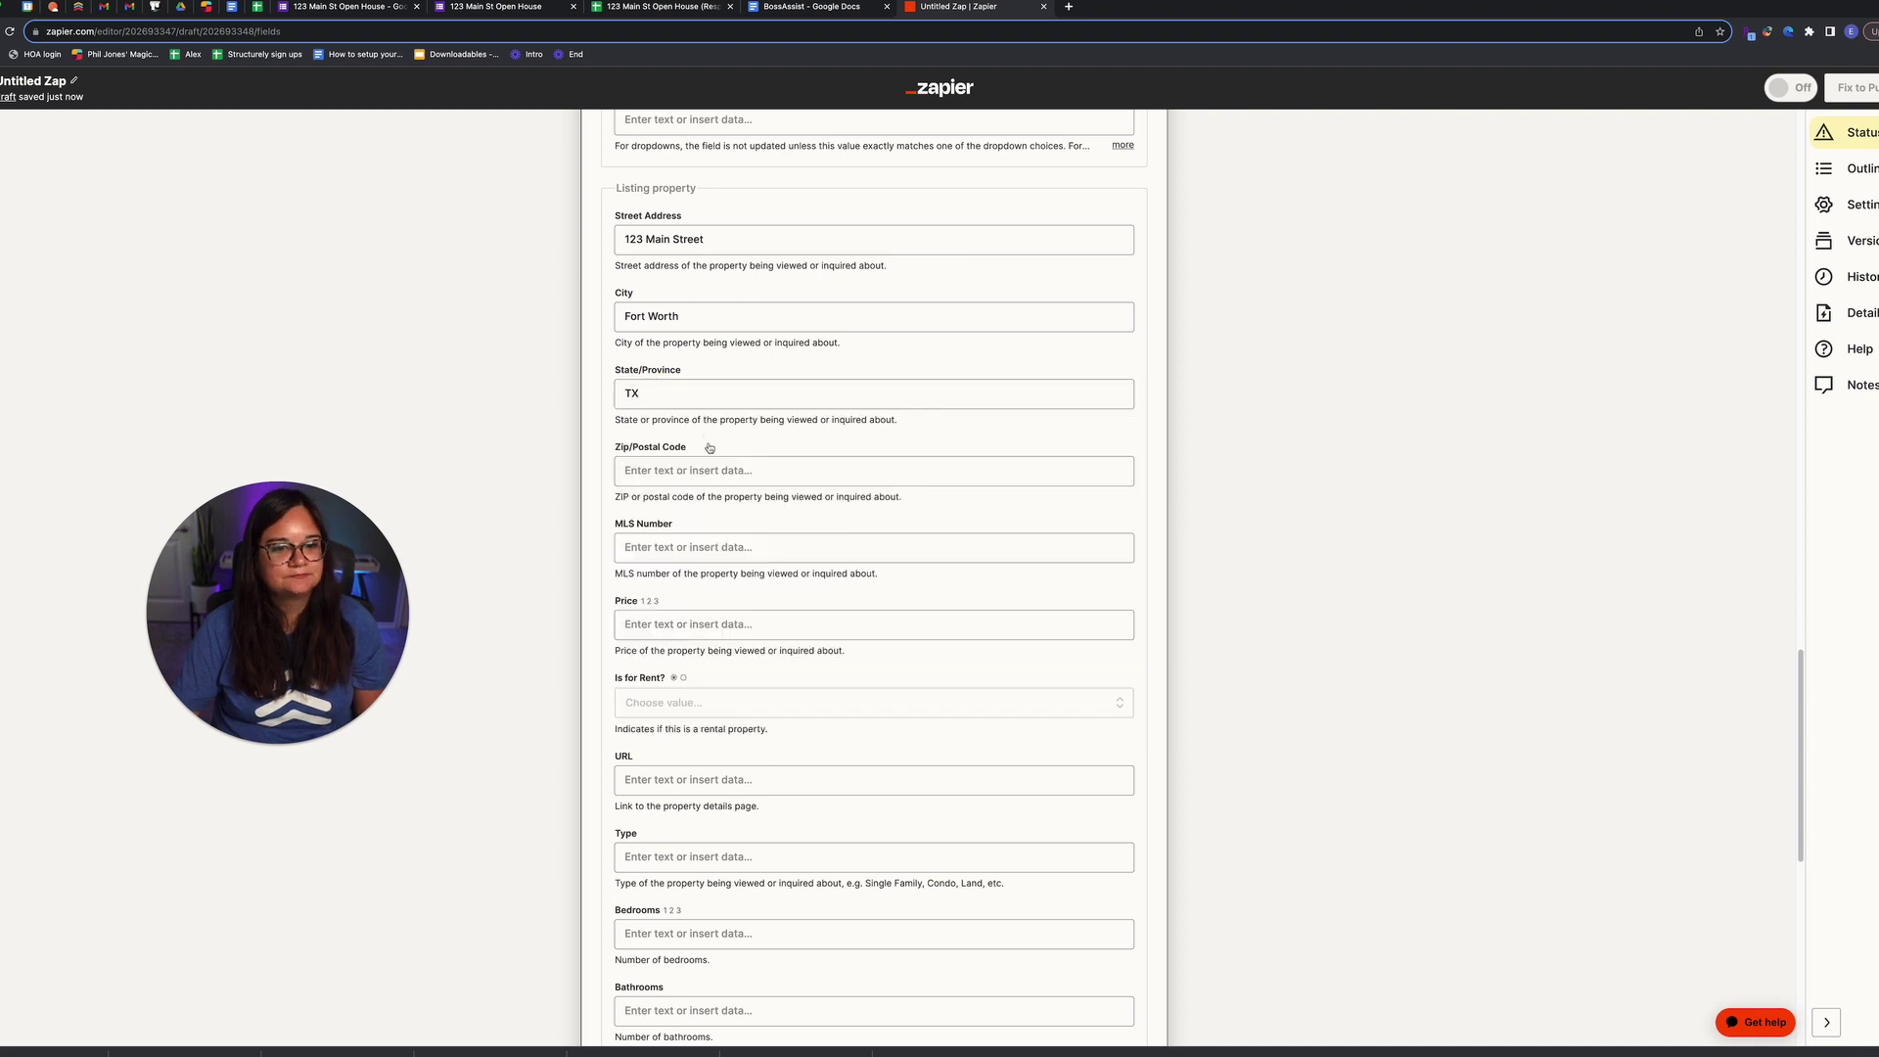
click(709, 469)
text(76177)
click(593, 369)
scroll(988, 540, down, 1)
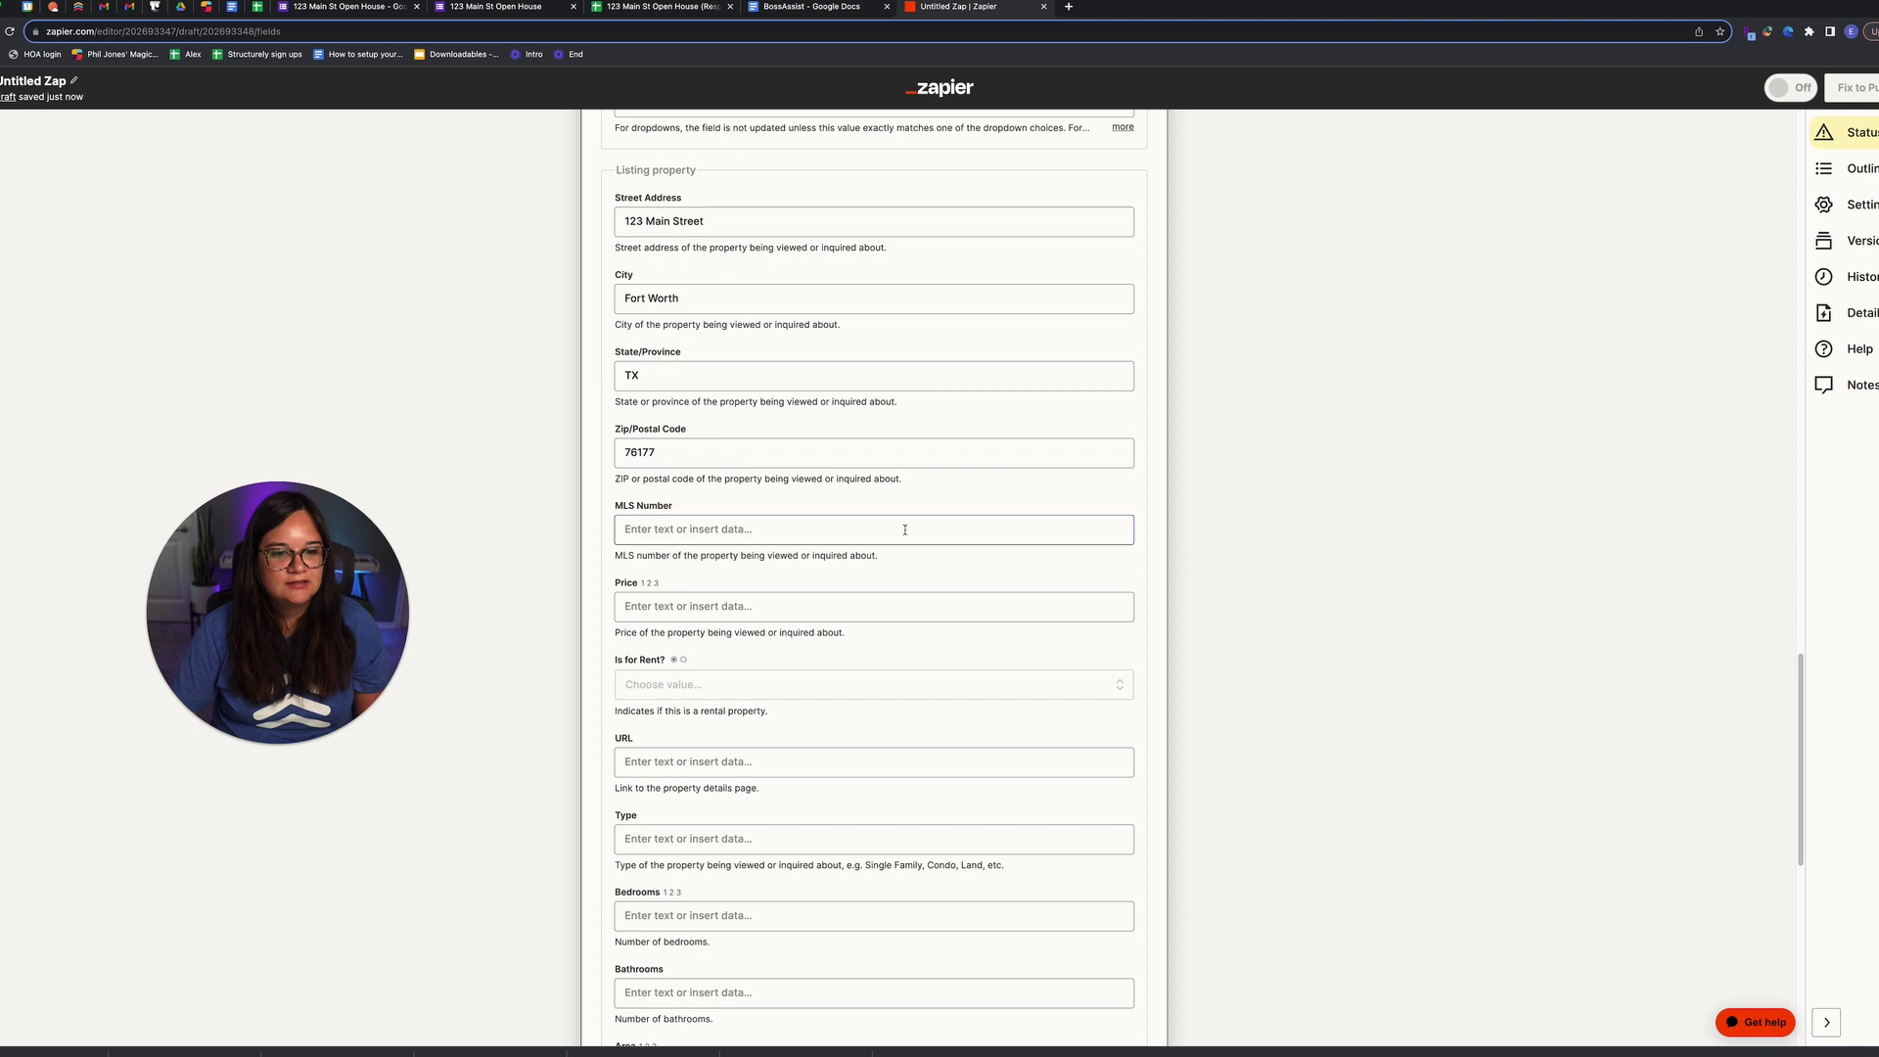
scroll(843, 608, down, 8)
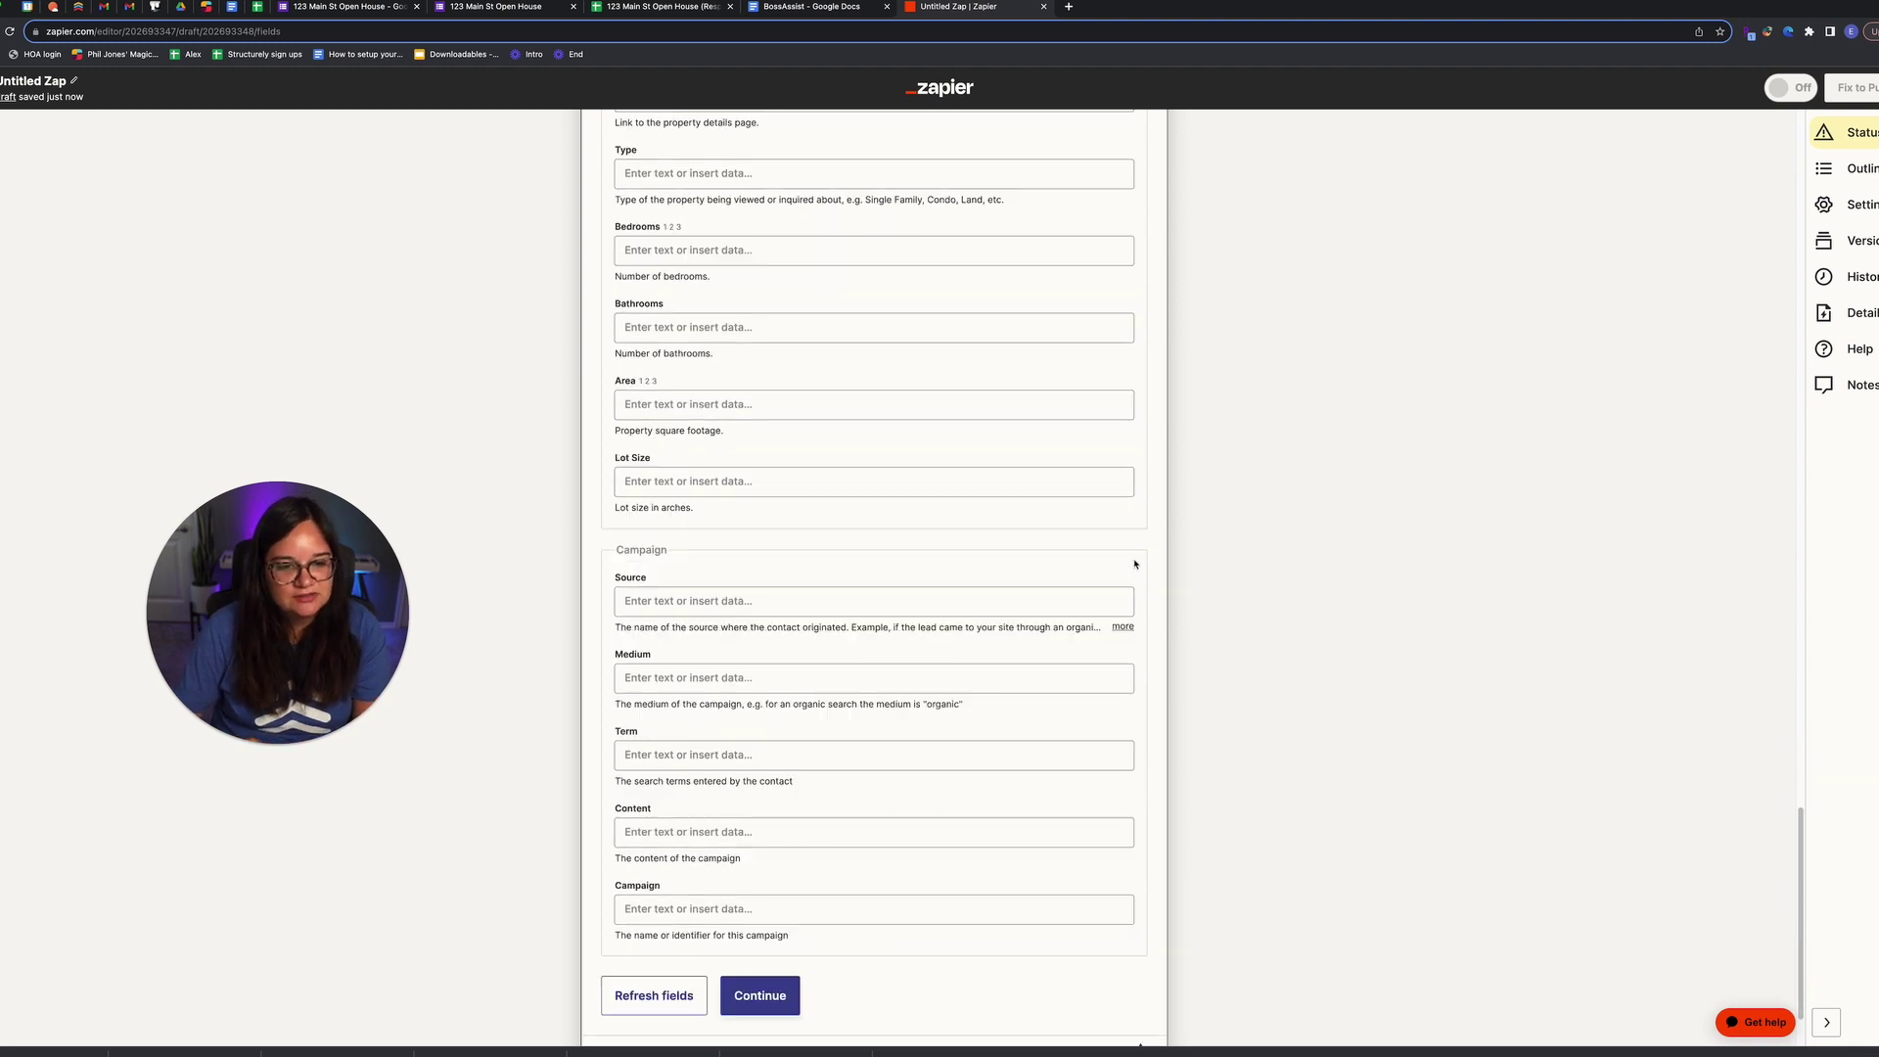
Step: Continue past the field mapping and send the test lead to Follow Up Boss
click(763, 889)
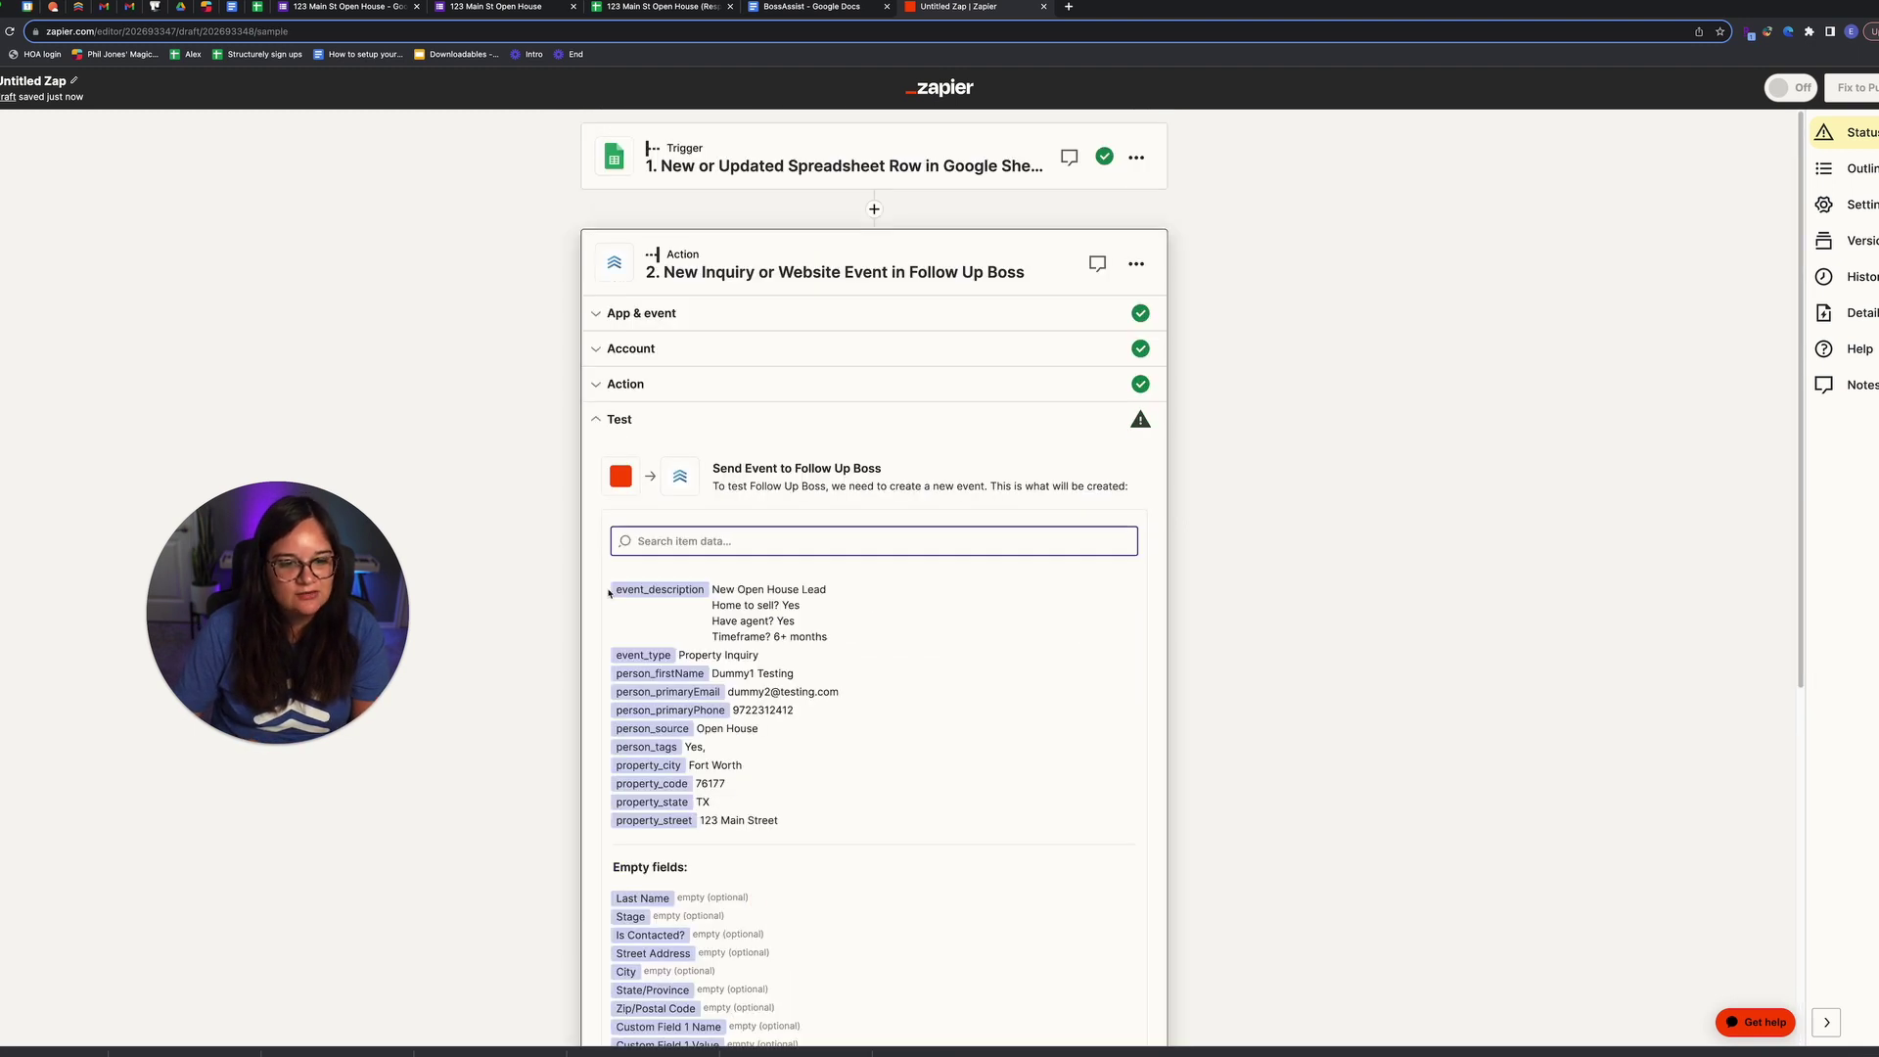
scroll(608, 593, down, 8)
click(741, 925)
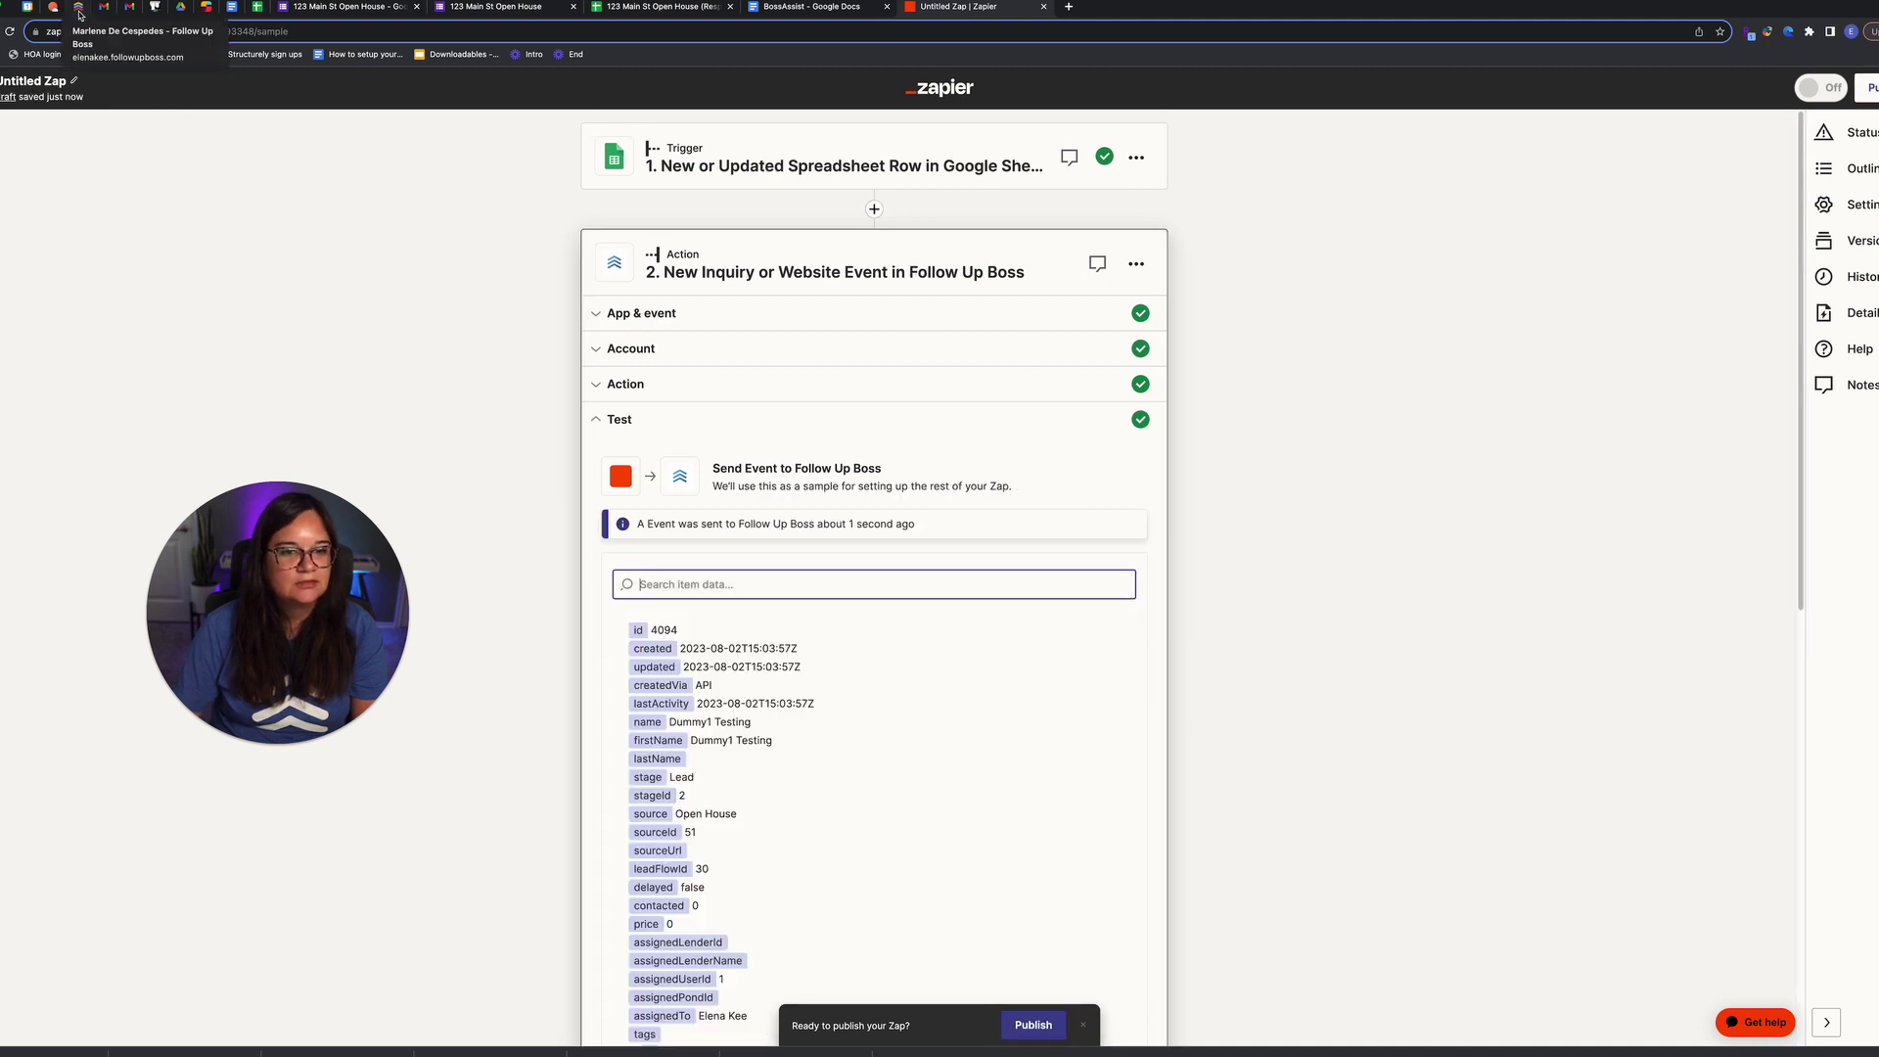
click(79, 9)
Step: Check the new test lead under the Open House lead flow and review its event description
click(695, 101)
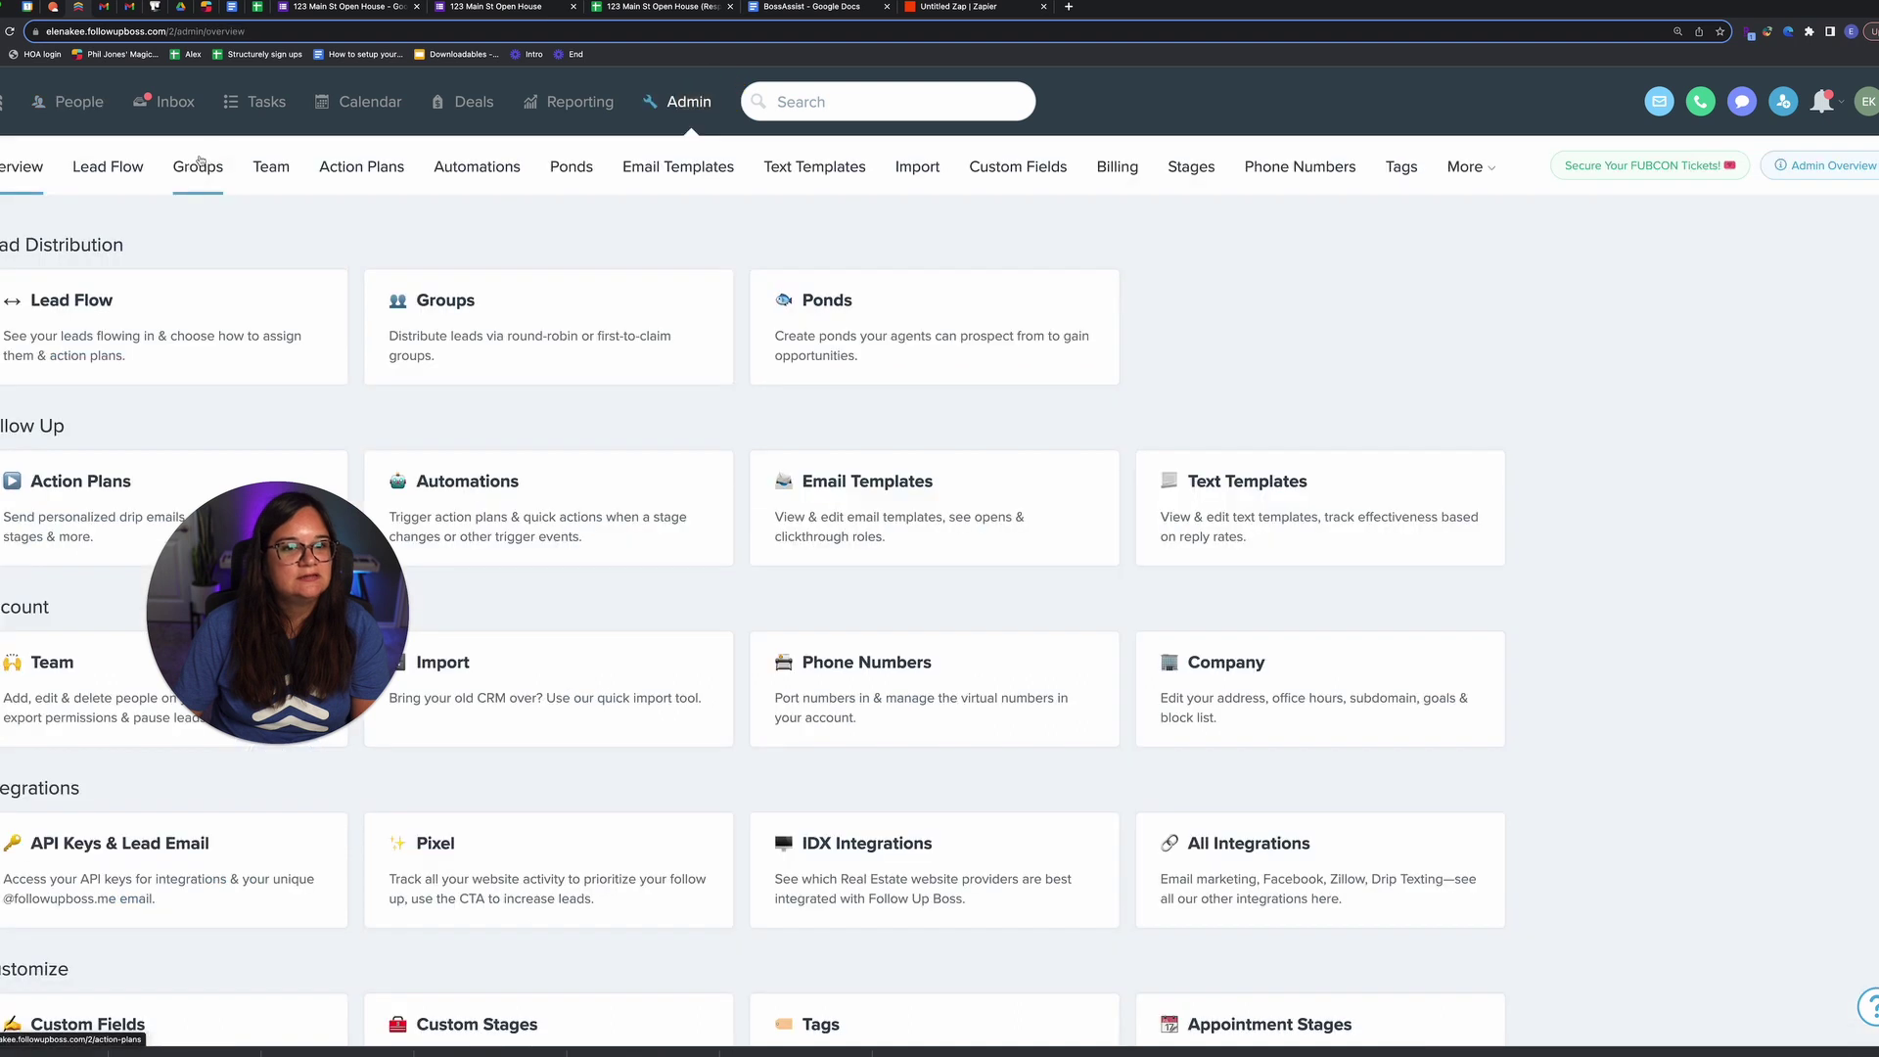
click(137, 166)
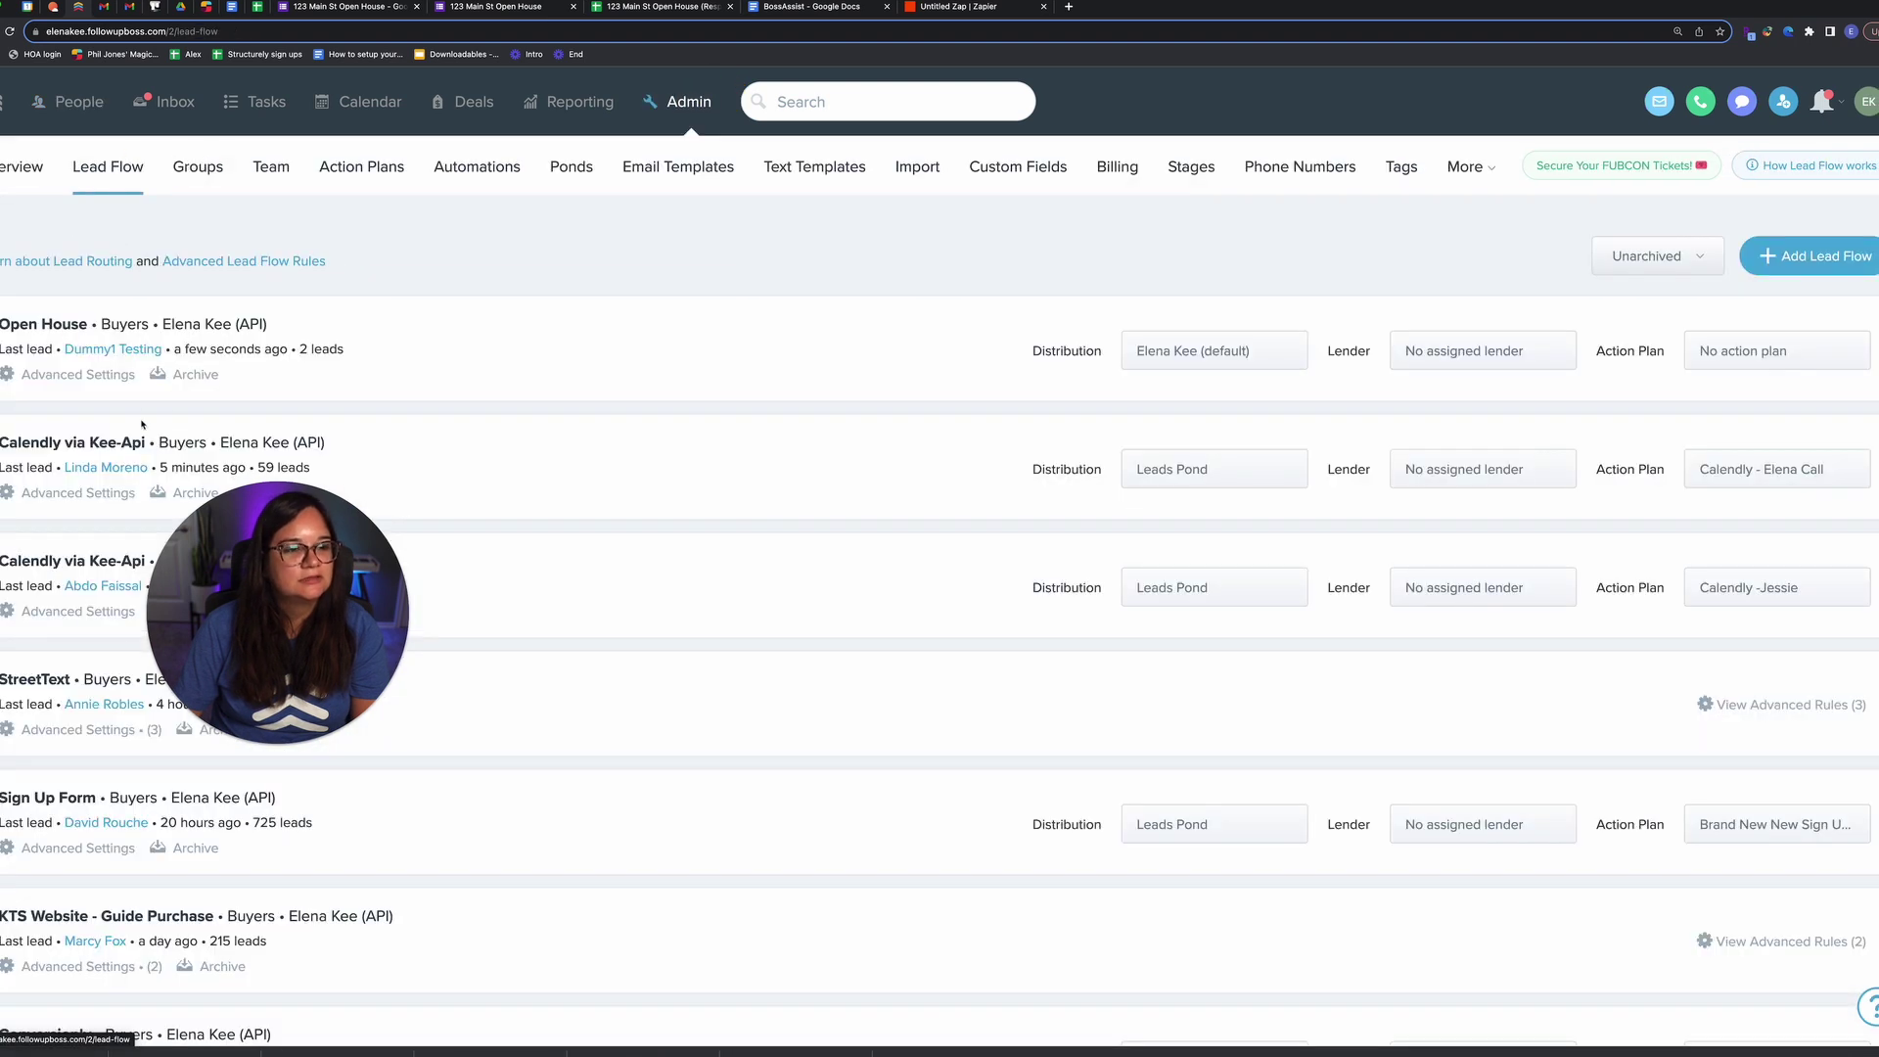
drag(50, 349, 227, 350)
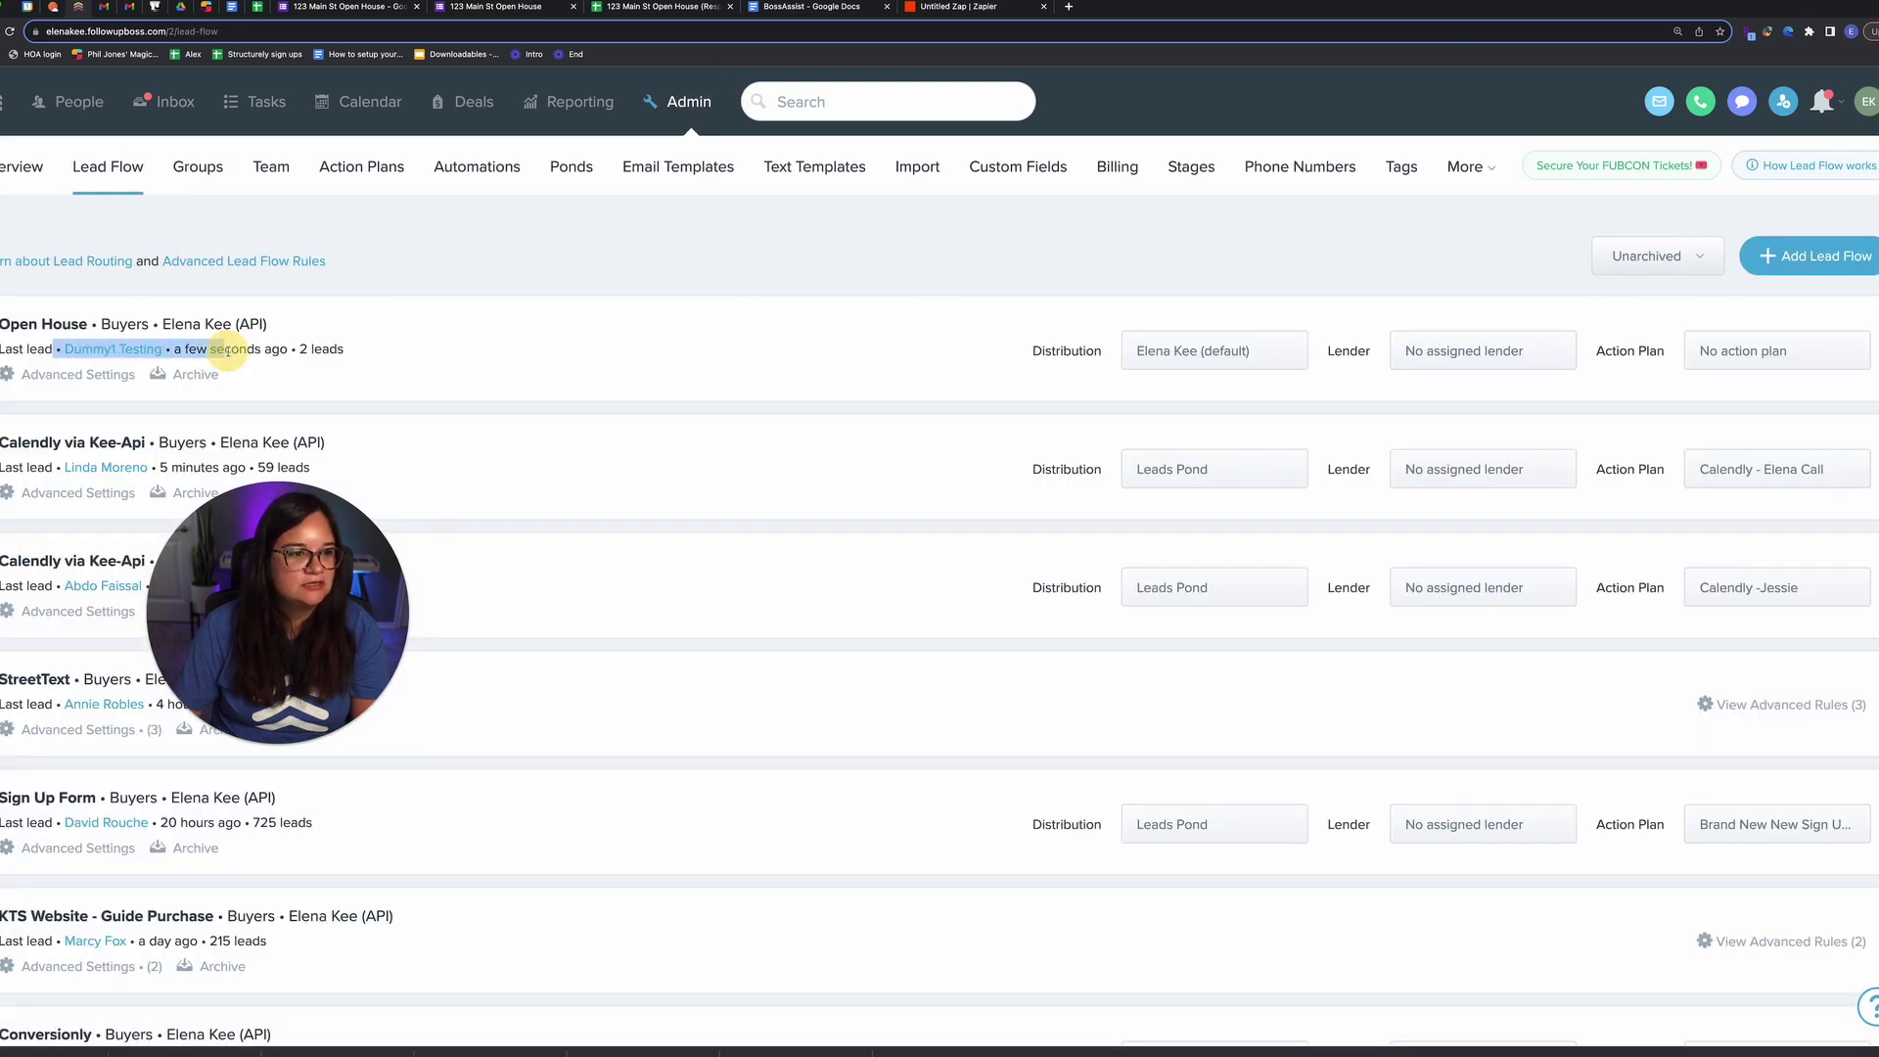
click(147, 350)
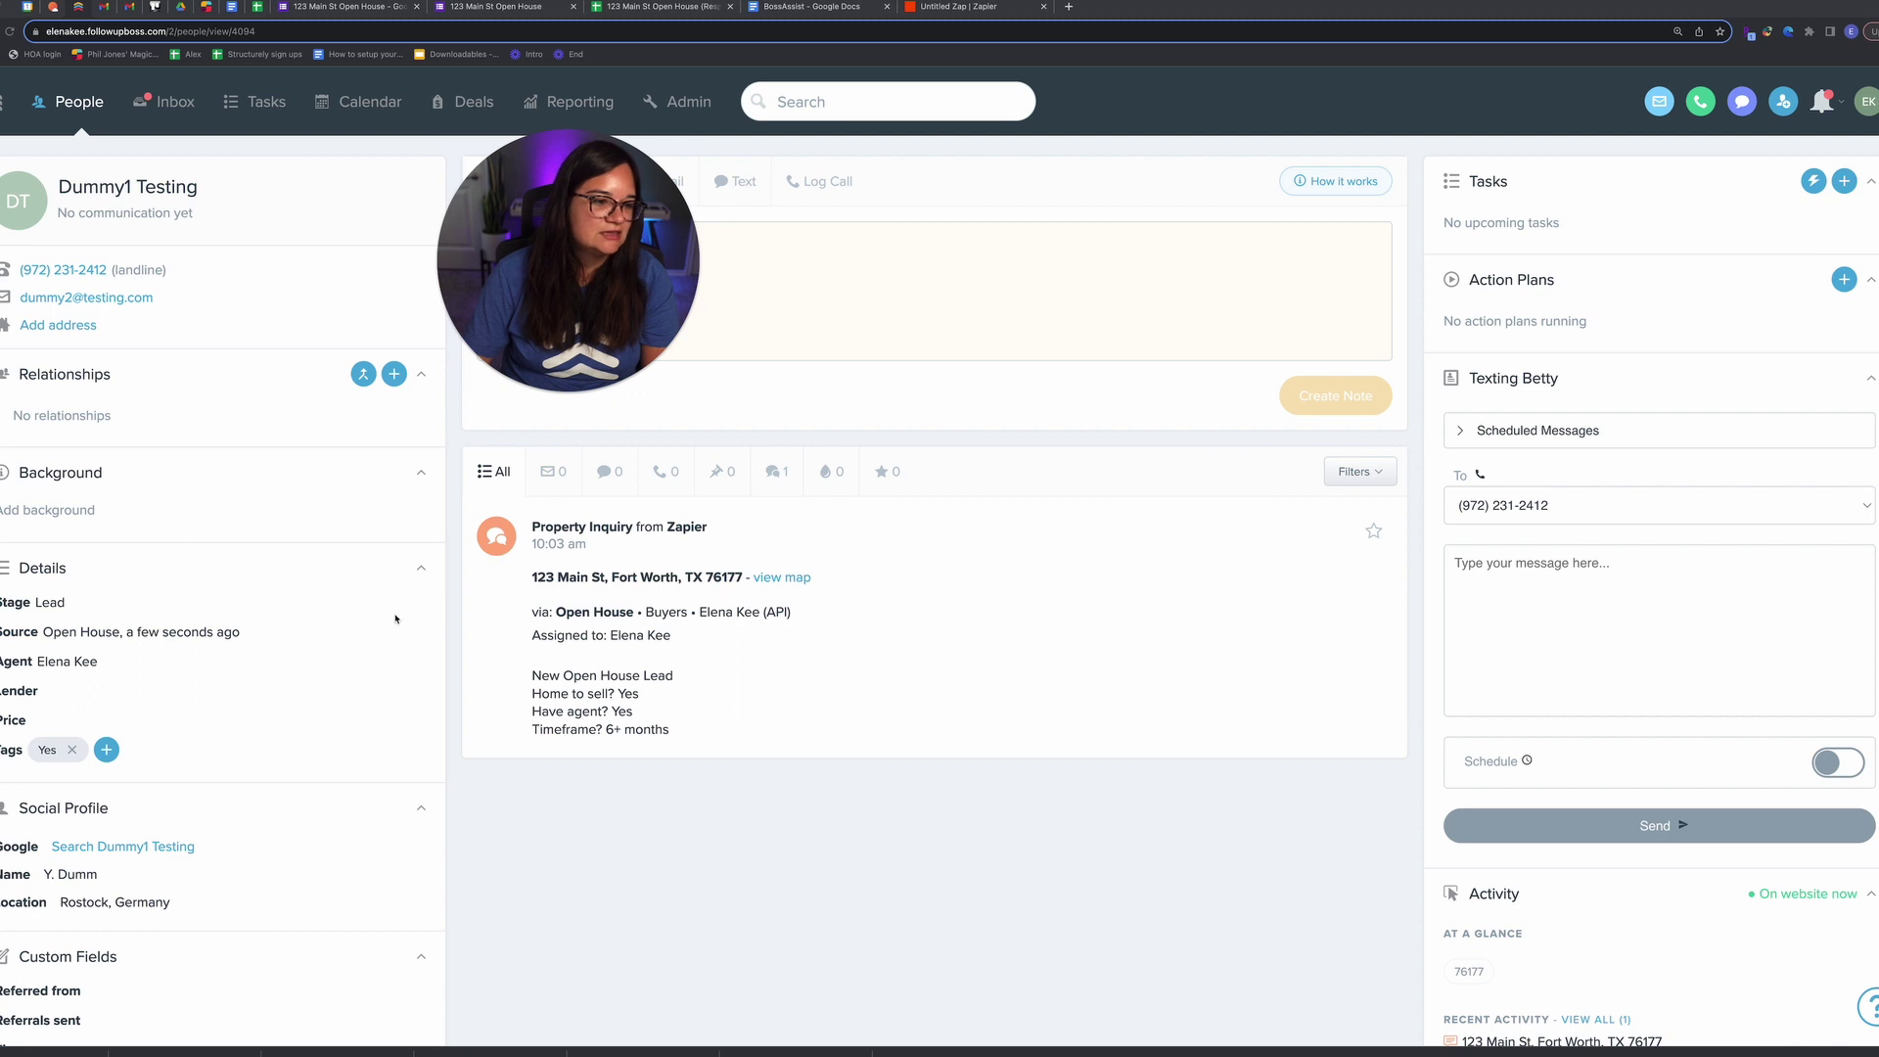
scroll(536, 649, down, 1)
drag(532, 651, 730, 734)
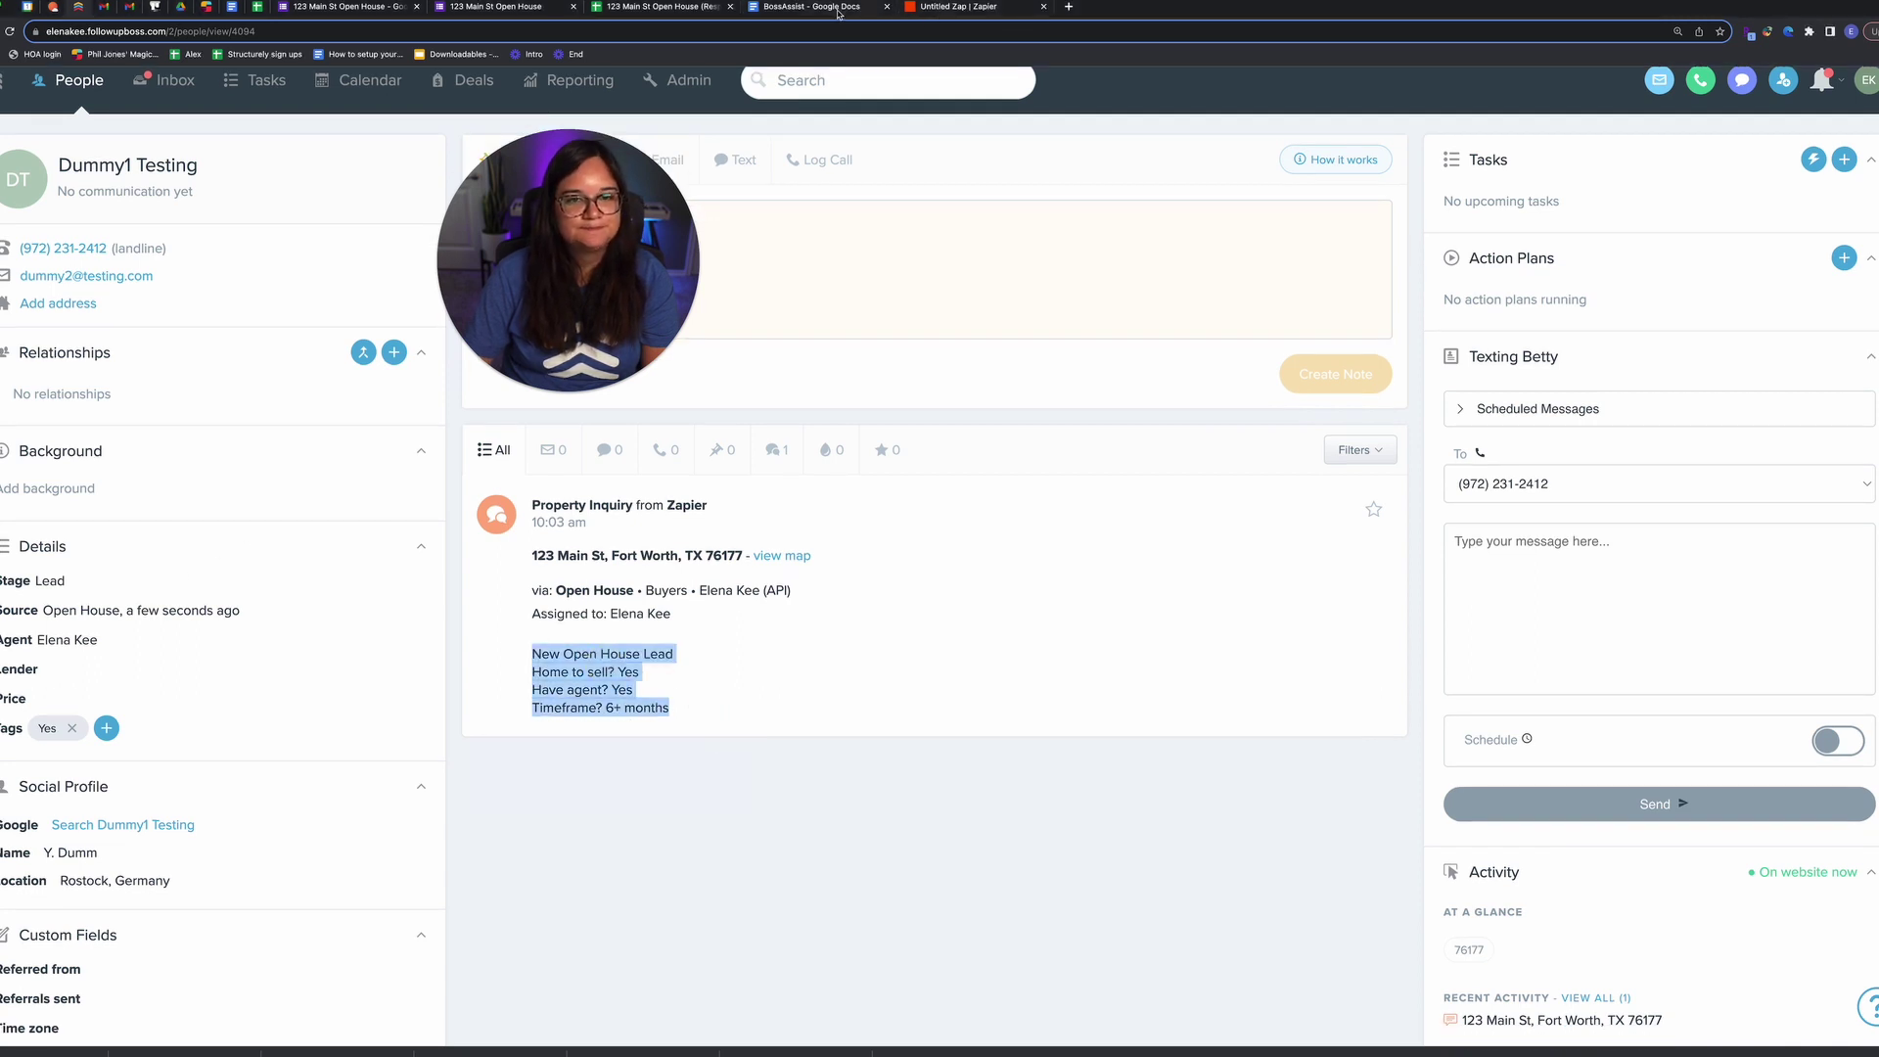
click(399, 11)
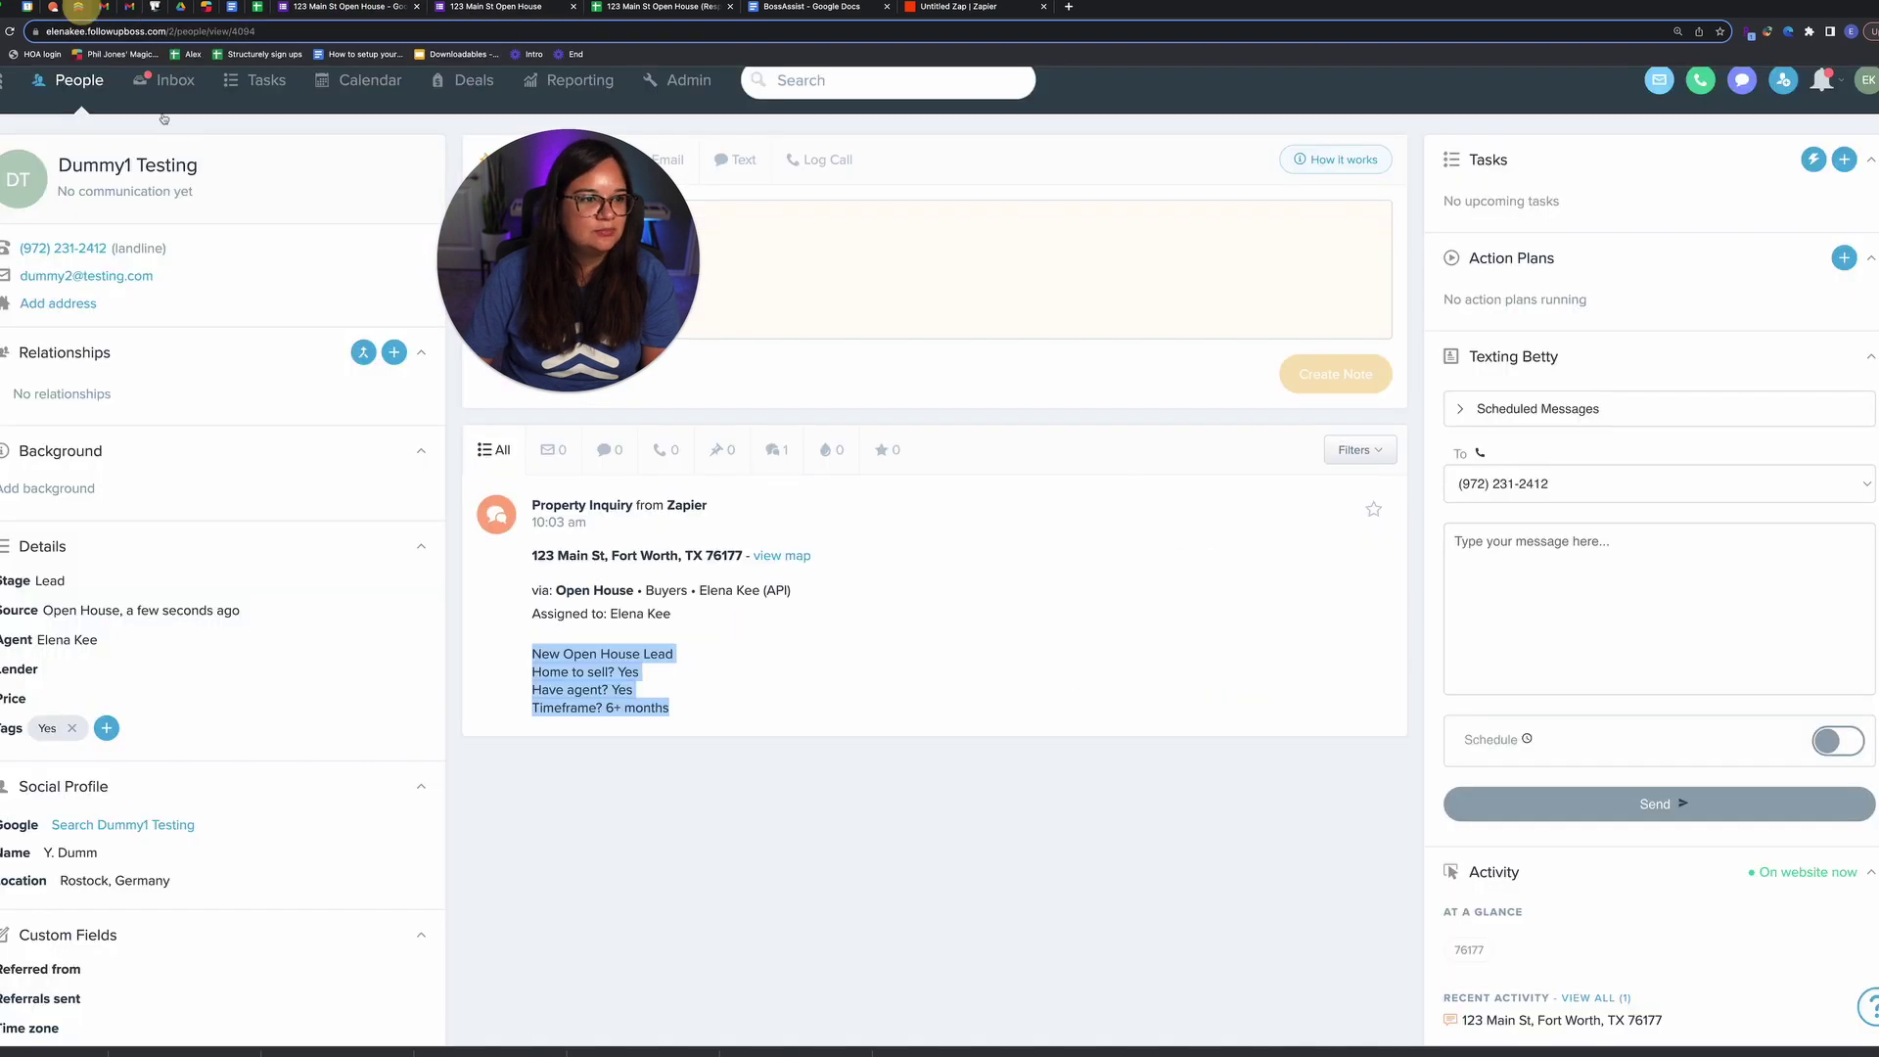
click(78, 7)
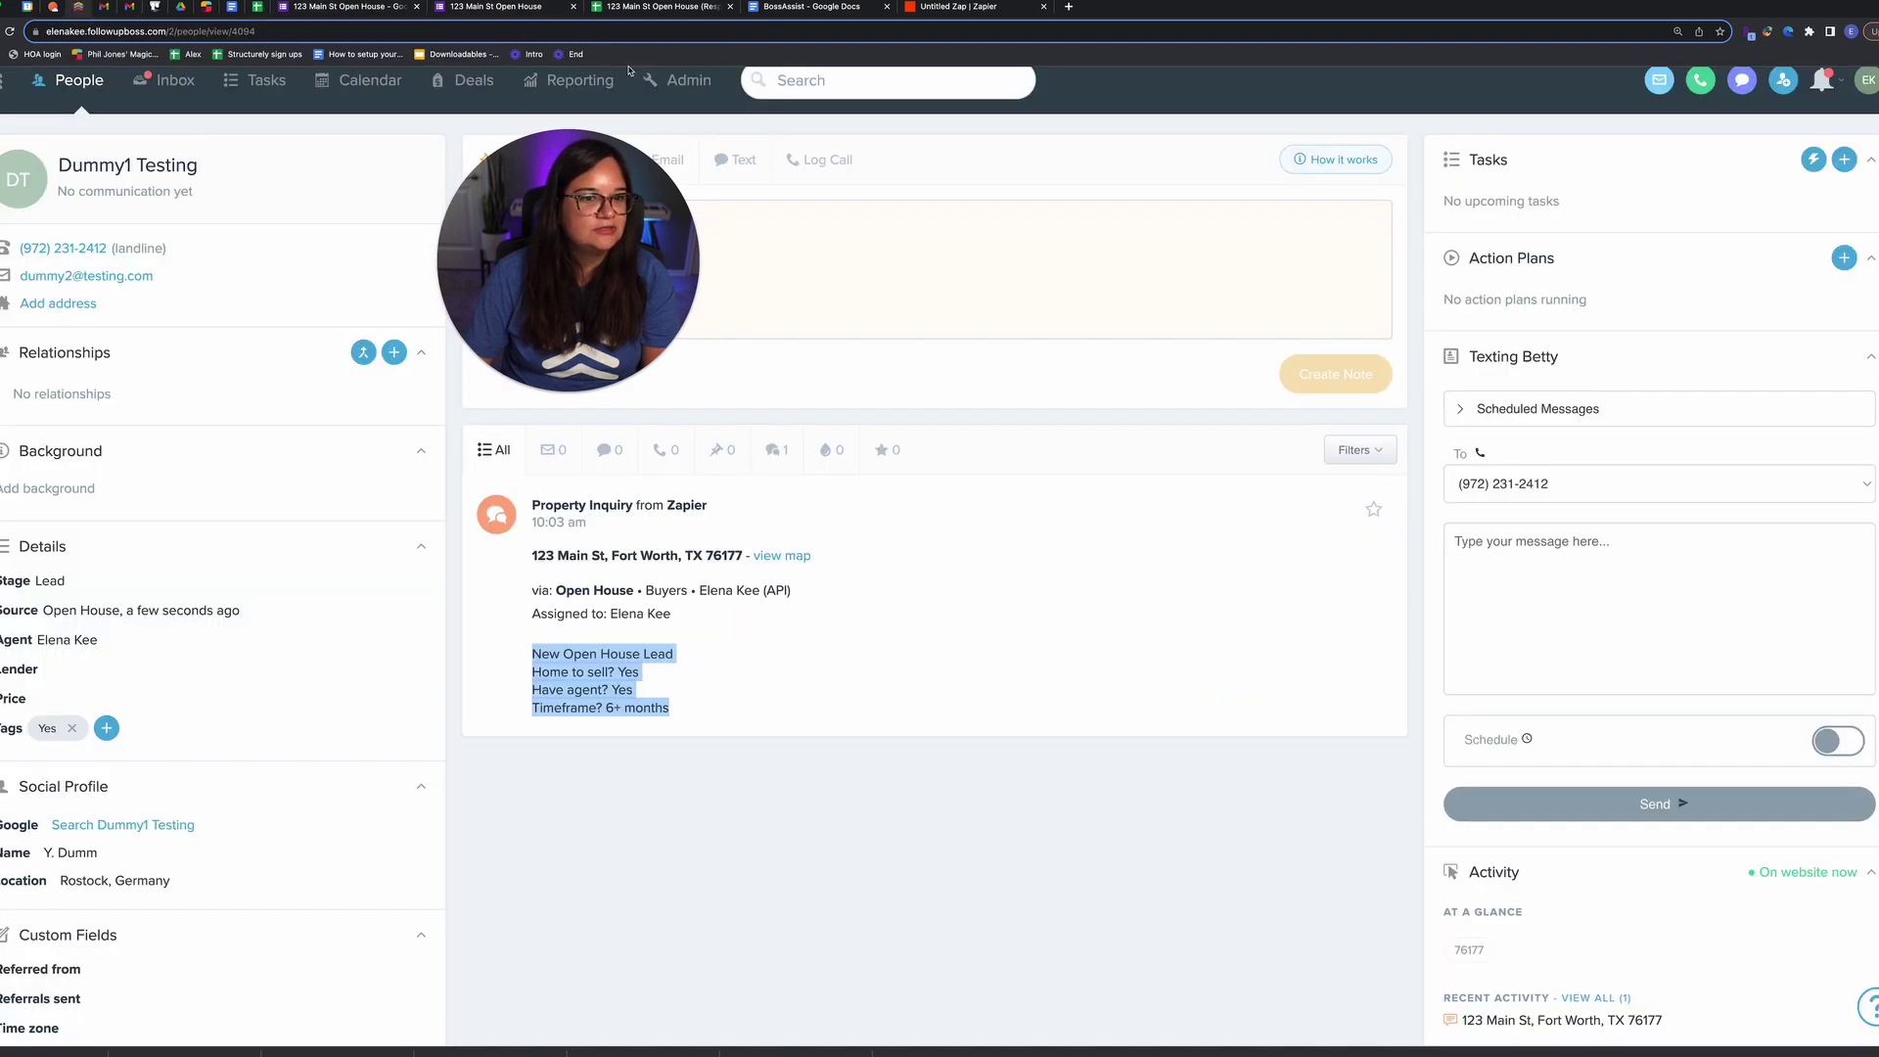
Step: Search action plans for 'open house' and open *KTS New Open House Lead
click(668, 82)
click(108, 166)
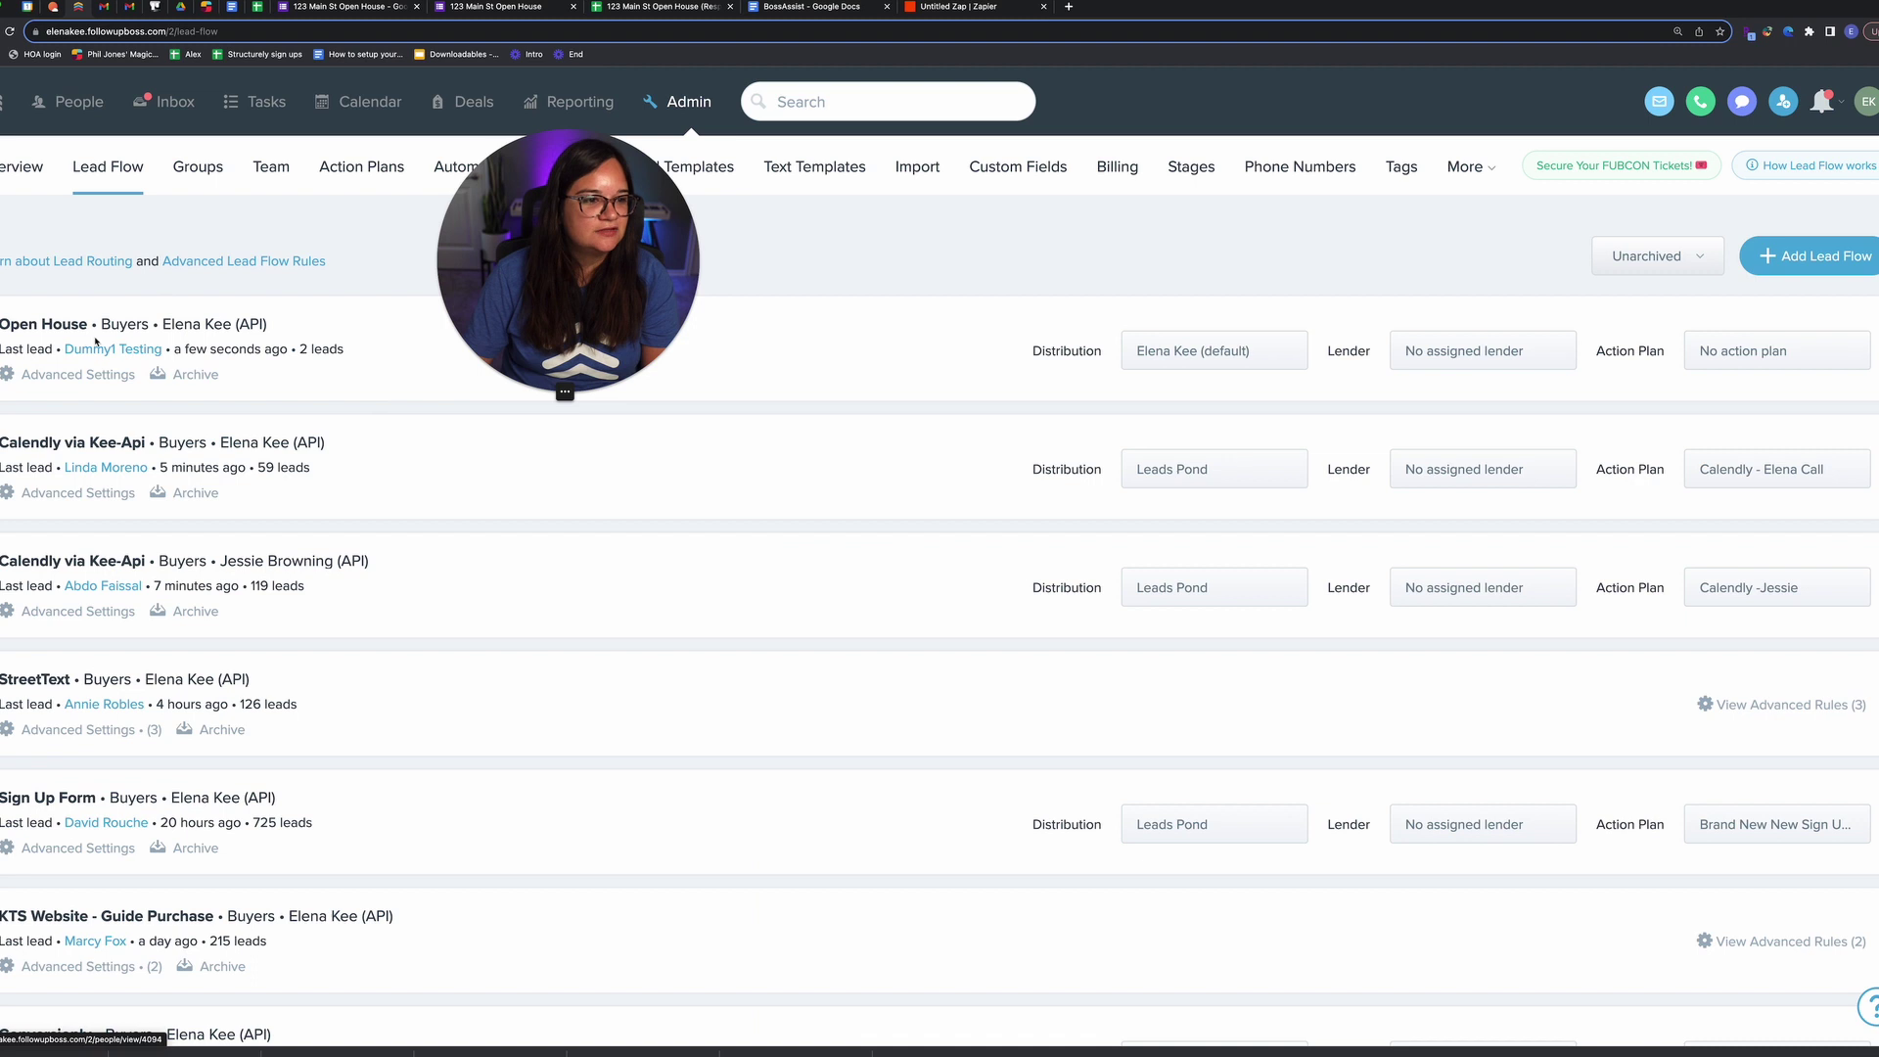
drag(93, 324, 15, 326)
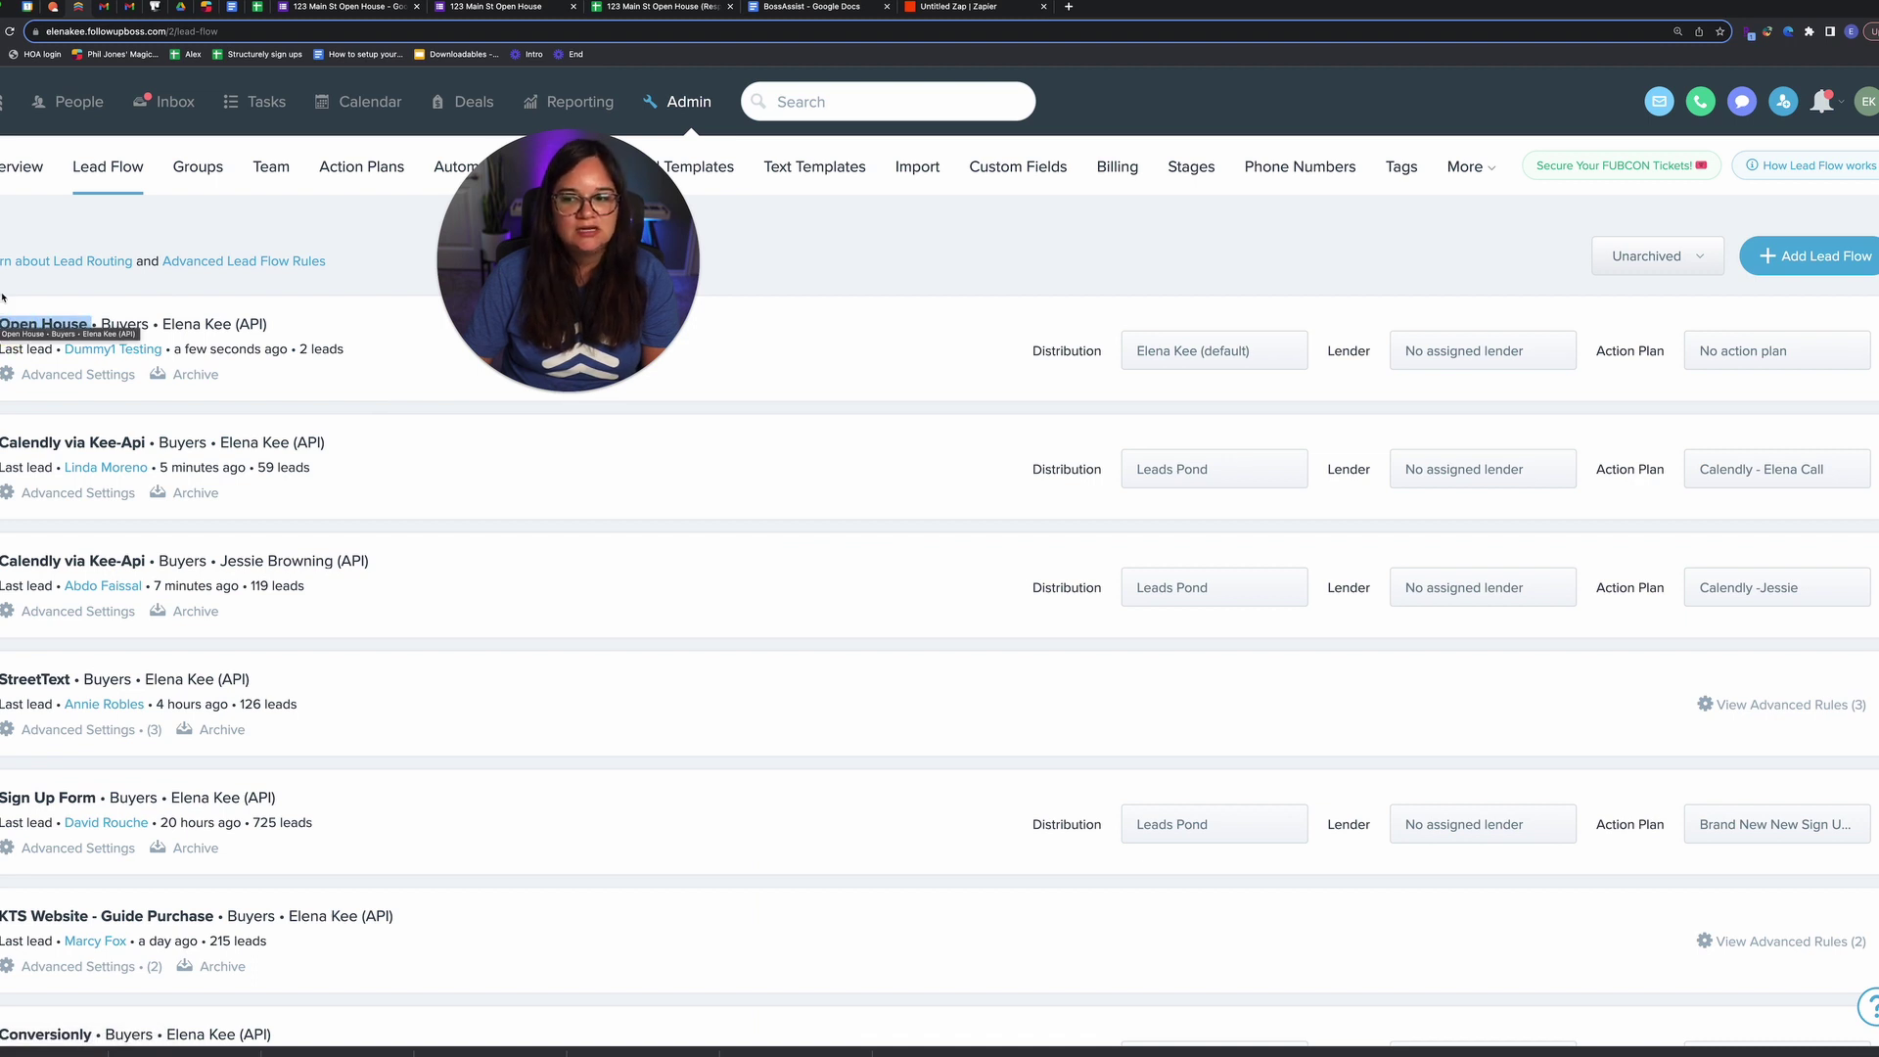
click(356, 177)
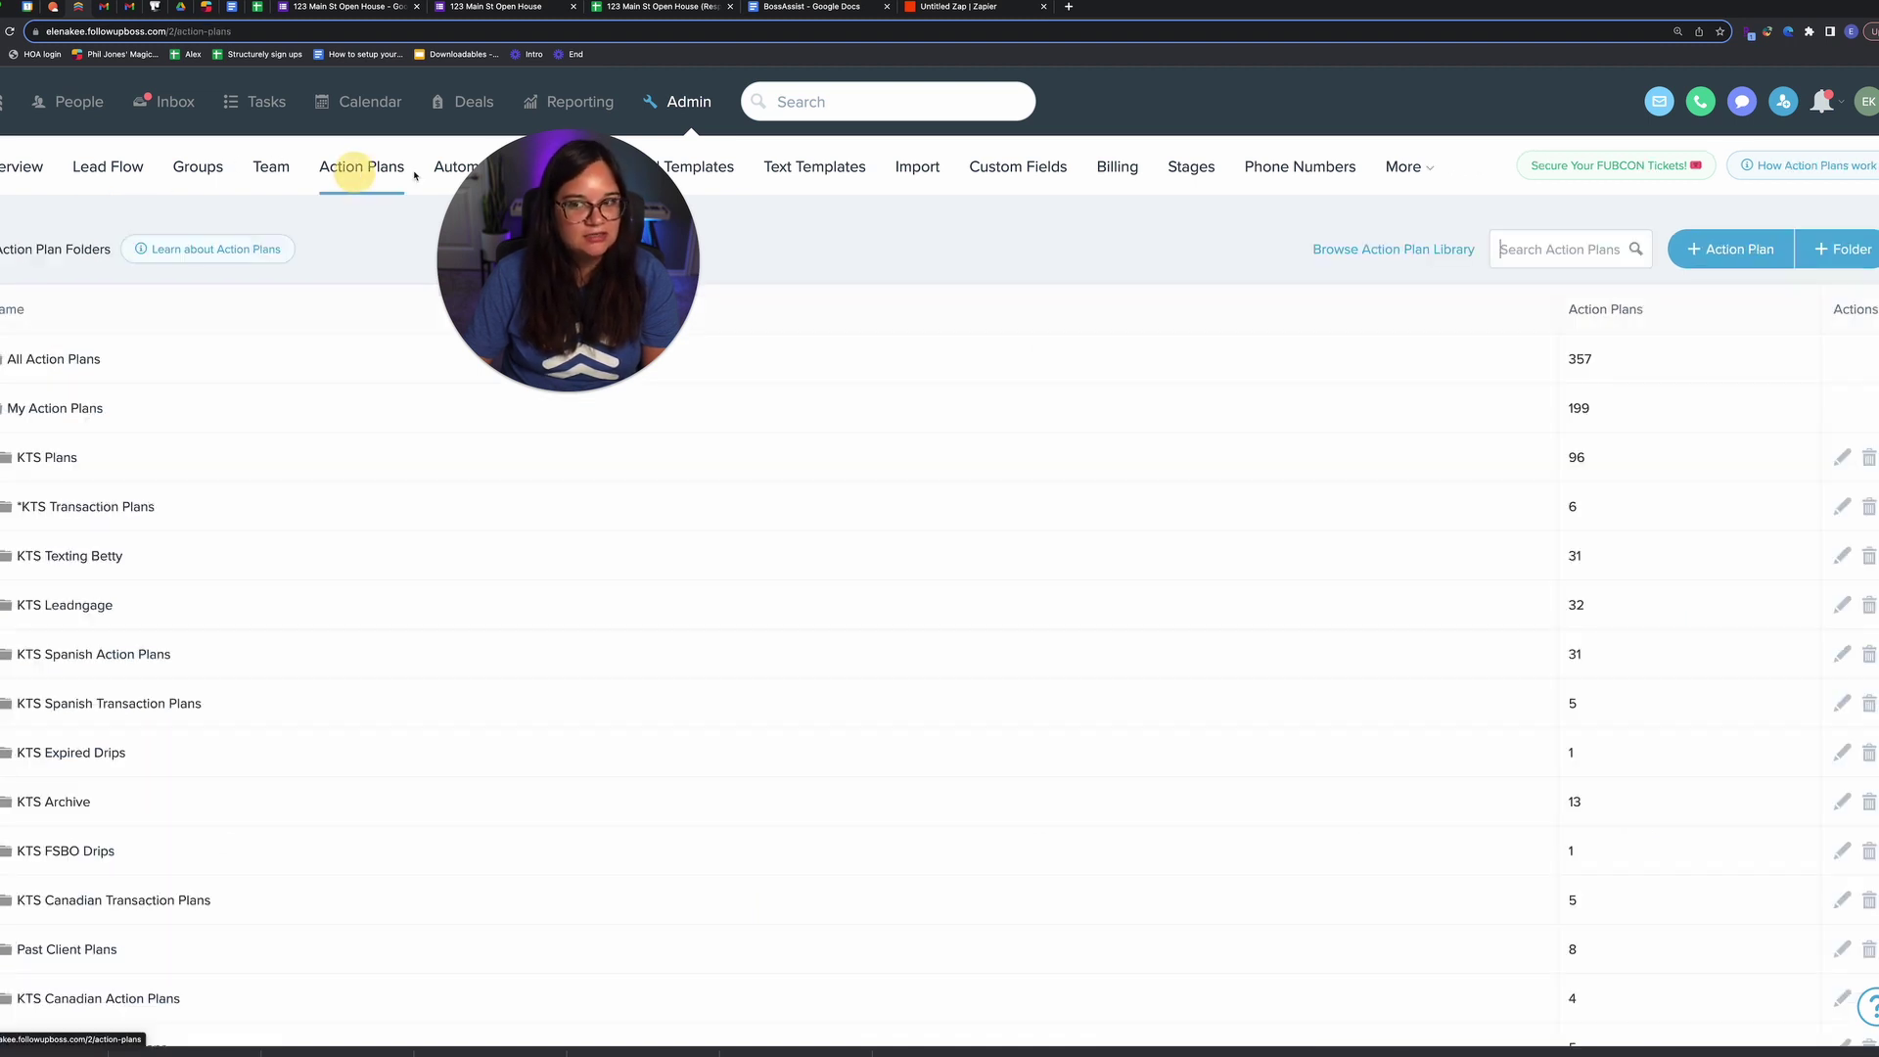
text(open house)
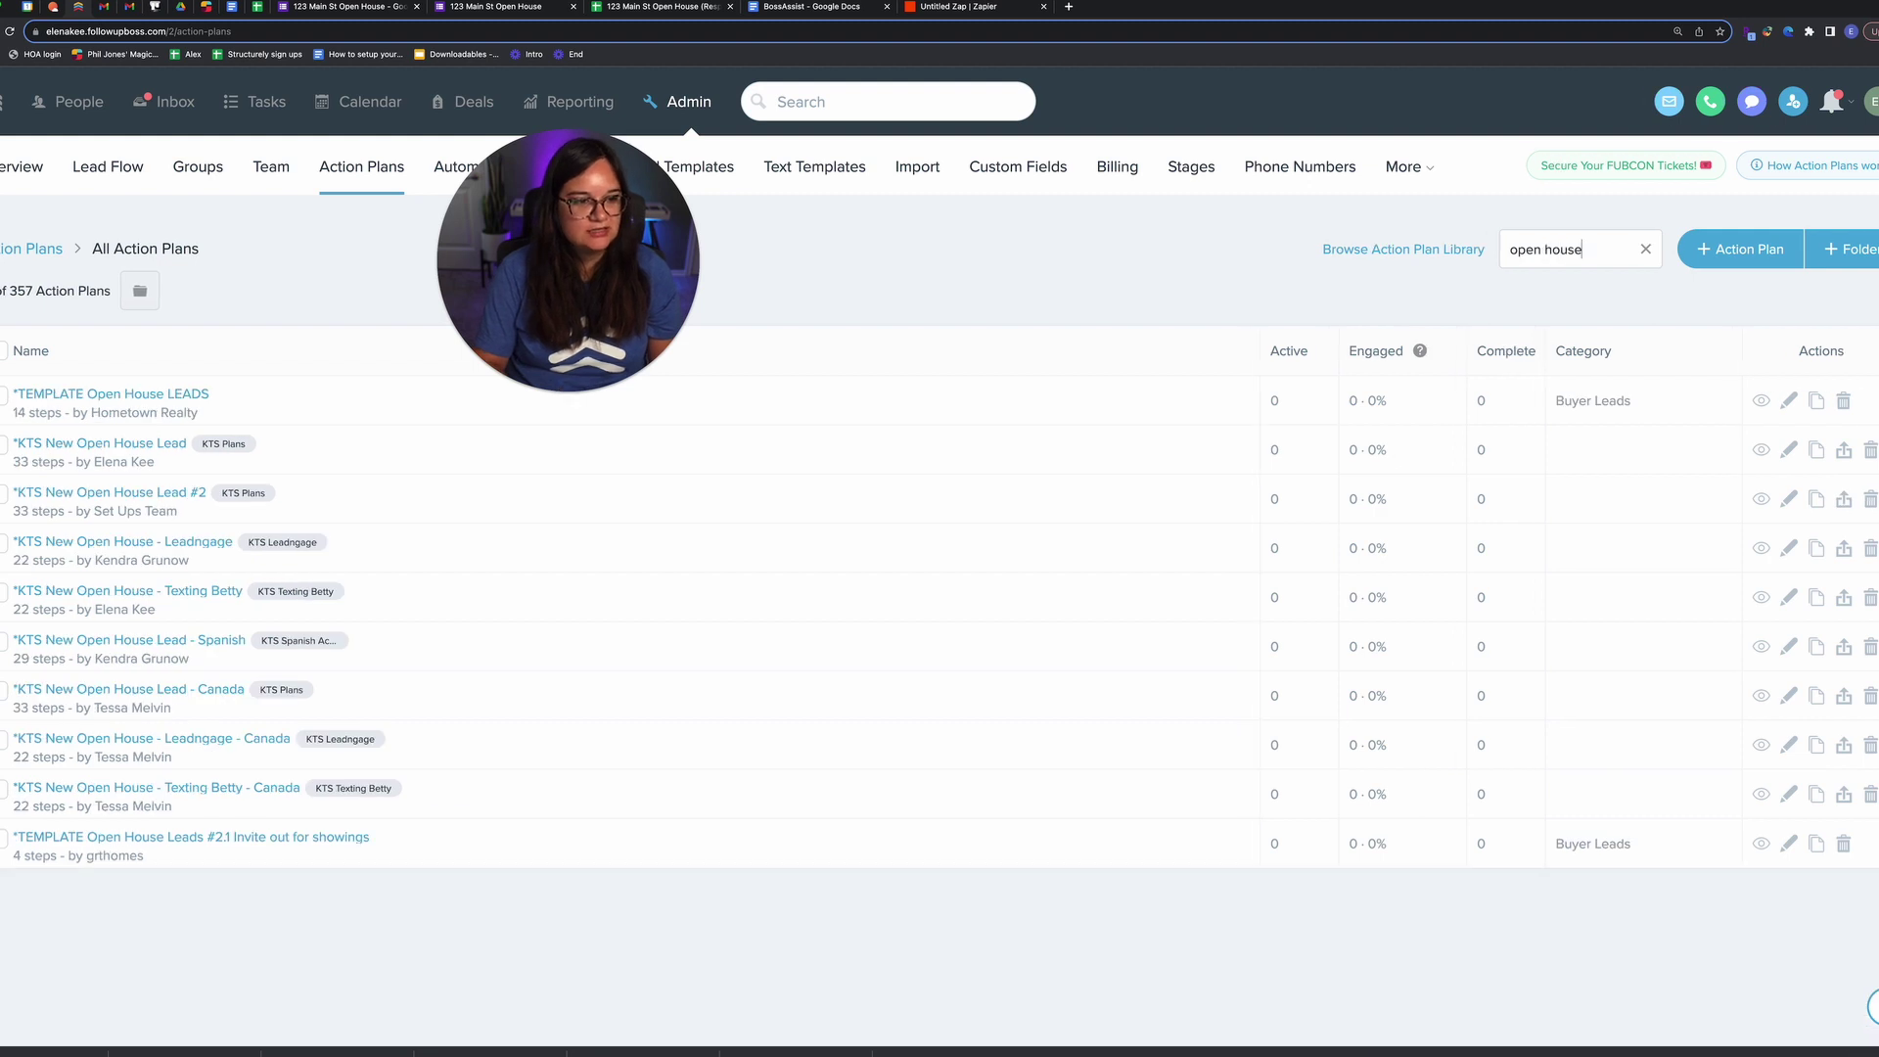
click(169, 440)
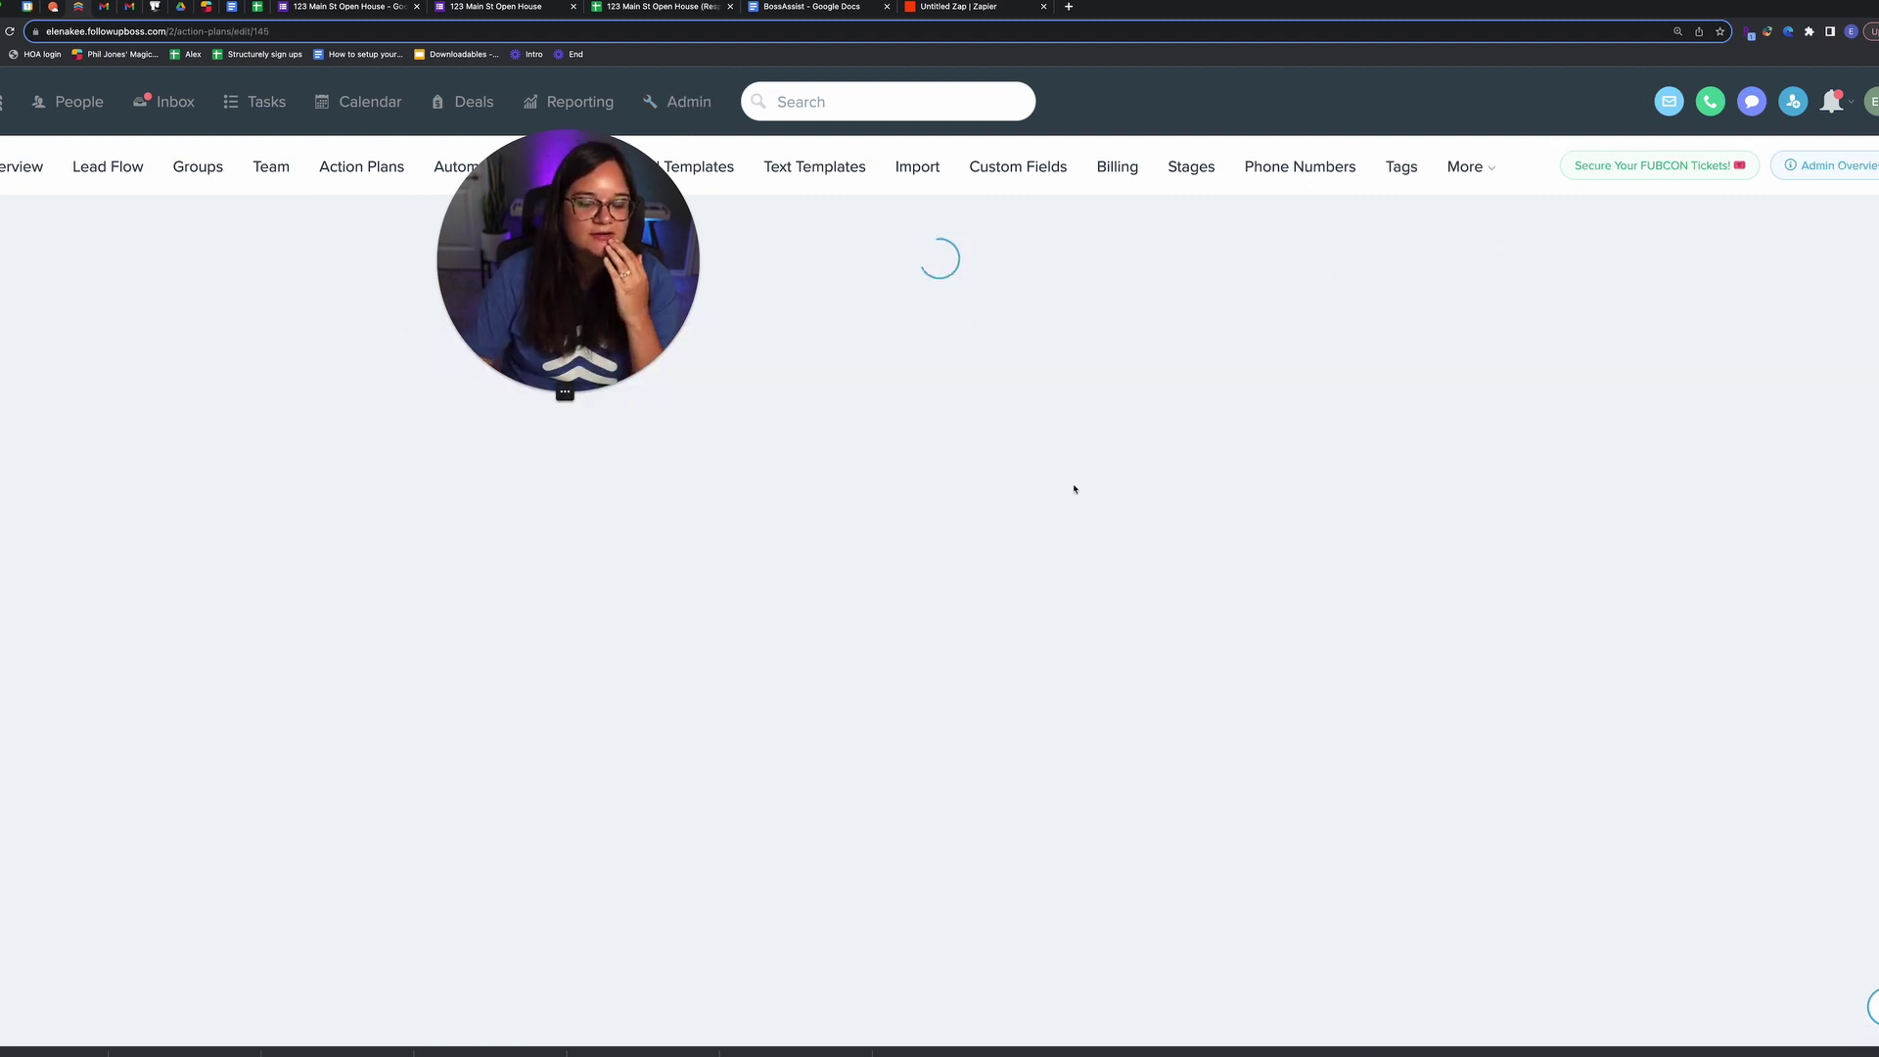
click(979, 8)
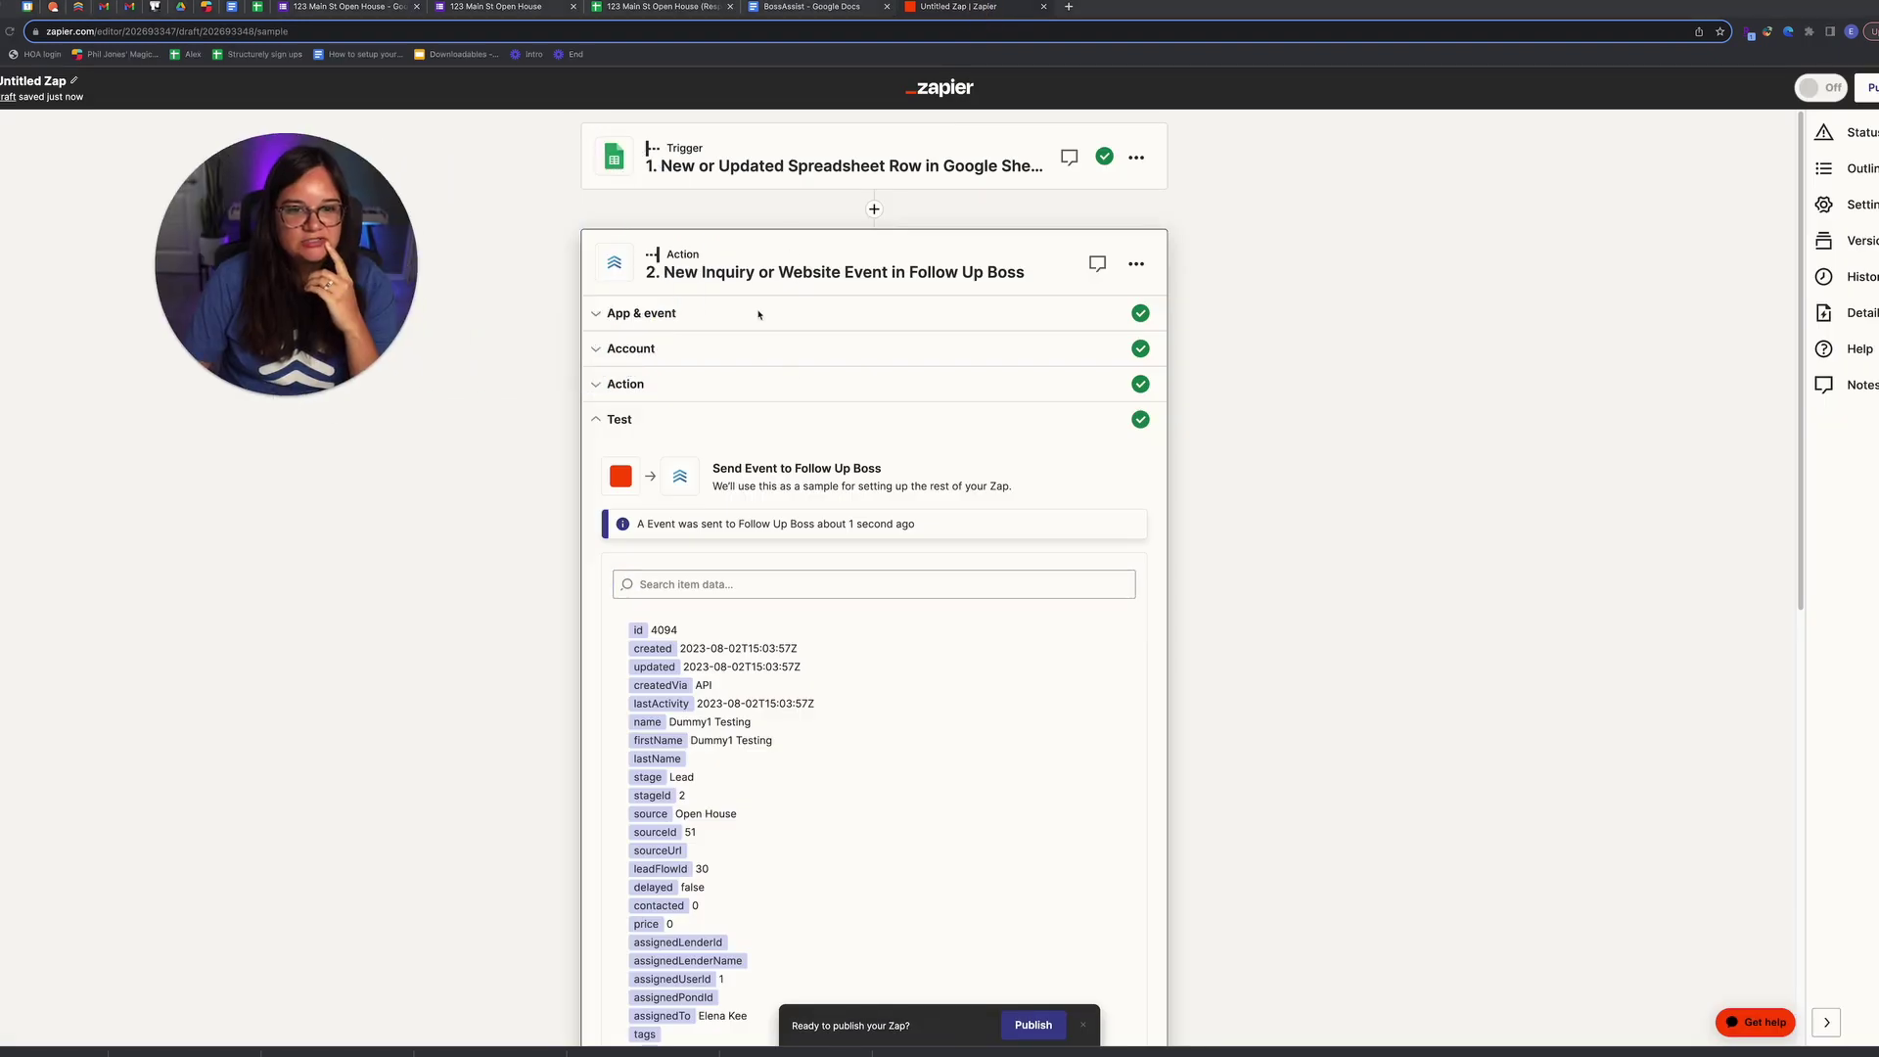
Step: Expand the Follow Up Boss action's field mapping and inspect the listing URL's data choices
click(666, 391)
scroll(675, 402, down, 20)
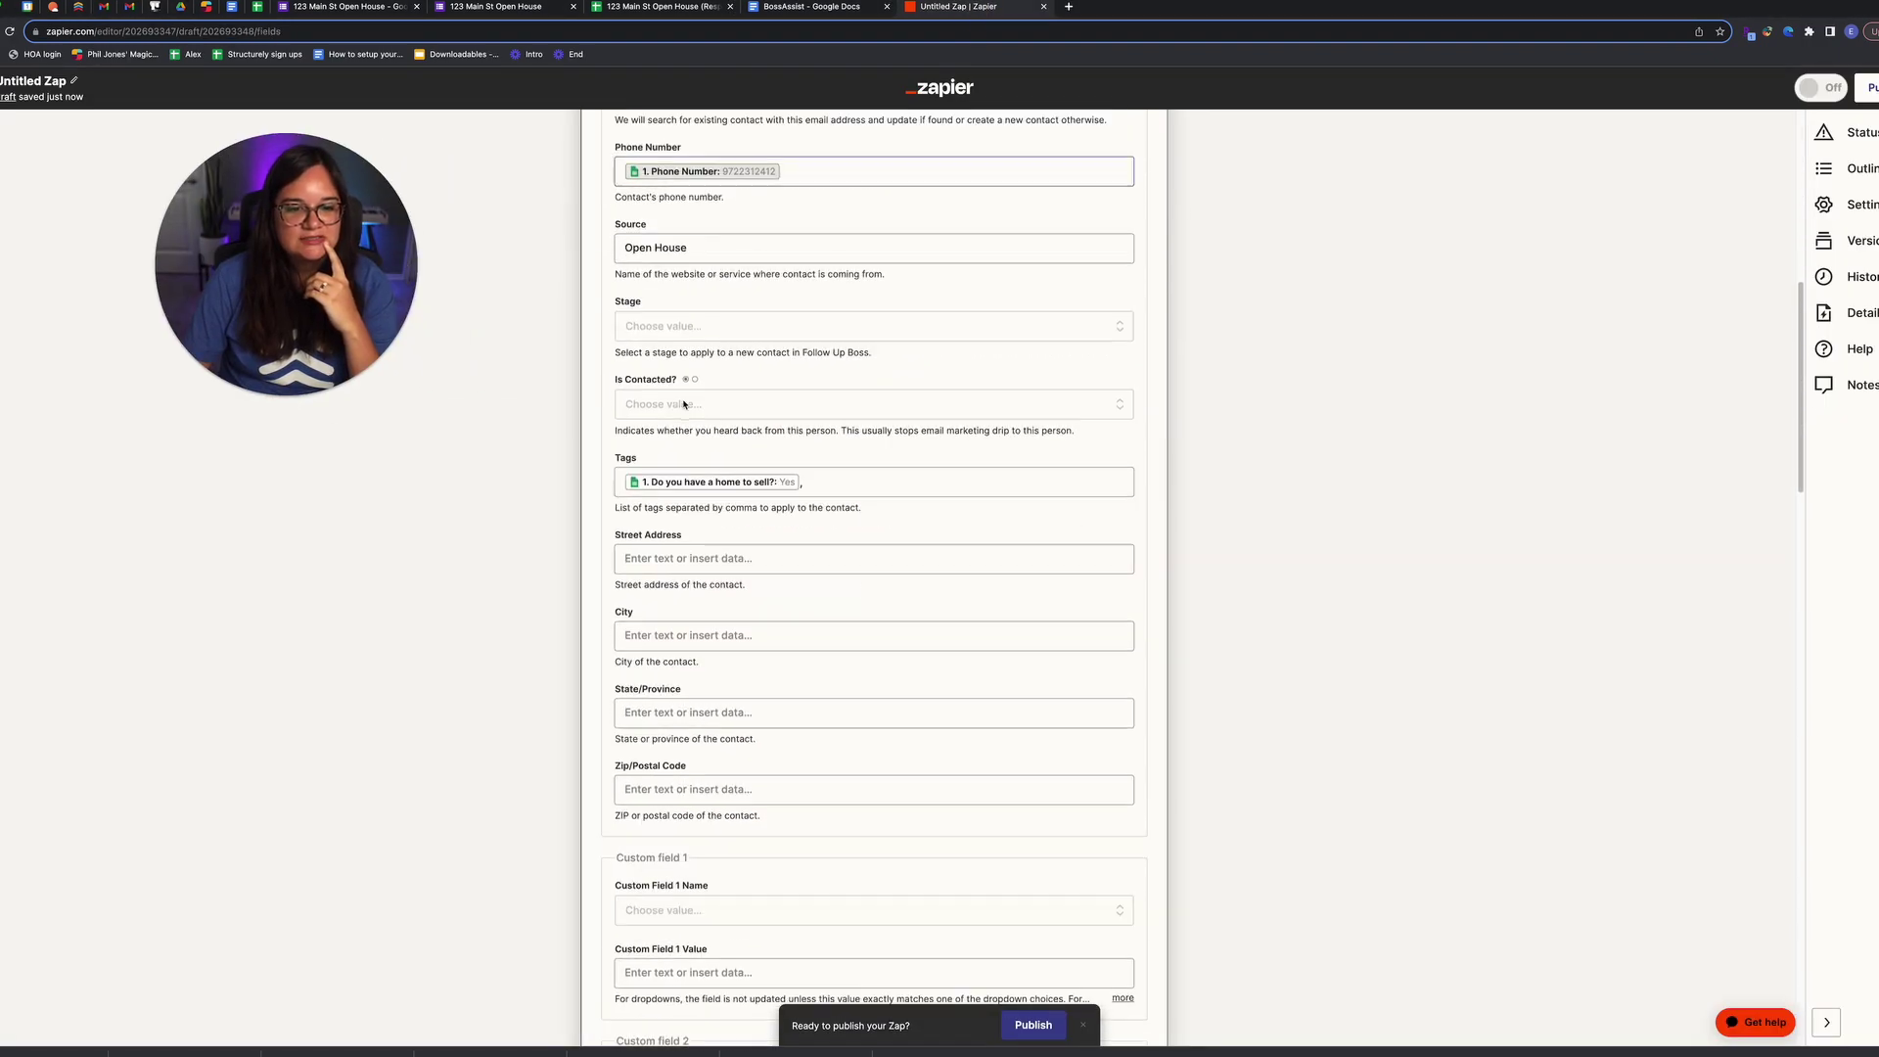
scroll(684, 404, down, 2)
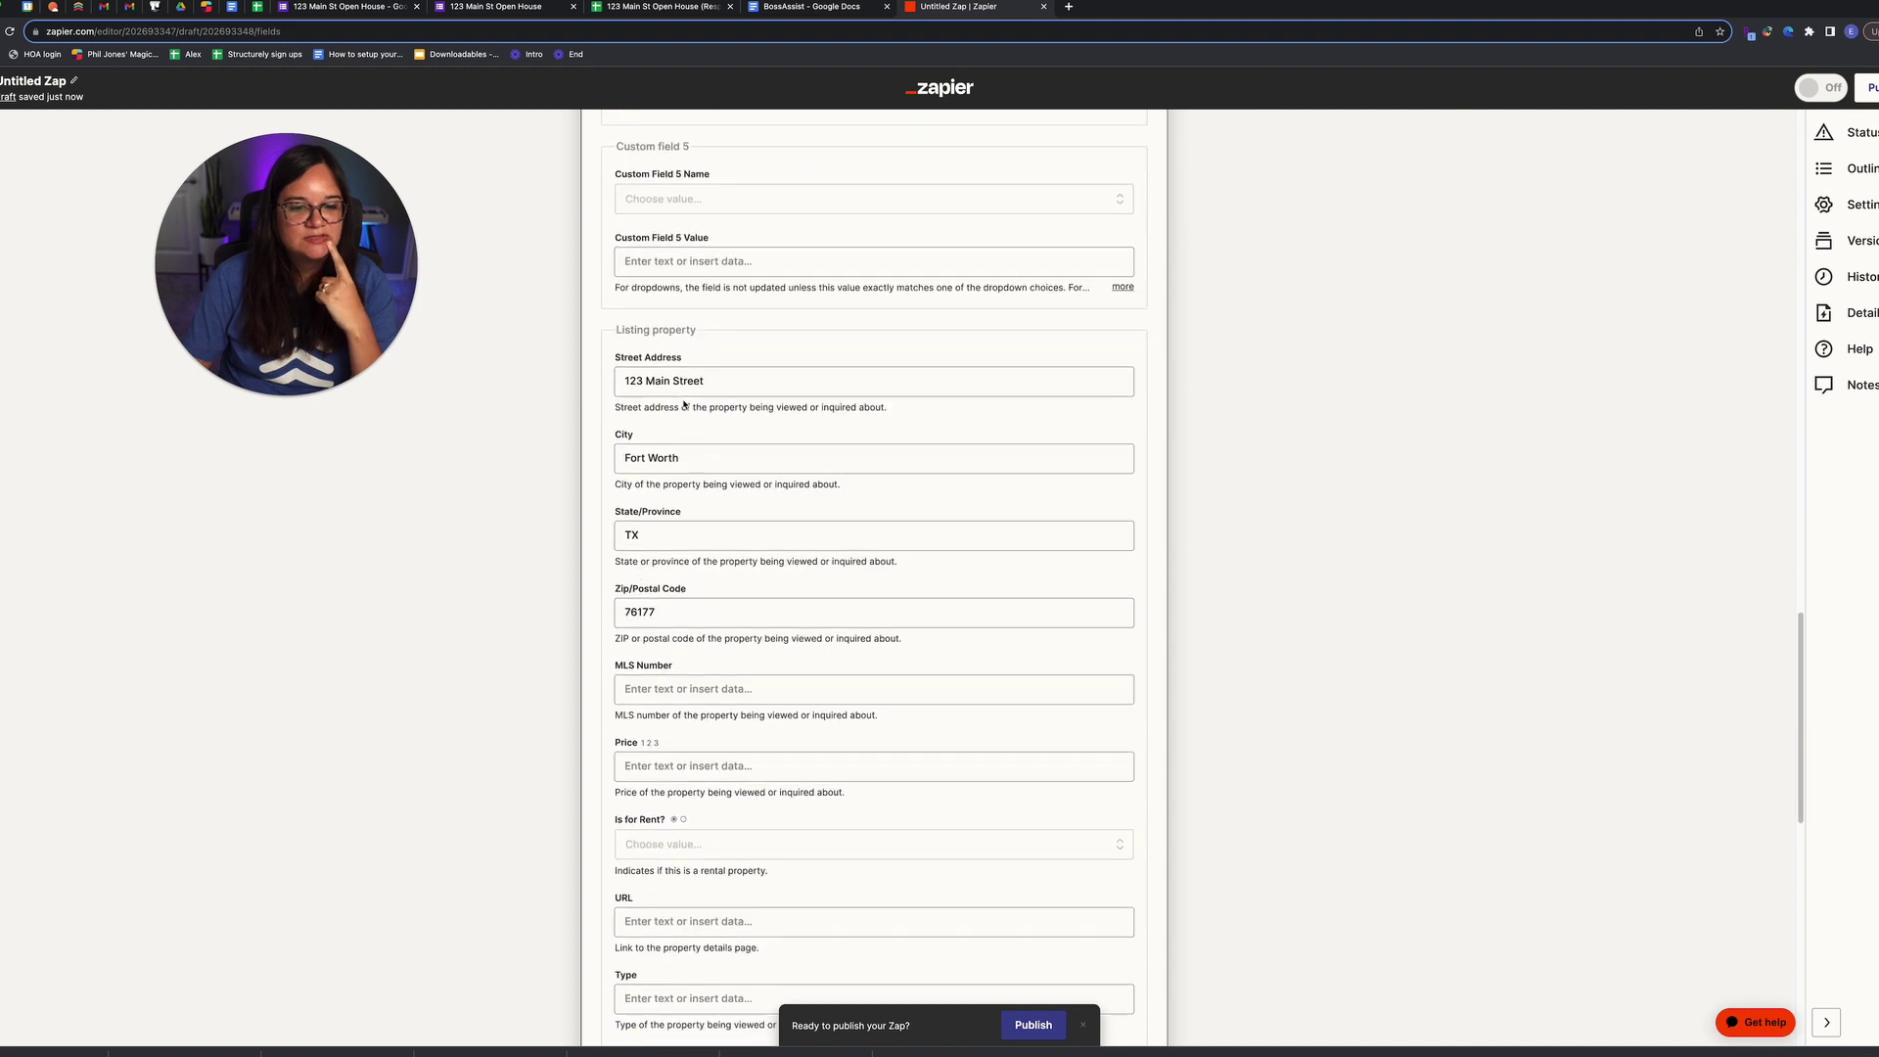
click(844, 817)
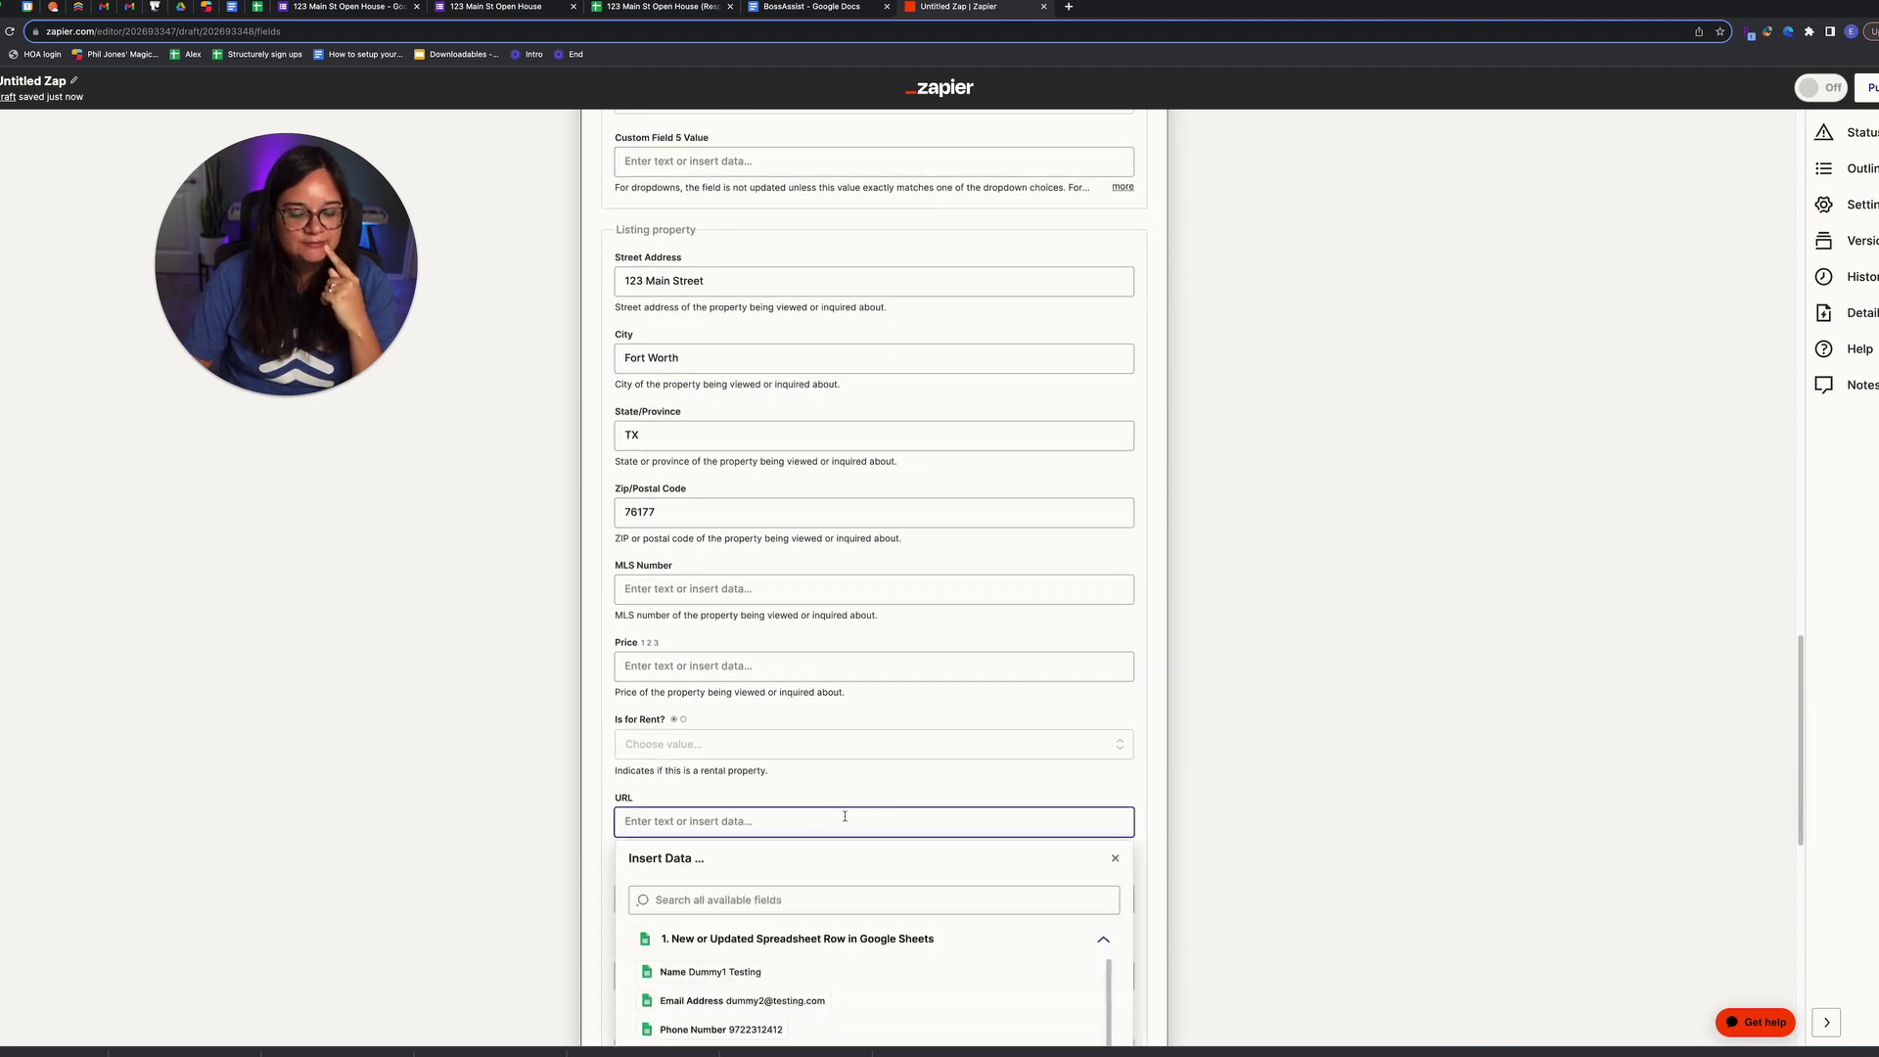
click(80, 8)
Step: Highlight the %inquiry_address% merge field in the action plan's text
scroll(911, 348, down, 3)
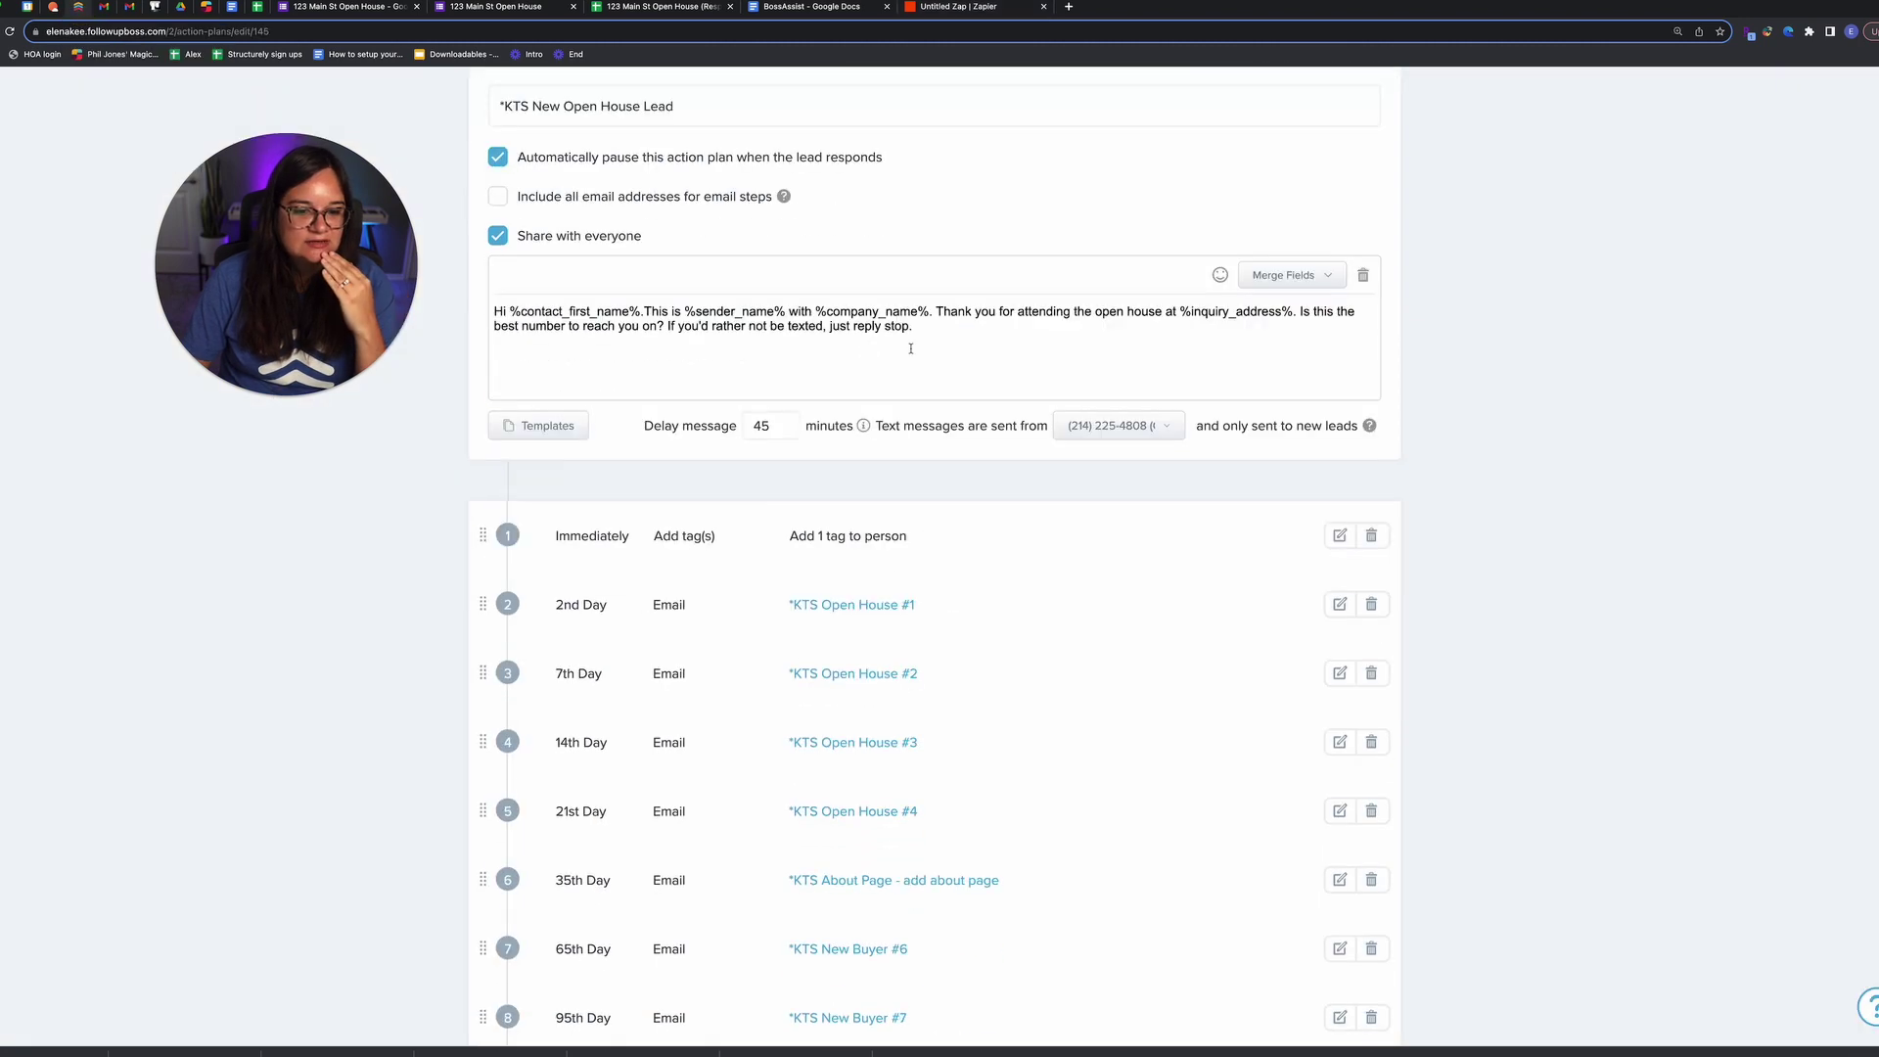
drag(1181, 300, 1184, 299)
click(1296, 345)
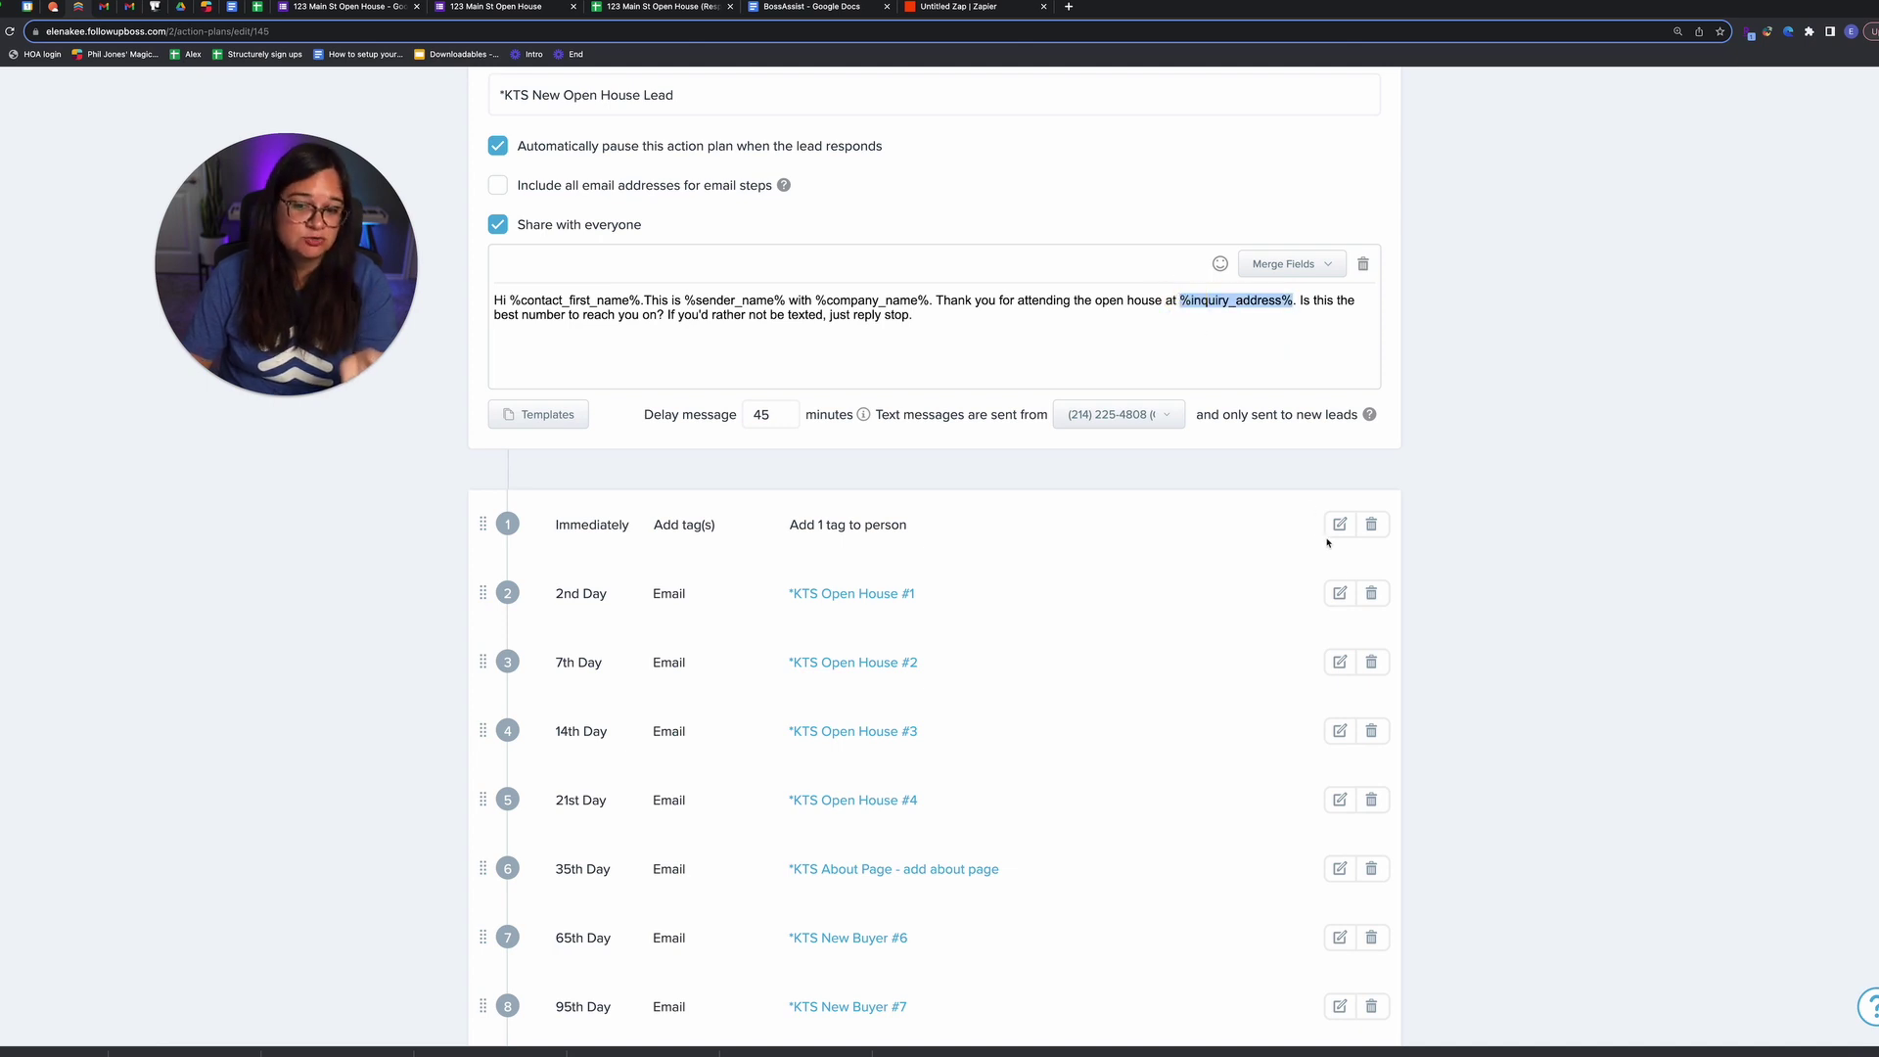
Step: Inspect the inquiry address merge fields in the *KTS Open House #1 email template, then cancel
click(1341, 592)
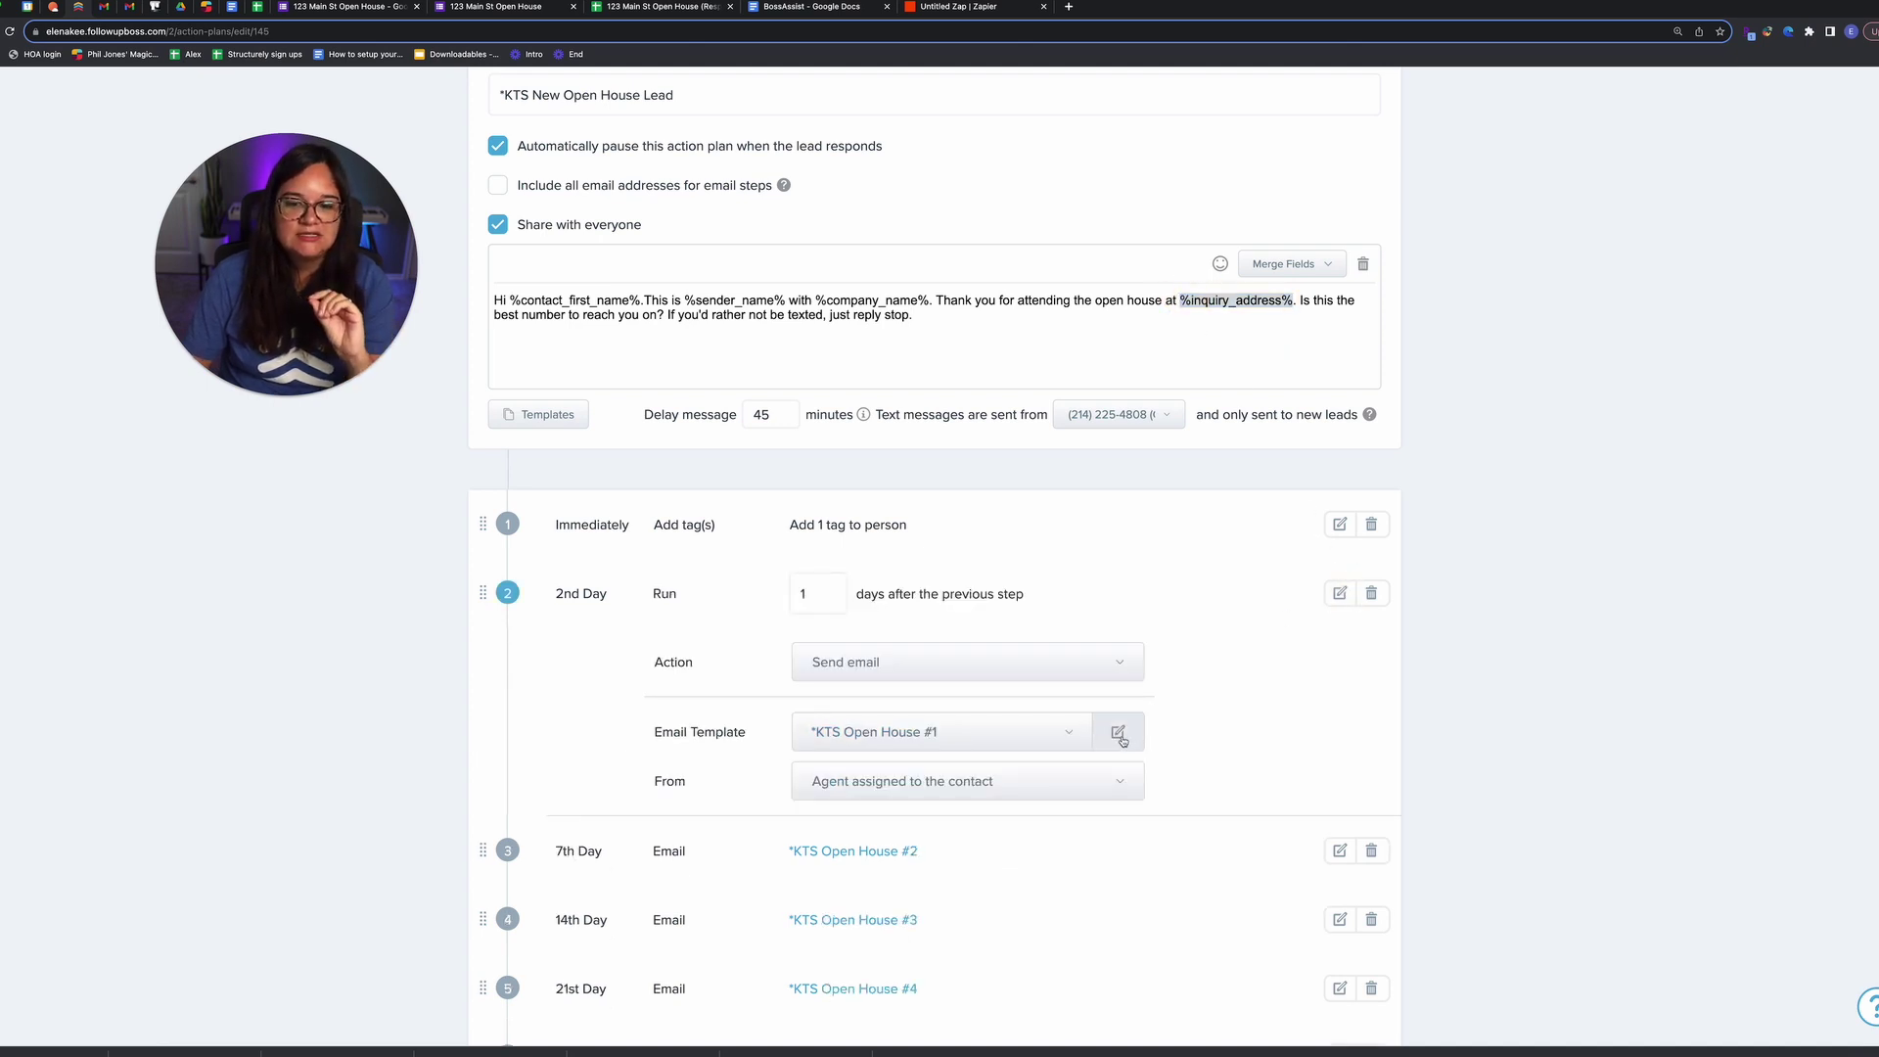
click(1115, 729)
drag(1005, 478, 889, 477)
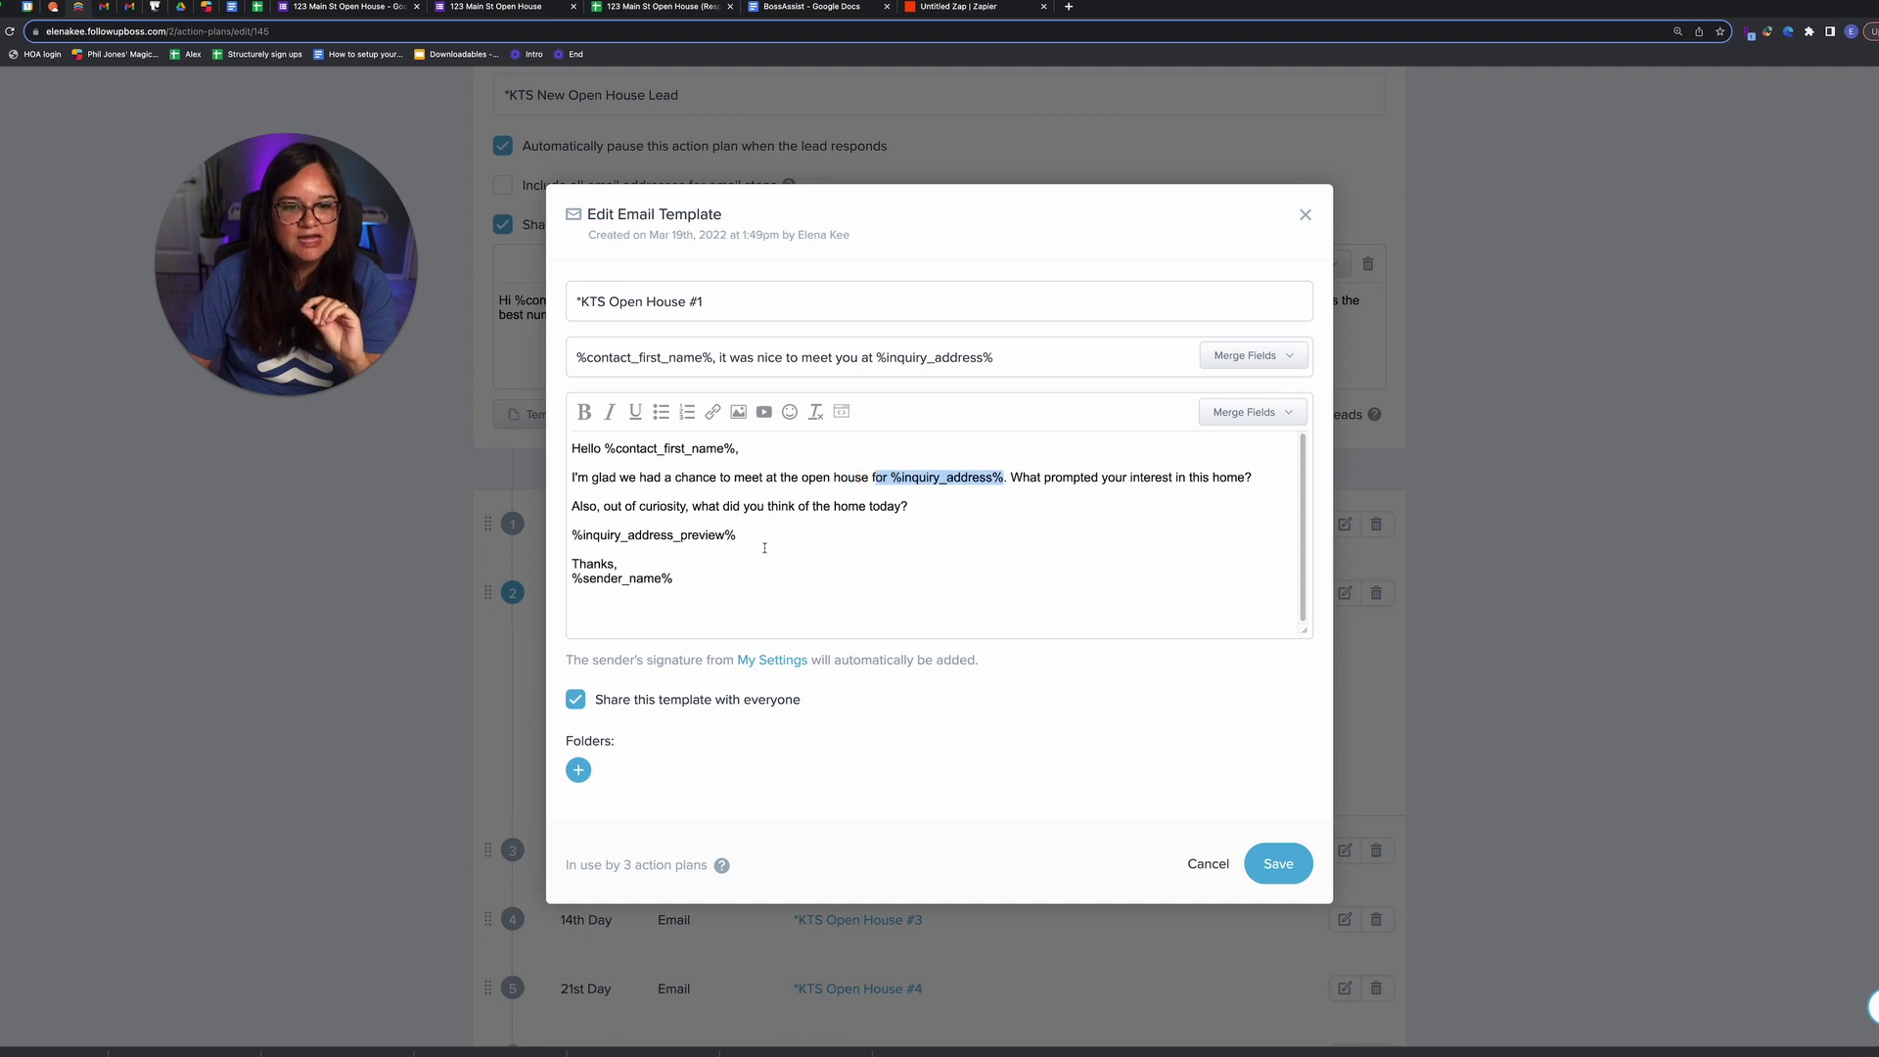
drag(737, 535, 572, 536)
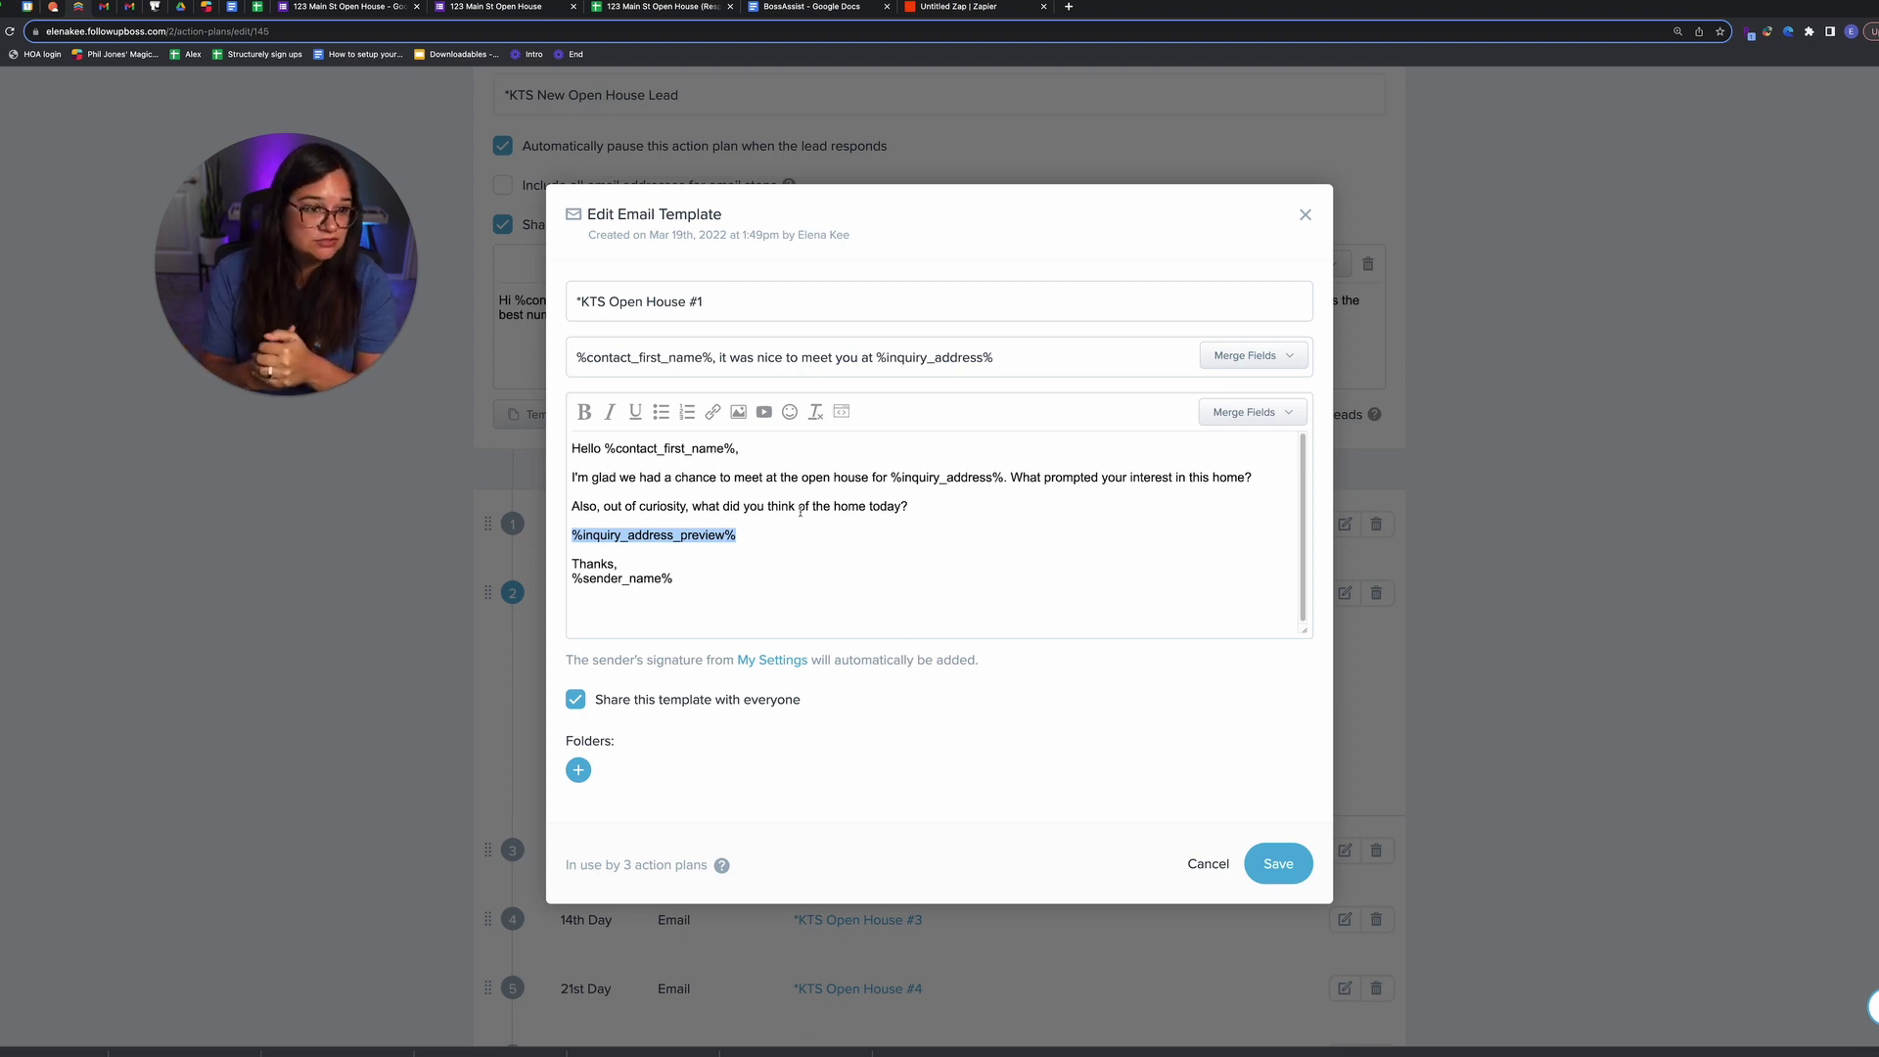
click(226, 649)
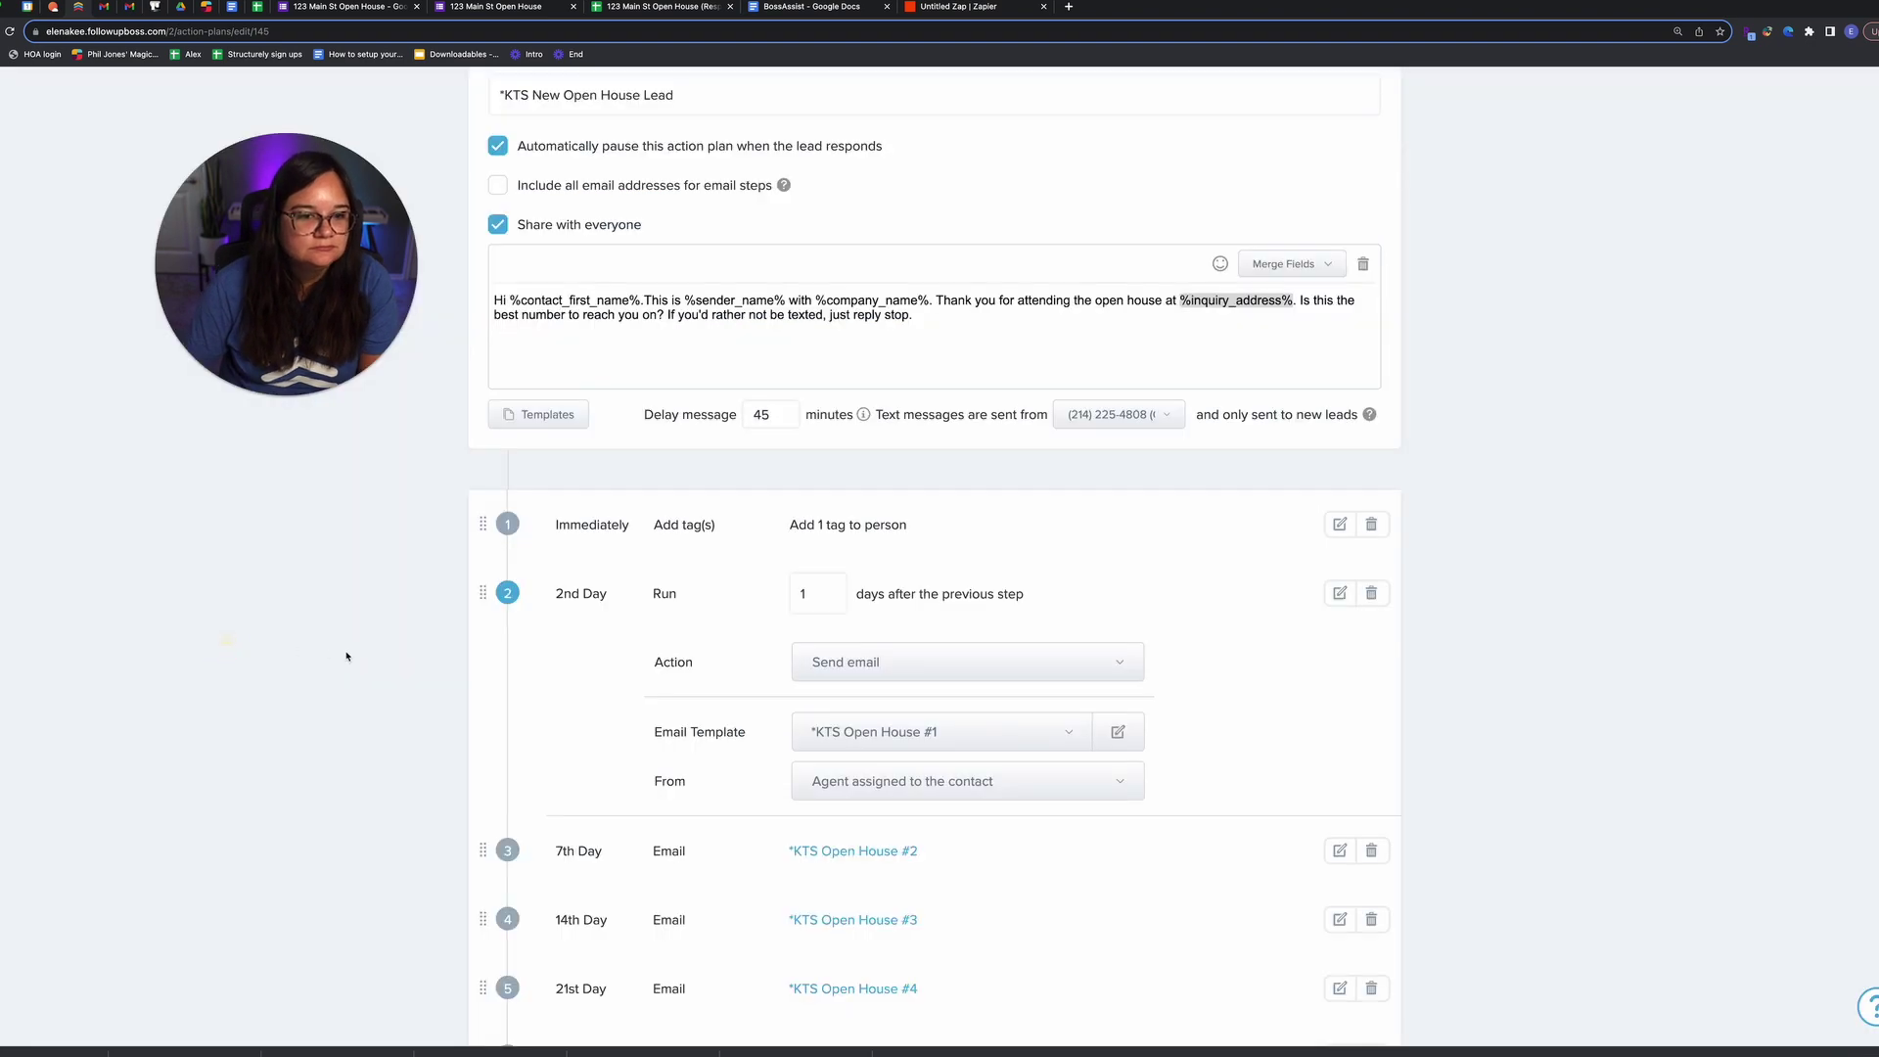
scroll(348, 650, up, 3)
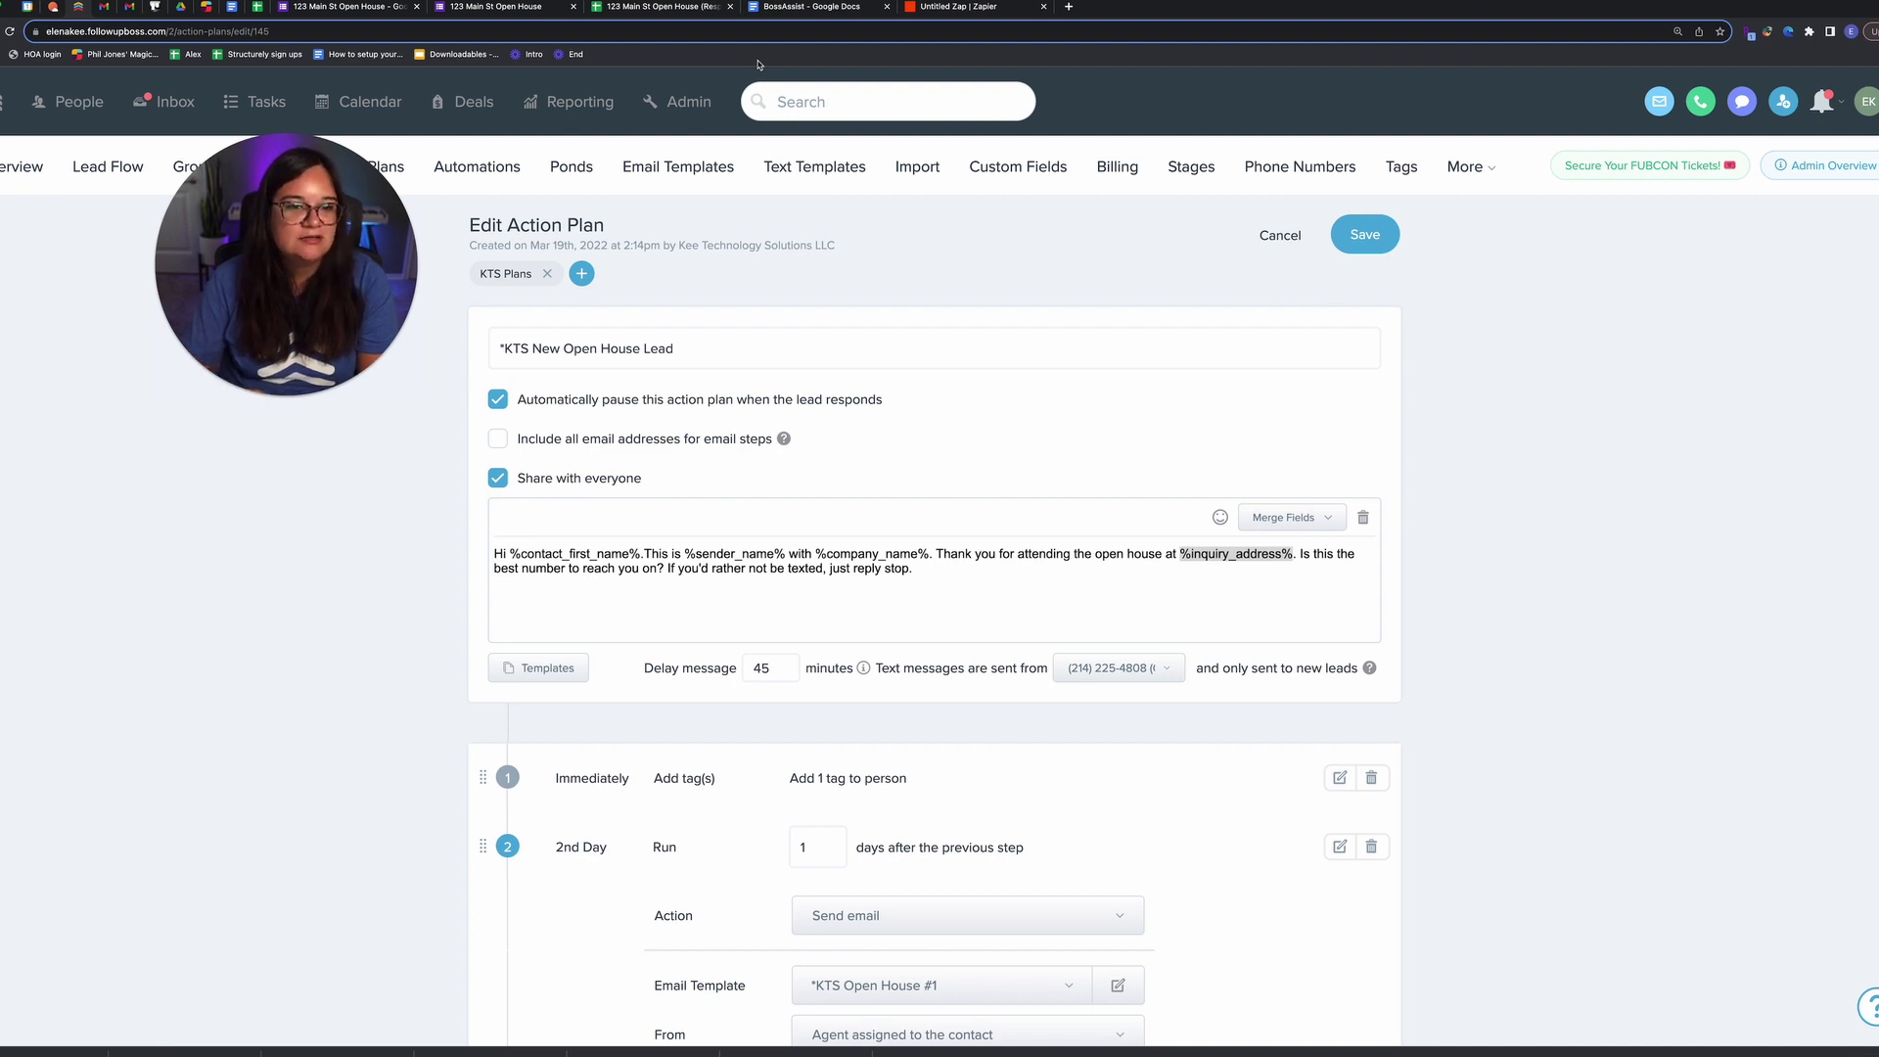
click(108, 167)
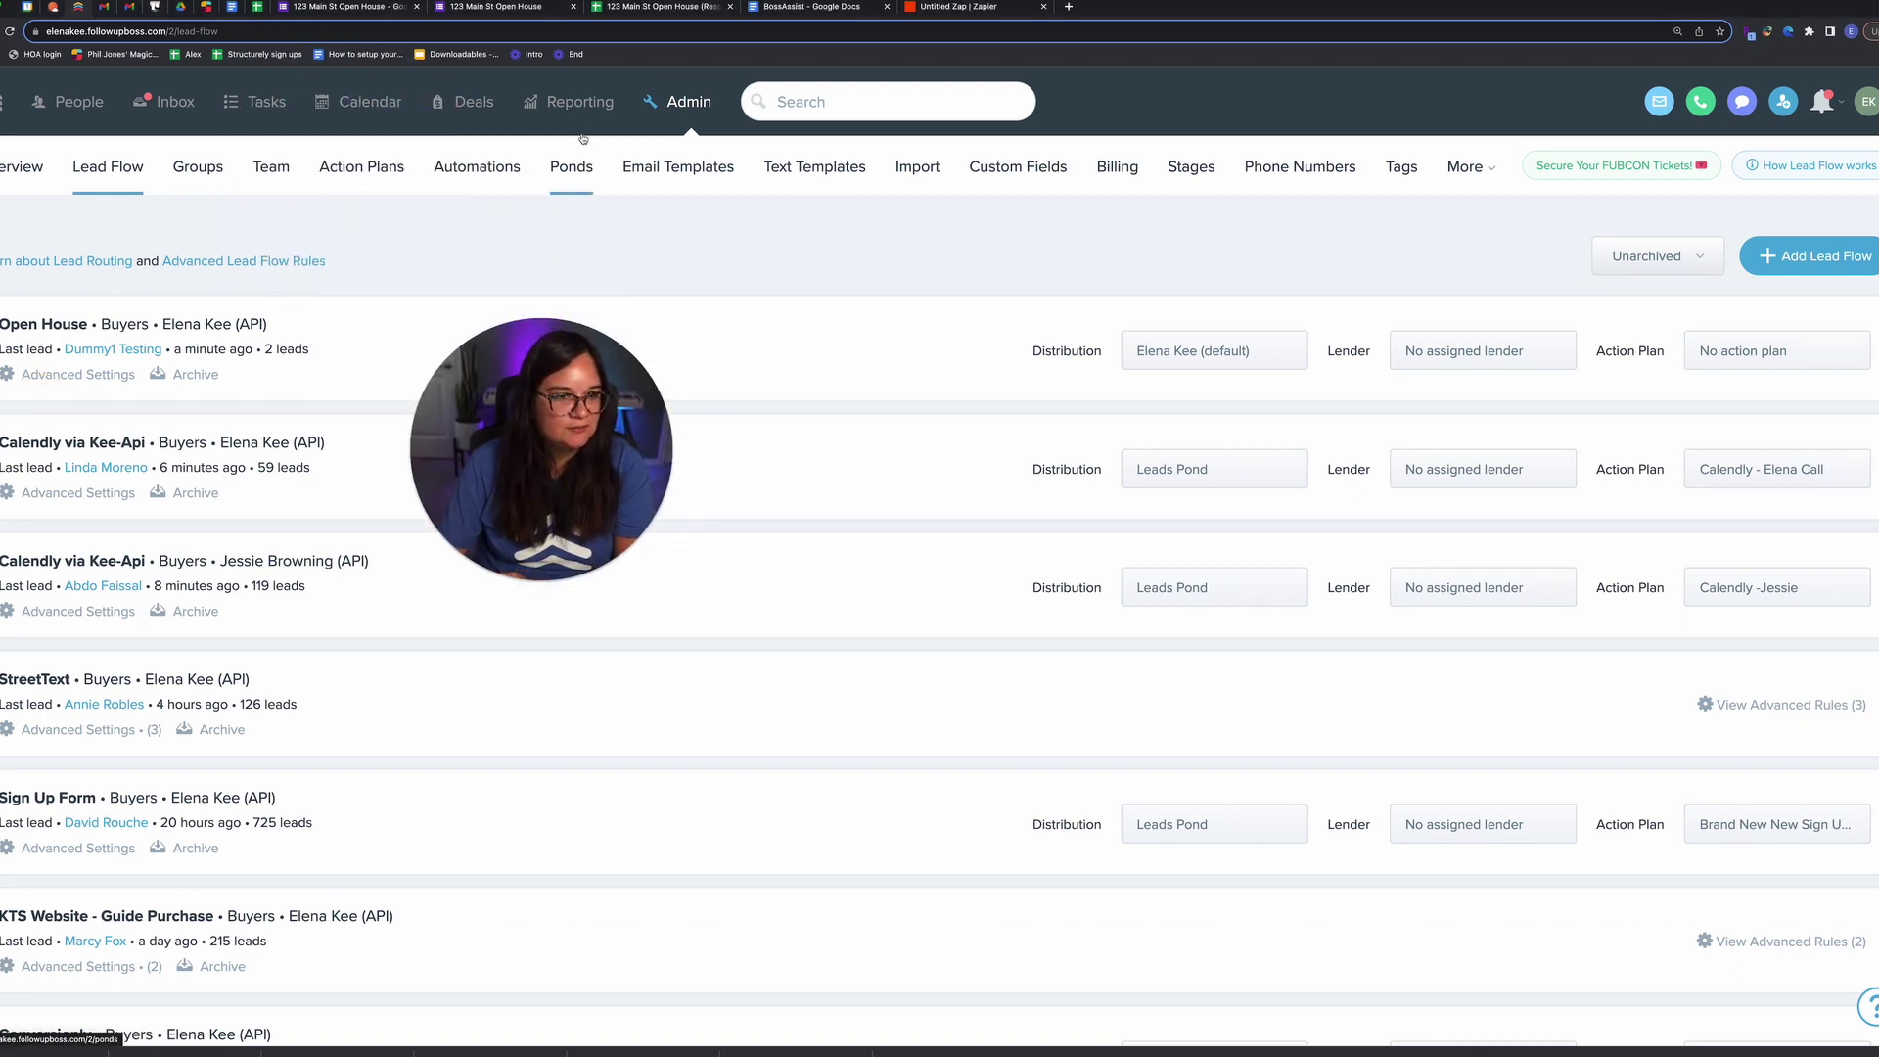
Step: Open the Open House lead flow's advanced rules, browse the tag list, and add a second rule
click(86, 375)
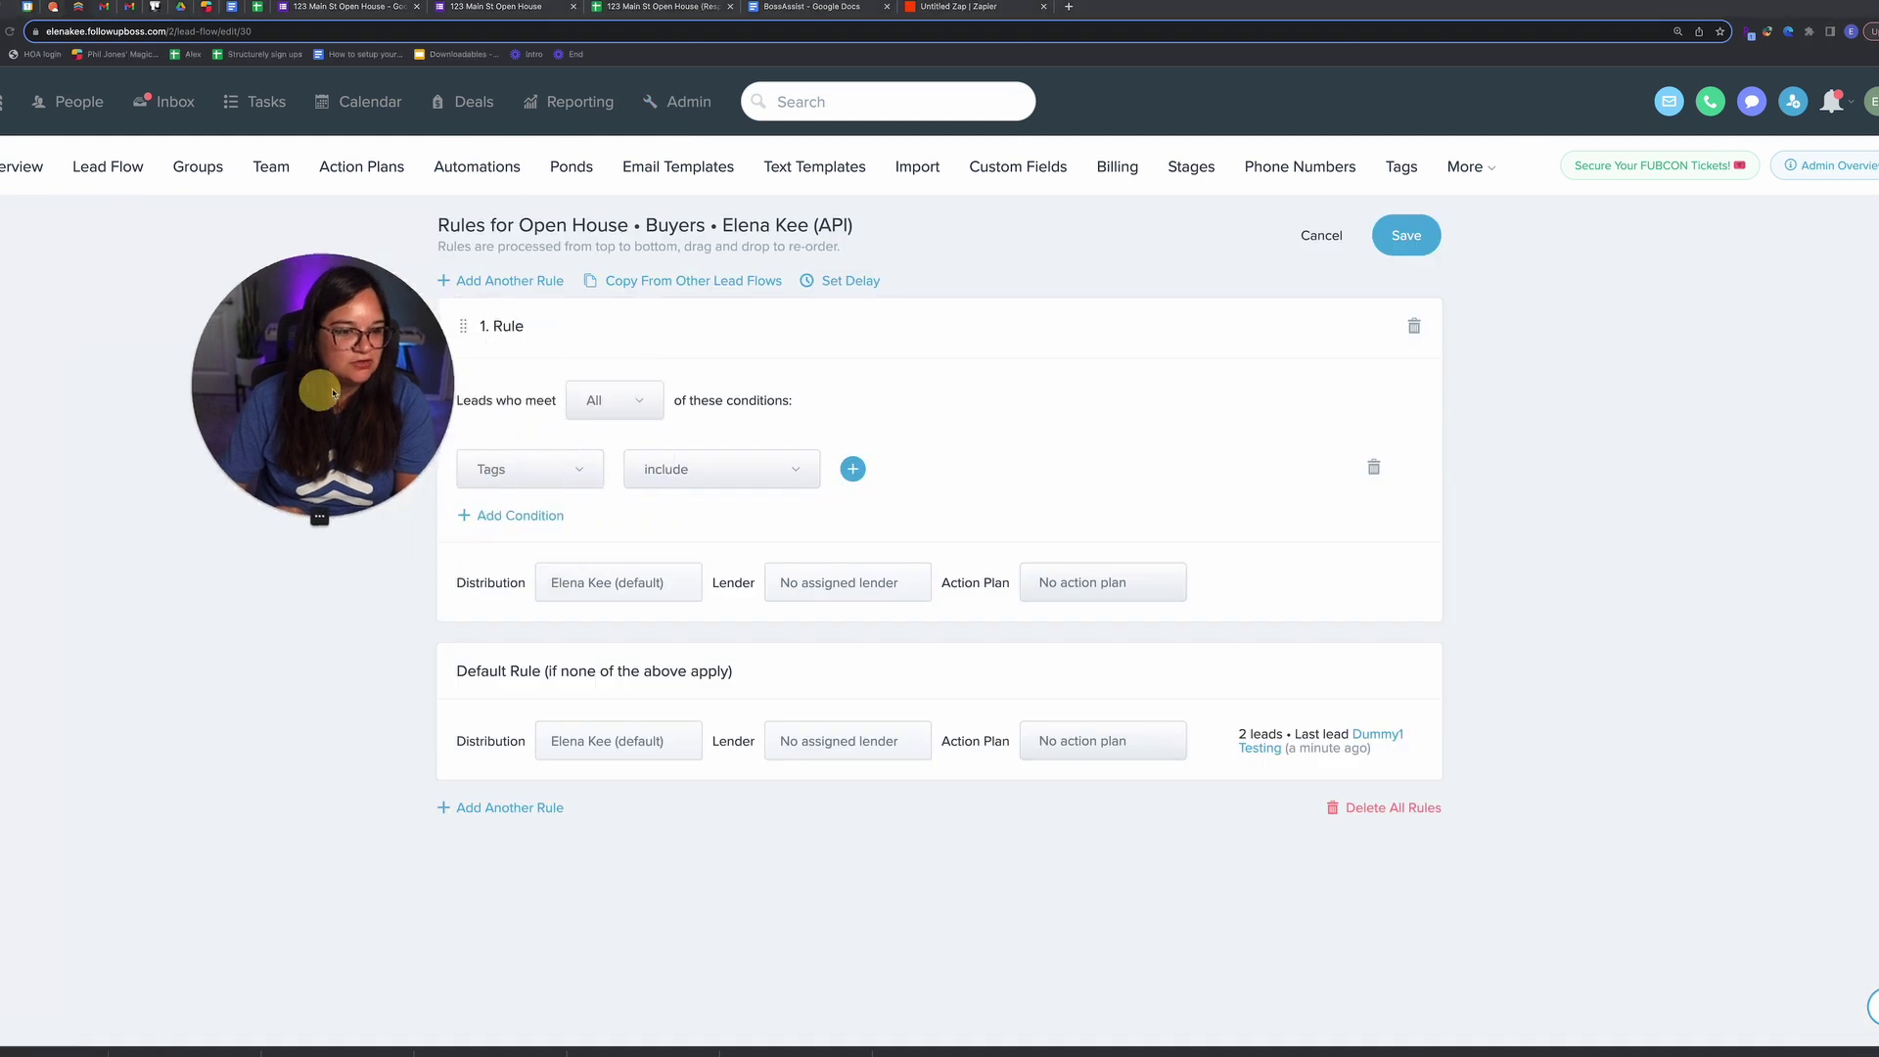
click(852, 468)
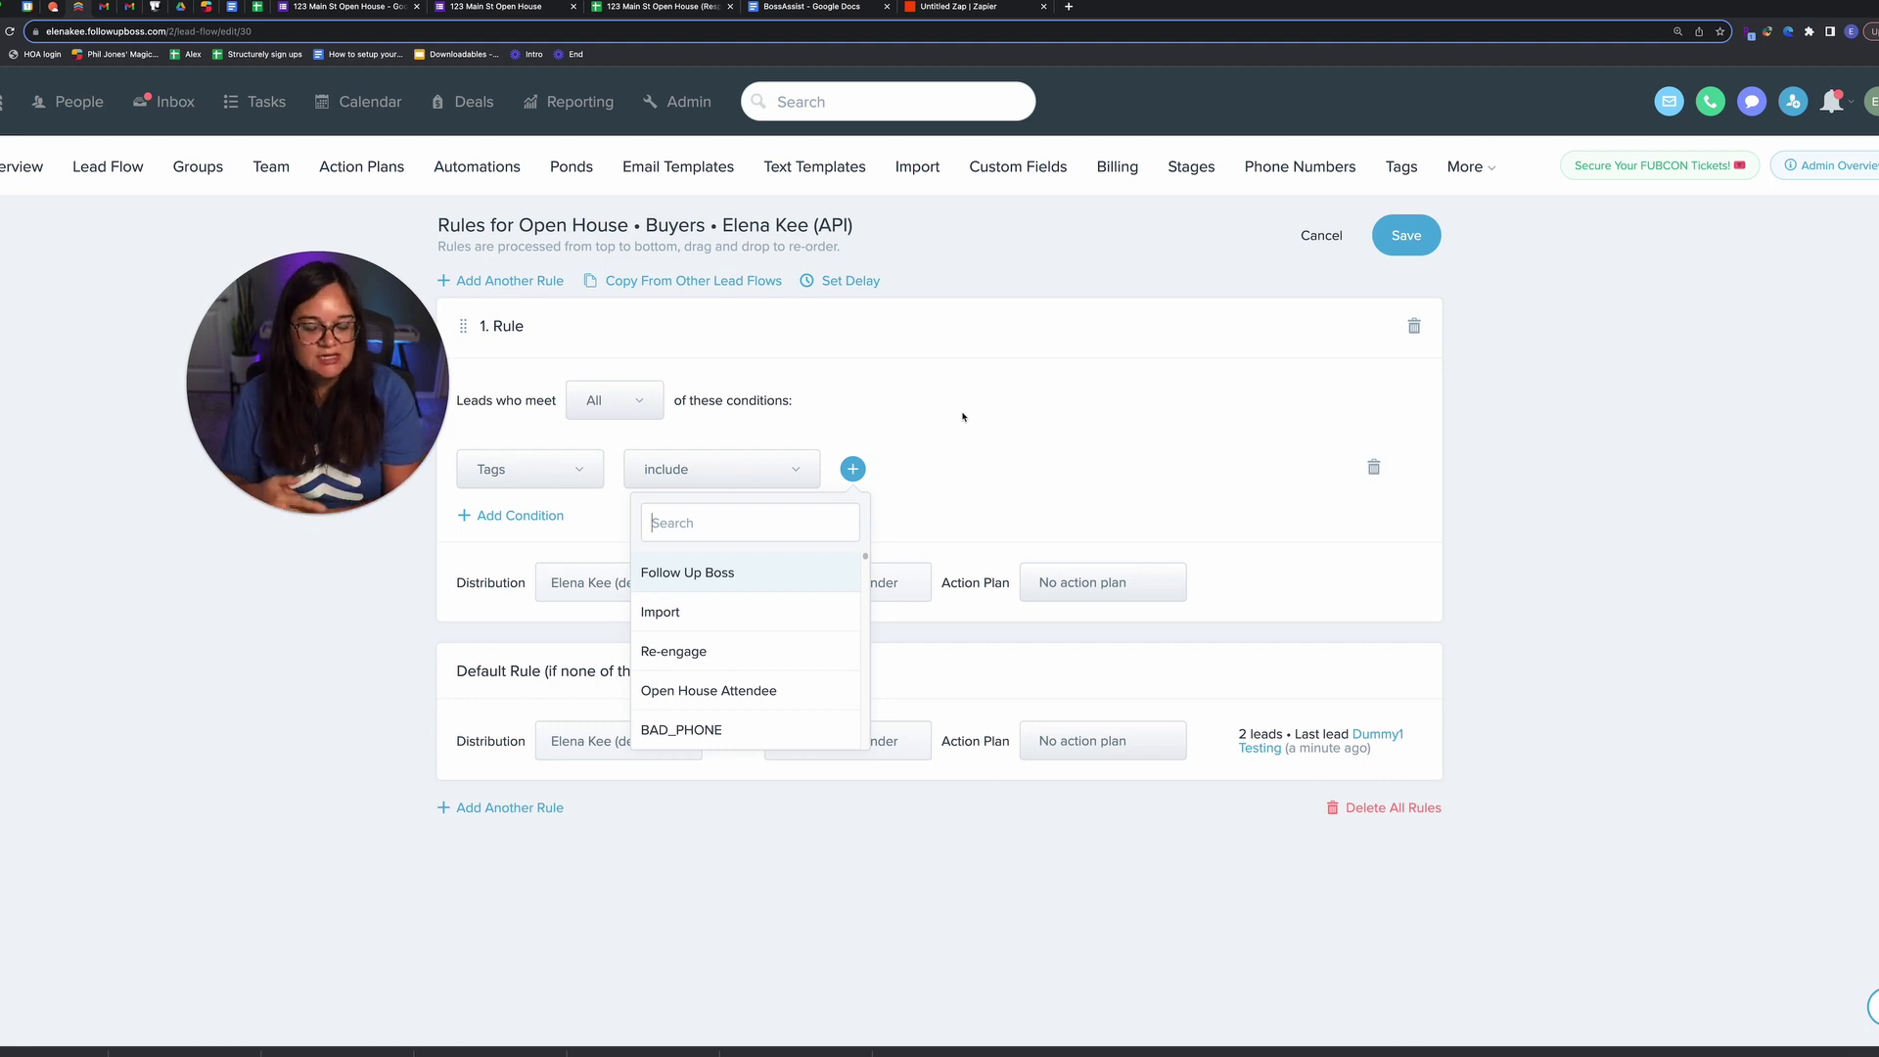
click(510, 808)
scroll(626, 812, down, 2)
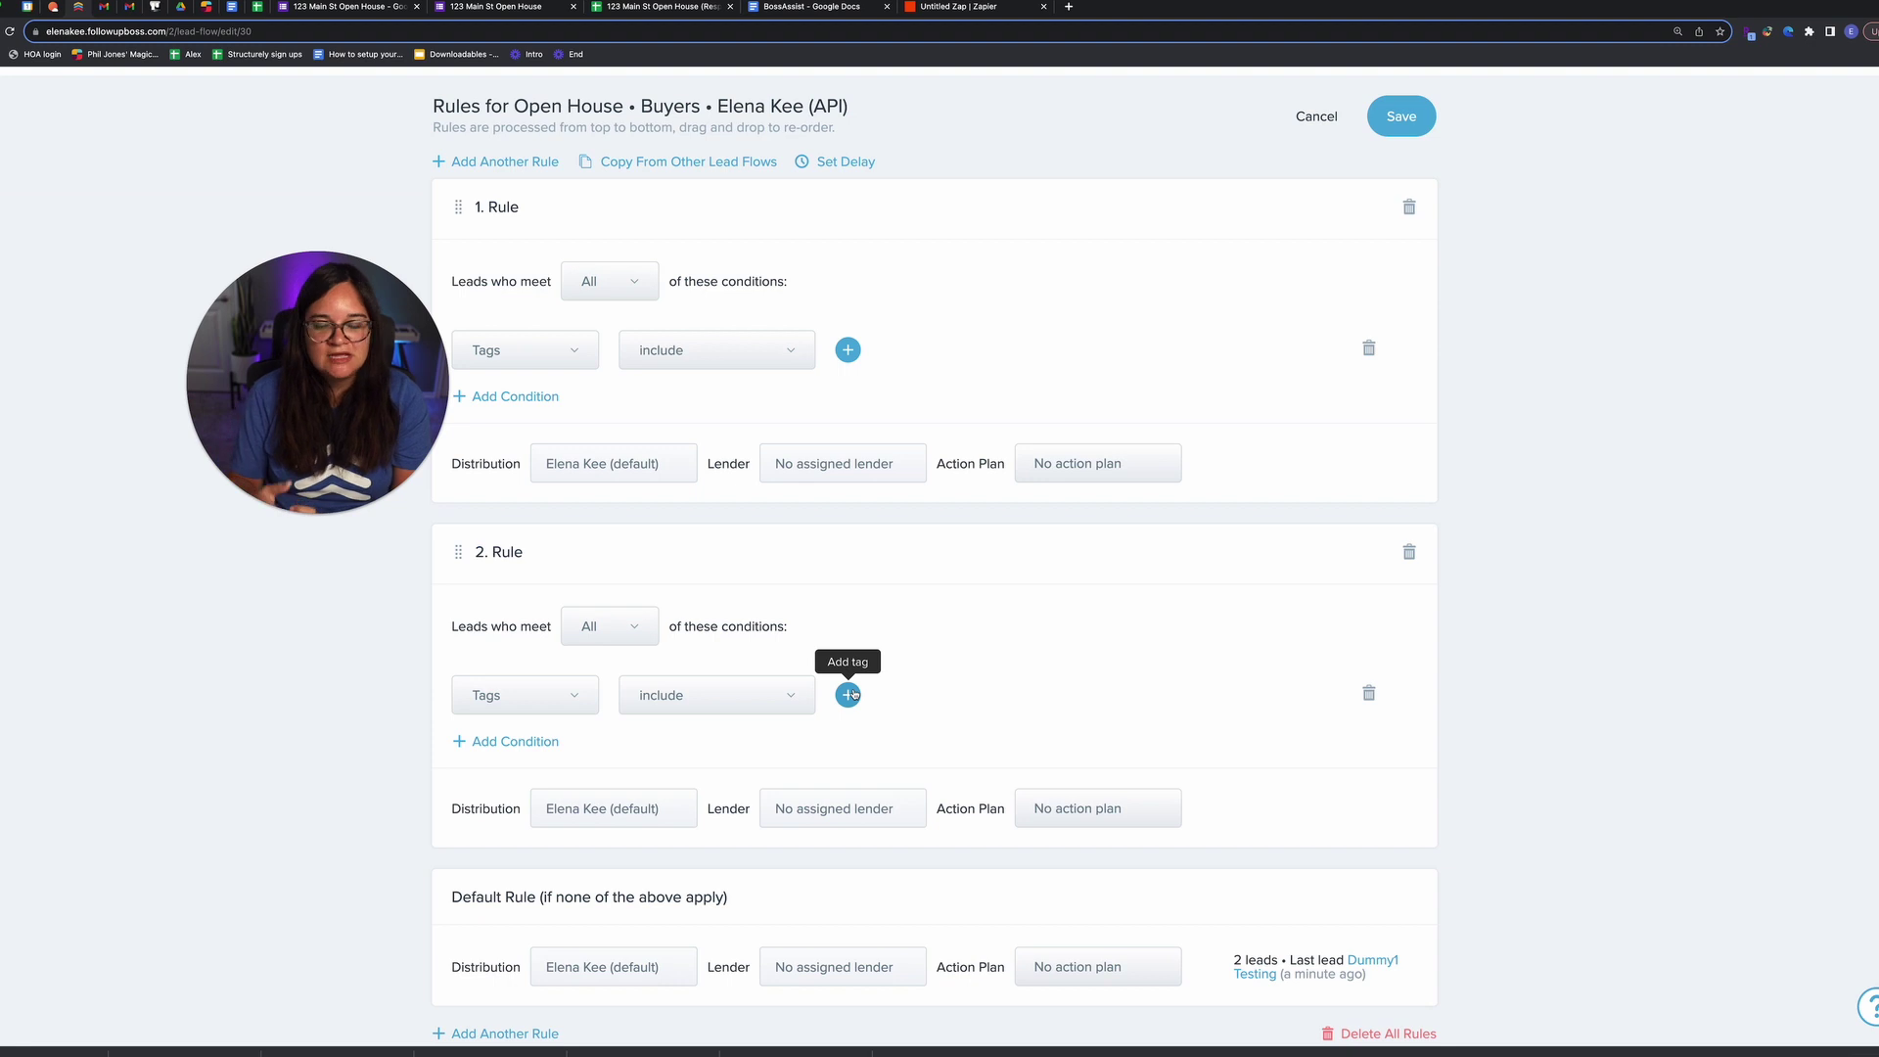
scroll(872, 723, up, 2)
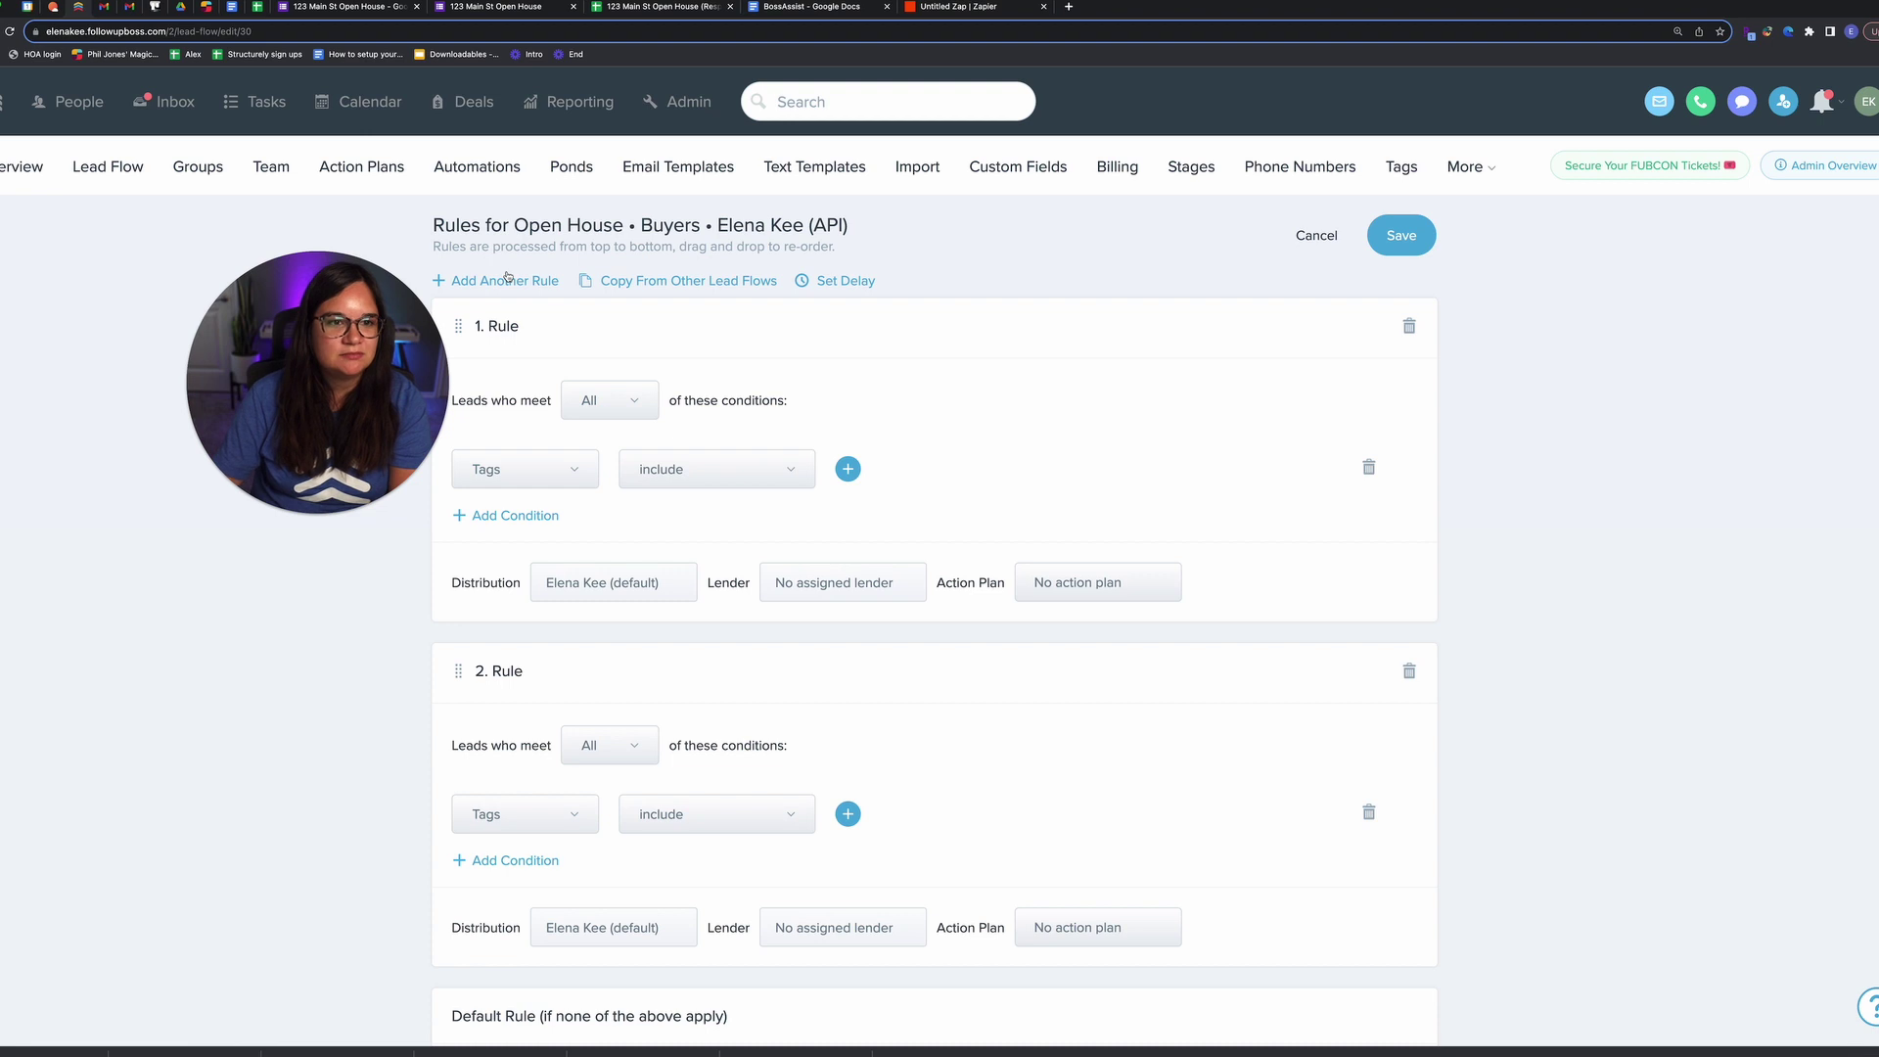
click(186, 10)
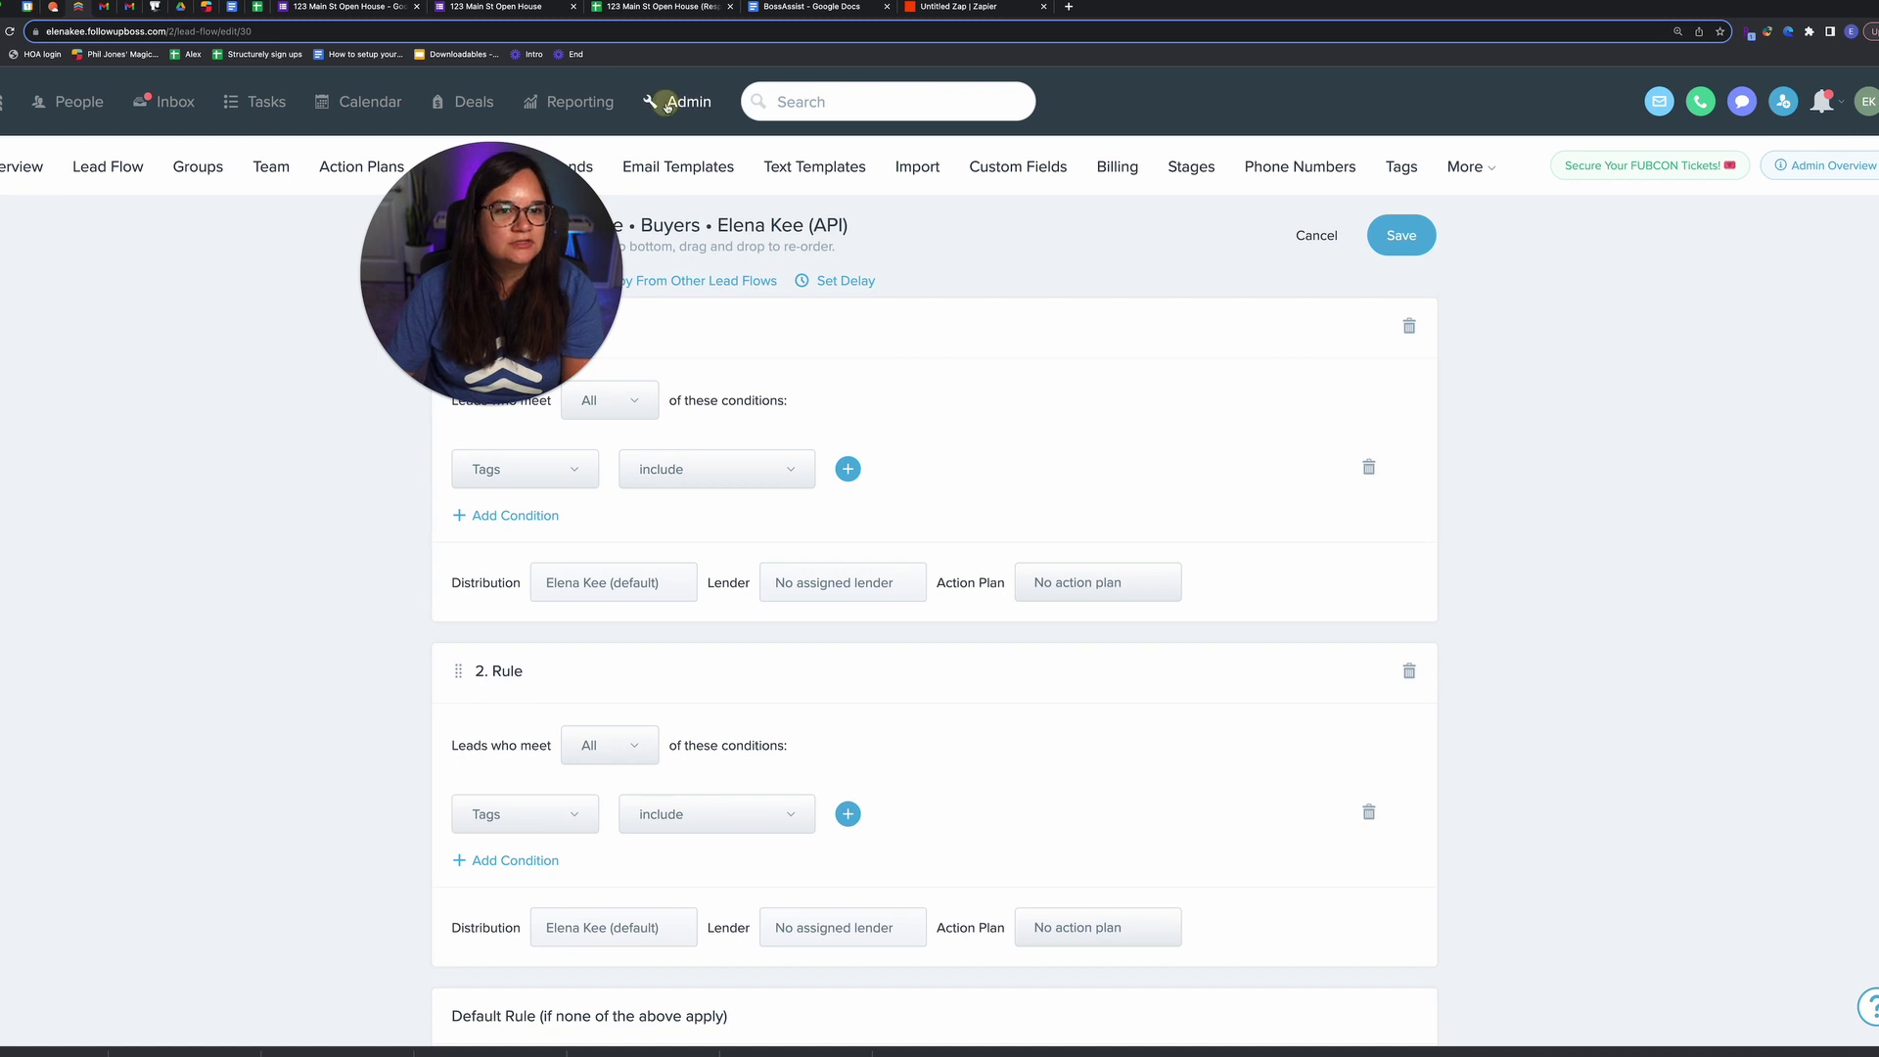
click(667, 105)
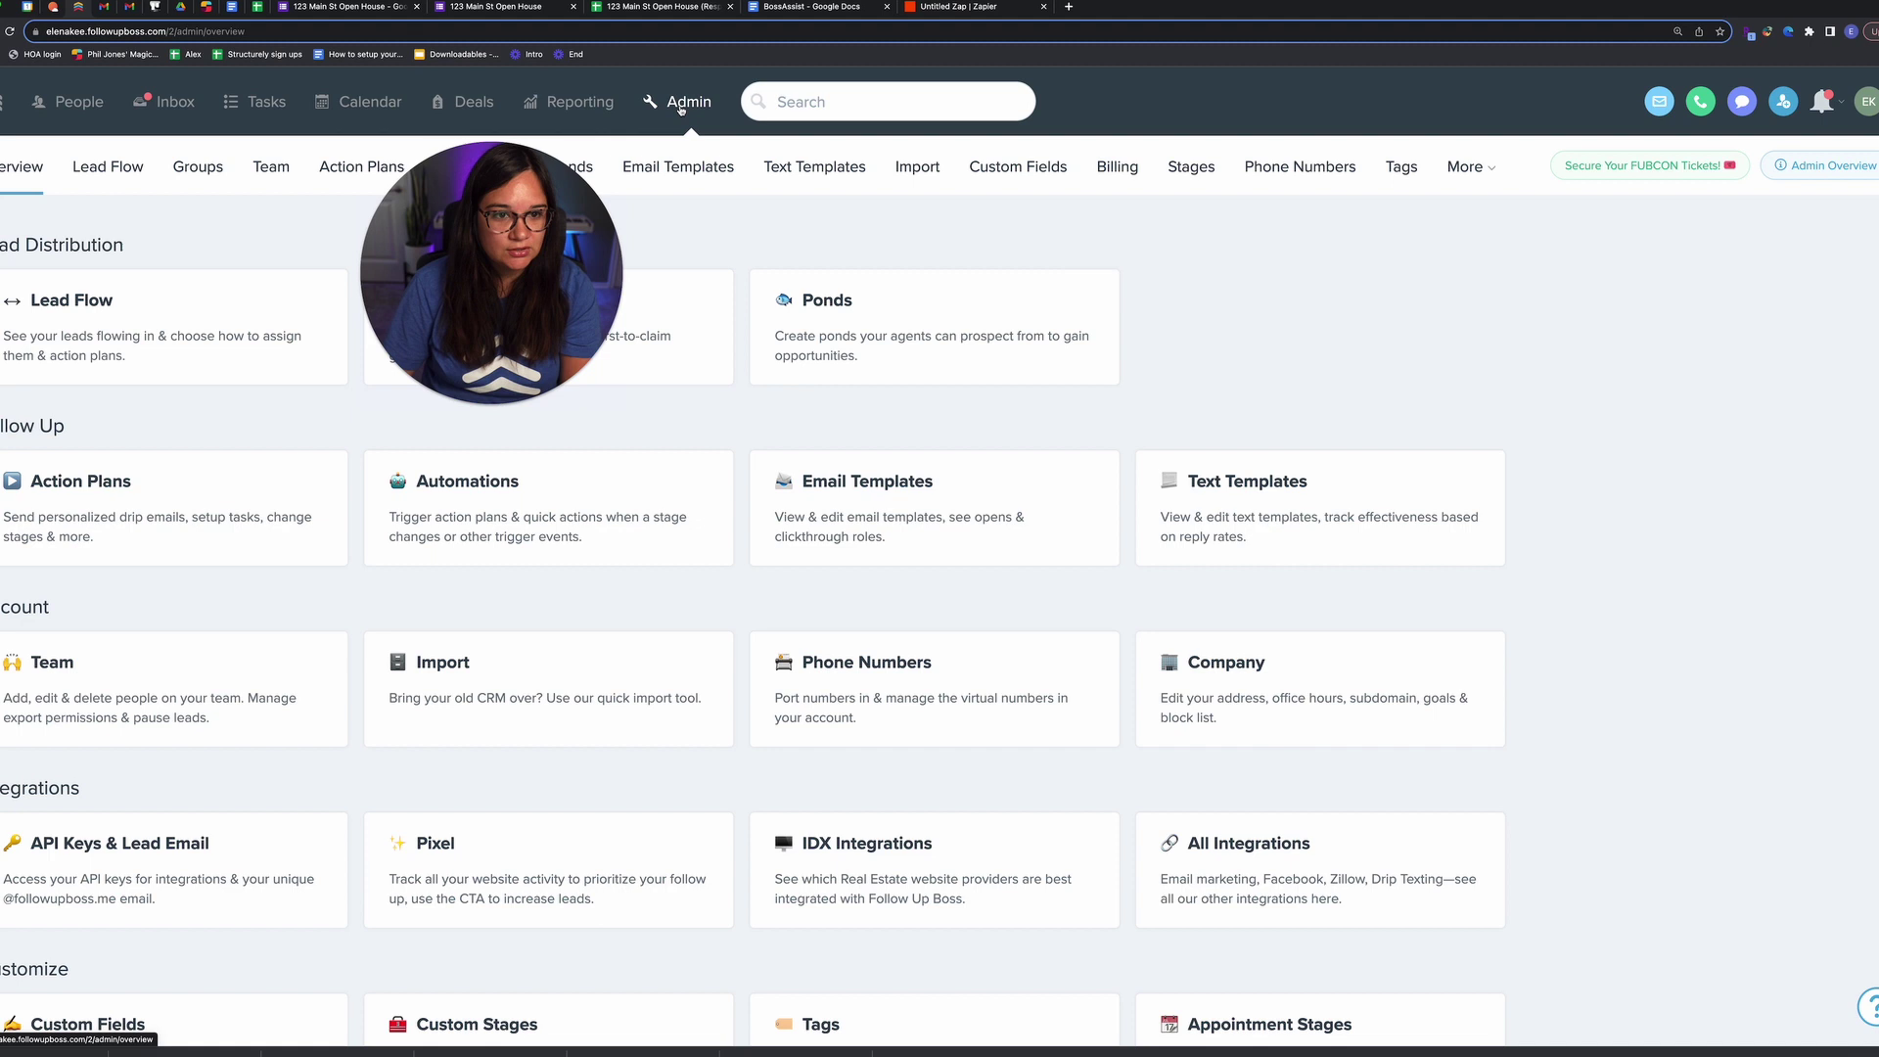
Step: Review the Birthday, Favorite restaurant, store, Hobby and snacks custom fields
click(1017, 166)
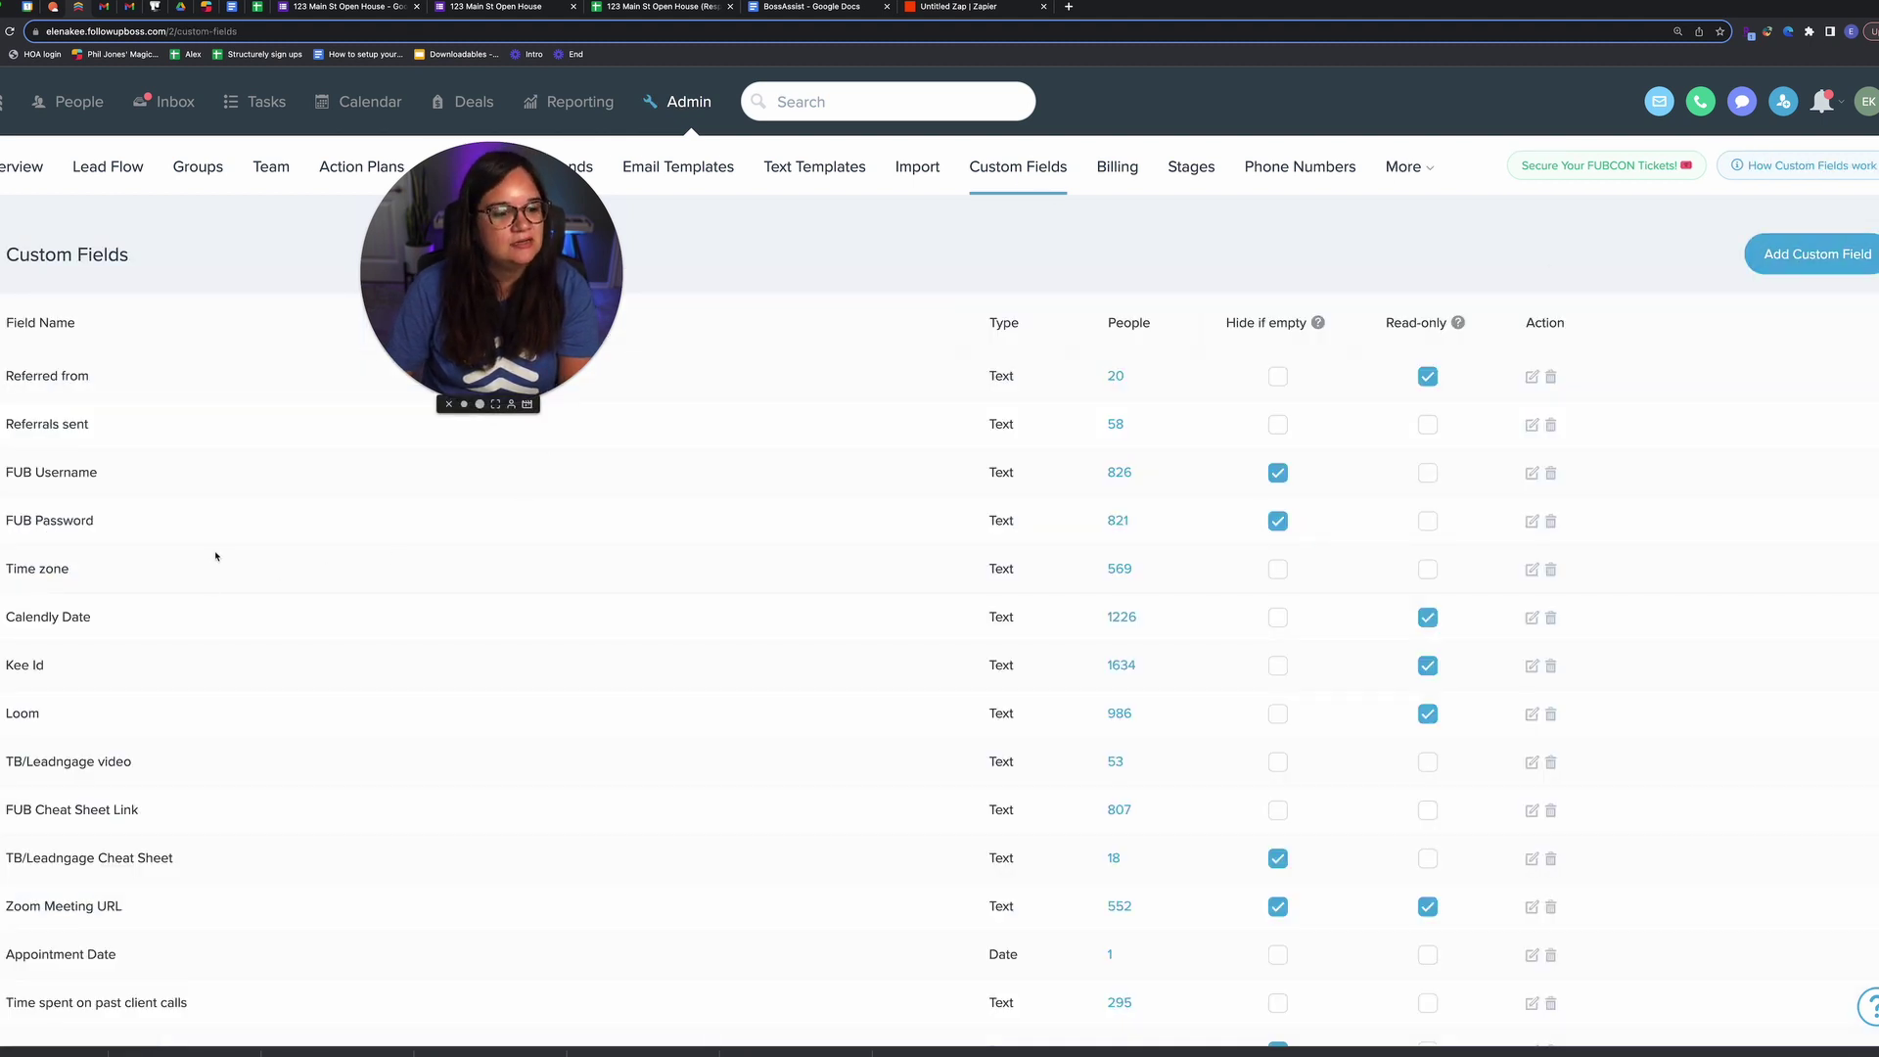
scroll(217, 556, down, 5)
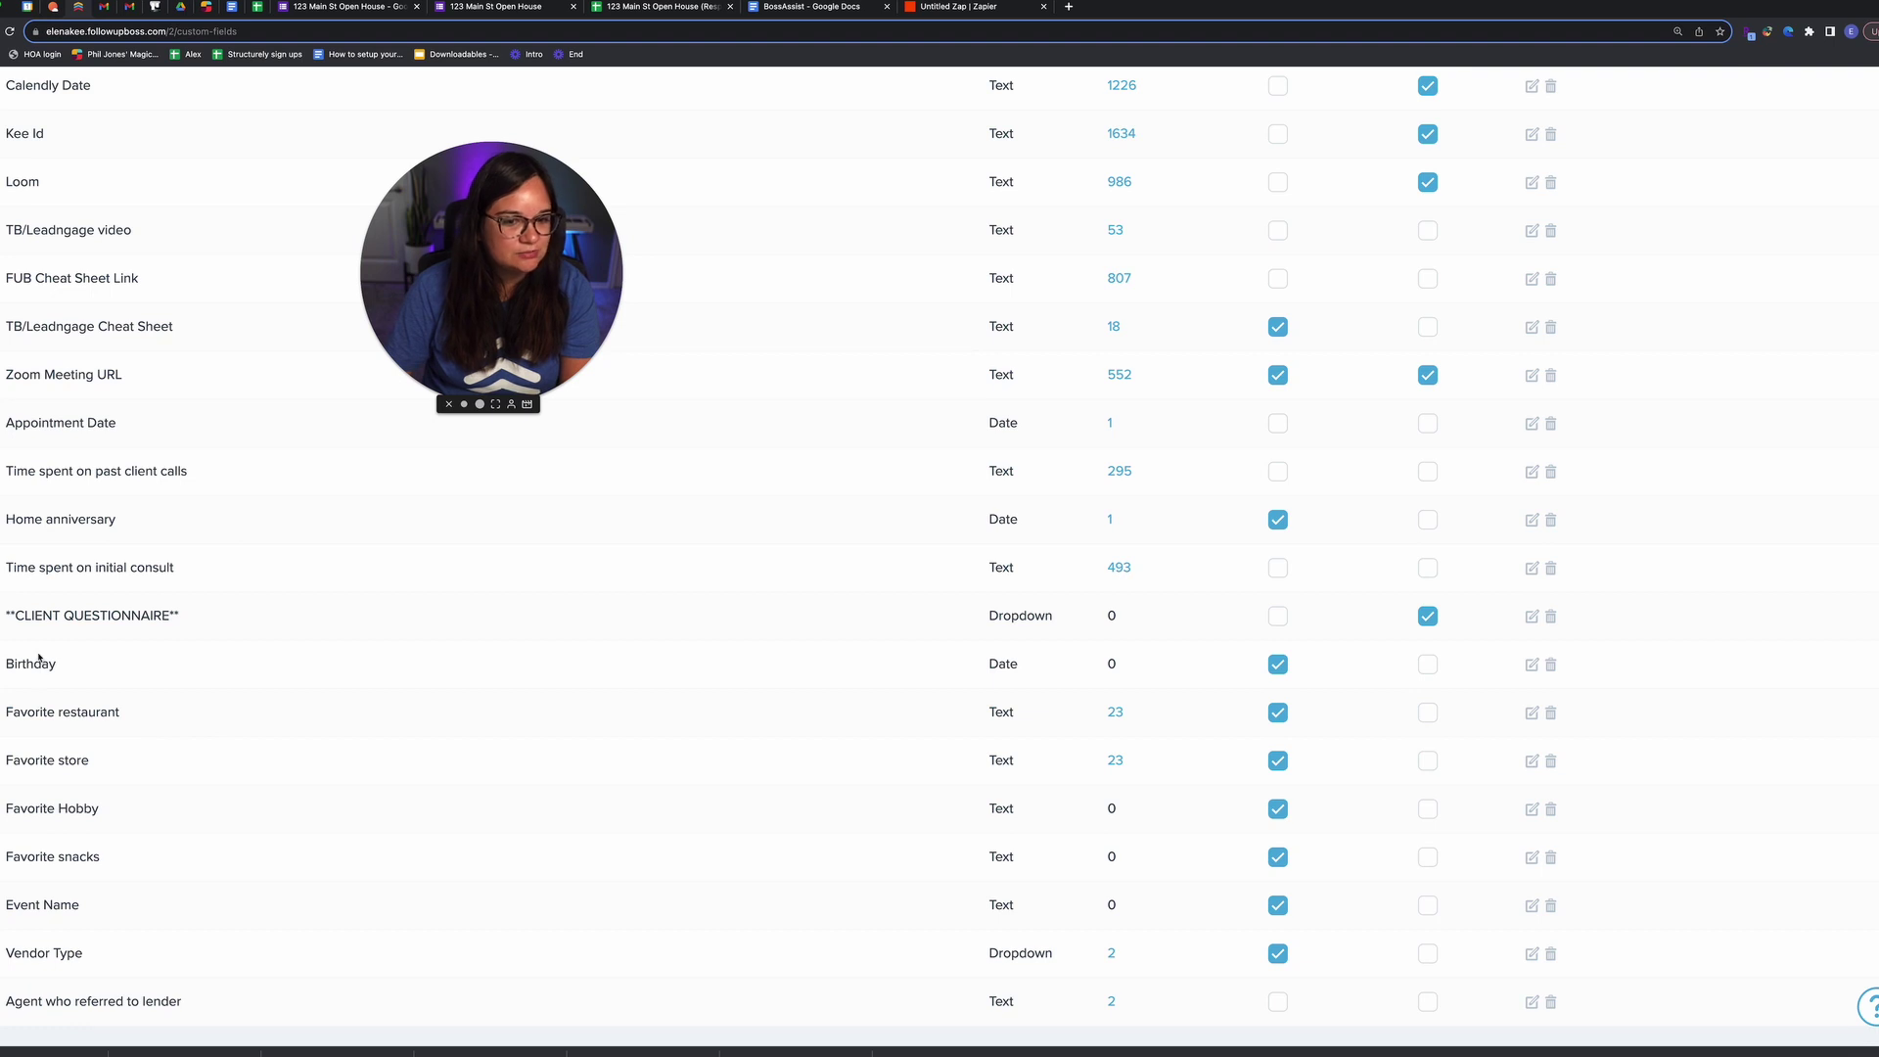
drag(9, 666, 4, 712)
drag(109, 763, 4, 761)
click(107, 817)
drag(106, 817, 4, 810)
drag(101, 858, 3, 858)
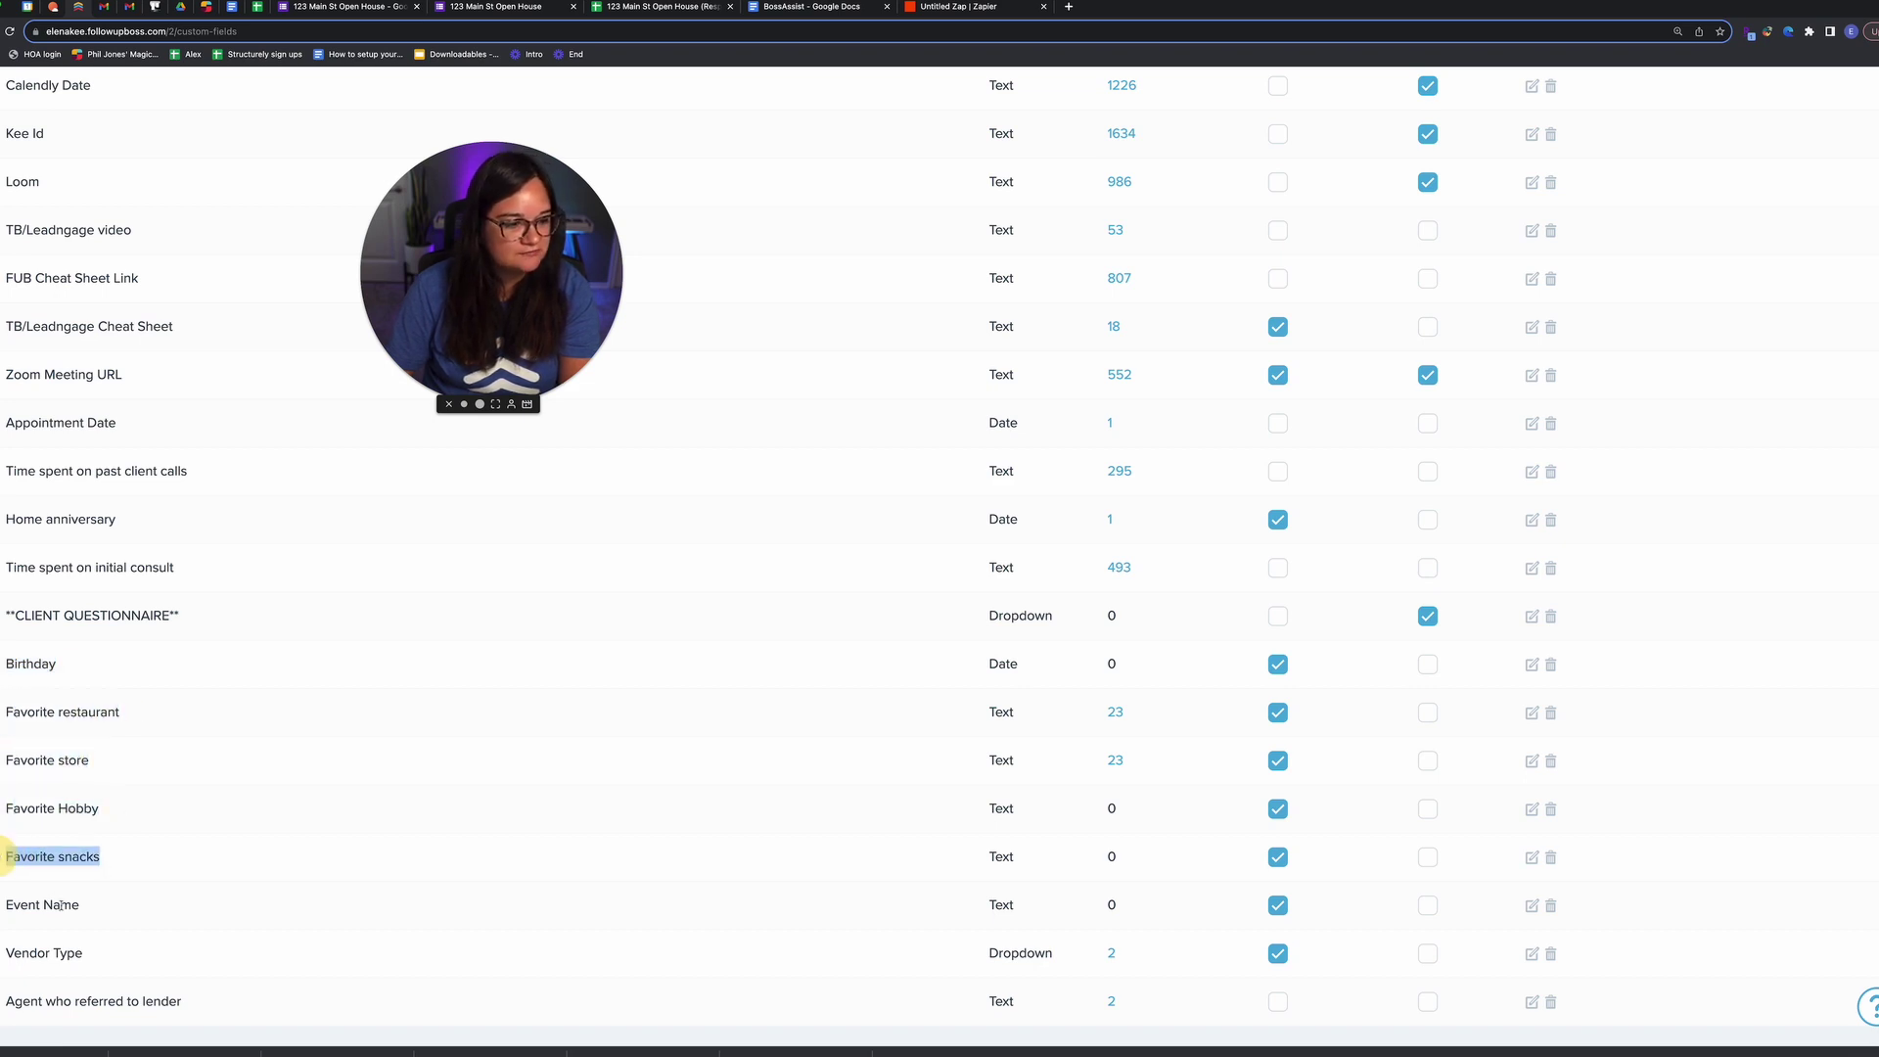
Step: Switch to Google Drive and select the previous search term for replacement
click(181, 8)
click(272, 89)
double_click(272, 89)
key(ctrl+a)
Step: Search Drive for 'questionnaire', open VIP Client Questionnaire and scroll through its questions
text(questionnaire)
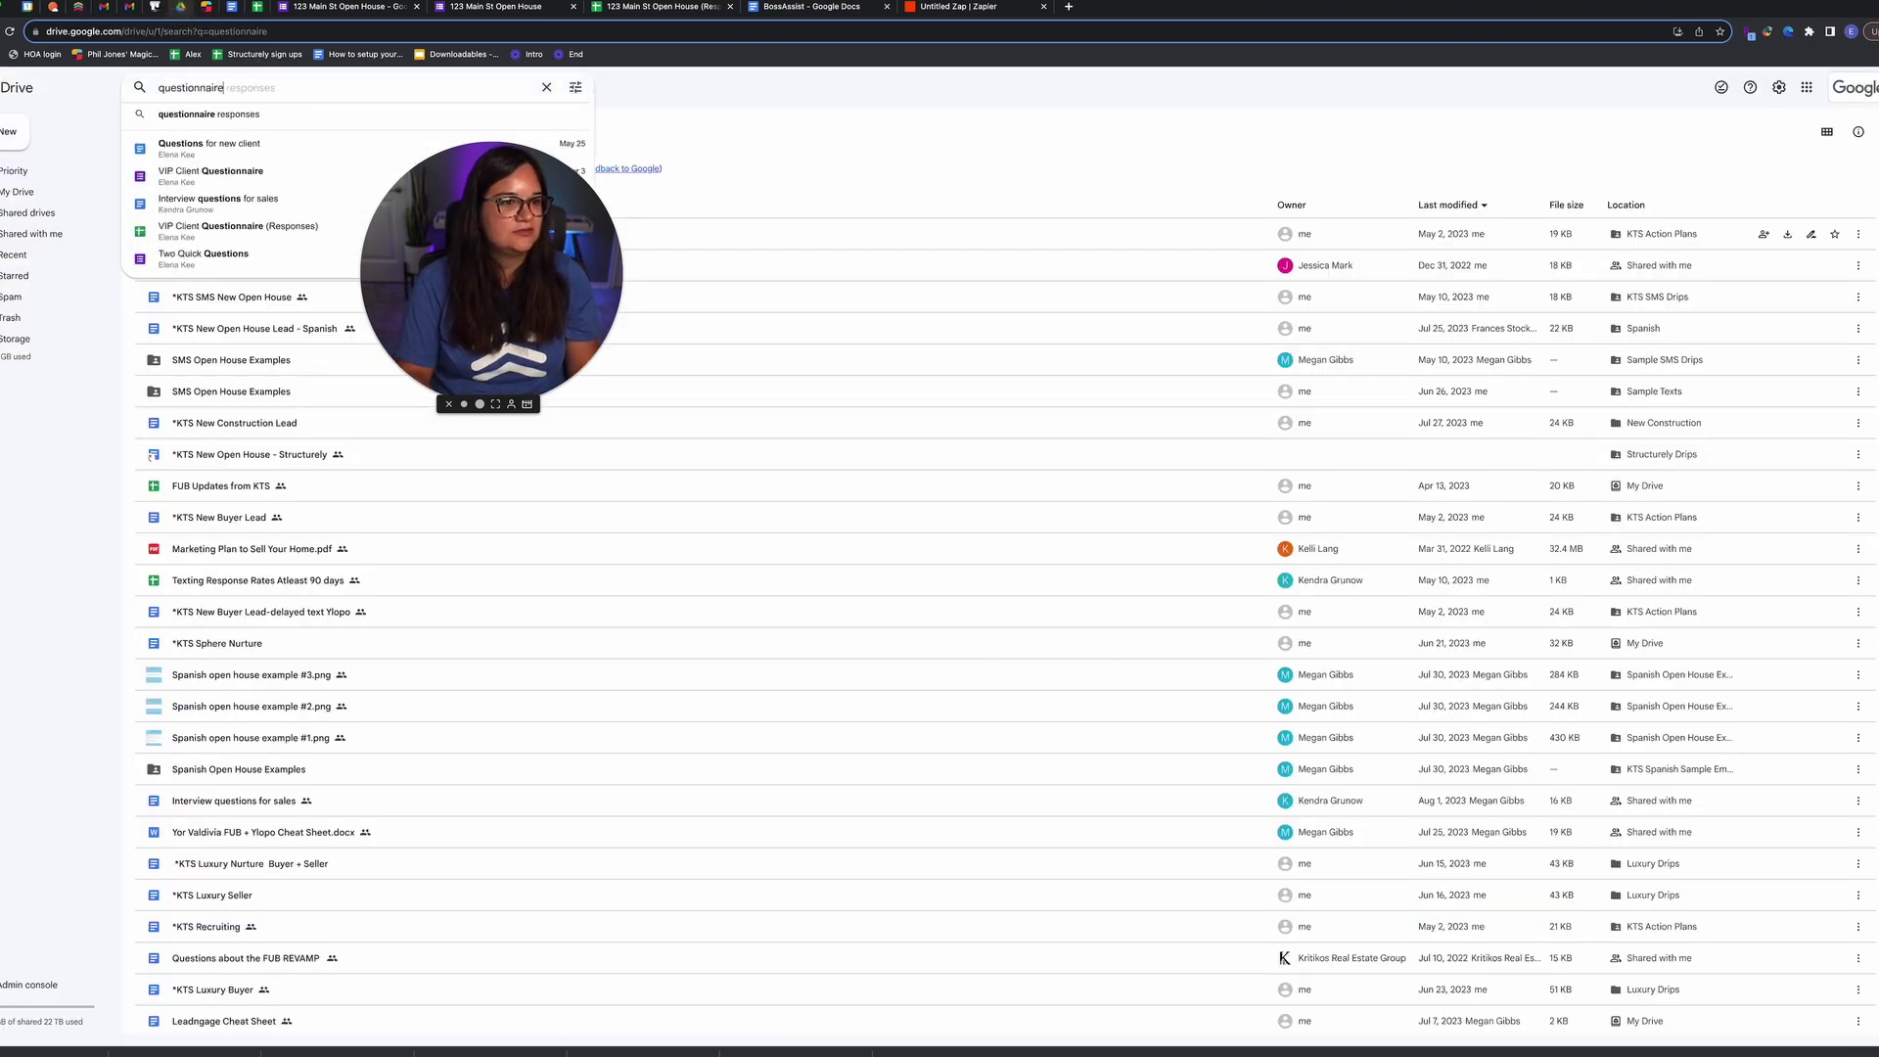
key(Return)
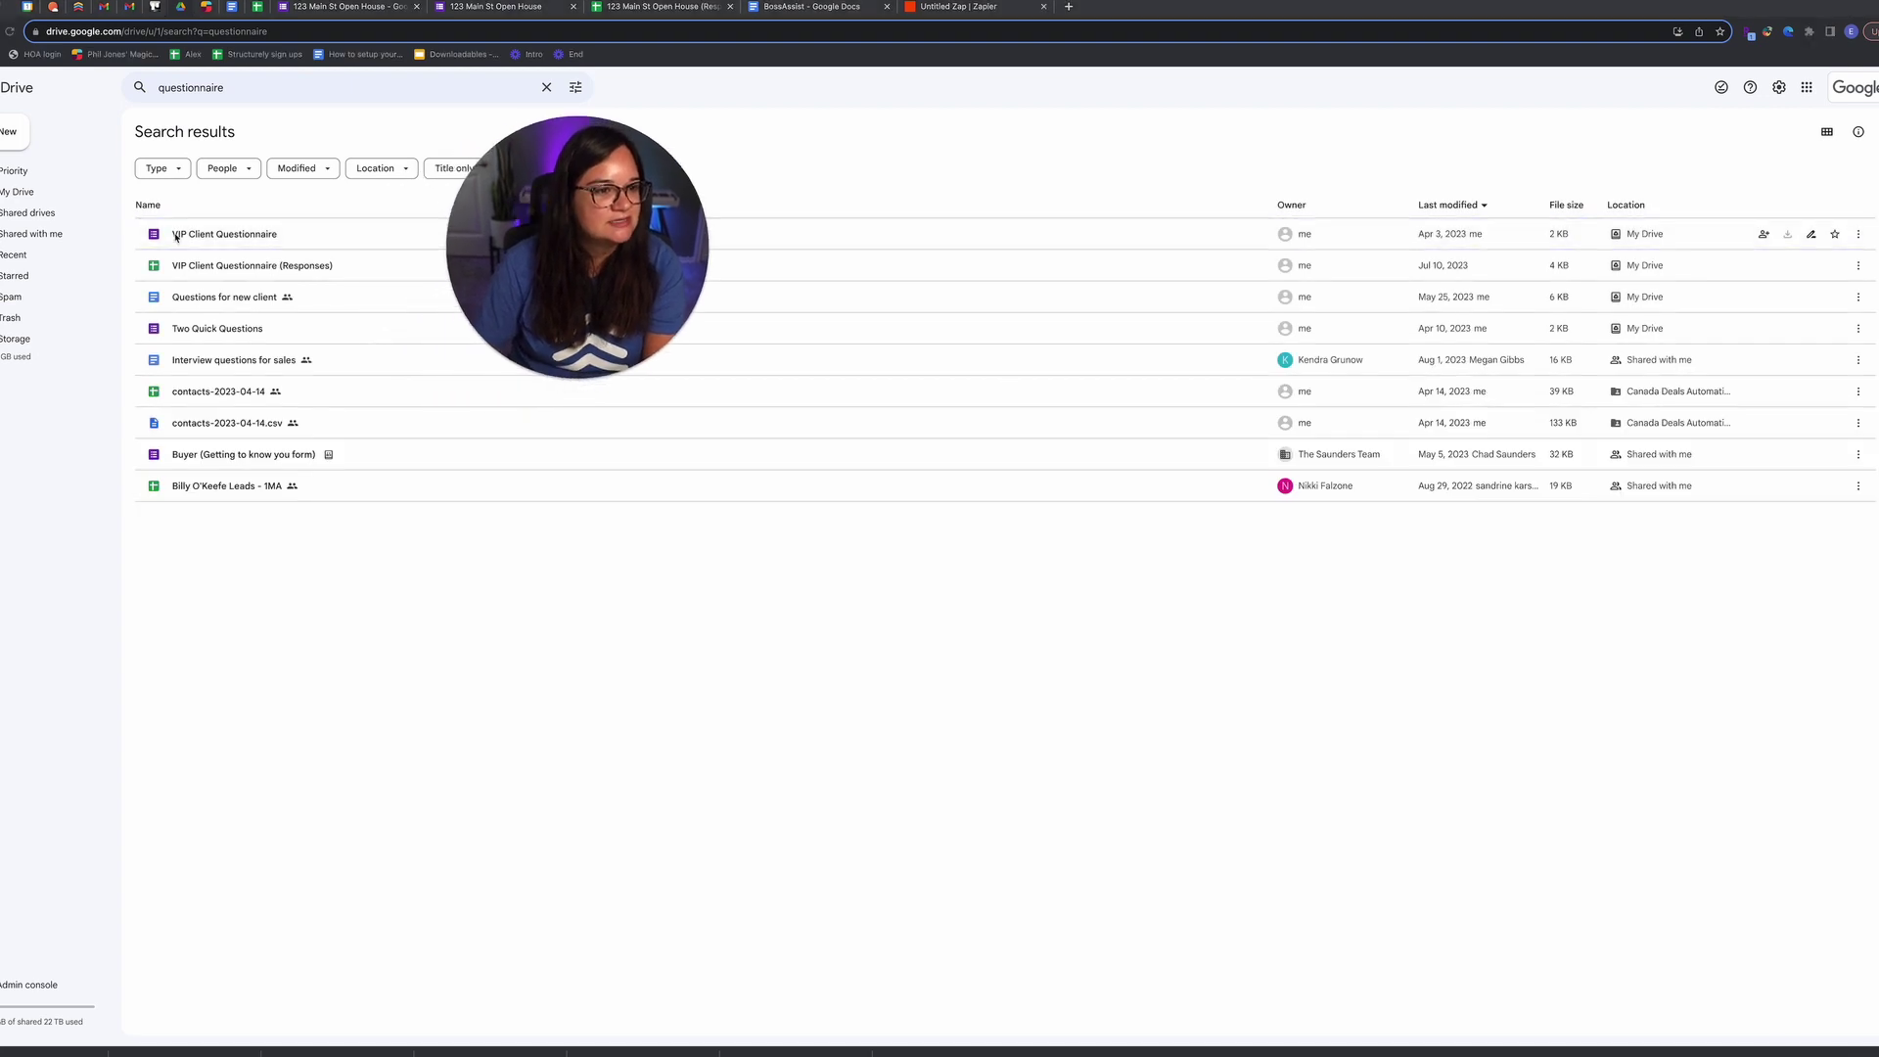
double_click(176, 236)
drag(537, 287, 155, 263)
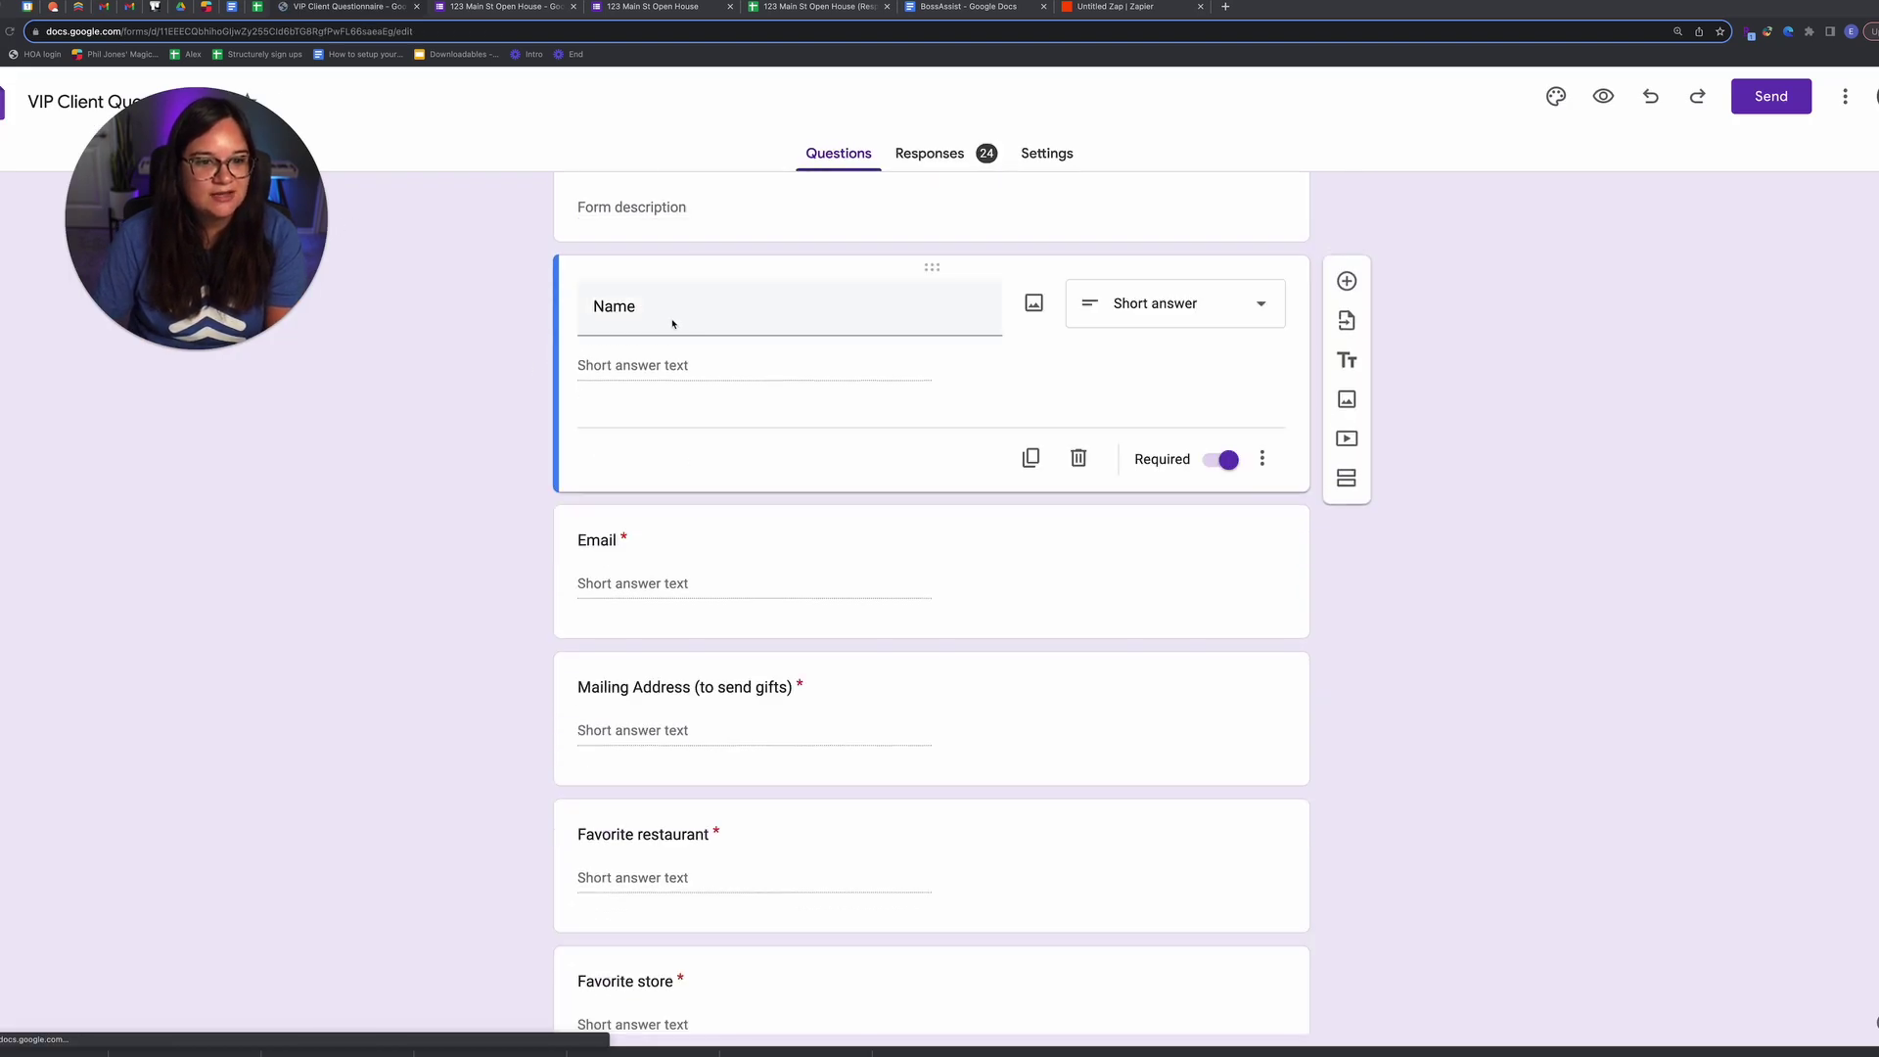
scroll(685, 470, down, 2)
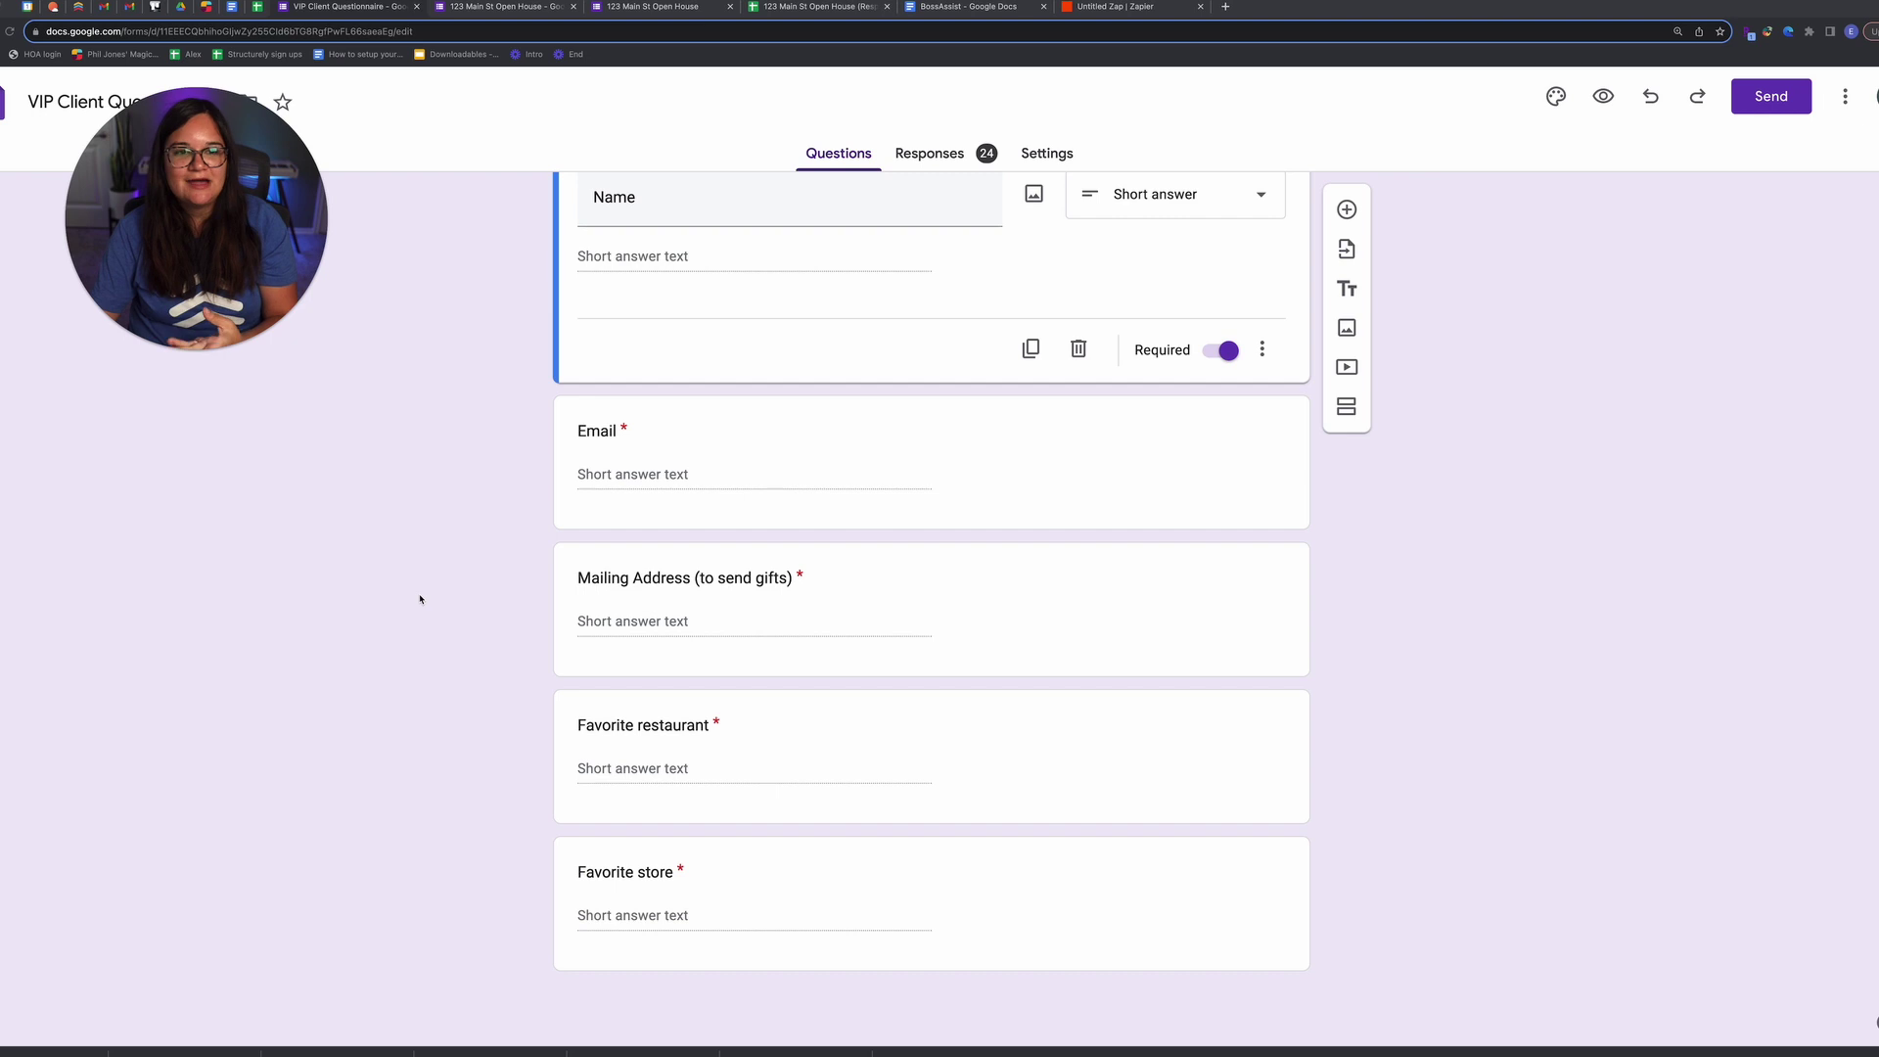
drag(1183, 14, 561, 12)
scroll(570, 445, up, 20)
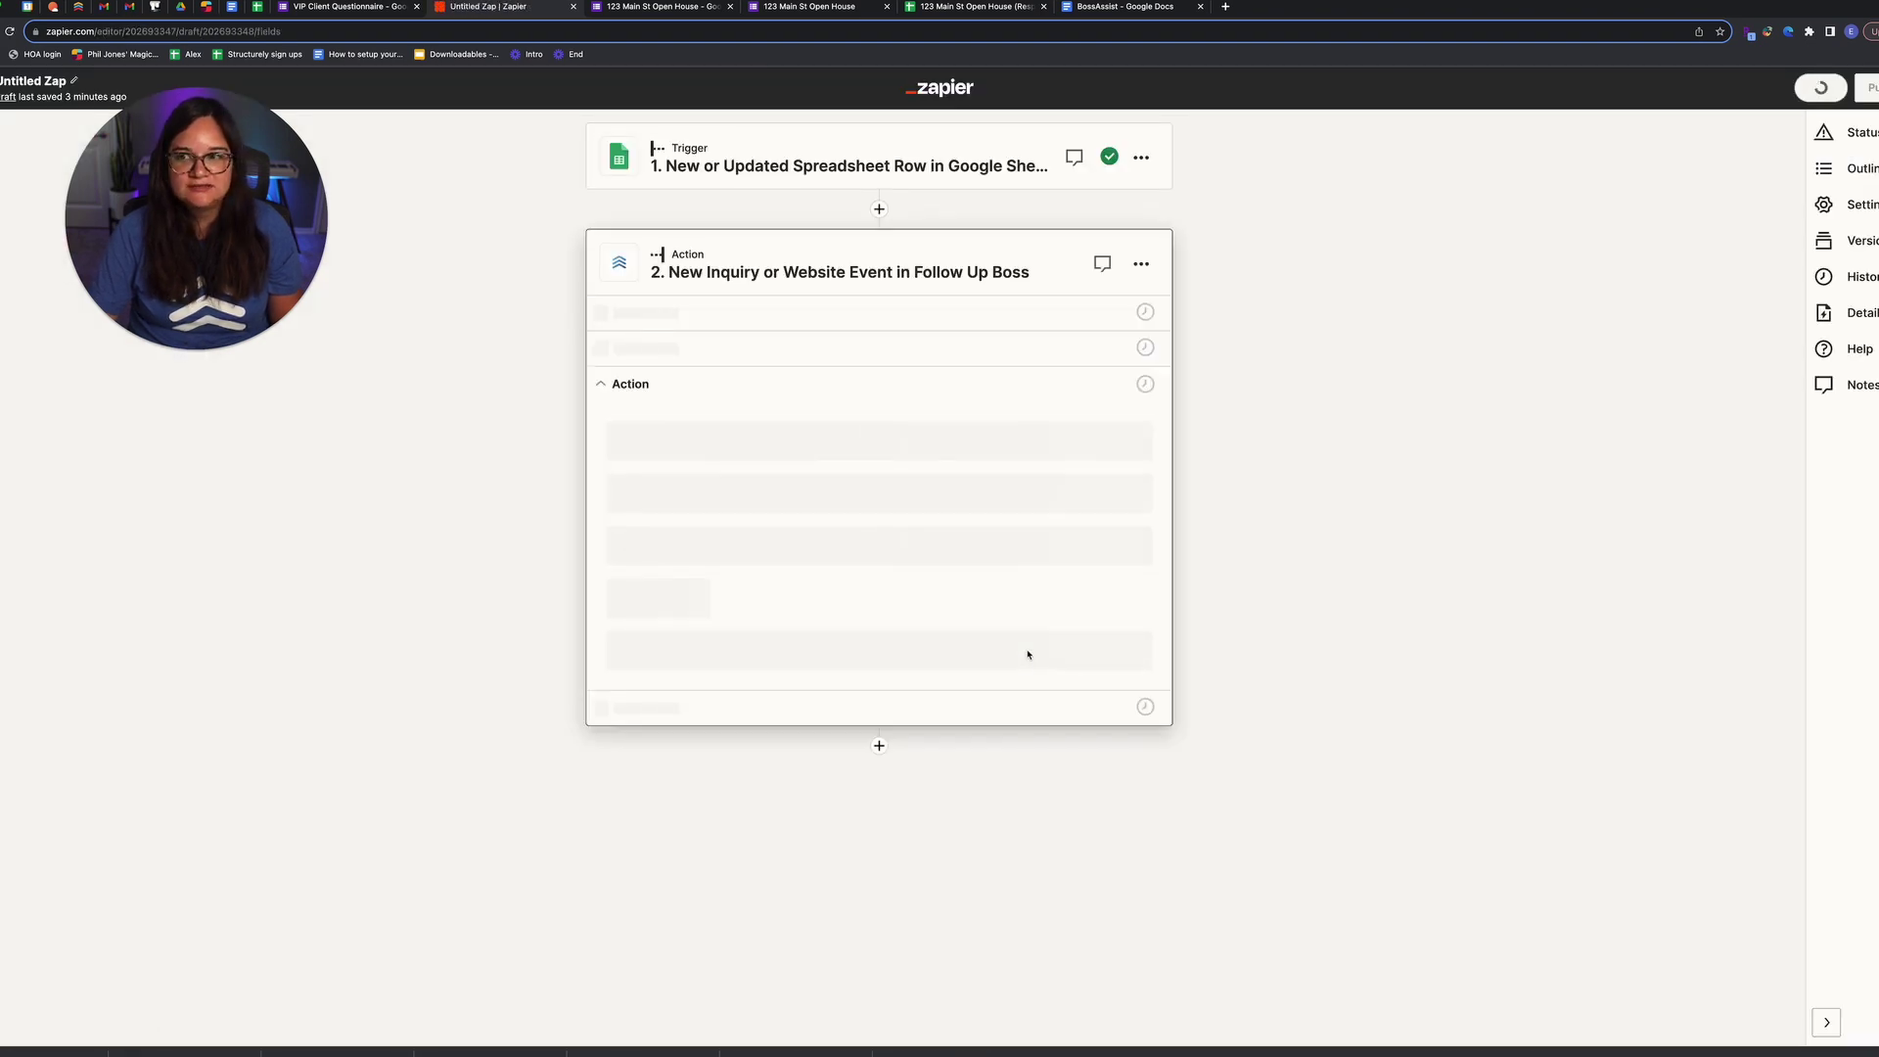
Step: Review the test record returned by the Follow Up Boss action
scroll(1008, 734, down, 15)
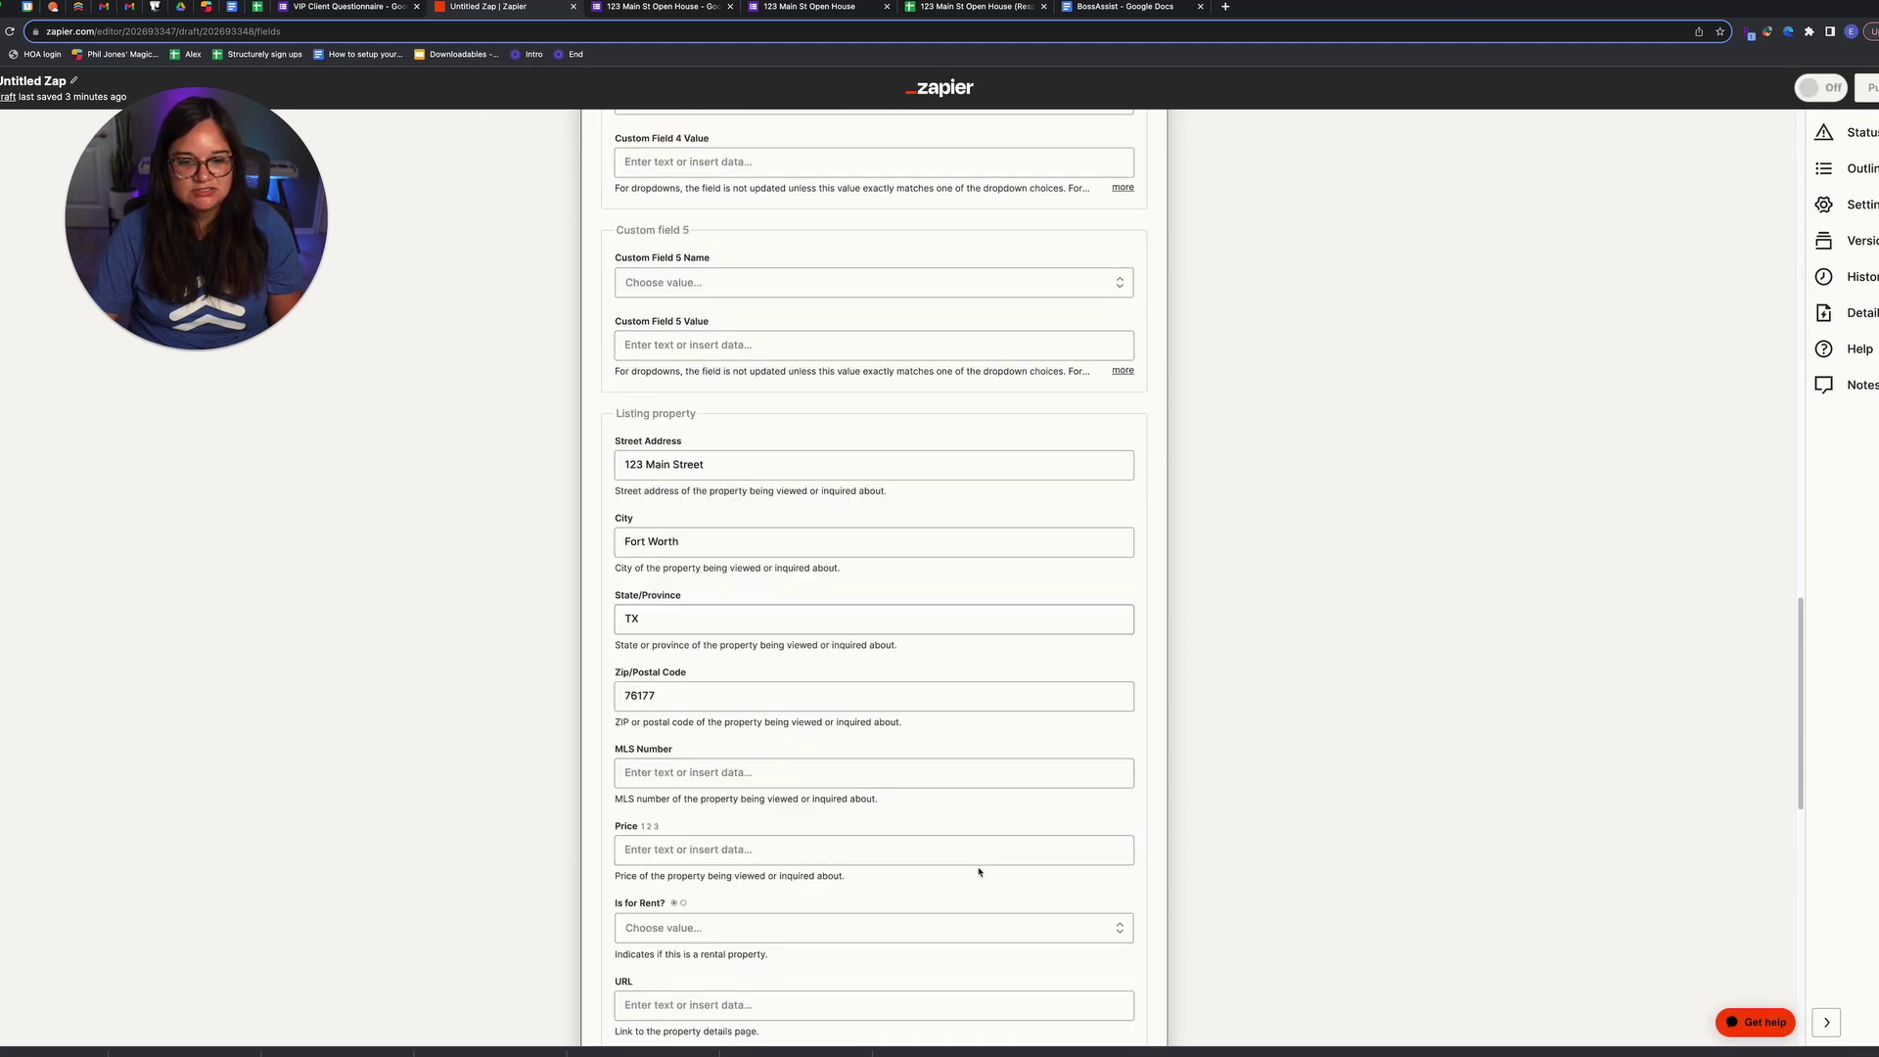
scroll(979, 871, down, 10)
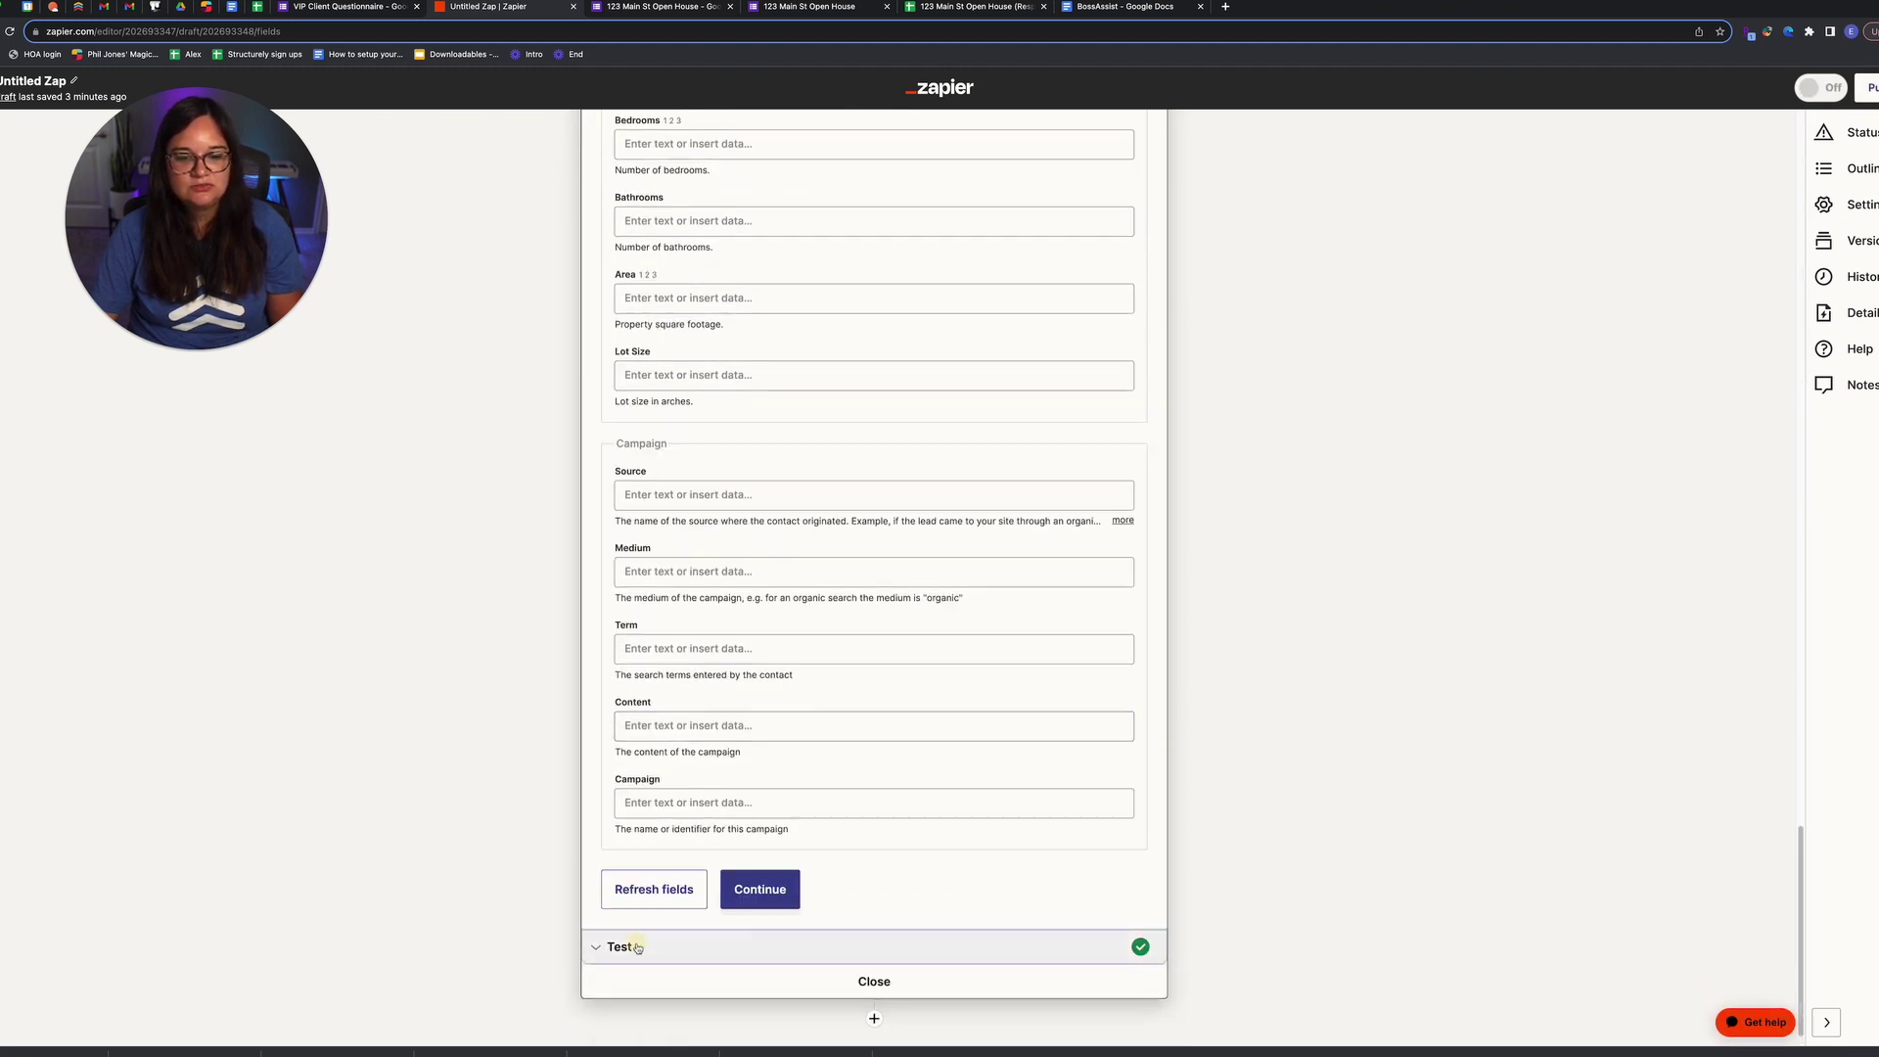
click(617, 946)
scroll(890, 813, down, 10)
scroll(891, 813, down, 2)
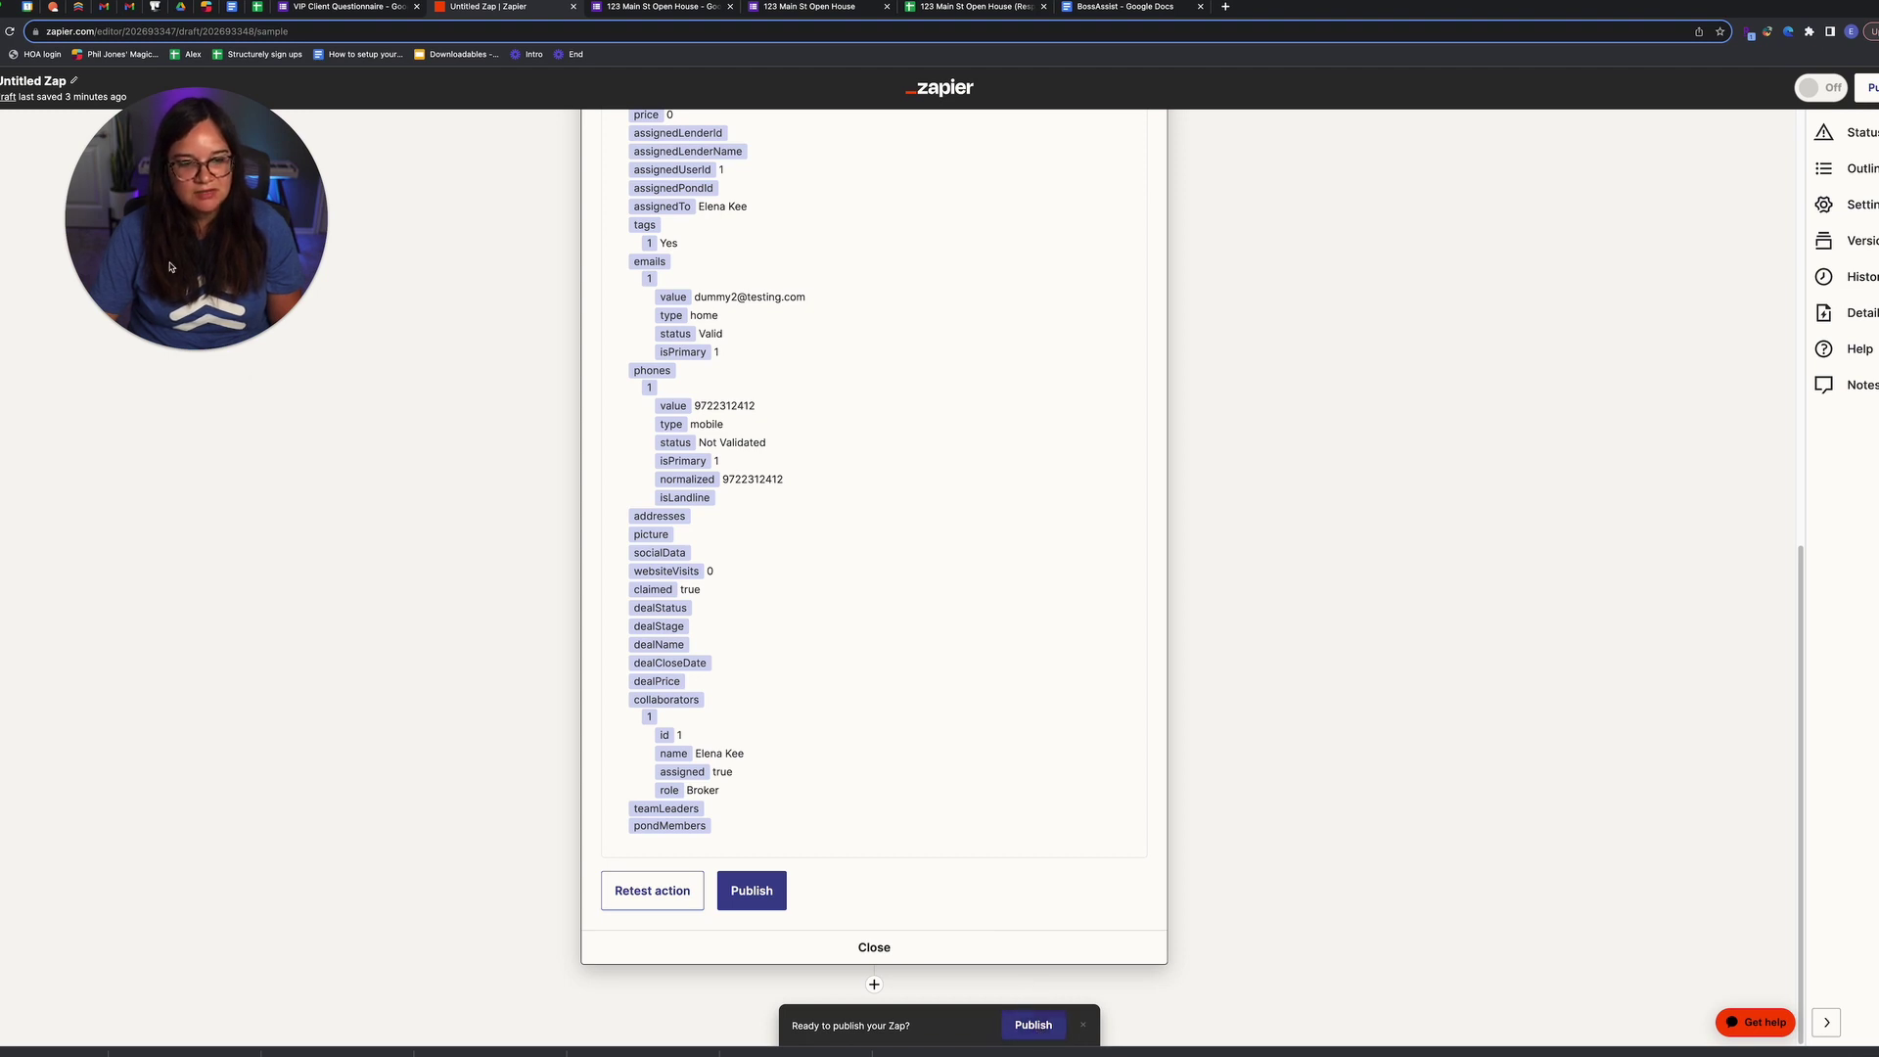
Step: Leave the zap untitled and return to the My Zaps list
click(21, 83)
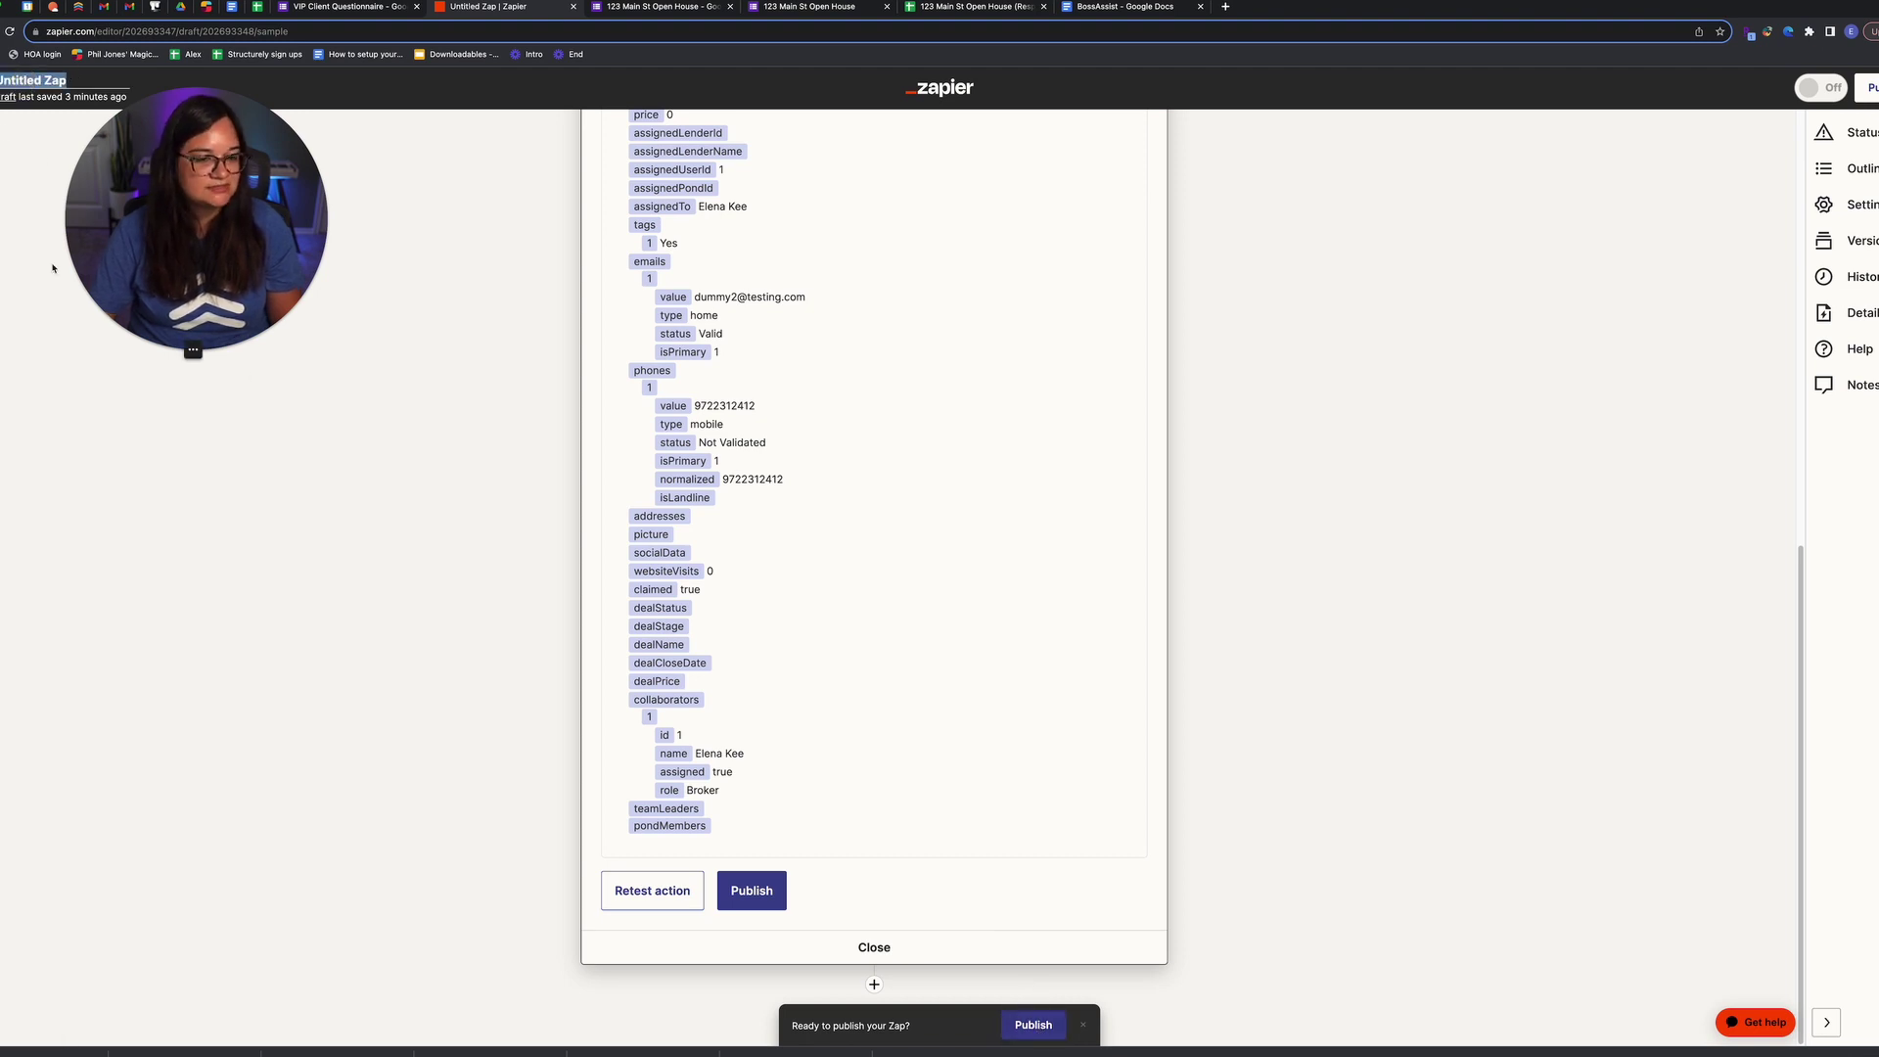
key(Return)
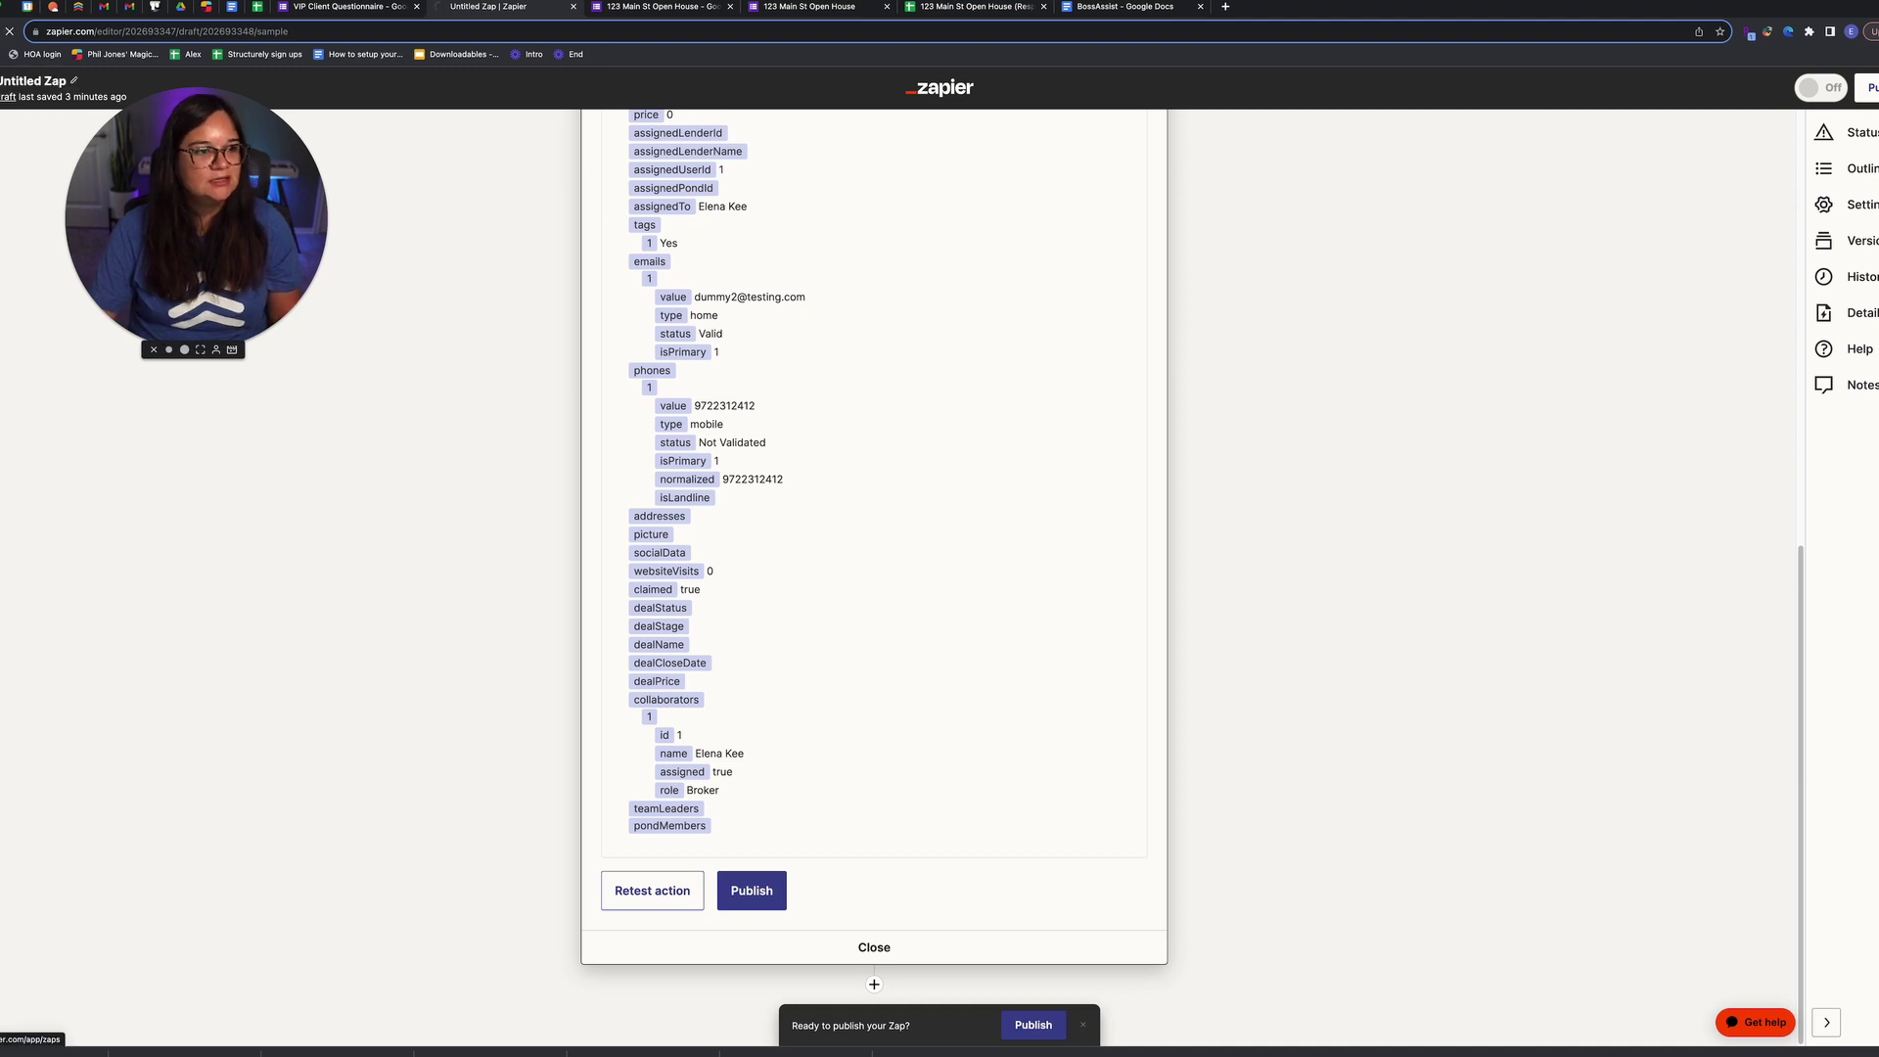
click(184, 318)
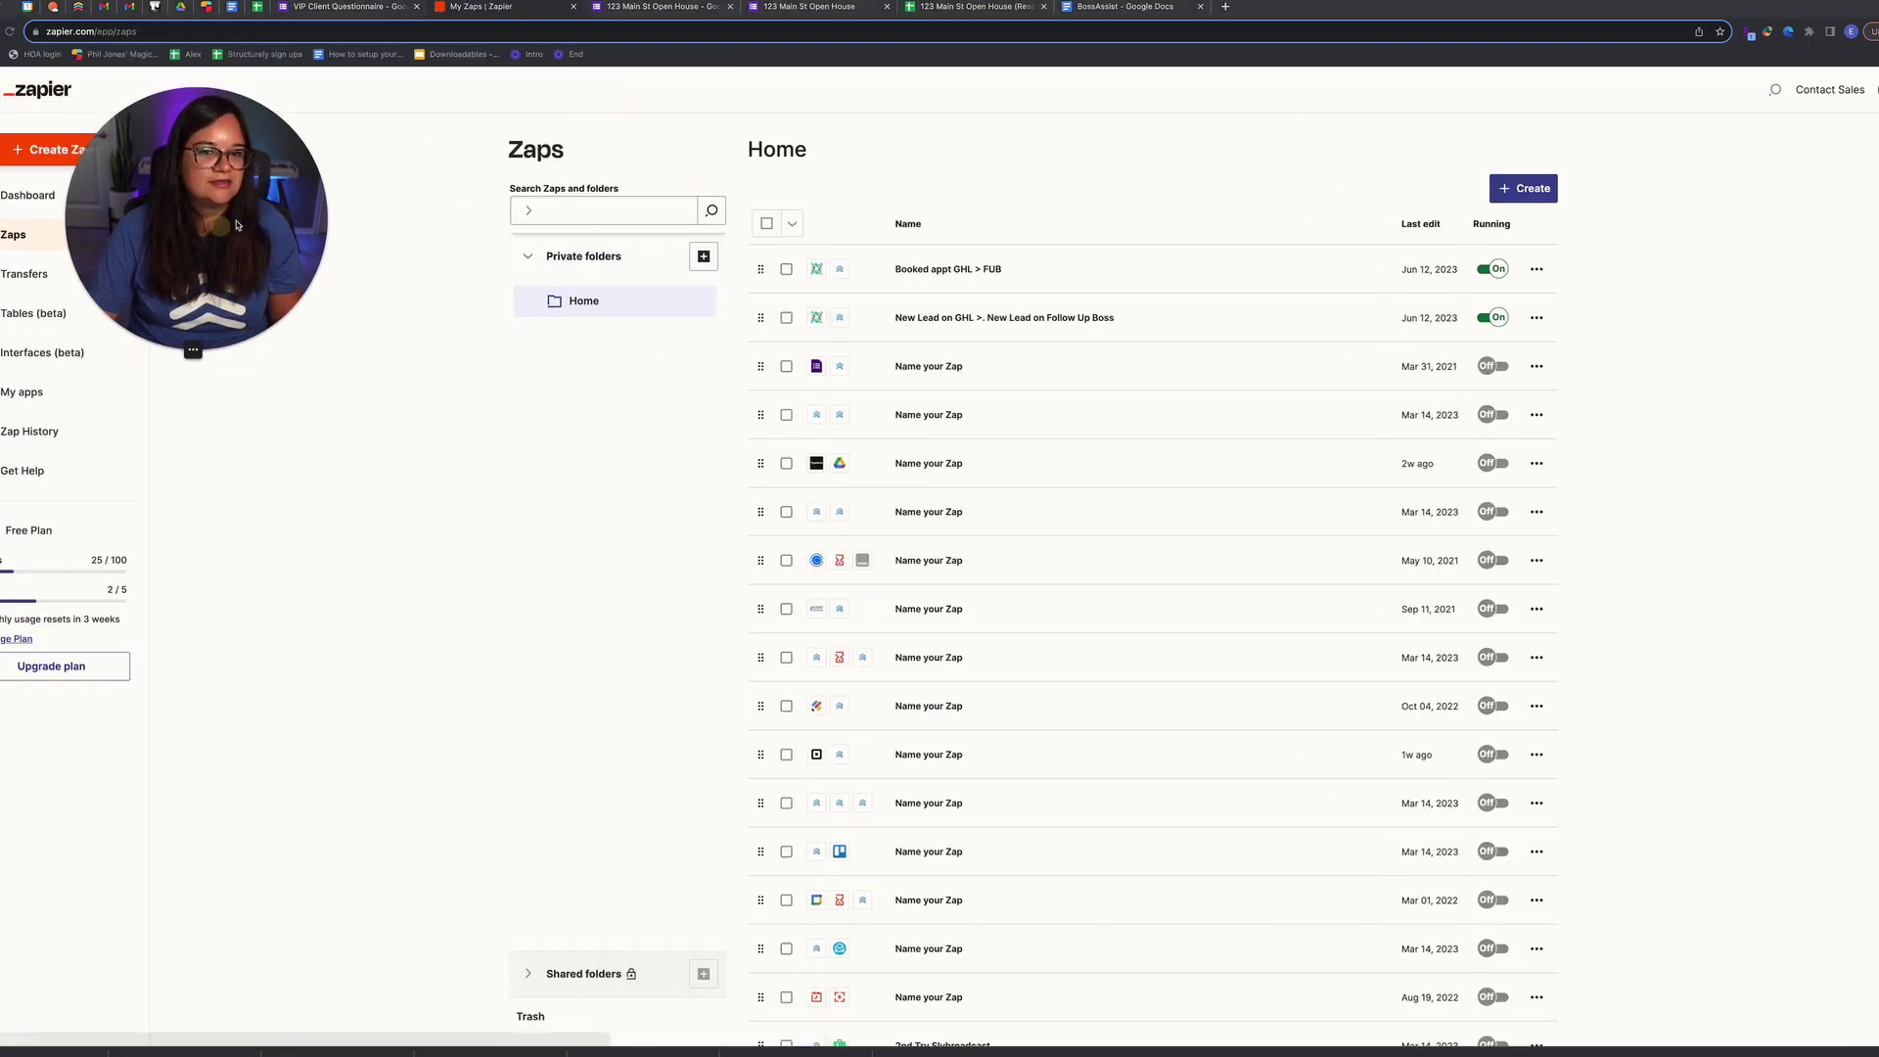
Step: Create a new Zap titled VIP Client Questionnaire
click(70, 156)
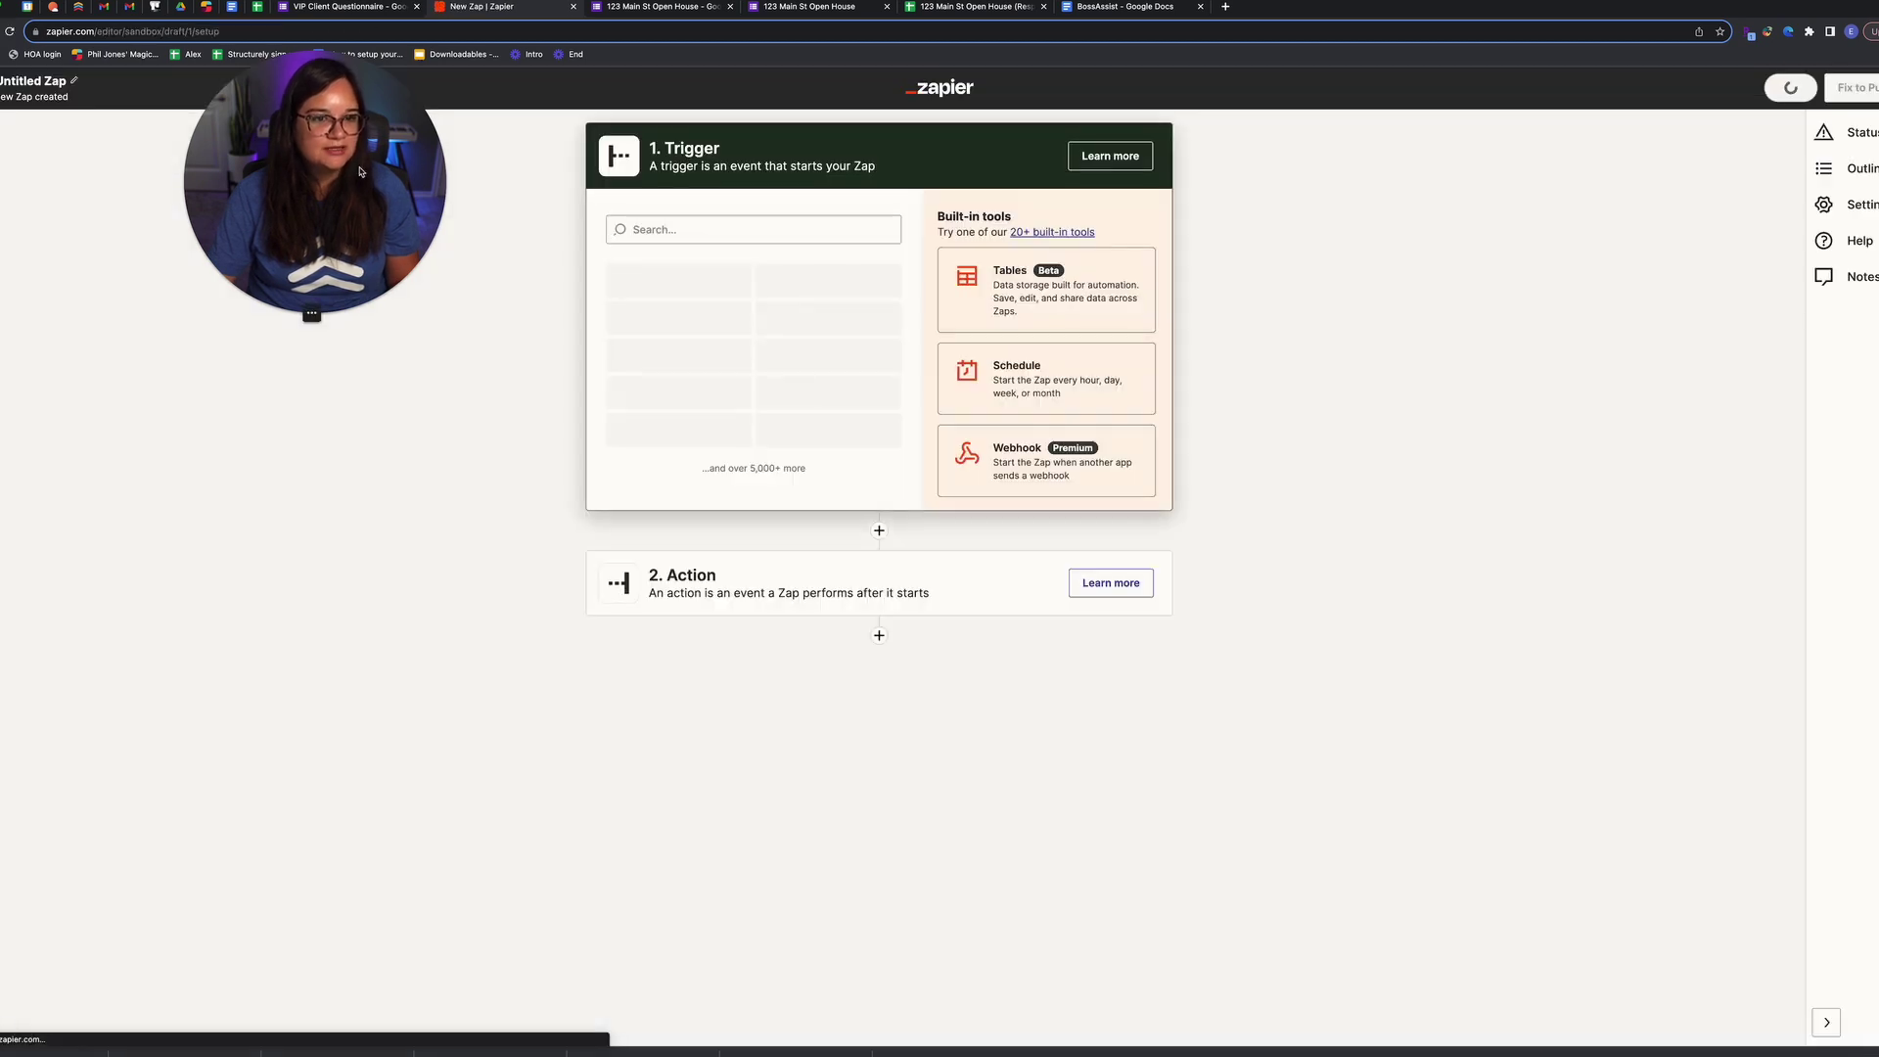
click(57, 84)
text(VIP Client Questionnairre)
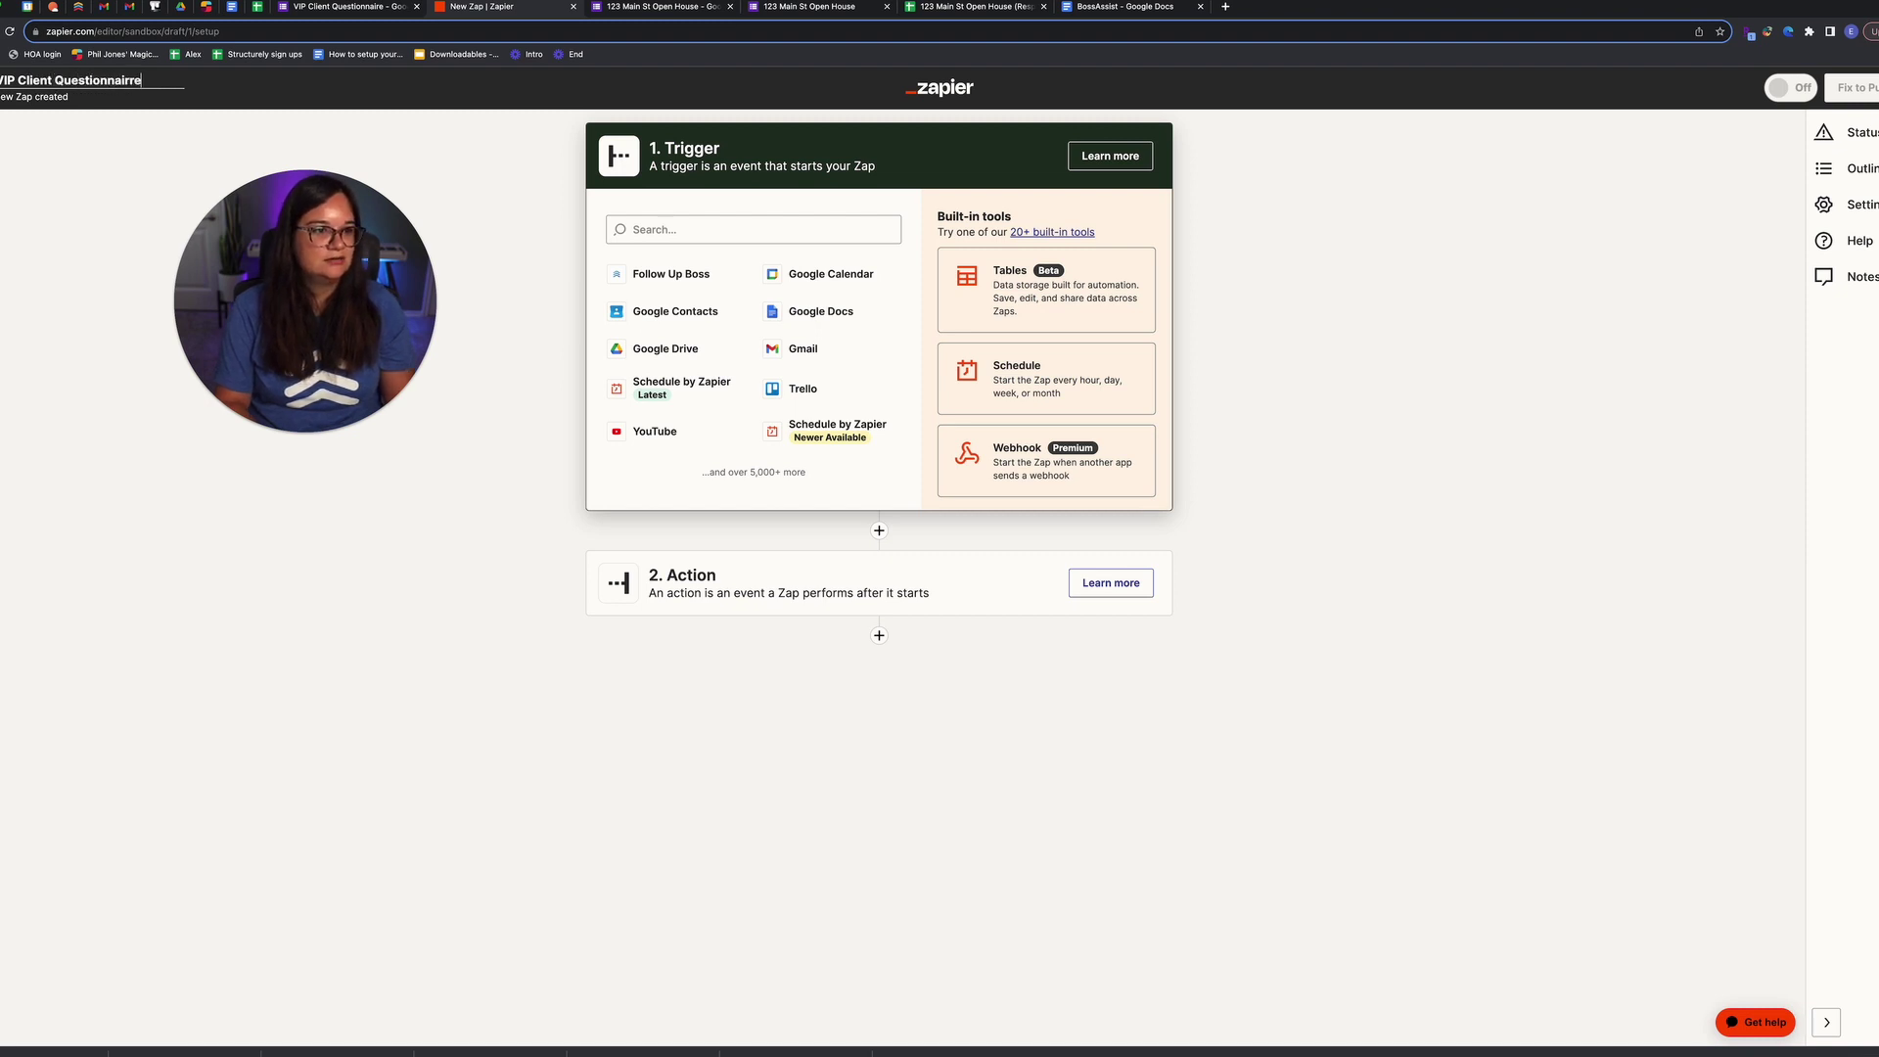
key(Return)
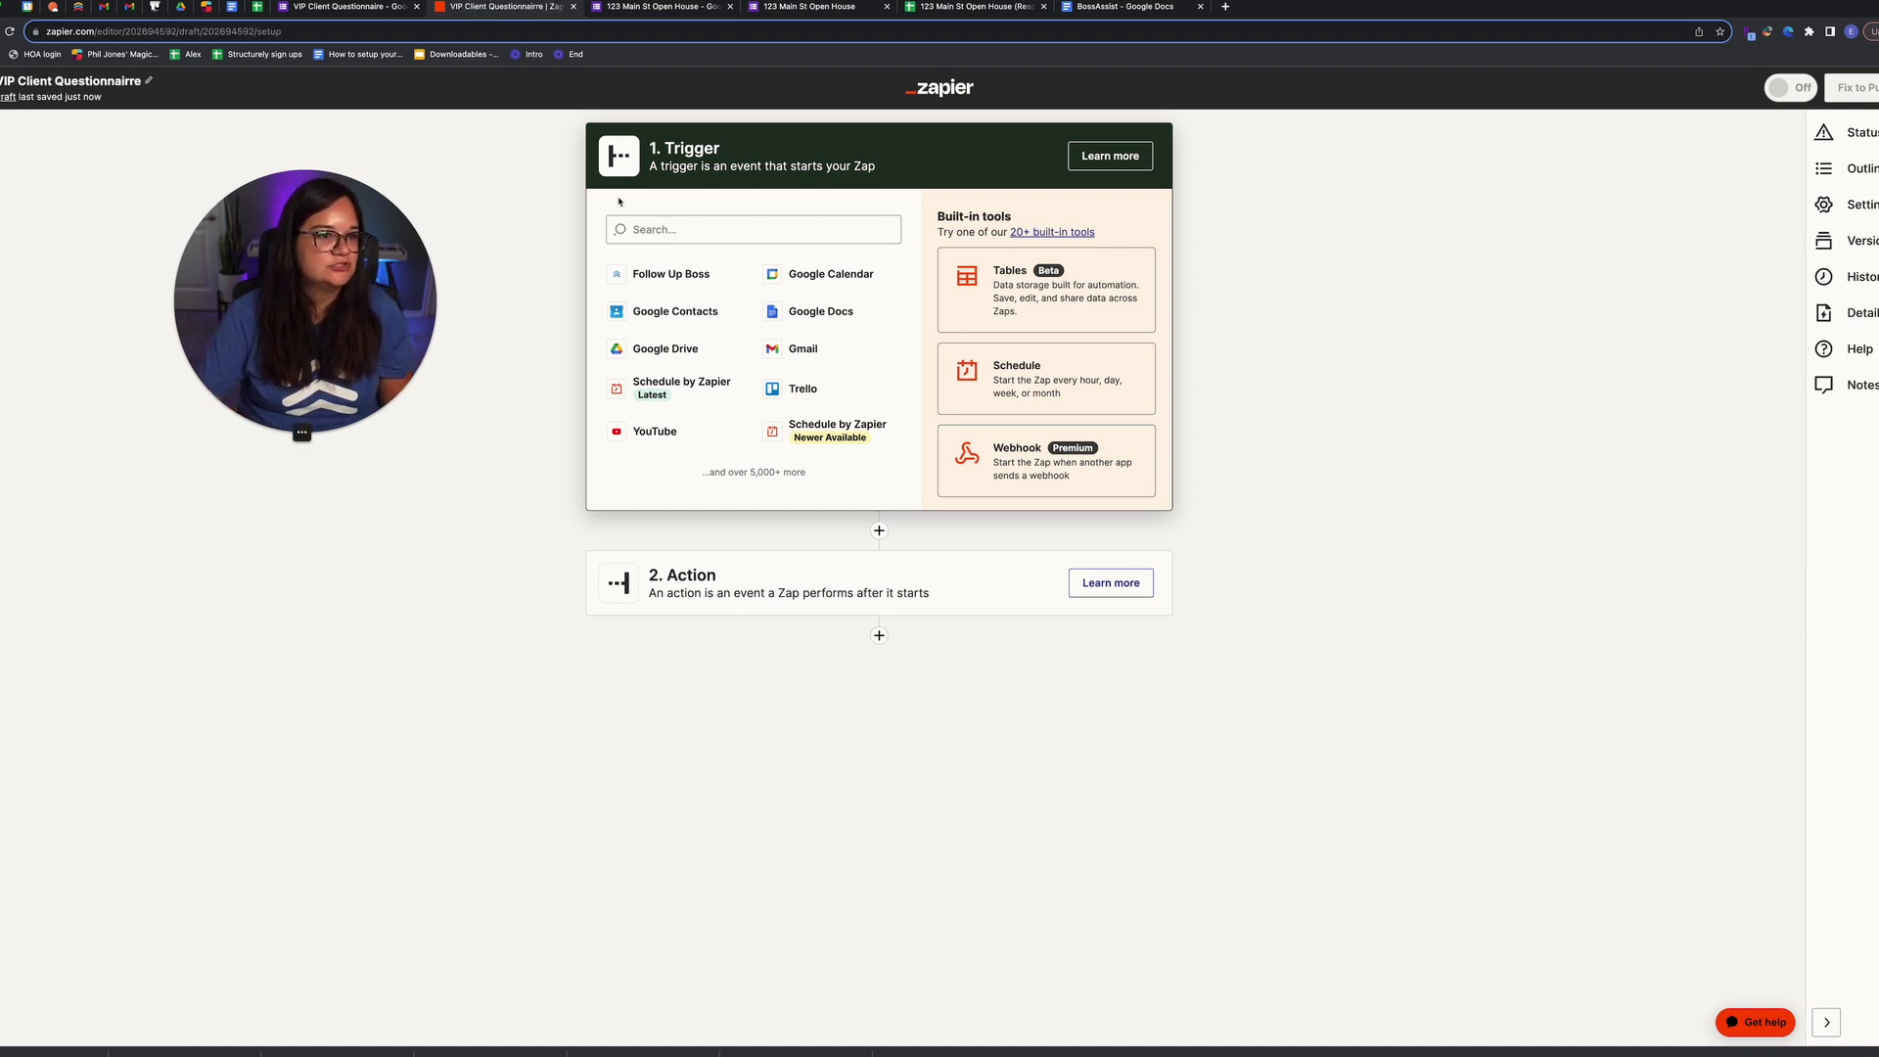
click(691, 227)
Step: Use Google Sheets' New or Updated Spreadsheet Row trigger with the connected Google account
text(sheet)
click(697, 284)
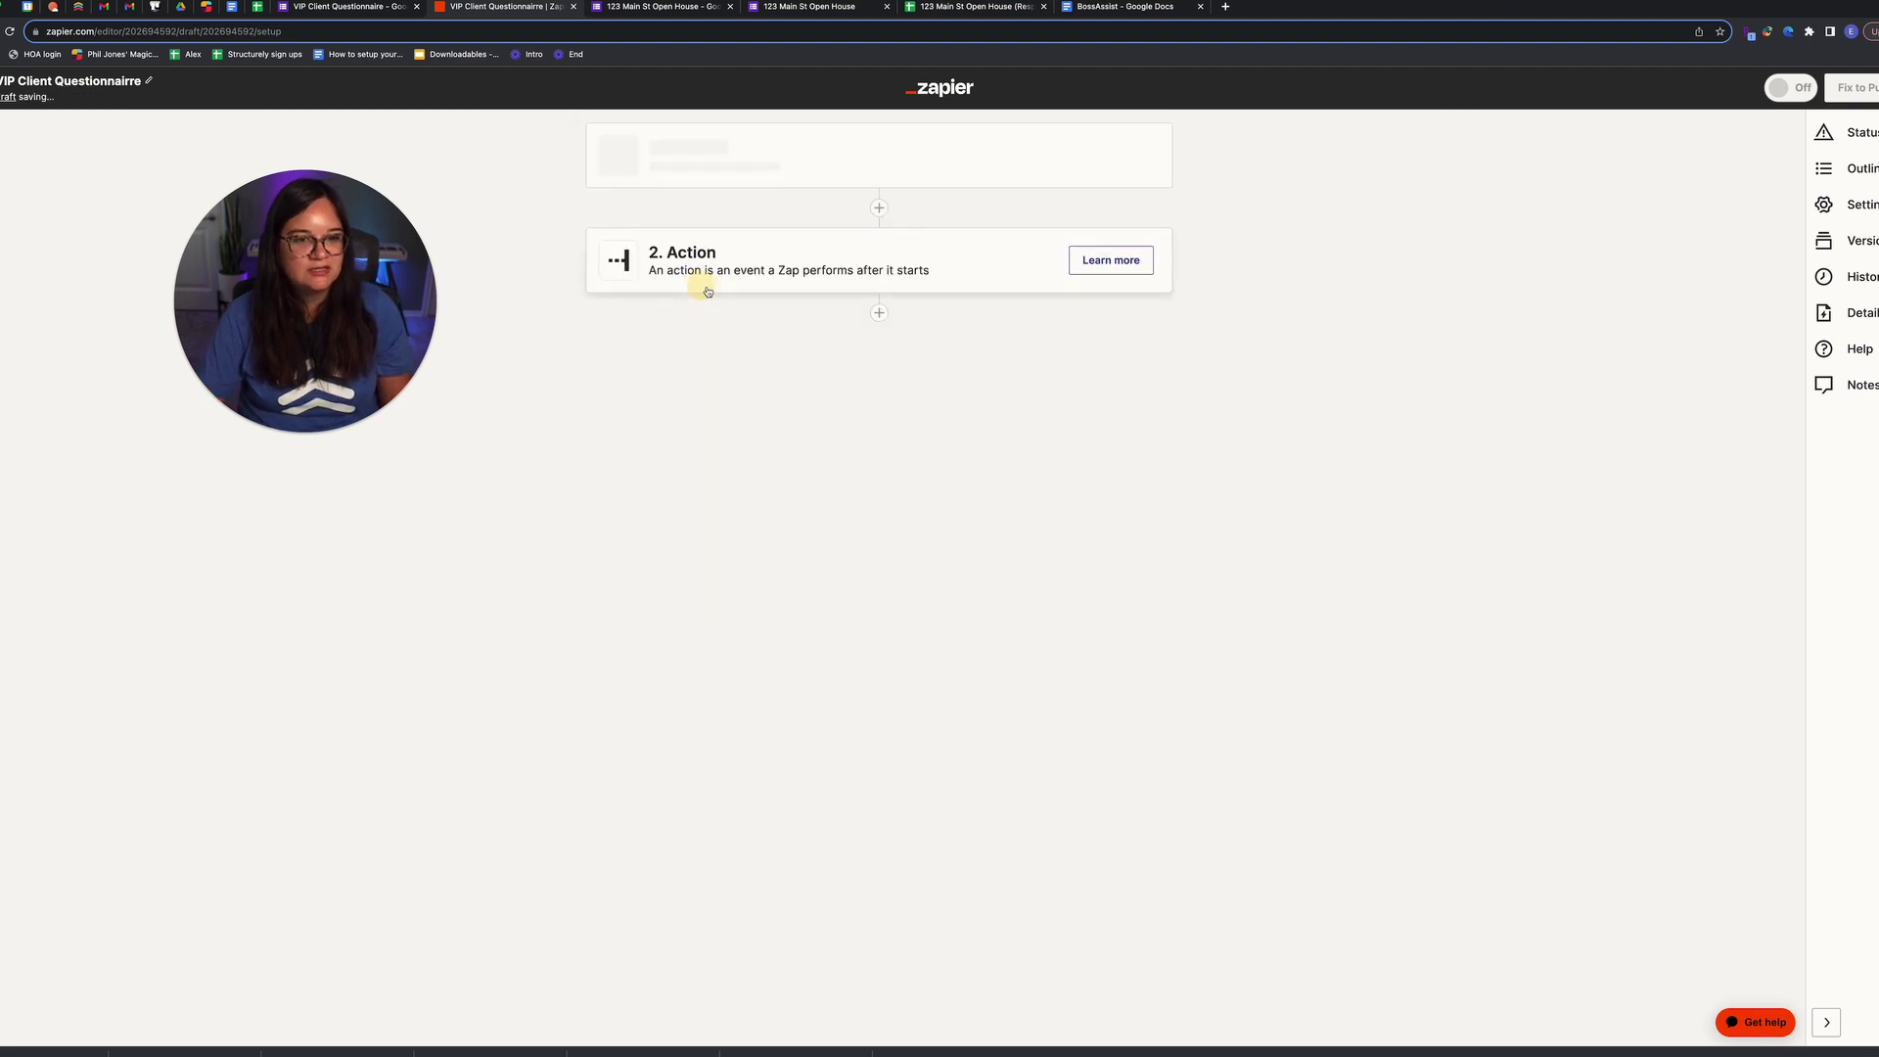
click(712, 328)
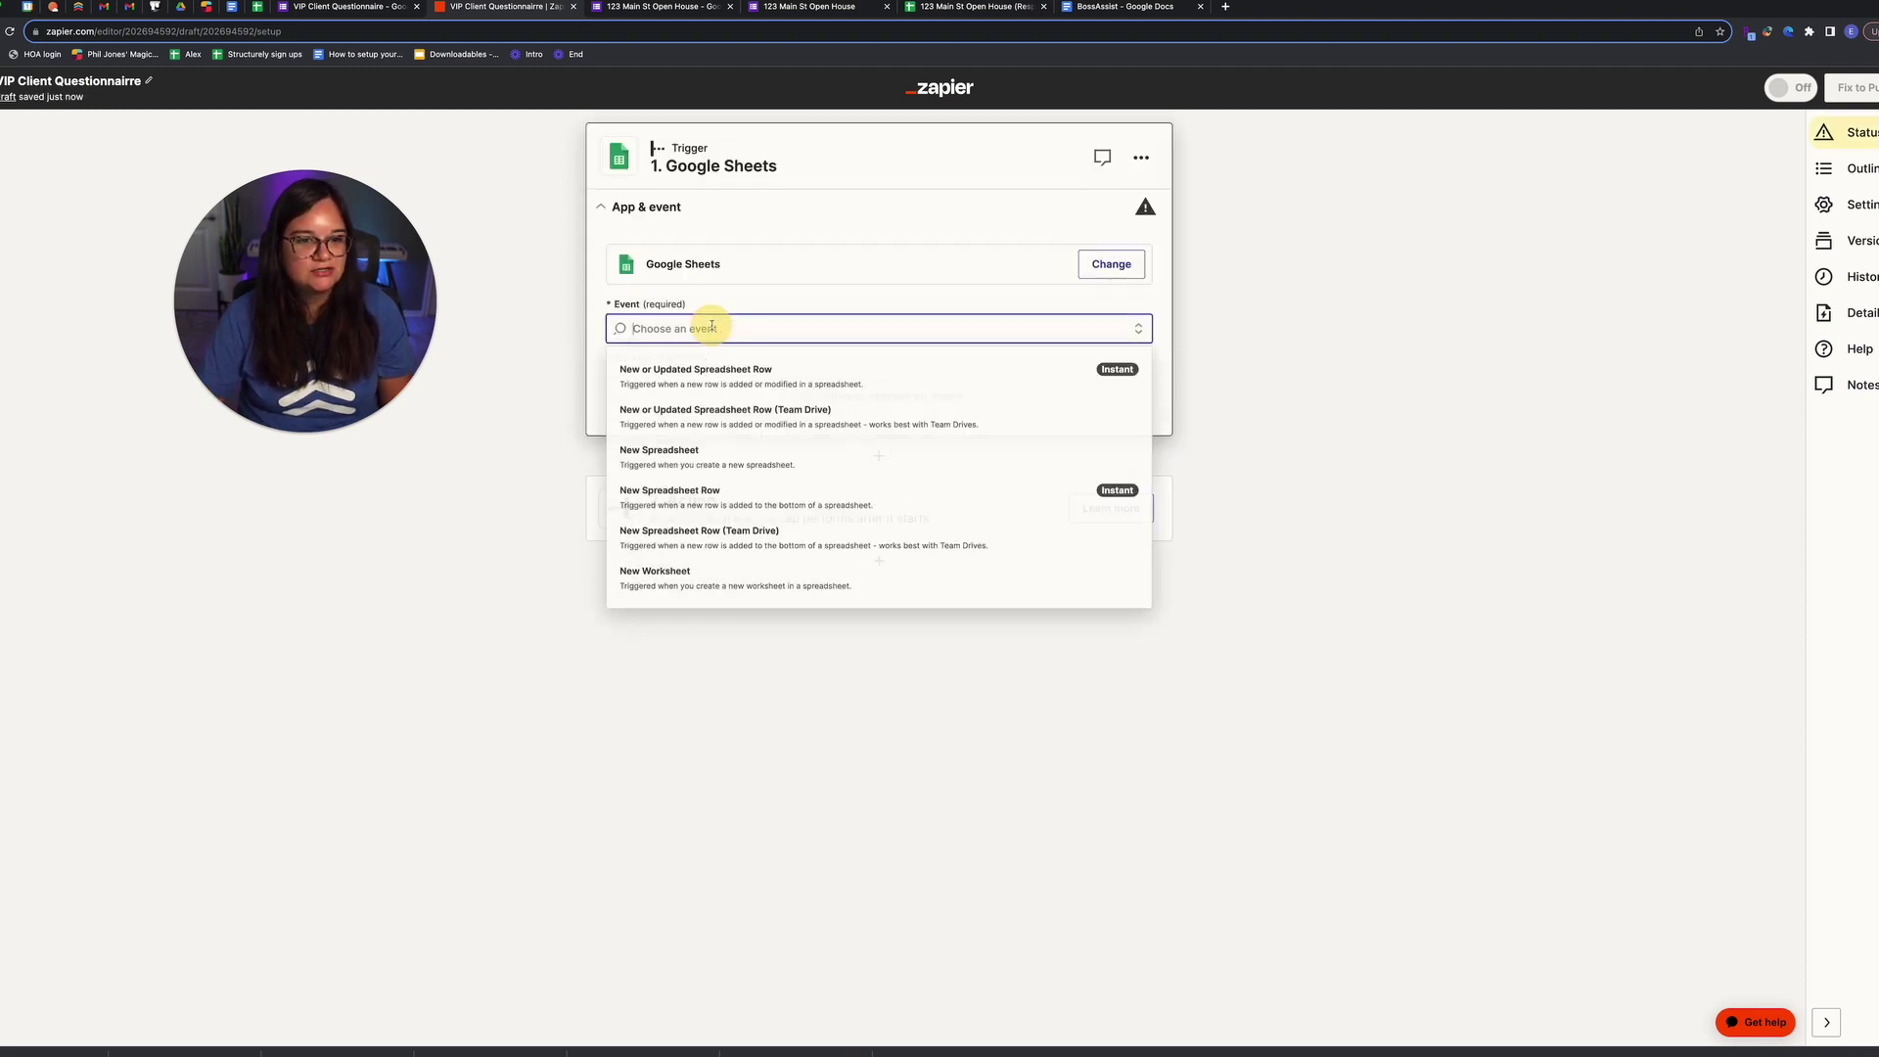
click(740, 370)
click(914, 406)
click(1106, 301)
click(792, 459)
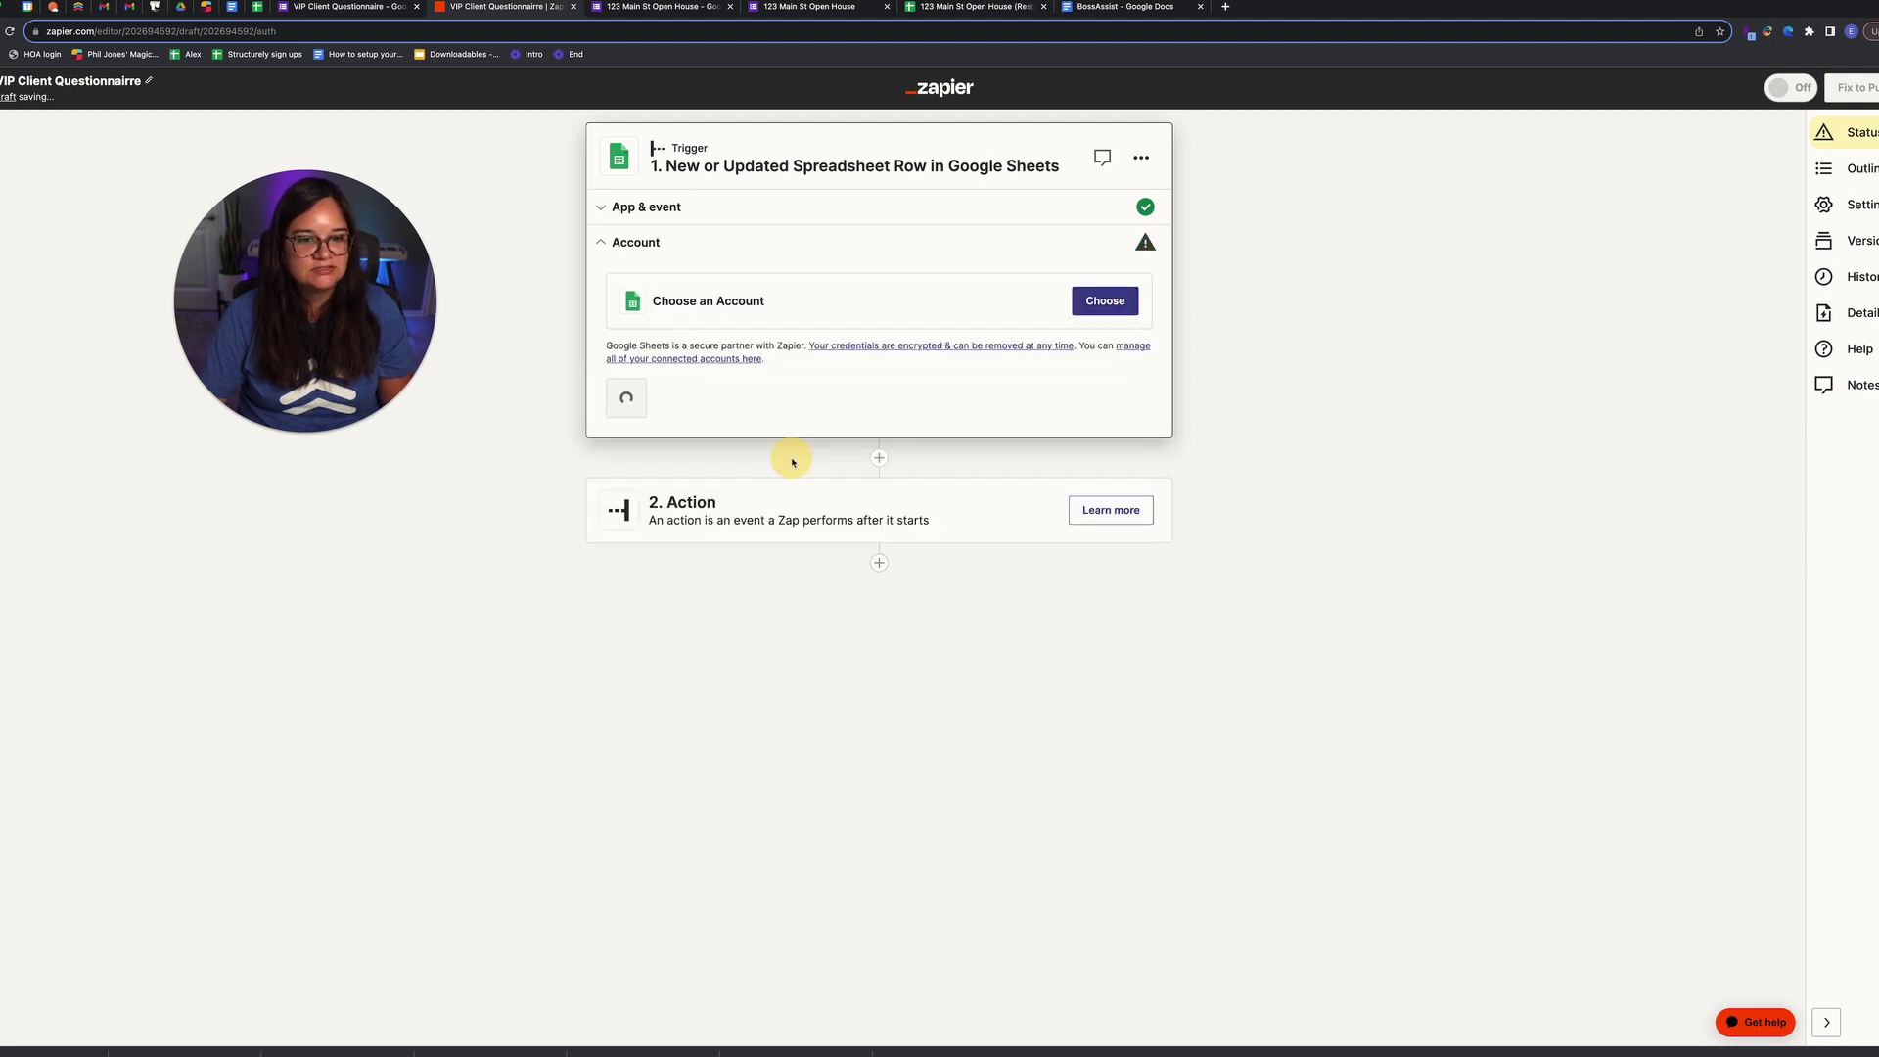
click(669, 407)
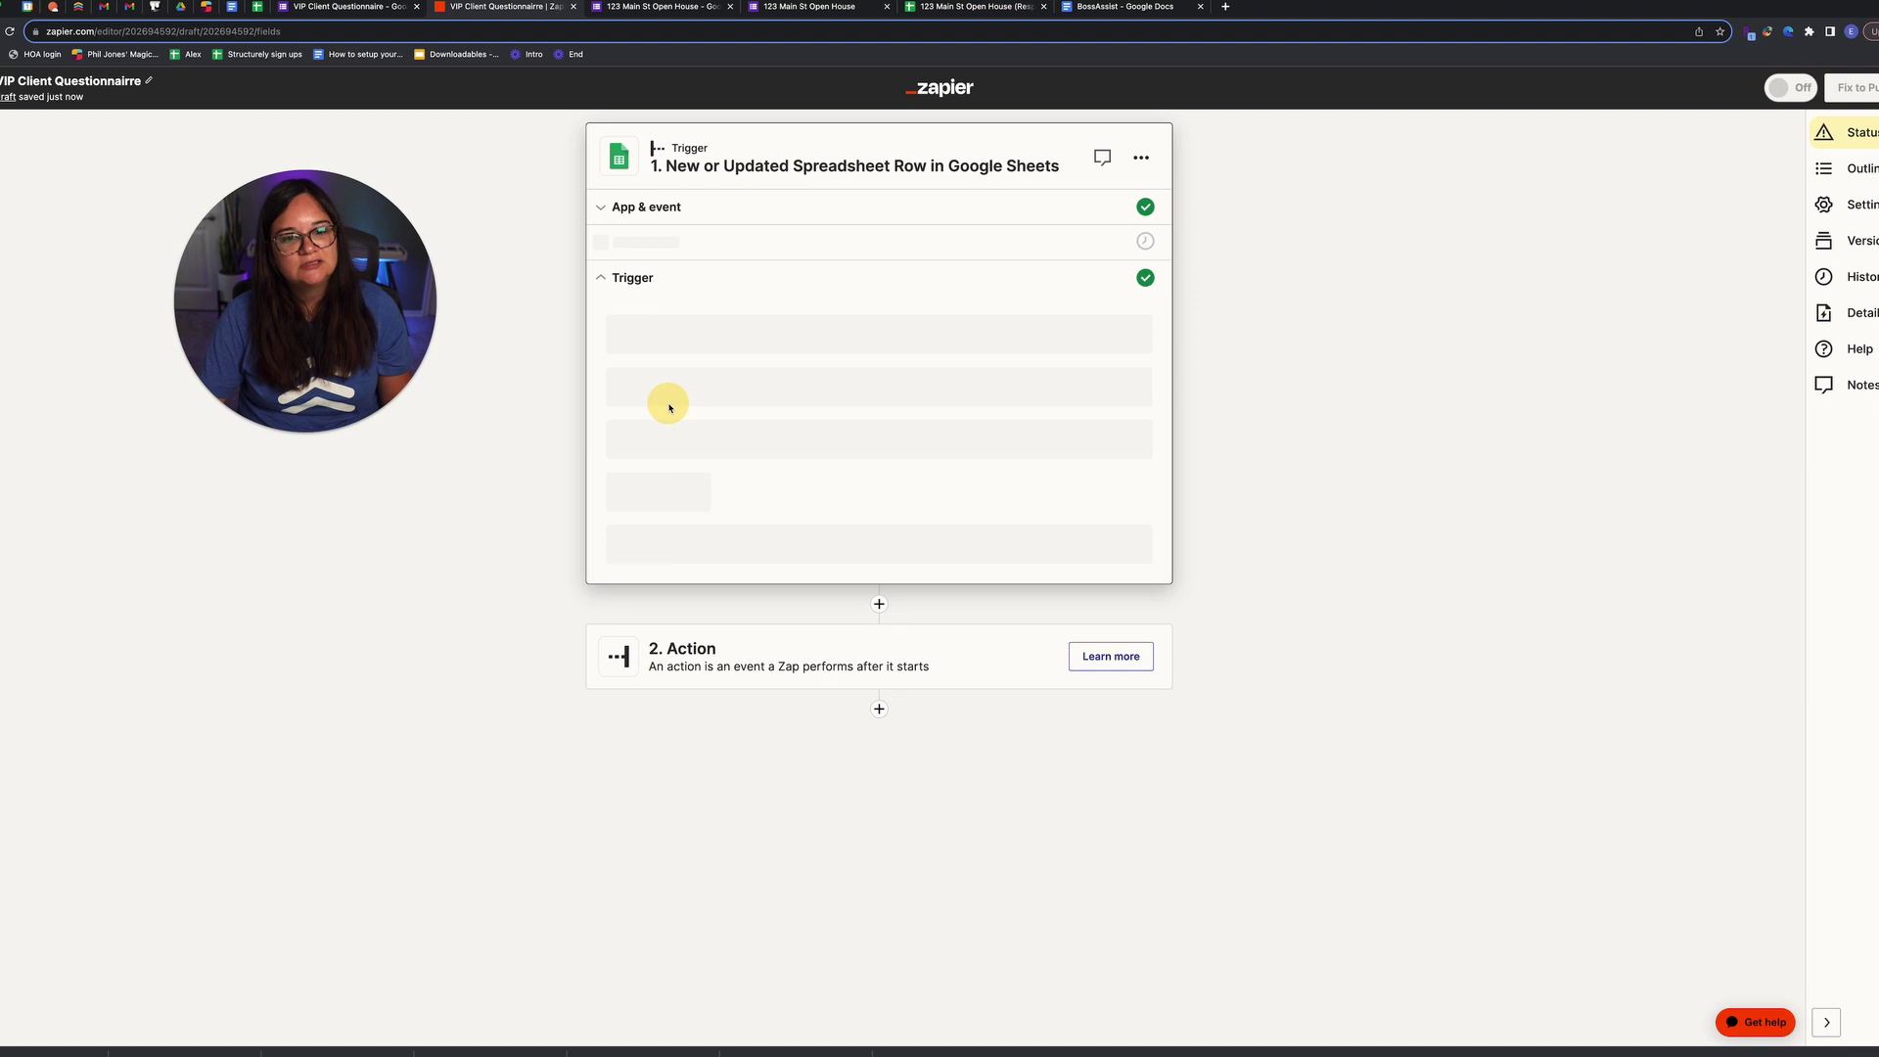
Step: Point the trigger at Form Responses 1 of VIP Client Questionnaire (Responses) and test it
click(694, 408)
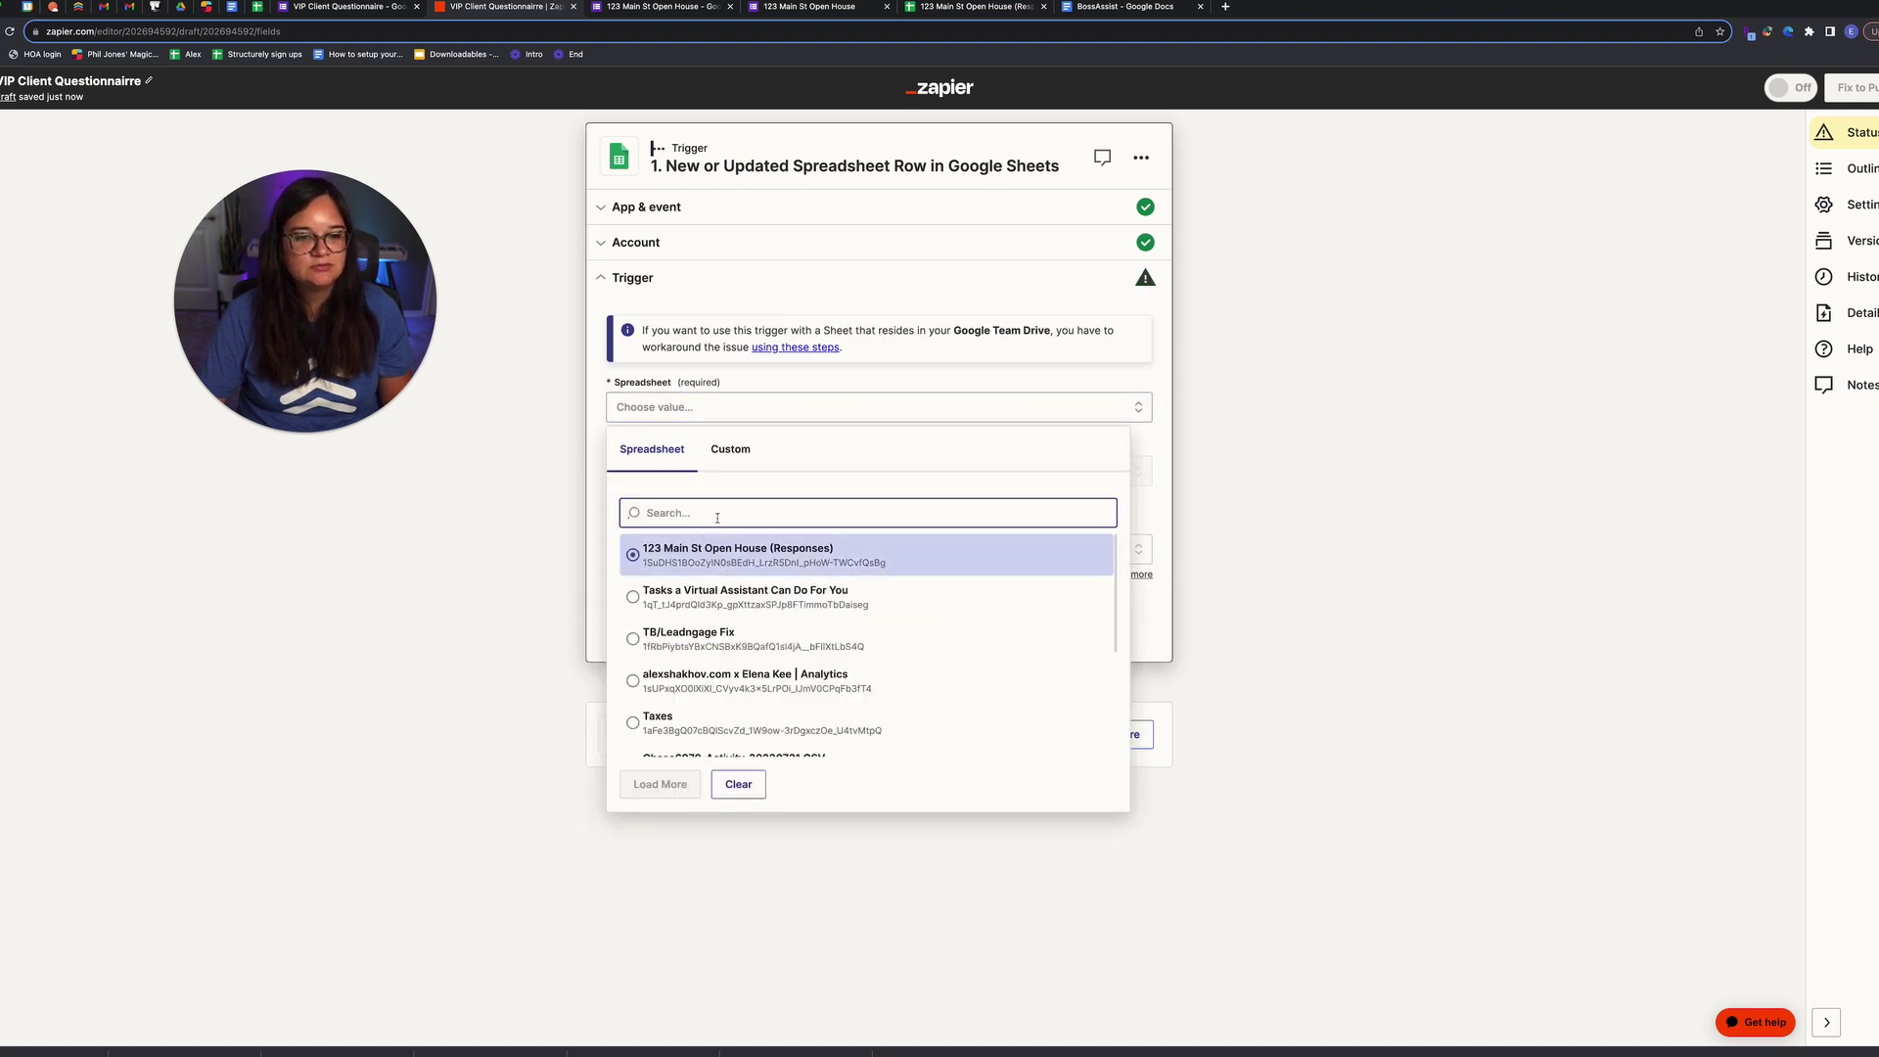
text(vip)
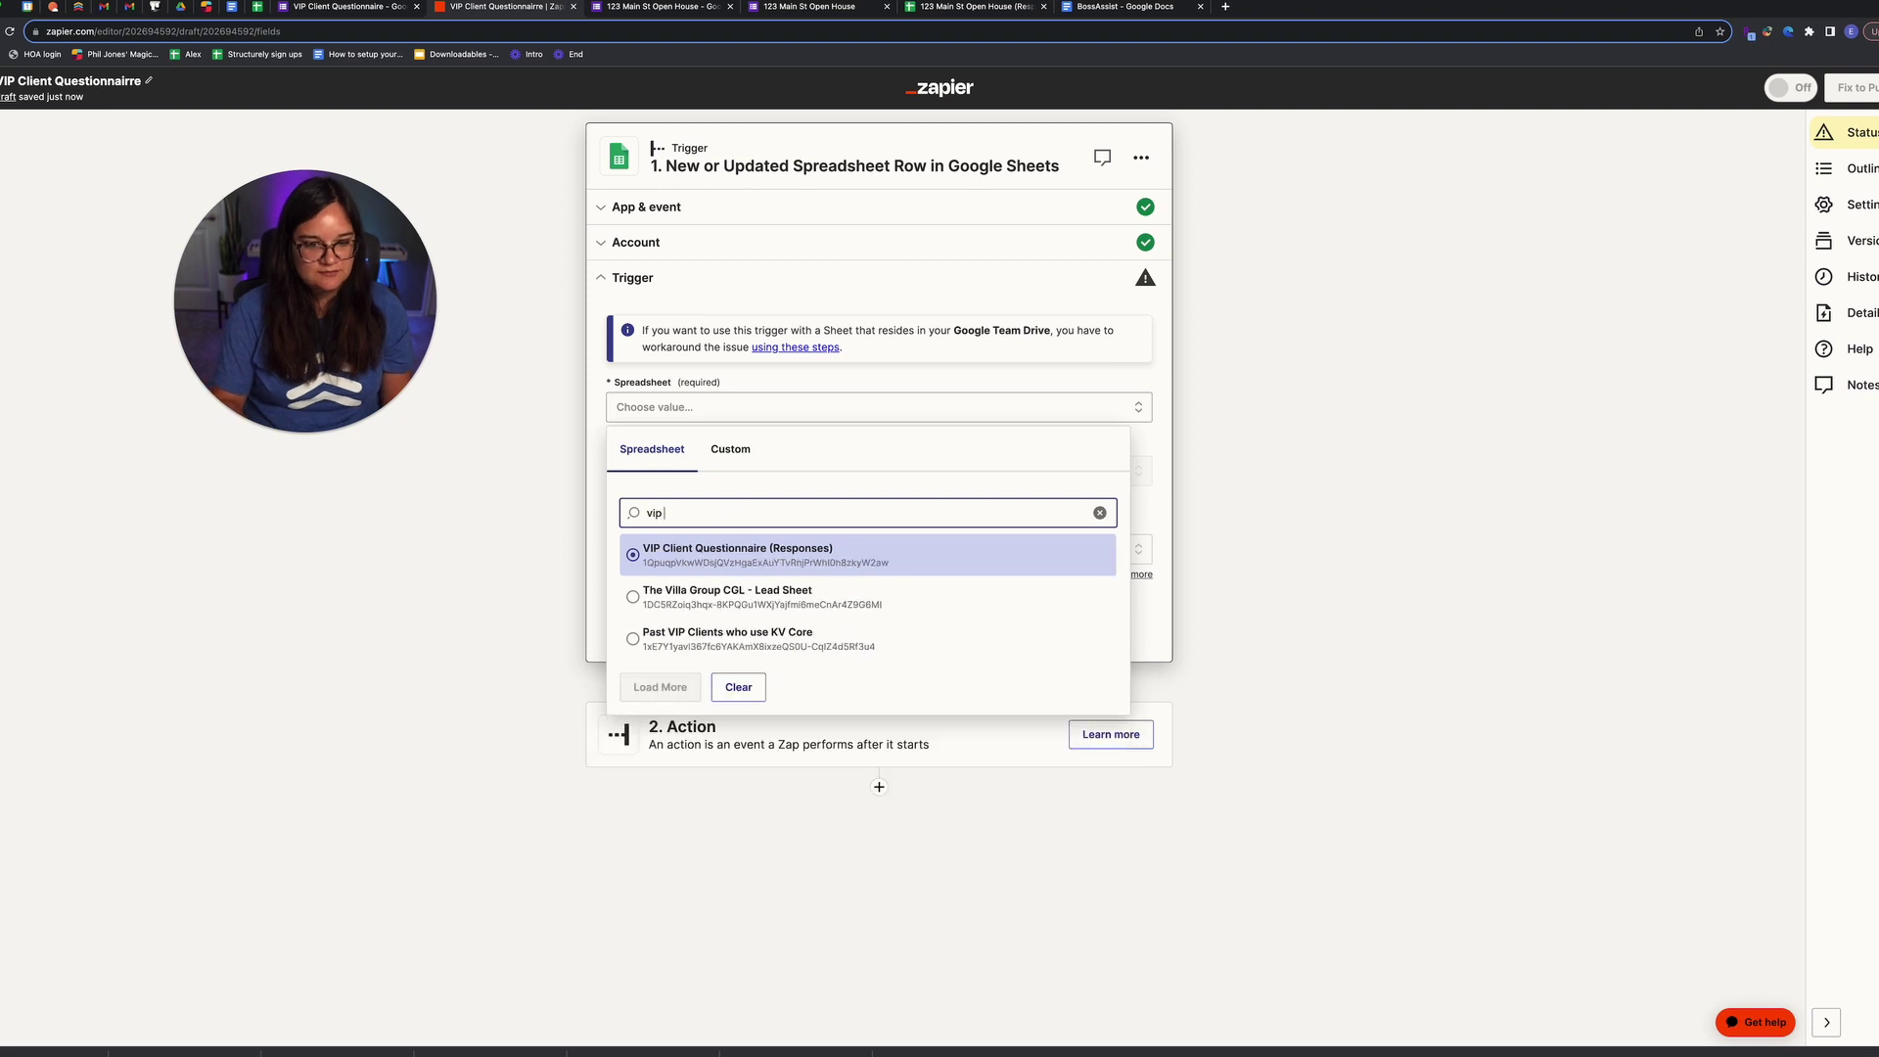
click(728, 556)
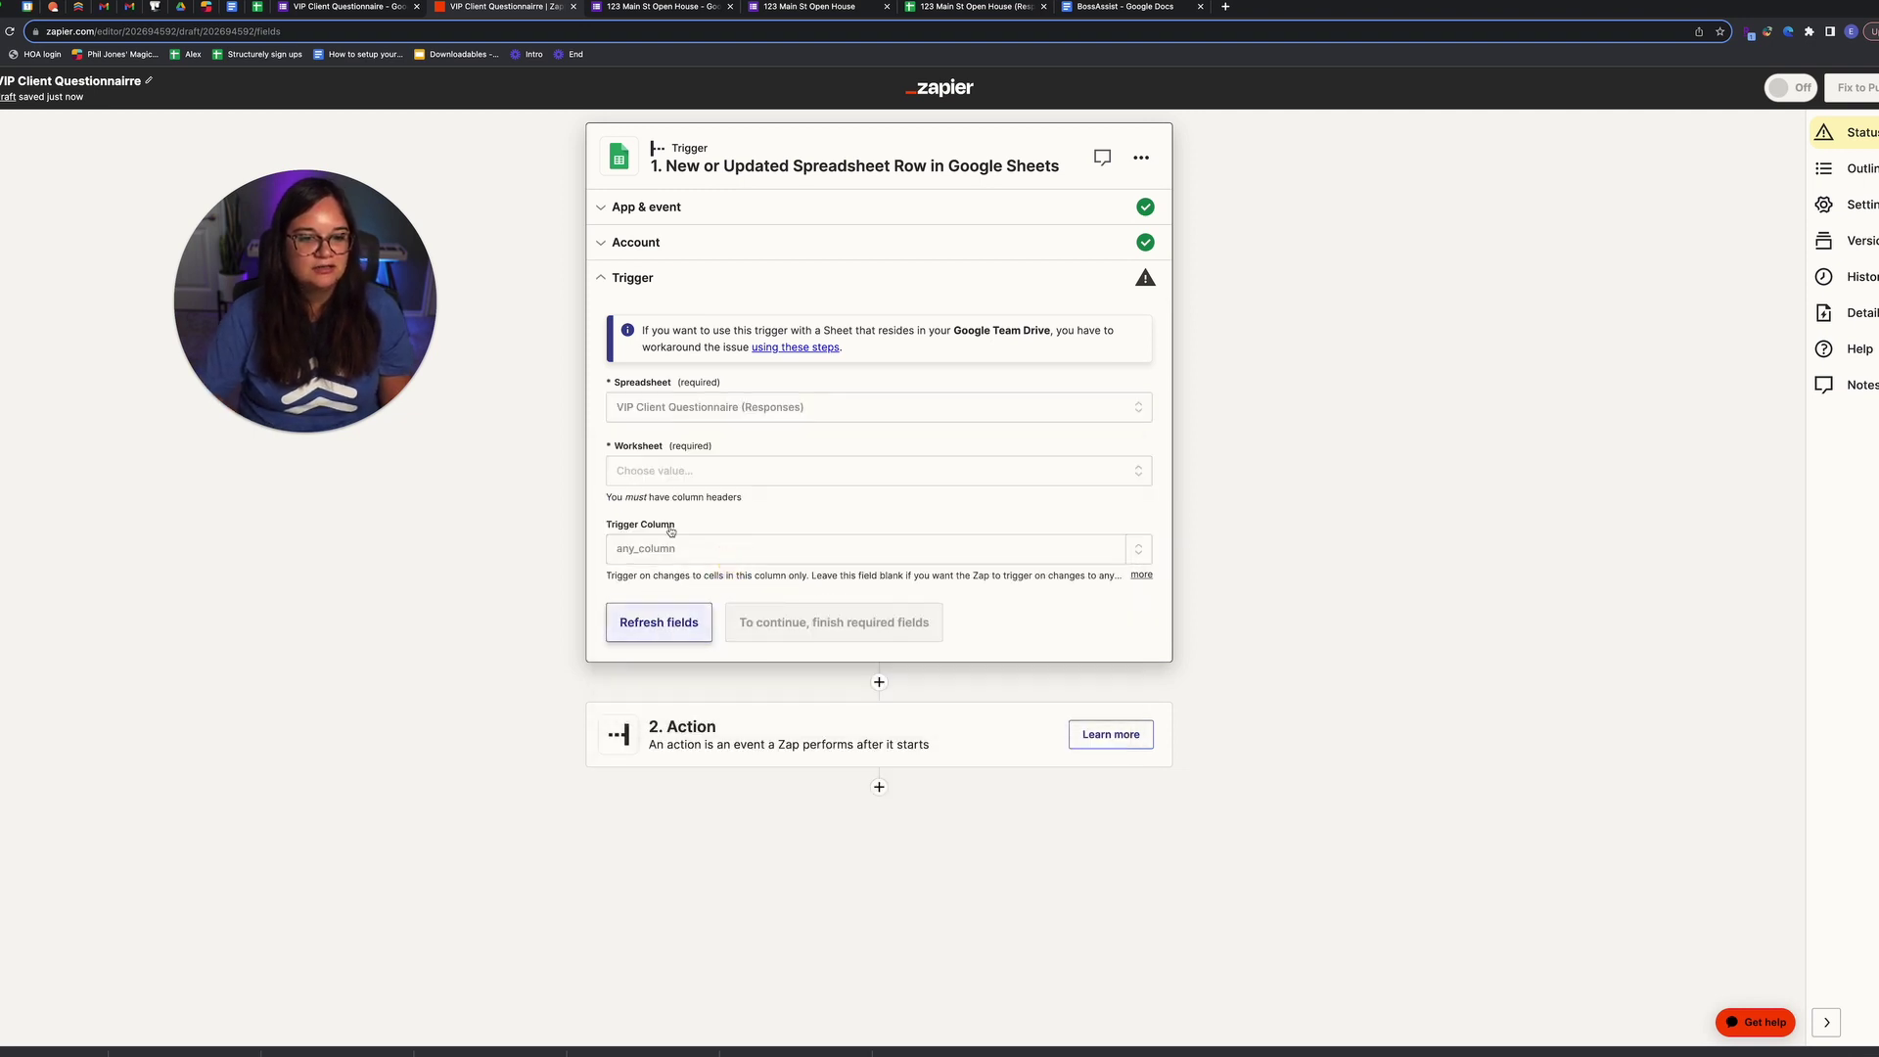
click(681, 470)
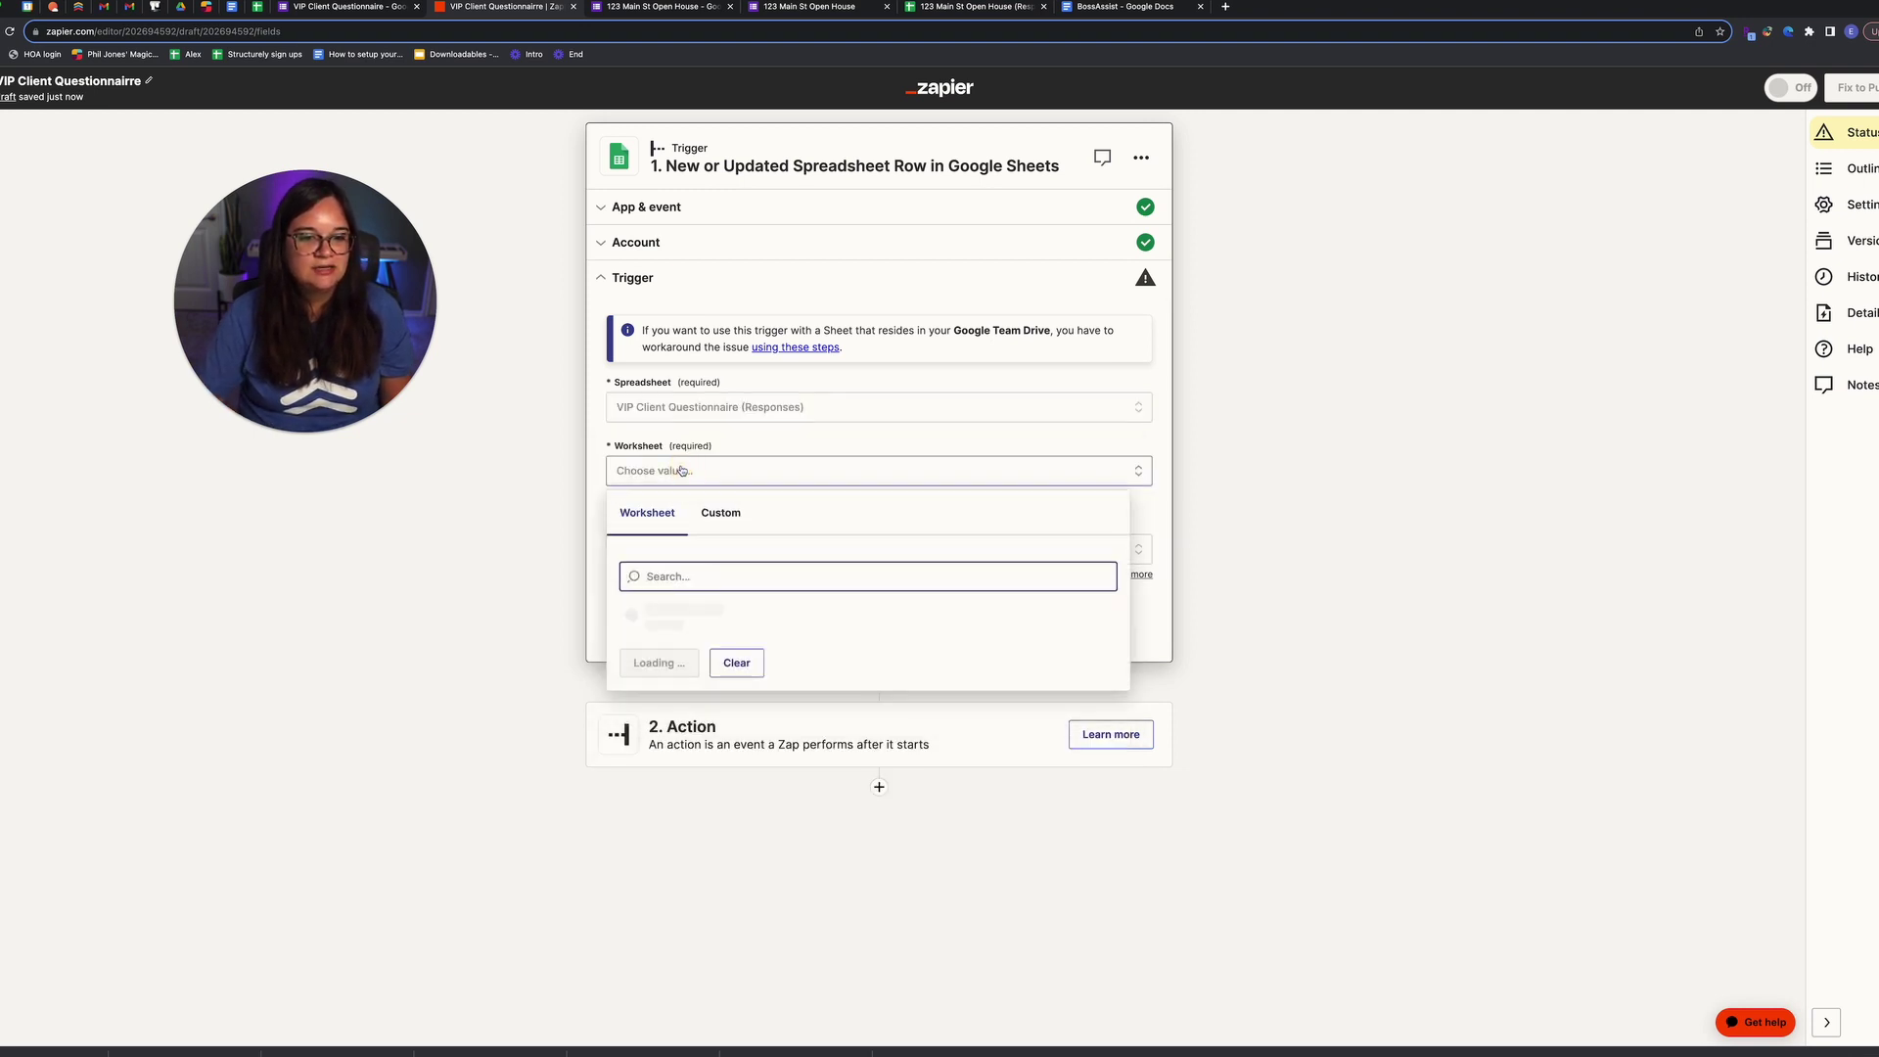
click(686, 614)
click(798, 624)
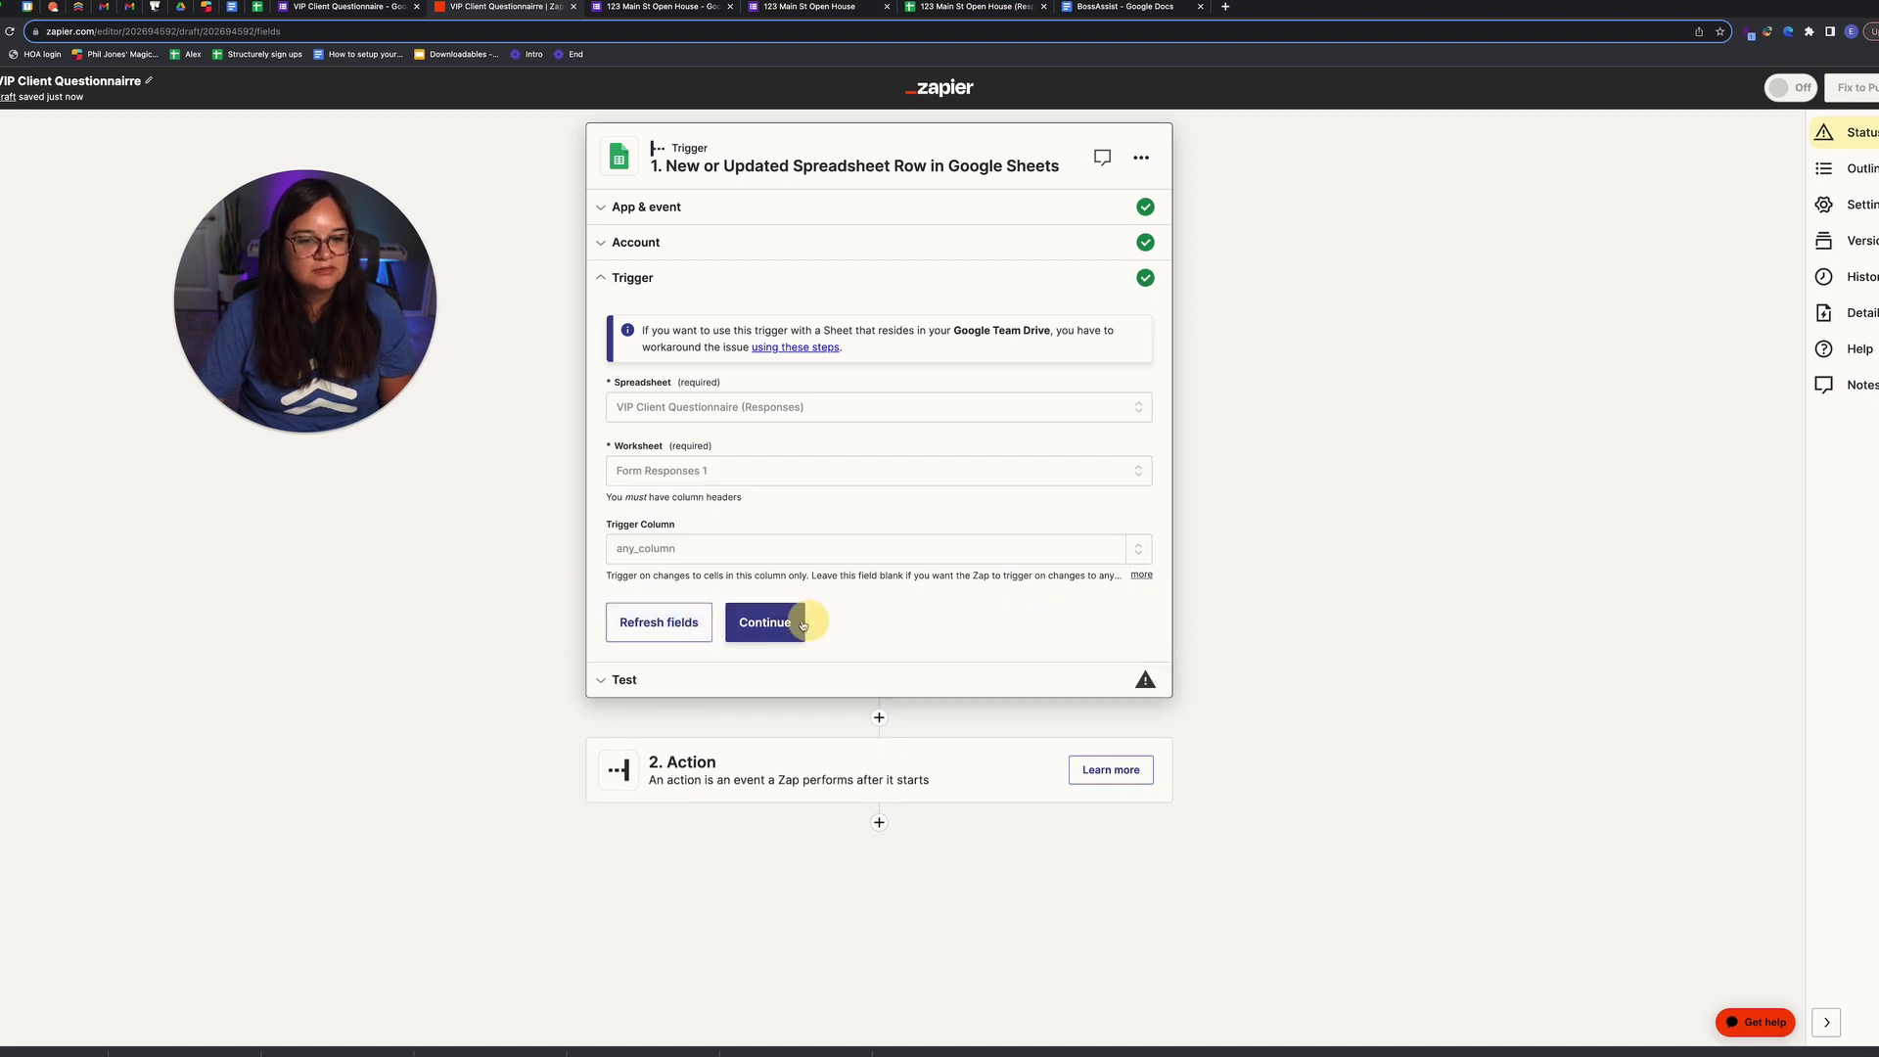
click(879, 544)
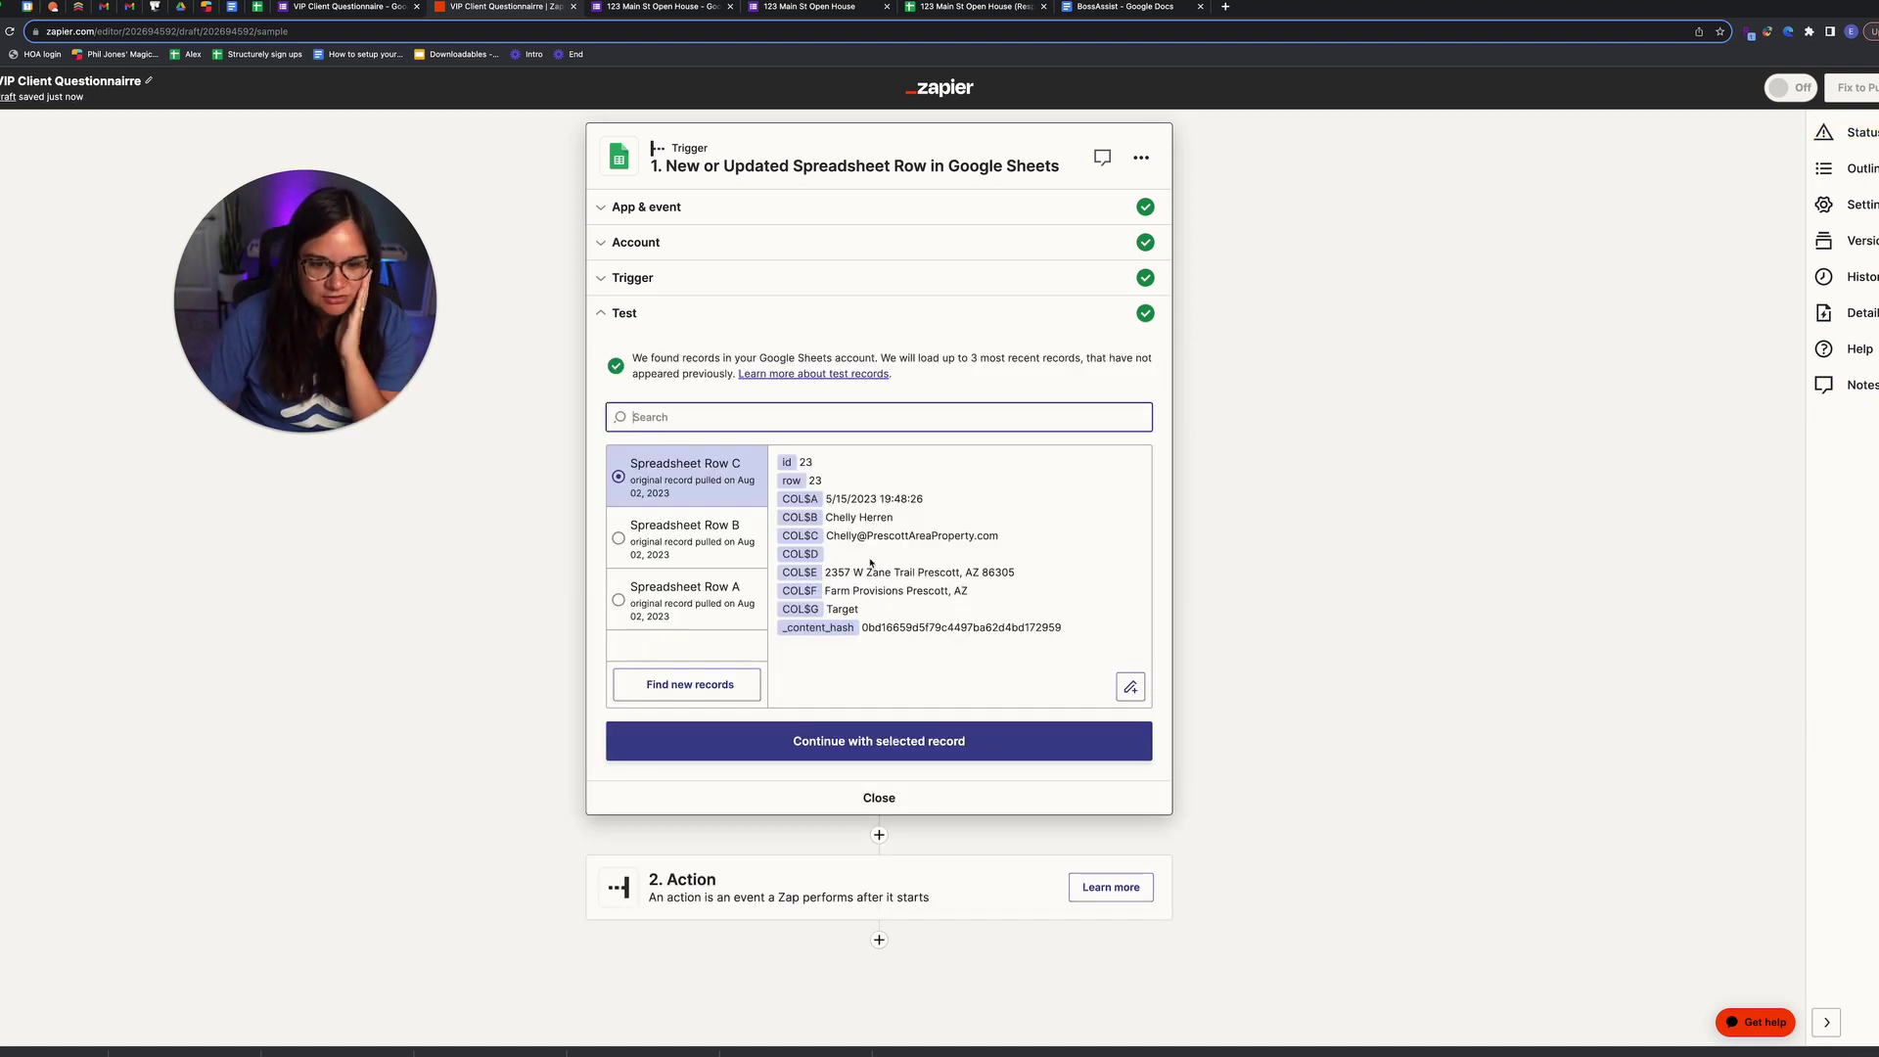
click(868, 742)
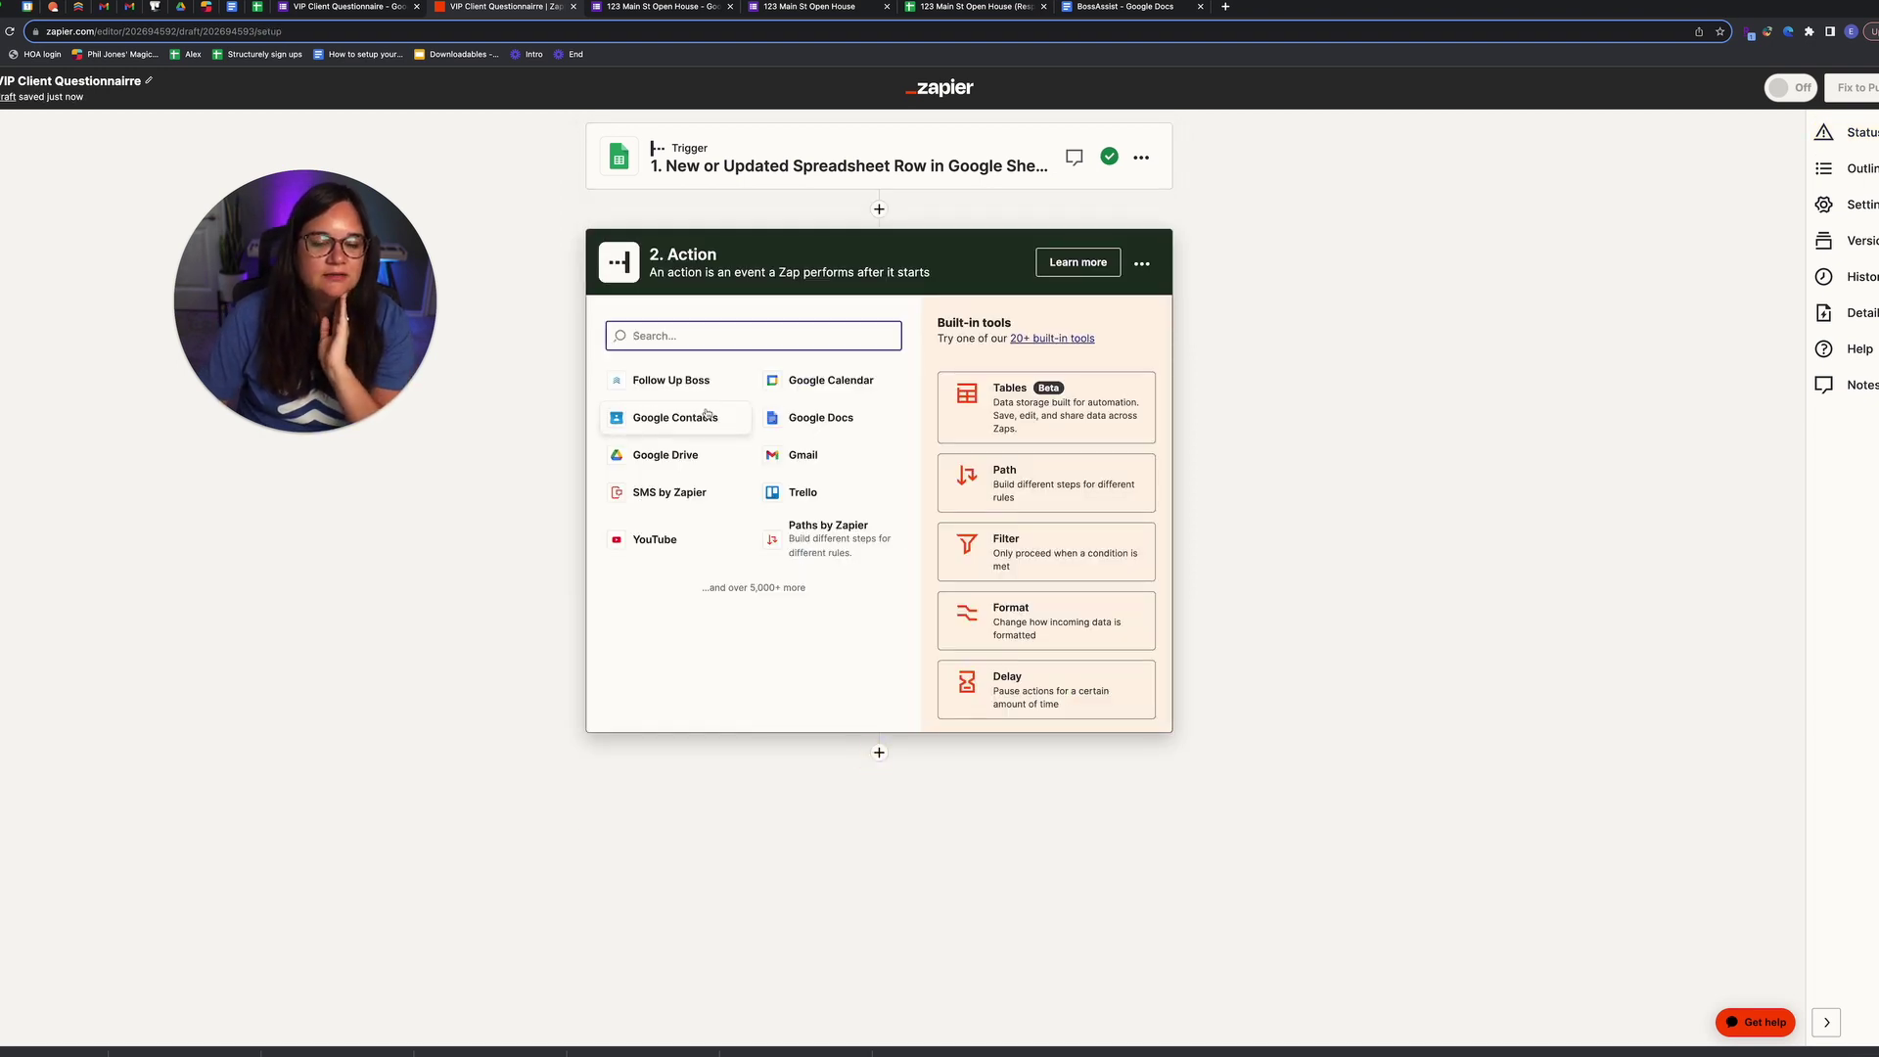
Step: Make the action Follow Up Boss's New Inquiry or Website Event using the connected account
click(672, 380)
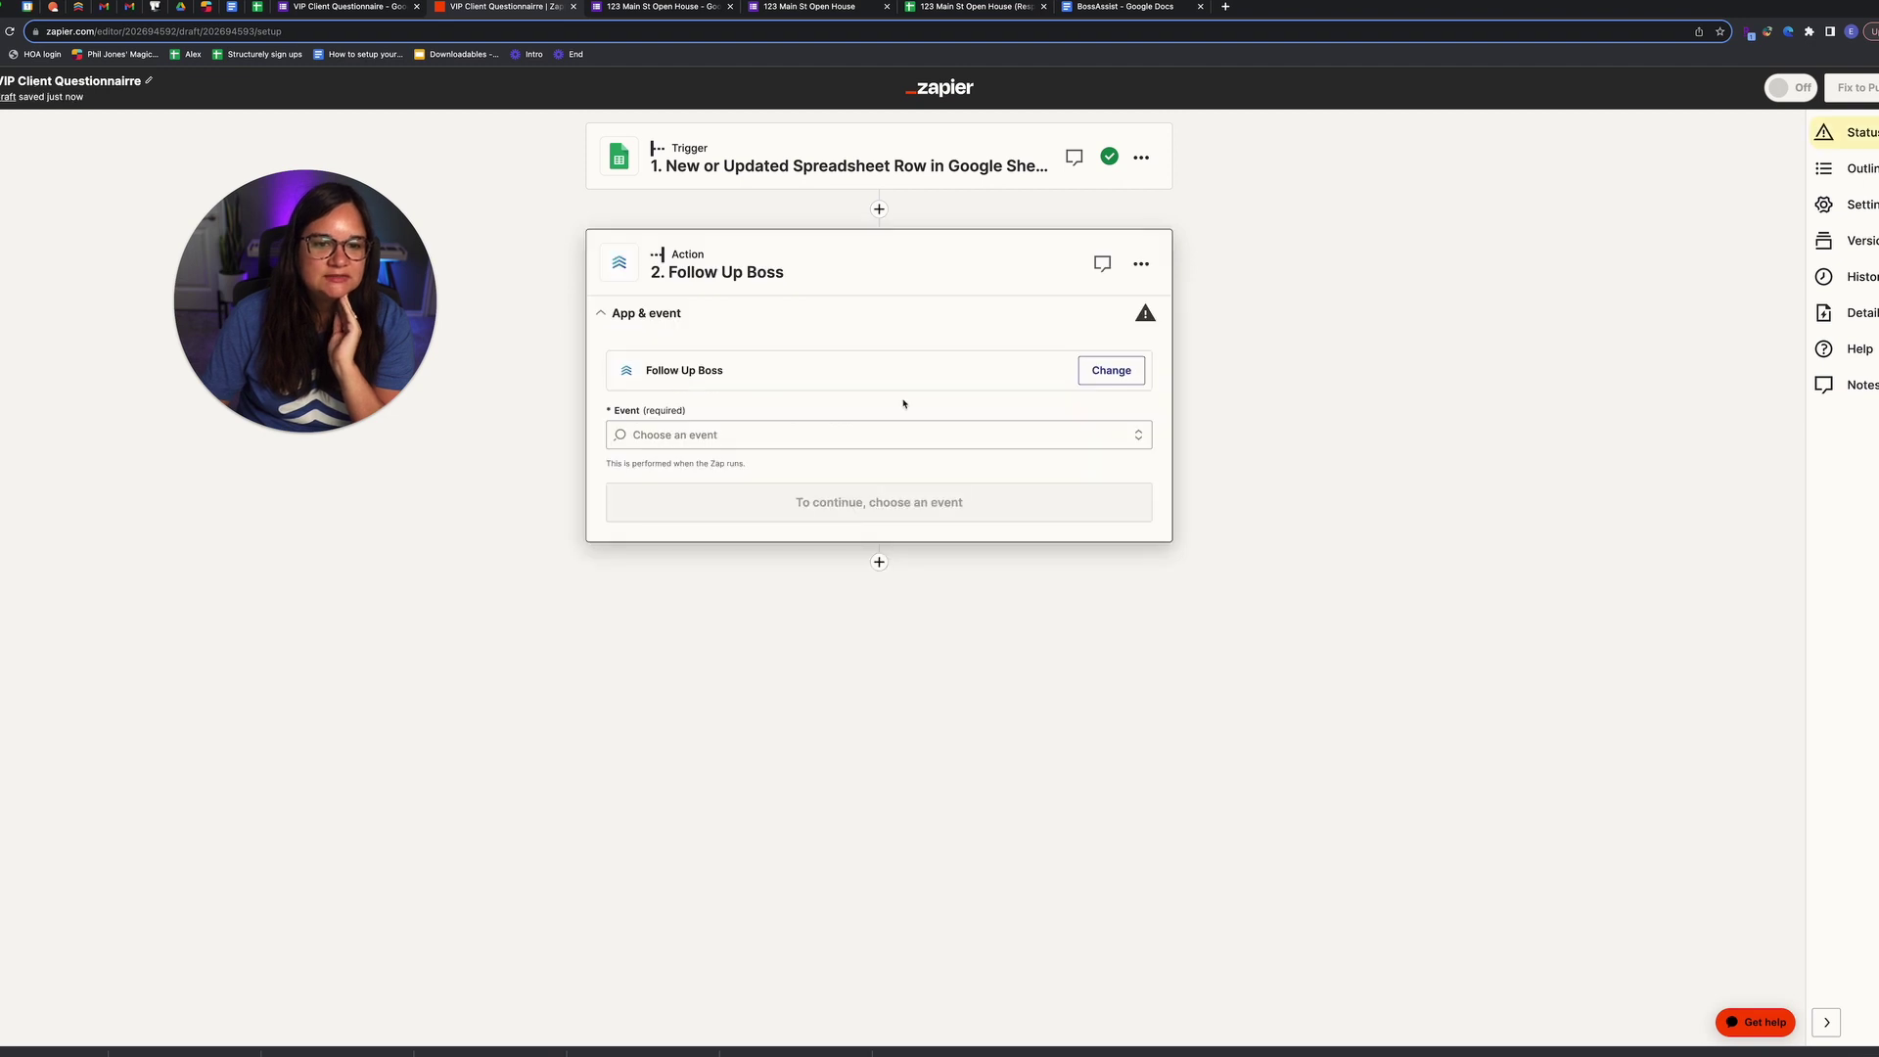
click(849, 433)
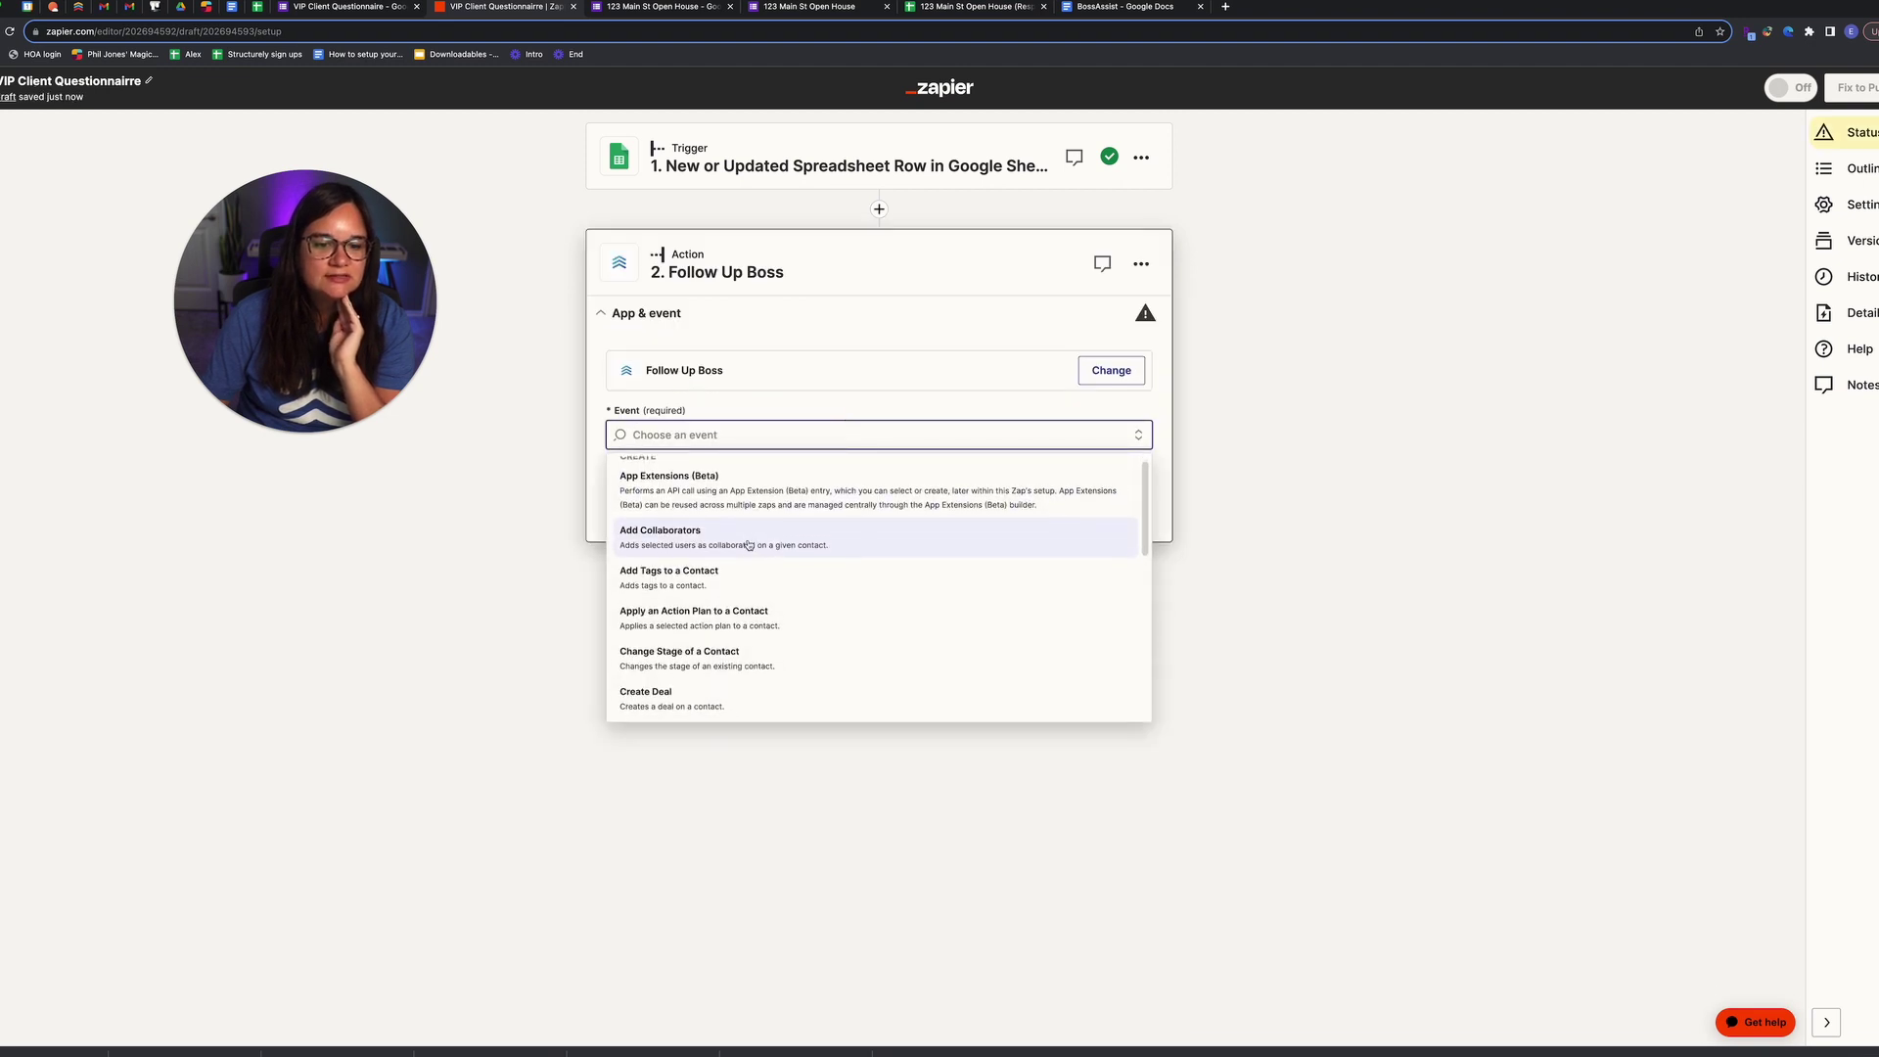
scroll(746, 578, down, 1)
scroll(752, 599, down, 5)
scroll(750, 623, down, 1)
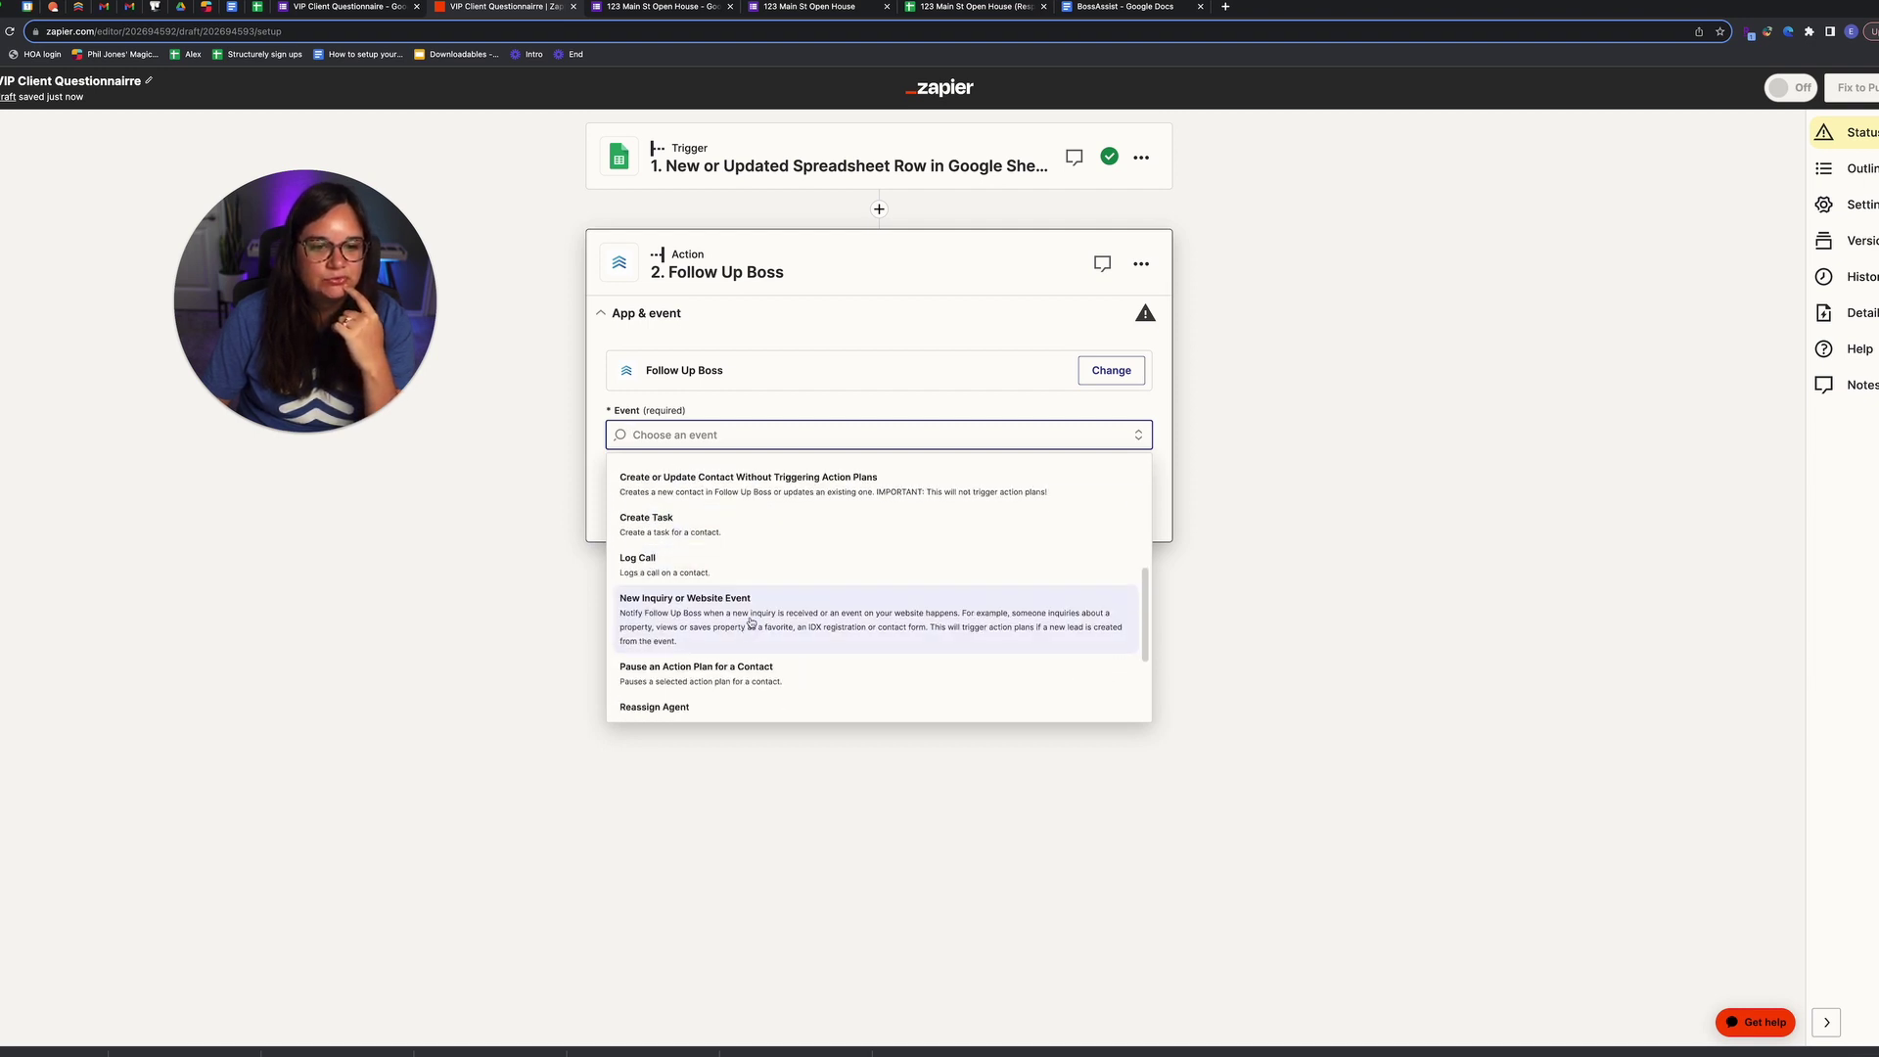
scroll(750, 621, up, 8)
scroll(751, 622, down, 7)
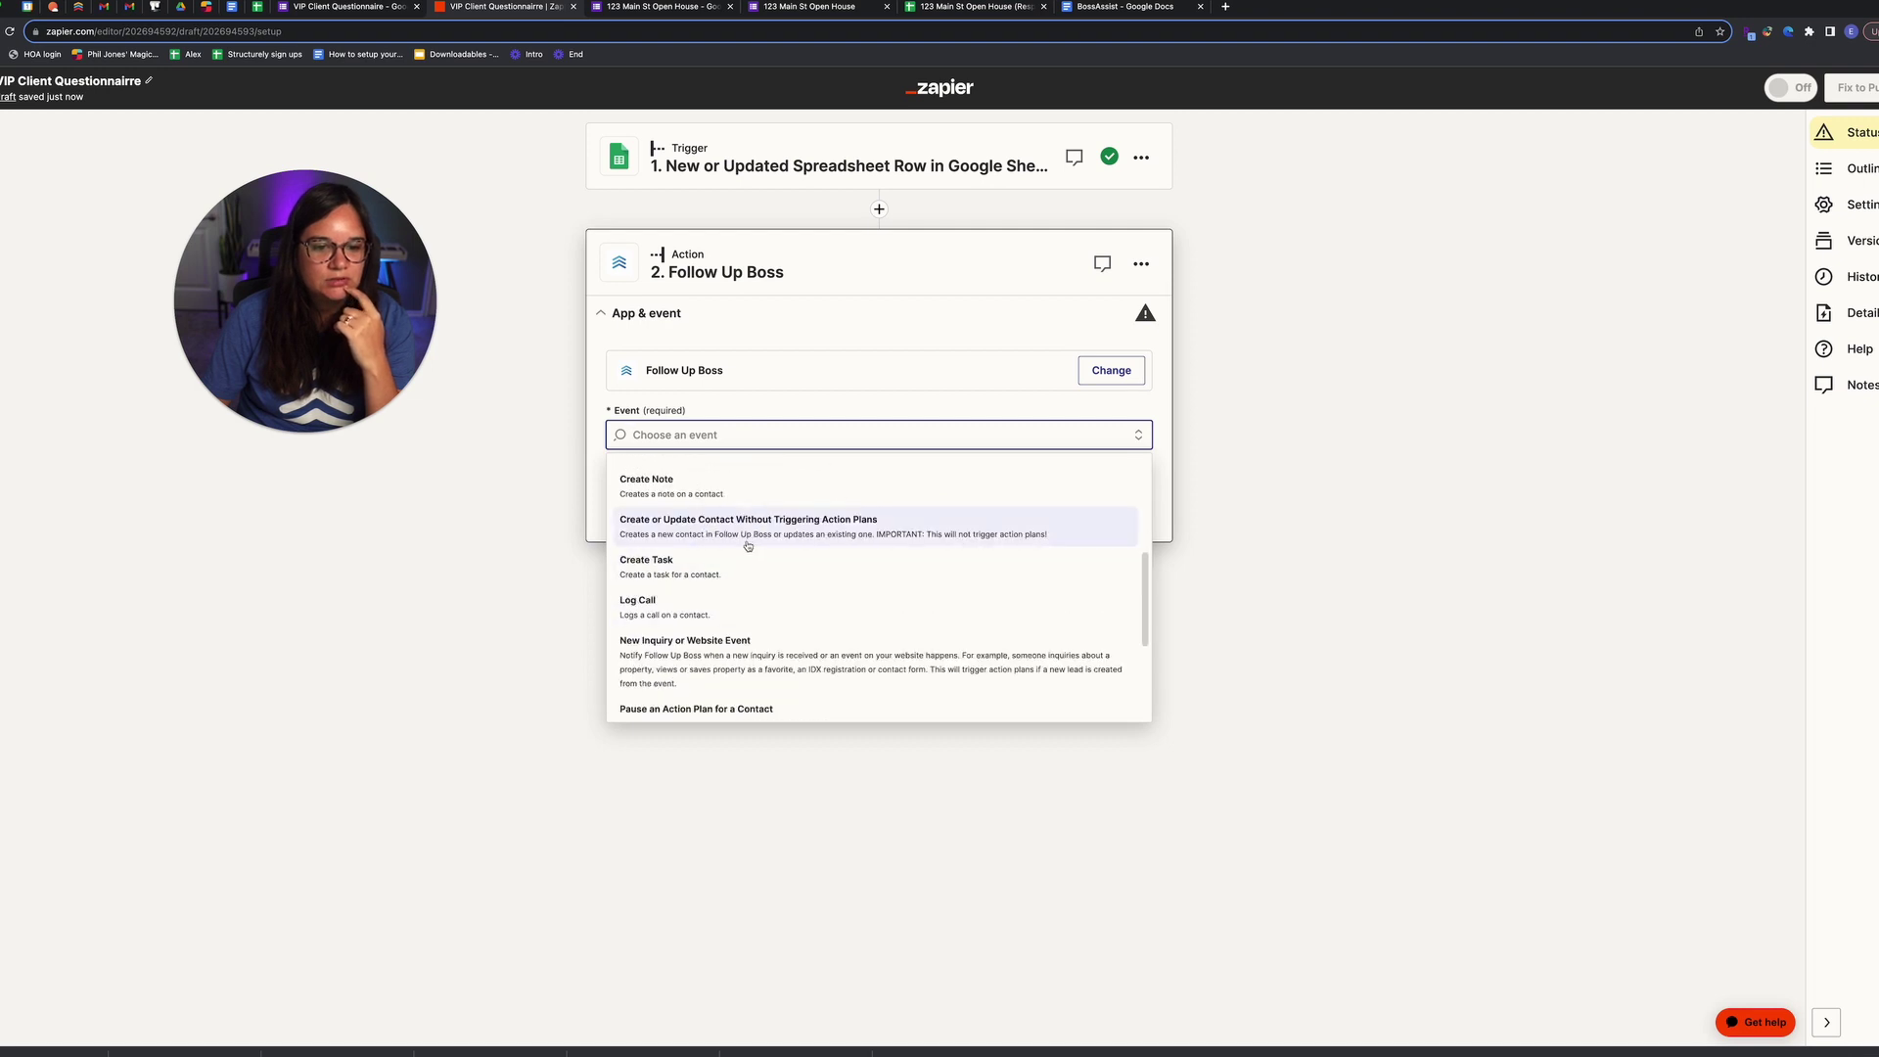
click(735, 641)
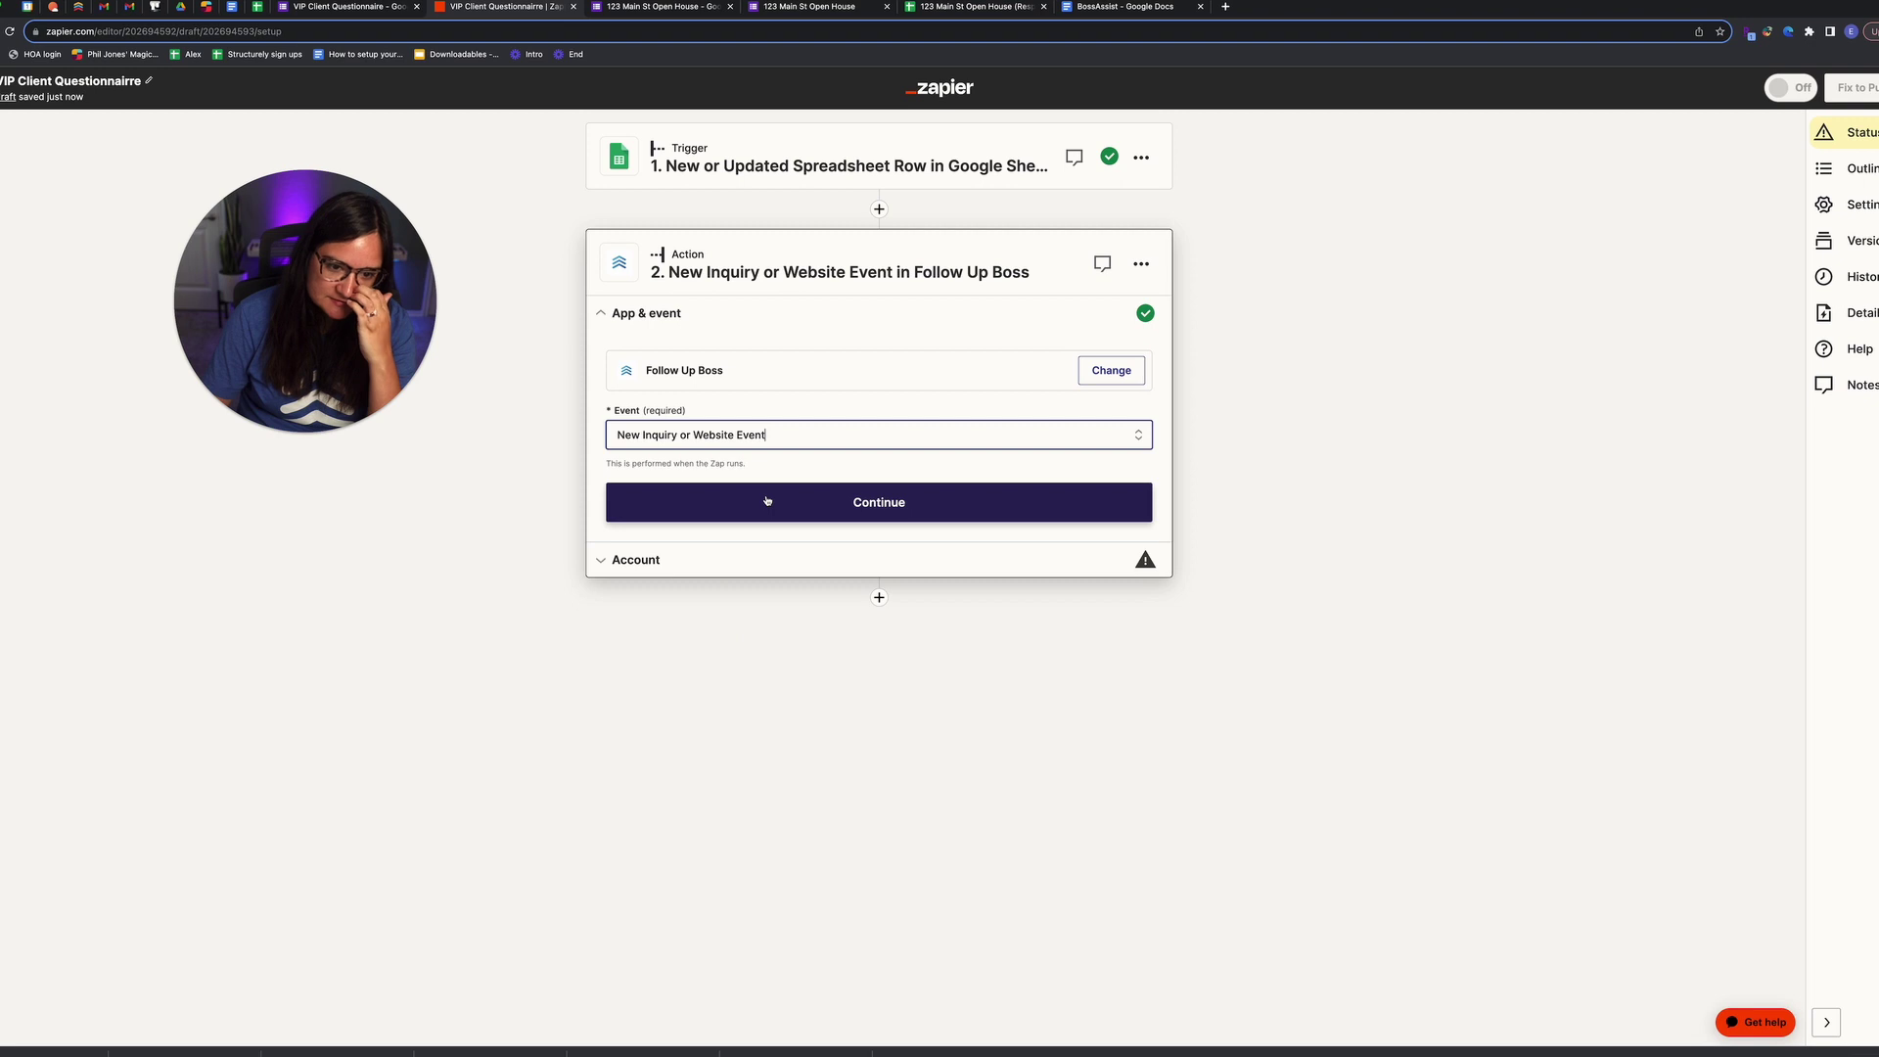
click(767, 500)
click(1105, 407)
click(724, 527)
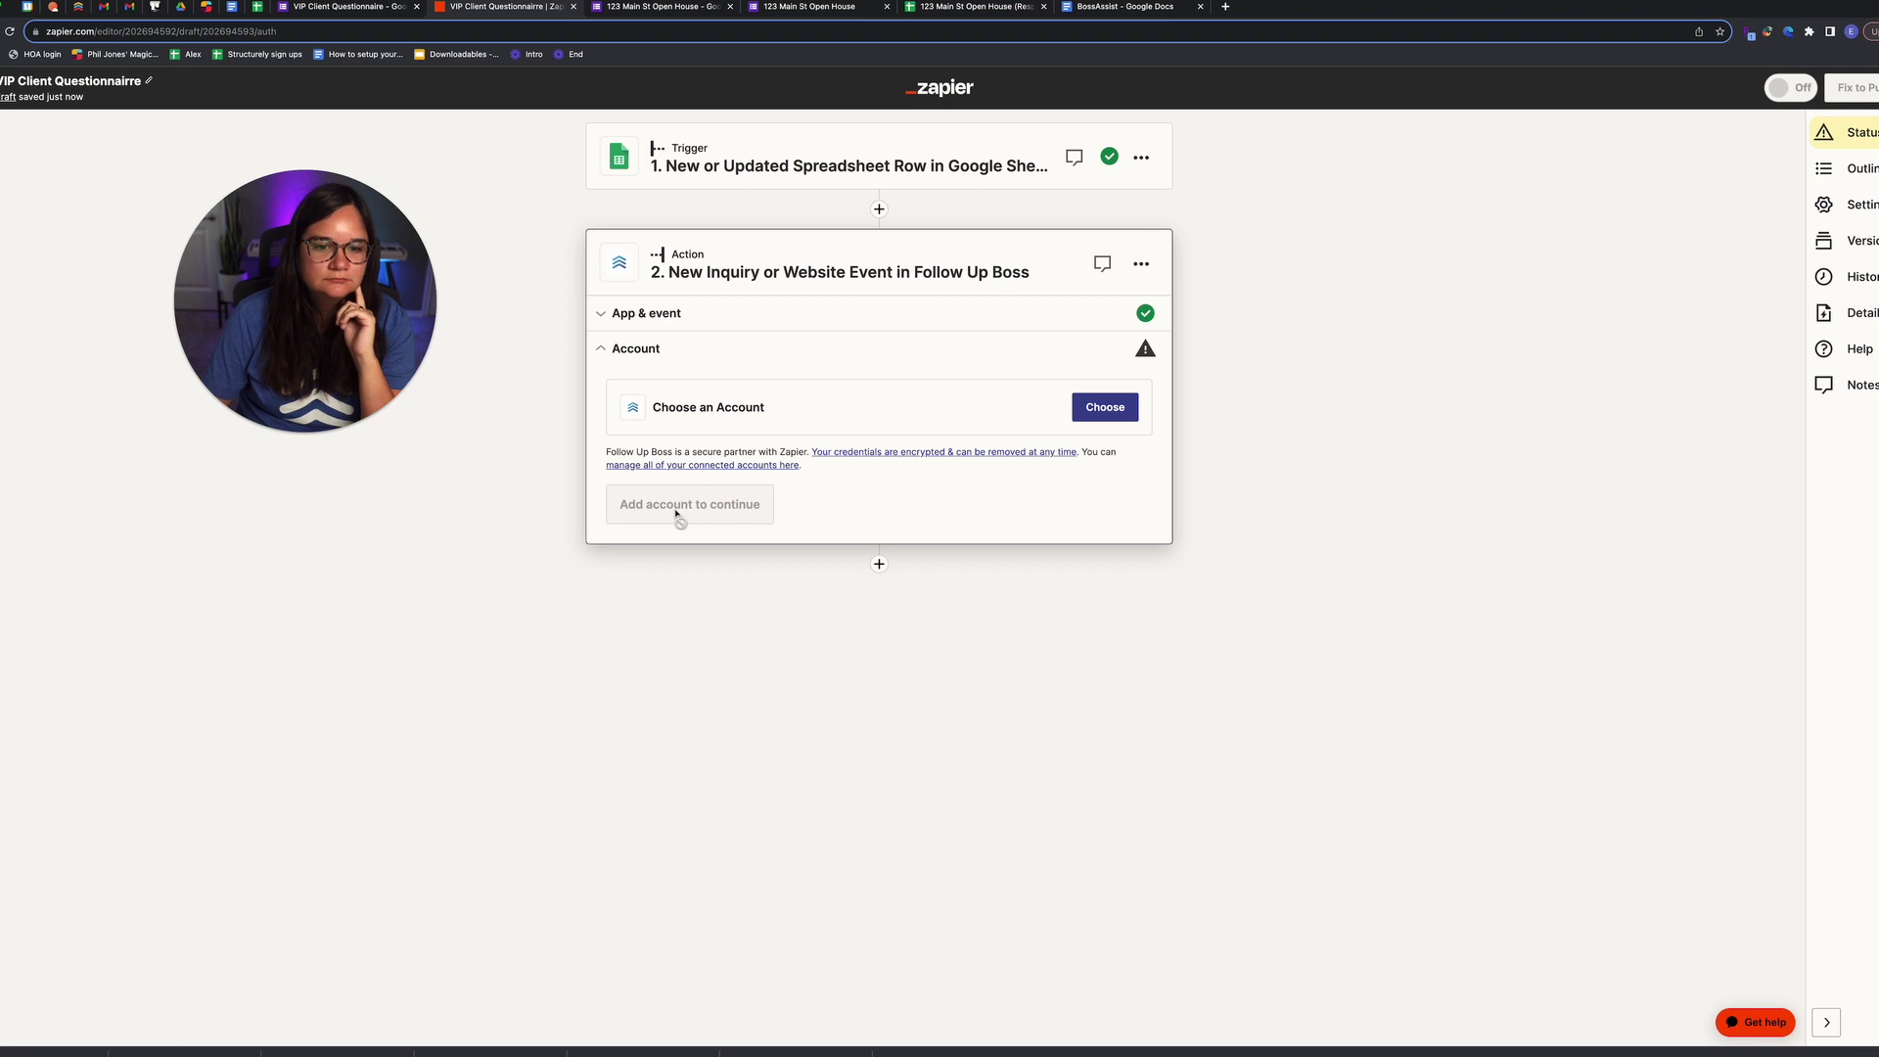
click(673, 506)
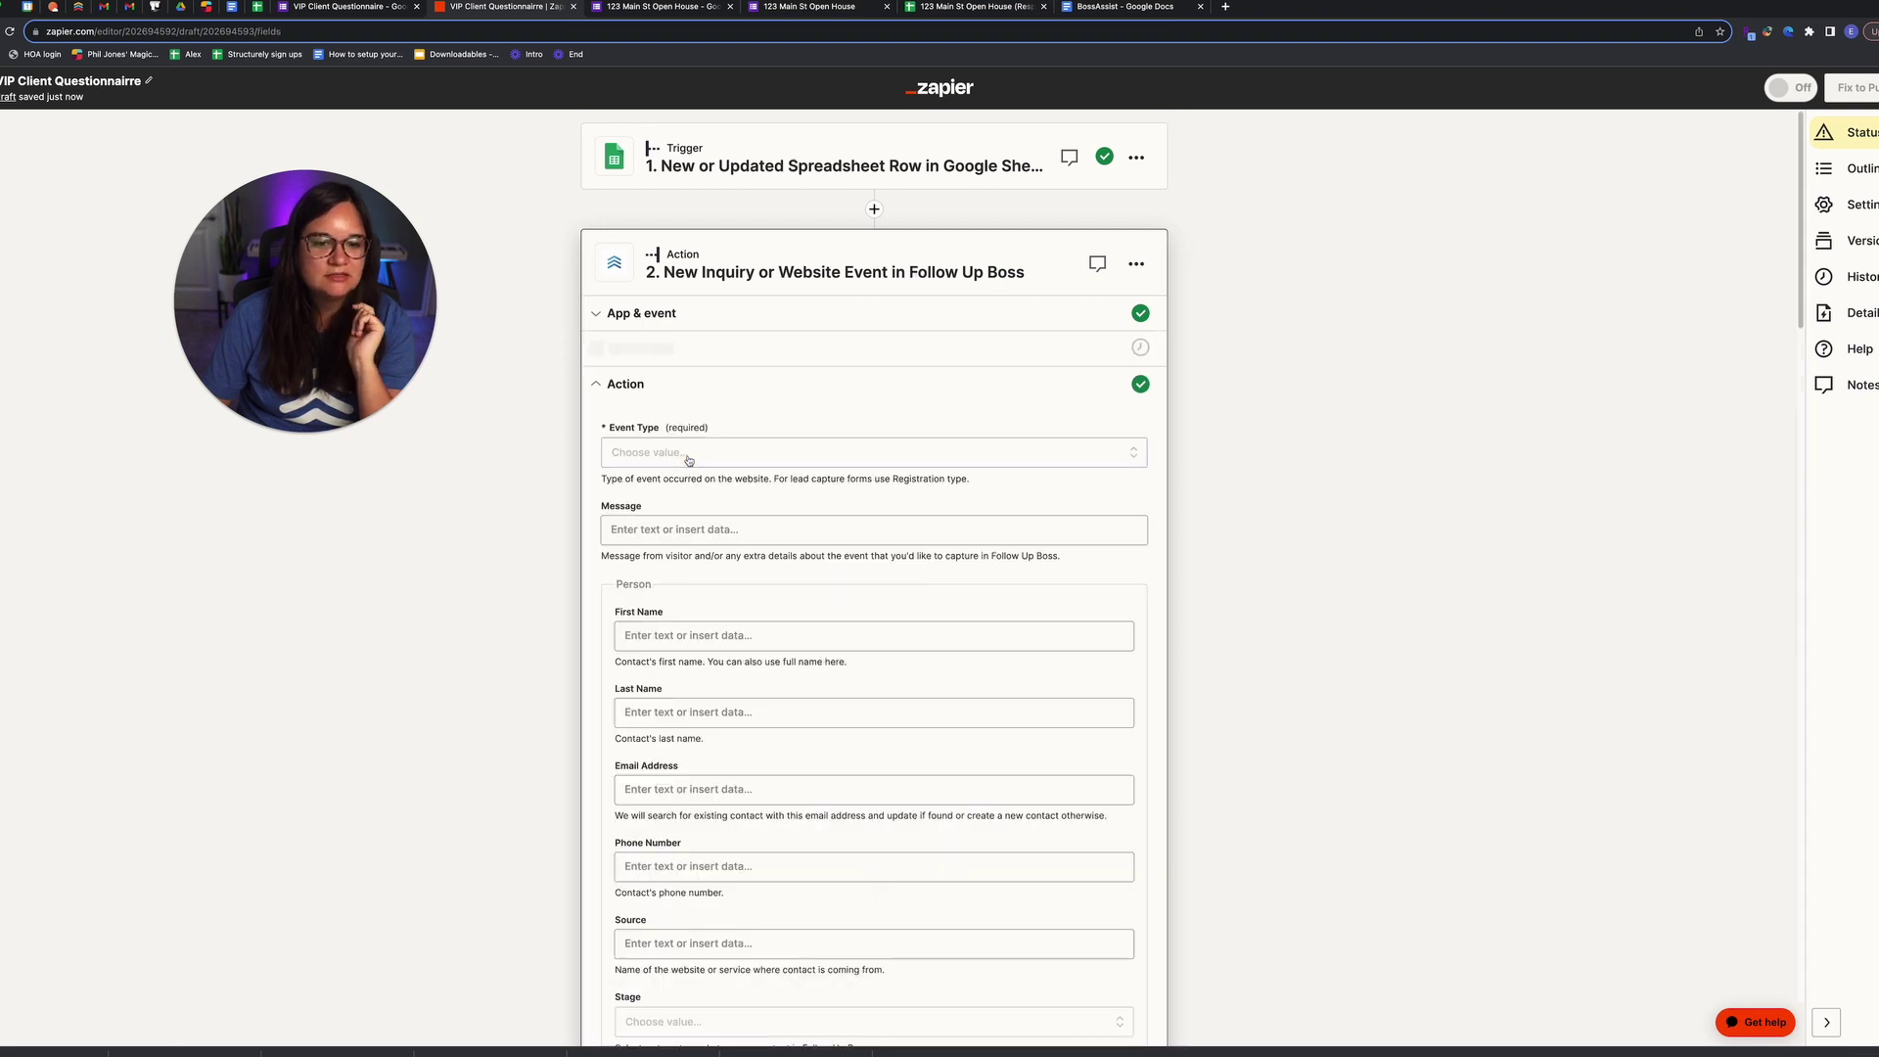
Step: Set event type Registration, message 'Client filled out client questionn…', and First Name from the sheet's Name
click(689, 454)
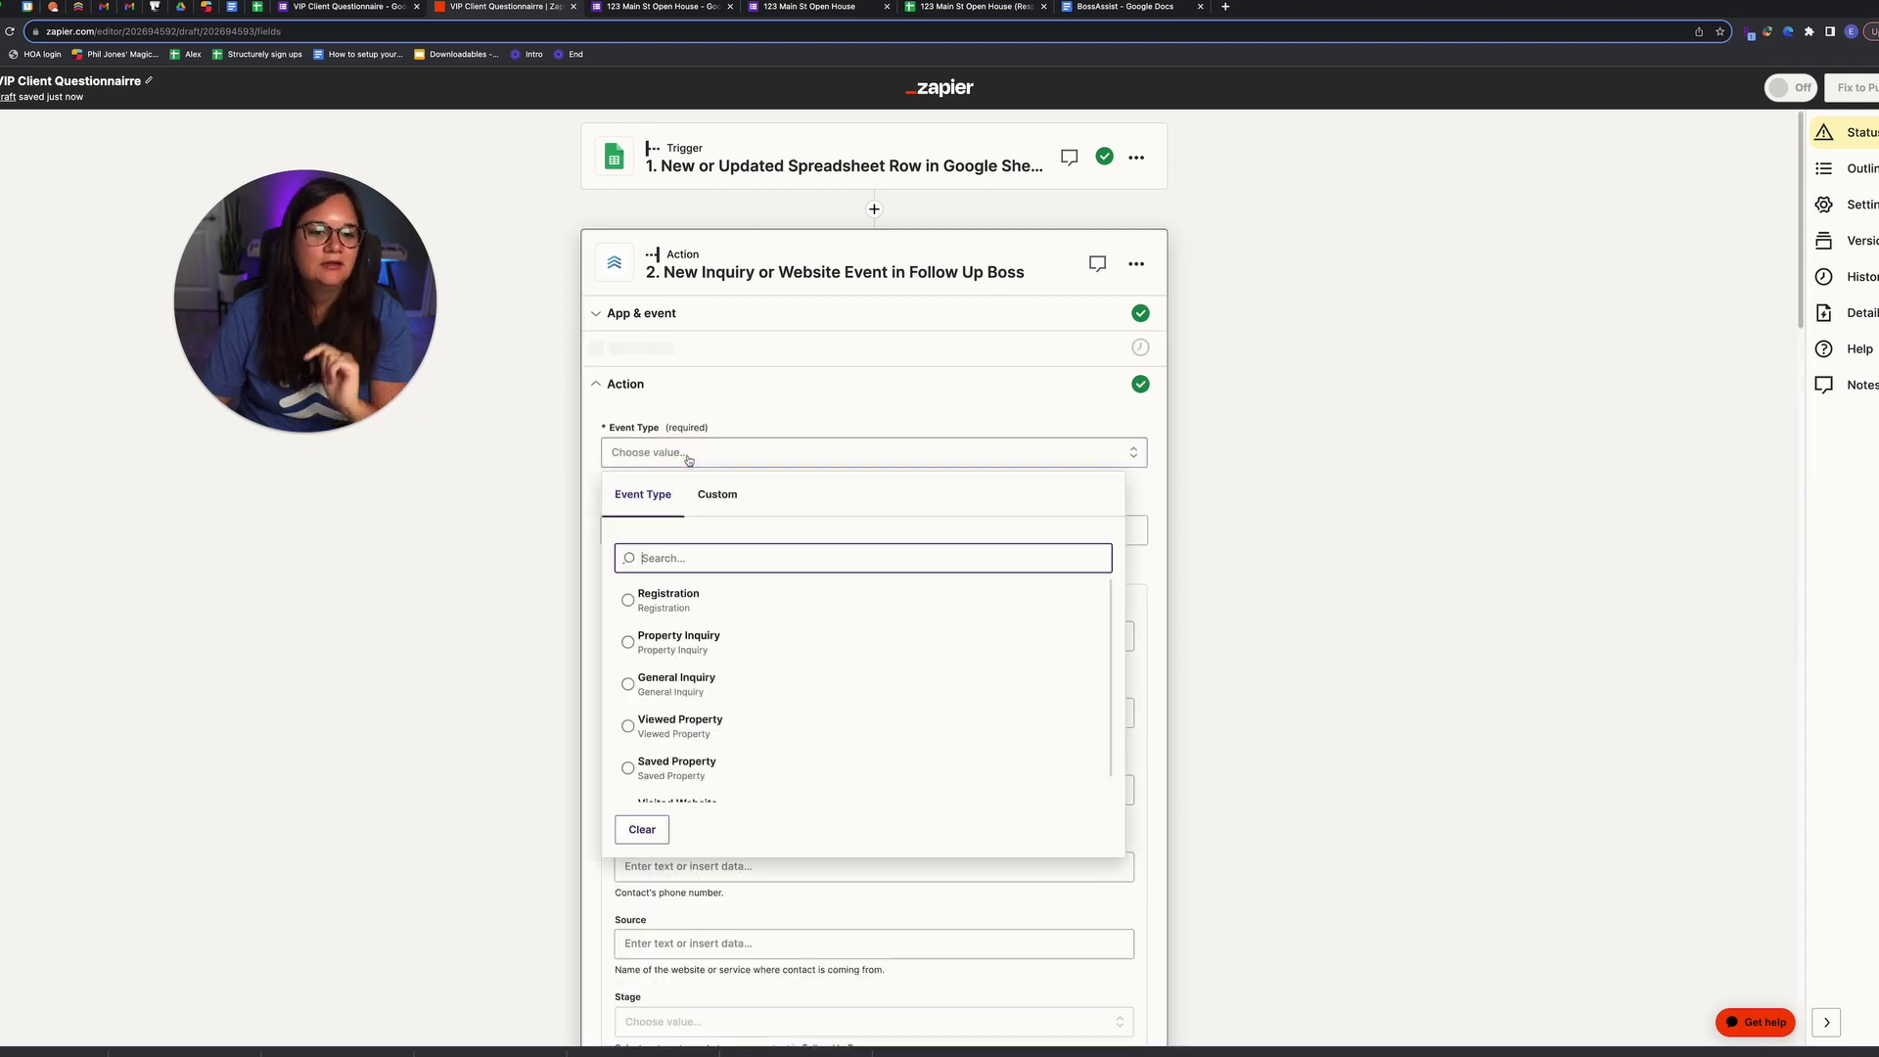
click(713, 600)
click(690, 531)
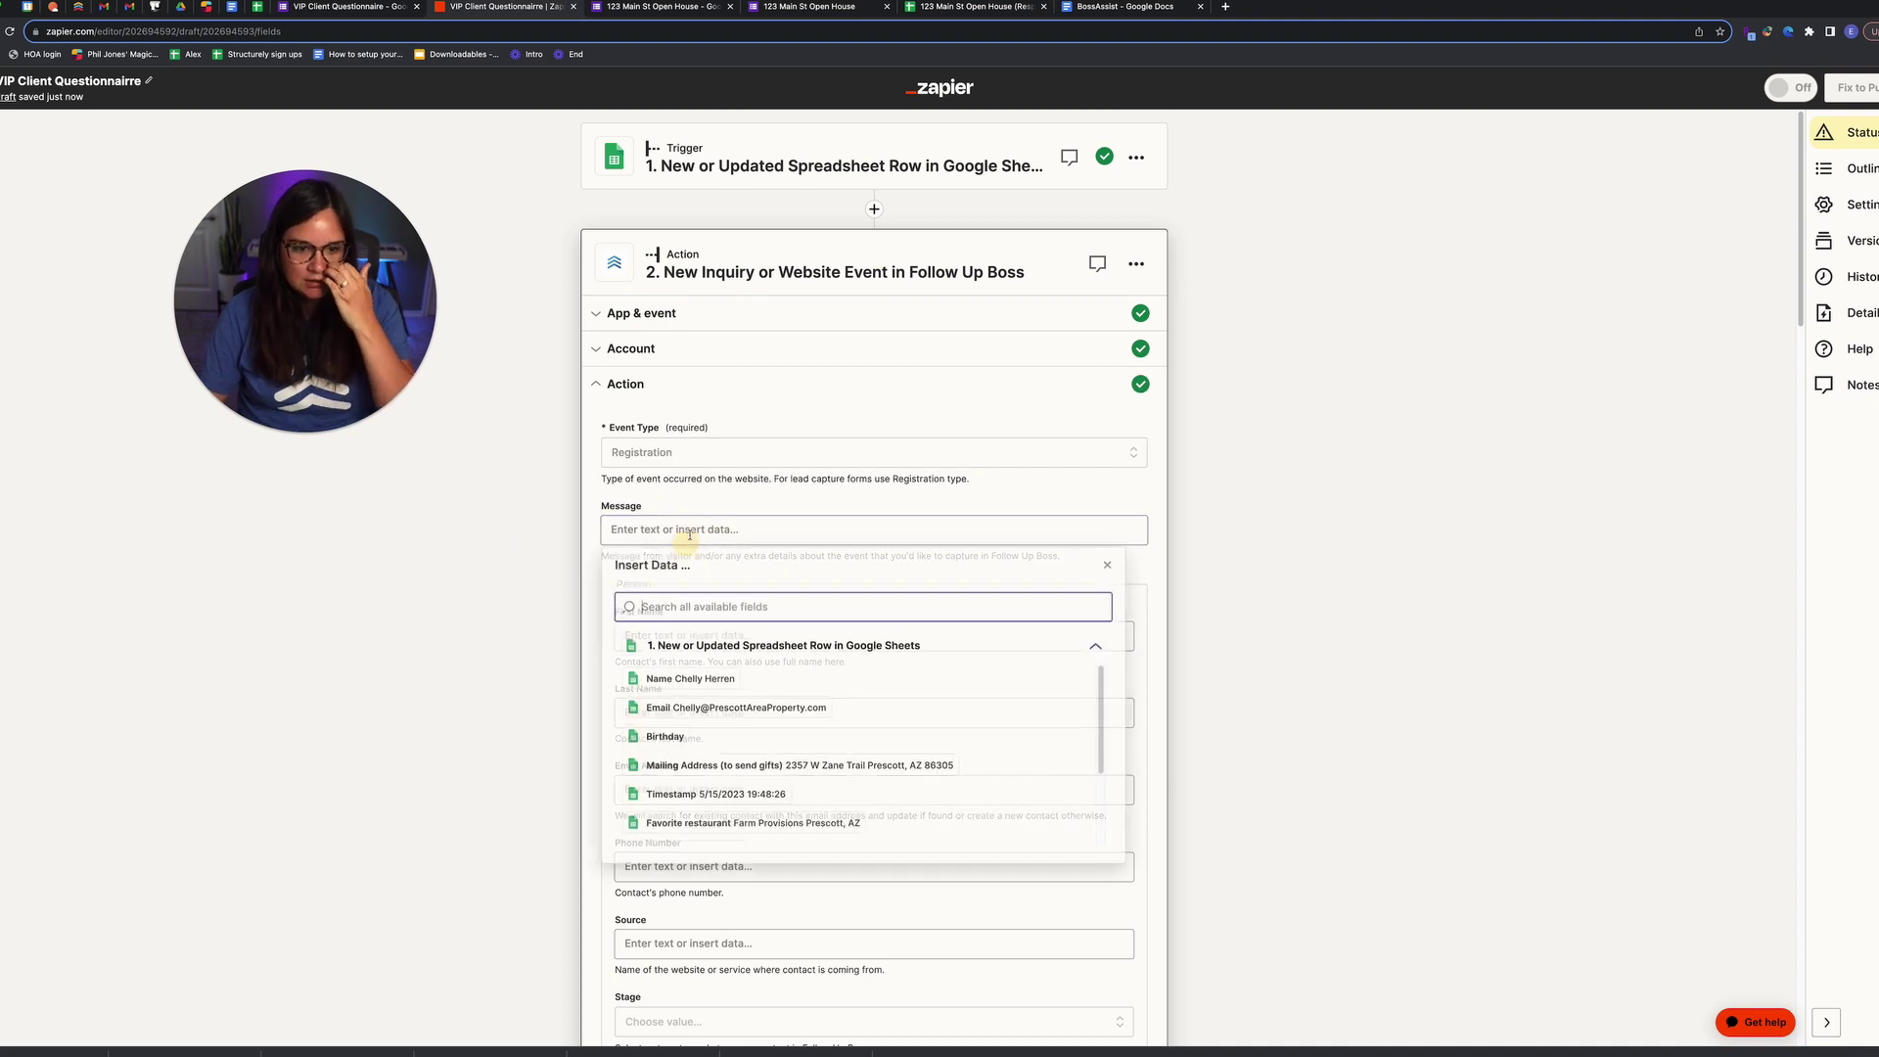
text(Client filled out client questionnaire)
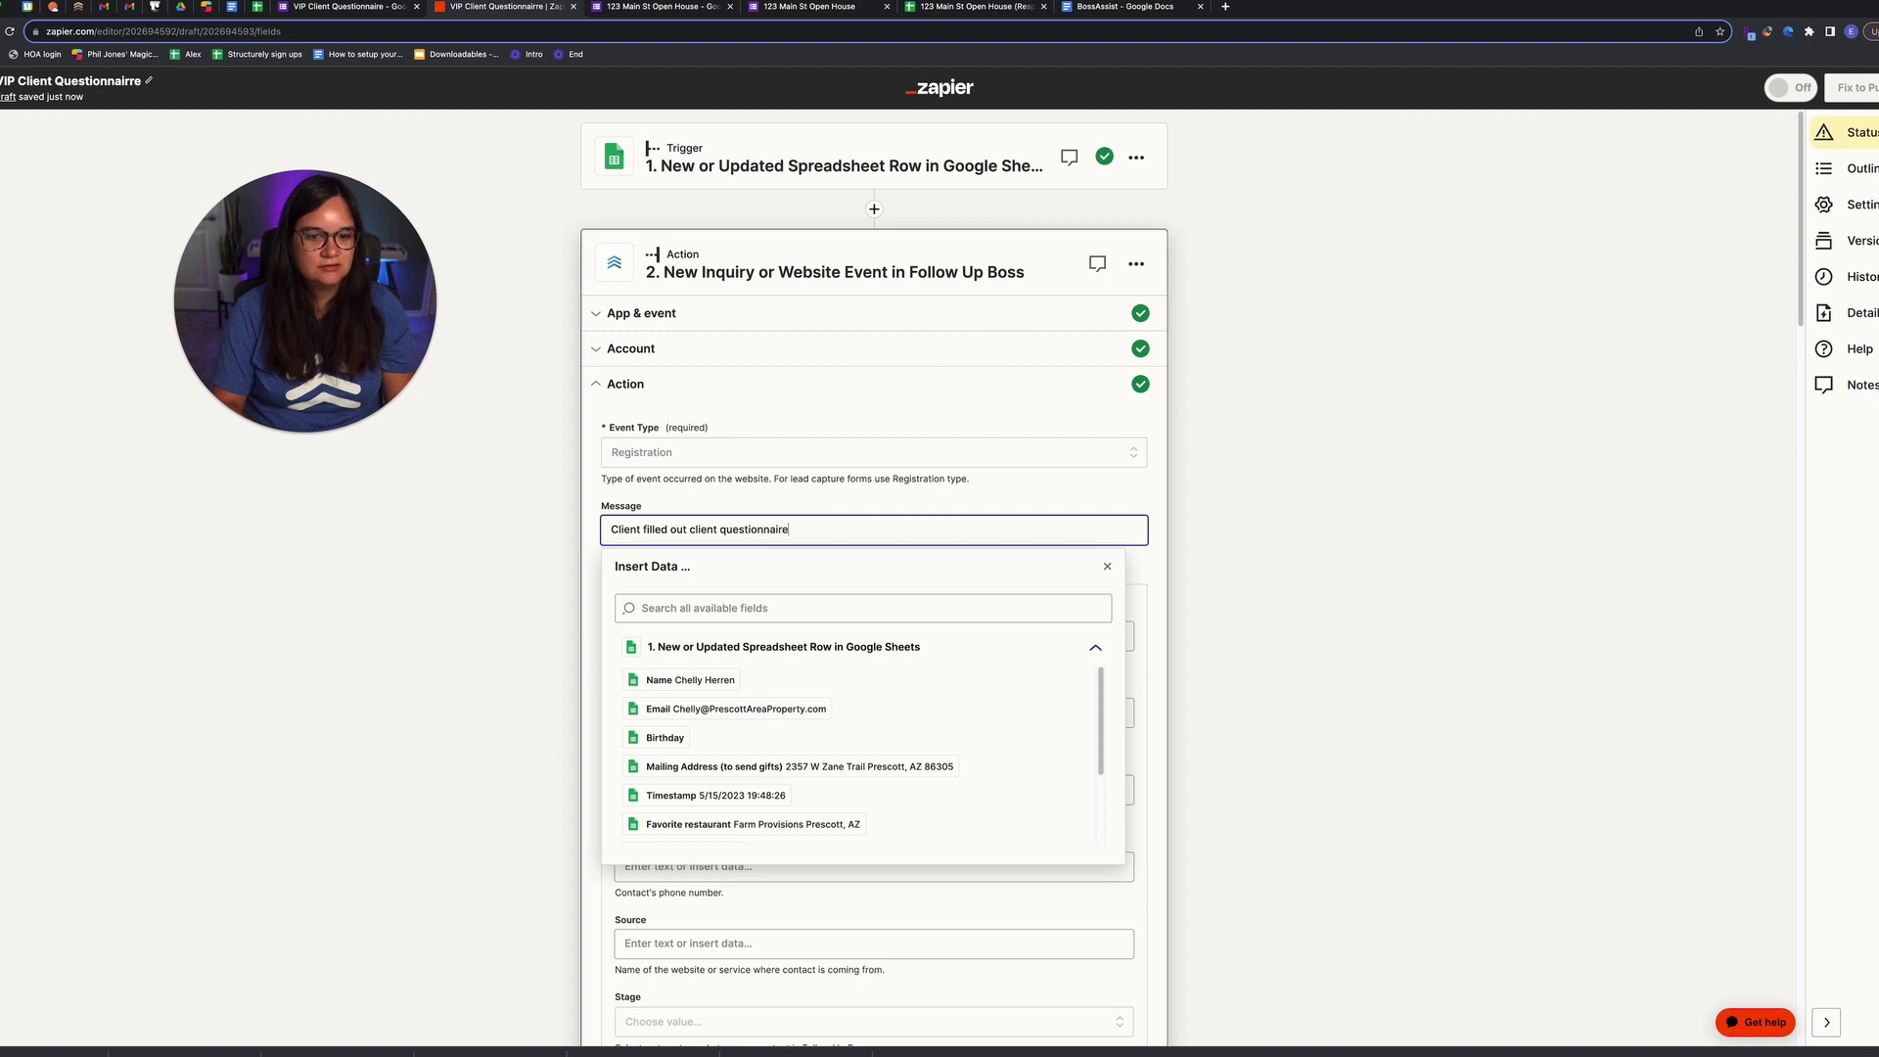
click(373, 549)
click(650, 634)
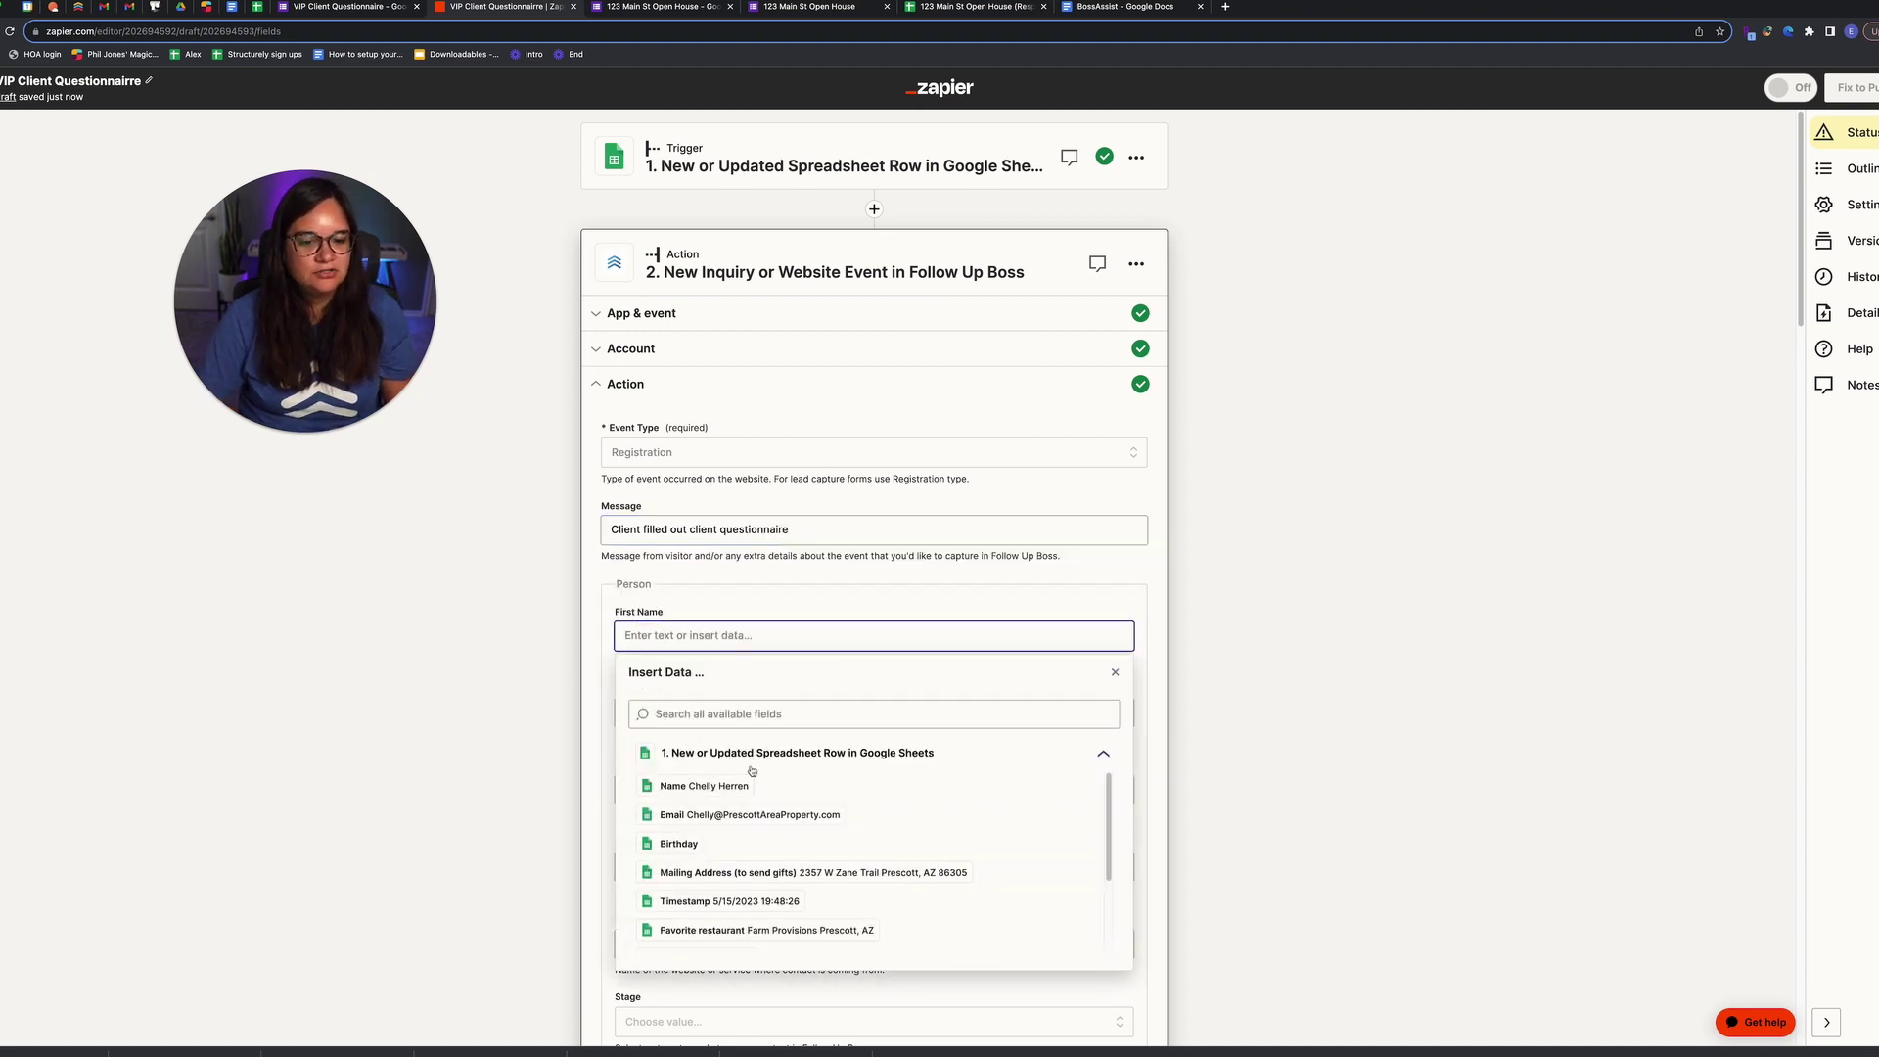
click(704, 786)
click(524, 717)
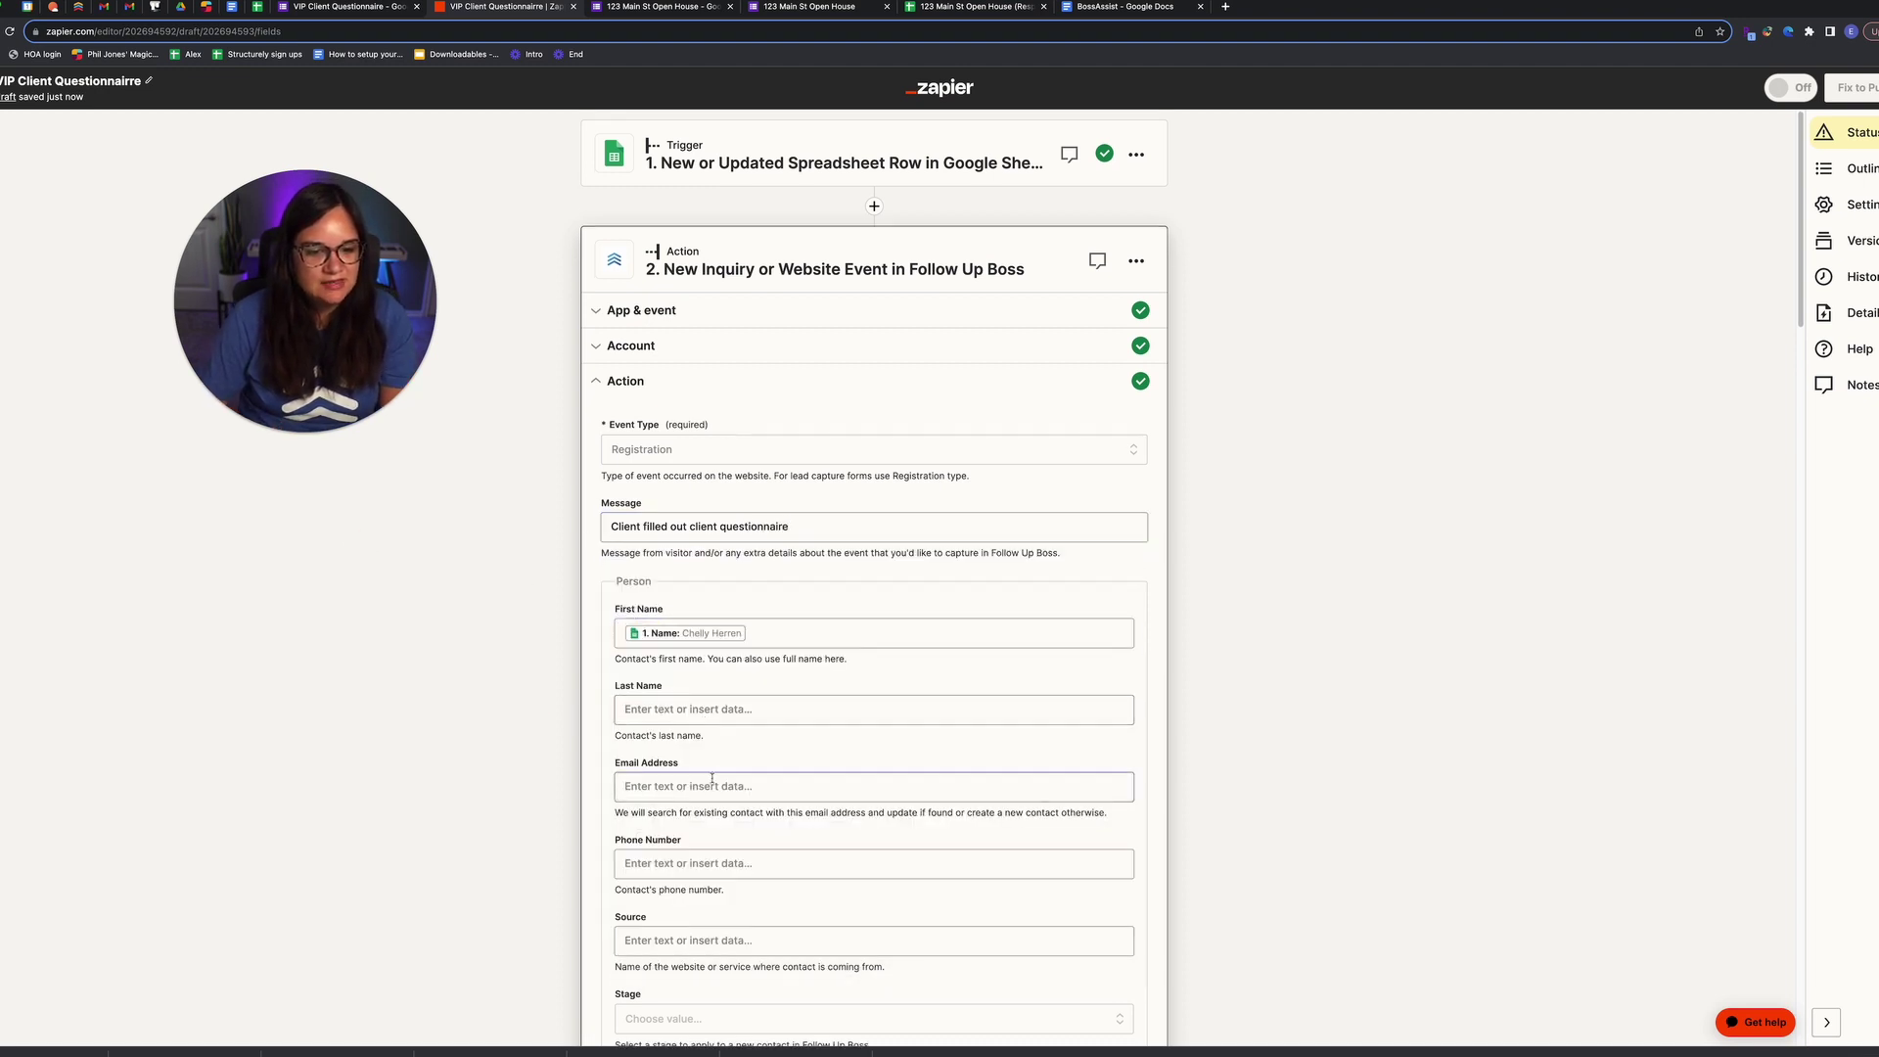
Step: Add the contact tag 'questionnaire', correcting its spelling
scroll(711, 778, down, 2)
scroll(699, 753, down, 1)
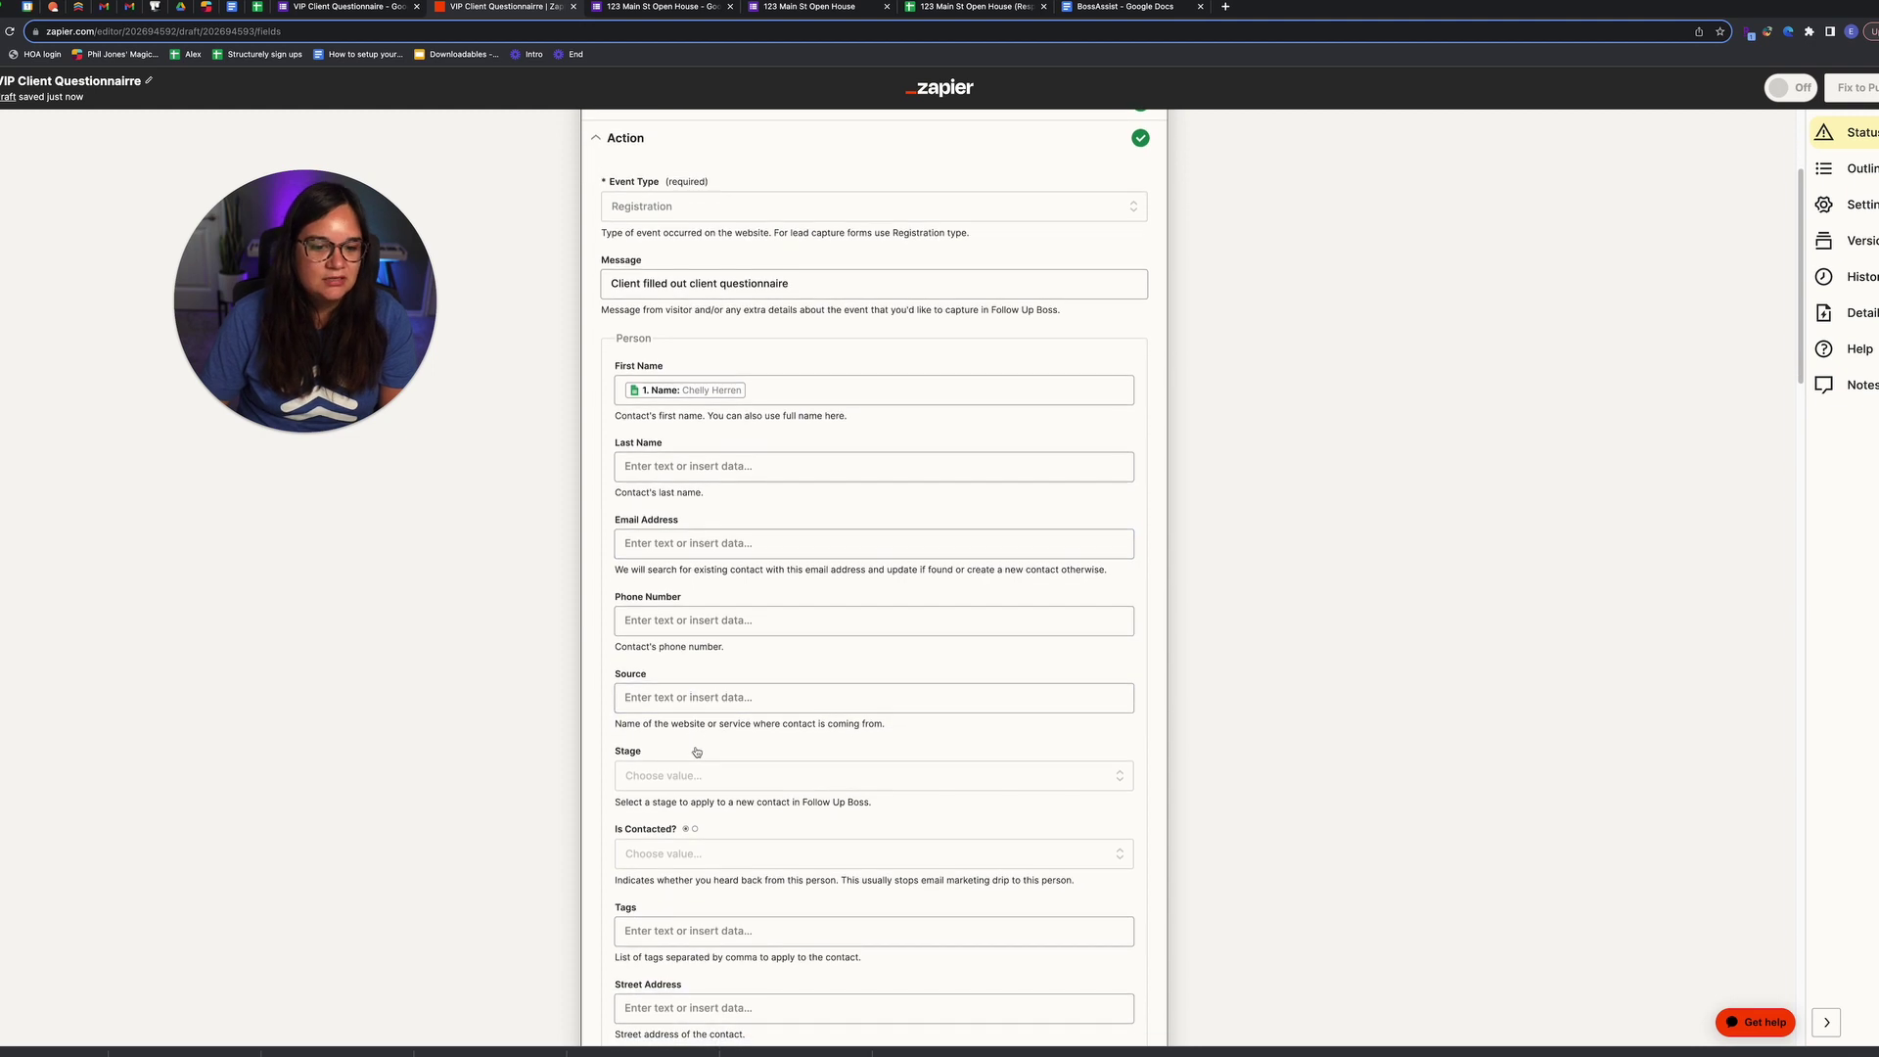
click(704, 692)
click(492, 692)
scroll(763, 746, down, 2)
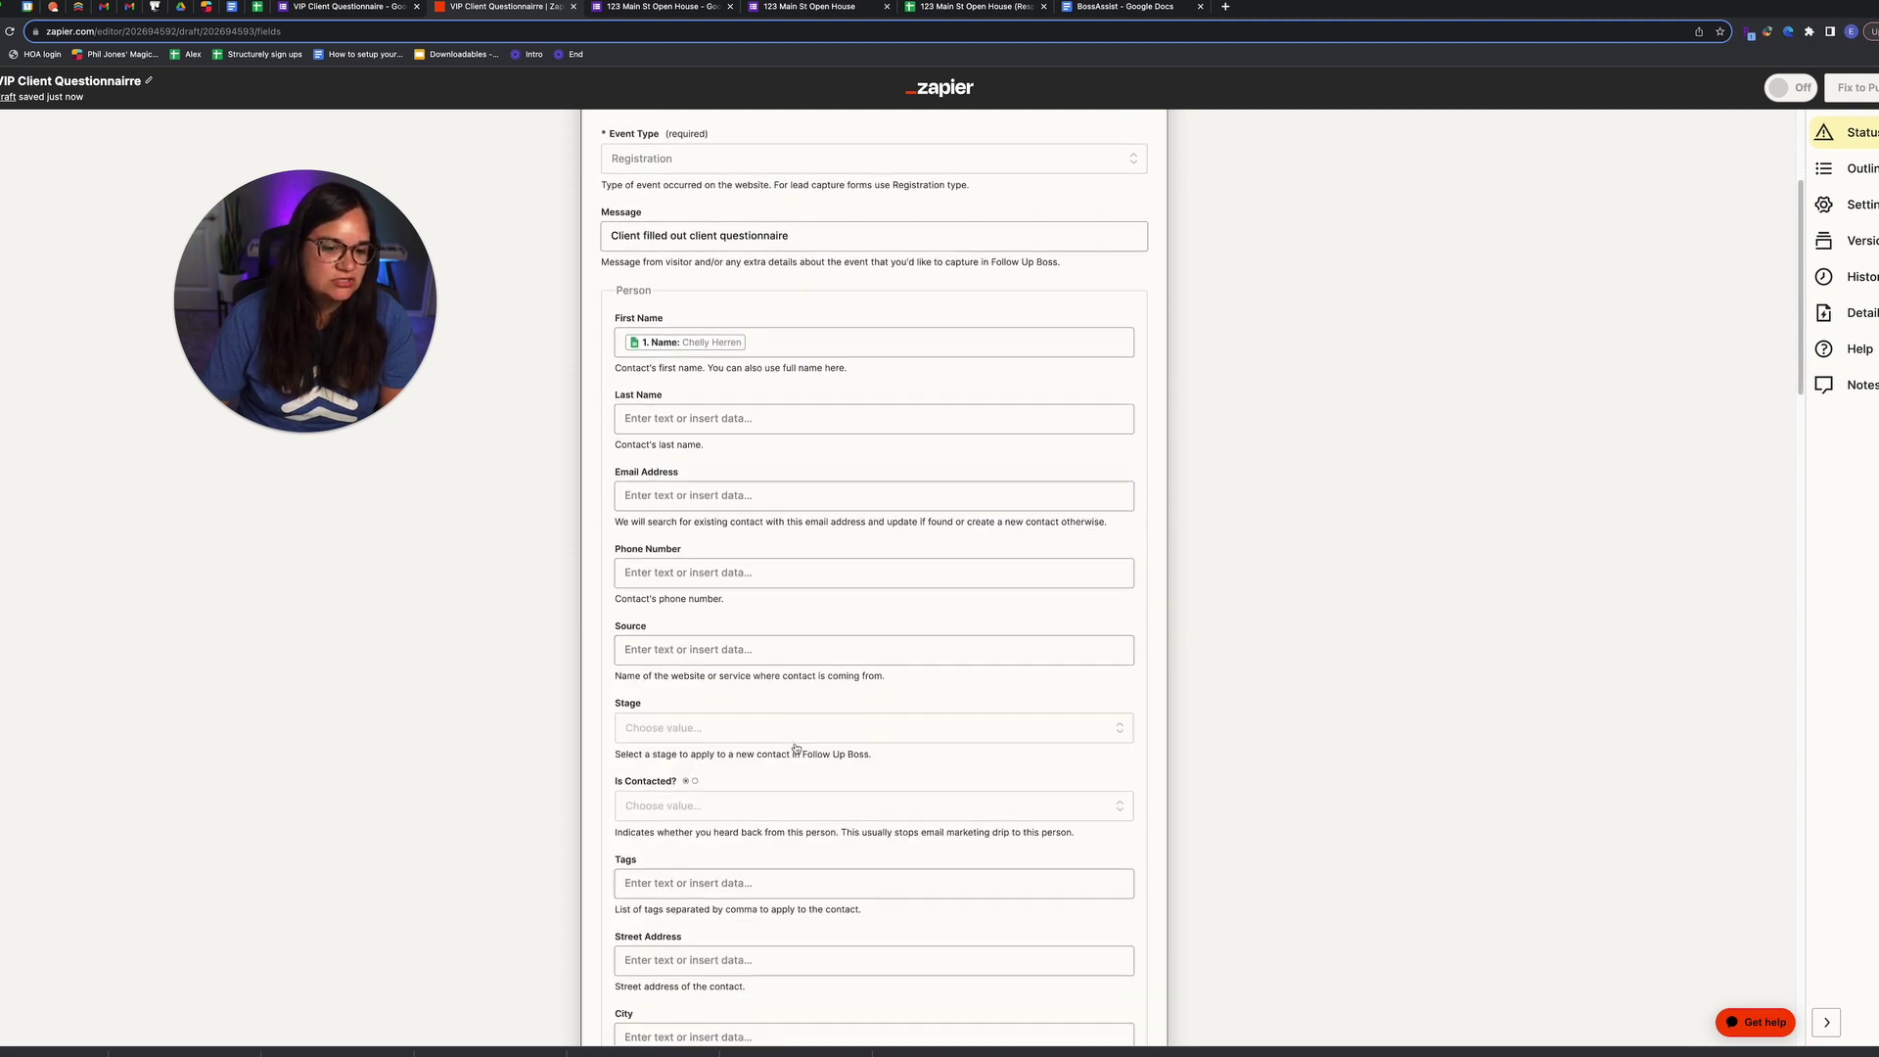
scroll(779, 739, down, 2)
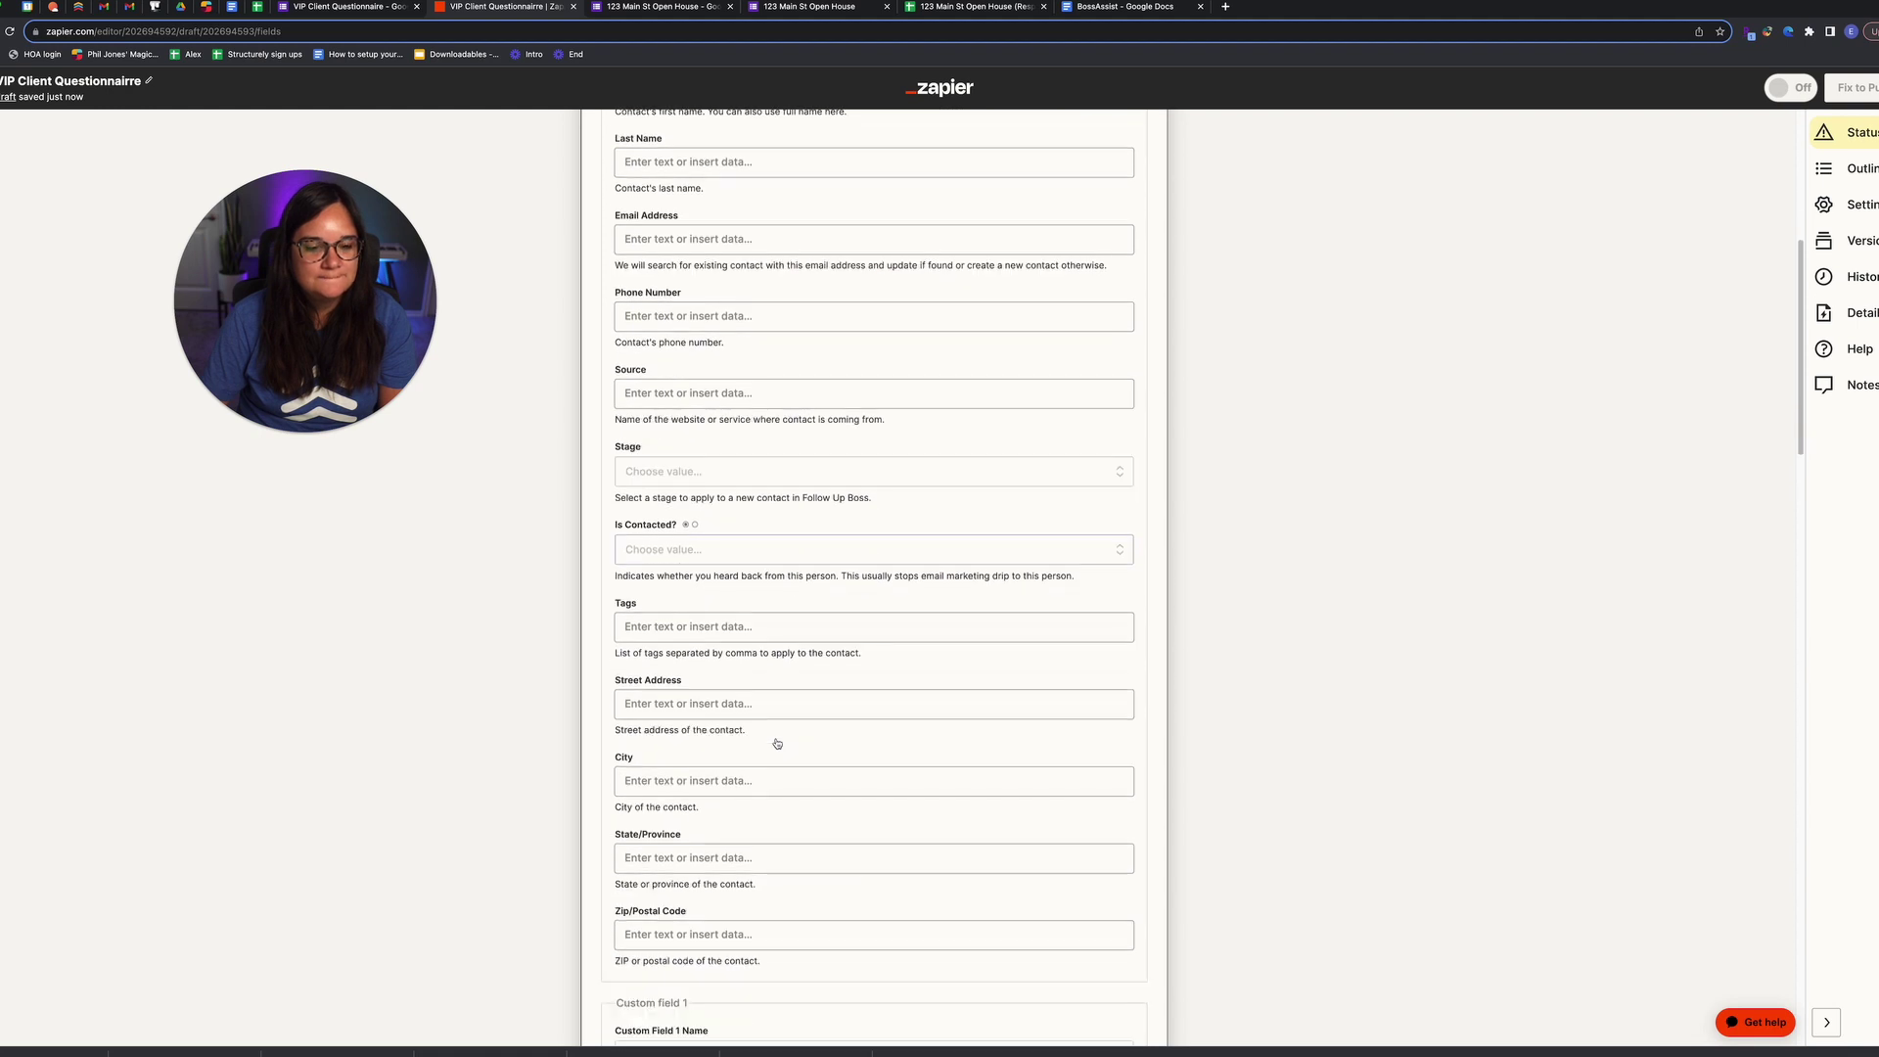
scroll(755, 828, up, 1)
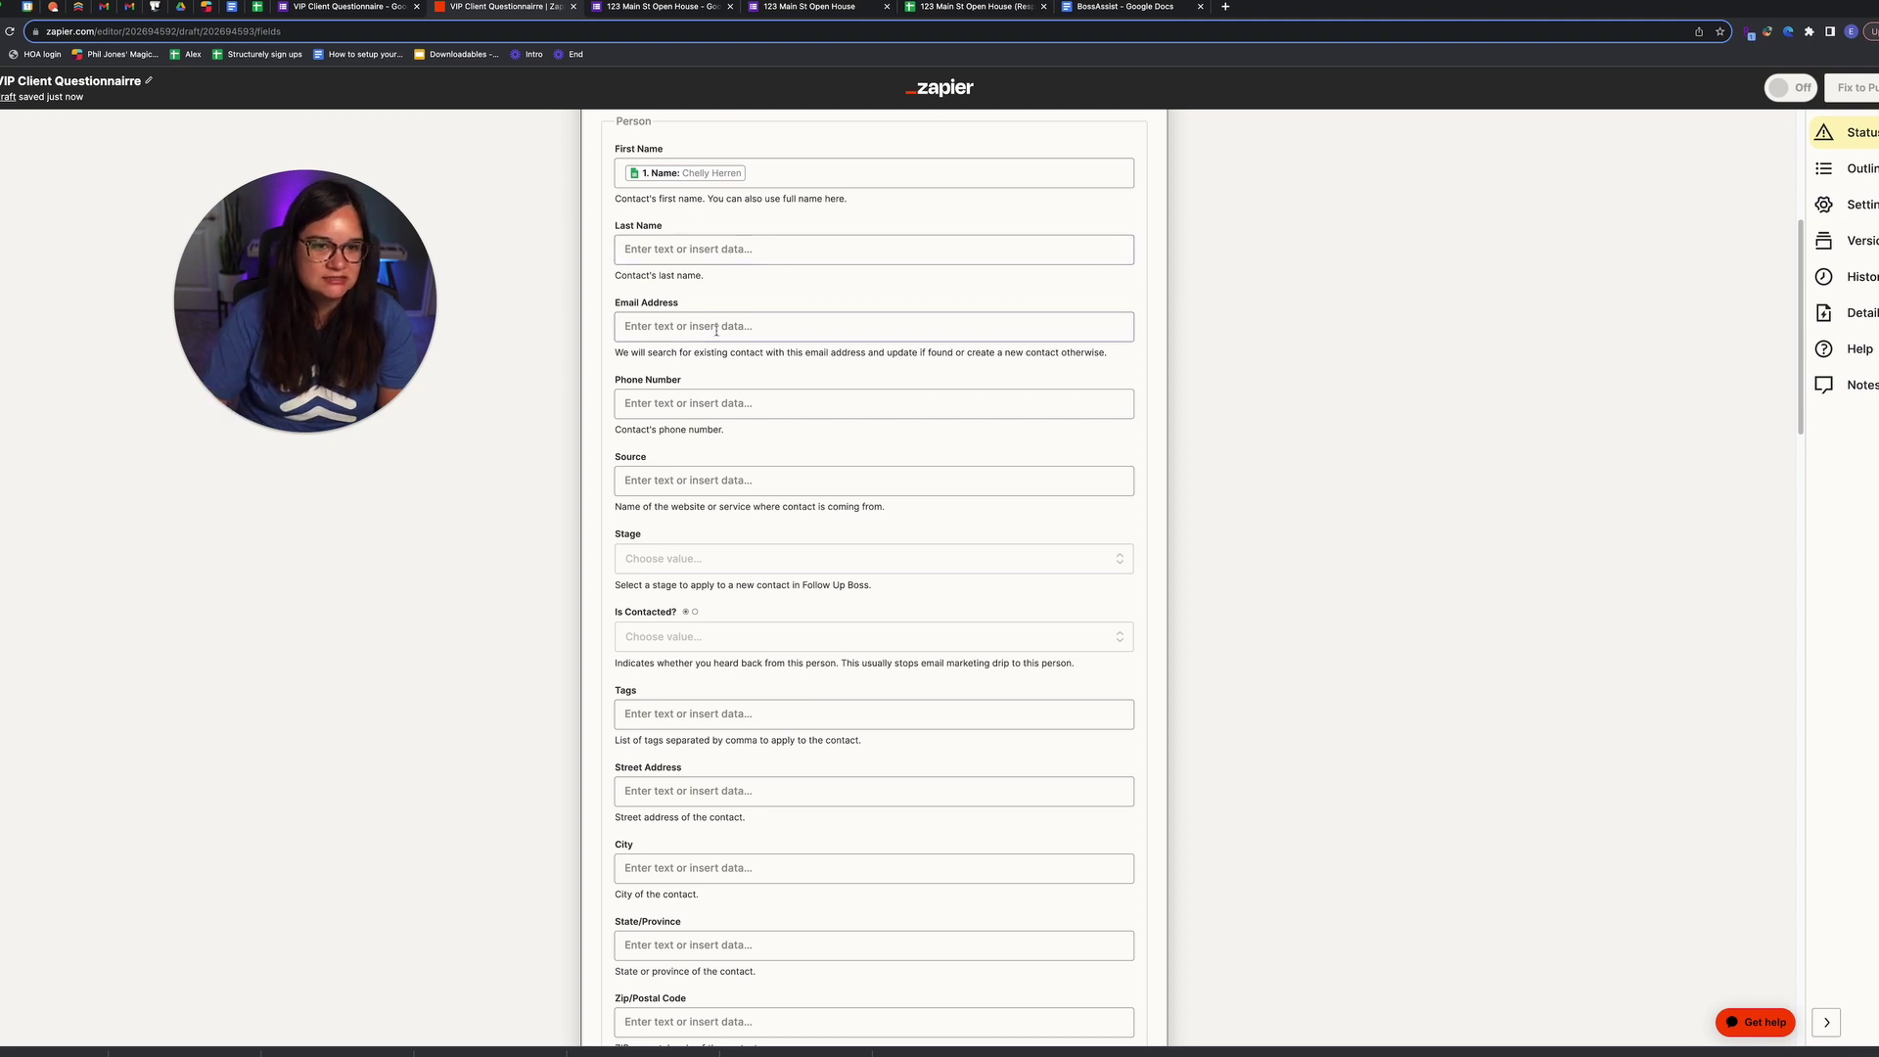
scroll(709, 326, up, 1)
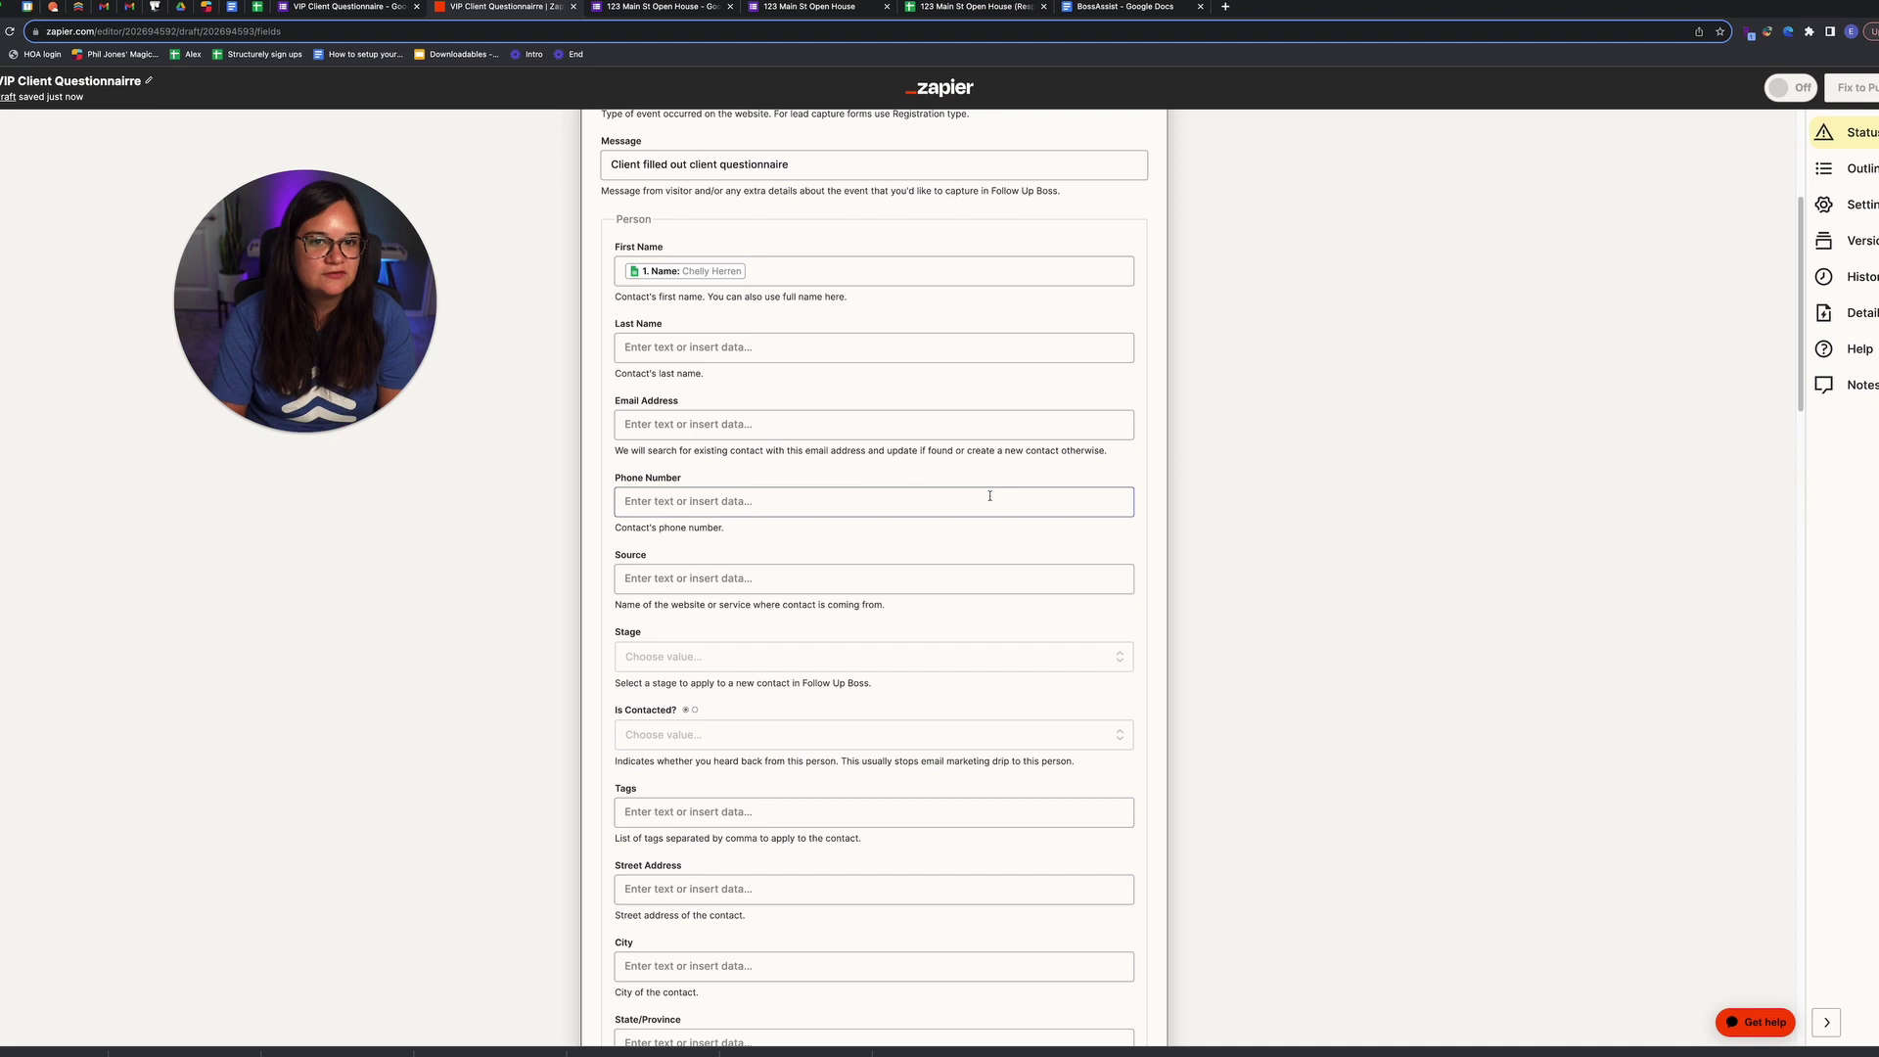
click(919, 808)
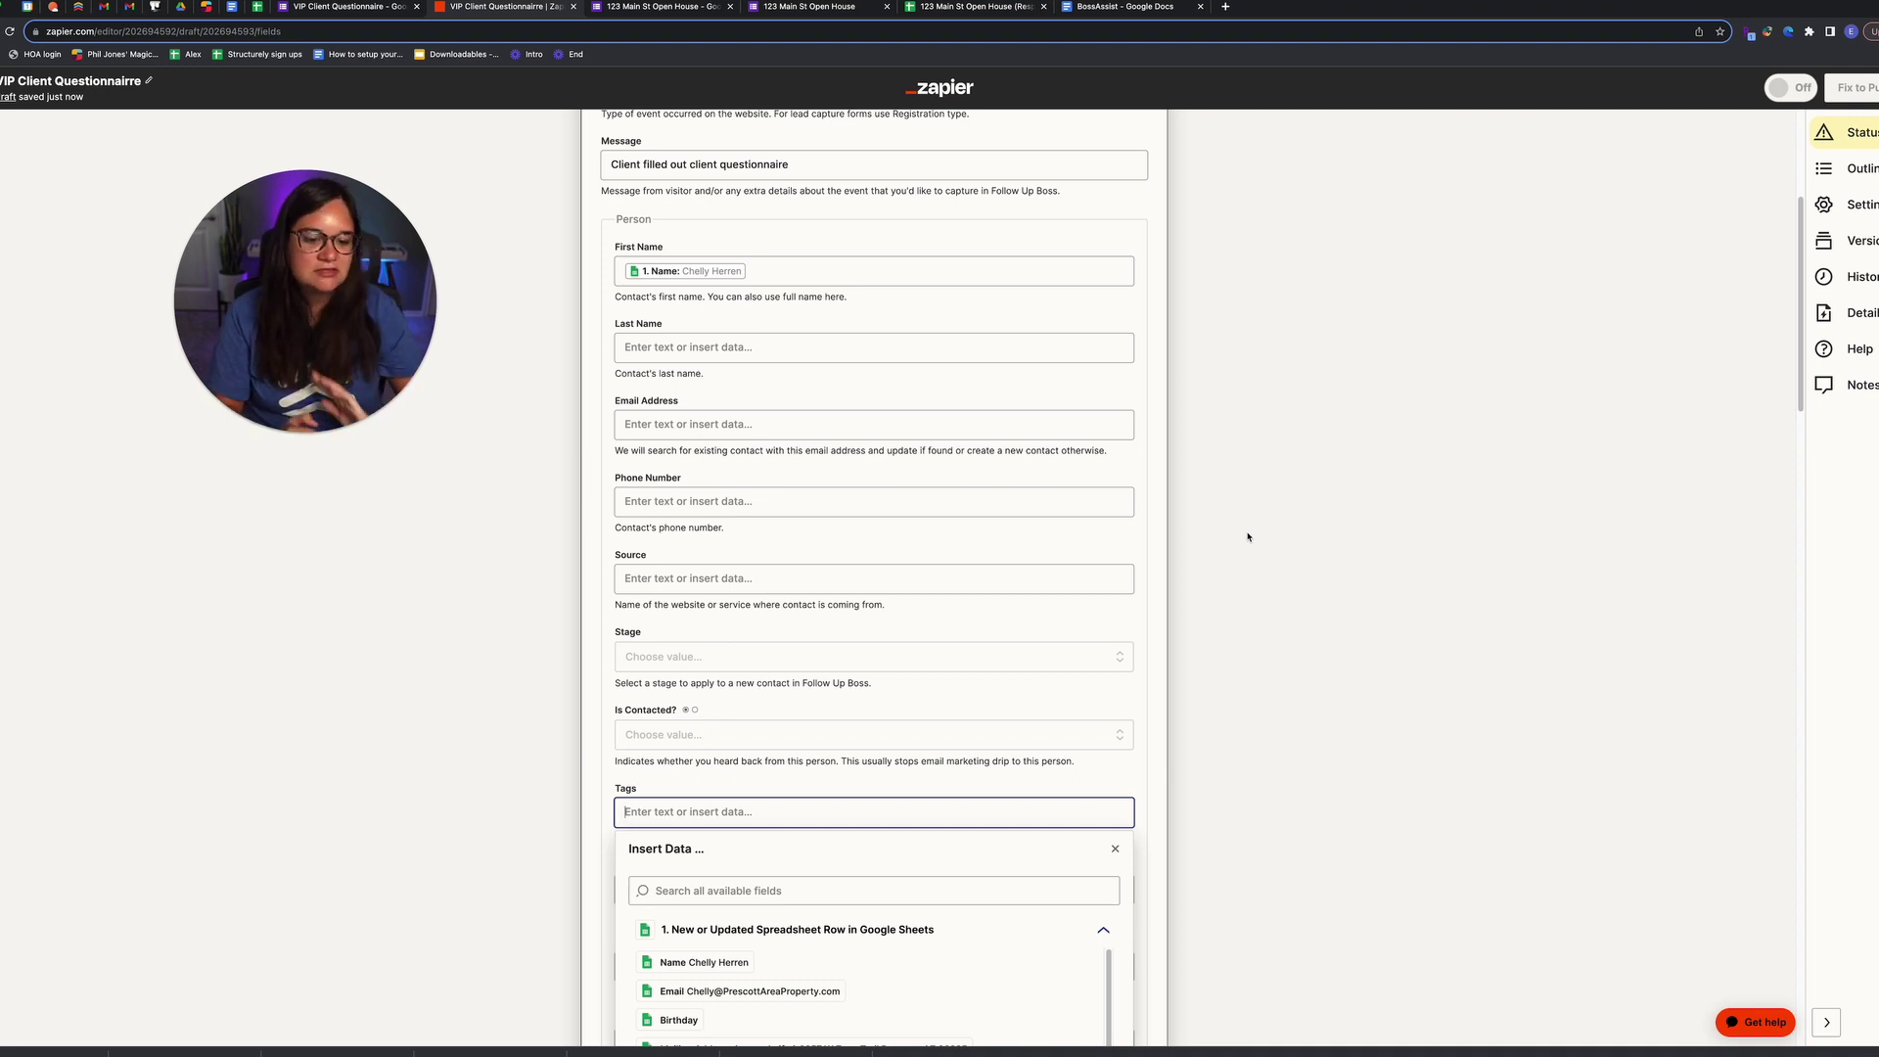
text(questionnairre)
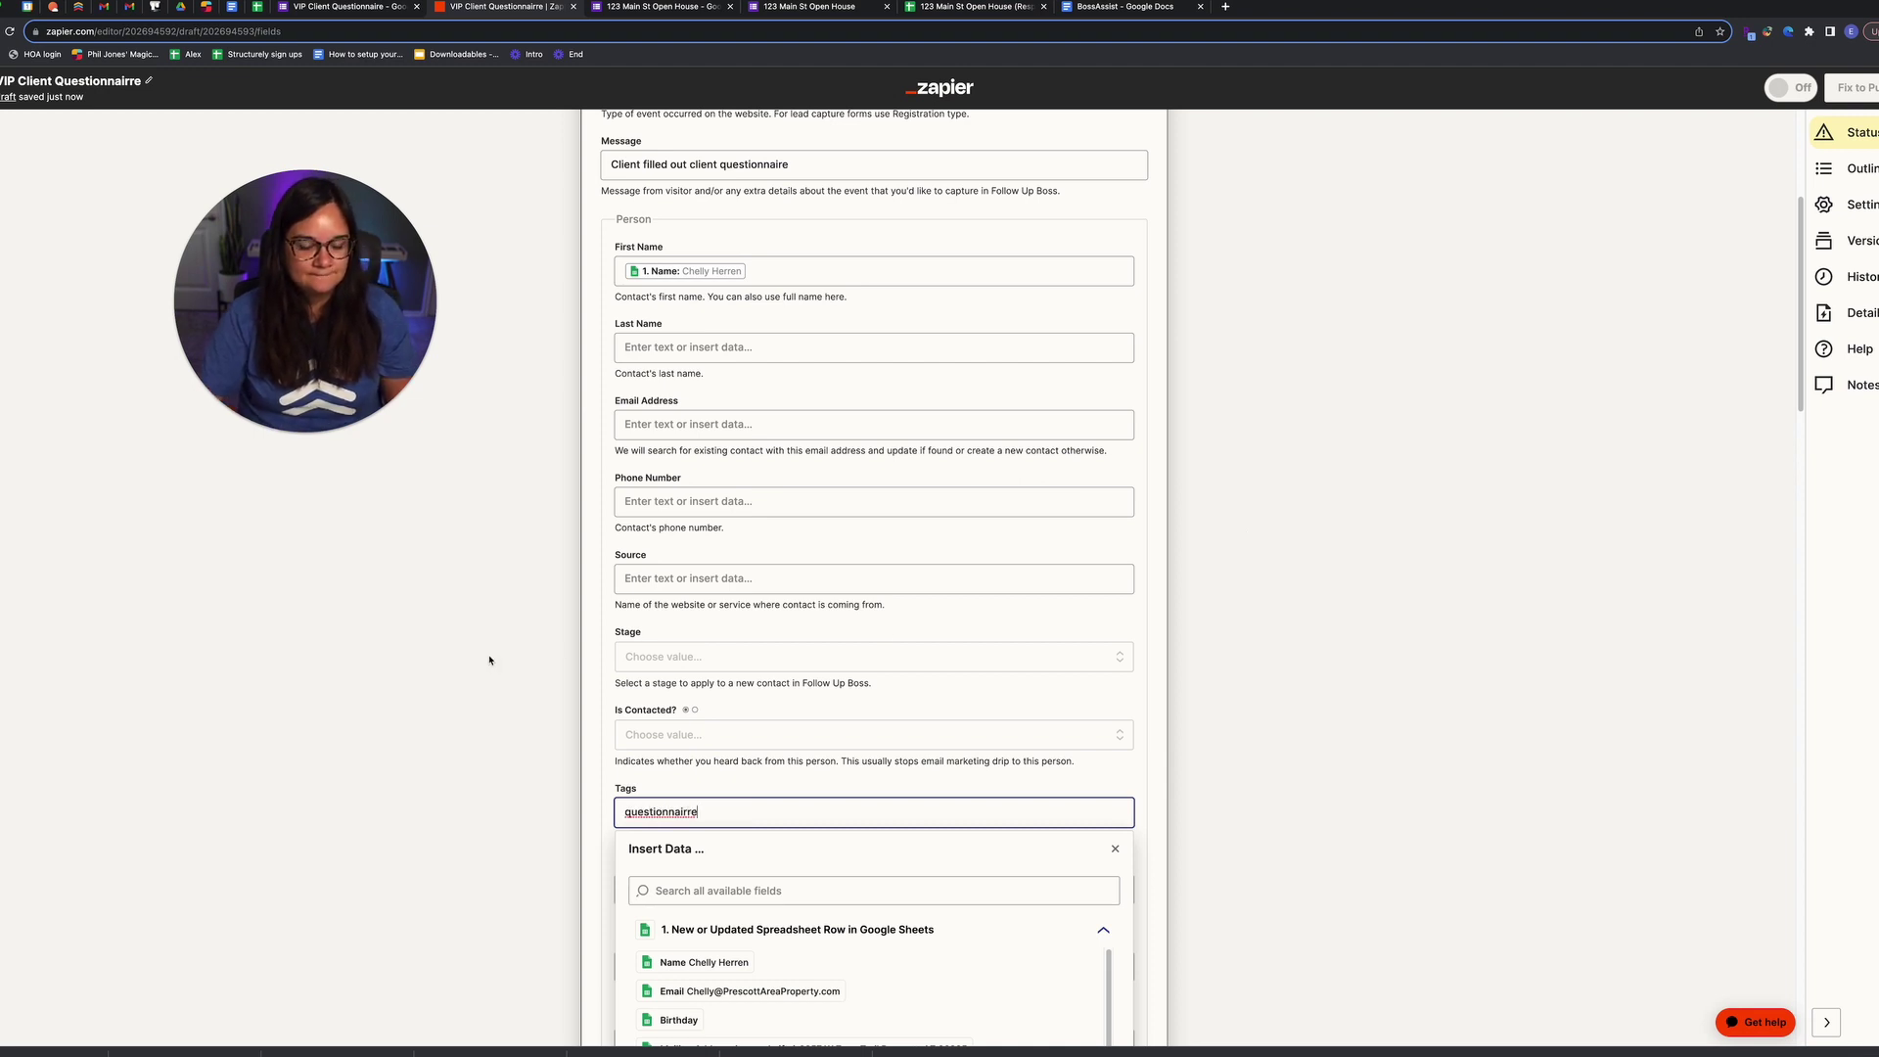
click(490, 651)
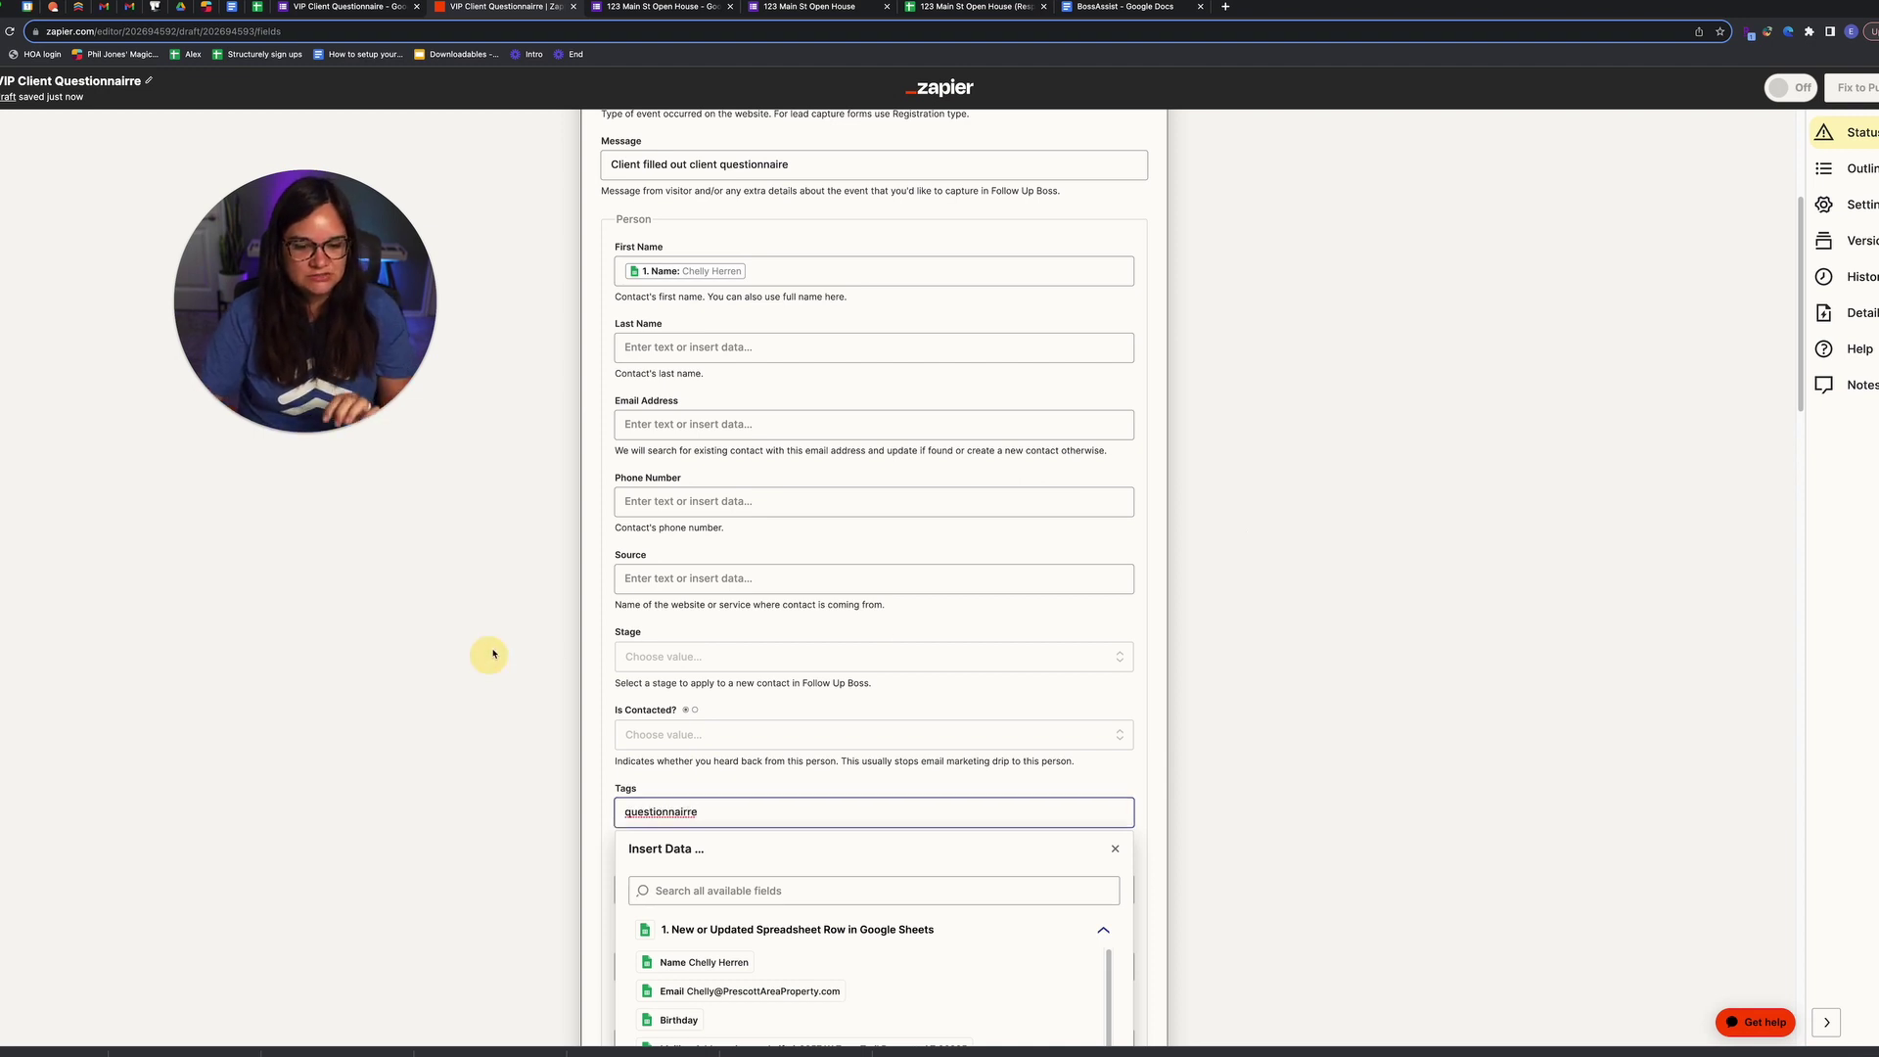
click(669, 812)
right_click(669, 812)
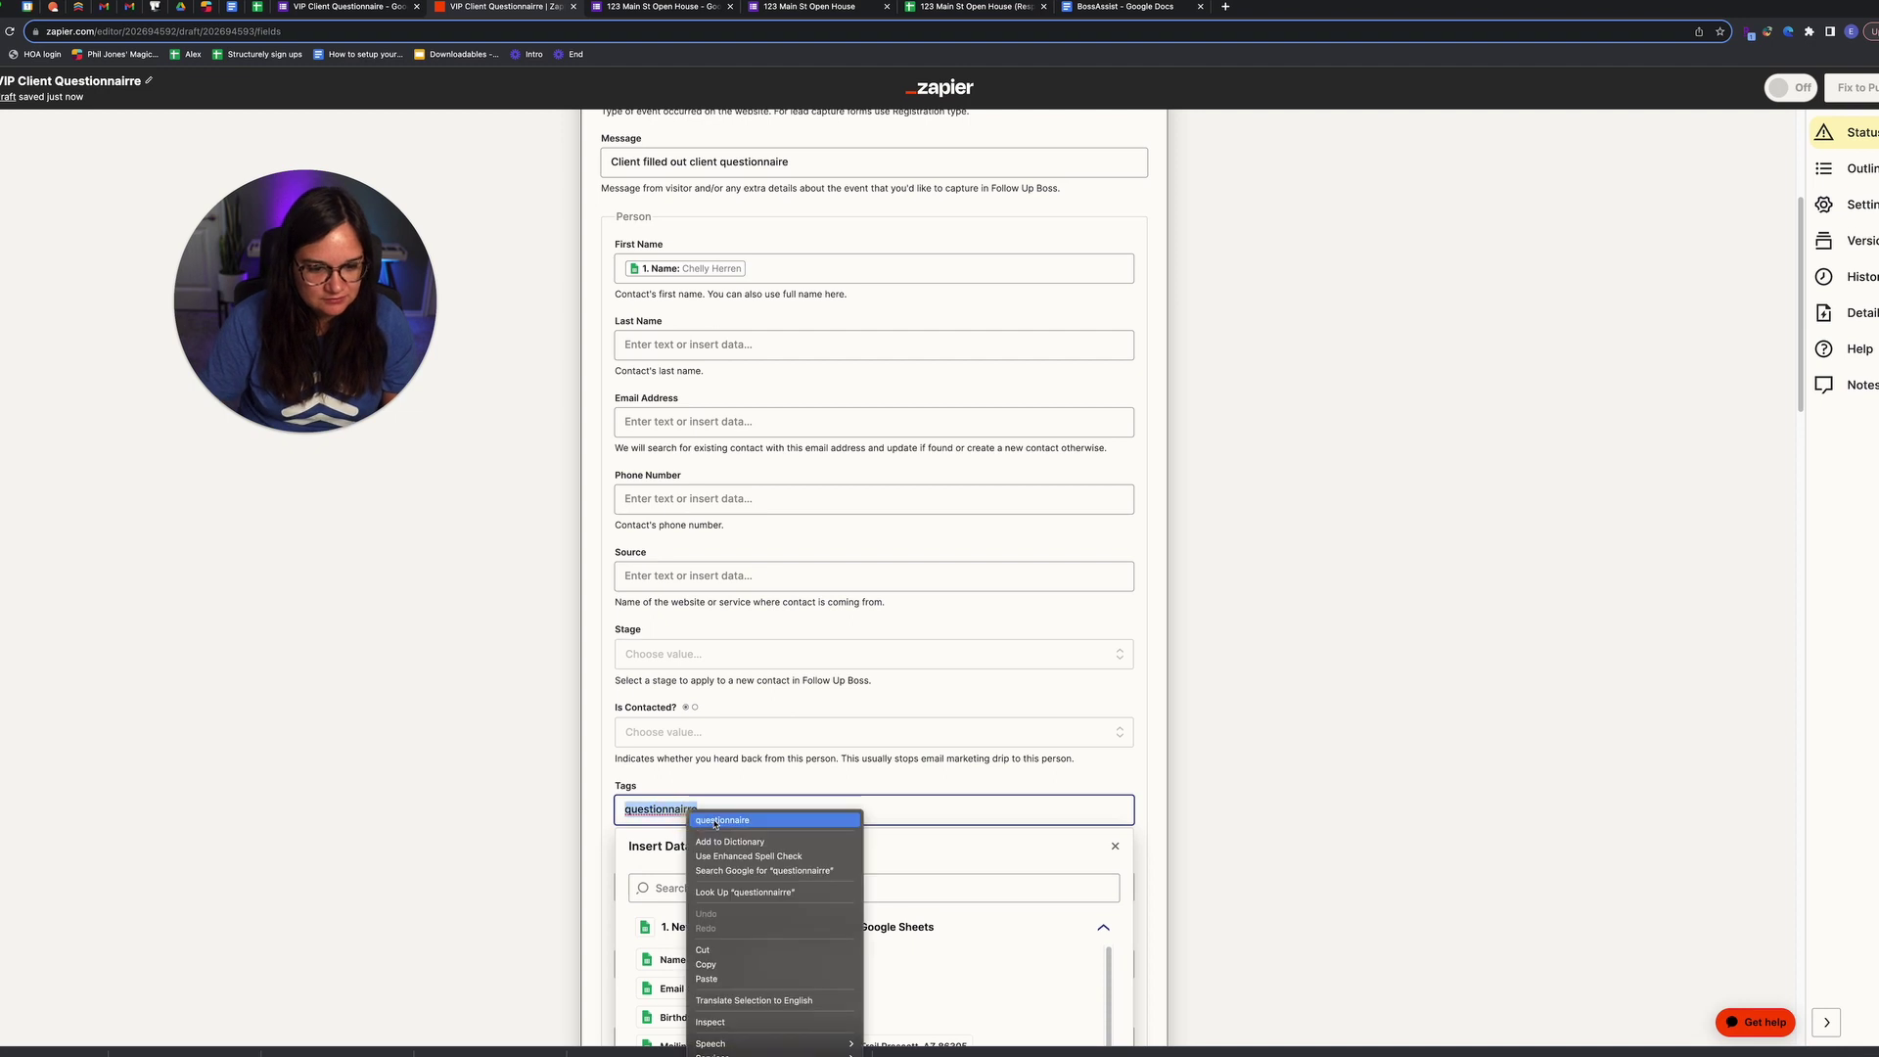
click(719, 824)
click(540, 805)
Step: Name Custom Field 1 'Favorite store'
scroll(540, 805, down, 3)
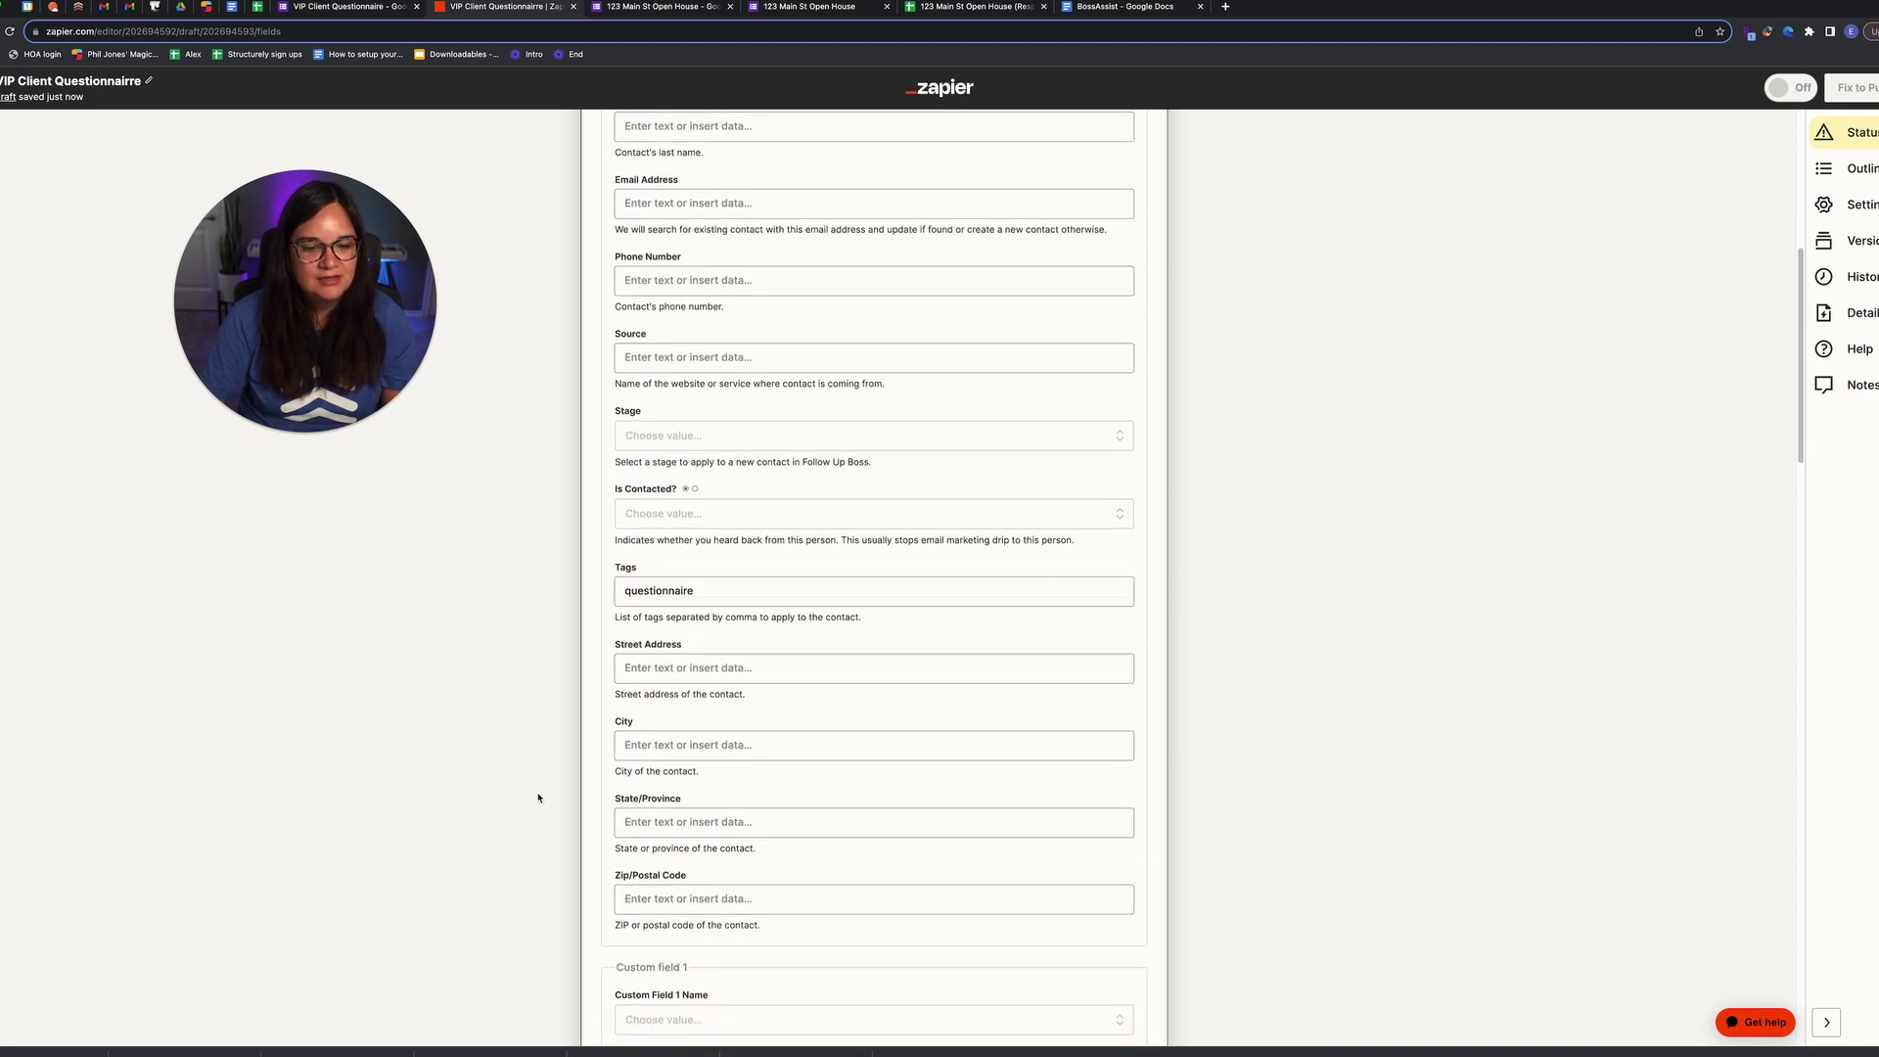
click(741, 584)
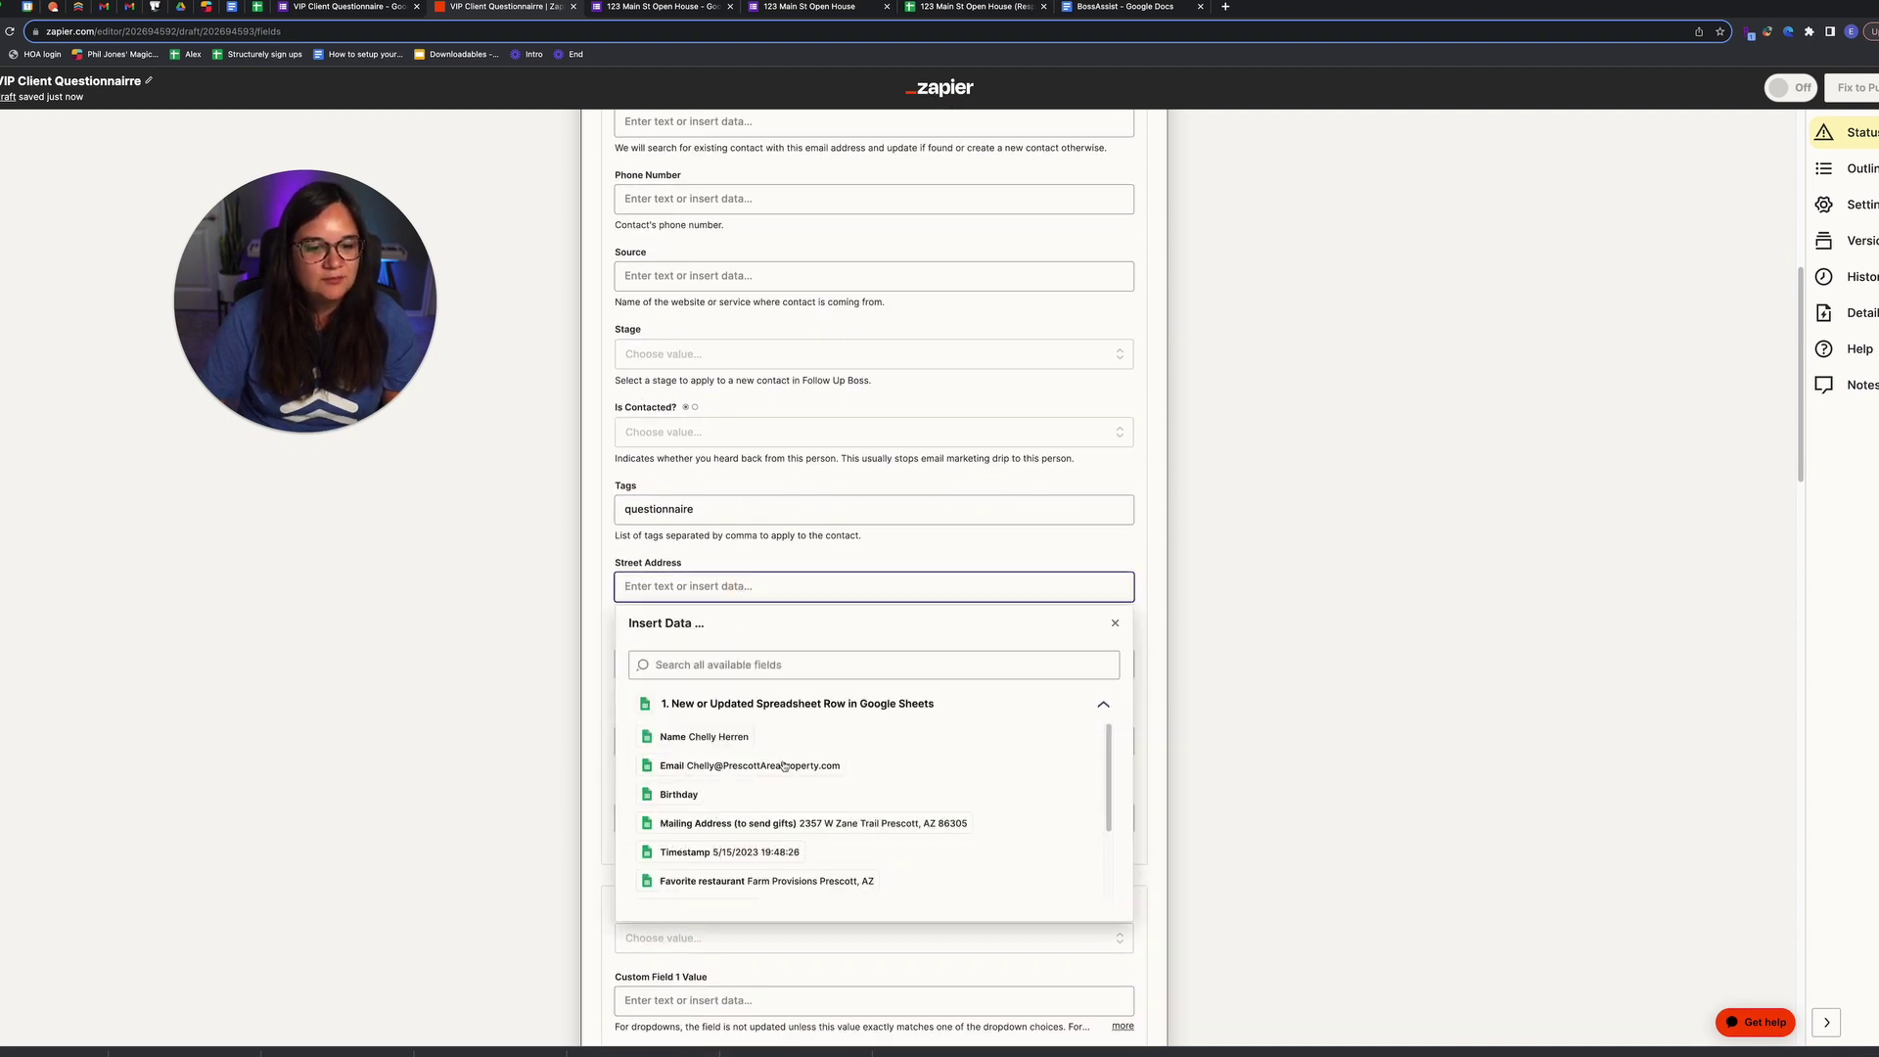
click(484, 773)
scroll(659, 713, down, 3)
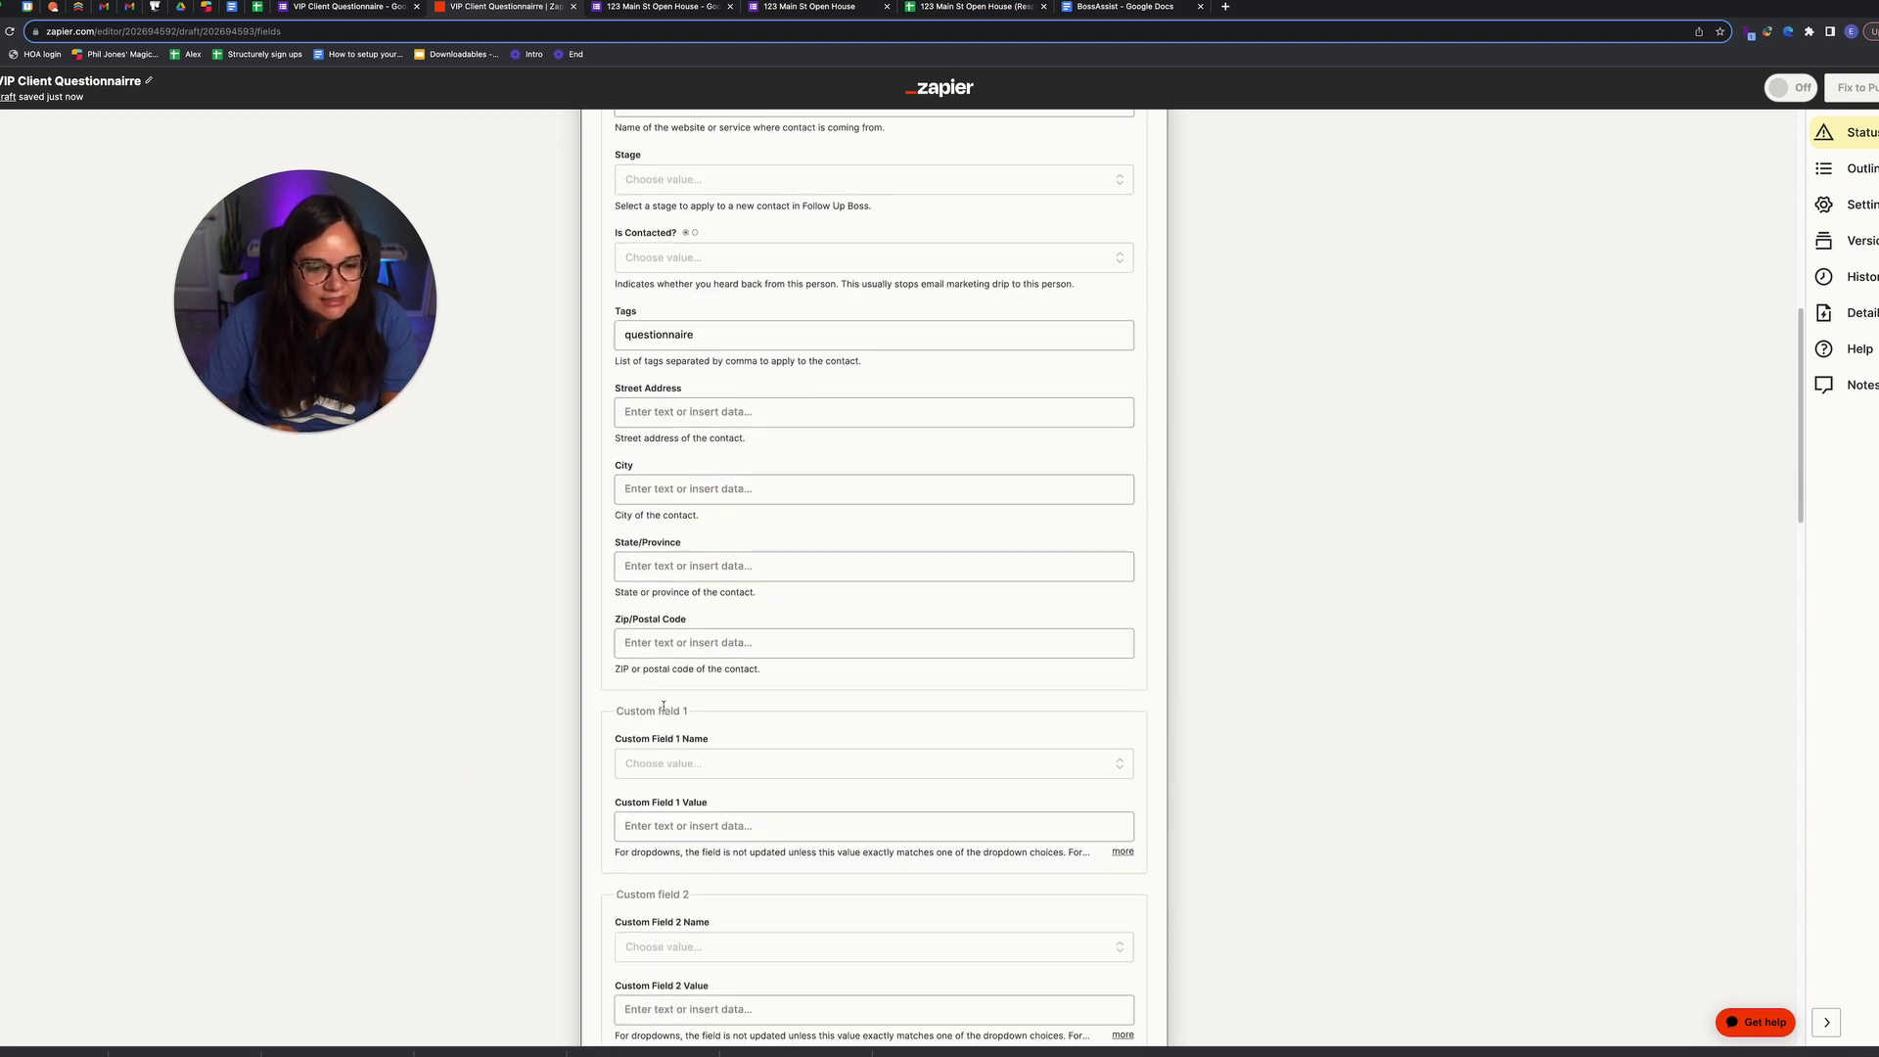
click(683, 687)
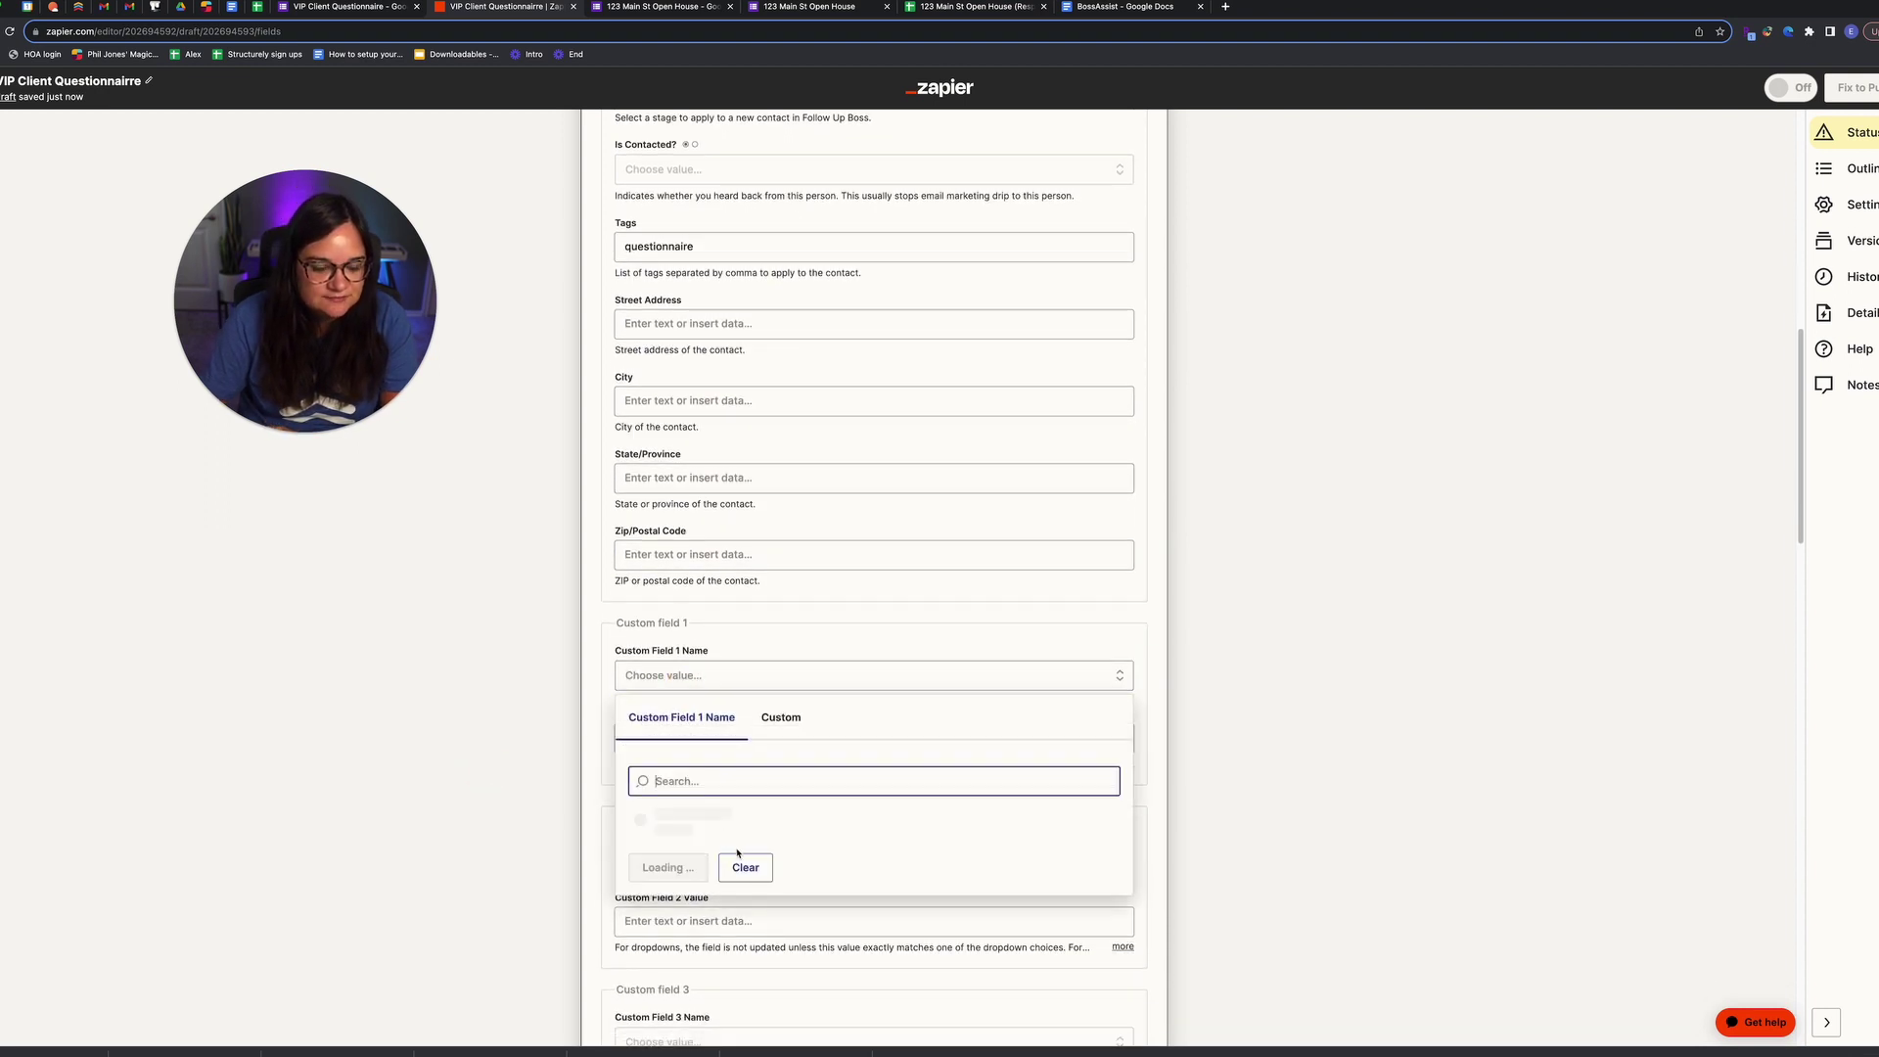
scroll(726, 848, down, 1)
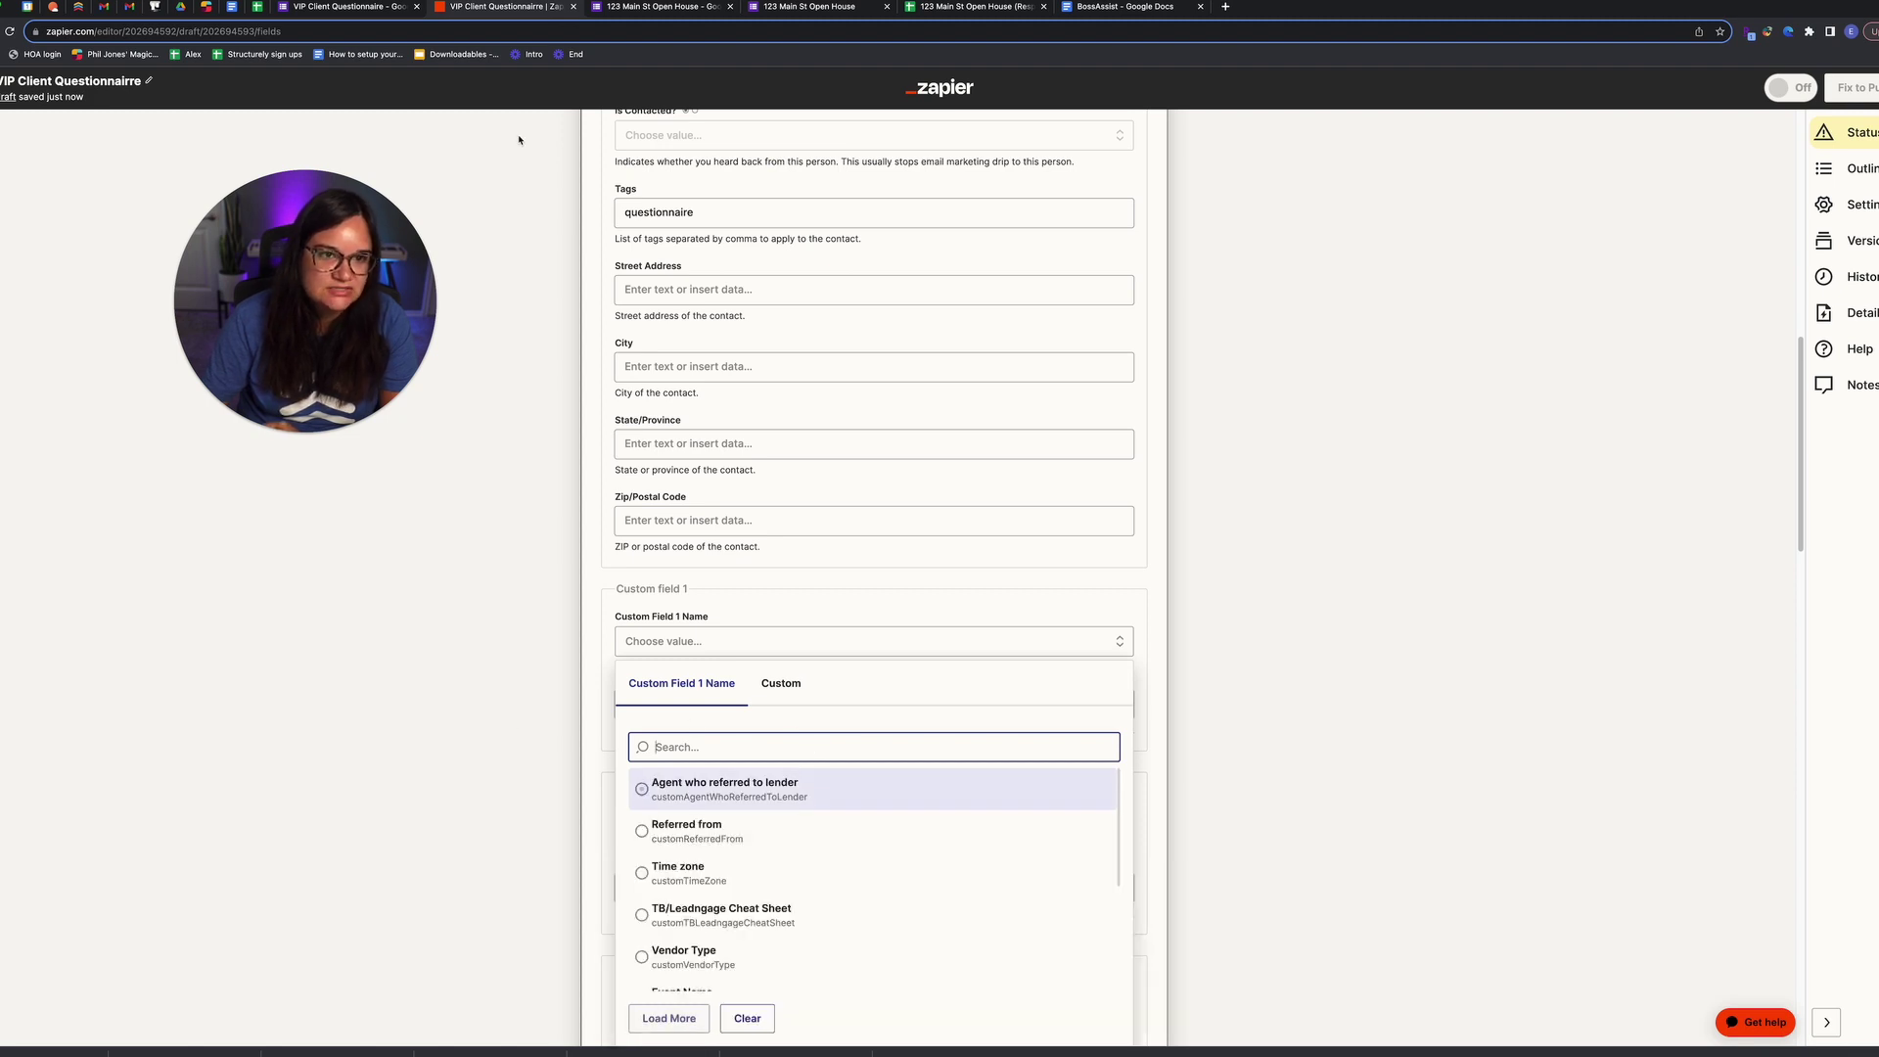
scroll(759, 837, down, 3)
scroll(761, 834, down, 5)
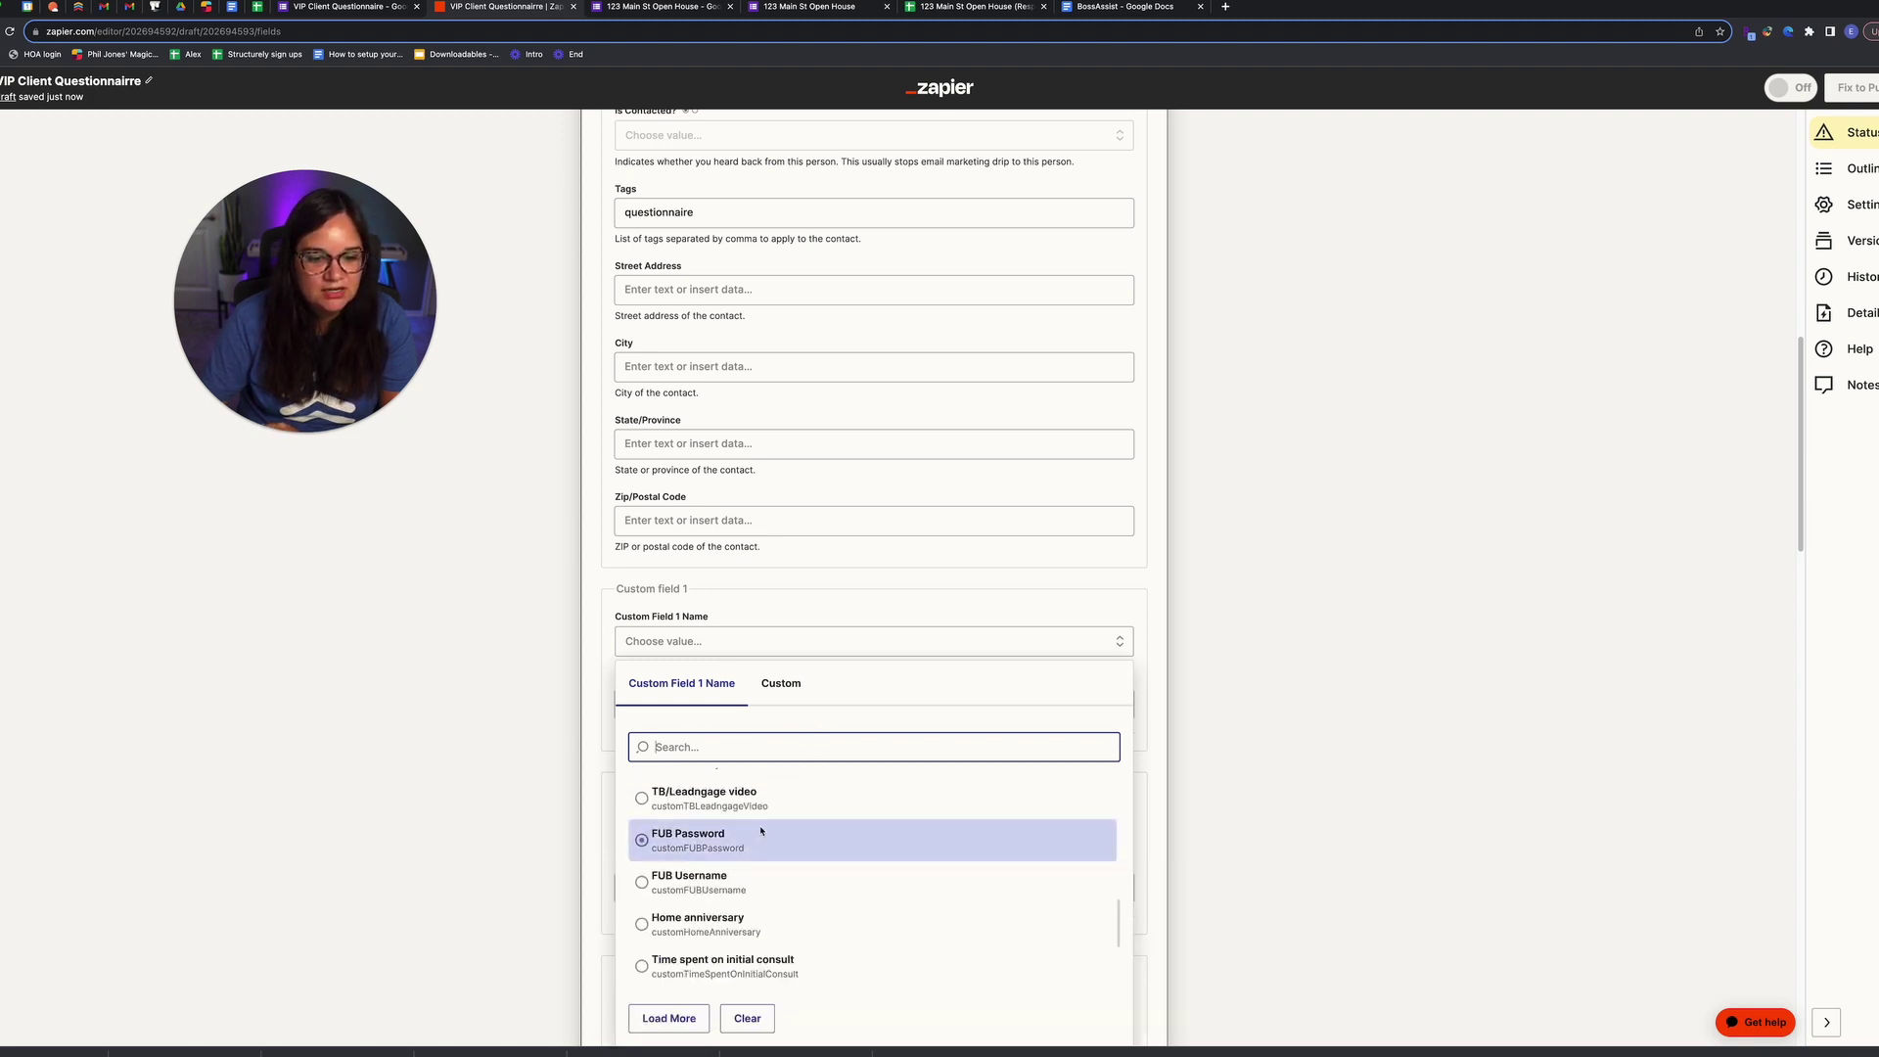
scroll(759, 829, up, 2)
scroll(757, 828, up, 5)
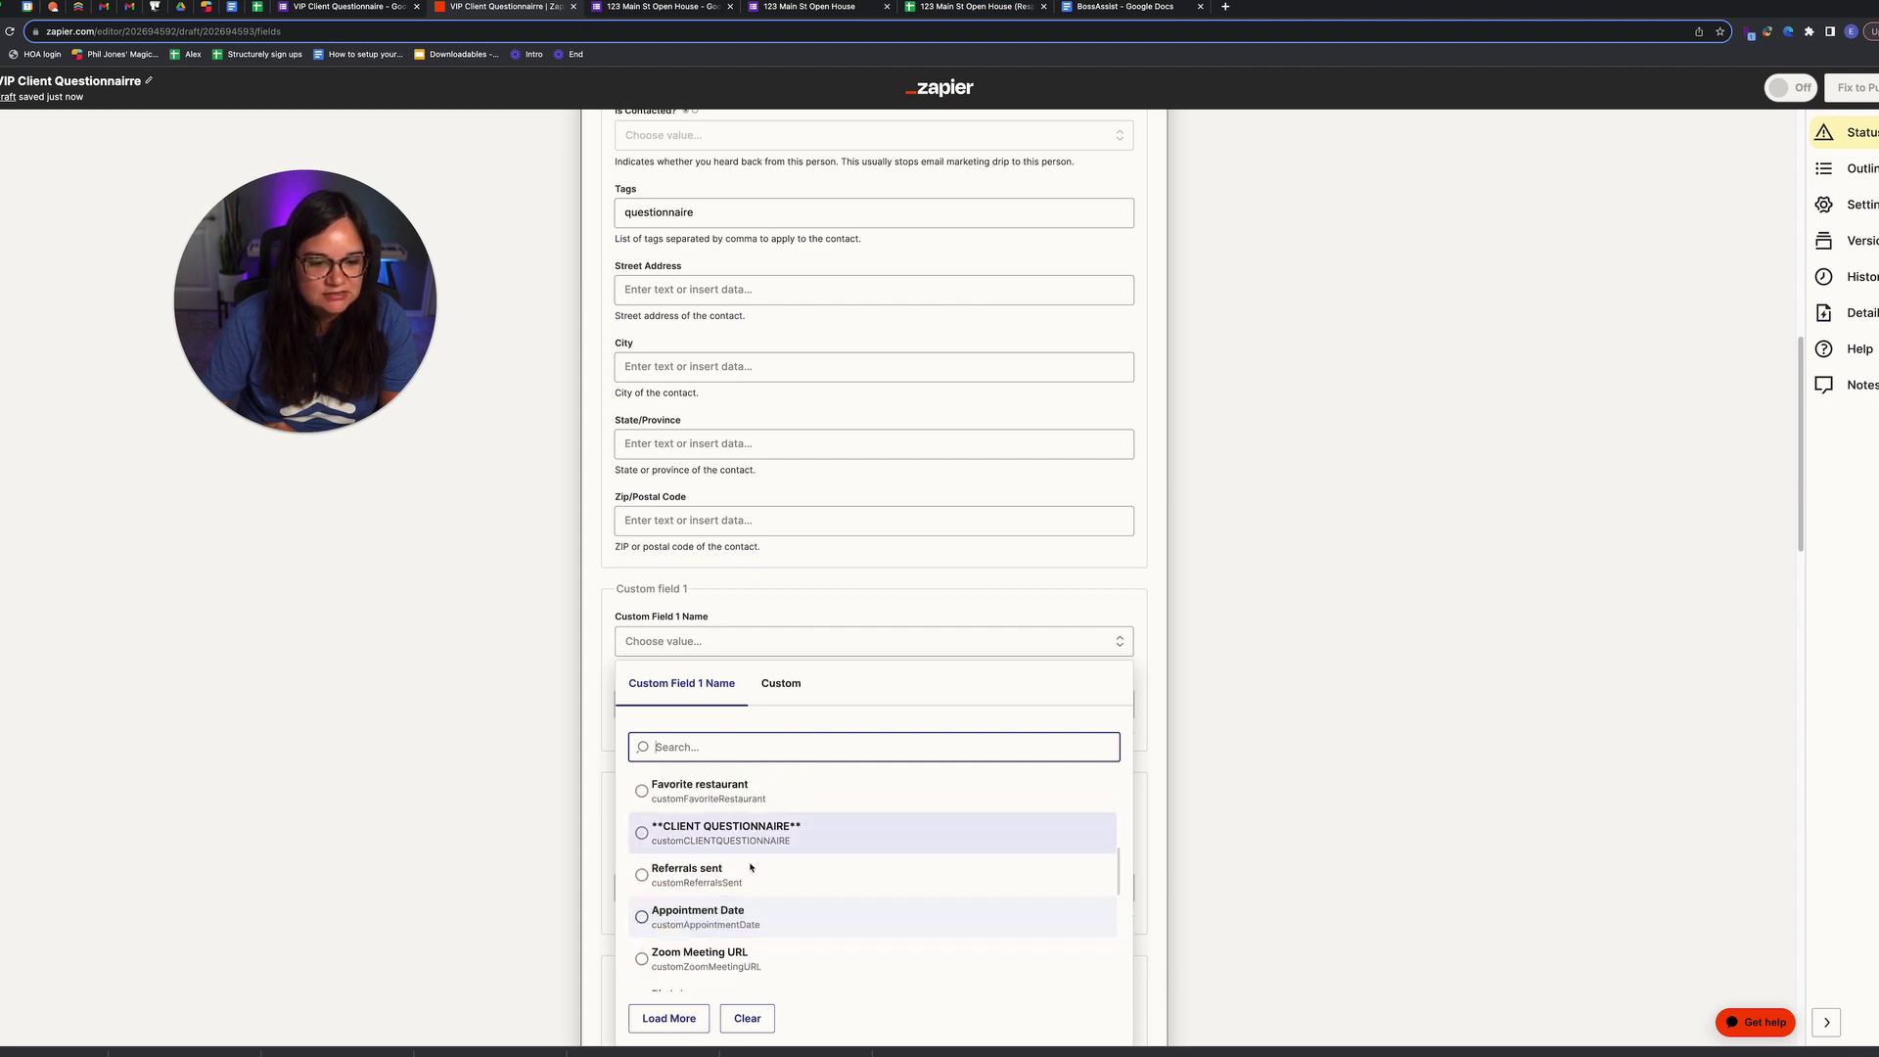
scroll(757, 862, down, 2)
scroll(757, 861, down, 4)
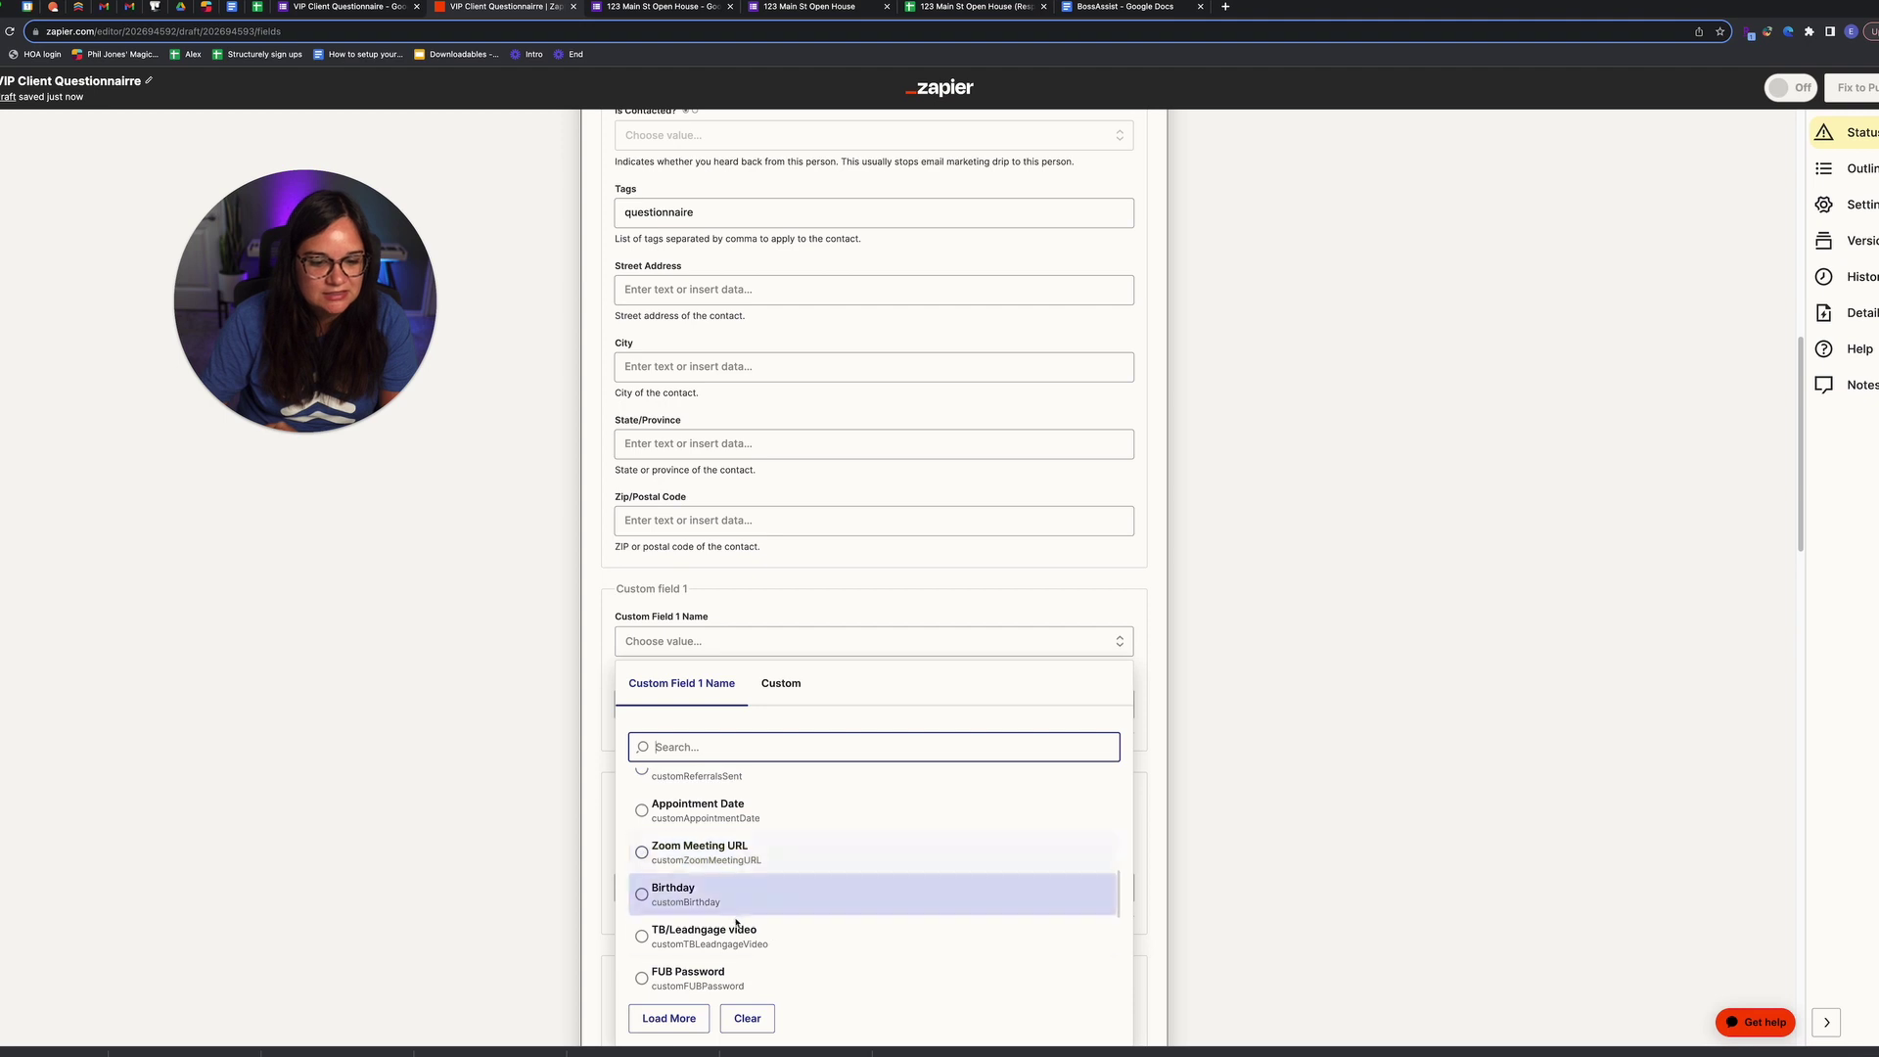
scroll(738, 915, up, 3)
scroll(738, 915, down, 2)
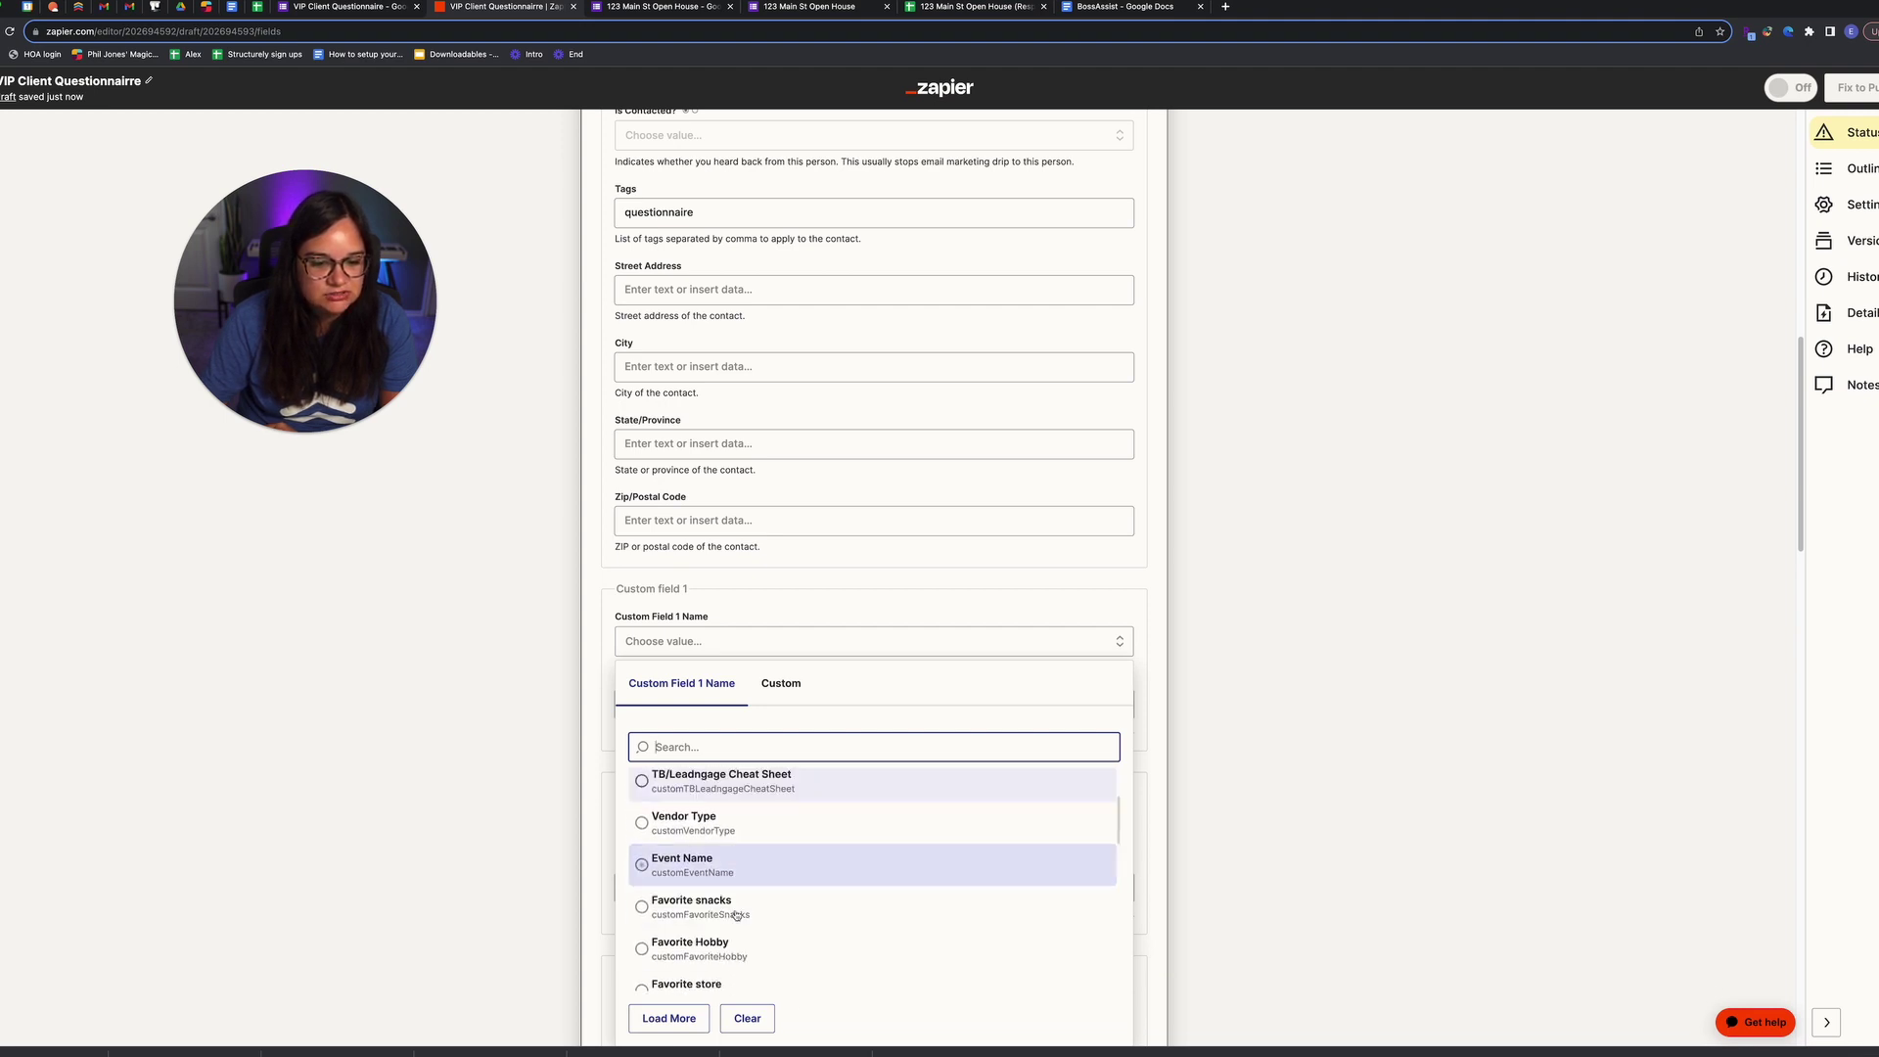
click(738, 956)
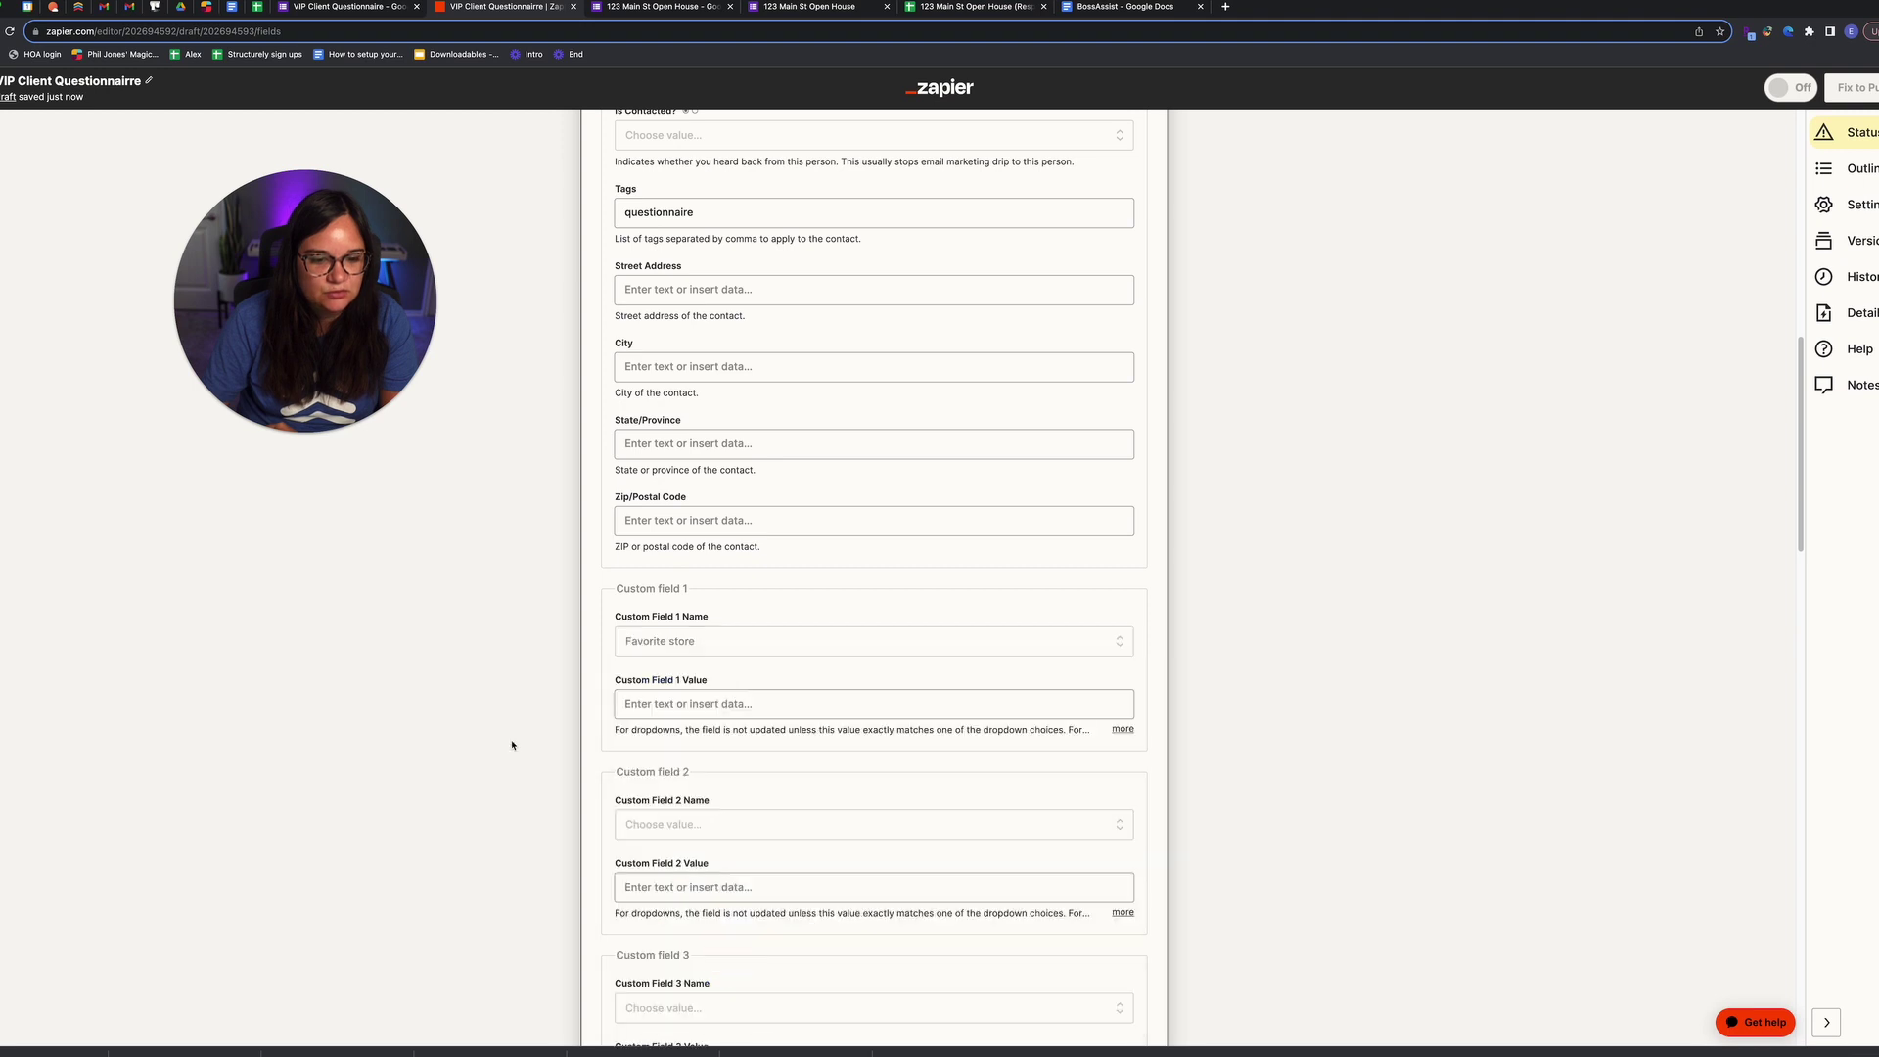
Step: Map the sheet's Favorite store answer into Custom Field 1's value
click(661, 704)
scroll(725, 901, down, 3)
click(727, 918)
click(494, 765)
Step: Name Custom Field 2 'Favorite restaurant', fill it from the sheet's answer, and continue
click(683, 826)
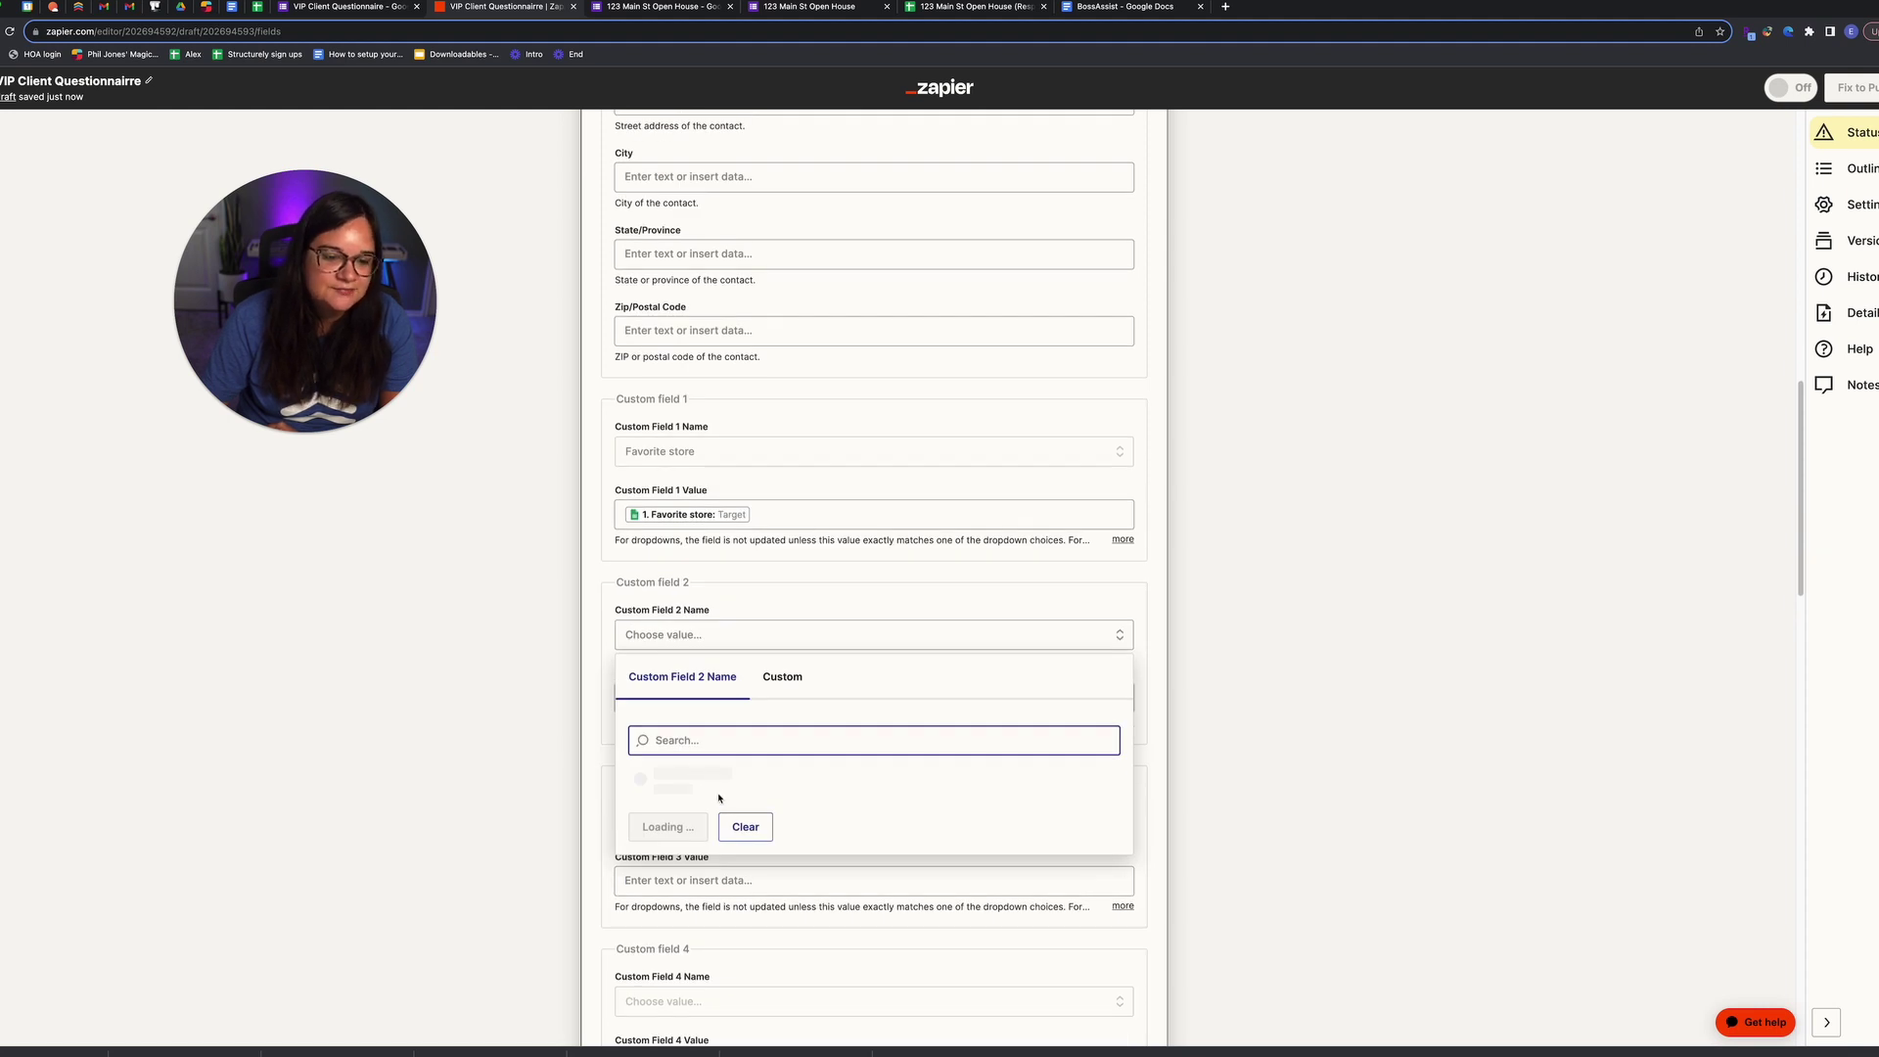
scroll(731, 836, down, 4)
scroll(724, 896, down, 2)
click(710, 926)
click(722, 698)
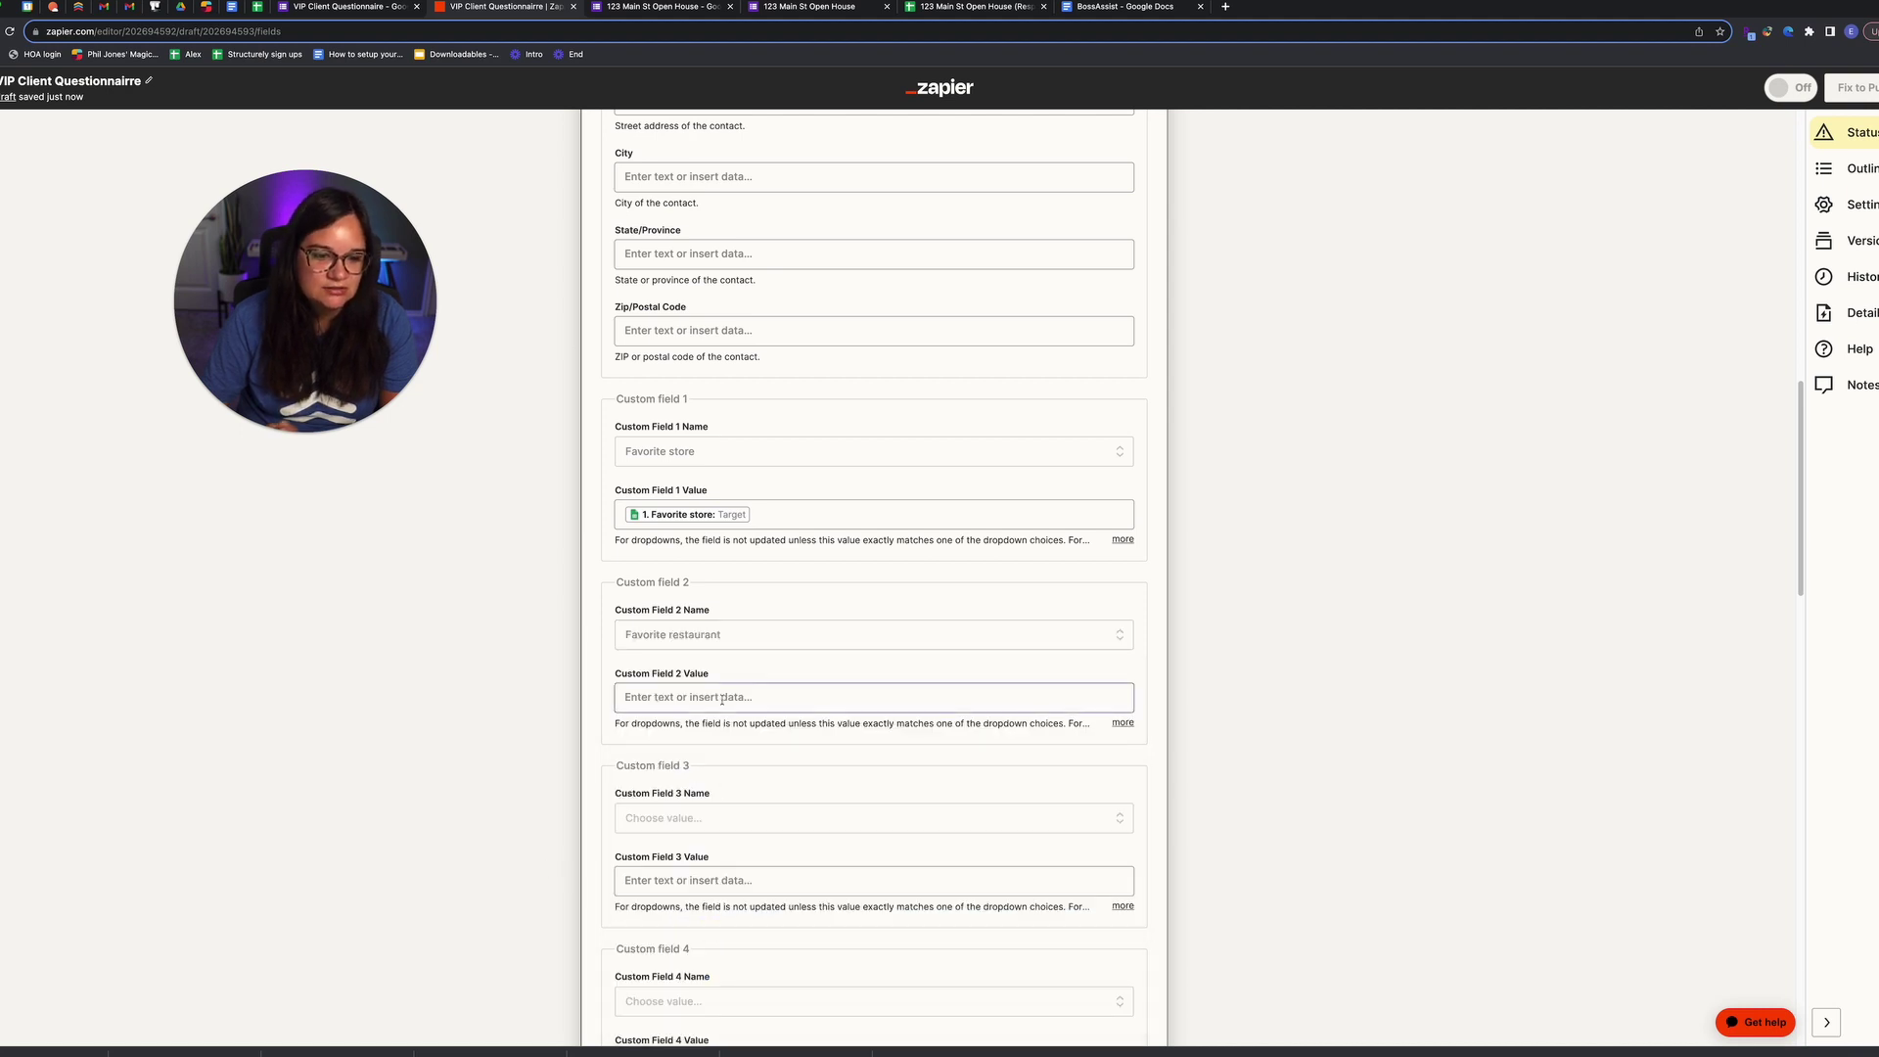
scroll(742, 925, down, 2)
click(741, 914)
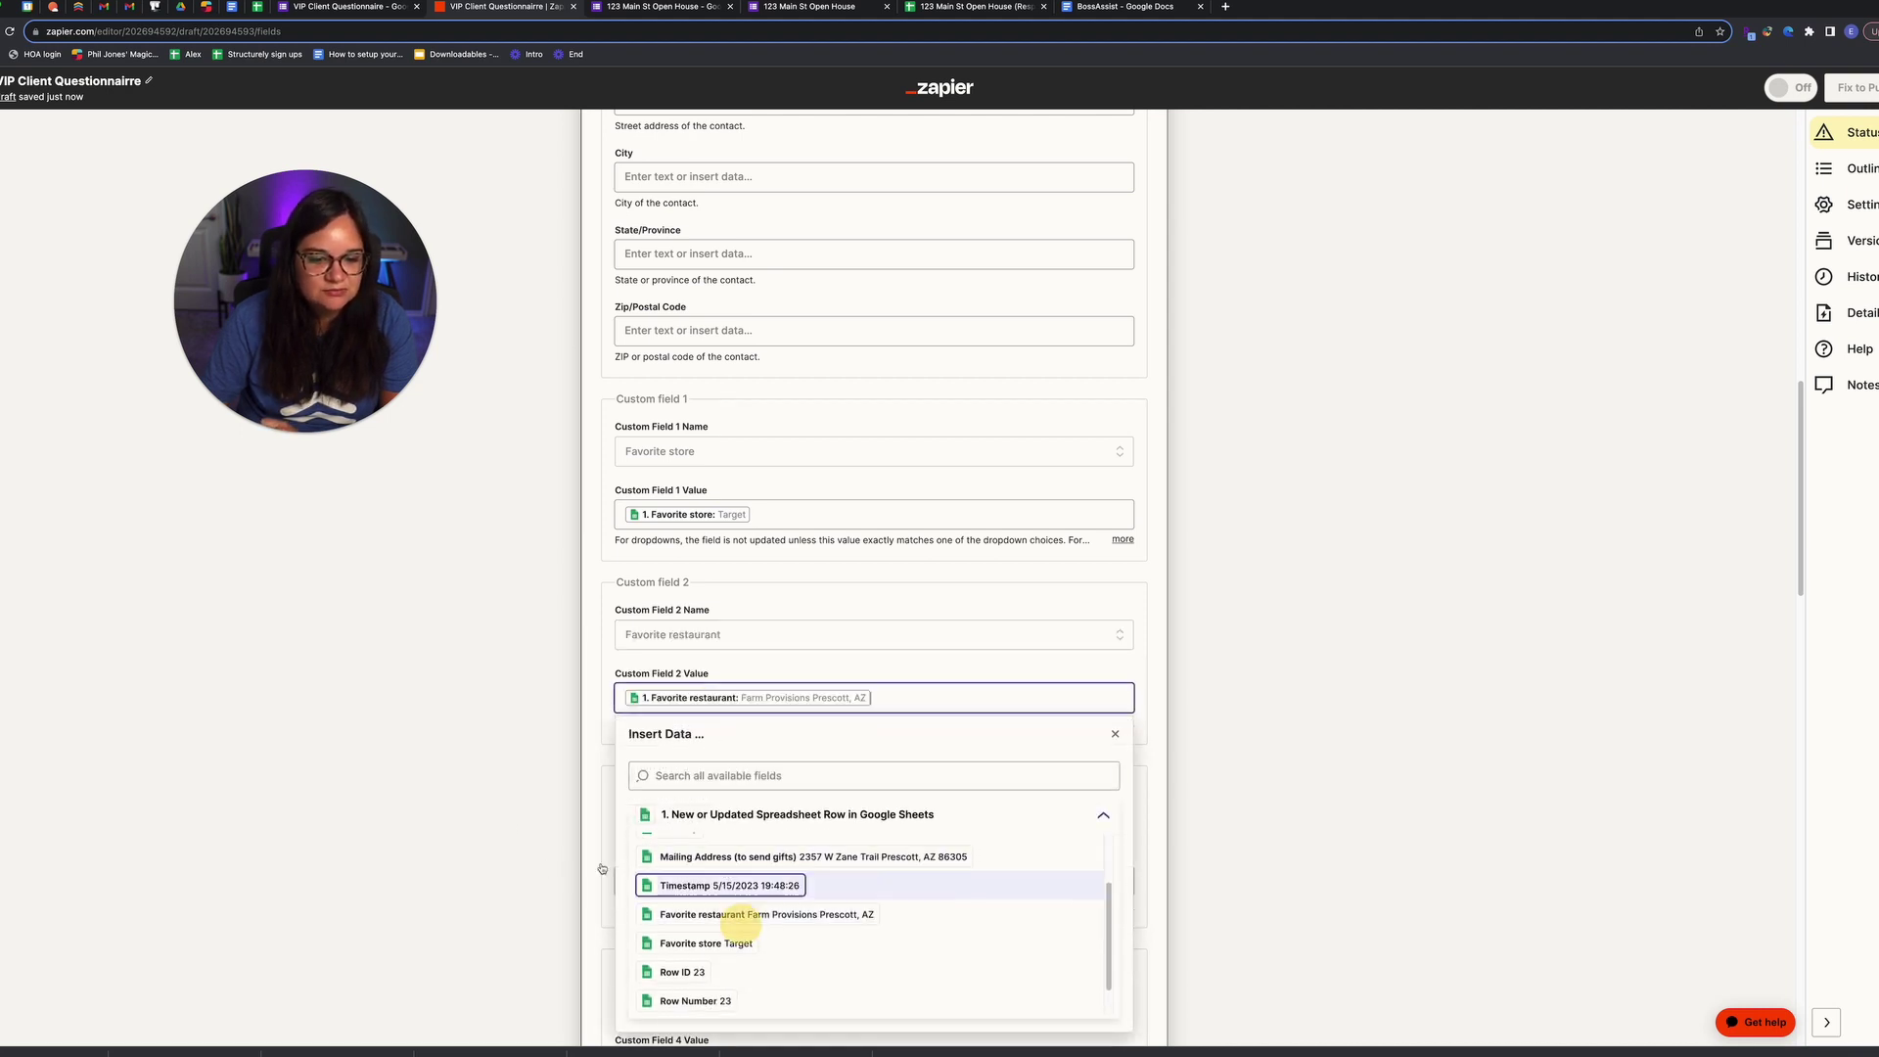
click(519, 814)
scroll(520, 808, down, 12)
scroll(520, 800, down, 5)
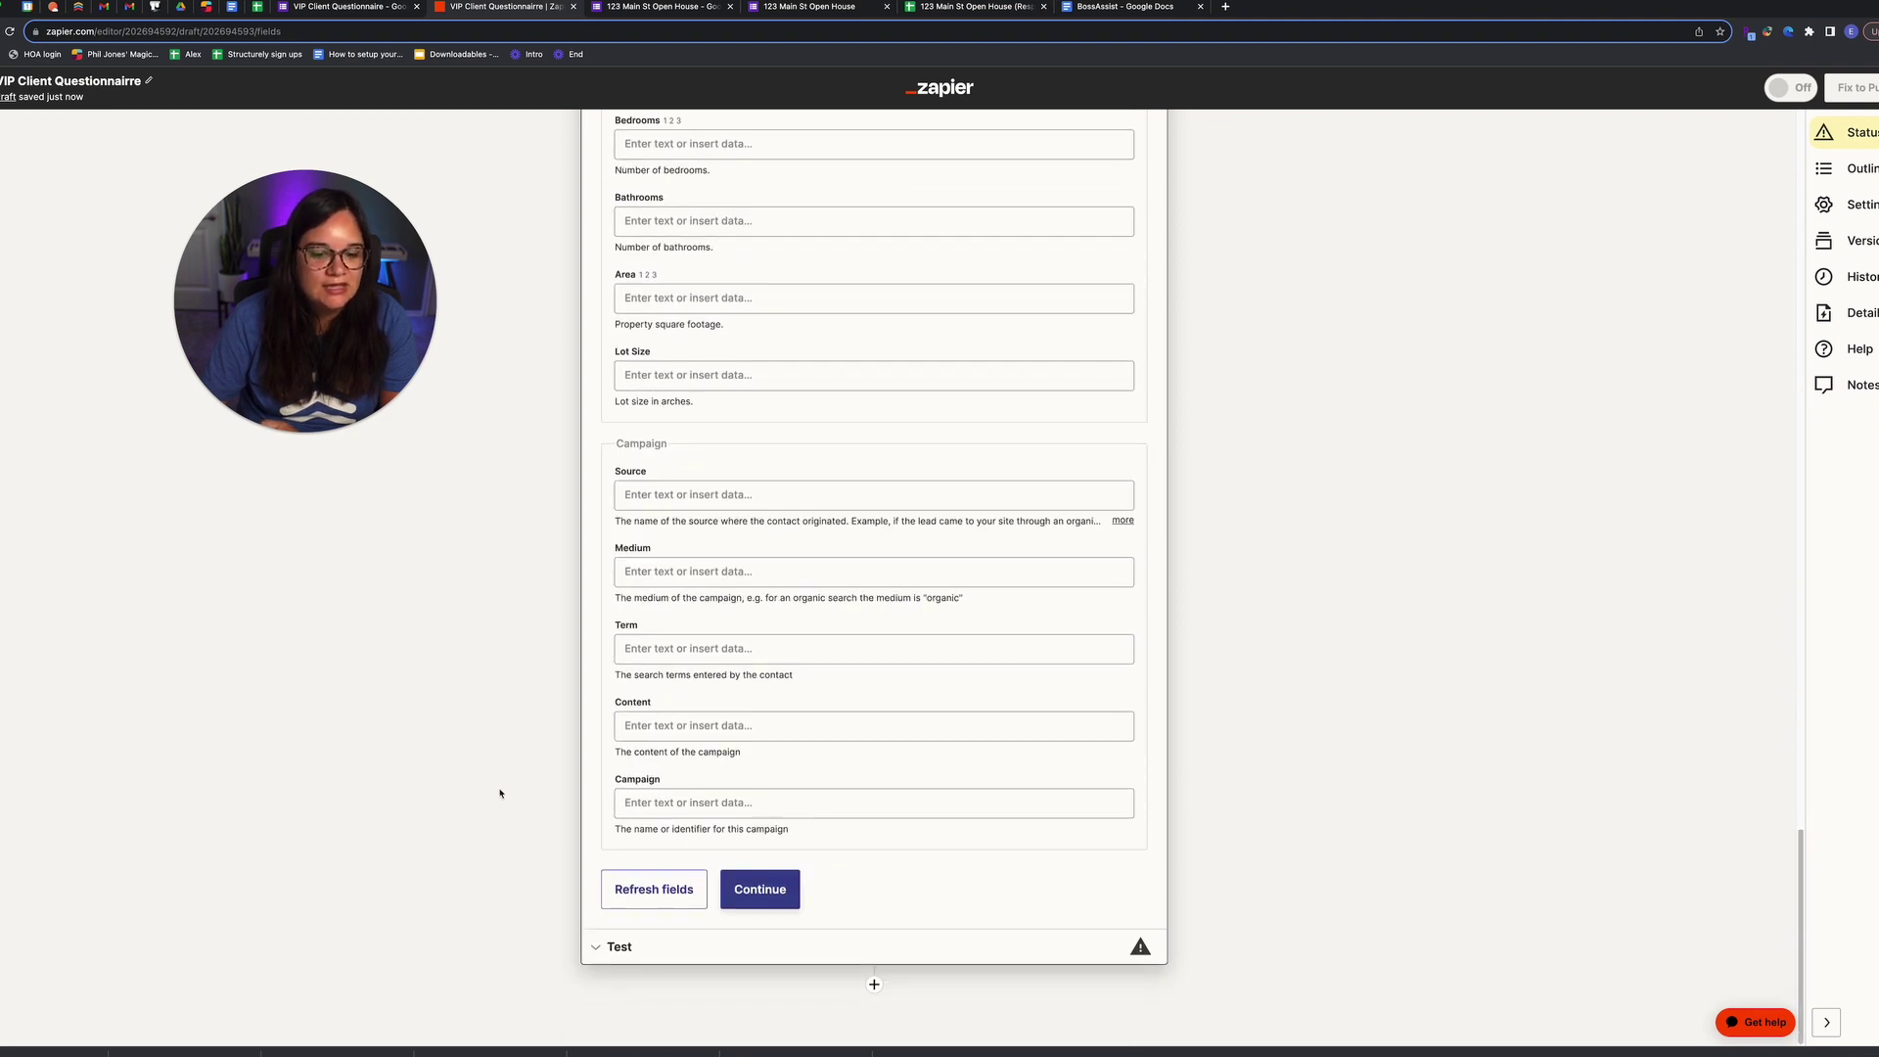
click(772, 893)
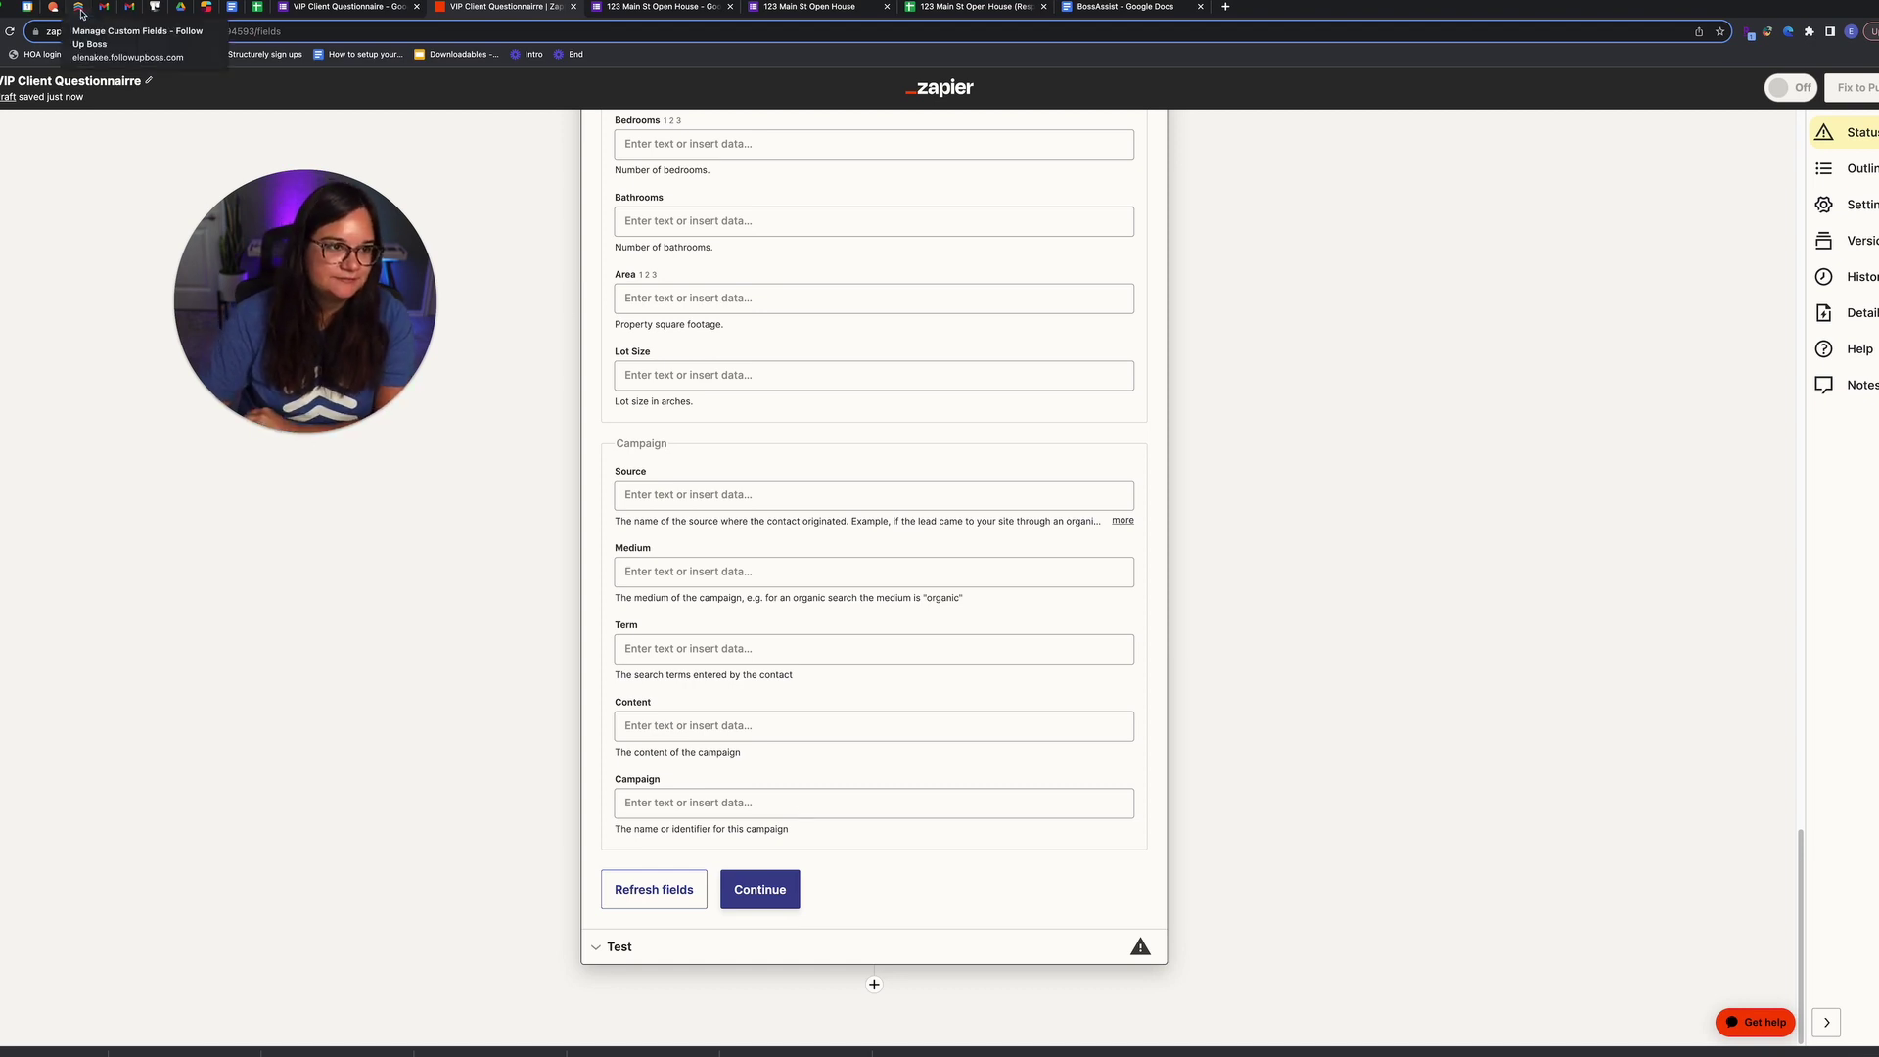
Step: Open Follow Up Boss's Power-Ups page and search people for the lead's name
click(81, 13)
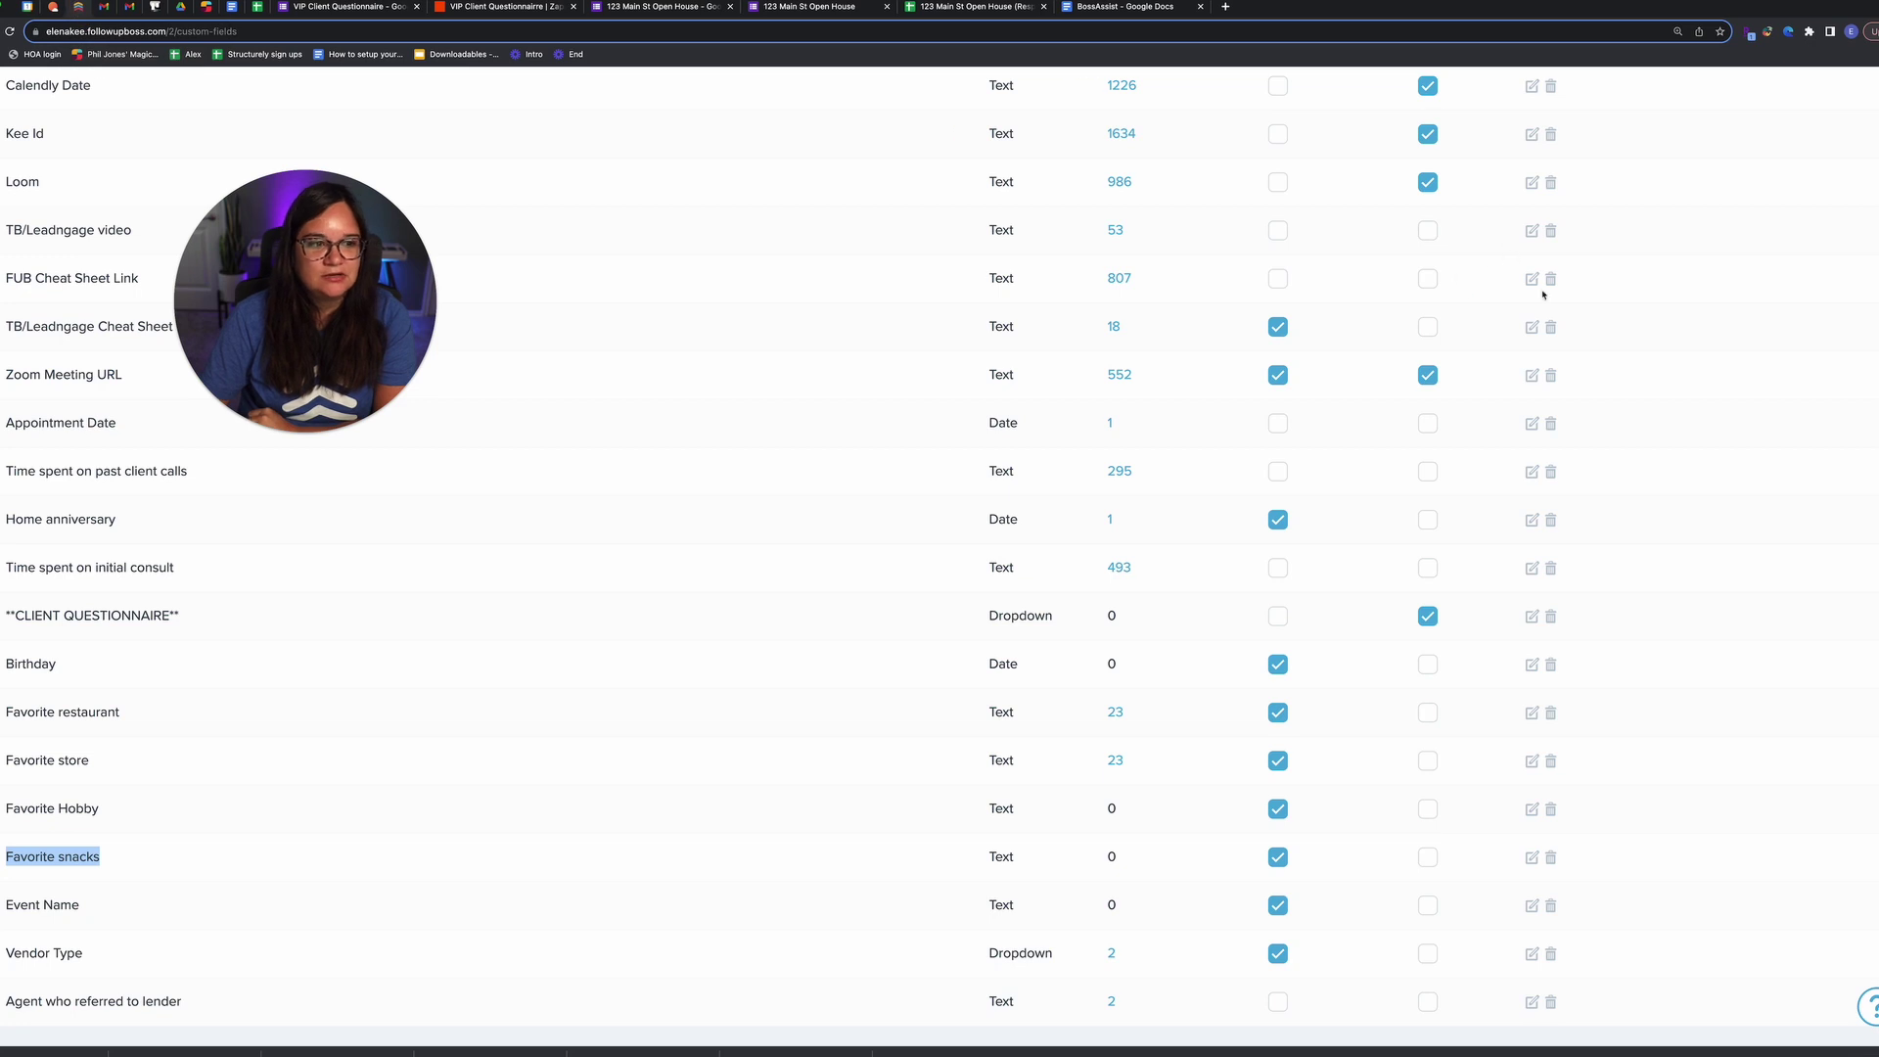
click(1867, 100)
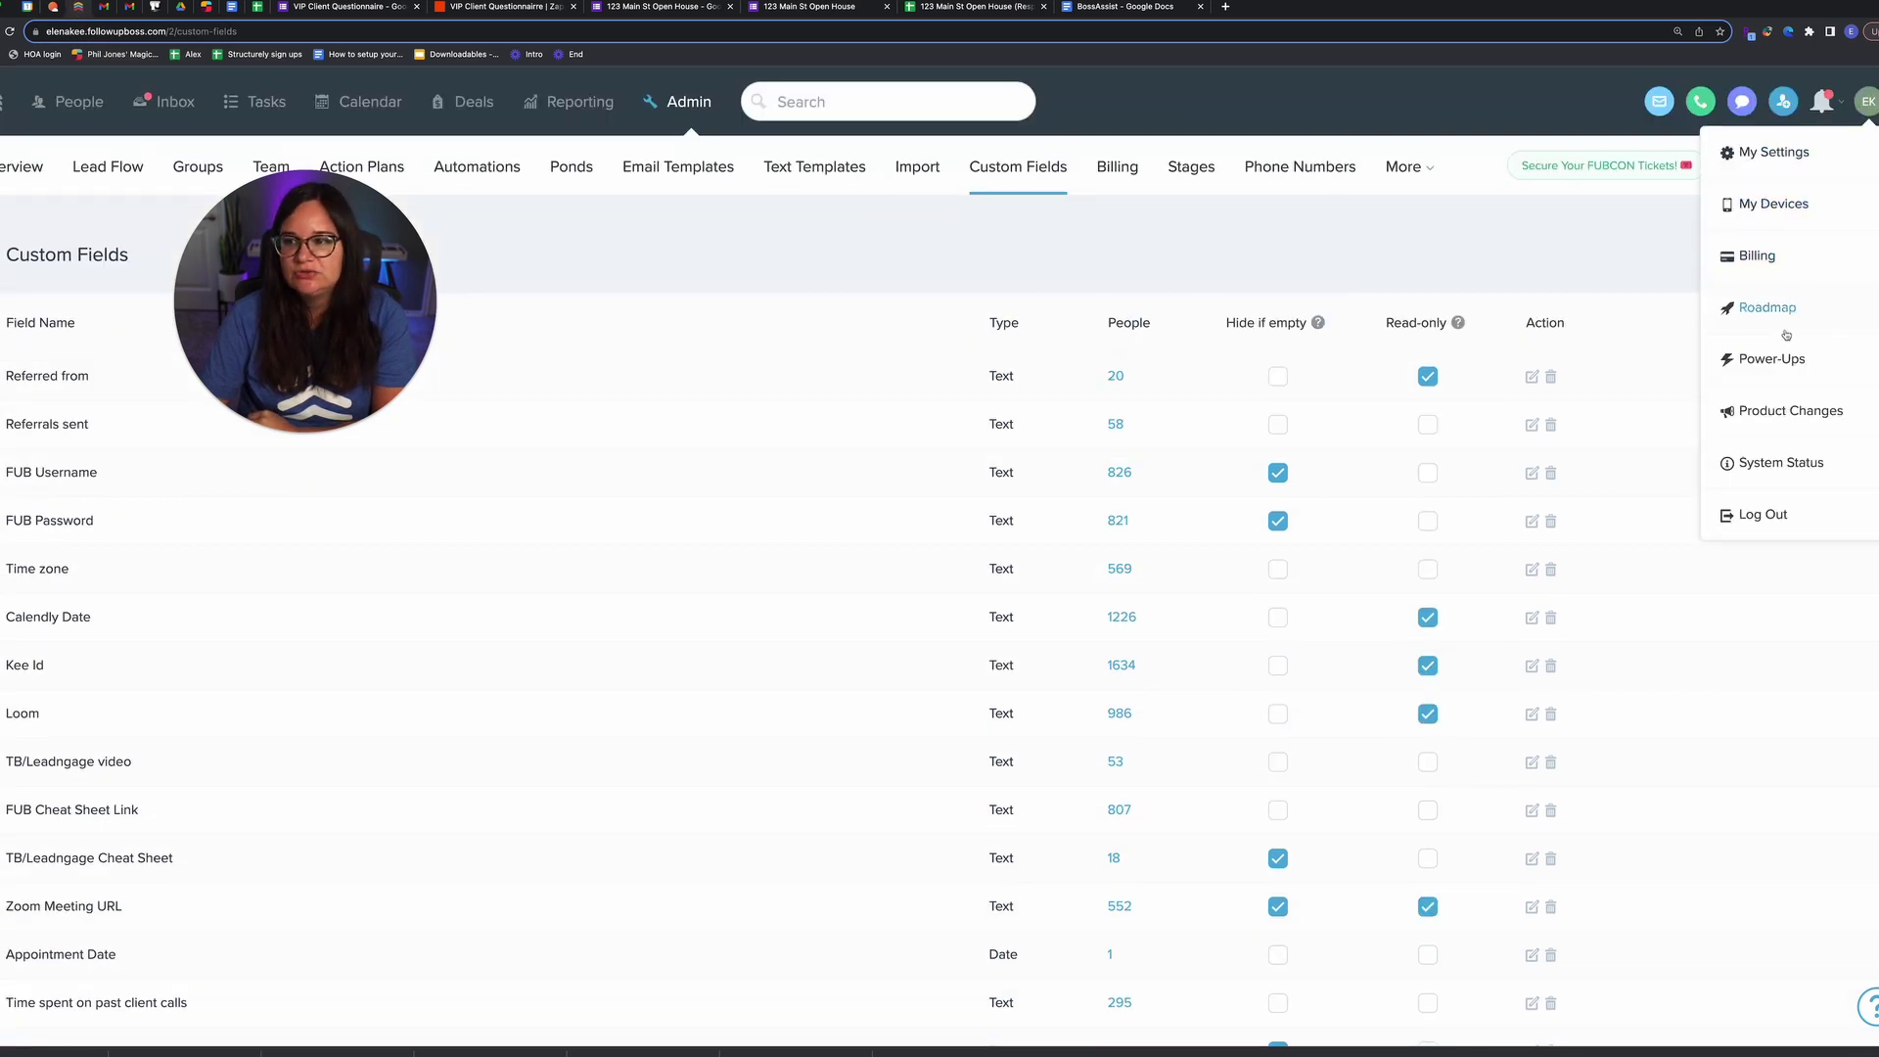
click(1773, 360)
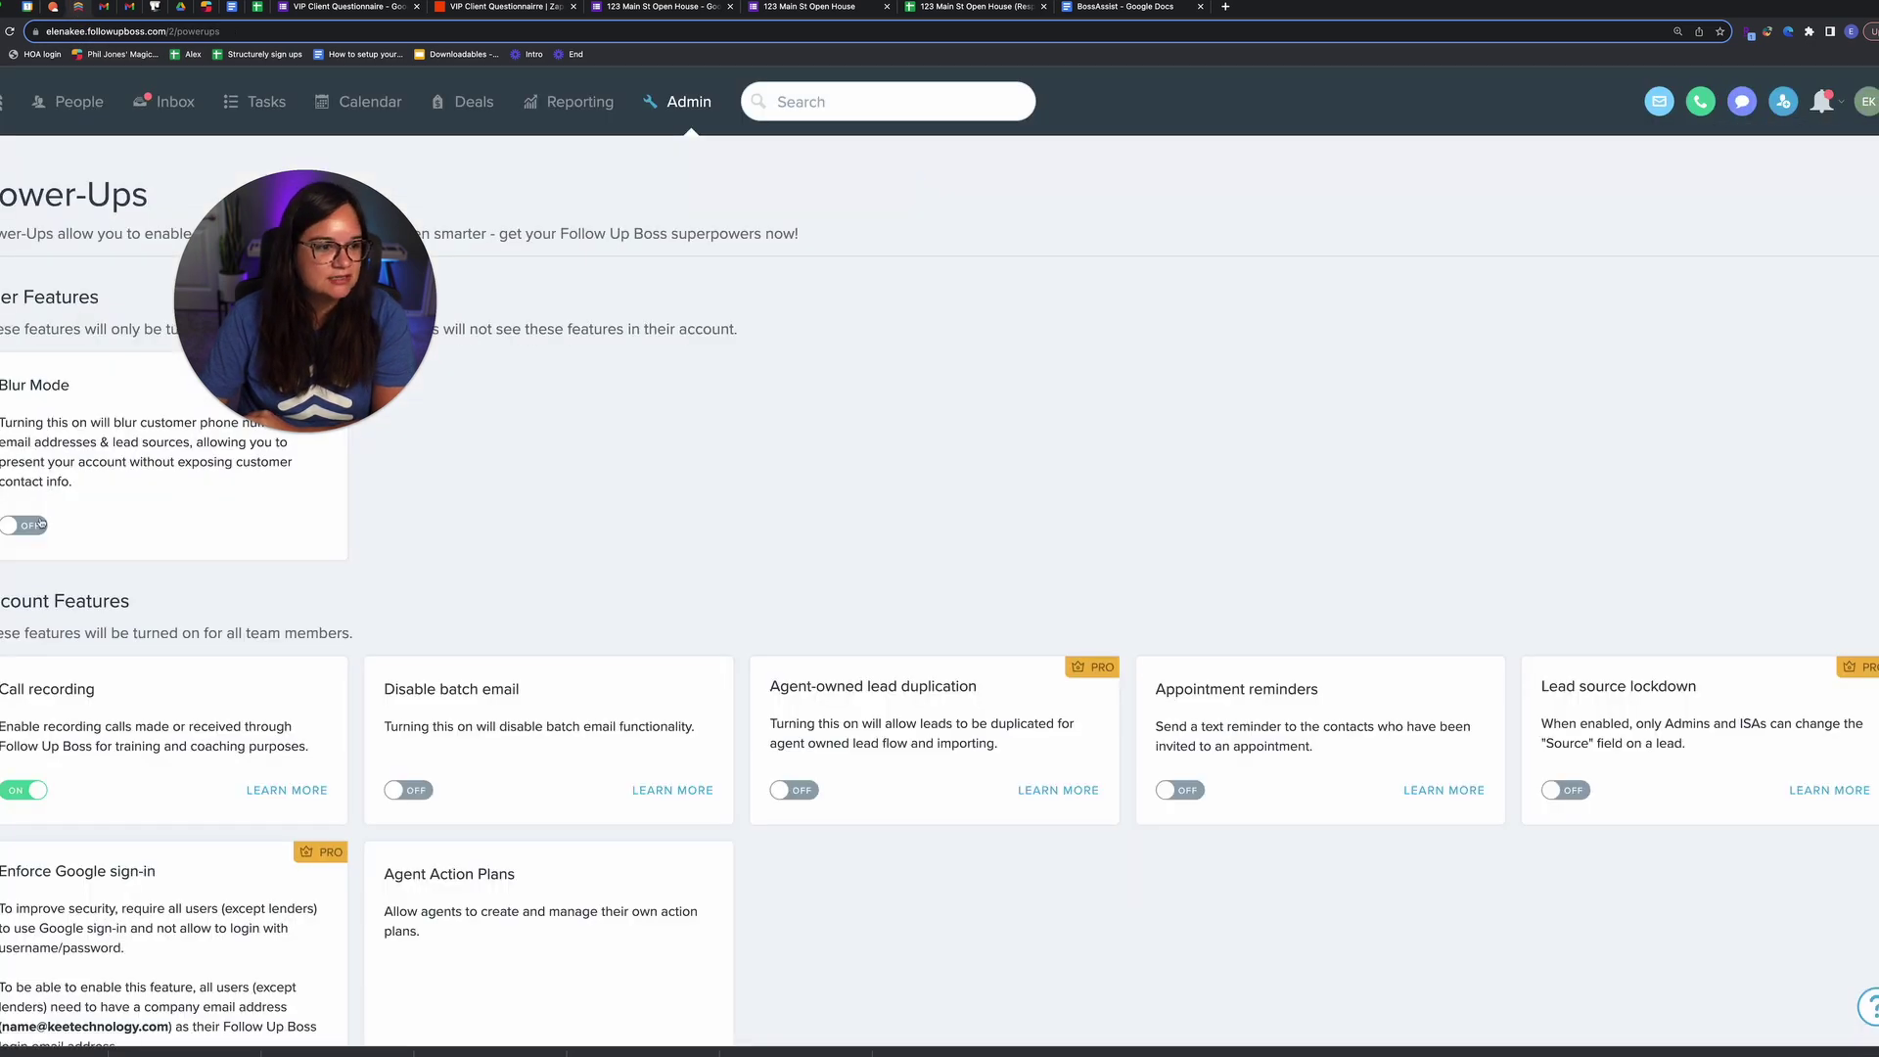
click(852, 103)
text(chelly h)
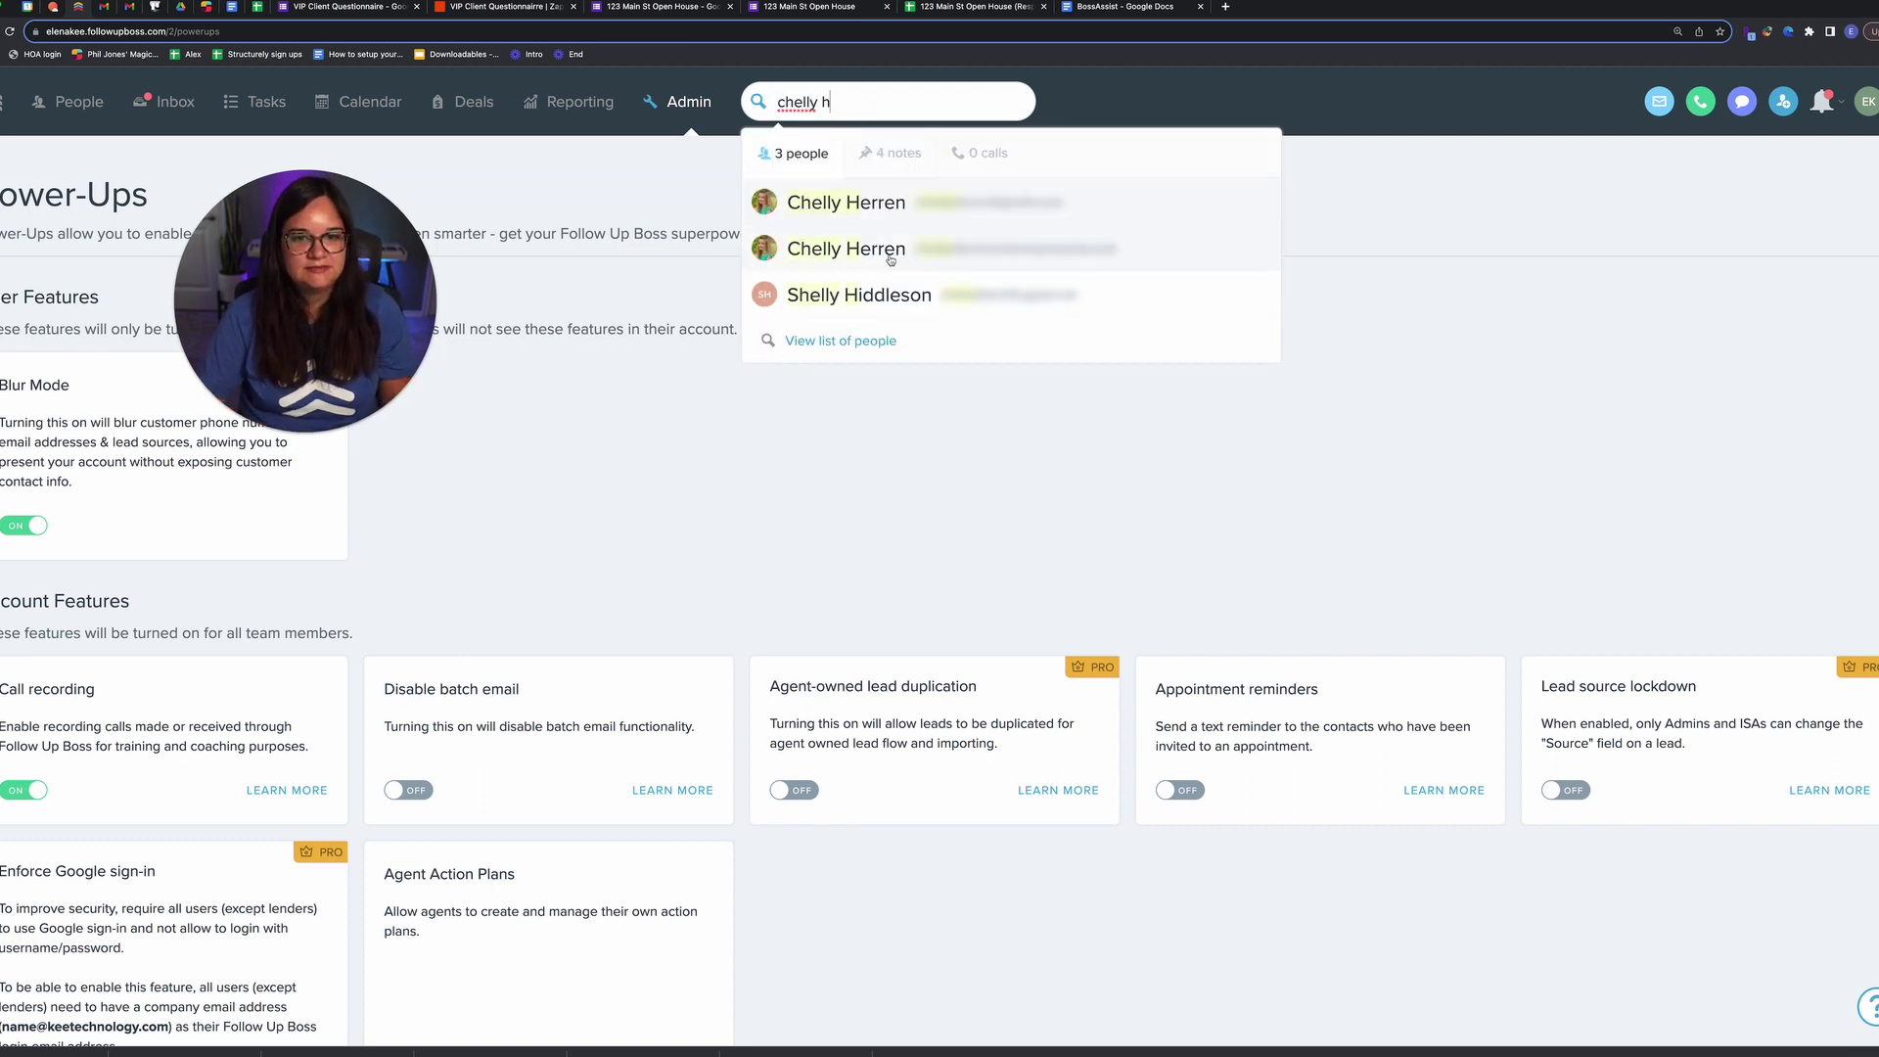
Step: Open the lead and check its Favorite store, Favorite restaurant, and questionnaire tag
click(894, 250)
scroll(245, 584, down, 8)
scroll(246, 584, down, 5)
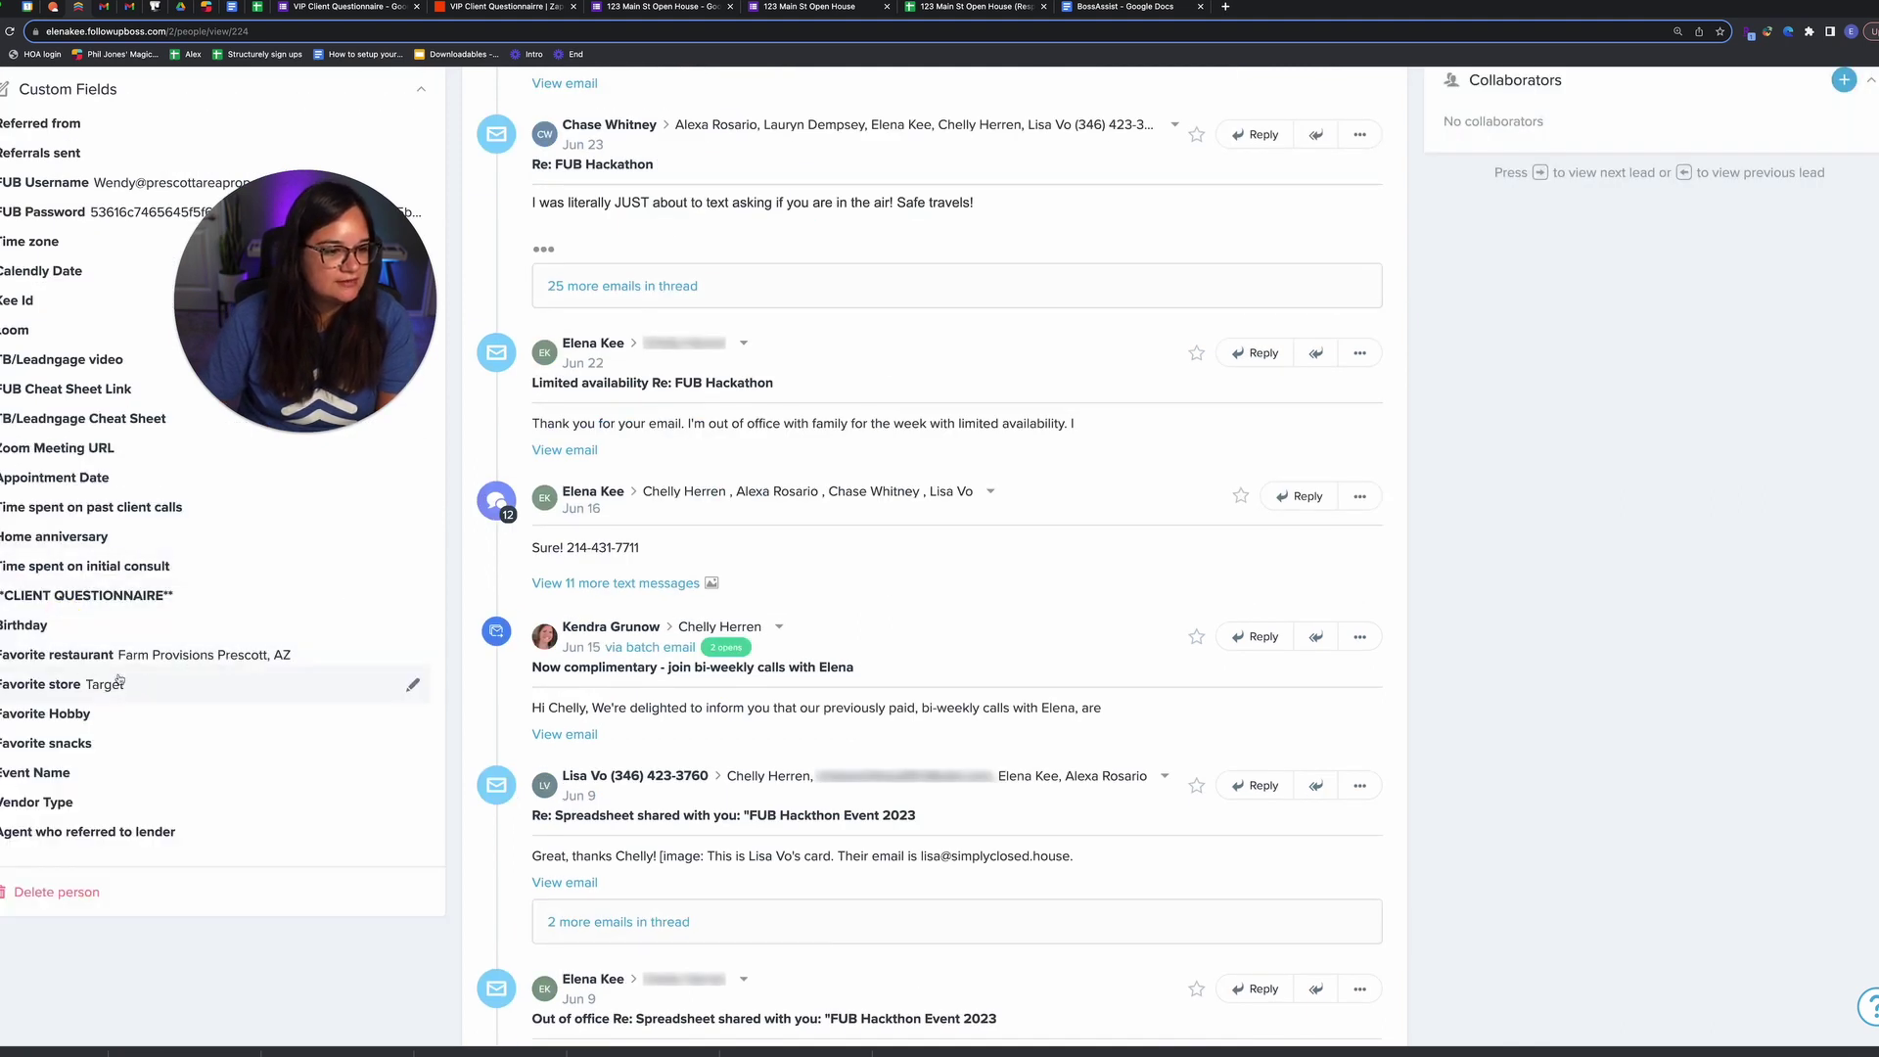
scroll(784, 804, up, 15)
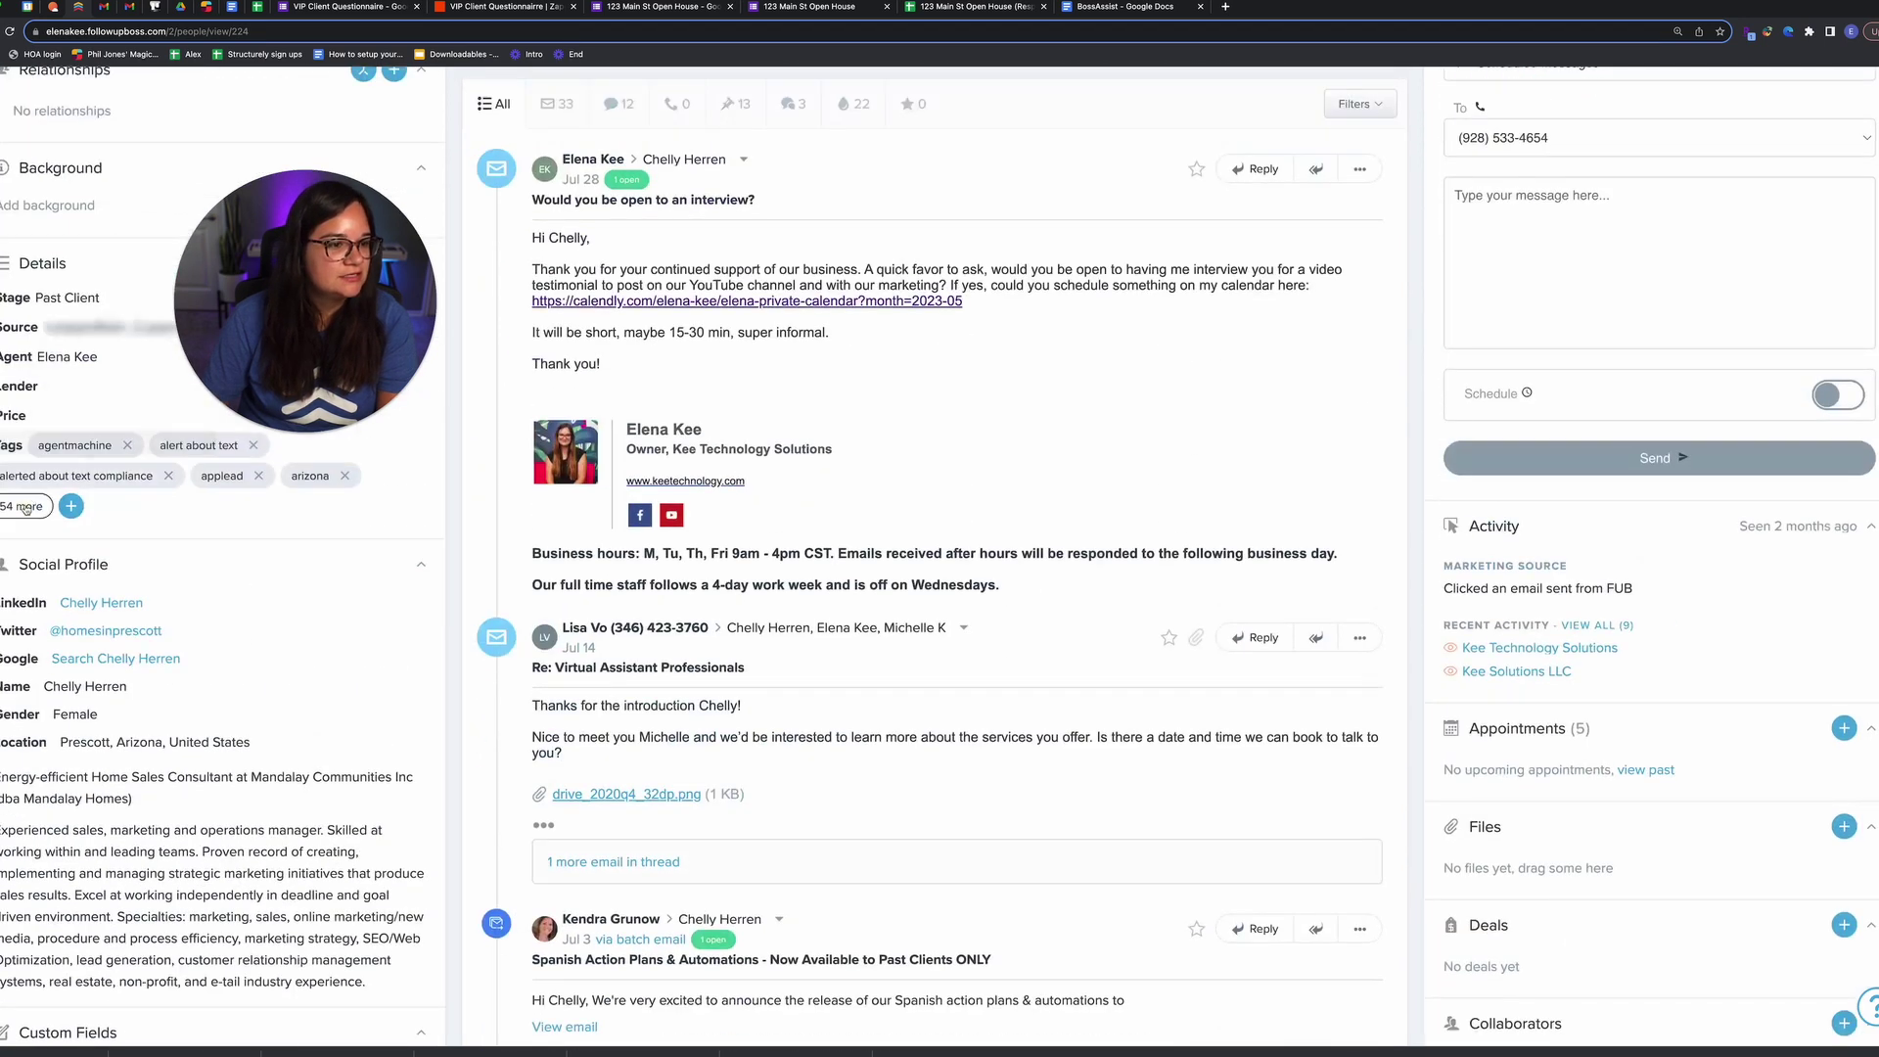
click(22, 506)
key(super+f)
text(question)
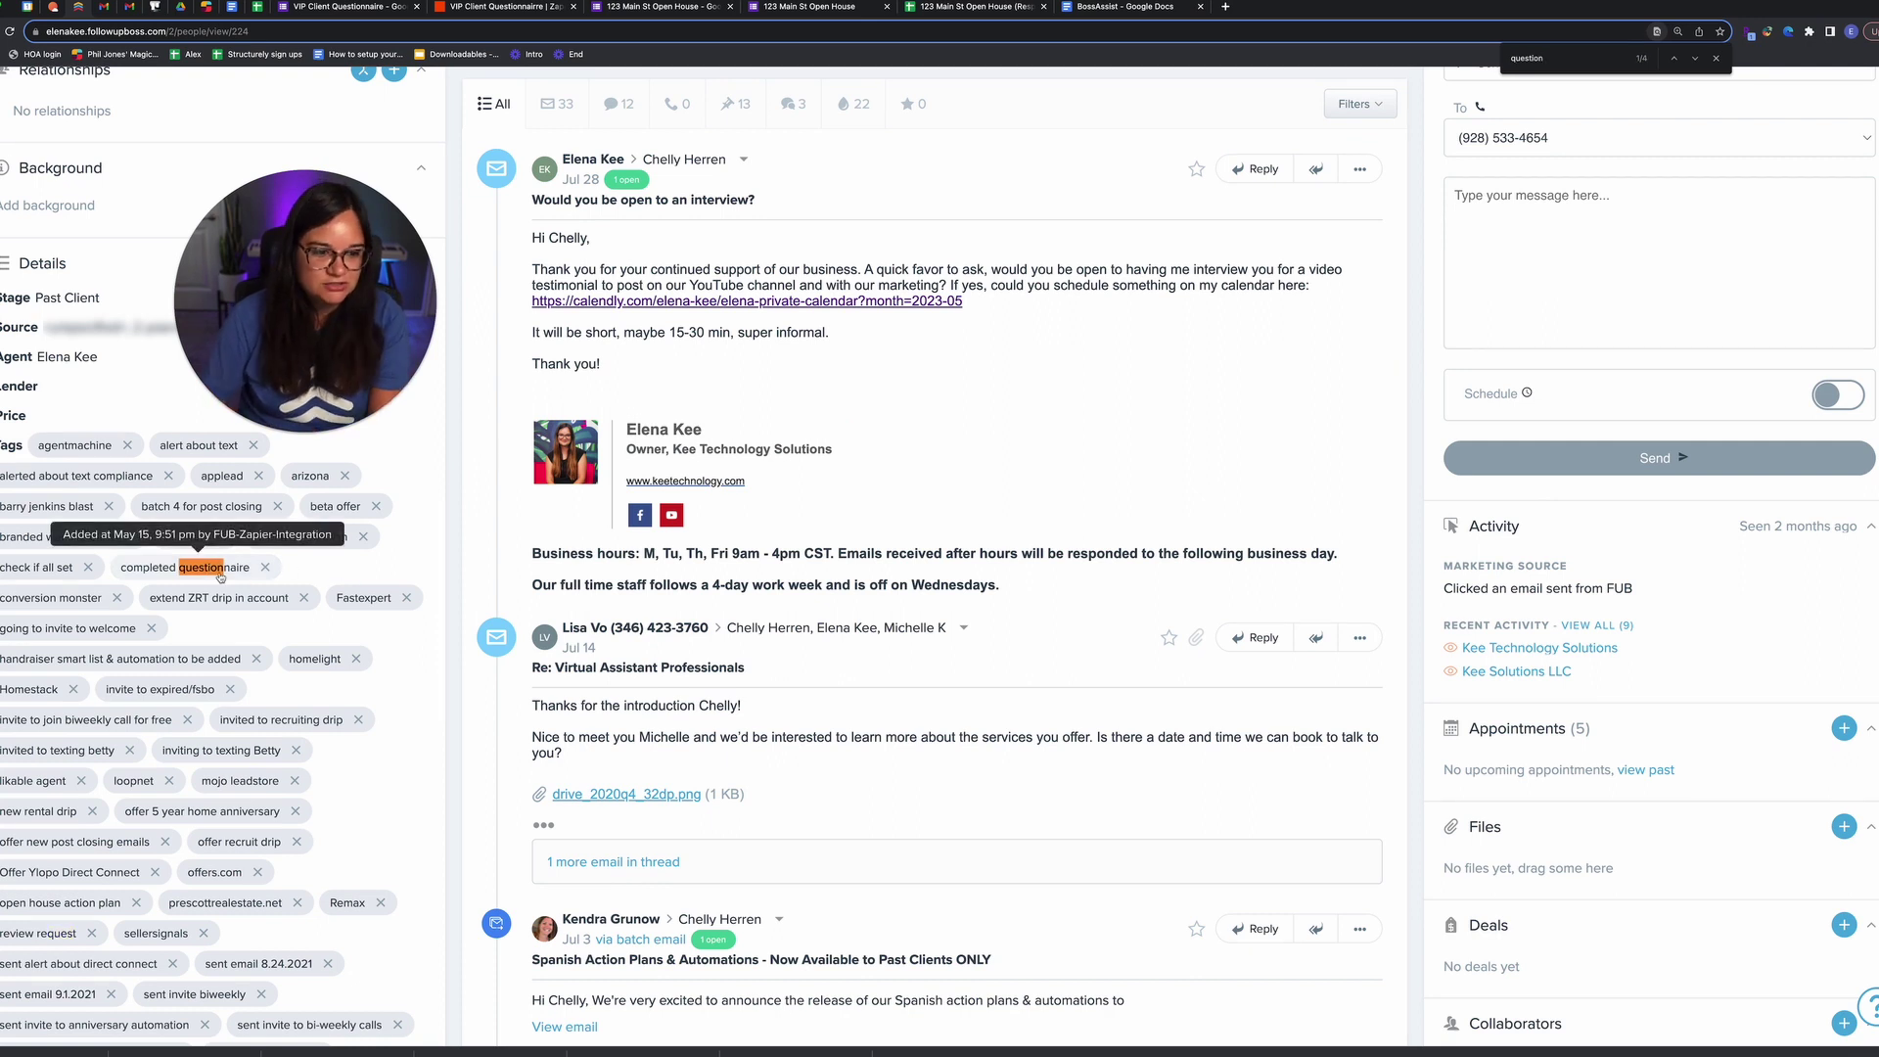
Step: Go to Admin > Automations to look for the questionnaire automation
scroll(221, 573, up, 5)
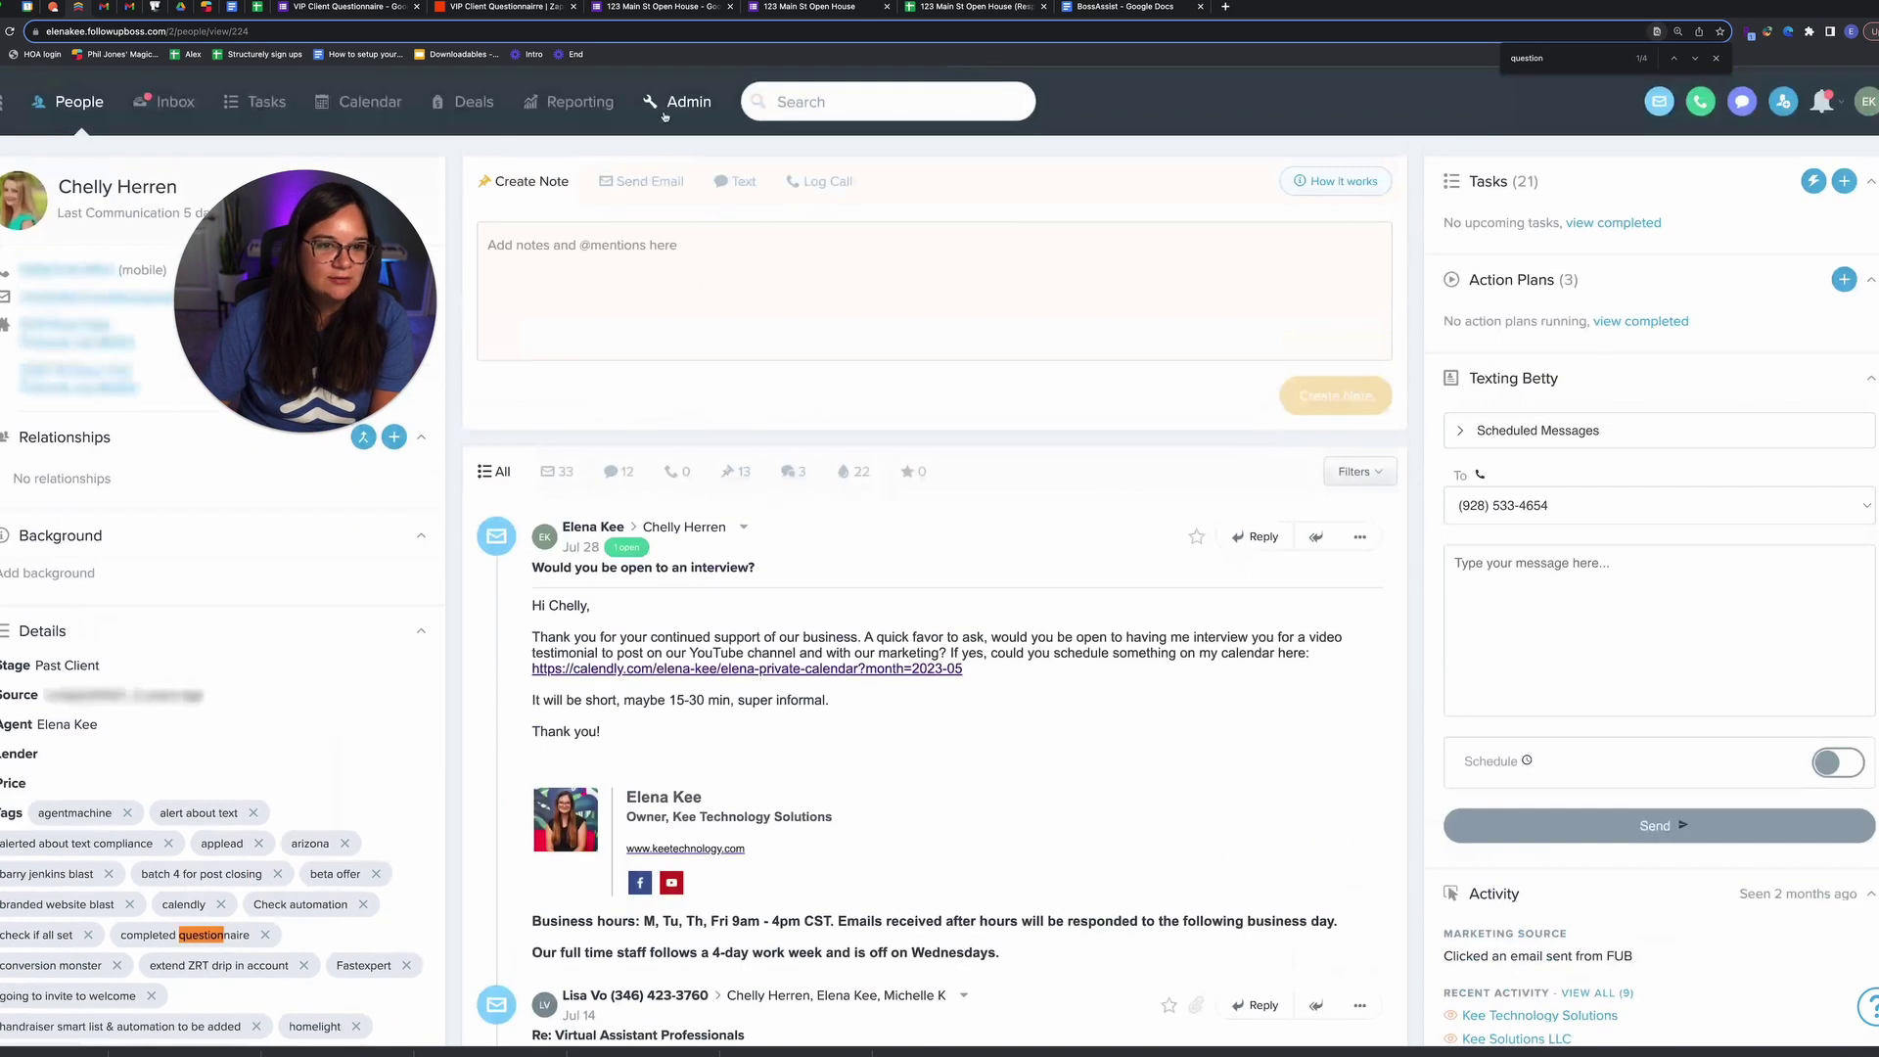
click(672, 102)
click(483, 164)
key(BackSpace)
key(BackSpace)
key(BackSpace)
key(BackSpace)
Step: Open the Questionnaire completed automation, then the VIP client questionnaire - existing action plan
text(tion)
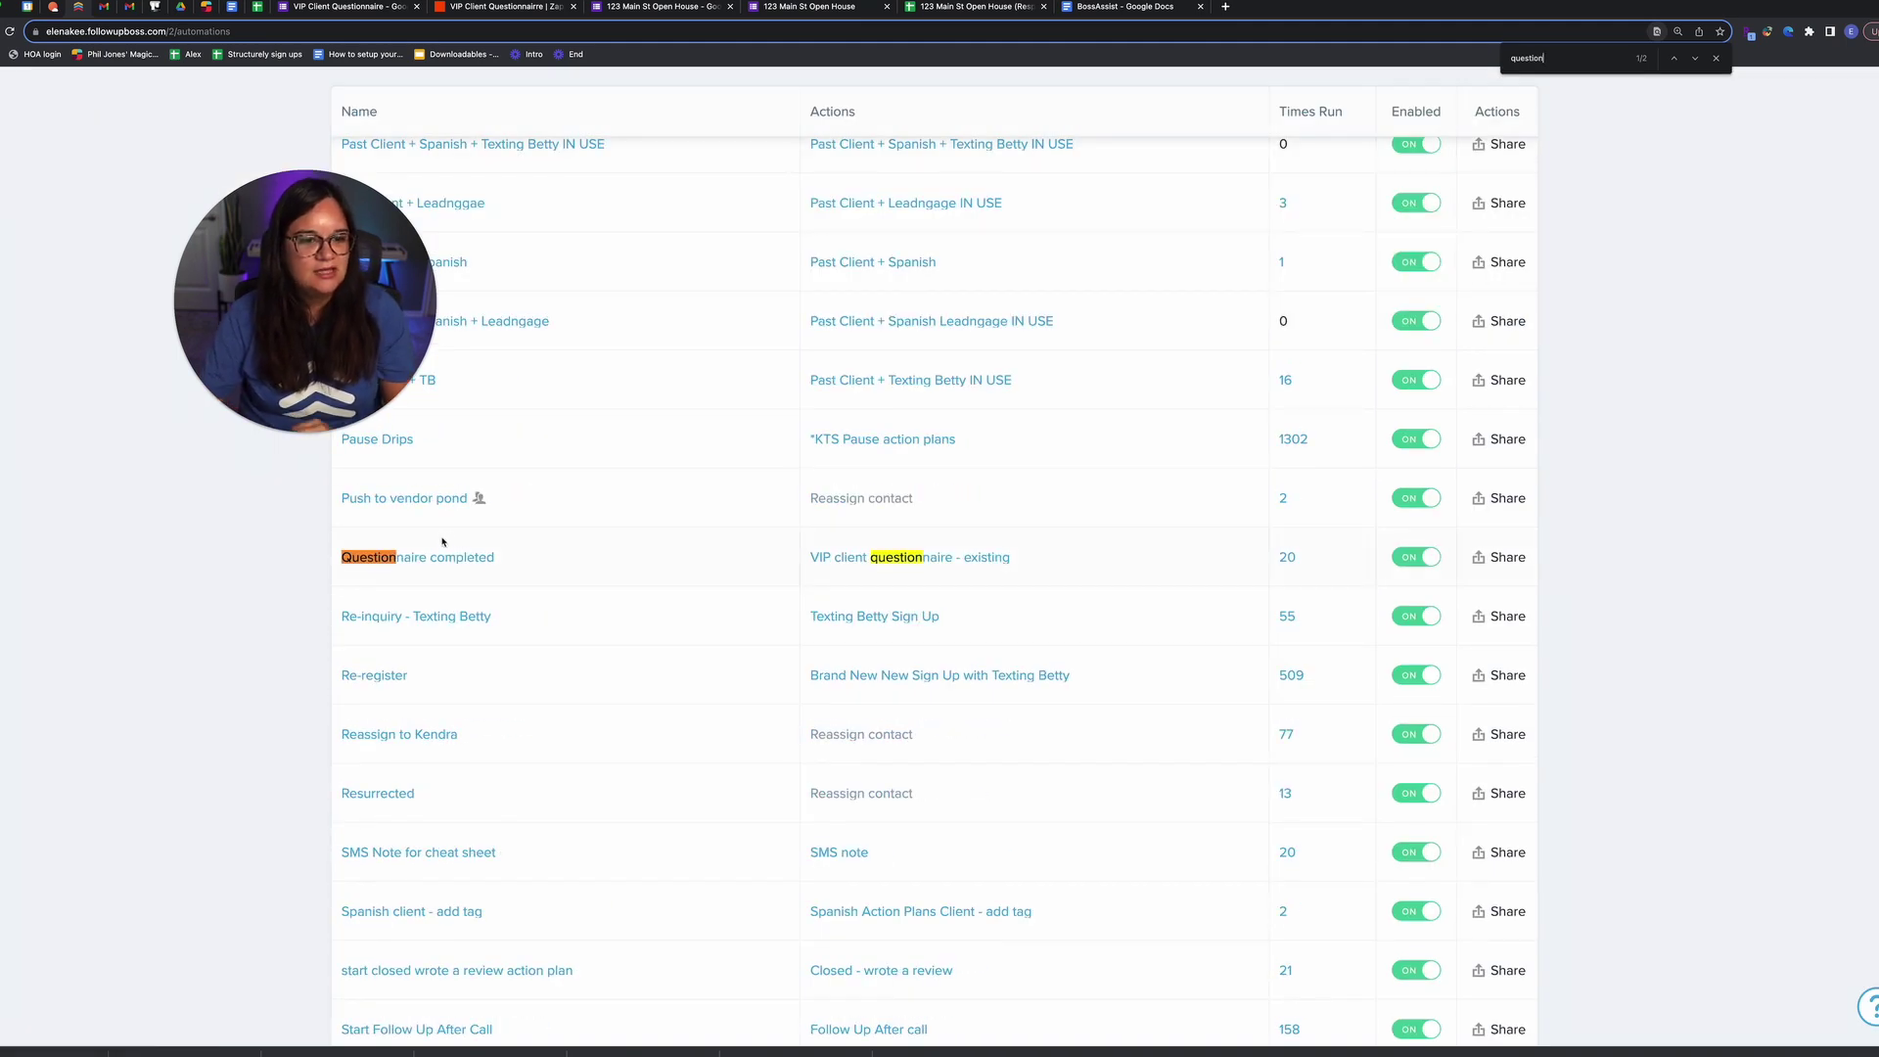
click(440, 553)
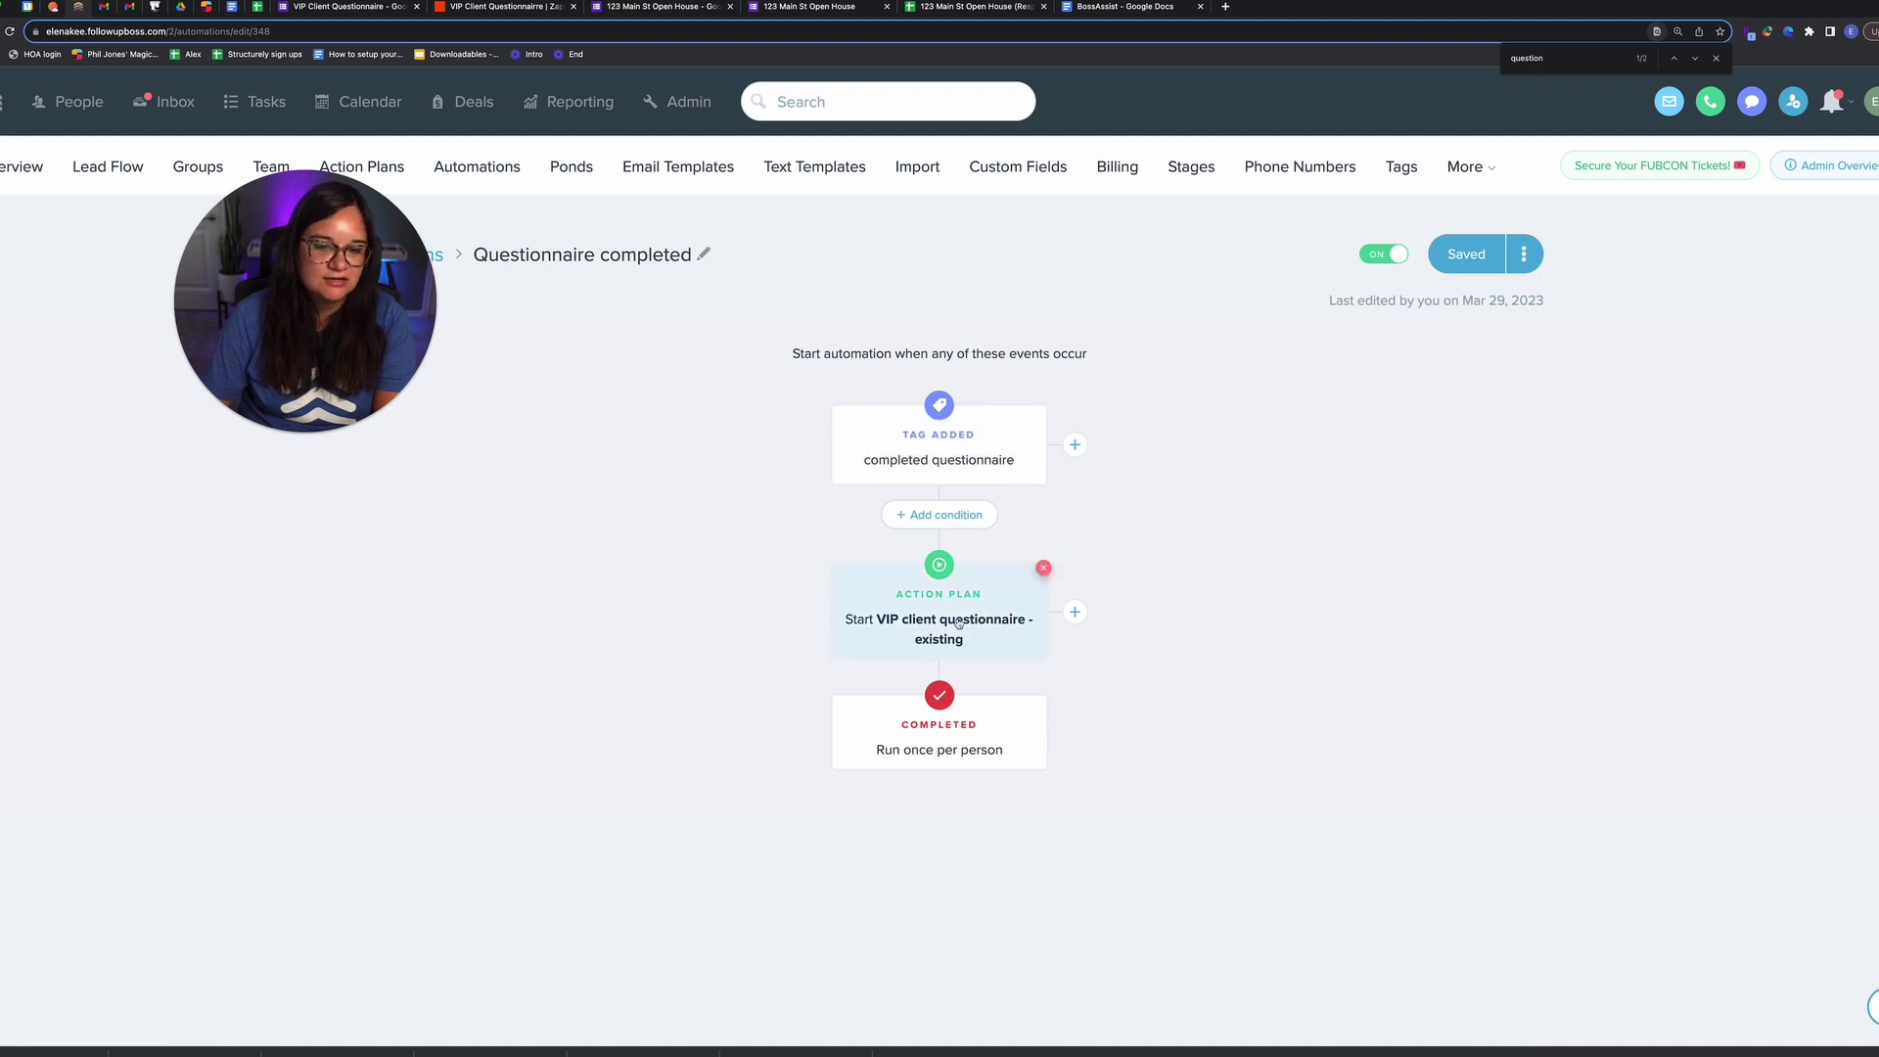
click(390, 163)
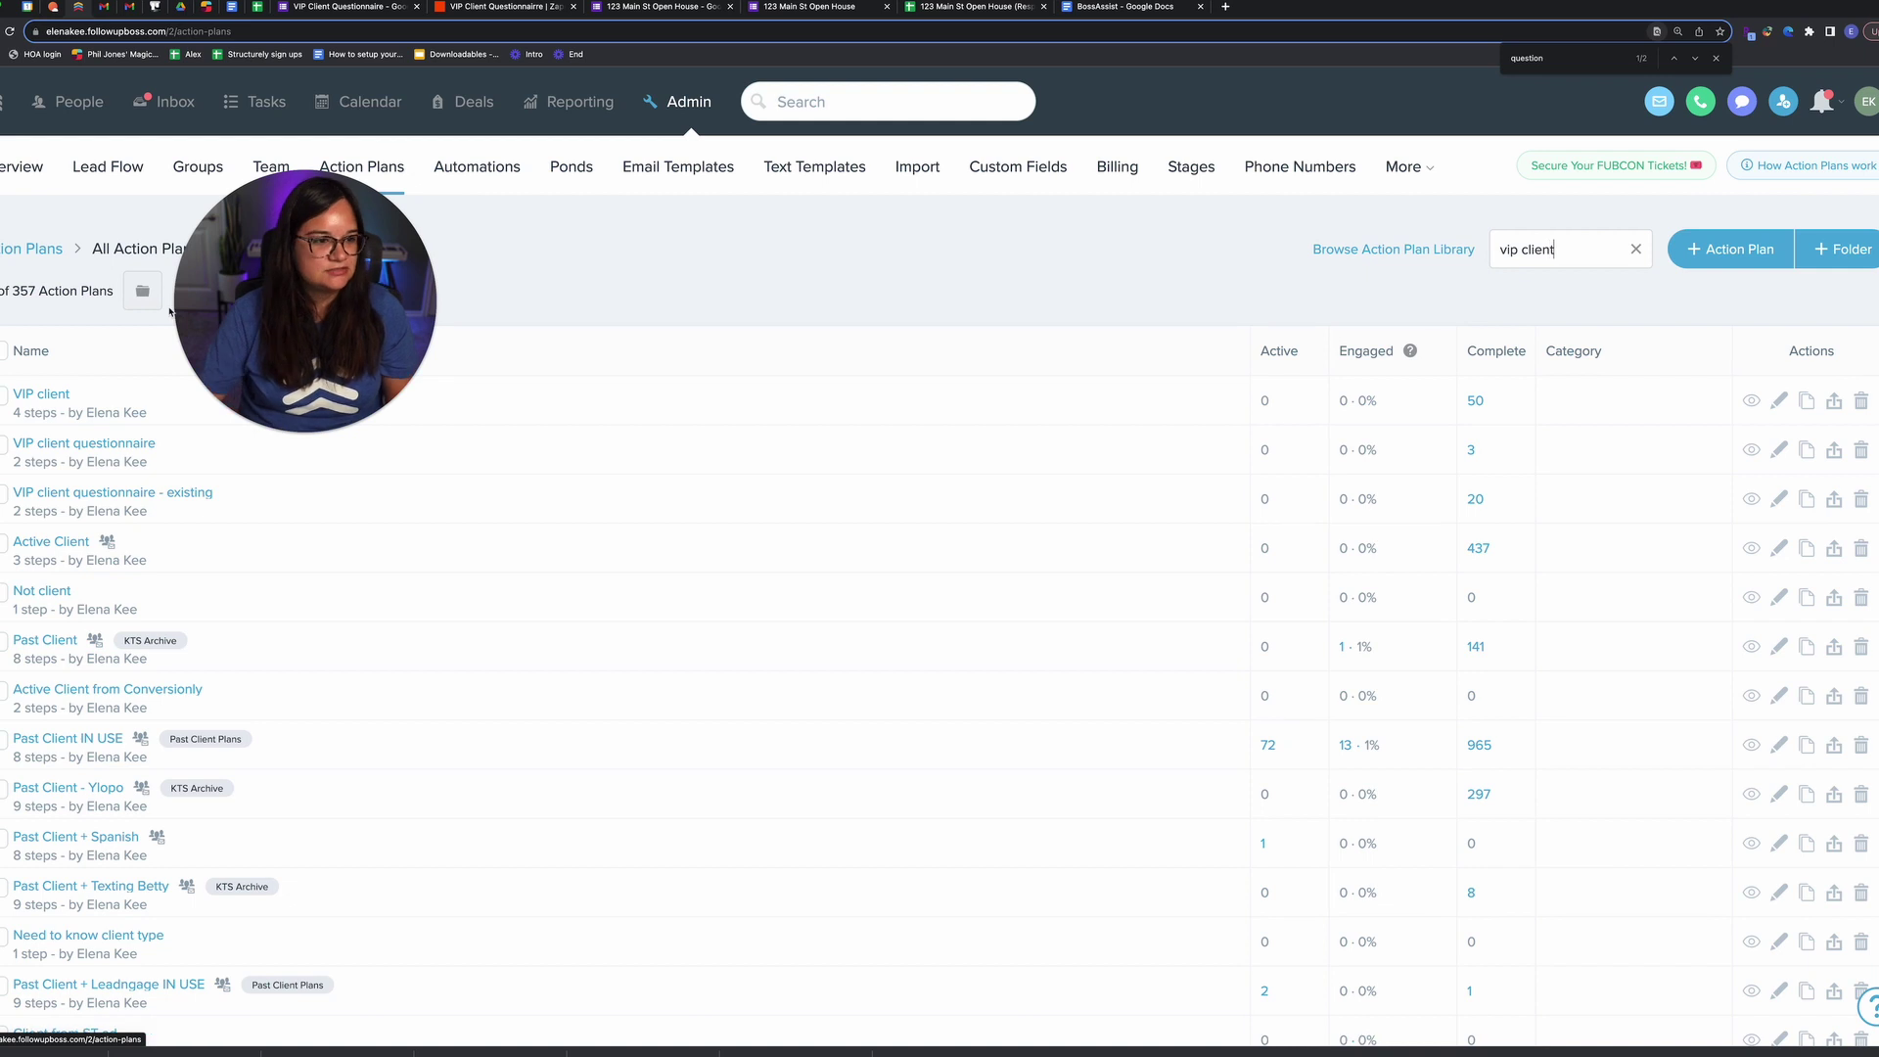
click(89, 446)
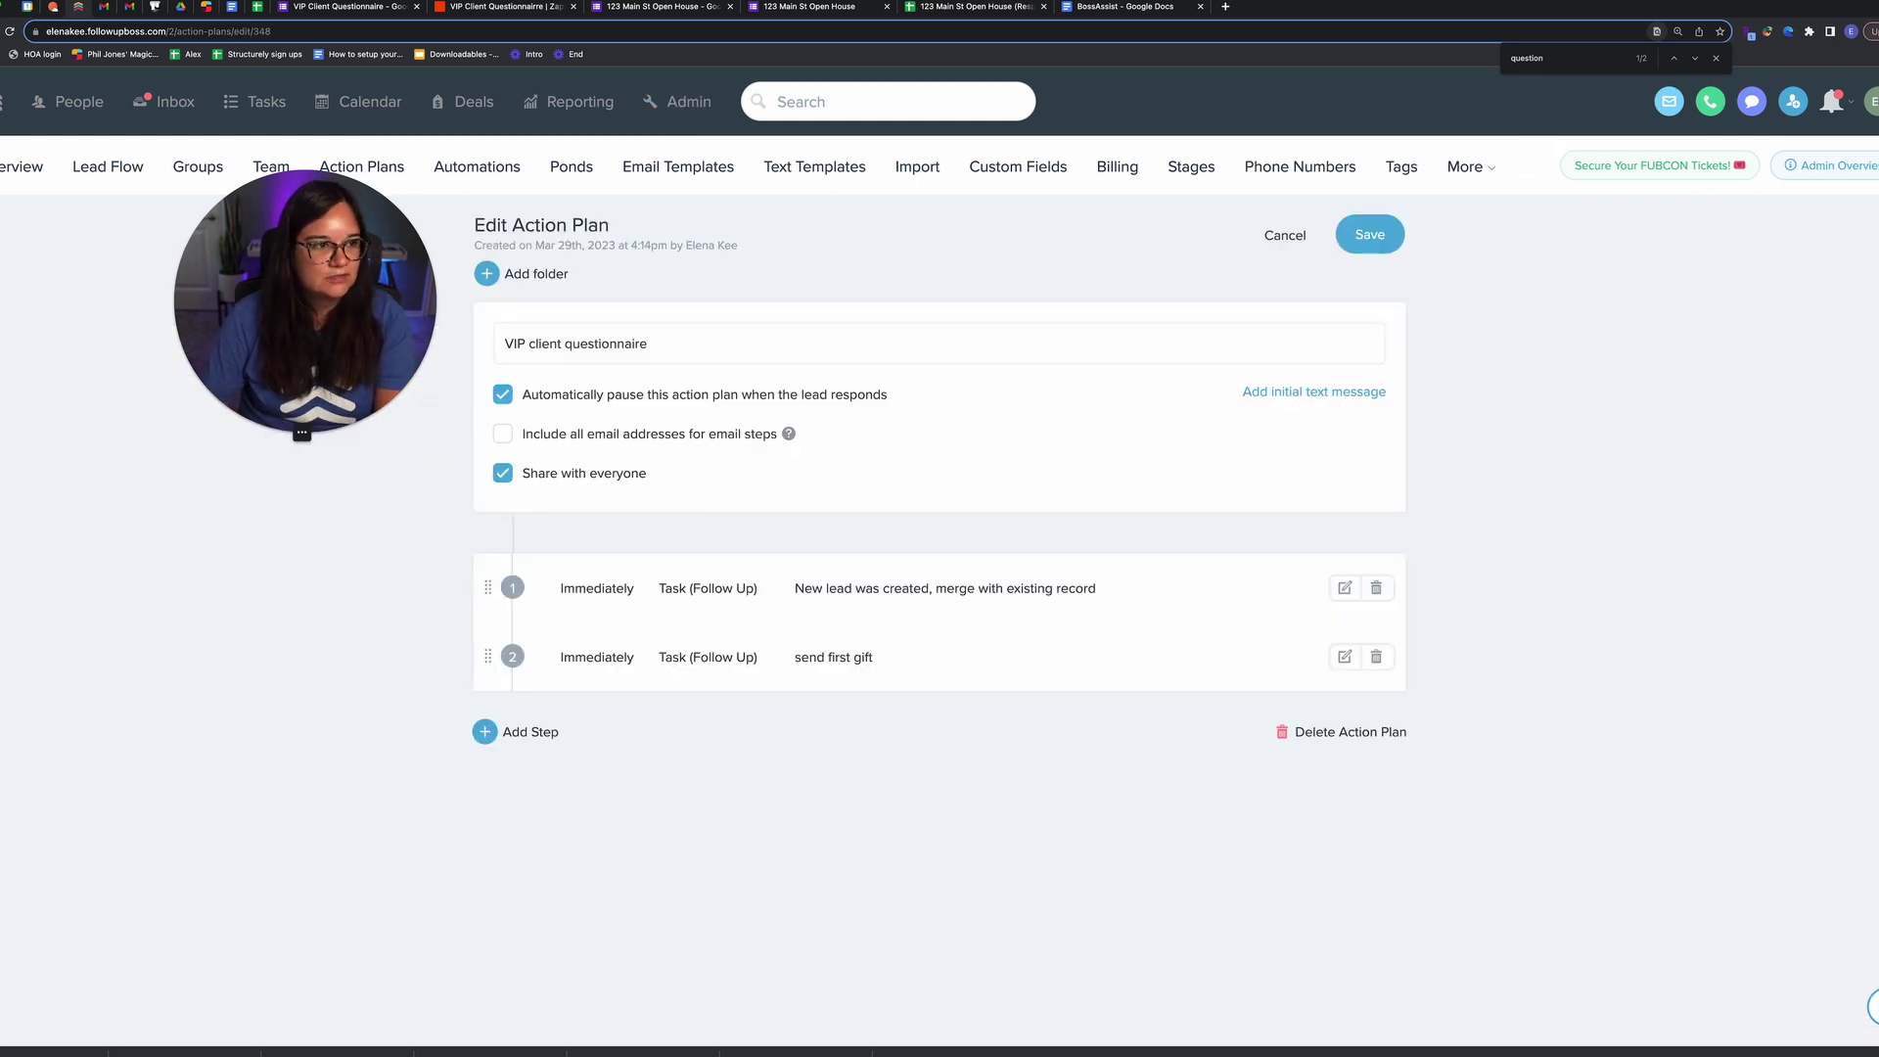
click(1285, 235)
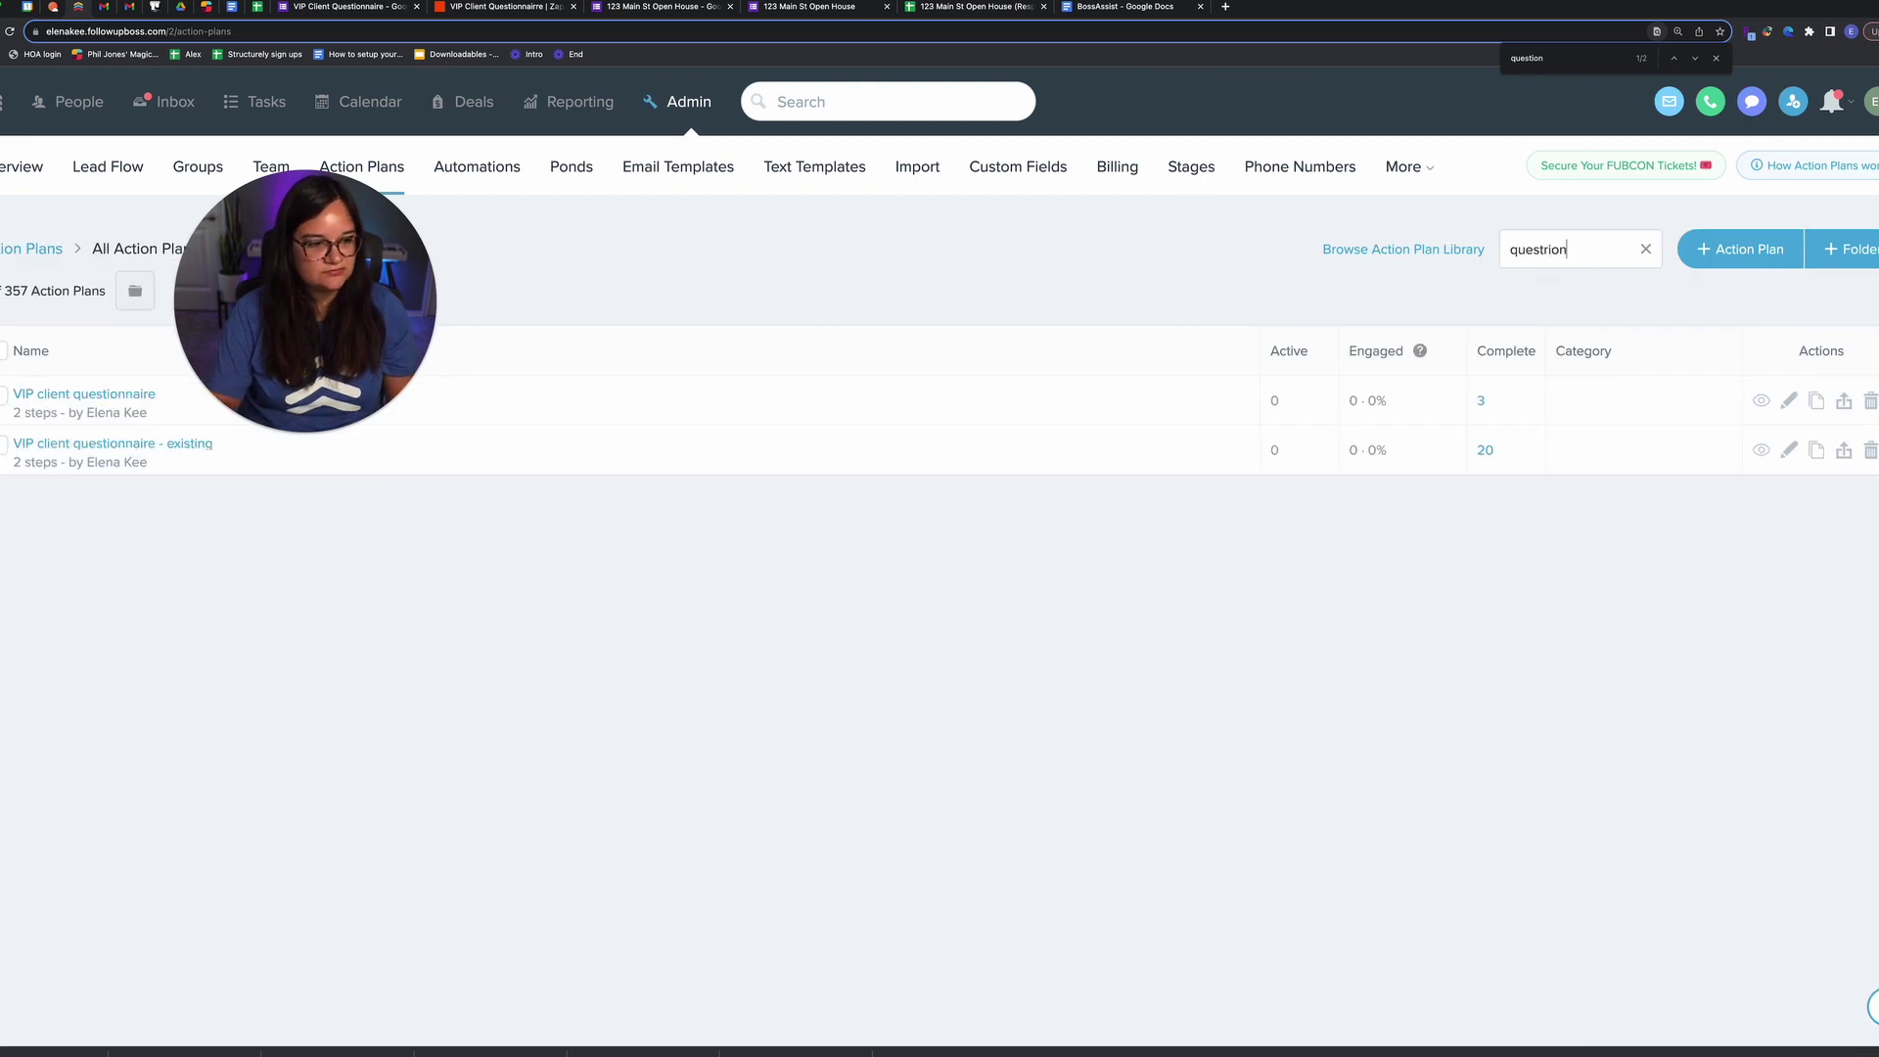
click(134, 446)
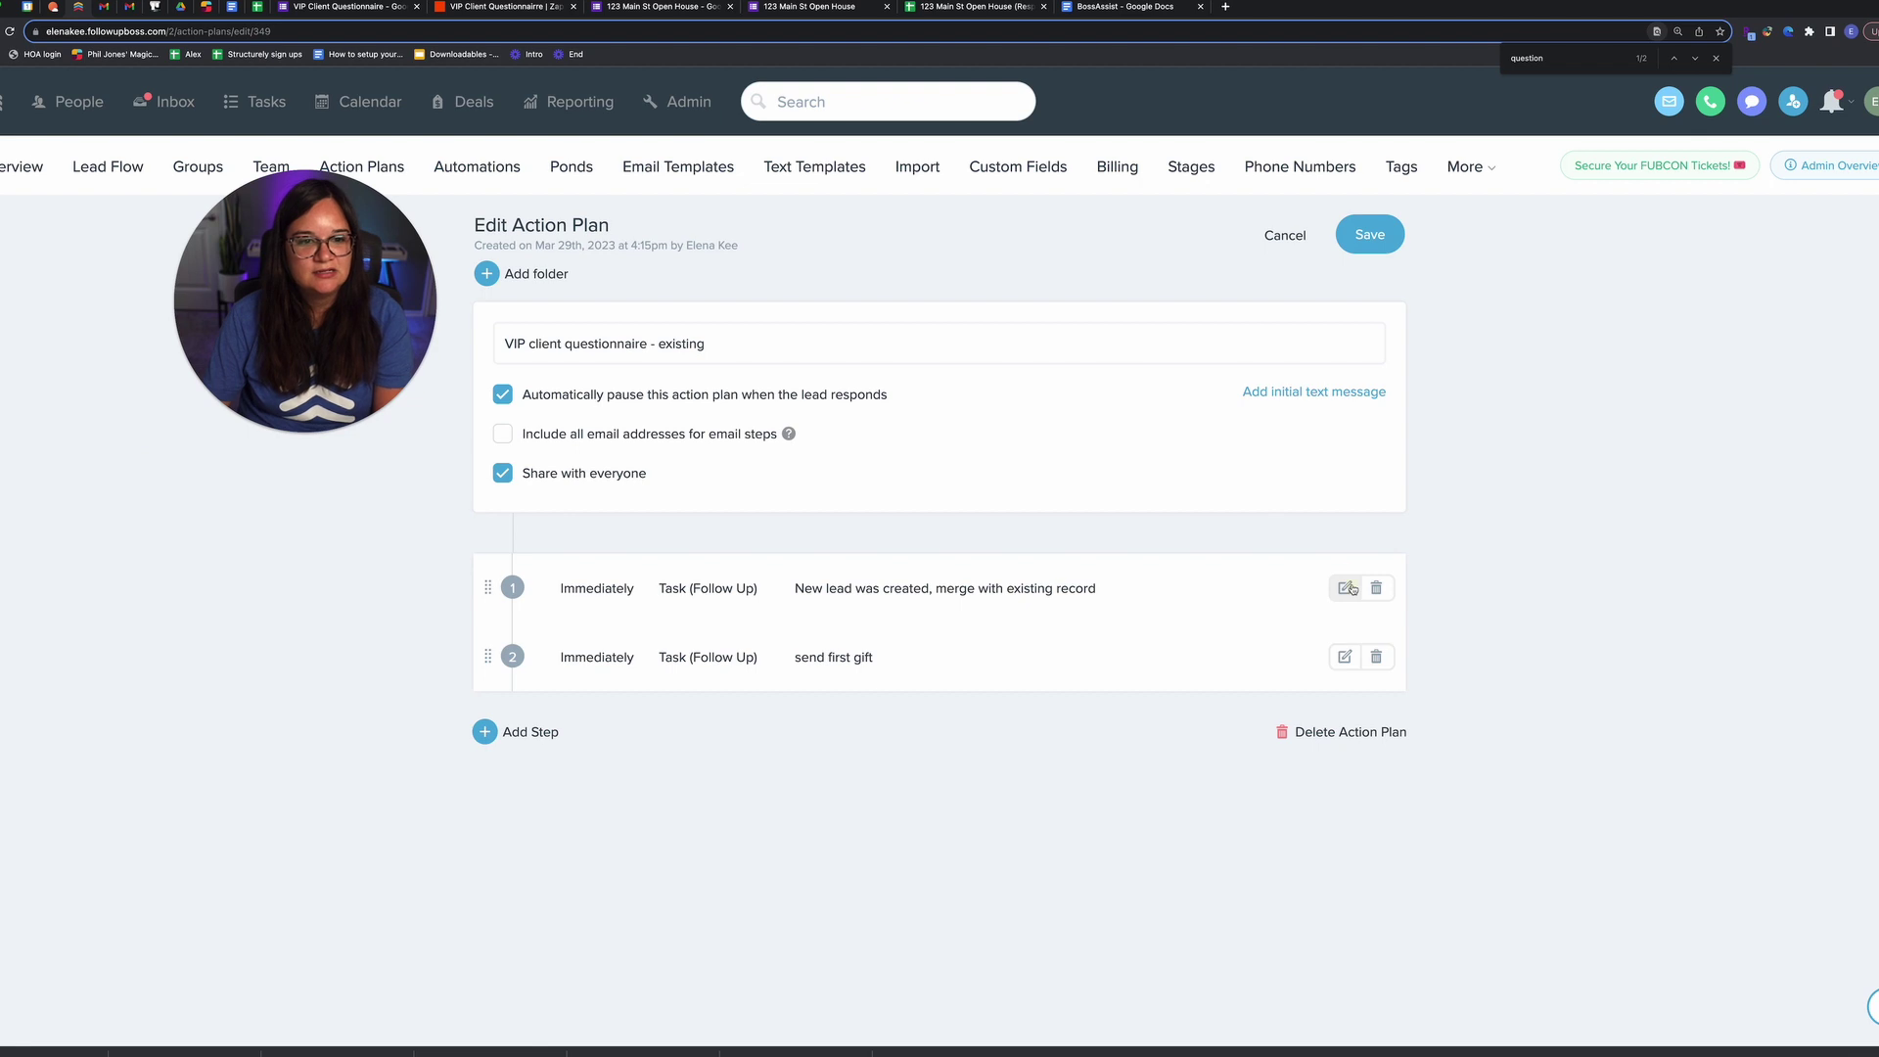
Step: Expand both task steps of the plan to read their task names
click(1348, 588)
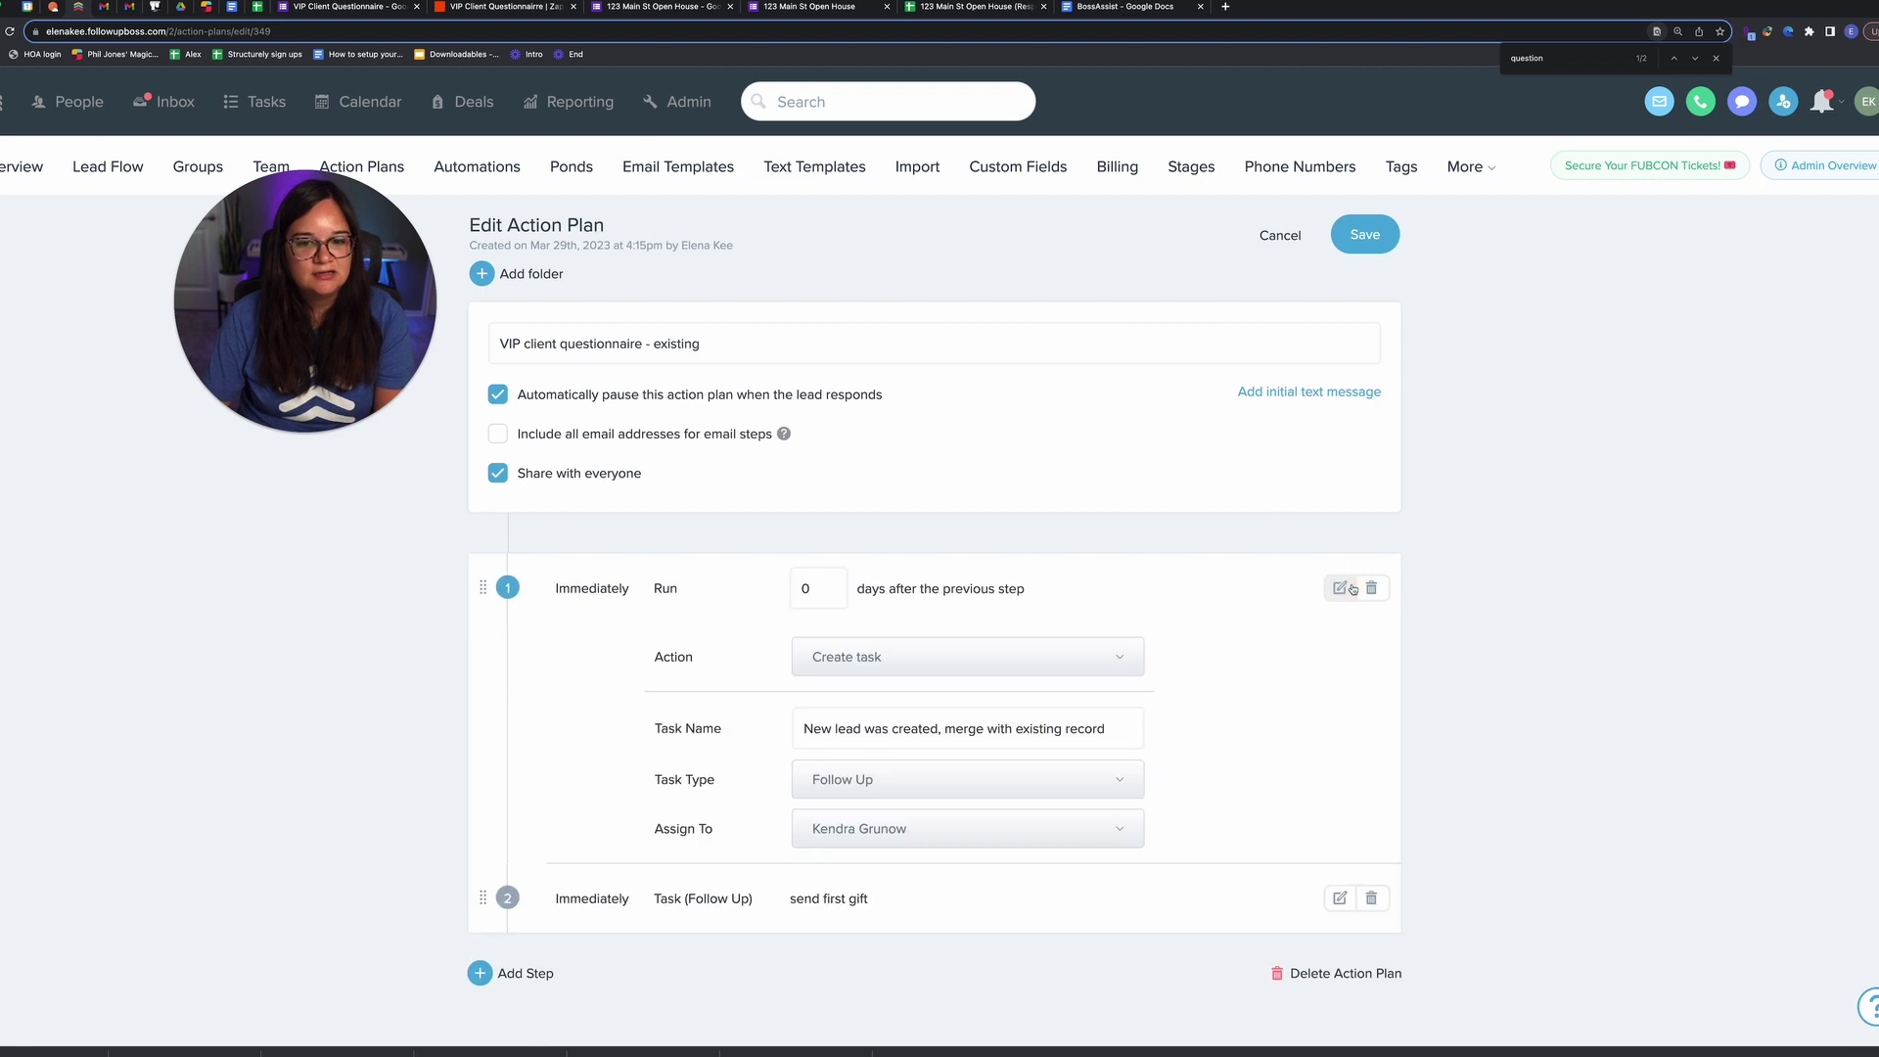
triple_click(865, 726)
click(1340, 897)
triple_click(1066, 729)
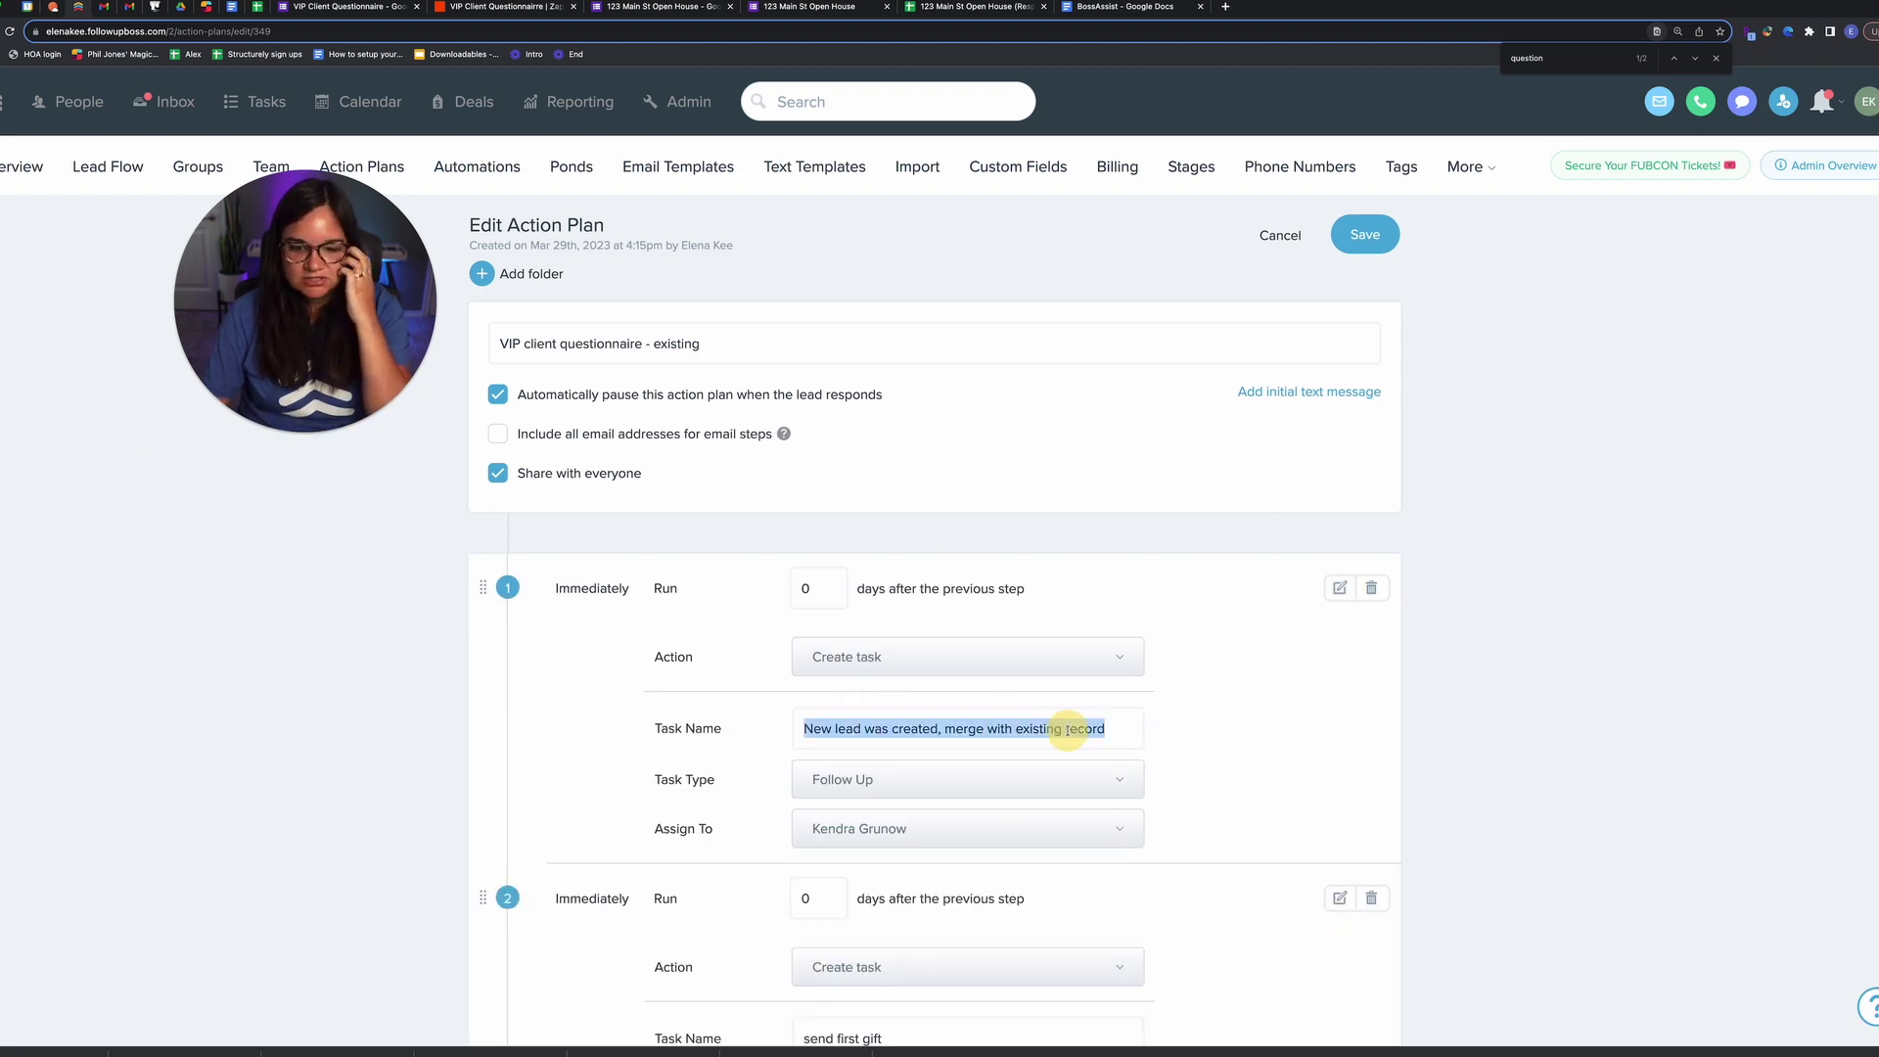
Step: Browse the Lead Flow list, briefly visit Power-Ups, and type 'qui'
click(86, 171)
scroll(66, 336, down, 1)
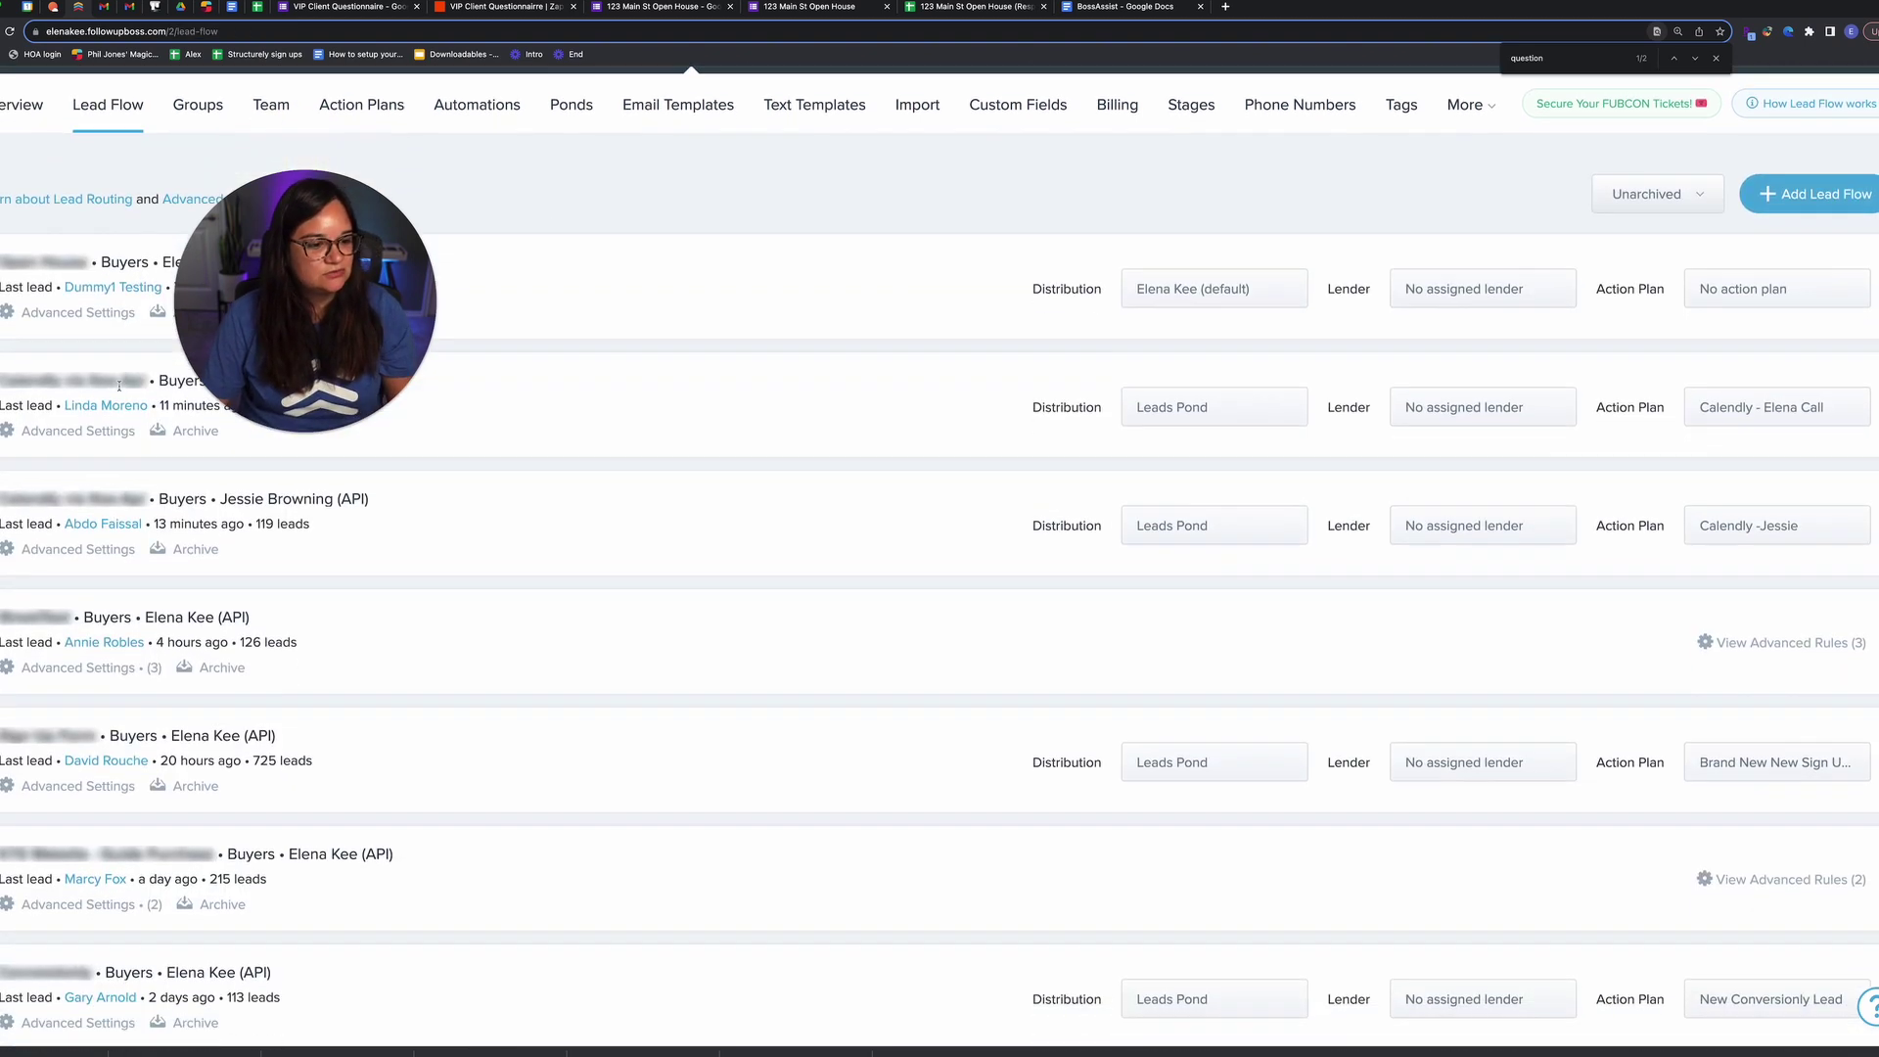
scroll(1190, 431, up, 1)
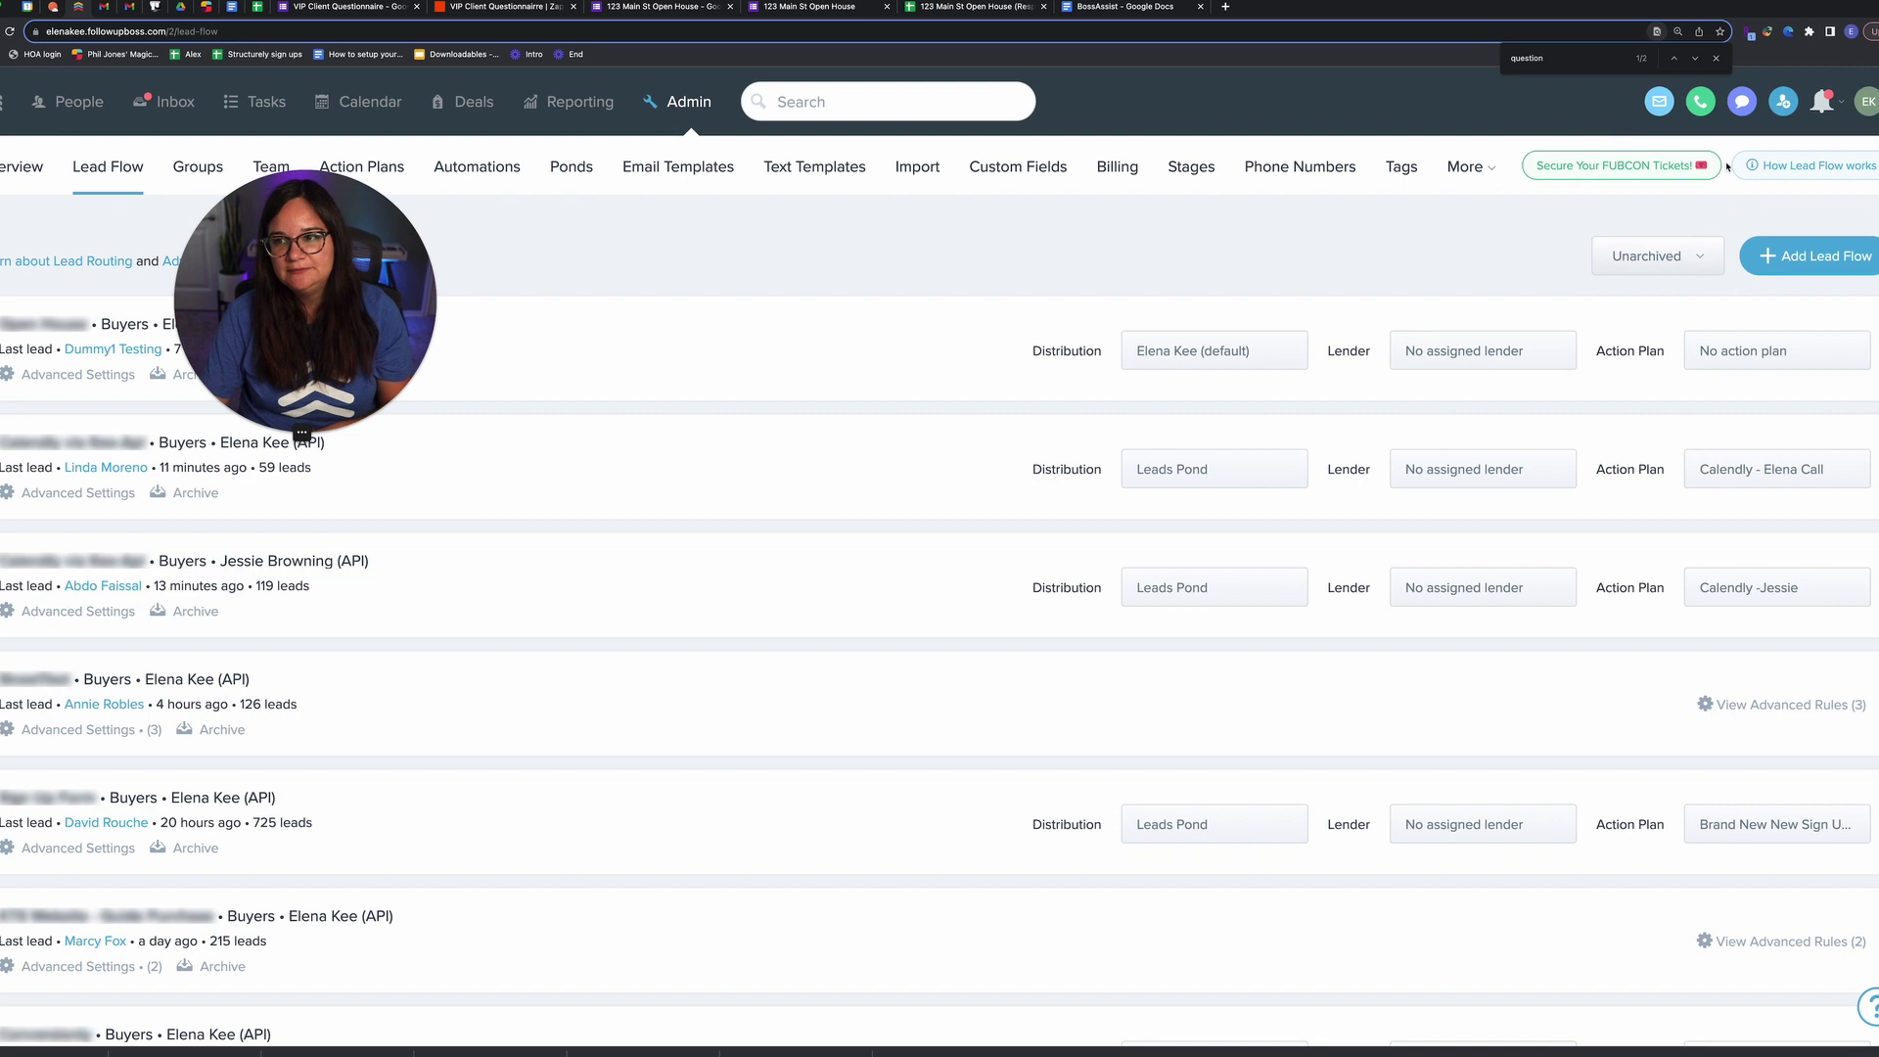
click(1867, 102)
click(1762, 364)
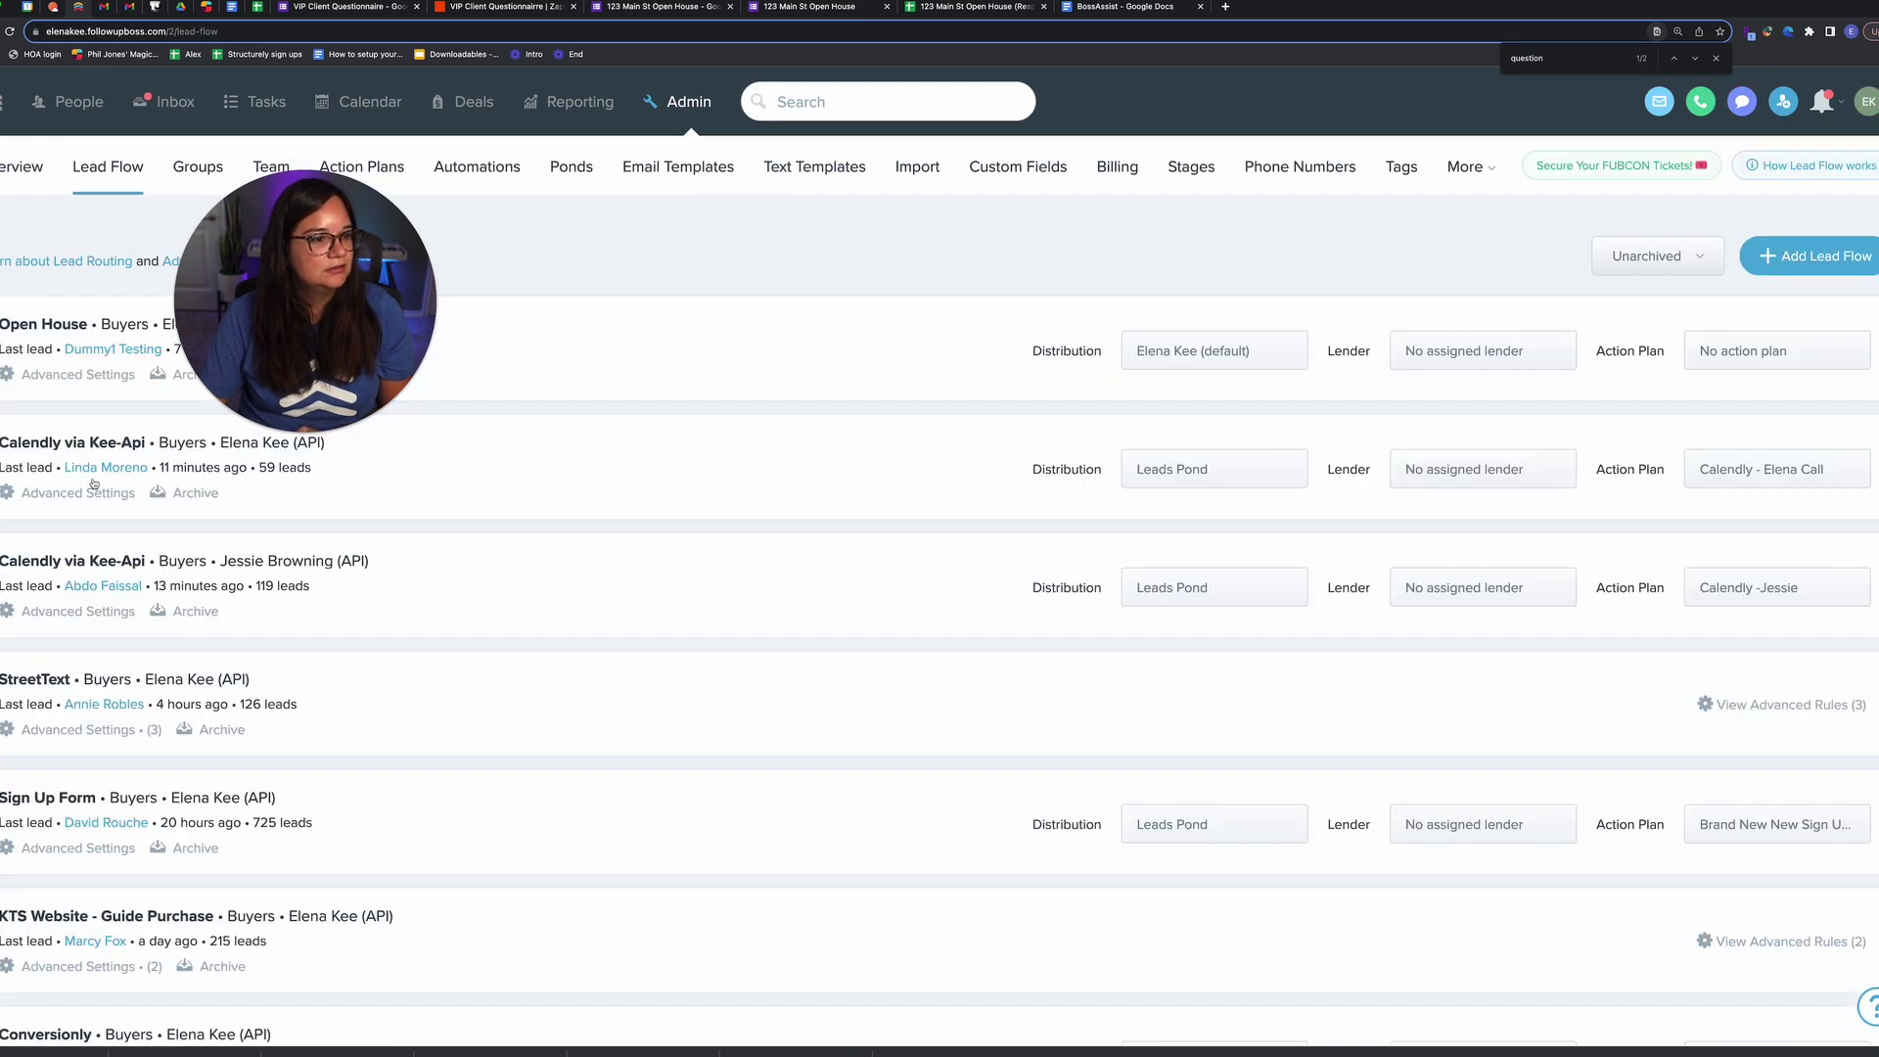
scroll(80, 480, down, 1)
text(qui)
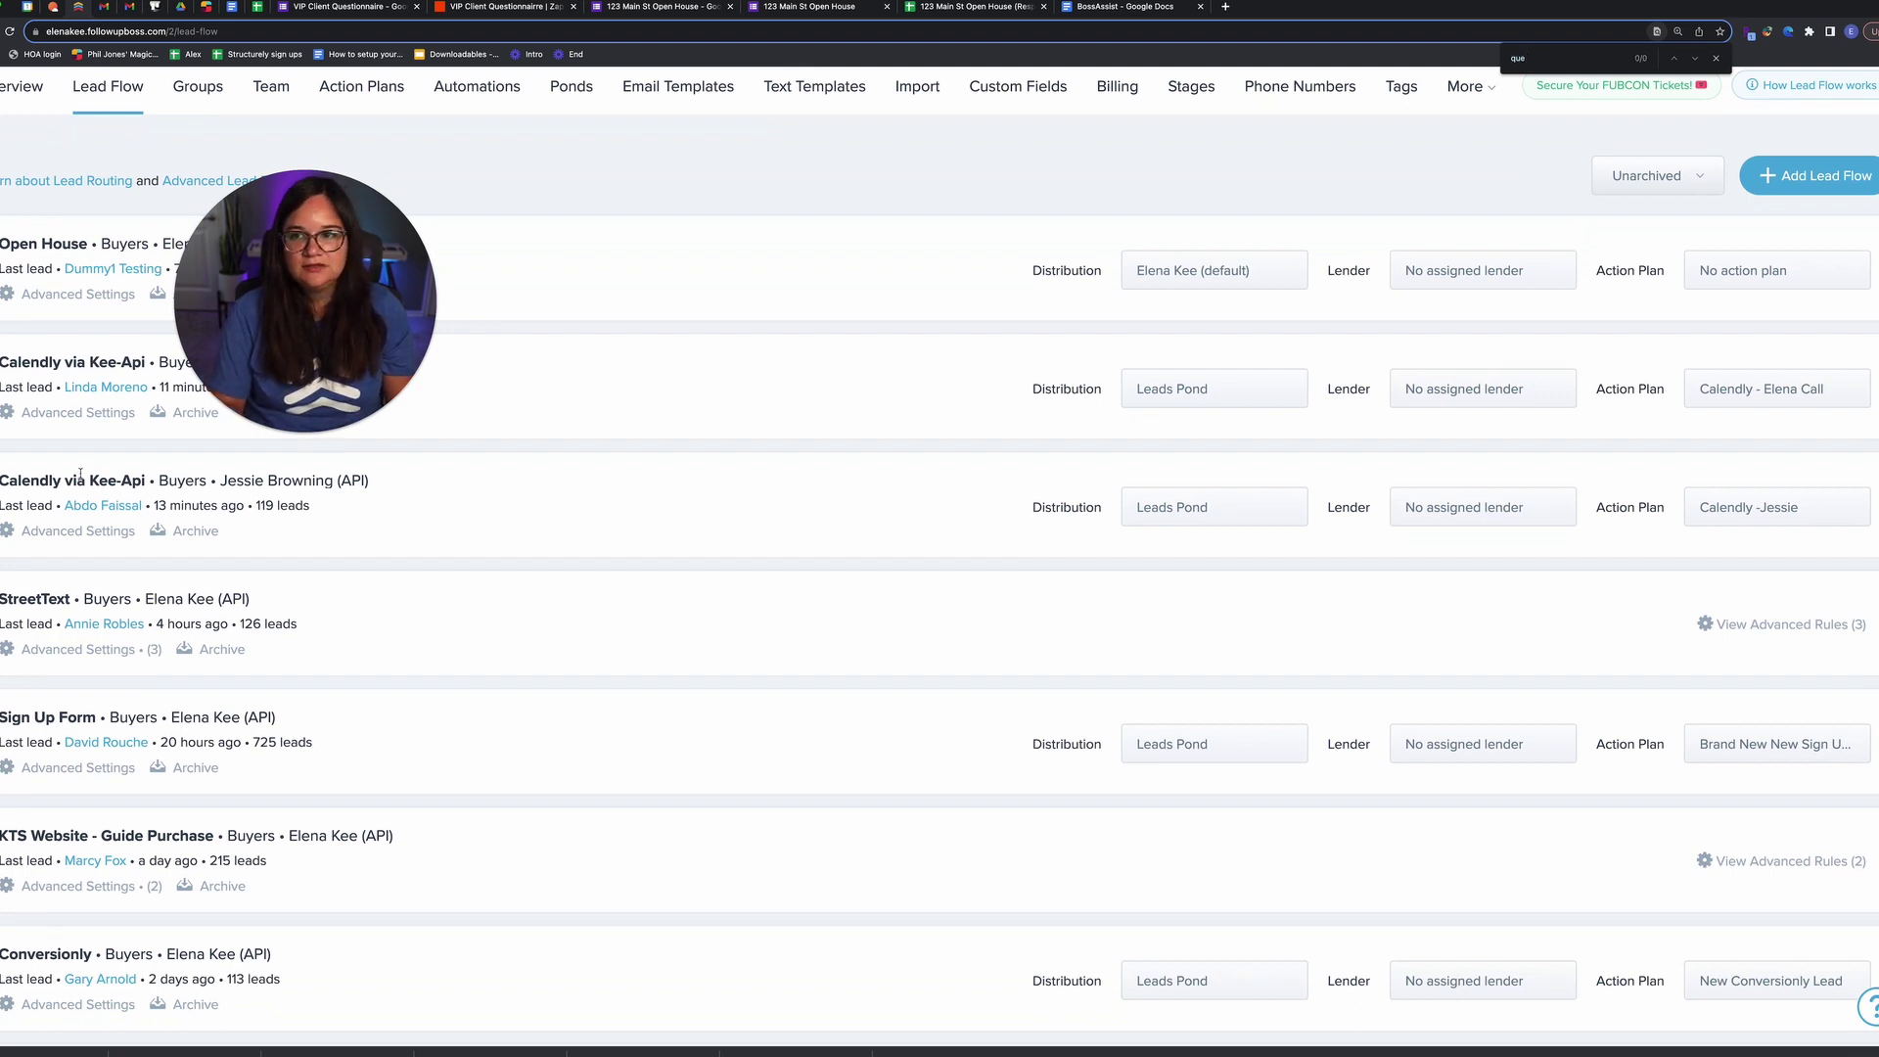
Step: Filter lead flows to Archived and confirm Client questionaire uses the VIP client questionnaire plan
click(1656, 176)
click(1627, 251)
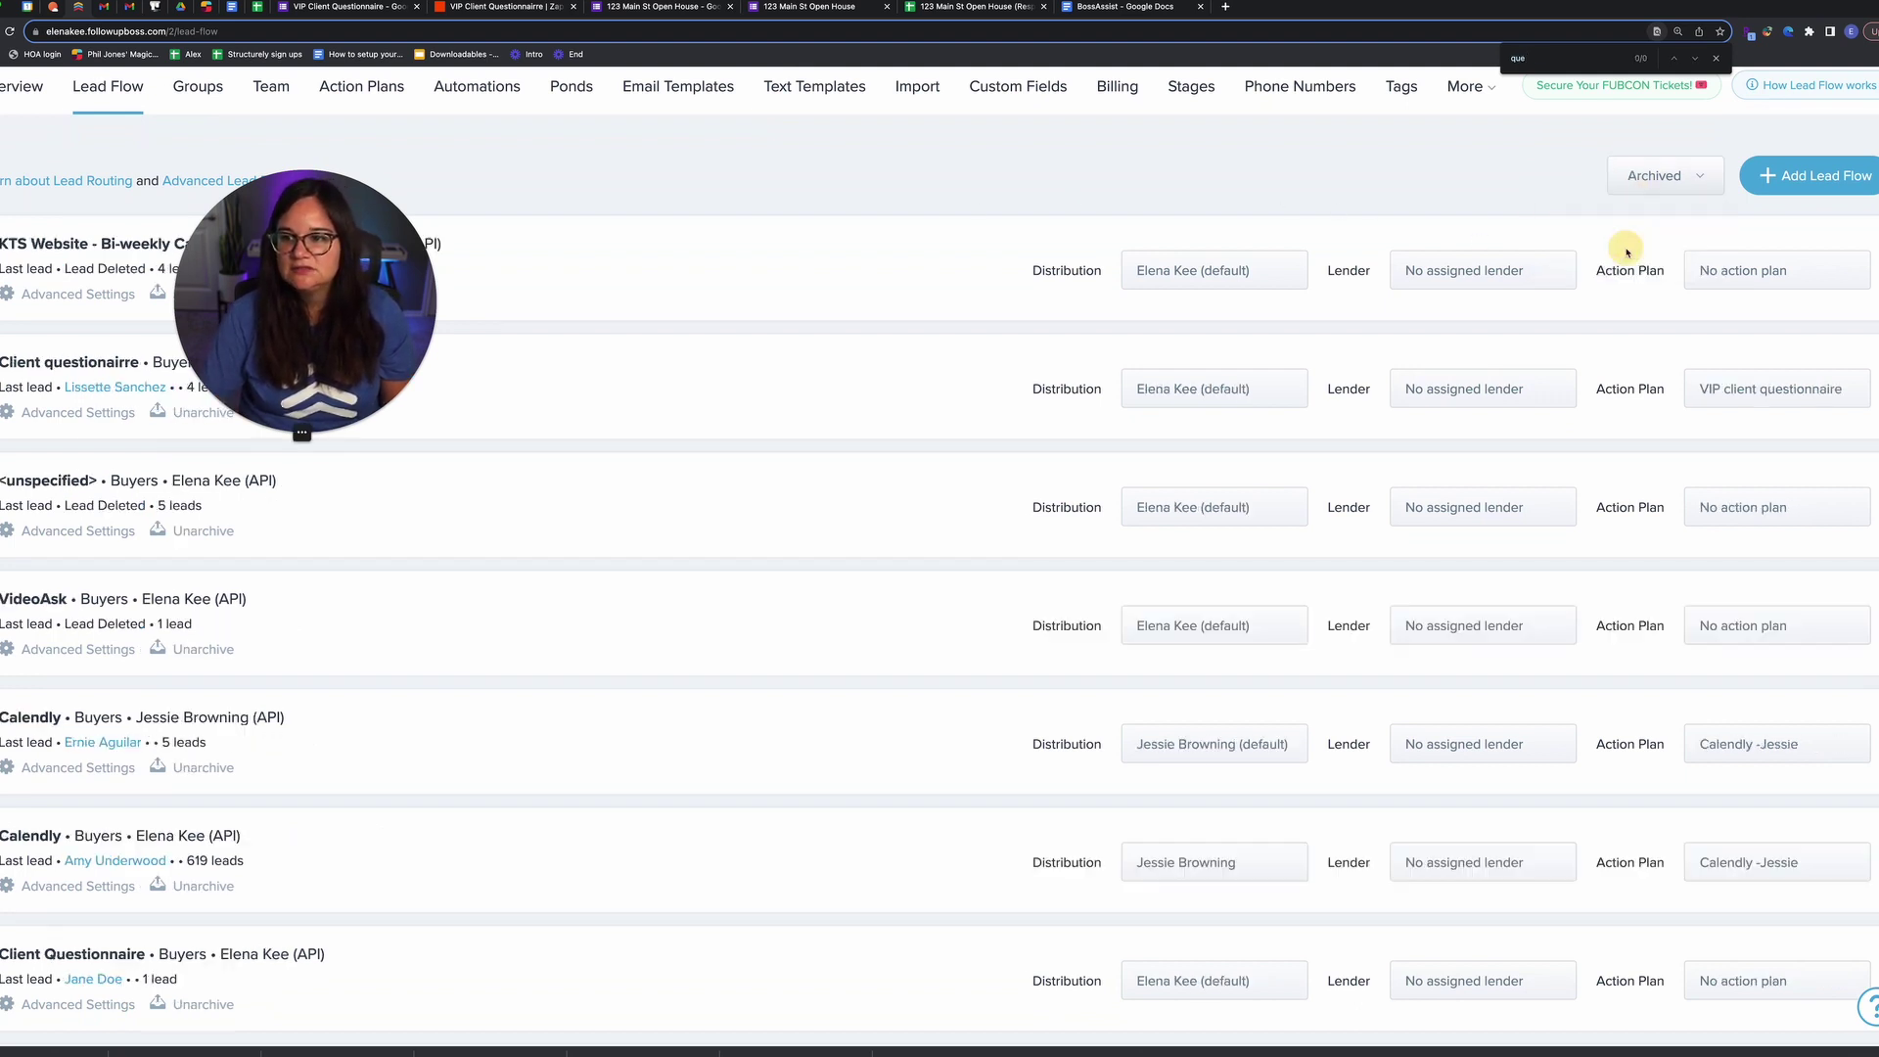
triple_click(78, 362)
drag(293, 326, 495, 206)
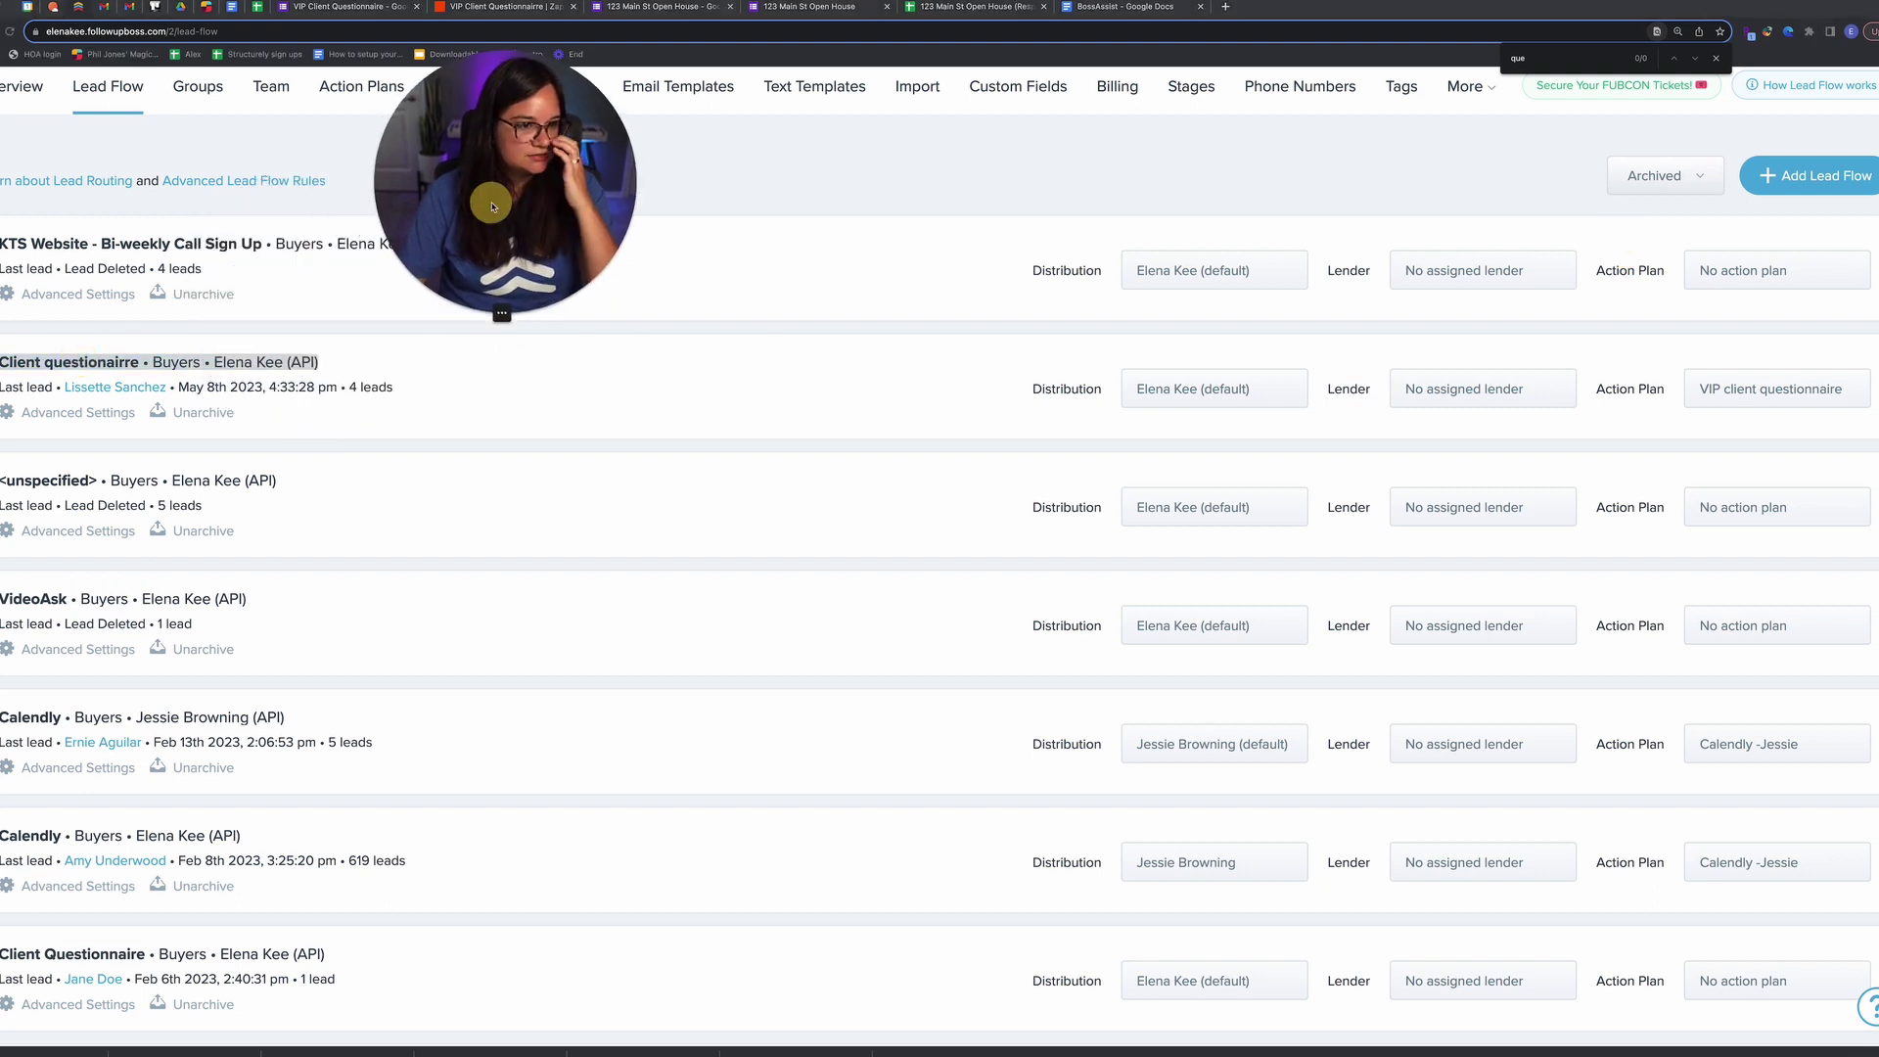
click(1765, 394)
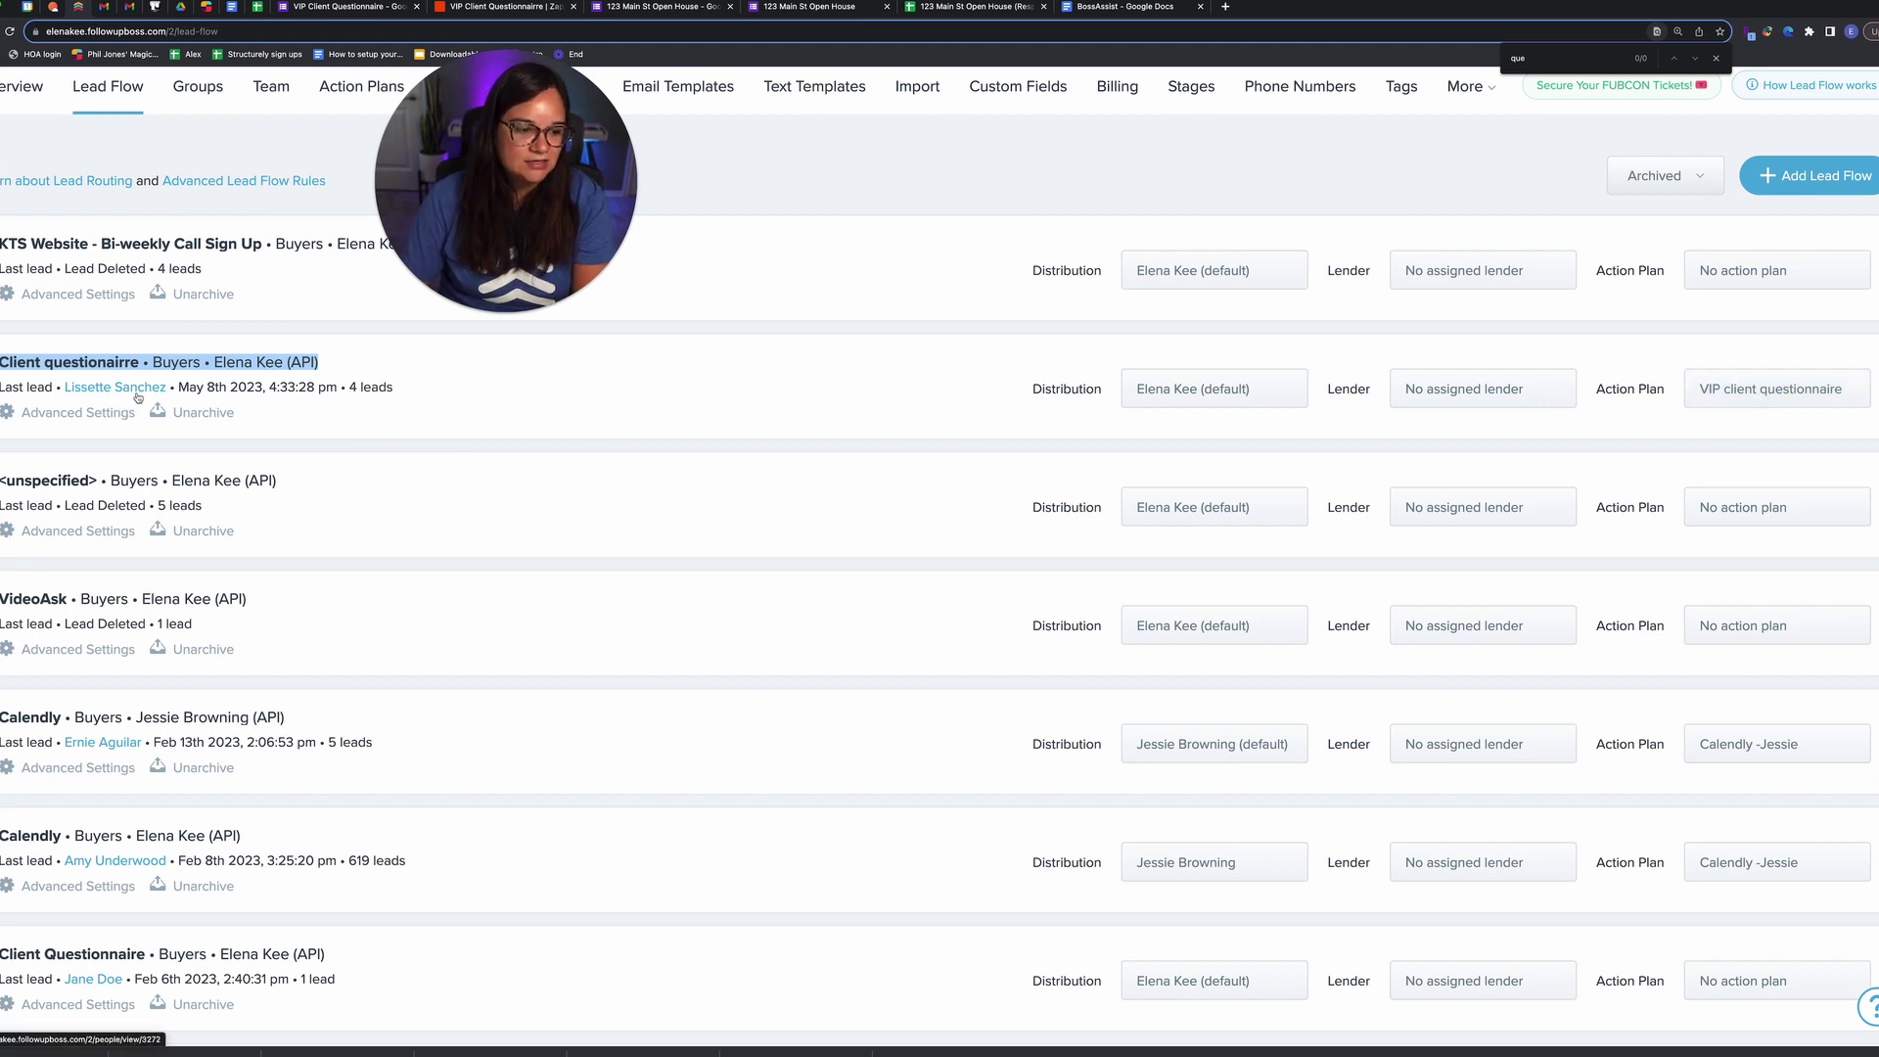
scroll(162, 449, up, 2)
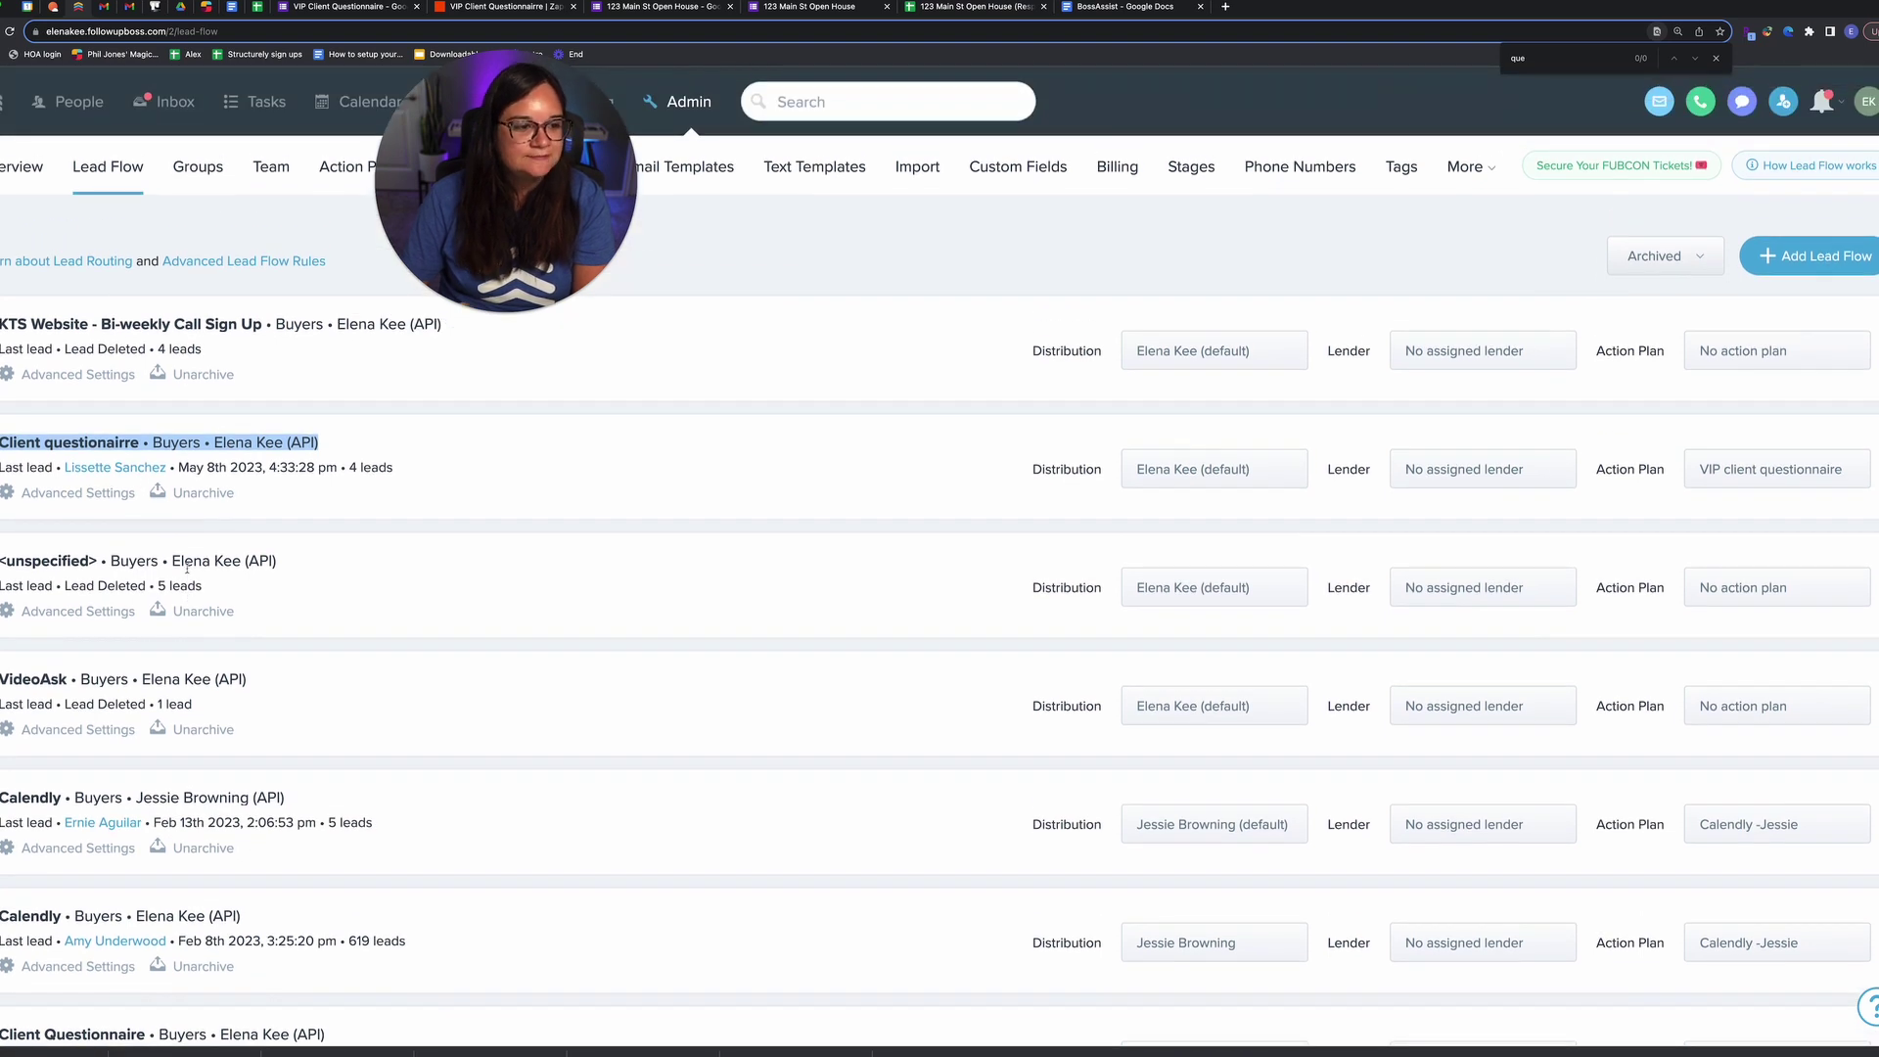